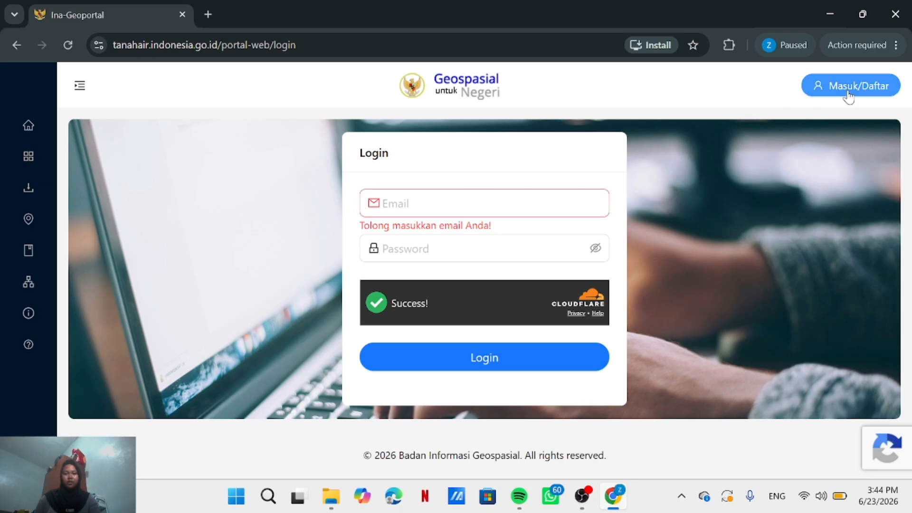
- Log in to Ina-Geoportal by filling in the account e-mail and the account password
{"action": "left_click", "coordinate": [494, 205]}
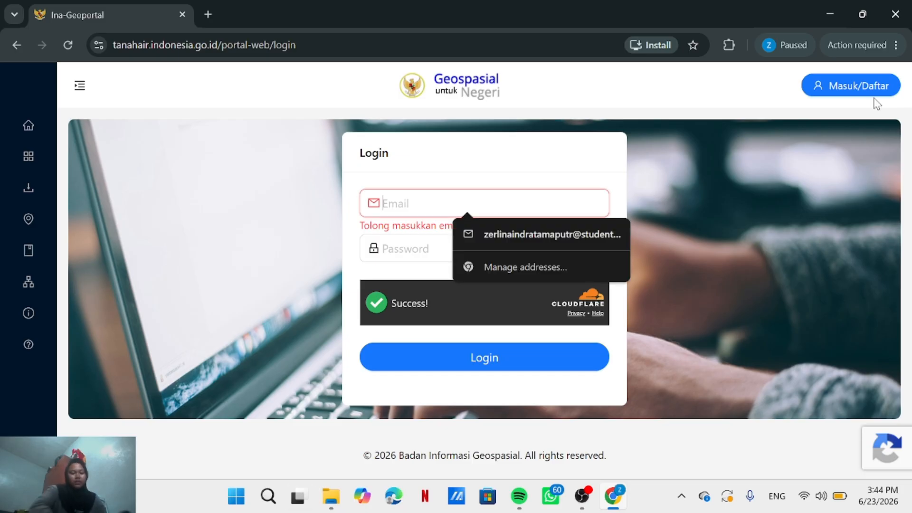
{"action": "key", "text": "ctrl+v"}
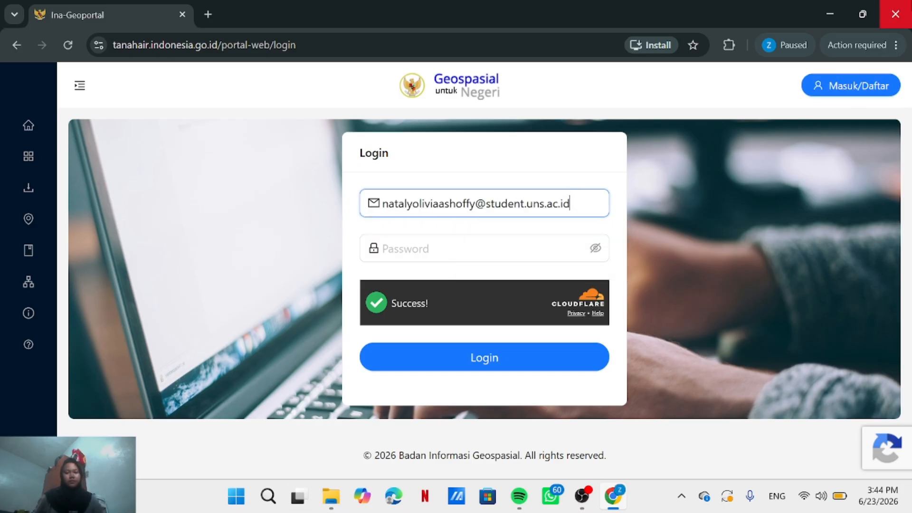
{"action": "left_click", "coordinate": [464, 248]}
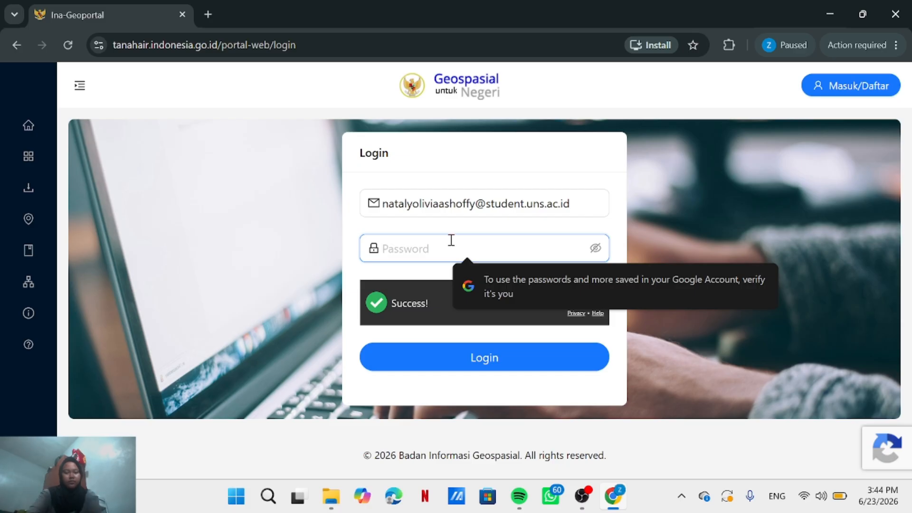
{"action": "type", "text": "••••"}
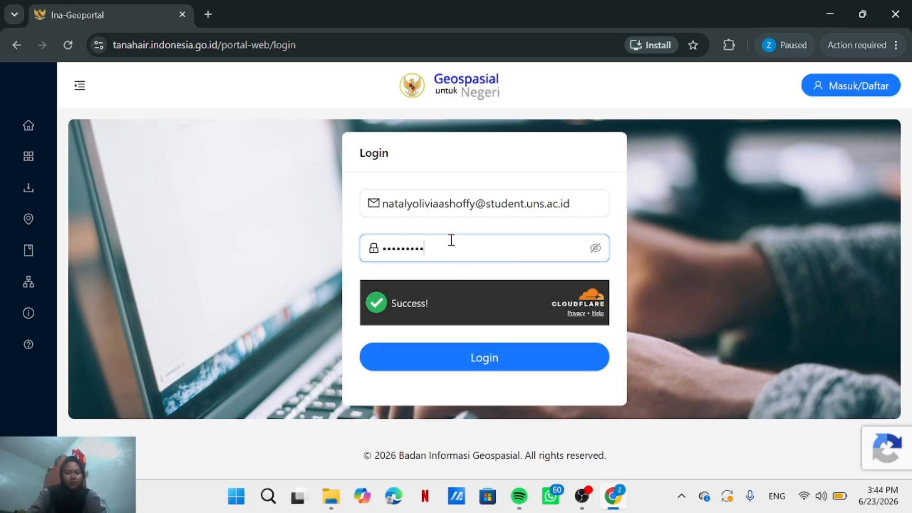
{"action": "type", "text": "••••"}
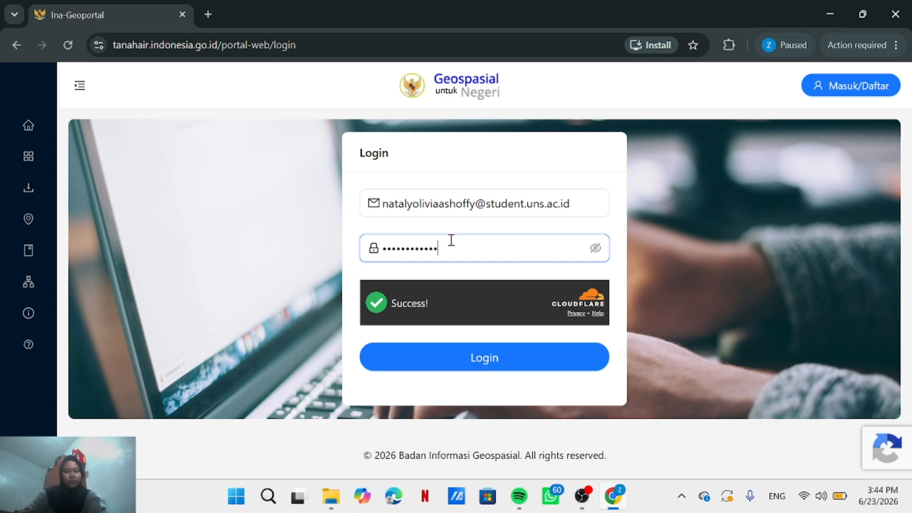
{"action": "left_click", "coordinate": [460, 362]}
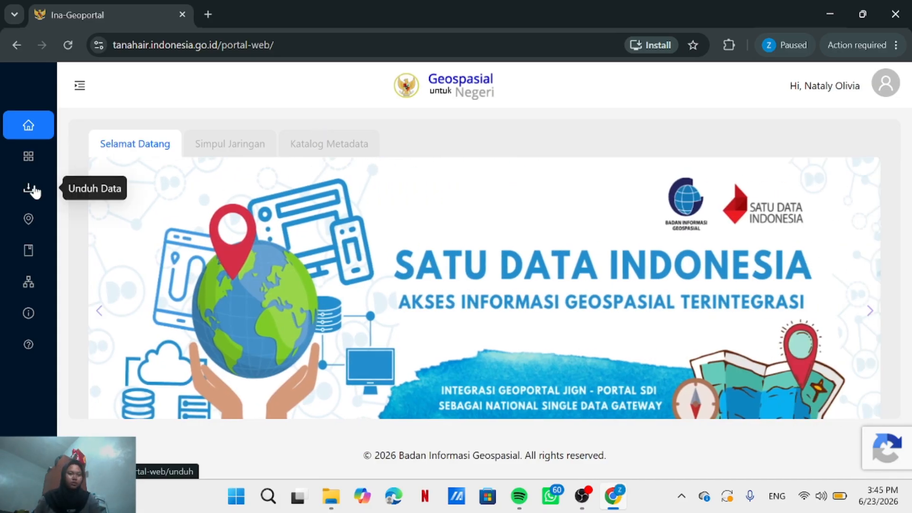
- Open the download map for the Data RBI Cetak 25K dataset from the data downloads
{"action": "left_click", "coordinate": [40, 189]}
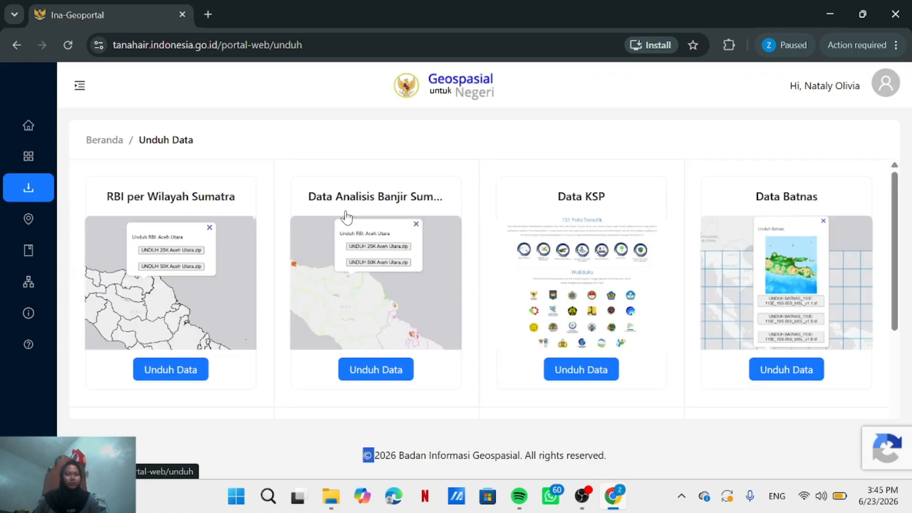
{"action": "scroll", "coordinate": [651, 233], "scroll_direction": "down", "scroll_amount": 4}
{"action": "scroll", "coordinate": [659, 220], "scroll_direction": "down", "scroll_amount": 1}
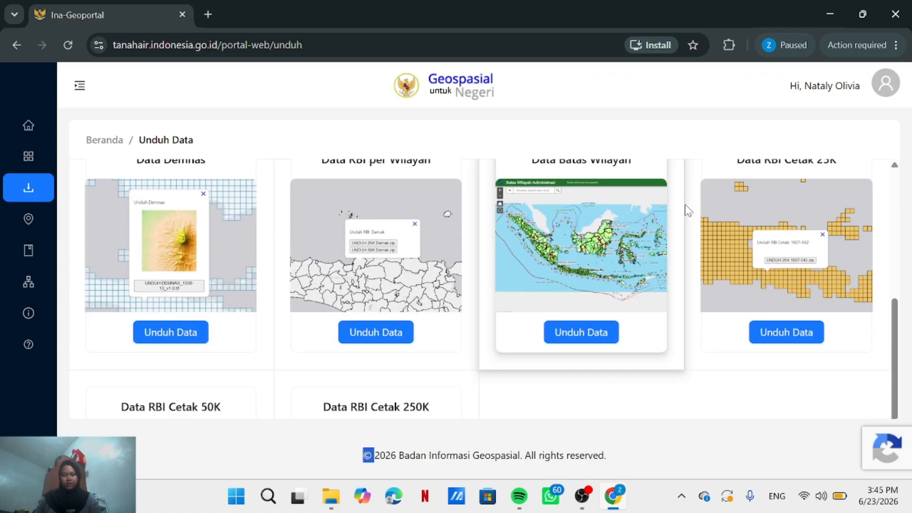
{"action": "left_click", "coordinate": [775, 335]}
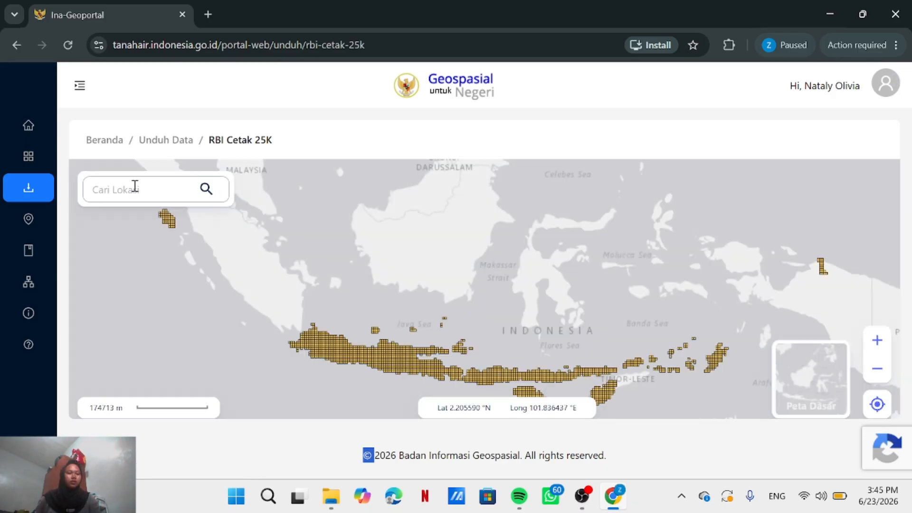
- Search the map for "karanggede" and go to Karanggede, Boyolali, Central Java, dismissing the chat notification
{"action": "left_click", "coordinate": [135, 185]}
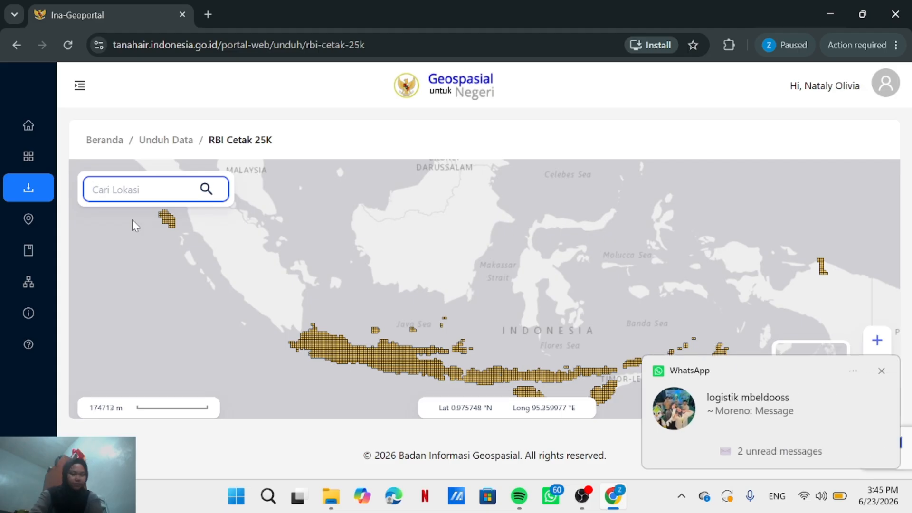
{"action": "type", "text": "k"}
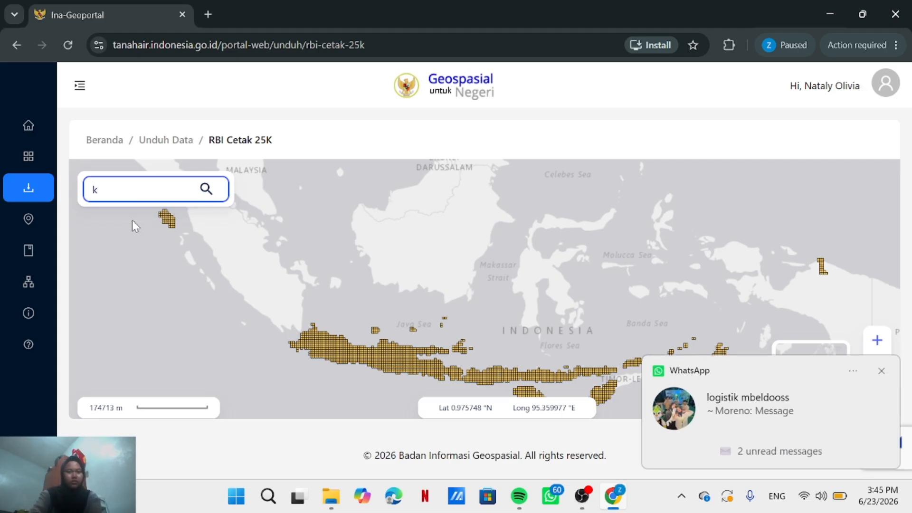
{"action": "left_click", "coordinate": [880, 372]}
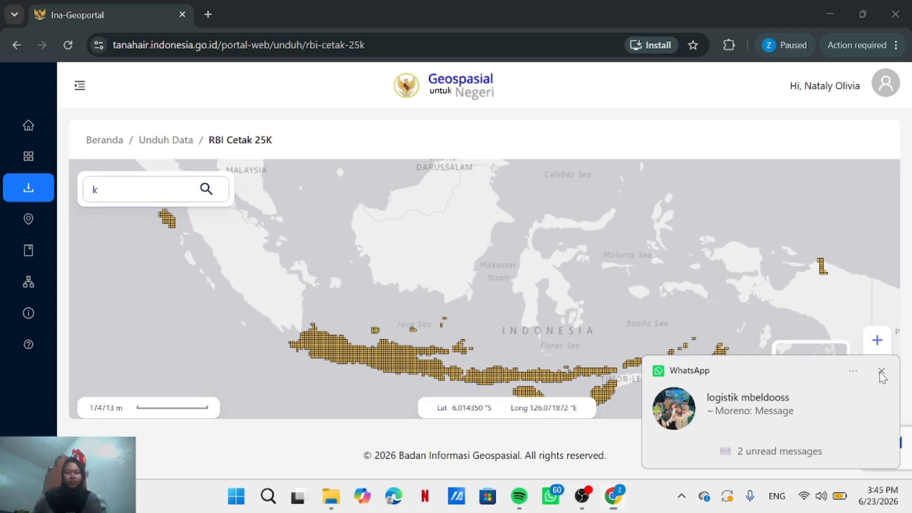
{"action": "left_click", "coordinate": [133, 195]}
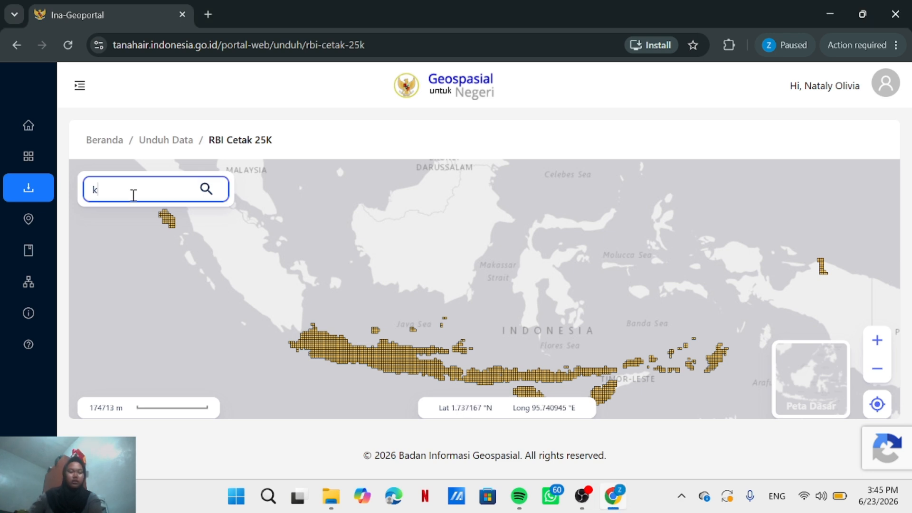
{"action": "type", "text": "ar"}
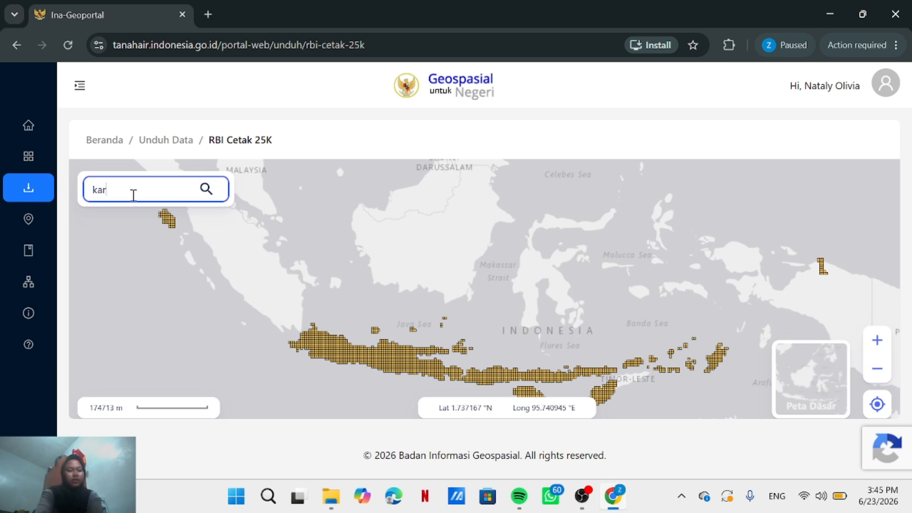
{"action": "type", "text": "anggede"}
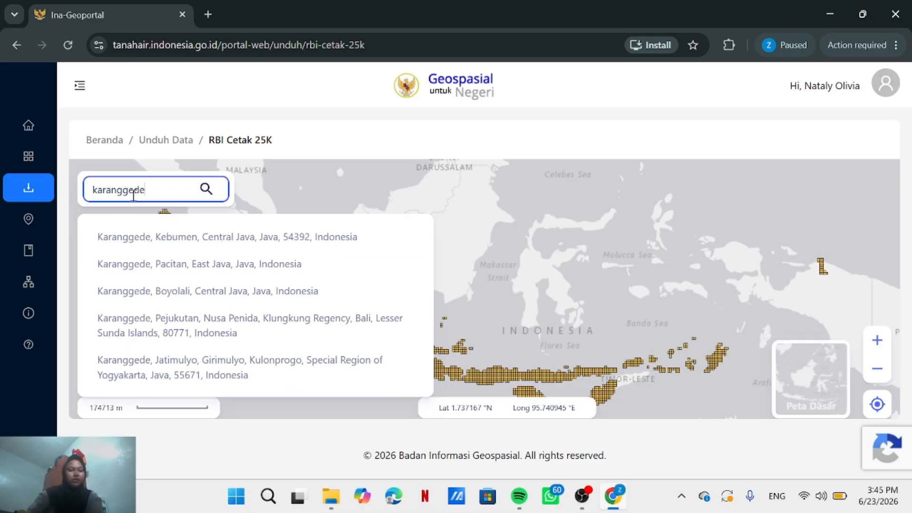
{"action": "left_click", "coordinate": [243, 296]}
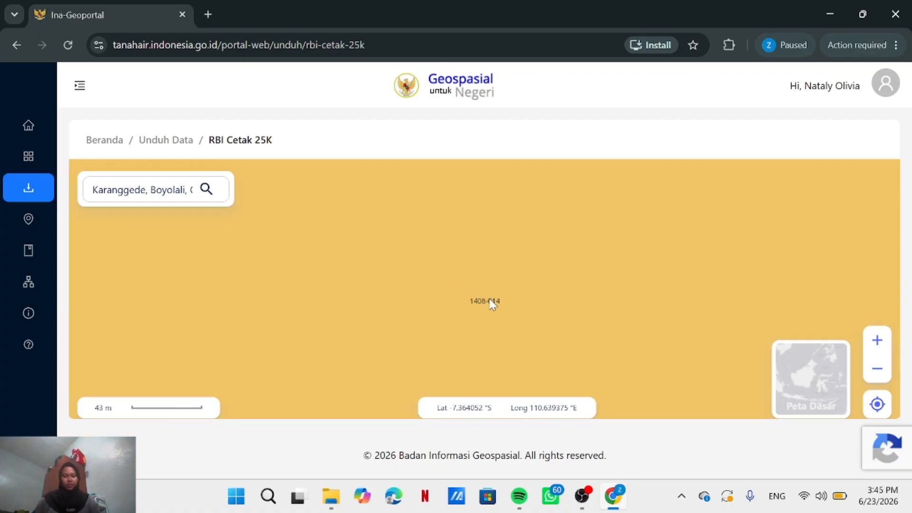
- Select the RBI 25K map sheet covering Karanggede, Boyolali, for download
{"action": "scroll", "coordinate": [492, 304], "scroll_direction": "up", "scroll_amount": 1}
{"action": "right_click", "coordinate": [490, 304]}
{"action": "left_click", "coordinate": [476, 301]}
{"action": "left_click", "coordinate": [504, 291]}
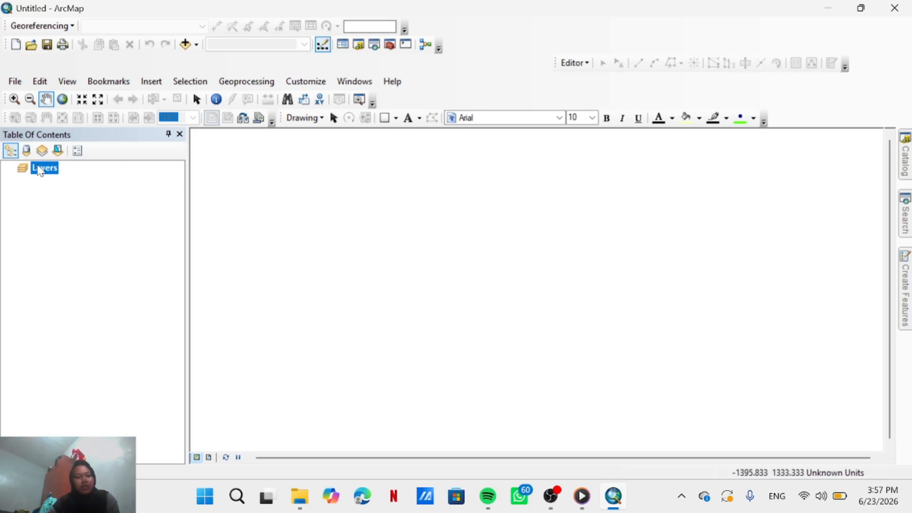
- In ArcMap, set the coordinate system of the Layers data frame to WGS 1984 UTM Zone 49S
{"action": "right_click", "coordinate": [45, 168]}
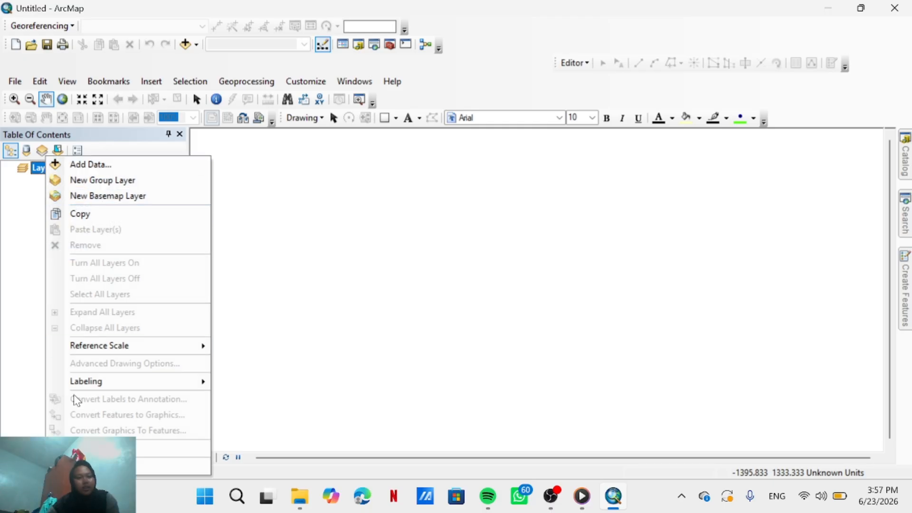
{"action": "left_click", "coordinate": [85, 466]}
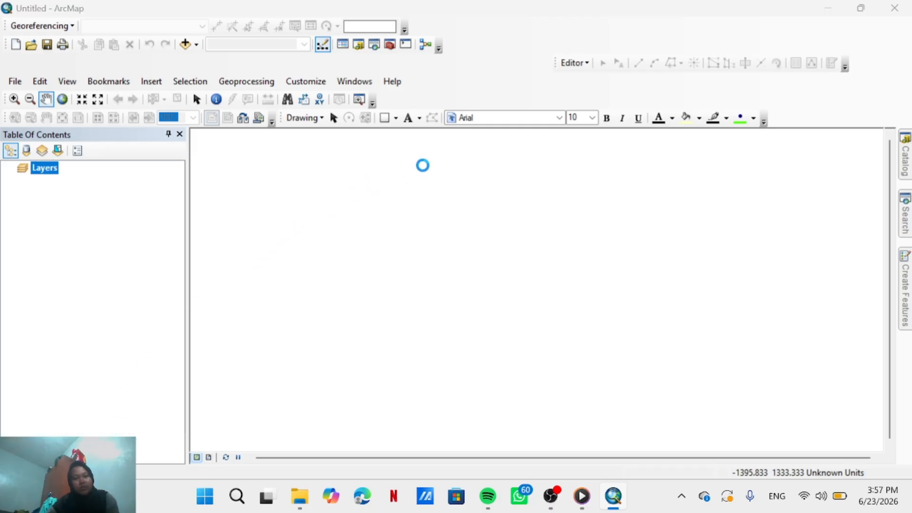
{"action": "left_click", "coordinate": [459, 50]}
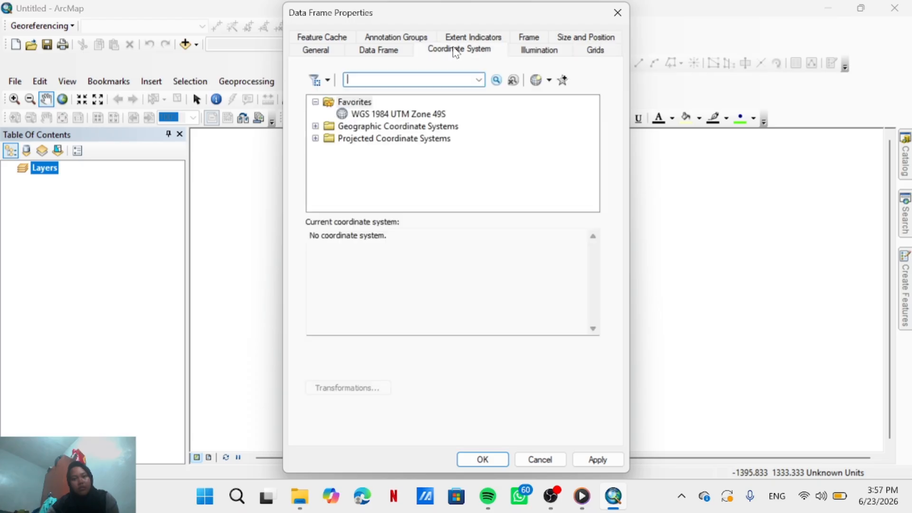
{"action": "left_click", "coordinate": [344, 113]}
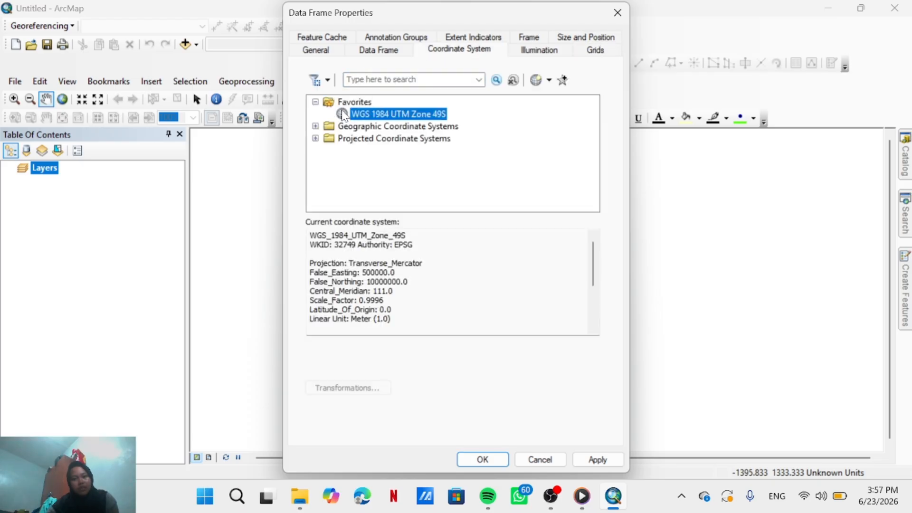
{"action": "left_click", "coordinate": [483, 459]}
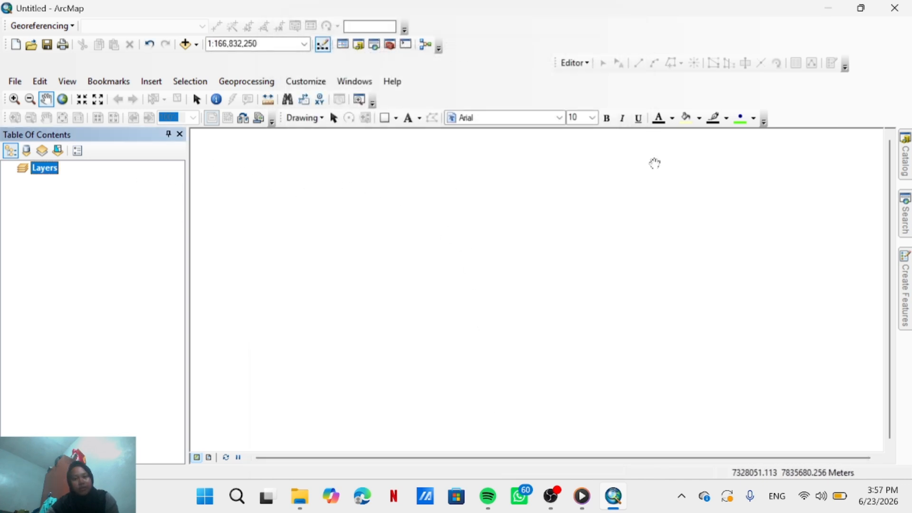
- Add 1408-612.jpg from the olipp\1408-612 folder of the Documents\GISS connection to the map, accepting the missing spatial reference
{"action": "left_click", "coordinate": [907, 159]}
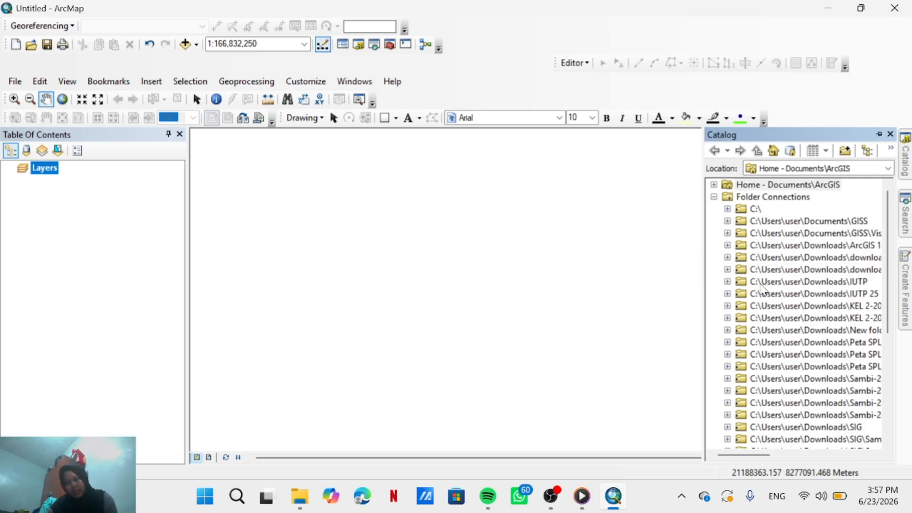
{"action": "scroll", "coordinate": [768, 292], "scroll_direction": "down", "scroll_amount": 2}
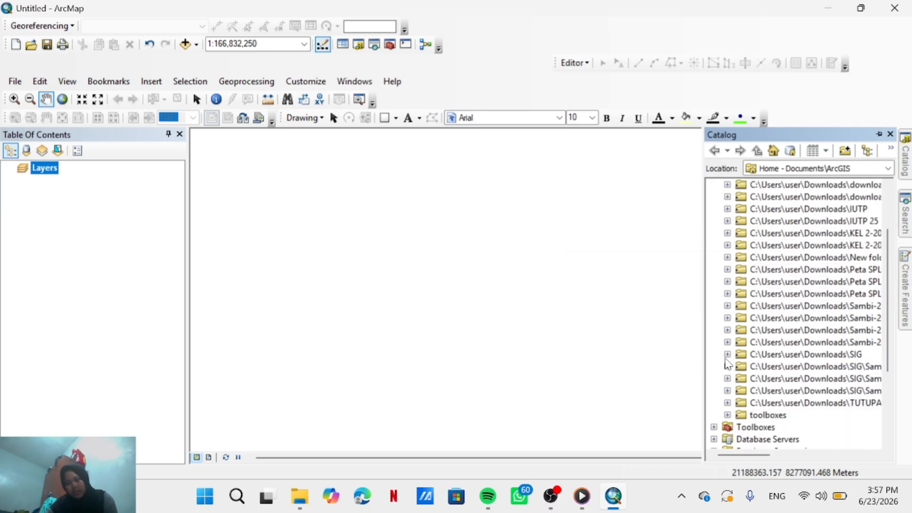
{"action": "scroll", "coordinate": [779, 304], "scroll_direction": "up", "scroll_amount": 3}
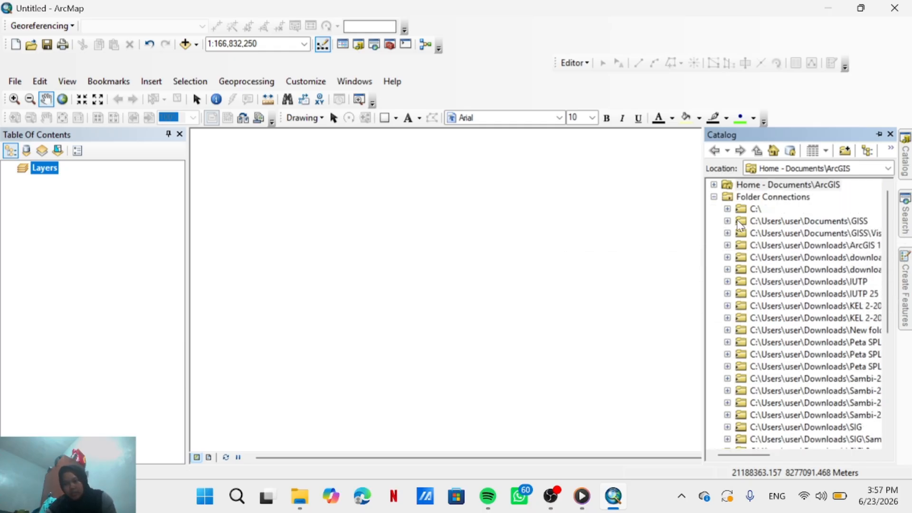
{"action": "left_click", "coordinate": [728, 221]}
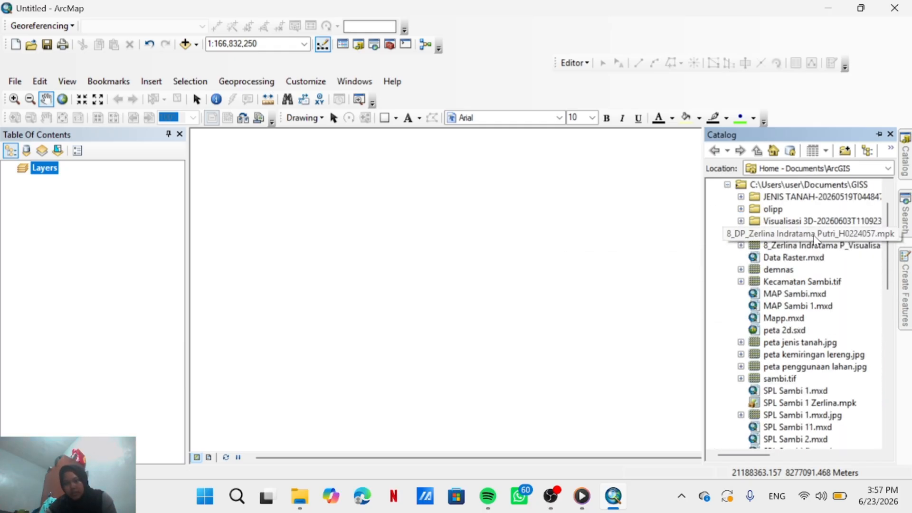
{"action": "left_click", "coordinate": [742, 209]}
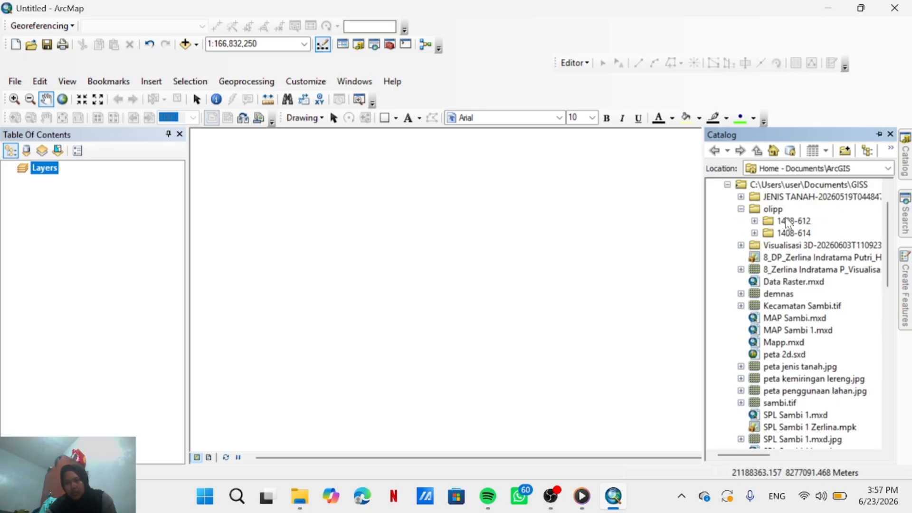
{"action": "left_click", "coordinate": [755, 221]}
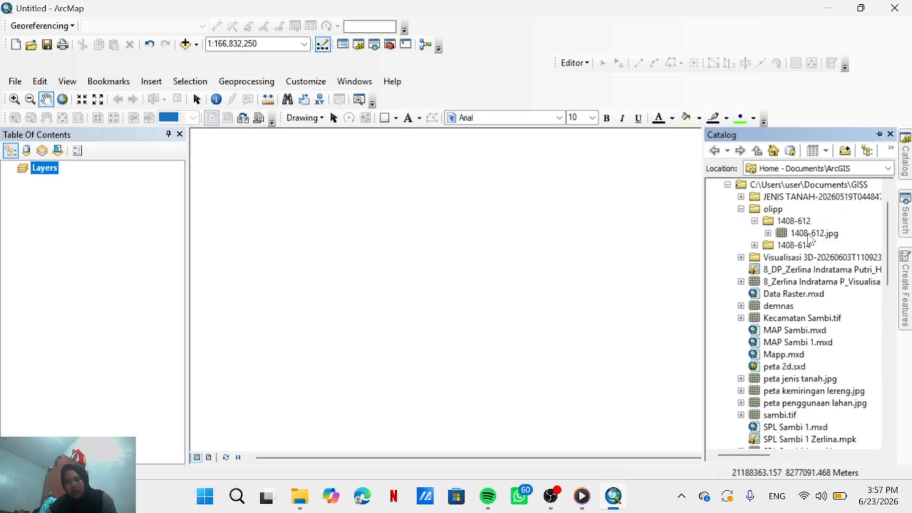
{"action": "left_click_drag", "start_coordinate": [814, 233], "coordinate": [153, 184]}
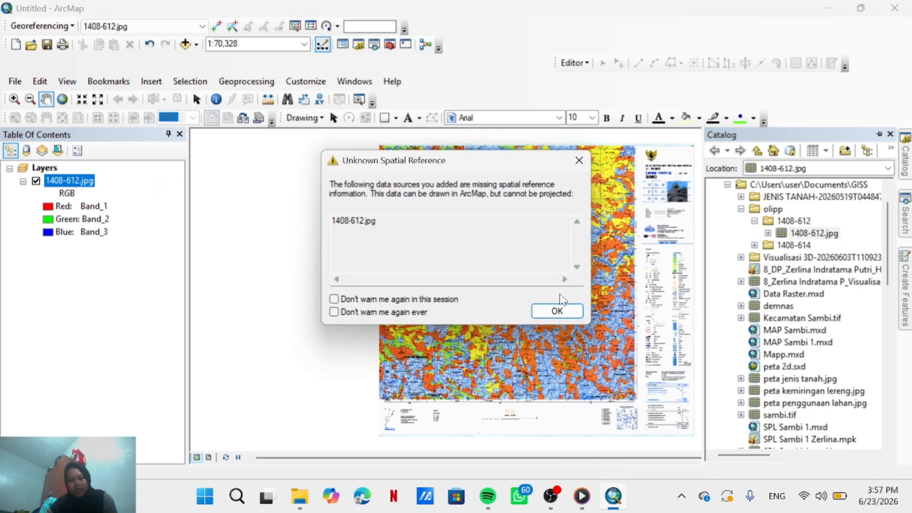
{"action": "left_click", "coordinate": [559, 311]}
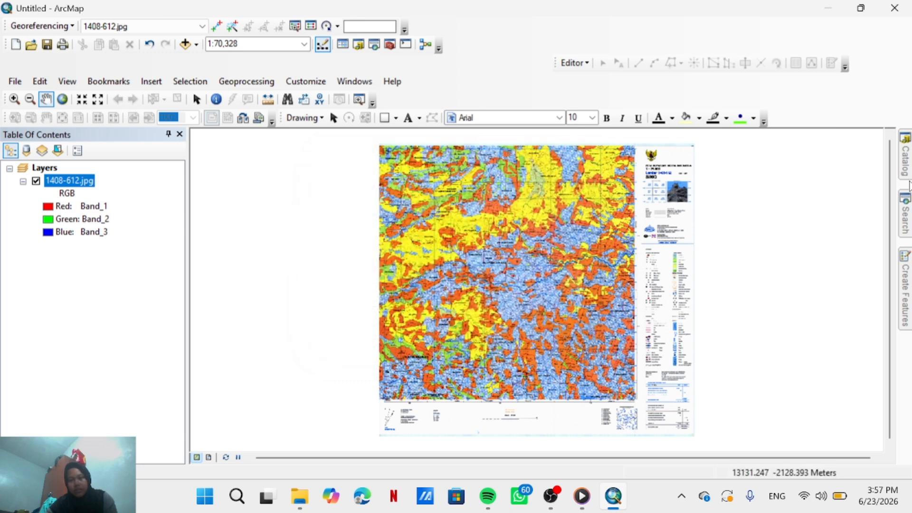
- Add 1408-614.jpg from the olipp\1408-614 folder below the first raster and hide its layer
{"action": "mouse_move", "coordinate": [906, 176]}
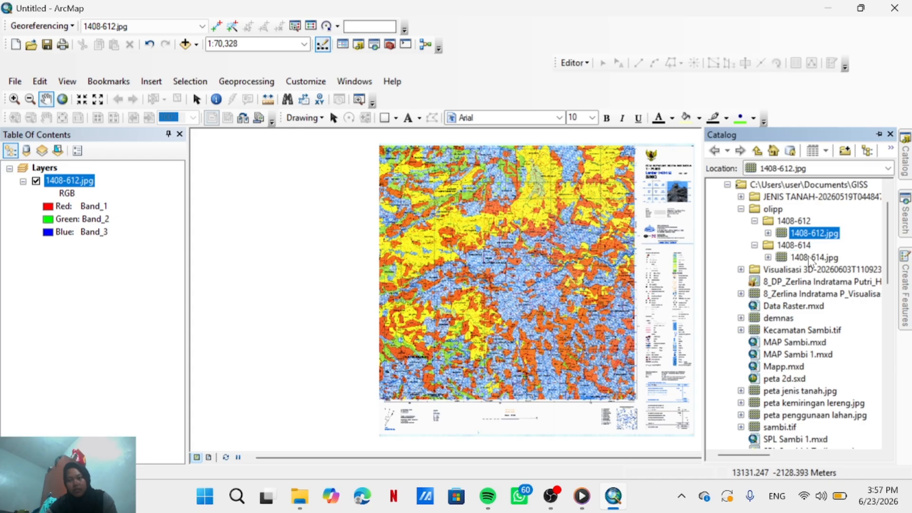
{"action": "left_click_drag", "start_coordinate": [810, 260], "coordinate": [106, 252]}
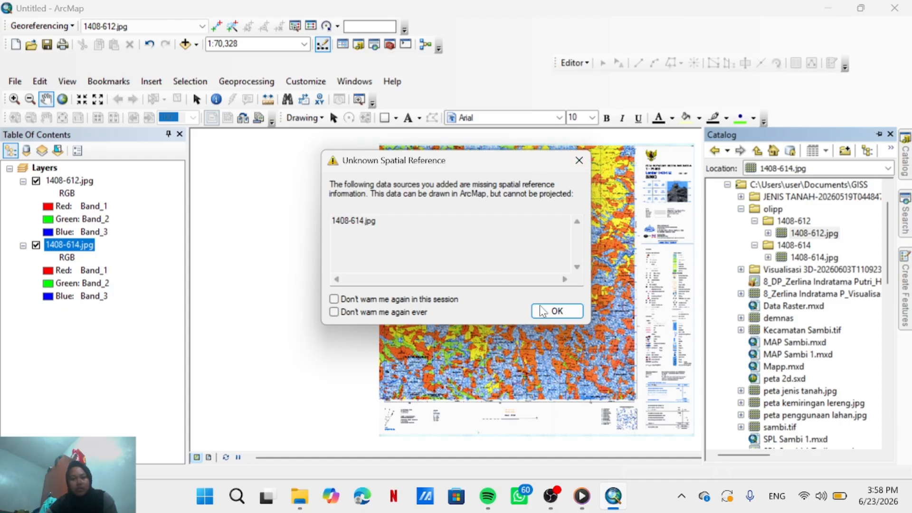
{"action": "left_click", "coordinate": [542, 311]}
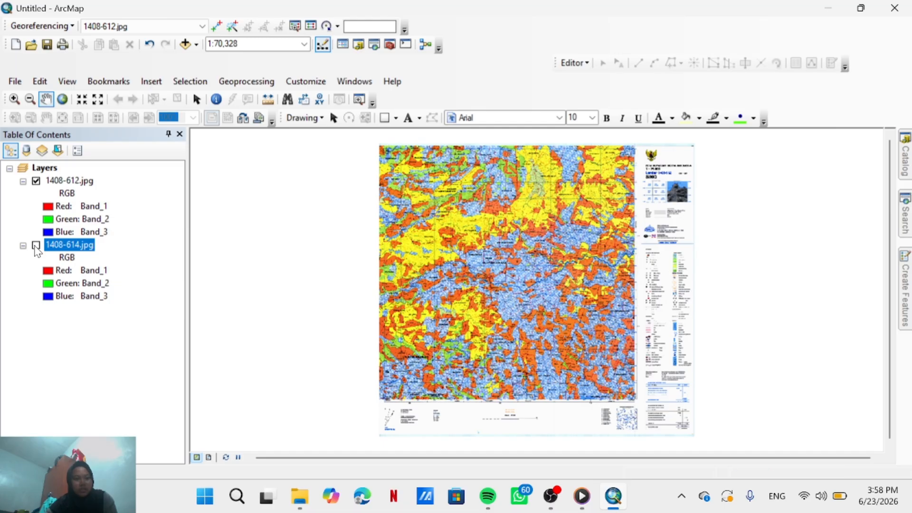
{"action": "left_click", "coordinate": [36, 246]}
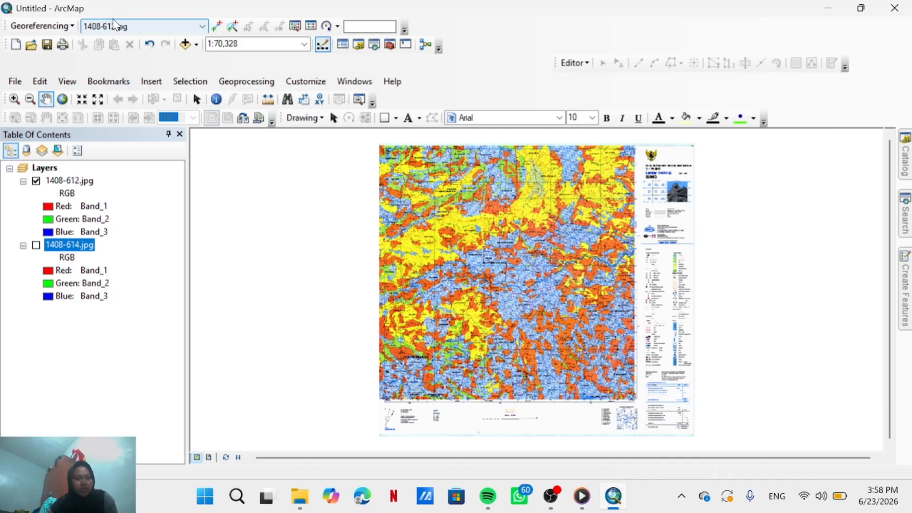
- Start a georeferencing control point for 1408-612.jpg on the grid intersection at the sheet's northwest corner, near DESA MUNCAR
{"action": "left_click", "coordinate": [217, 26]}
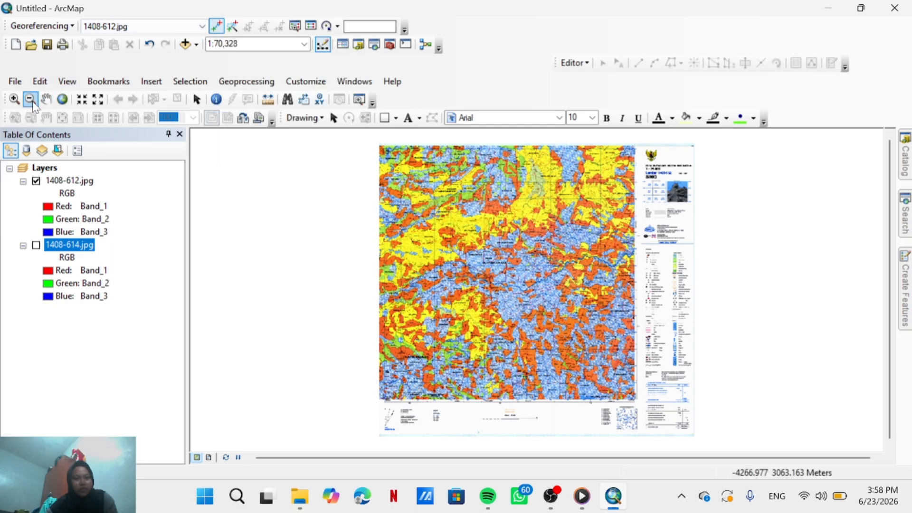
{"action": "left_click", "coordinate": [14, 99]}
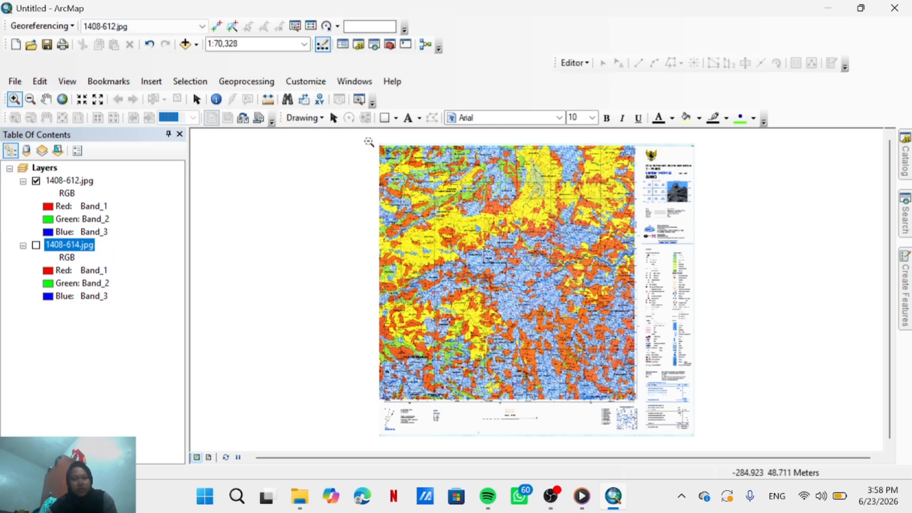
{"action": "left_click_drag", "start_coordinate": [369, 141], "coordinate": [543, 286]}
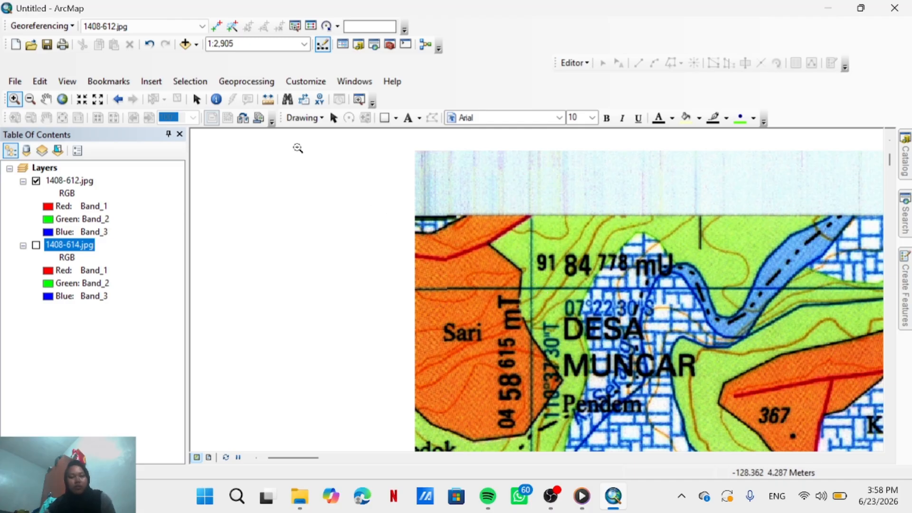
{"action": "left_click", "coordinate": [224, 29]}
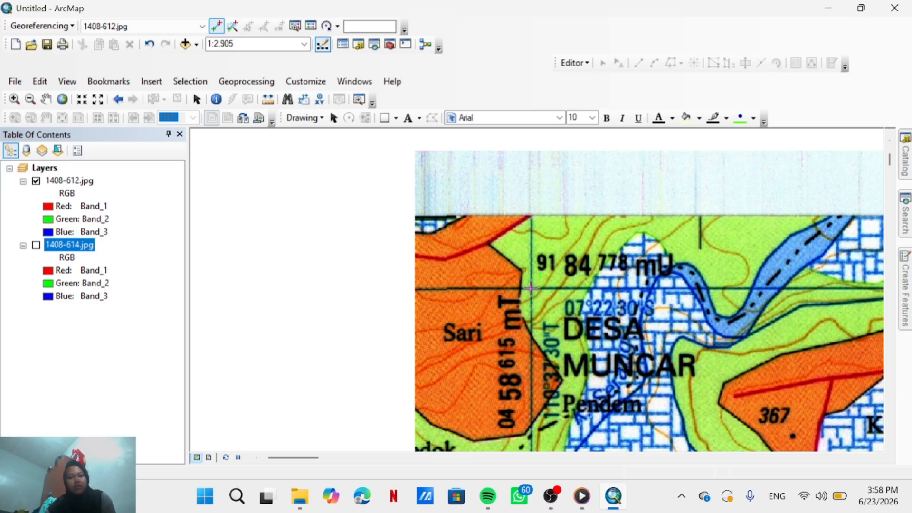
{"action": "right_click", "coordinate": [531, 288]}
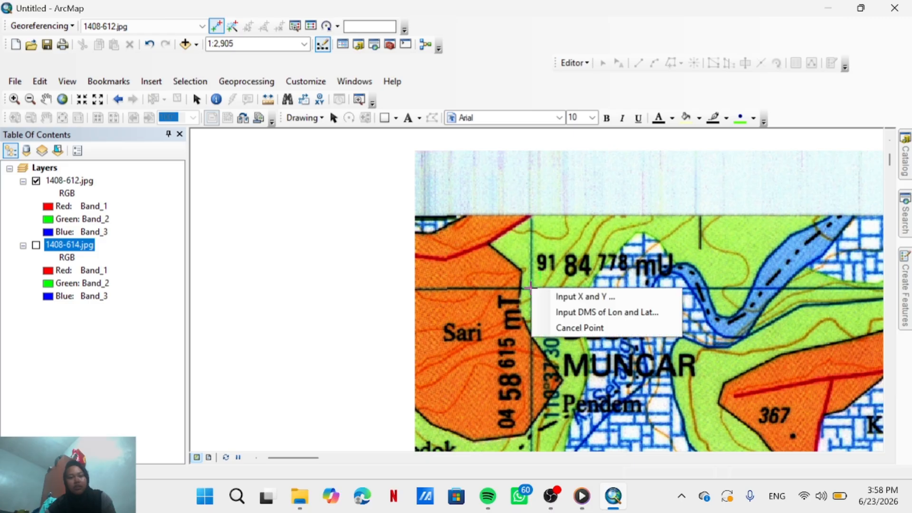
- Enter the northwest control point's coordinates as DMS, setting the longitude to 110° 37' 30" E
{"action": "left_click", "coordinate": [569, 312]}
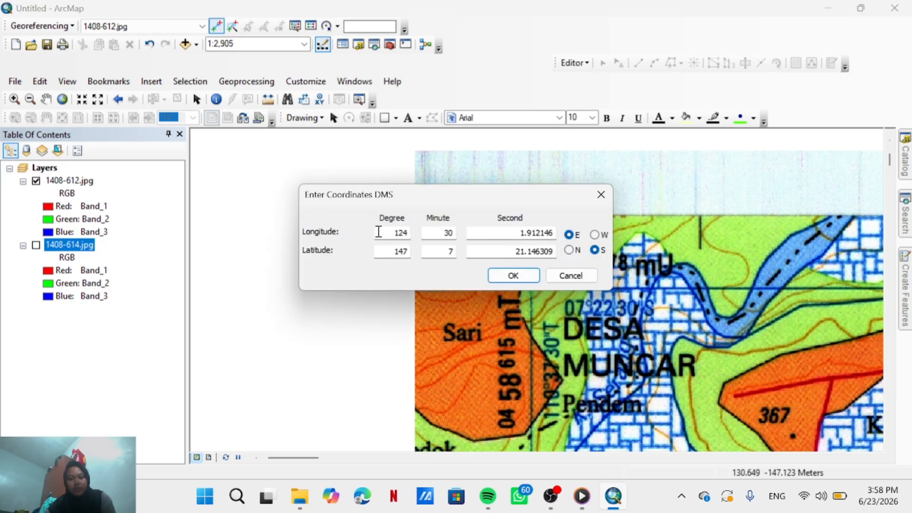
{"action": "left_click_drag", "start_coordinate": [496, 205], "coordinate": [550, 144]}
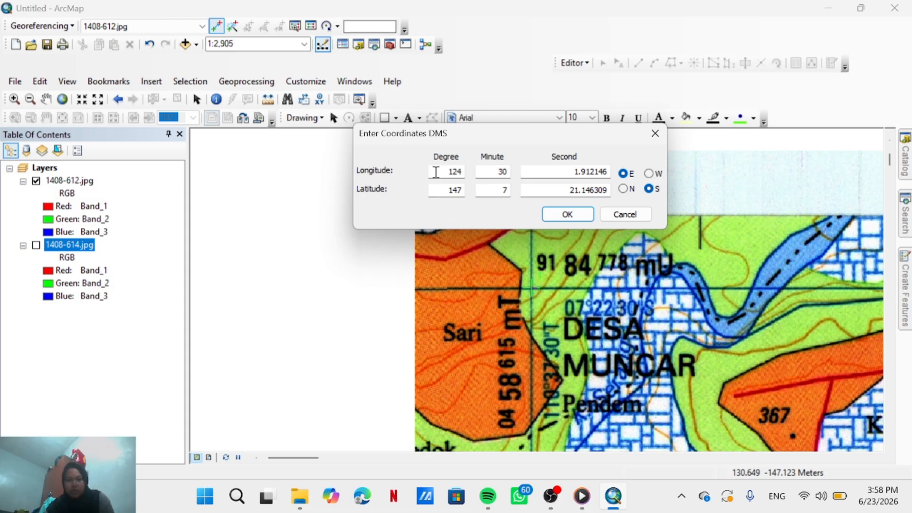
{"action": "left_click_drag", "start_coordinate": [449, 170], "coordinate": [464, 170]}
{"action": "type", "text": "1"}
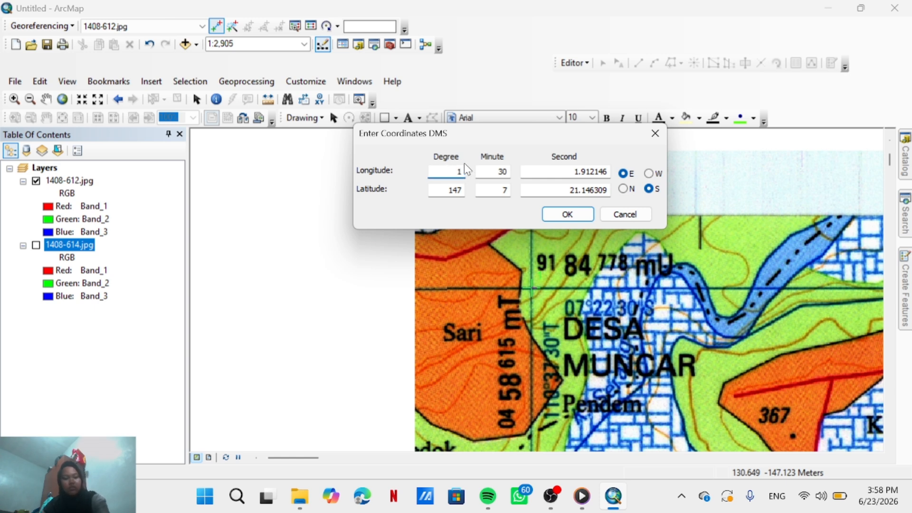
{"action": "type", "text": "10"}
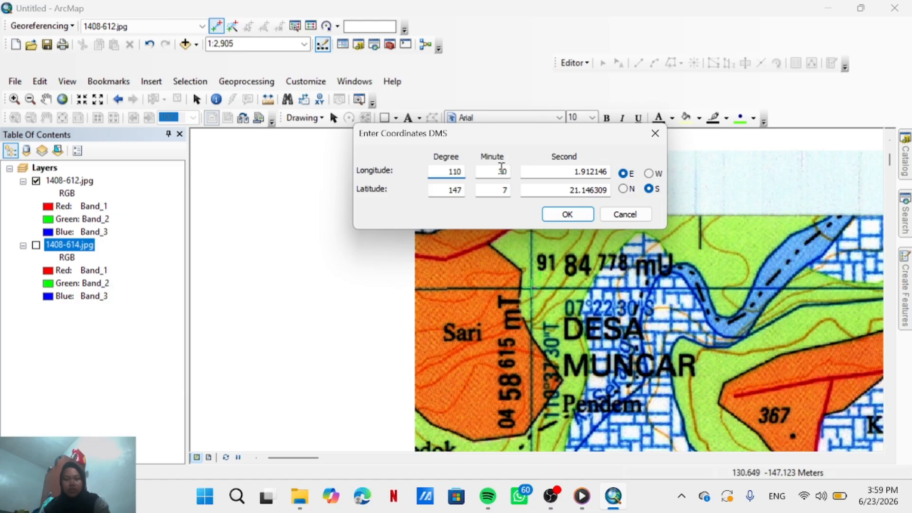
{"action": "double_click", "coordinate": [501, 170]}
{"action": "type", "text": "37"}
{"action": "left_click_drag", "start_coordinate": [567, 170], "coordinate": [629, 169]}
{"action": "type", "text": "30"}
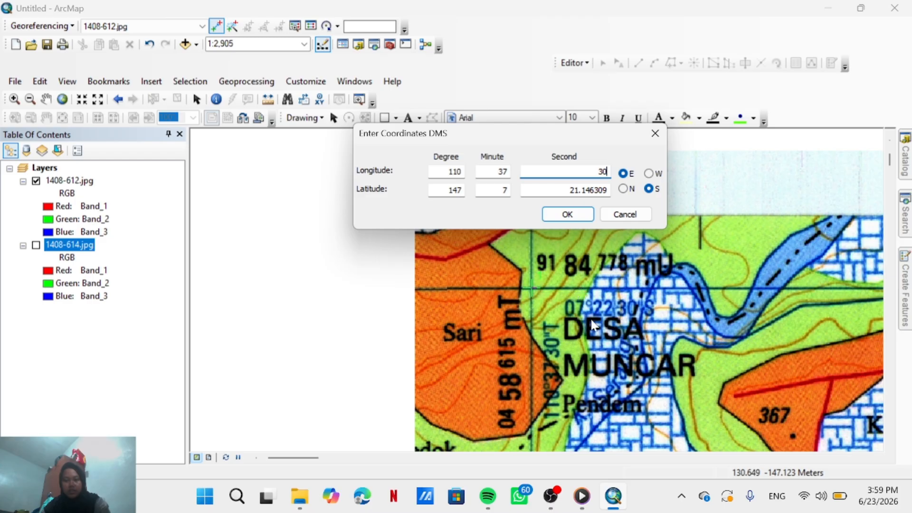
- Set the northwest control point's latitude to 07° 22' 30" S, accept the coordinates and update the georeferencing display
{"action": "double_click", "coordinate": [449, 189]}
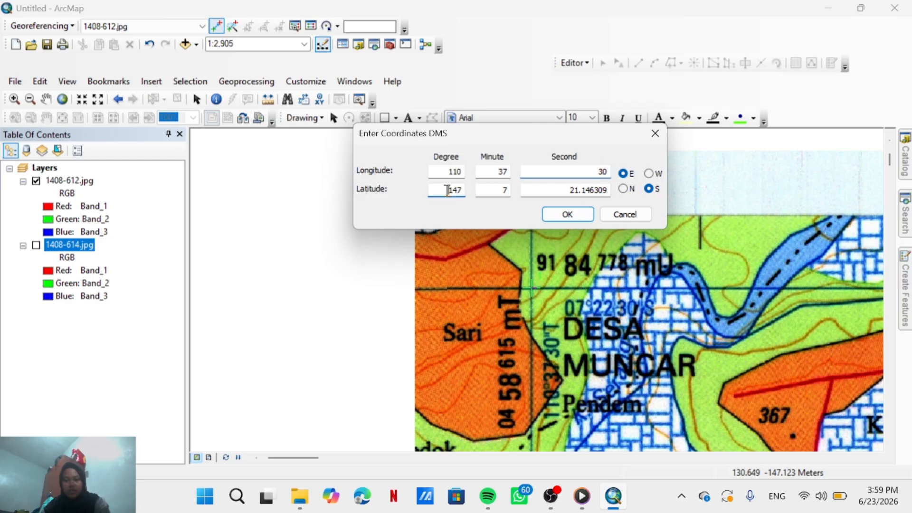
{"action": "type", "text": "07"}
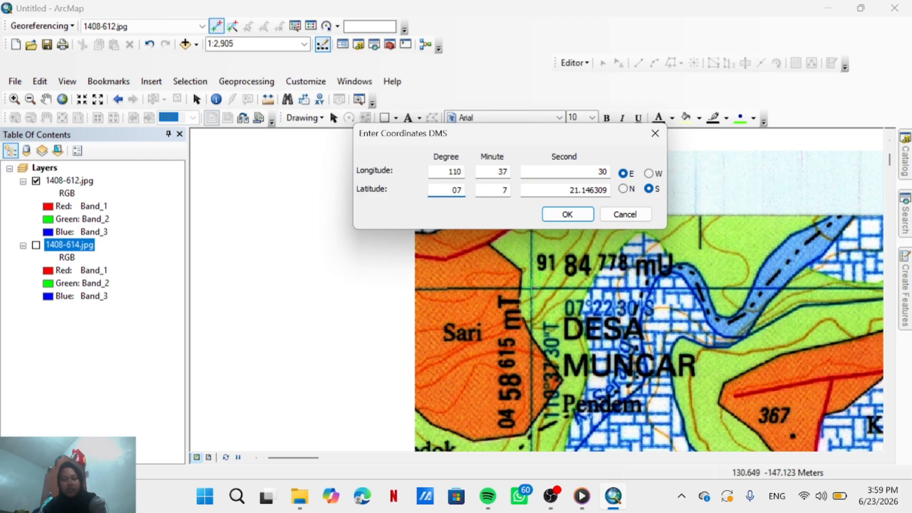
{"action": "double_click", "coordinate": [499, 191]}
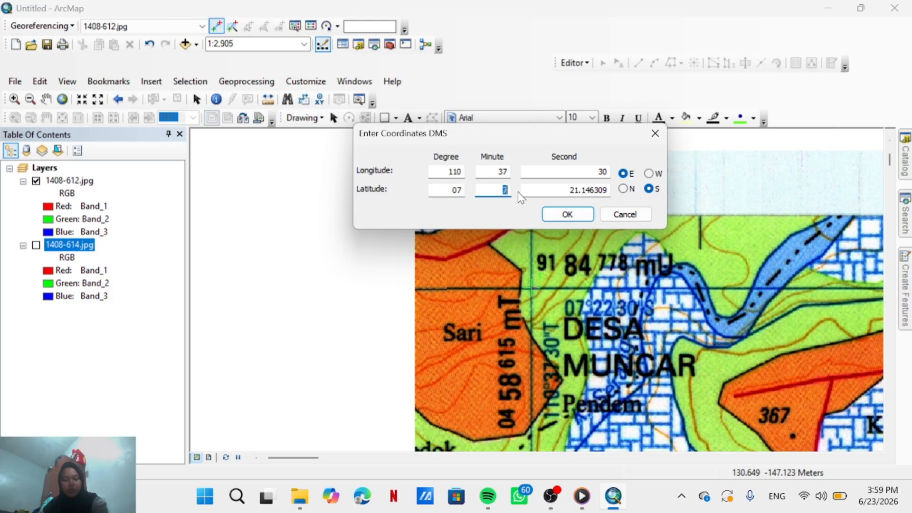
{"action": "type", "text": "22"}
{"action": "left_click_drag", "start_coordinate": [568, 190], "coordinate": [614, 188]}
{"action": "type", "text": "30"}
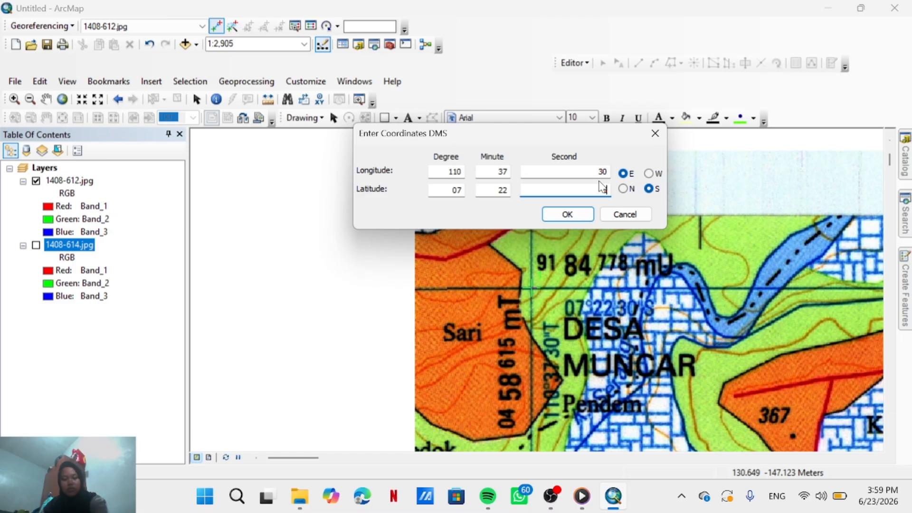
{"action": "left_click", "coordinate": [579, 214]}
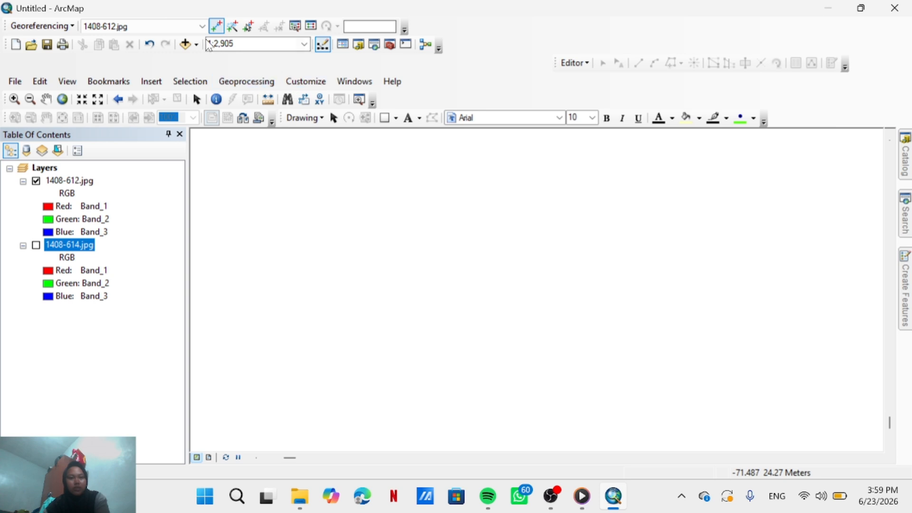
{"action": "left_click", "coordinate": [42, 26]}
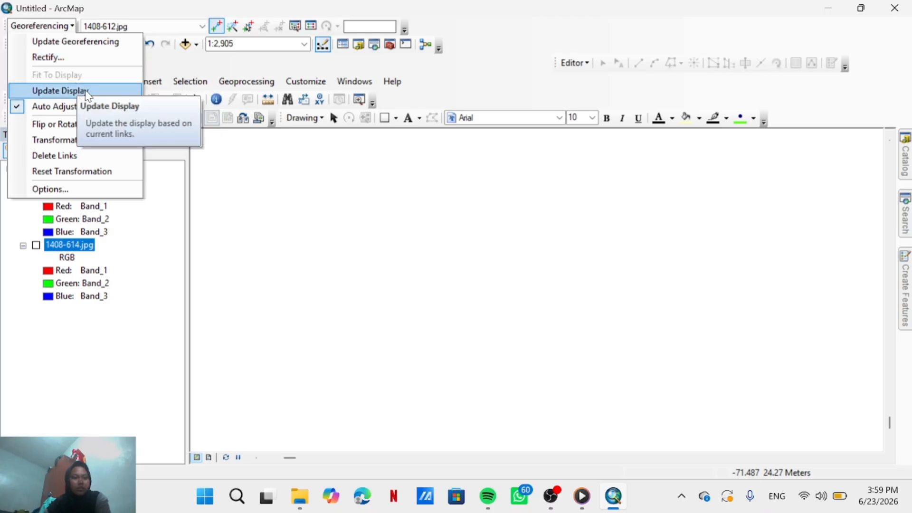
{"action": "left_click", "coordinate": [88, 95]}
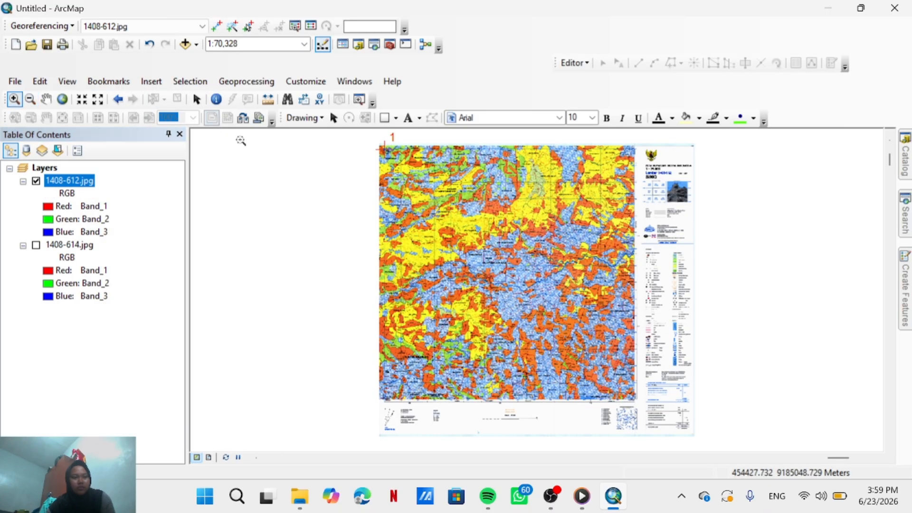
- Place a second control point on the grid intersection at the northeast corner of sheet 1408-612.jpg, near Beji Wetan
{"action": "left_click_drag", "start_coordinate": [606, 141], "coordinate": [677, 176]}
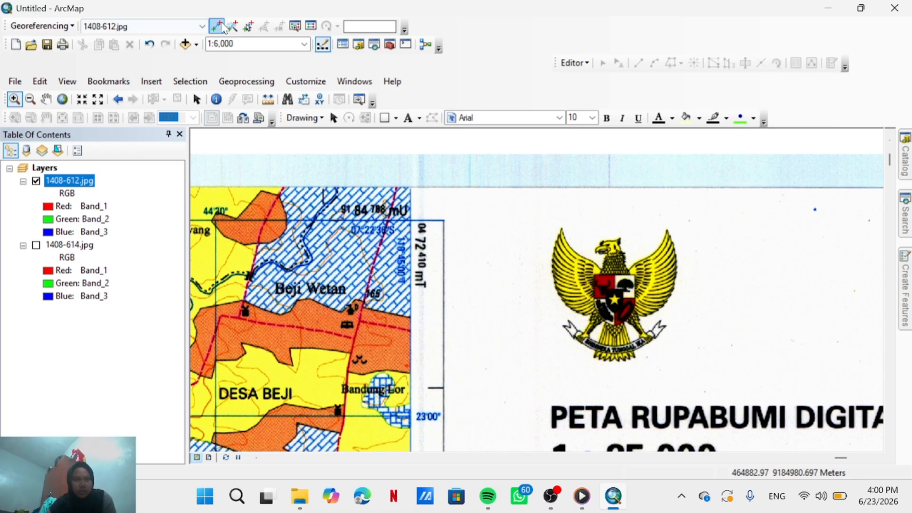
{"action": "left_click", "coordinate": [217, 26]}
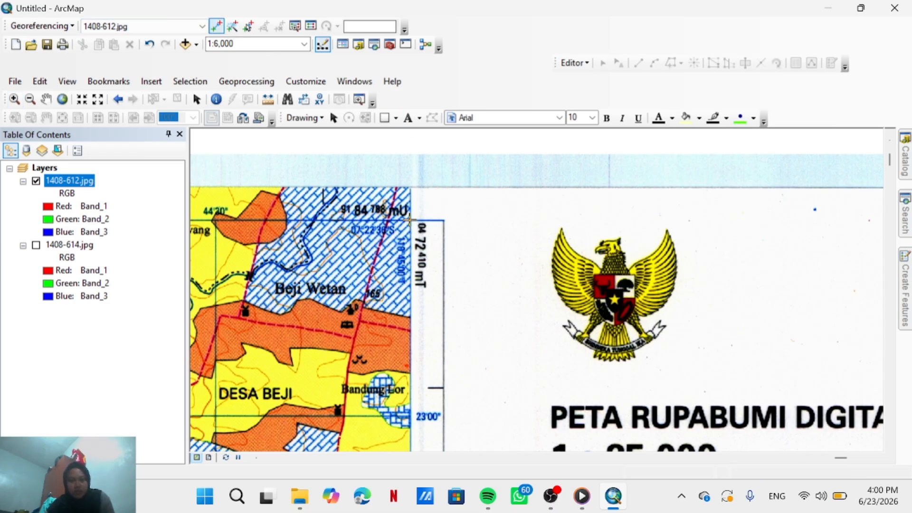
{"action": "left_click", "coordinate": [410, 219]}
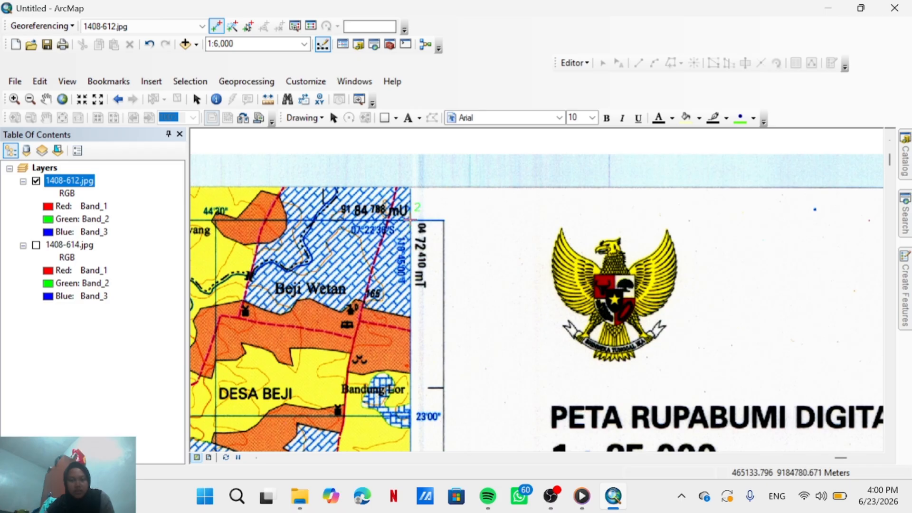
- Enter the northeast control point's coordinates as DMS, setting the longitude to 110° 45' 00" E
{"action": "right_click", "coordinate": [412, 220]}
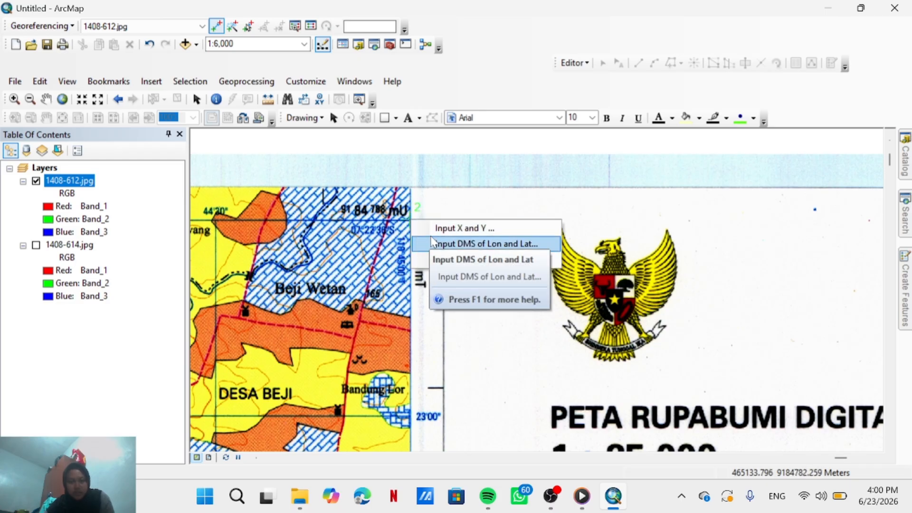
{"action": "left_click", "coordinate": [475, 243]}
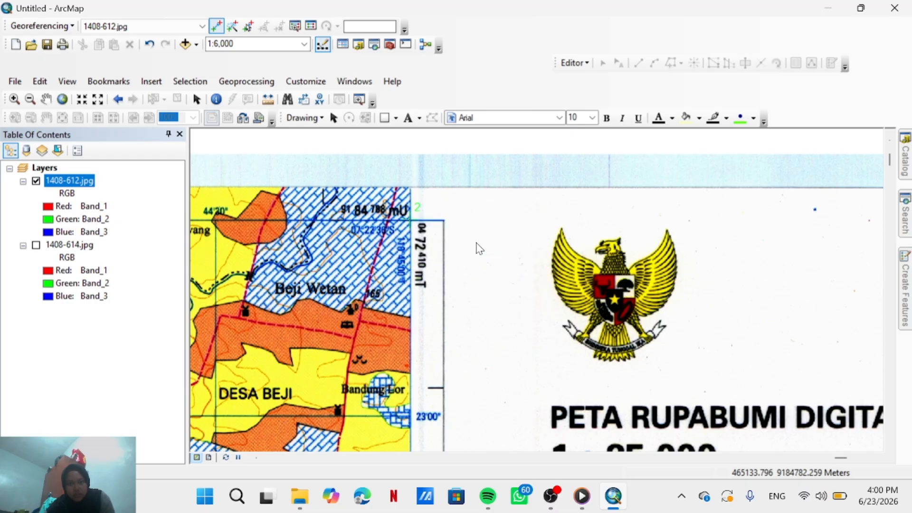
{"action": "left_click_drag", "start_coordinate": [444, 199], "coordinate": [490, 94]}
{"action": "double_click", "coordinate": [430, 124]}
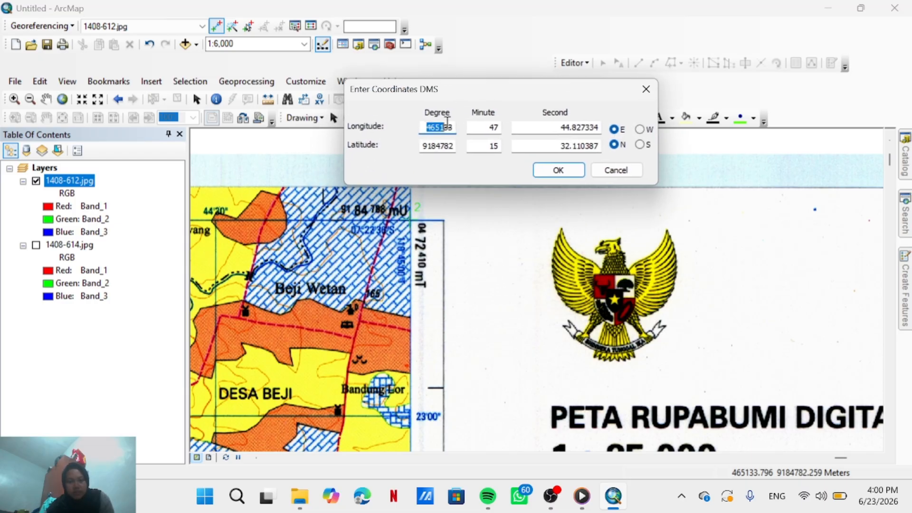
{"action": "type", "text": "110"}
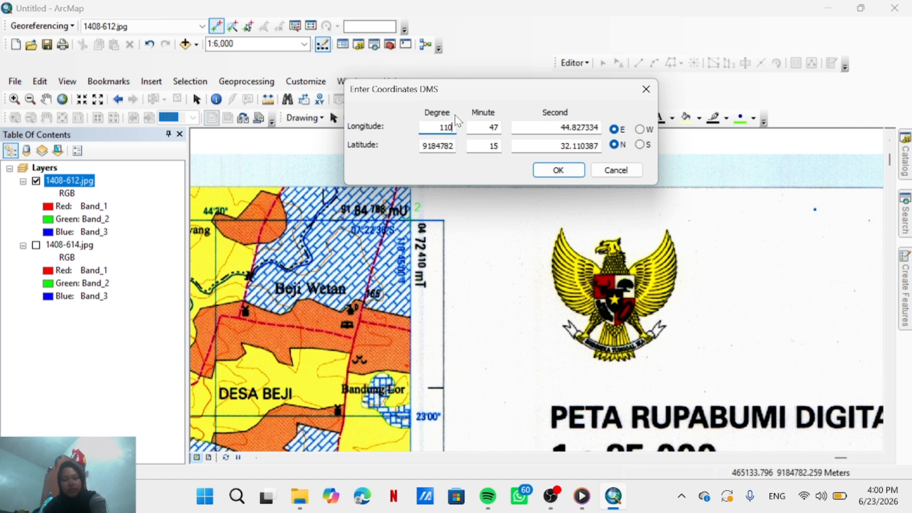
{"action": "key", "text": "Tab"}
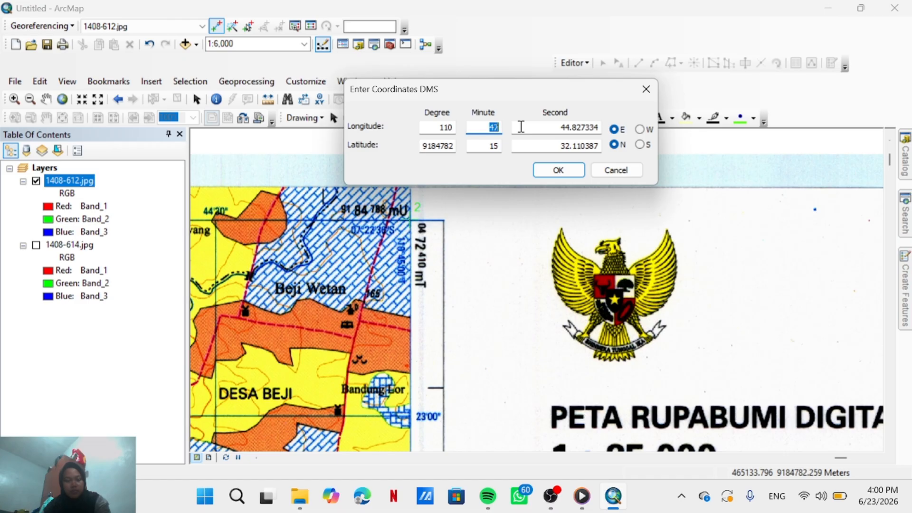
{"action": "type", "text": "45"}
{"action": "key", "text": "Tab"}
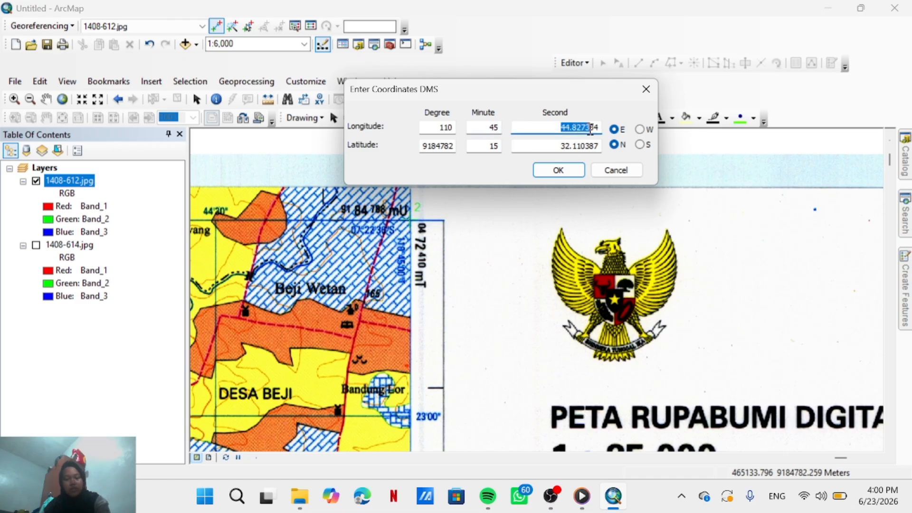
{"action": "left_click", "coordinate": [615, 132]}
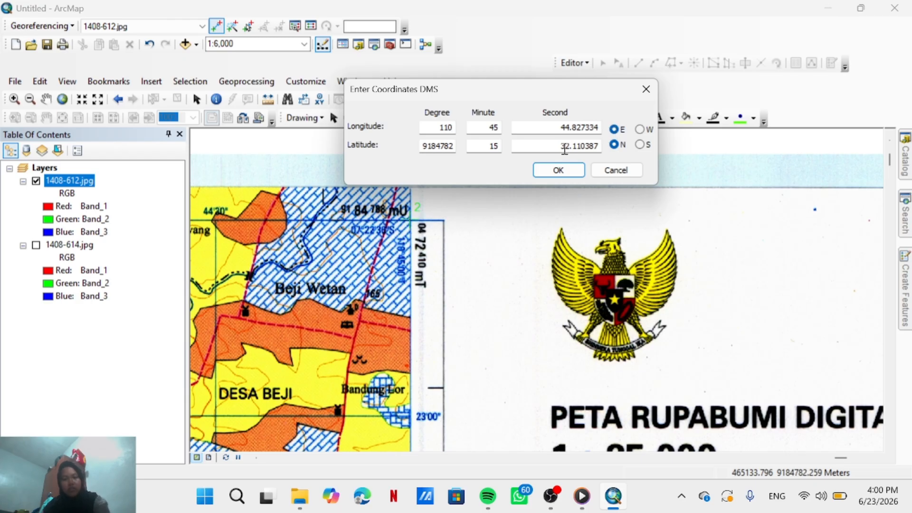
{"action": "double_click", "coordinate": [557, 132]}
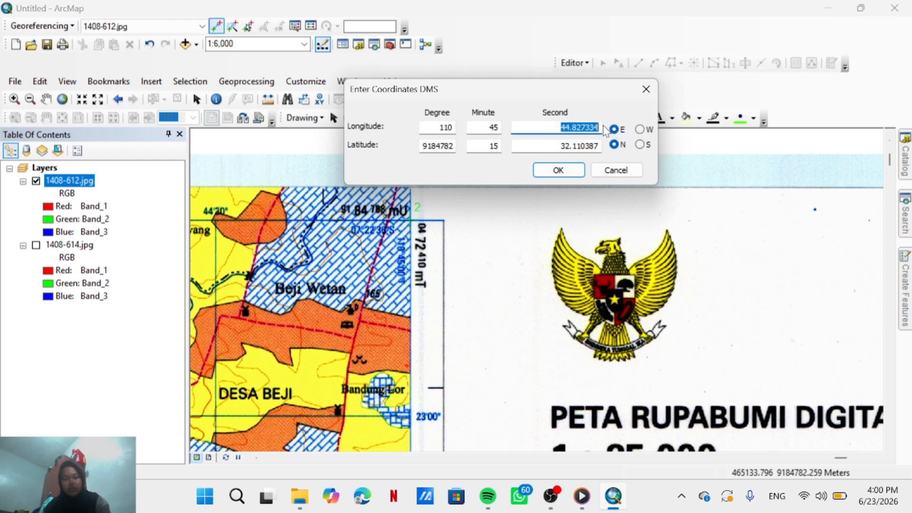
{"action": "type", "text": "00"}
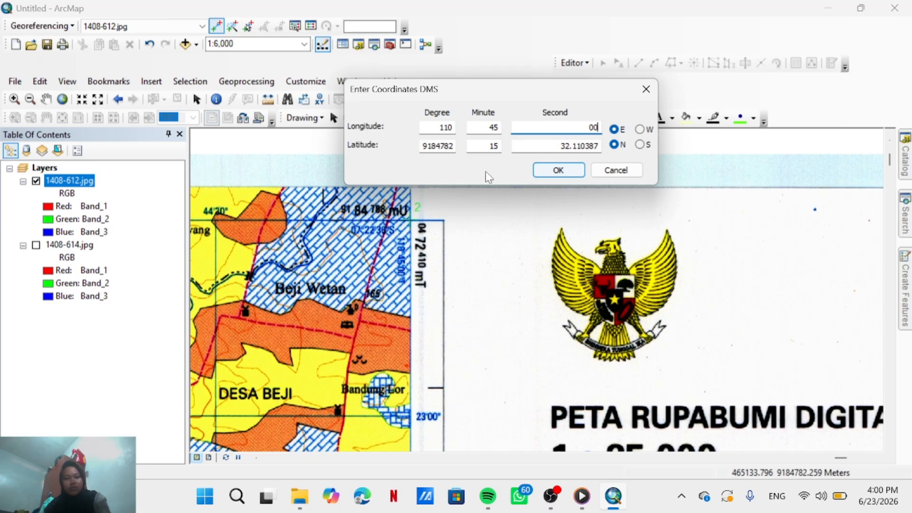
- Set the northeast control point's latitude to 09° 22' 36" N and accept the coordinates
{"action": "left_click", "coordinate": [422, 147]}
{"action": "left_click_drag", "start_coordinate": [422, 147], "coordinate": [454, 146]}
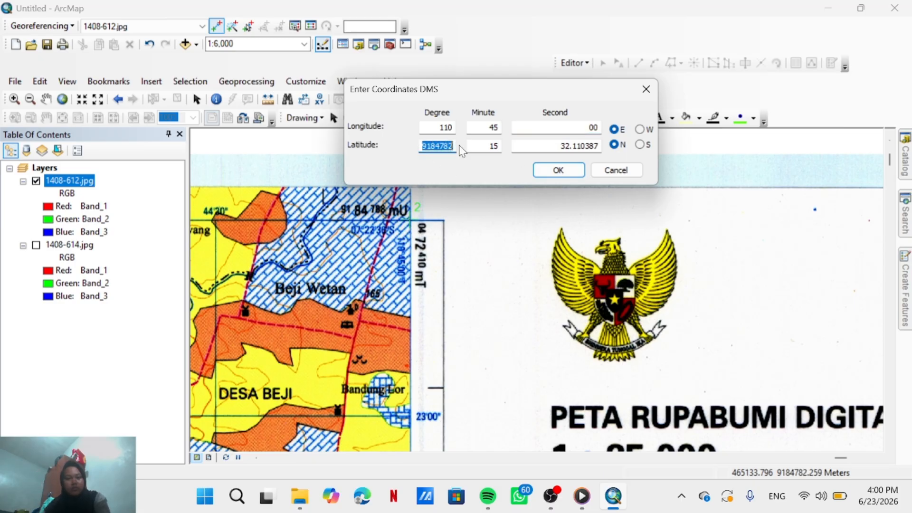
{"action": "type", "text": "09"}
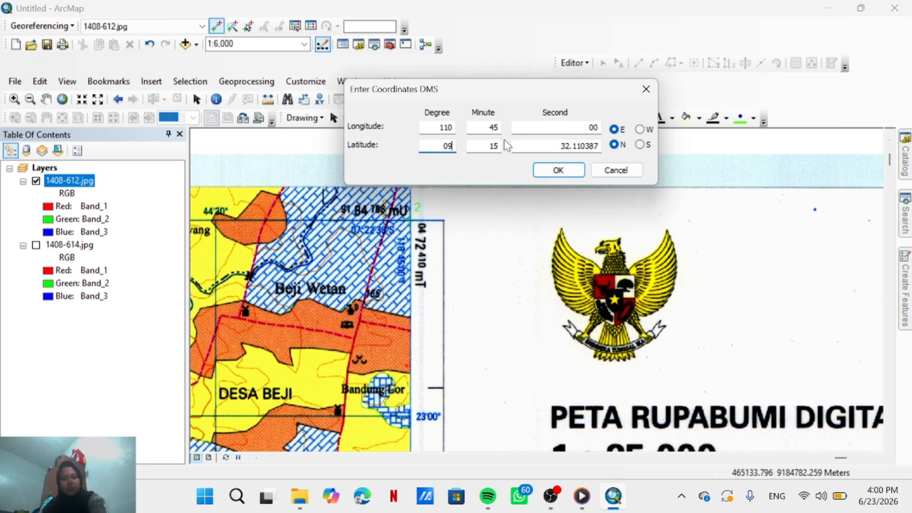
{"action": "left_click_drag", "start_coordinate": [487, 143], "coordinate": [507, 144]}
{"action": "type", "text": "22"}
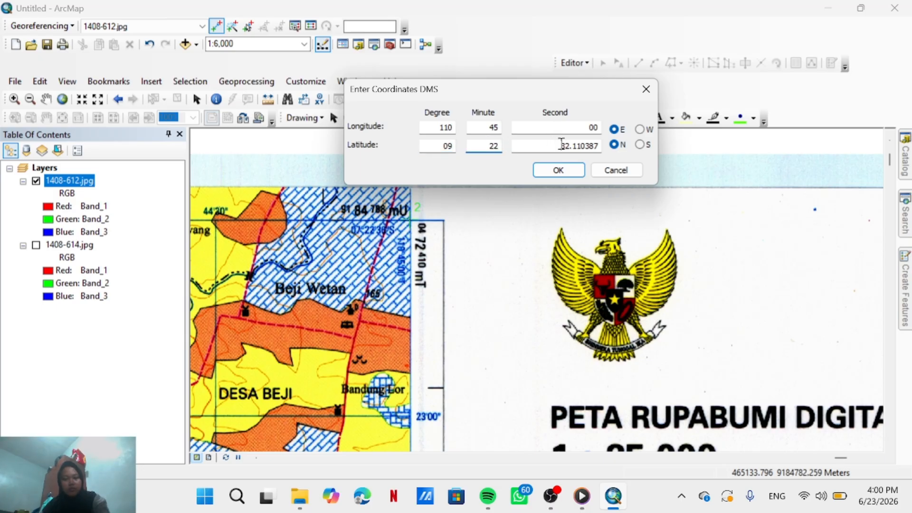
{"action": "left_click_drag", "start_coordinate": [561, 144], "coordinate": [594, 148]}
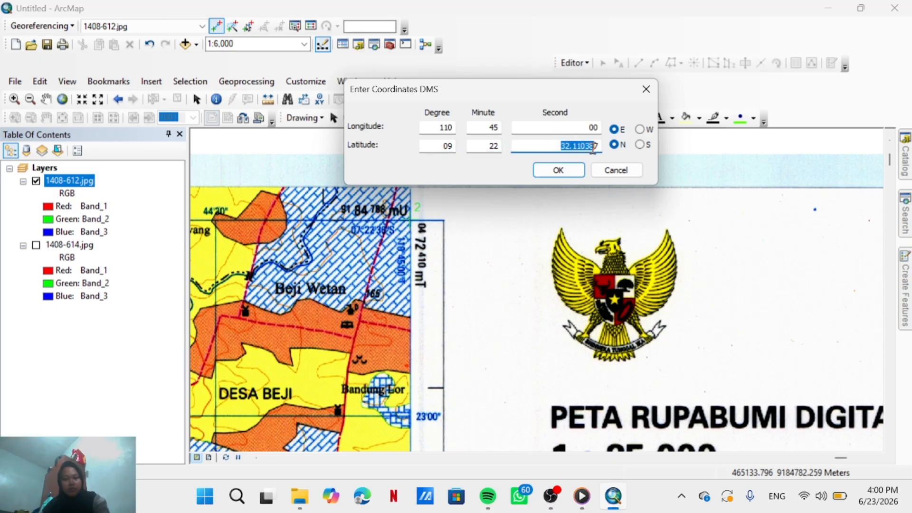
{"action": "type", "text": "36"}
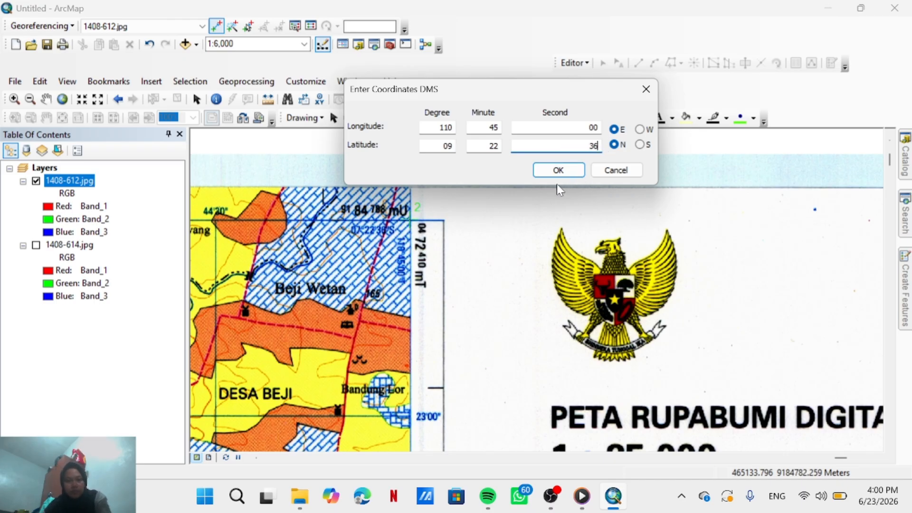
{"action": "left_click", "coordinate": [558, 171]}
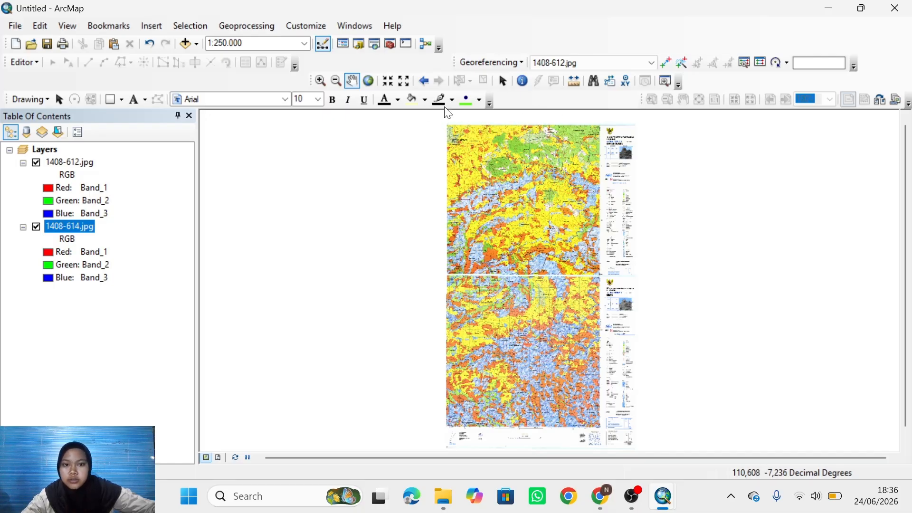
- Create a new polyline shapefile named "batas kecamatan karanggede" in the connected folder that holds the two map sheet images
{"action": "mouse_move", "coordinate": [911, 148]}
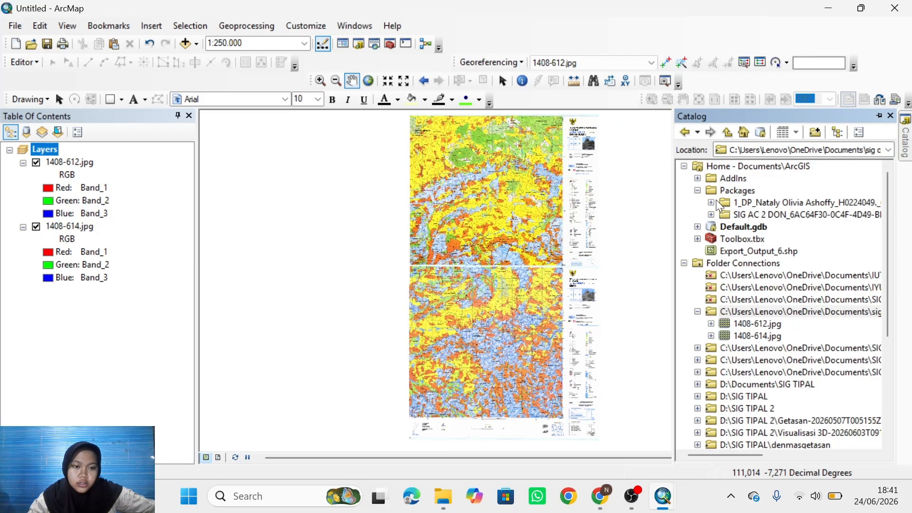
{"action": "right_click", "coordinate": [740, 313]}
{"action": "mouse_move", "coordinate": [776, 398]}
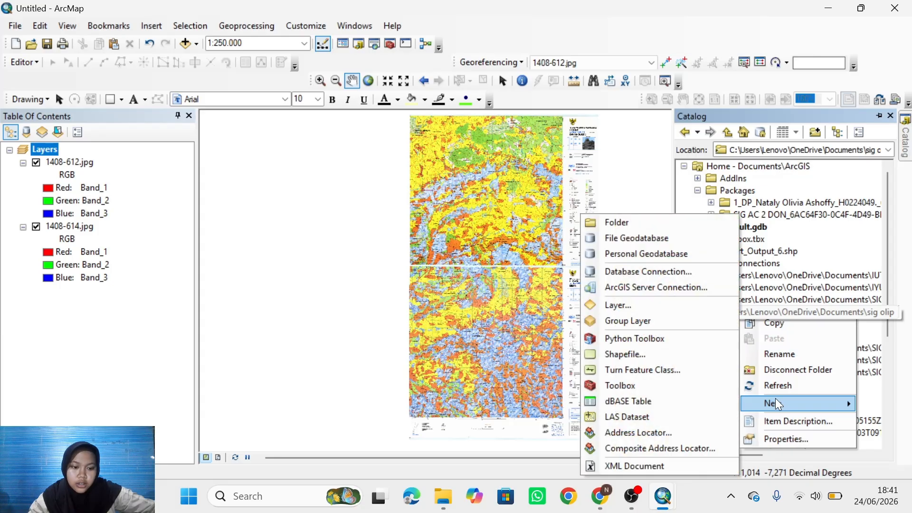
{"action": "left_click", "coordinate": [689, 355]}
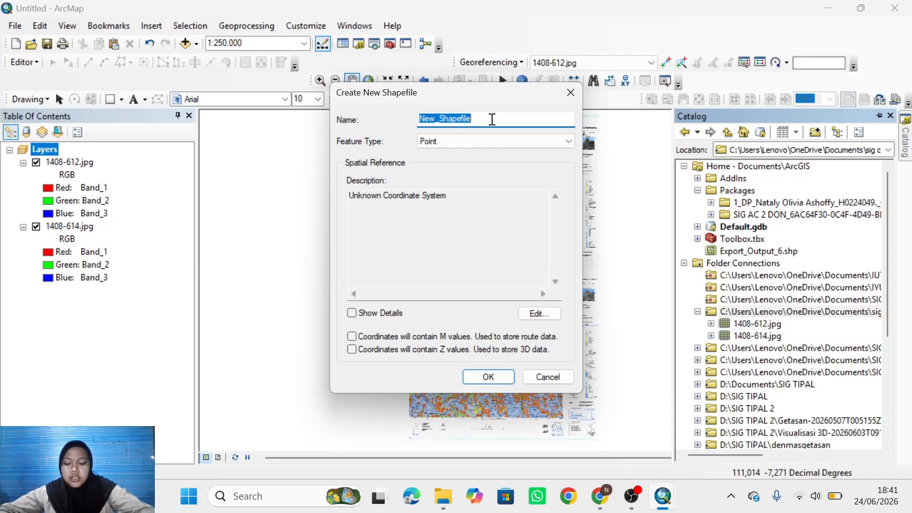
{"action": "type", "text": "batas"}
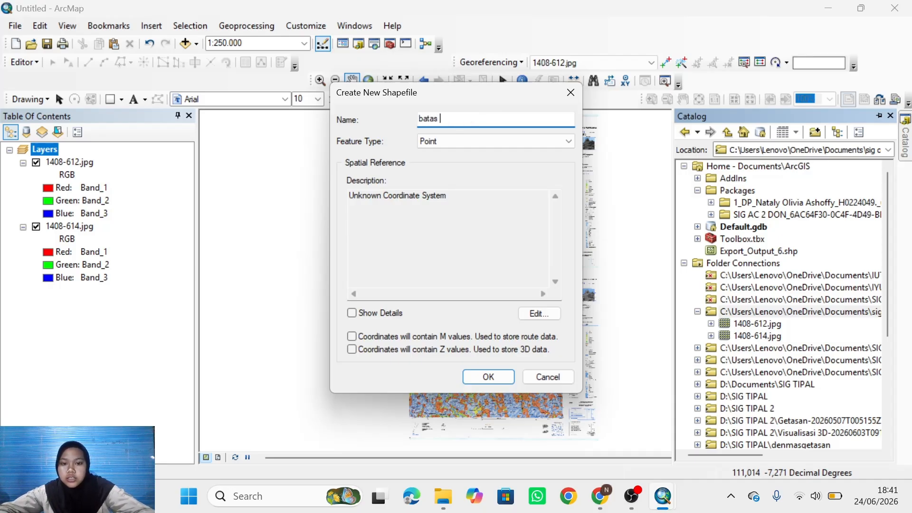
{"action": "type", "text": " kecamatan"}
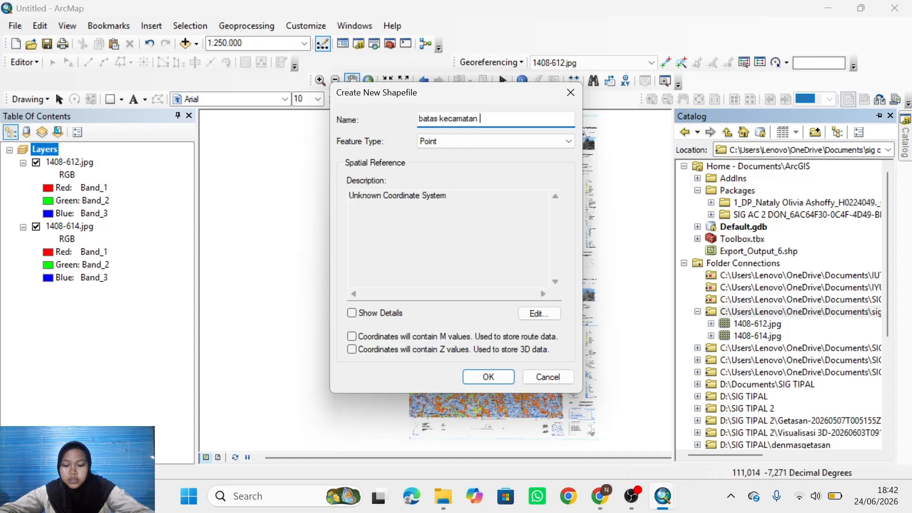
{"action": "type", "text": "karanggede"}
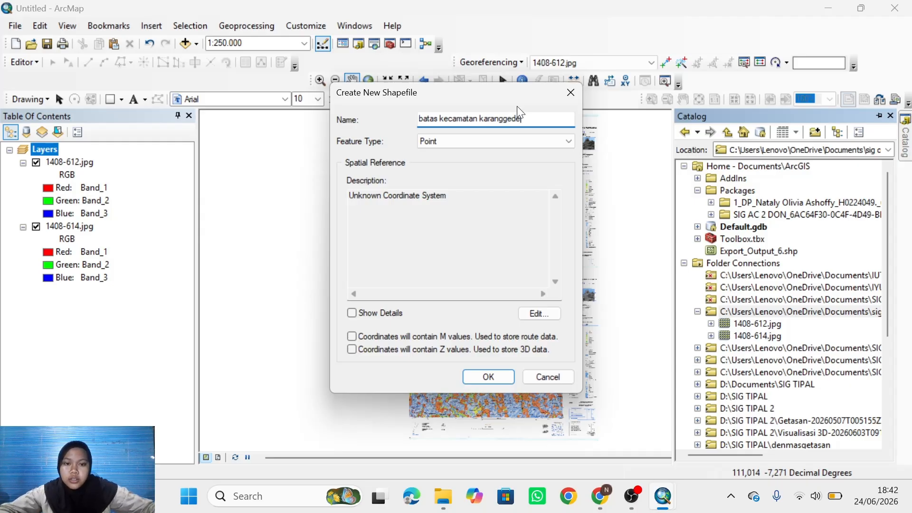
{"action": "left_click", "coordinate": [538, 137]}
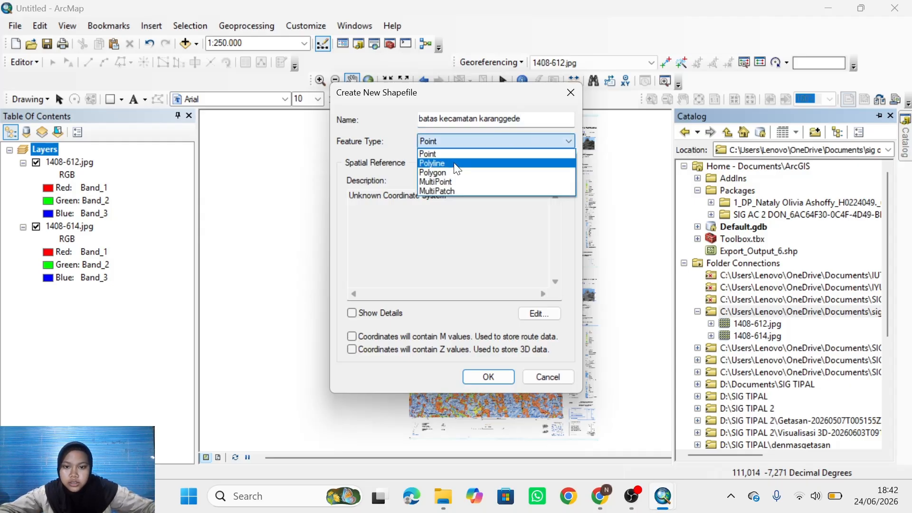
{"action": "left_click", "coordinate": [455, 164]}
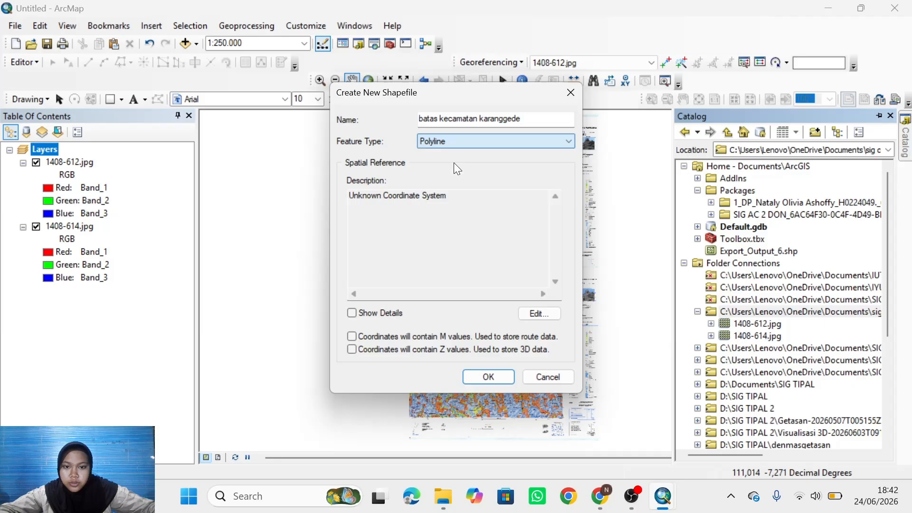
- Assign the WGS_1984_UTM_Zone_49S coordinate system to the new shapefile and finish creating it
{"action": "left_click", "coordinate": [525, 315]}
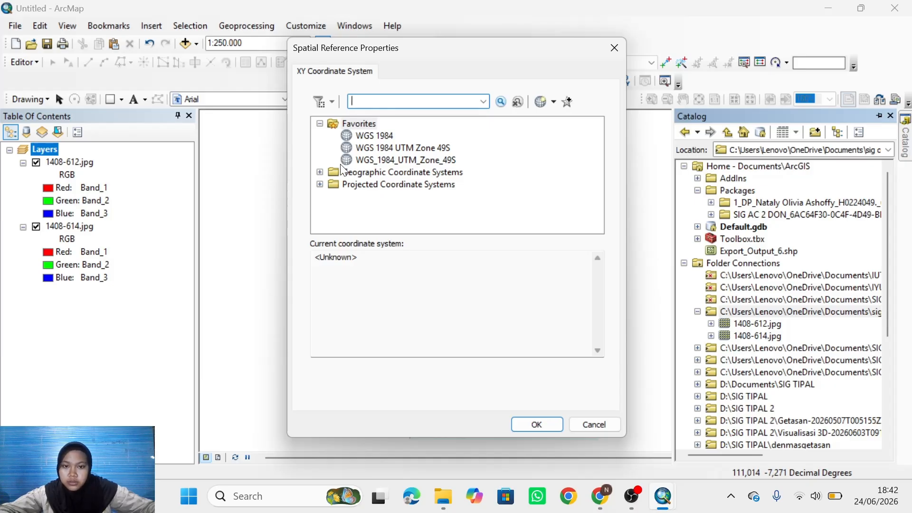
{"action": "left_click", "coordinate": [361, 160]}
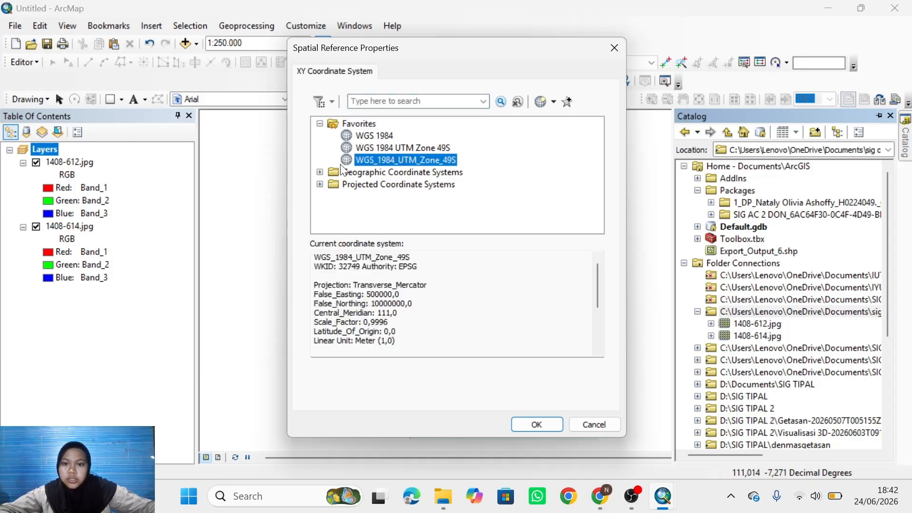
{"action": "left_click", "coordinate": [551, 425]}
{"action": "left_click", "coordinate": [493, 376]}
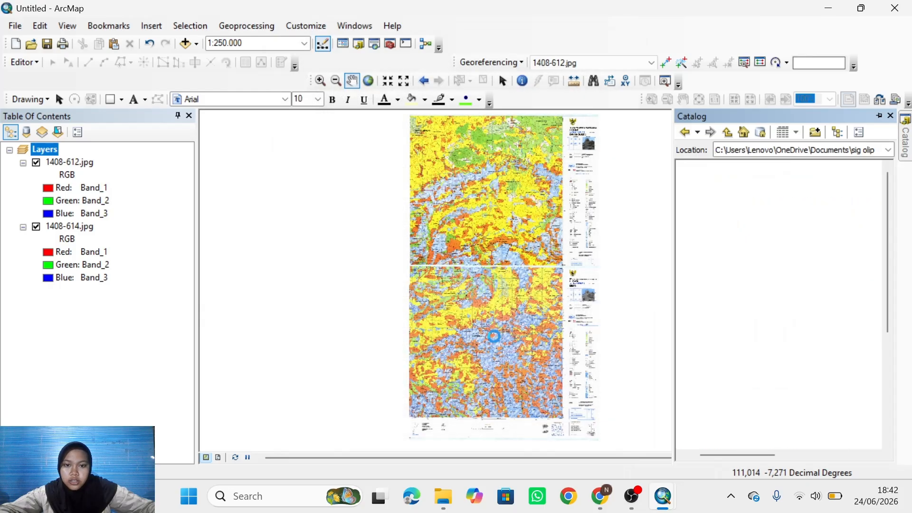
{"action": "left_click", "coordinate": [879, 116]}
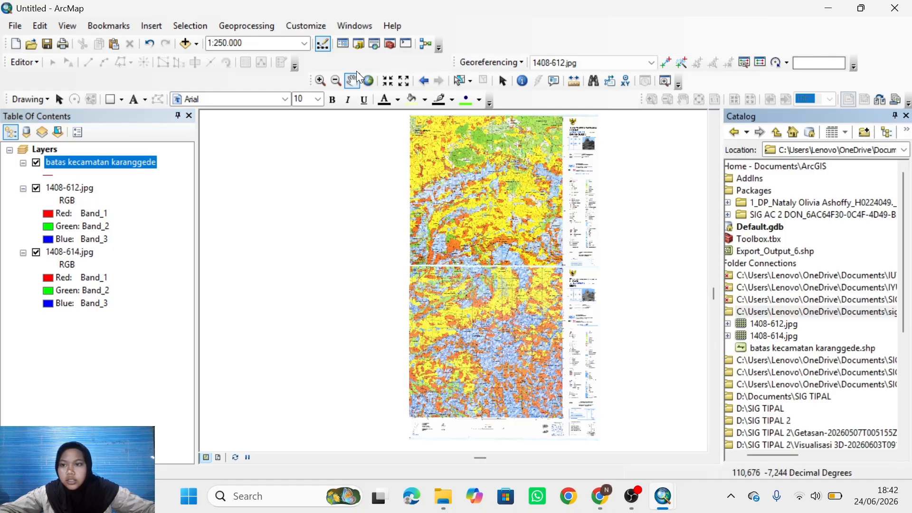
- Start an edit session, choose the batas kecamatan karanggede feature template for line drawing, and collapse the docked windows to enlarge the map
{"action": "left_click", "coordinate": [24, 61]}
{"action": "left_click", "coordinate": [52, 80]}
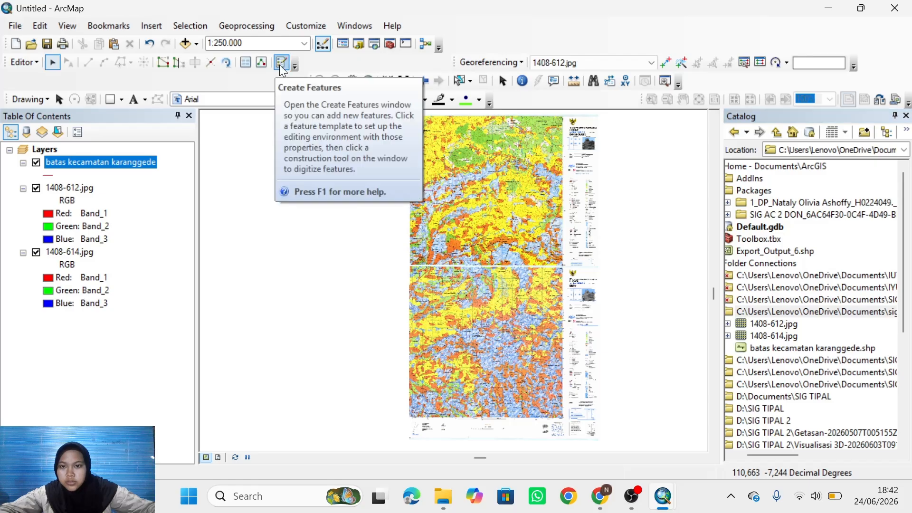
{"action": "left_click", "coordinate": [281, 65]}
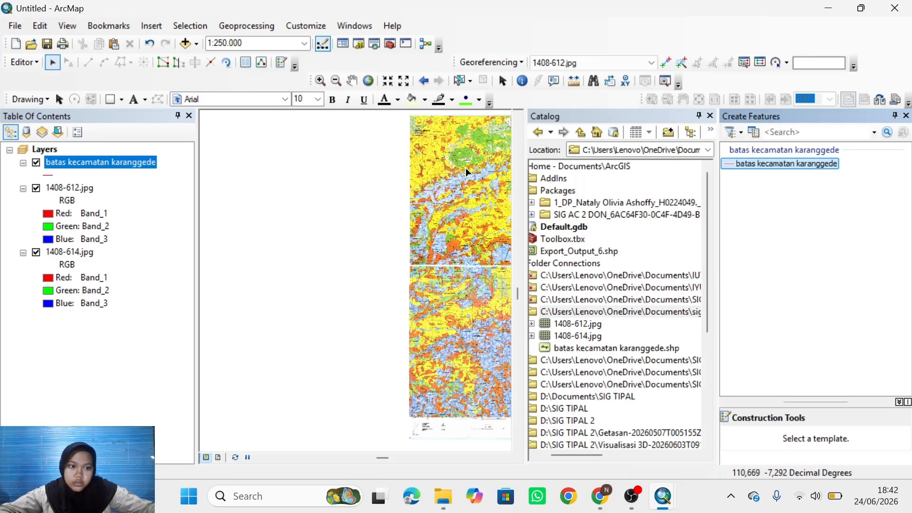
{"action": "left_click", "coordinate": [768, 167]}
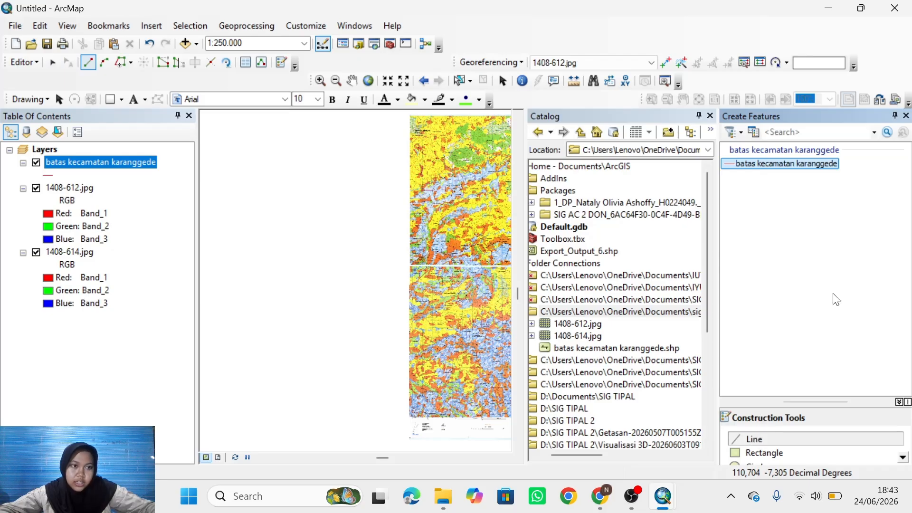
{"action": "left_click", "coordinate": [895, 116]}
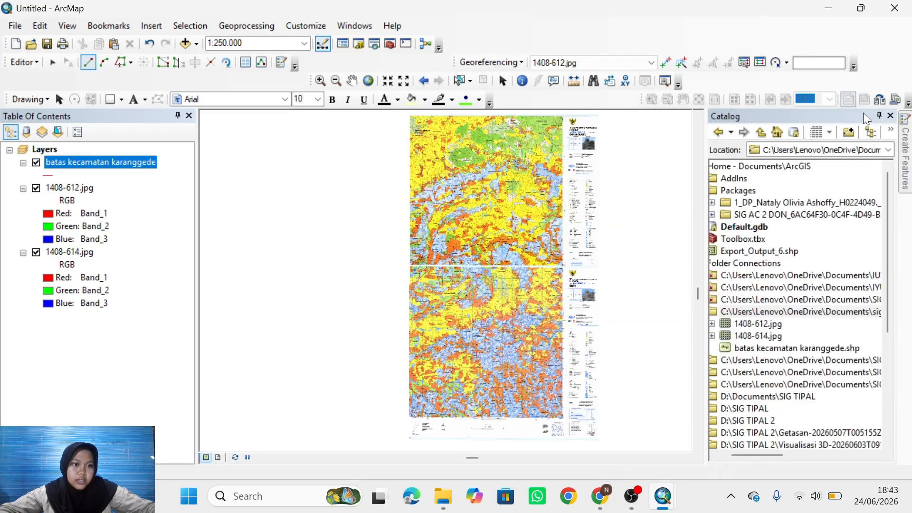
{"action": "left_click", "coordinate": [880, 116]}
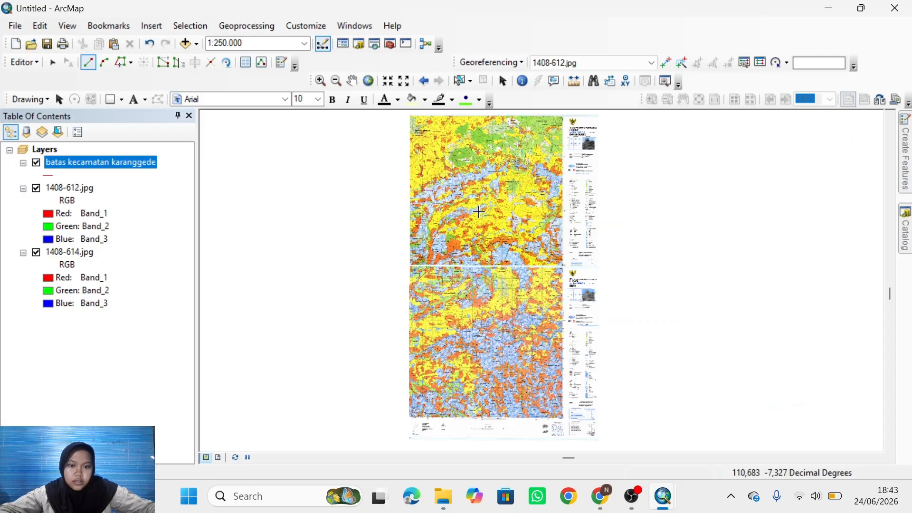
- Start a boundary line at the river bend west of Jetis and trace it north along the river to the road crossing
{"action": "scroll", "coordinate": [439, 236], "scroll_direction": "down", "scroll_amount": 1}
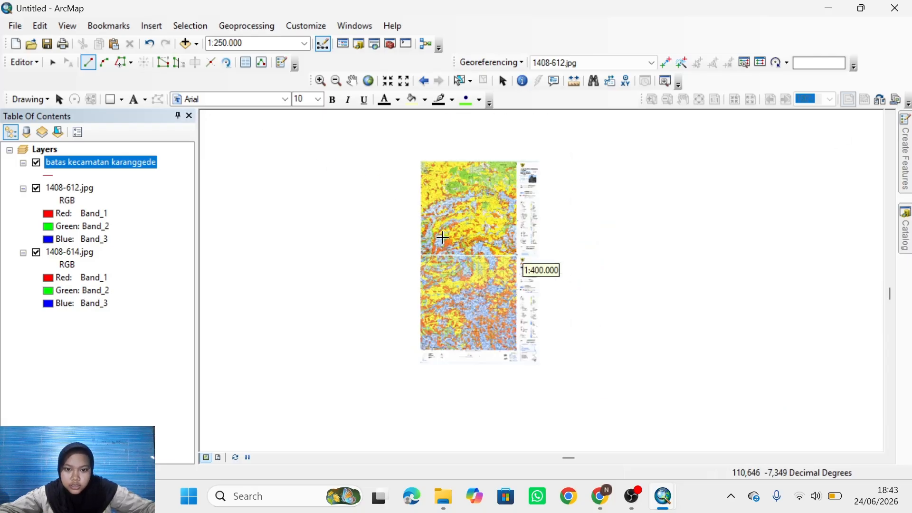
{"action": "scroll", "coordinate": [445, 238], "scroll_direction": "up", "scroll_amount": 3}
{"action": "scroll", "coordinate": [445, 238], "scroll_direction": "up", "scroll_amount": 2}
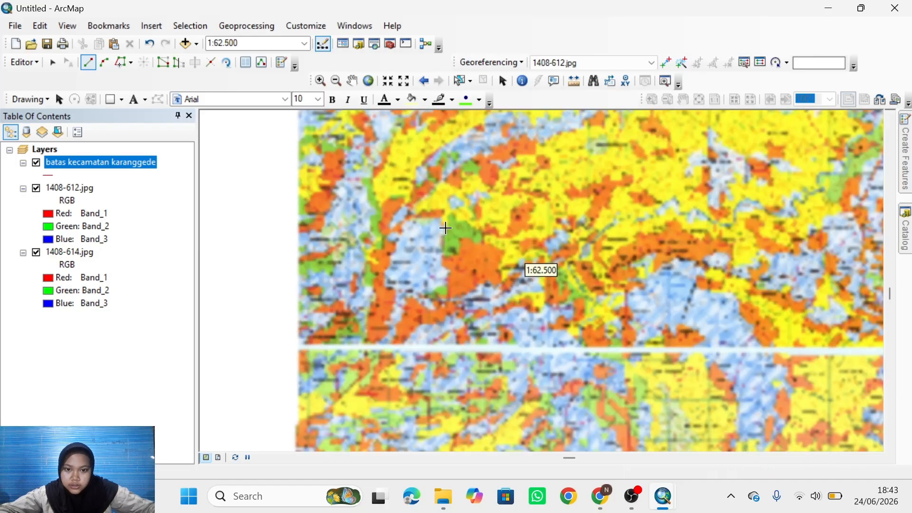
{"action": "scroll", "coordinate": [452, 204], "scroll_direction": "up", "scroll_amount": 1}
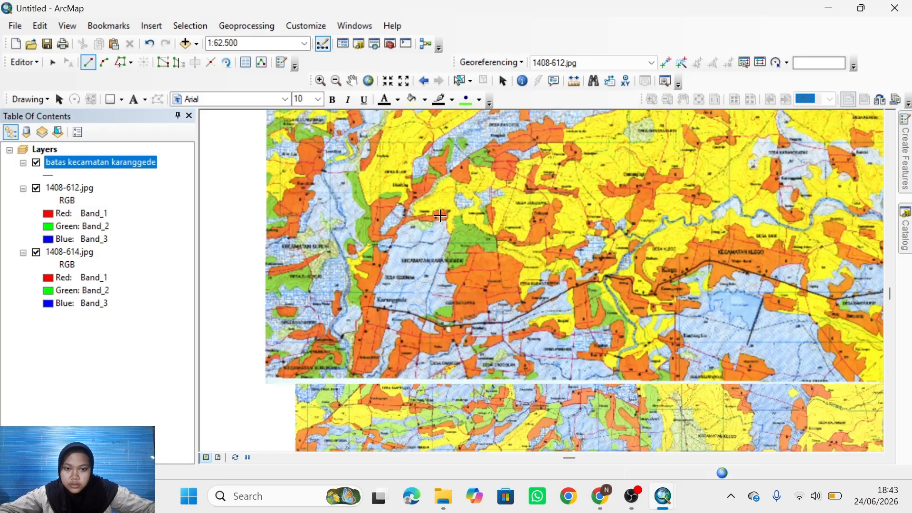
{"action": "scroll", "coordinate": [443, 183], "scroll_direction": "up", "scroll_amount": 2}
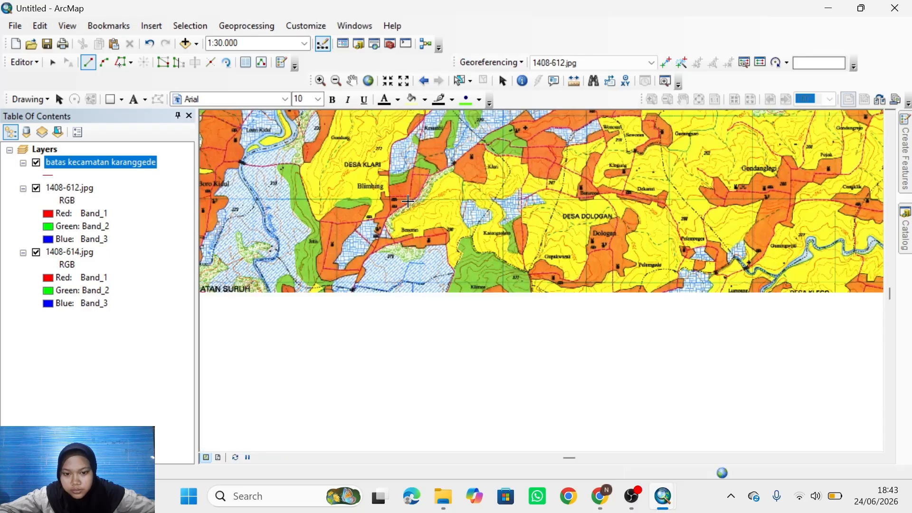
{"action": "scroll", "coordinate": [409, 208], "scroll_direction": "up", "scroll_amount": 1}
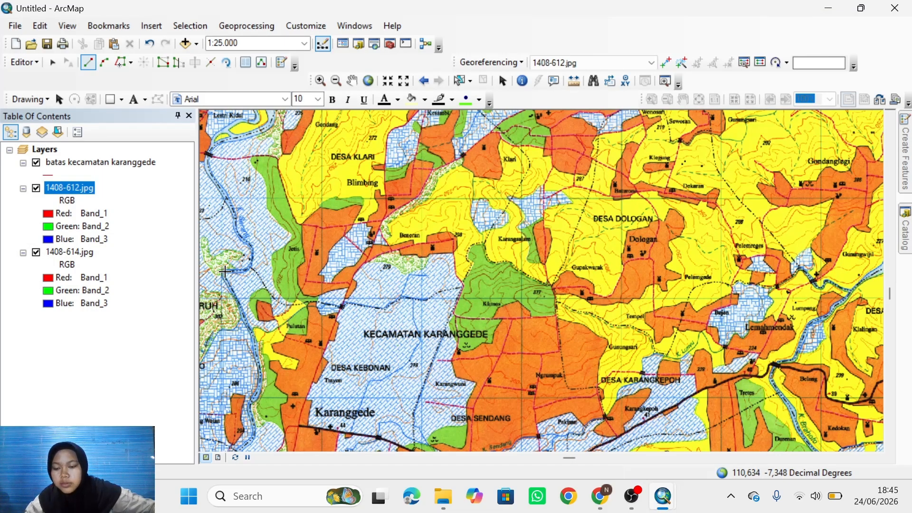
{"action": "left_click", "coordinate": [225, 272]}
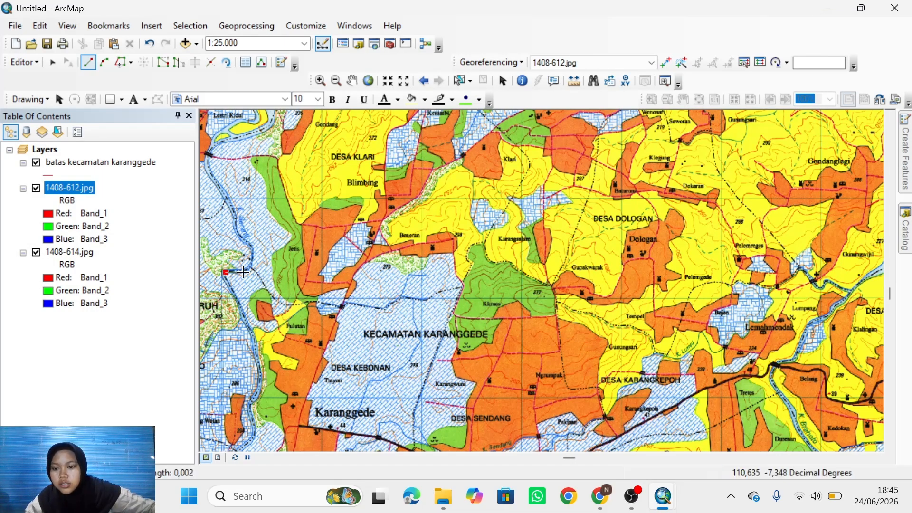
{"action": "left_click", "coordinate": [251, 266]}
{"action": "left_click", "coordinate": [252, 255]}
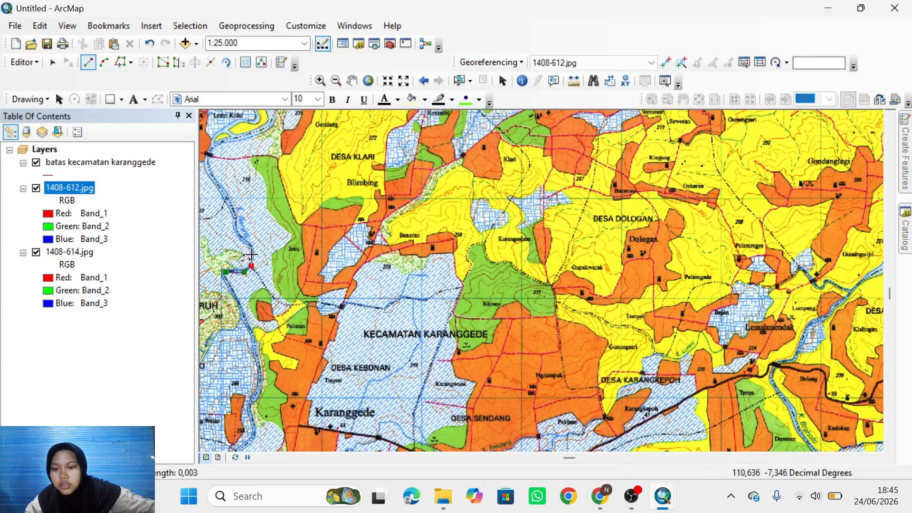
{"action": "left_click", "coordinate": [250, 243]}
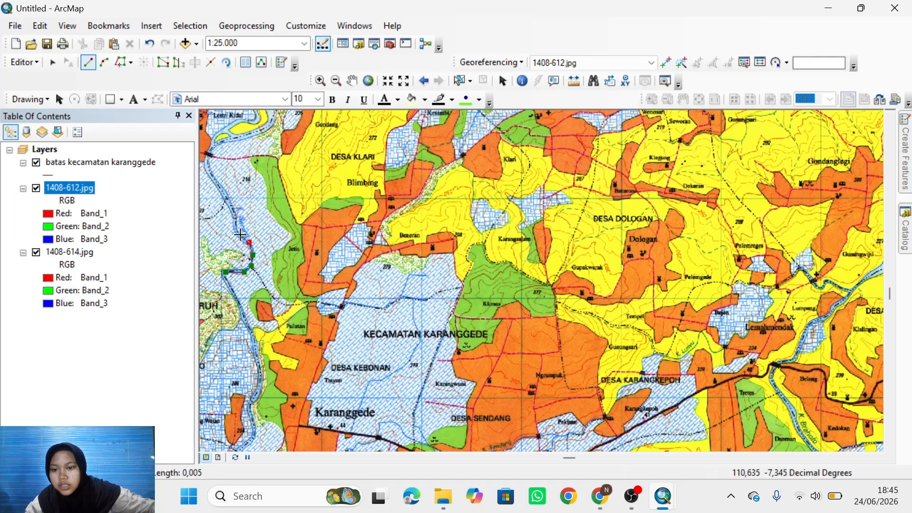
{"action": "left_click", "coordinate": [241, 235]}
{"action": "left_click", "coordinate": [235, 230]}
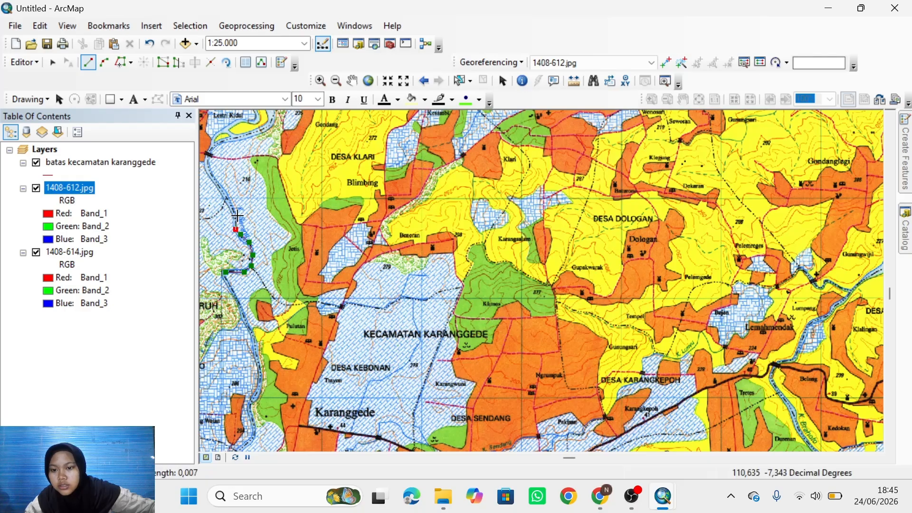
{"action": "left_click", "coordinate": [237, 216]}
{"action": "left_click", "coordinate": [228, 196]}
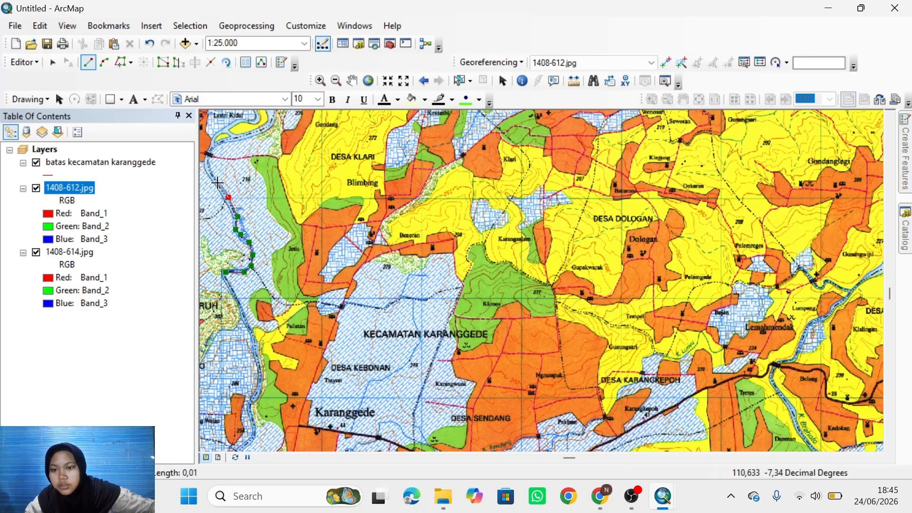
{"action": "left_click", "coordinate": [217, 183]}
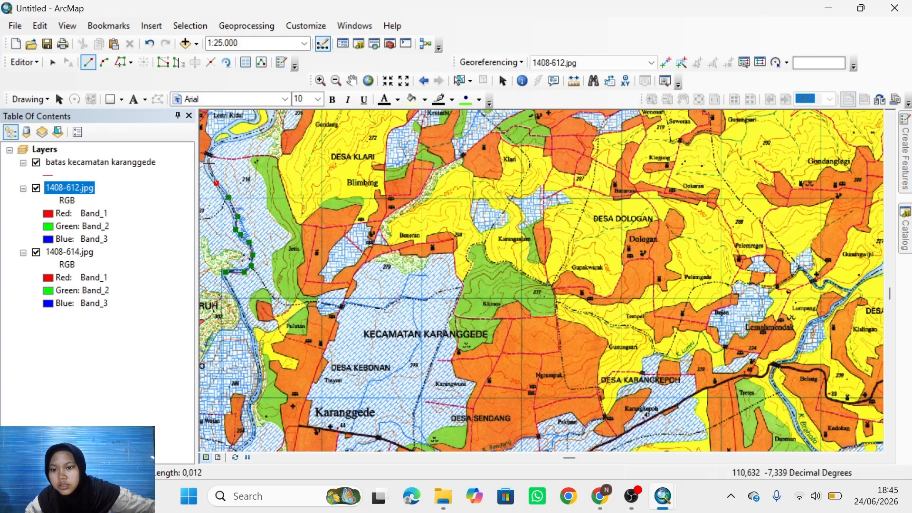
{"action": "left_click", "coordinate": [210, 164]}
{"action": "left_click", "coordinate": [212, 148]}
- Continue the boundary line east along the river, bring it south past the west side of Jetis, and finish it at its start point
{"action": "left_click", "coordinate": [240, 138]}
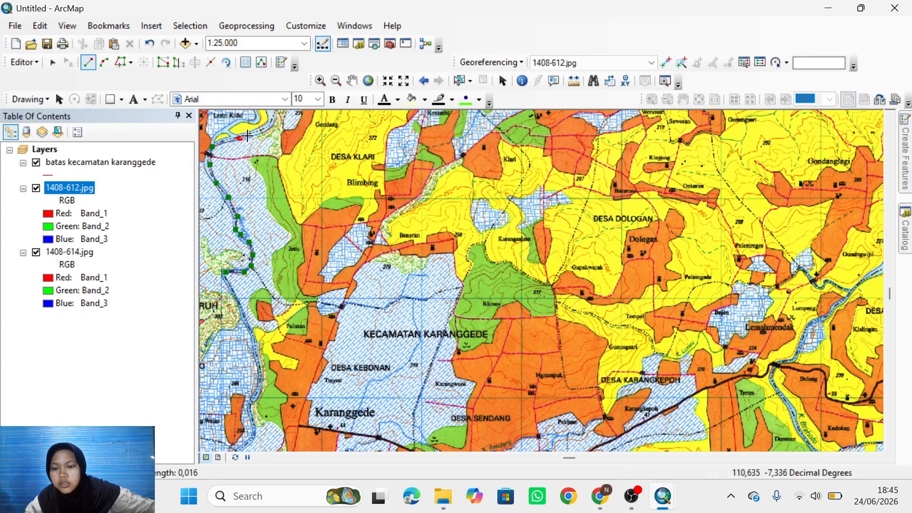
{"action": "left_click", "coordinate": [269, 126]}
{"action": "left_click", "coordinate": [274, 194]}
{"action": "left_click", "coordinate": [260, 290]}
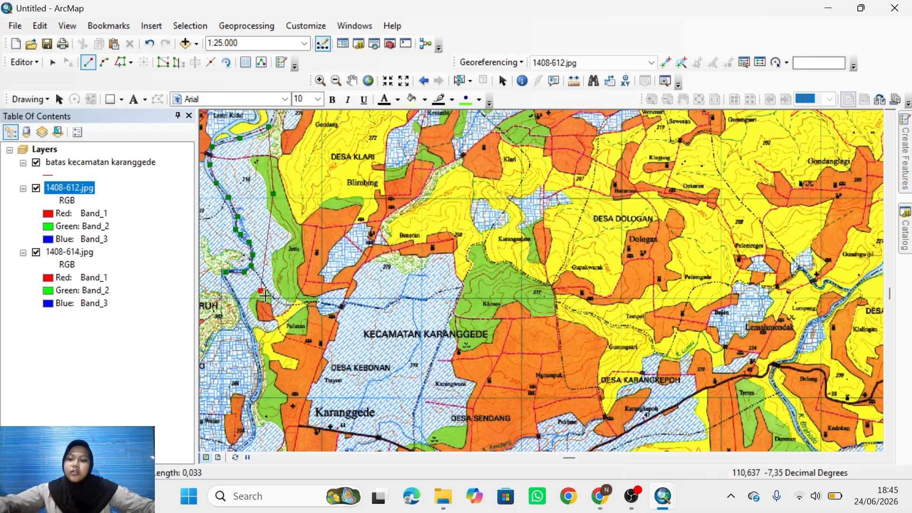
{"action": "left_click", "coordinate": [226, 271]}
{"action": "double_click", "coordinate": [226, 272]}
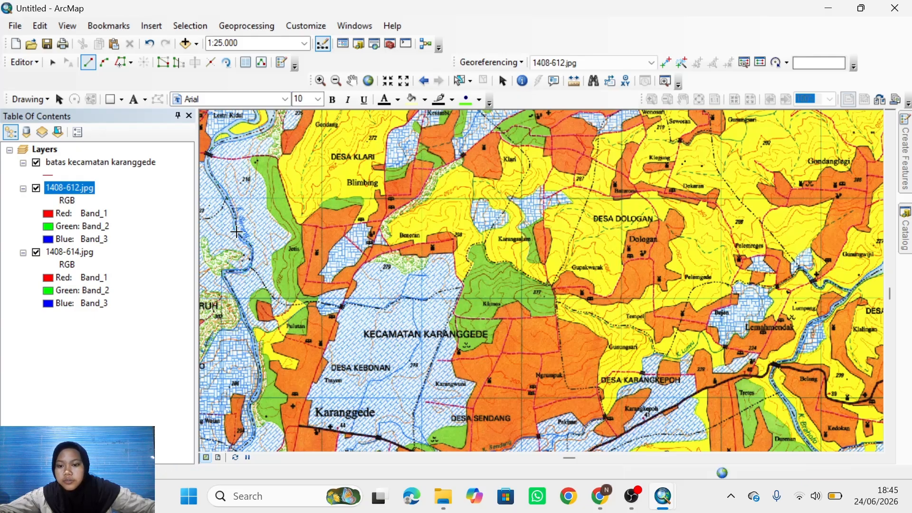
- Save the edits to the digitized boundary line and stop the edit session
{"action": "left_click", "coordinate": [18, 67]}
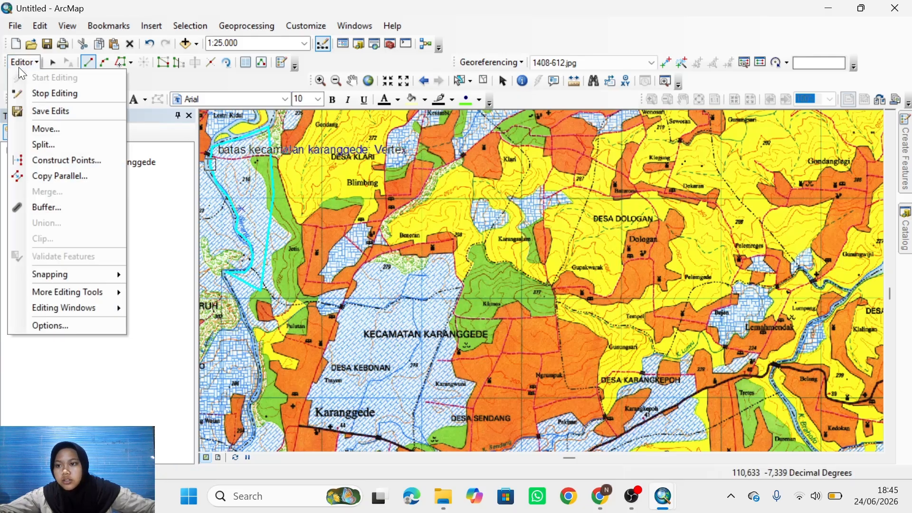
{"action": "left_click", "coordinate": [47, 111]}
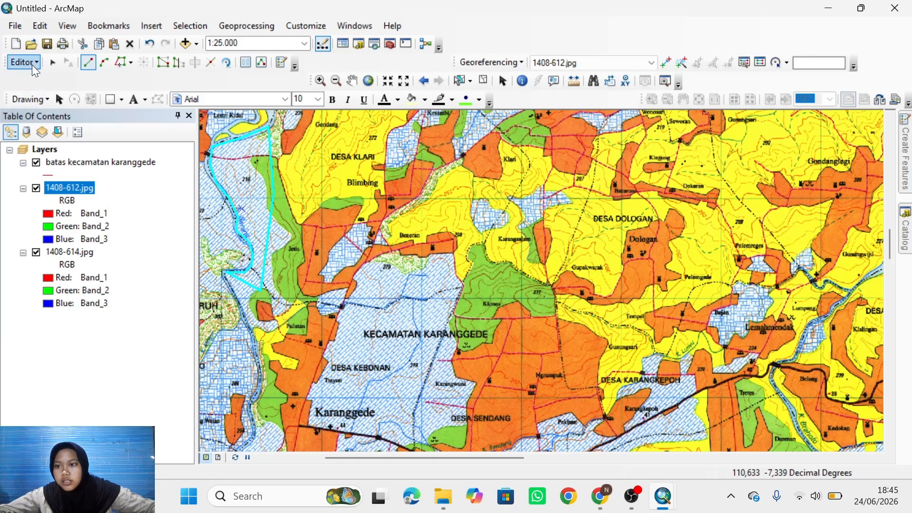
{"action": "left_click", "coordinate": [32, 65]}
{"action": "left_click", "coordinate": [50, 93]}
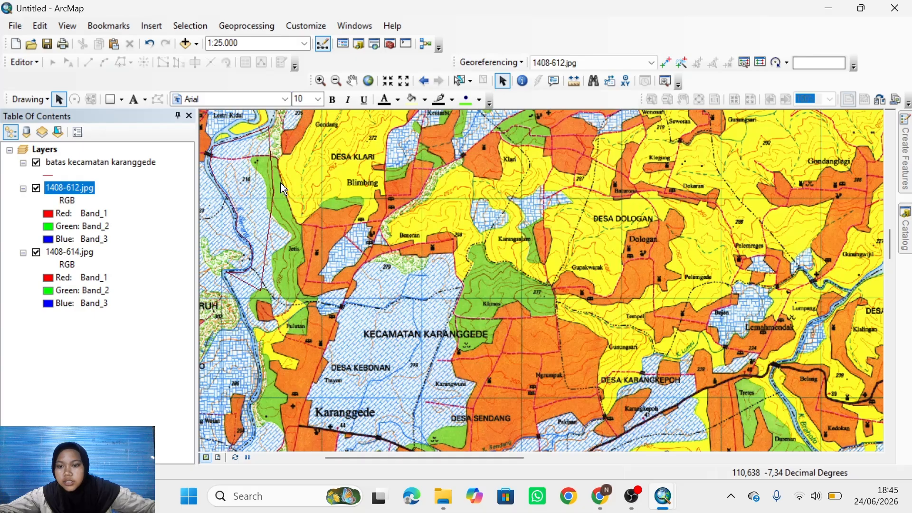
{"action": "scroll", "coordinate": [259, 178], "scroll_direction": "up", "scroll_amount": 1}
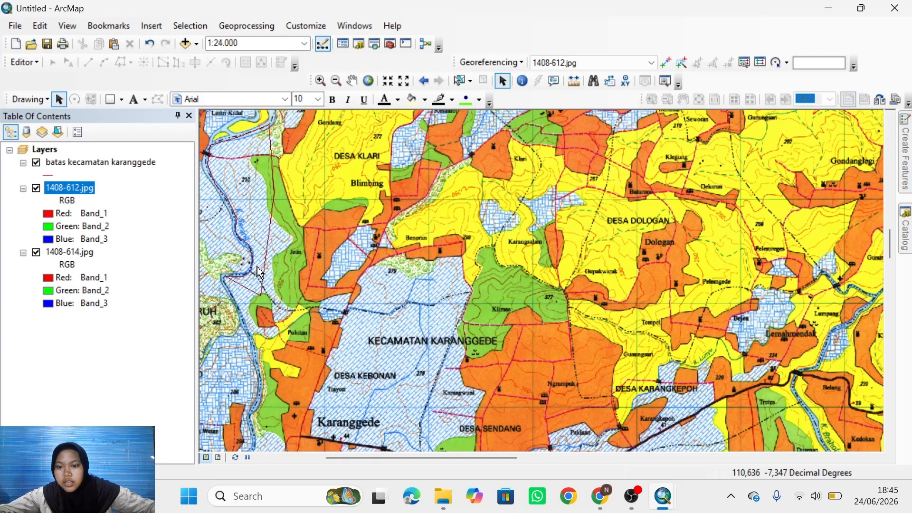
- Set the batas kecamatan karanggede line symbol to a width of 7 and a light turquoise color
{"action": "double_click", "coordinate": [47, 174]}
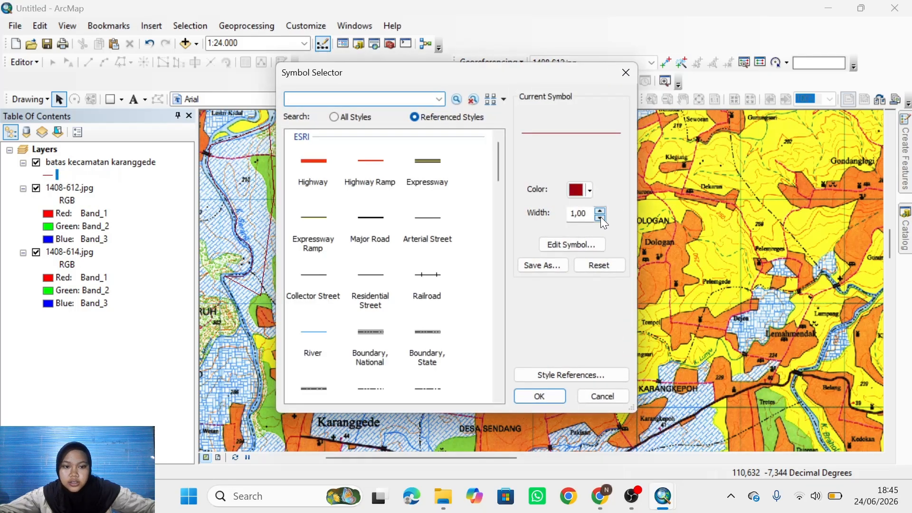
{"action": "left_click", "coordinate": [600, 211]}
{"action": "left_click", "coordinate": [601, 211]}
{"action": "left_click", "coordinate": [601, 211]}
{"action": "left_click", "coordinate": [600, 211]}
{"action": "left_click", "coordinate": [601, 211]}
{"action": "left_click", "coordinate": [600, 211]}
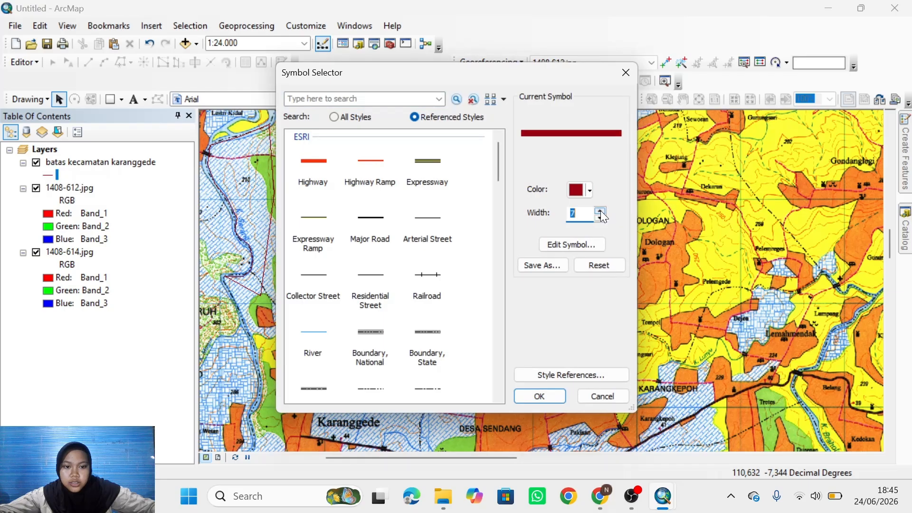
{"action": "left_click", "coordinate": [587, 189]}
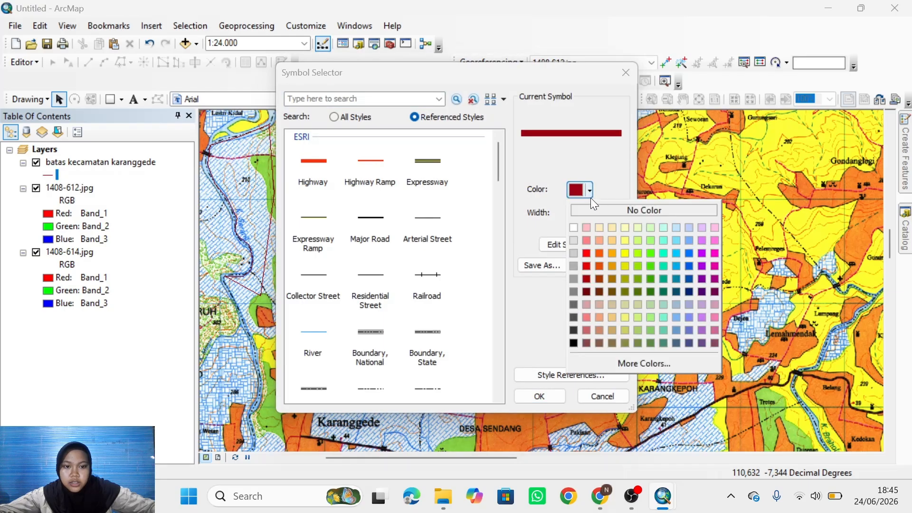
{"action": "left_click", "coordinate": [663, 241]}
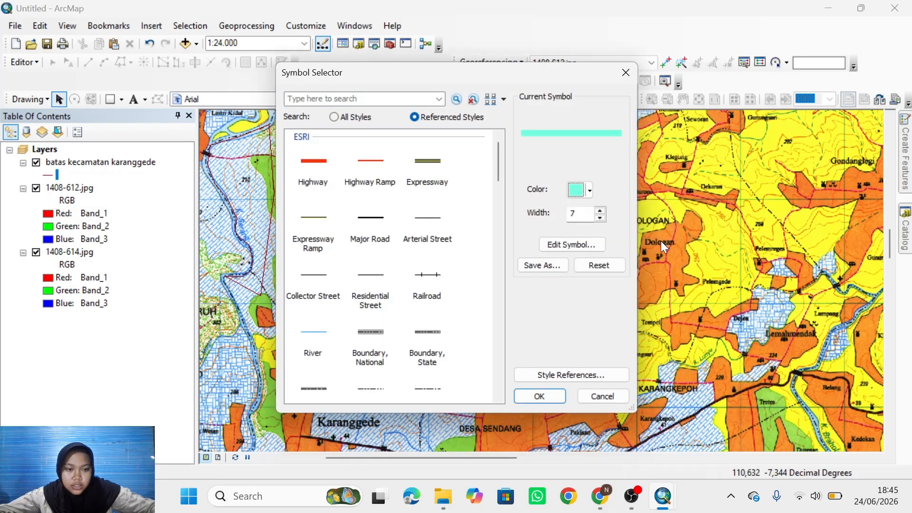
{"action": "left_click", "coordinate": [540, 397]}
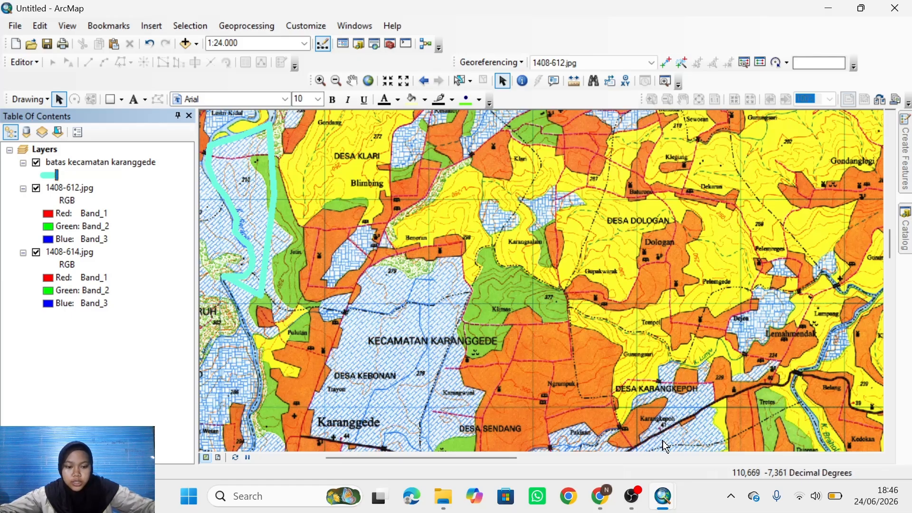
- Switch to the other ArcMap window, examine the complete Batas Kecamatan outline across both map sheets, and return to the untitled map
{"action": "mouse_move", "coordinate": [663, 497]}
{"action": "left_click", "coordinate": [733, 435]}
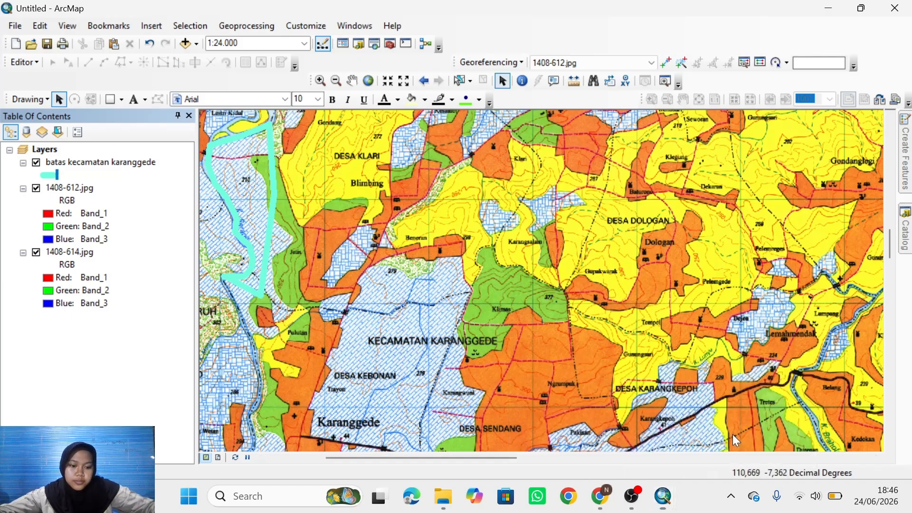
{"action": "left_click", "coordinate": [639, 423]}
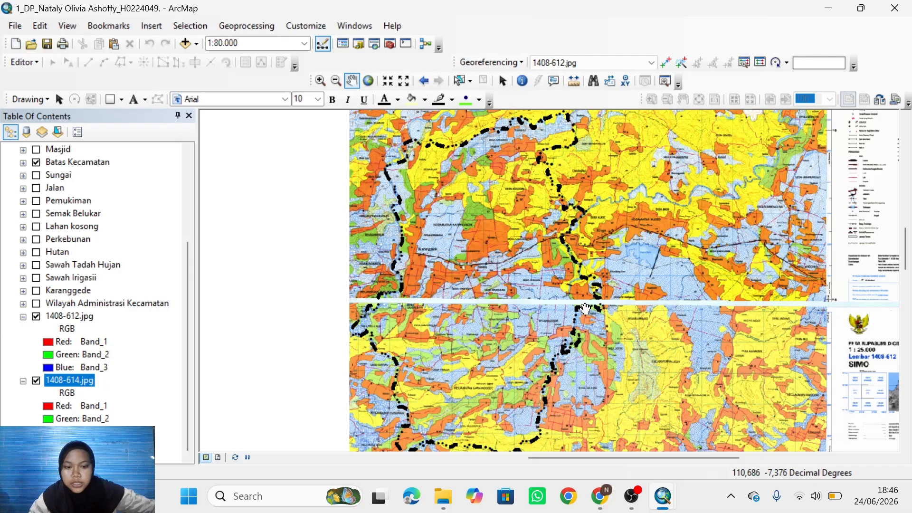
{"action": "scroll", "coordinate": [585, 309], "scroll_direction": "up", "scroll_amount": 3}
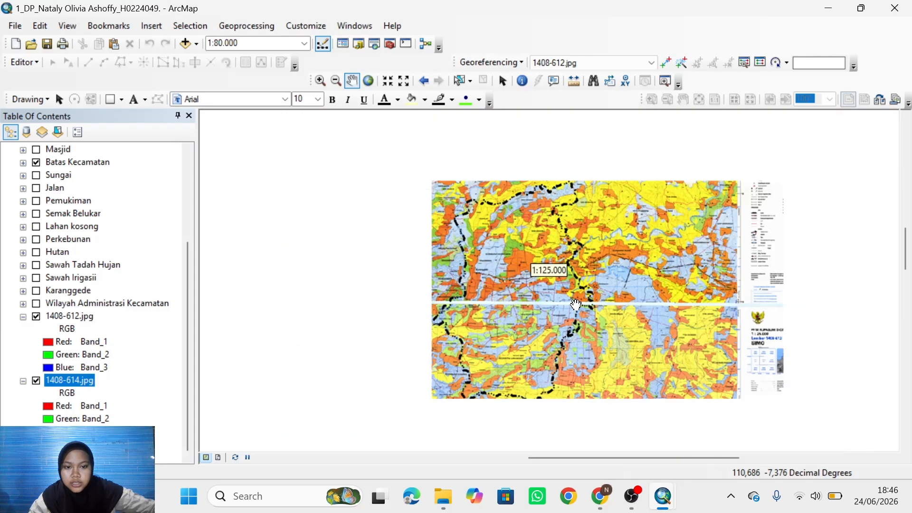
{"action": "scroll", "coordinate": [573, 313], "scroll_direction": "down", "scroll_amount": 1}
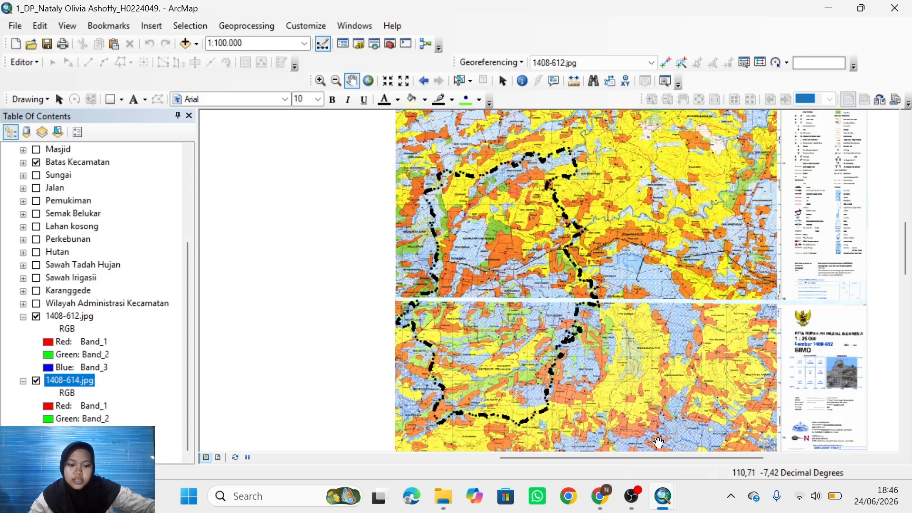
{"action": "mouse_move", "coordinate": [662, 484]}
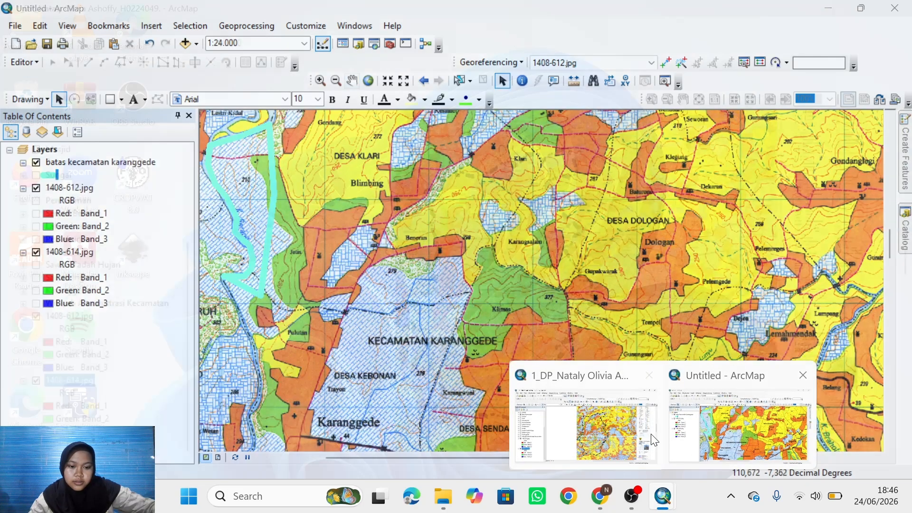
{"action": "left_click", "coordinate": [699, 426]}
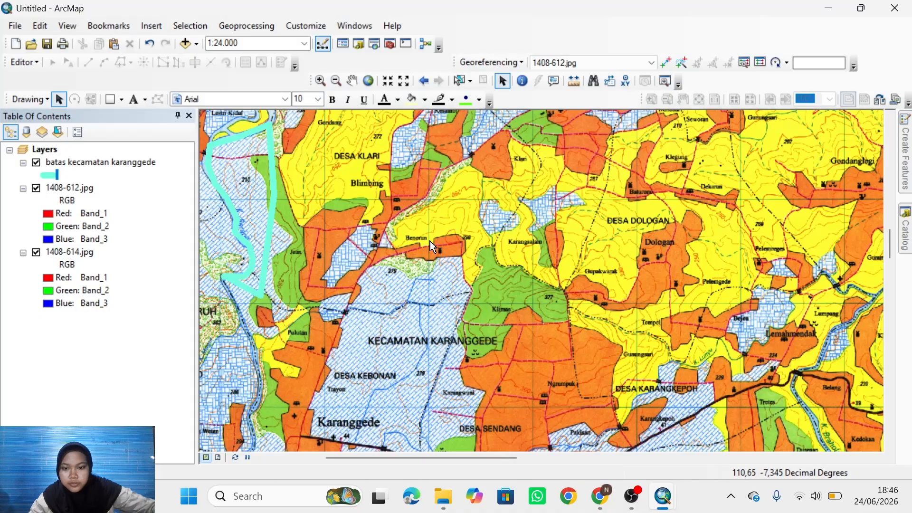
- Start a new shapefile in the sig olip folder, named jalan, with Polyline as its feature type
{"action": "scroll", "coordinate": [393, 249], "scroll_direction": "up", "scroll_amount": 1}
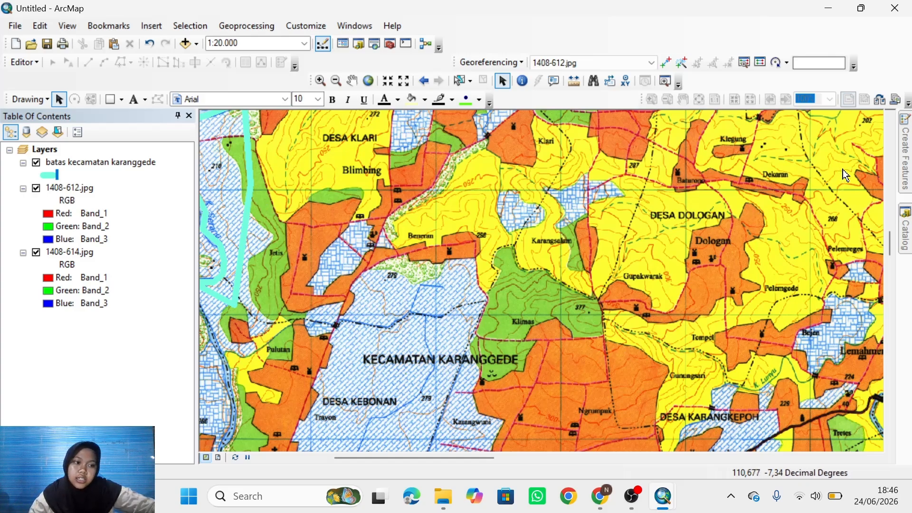
{"action": "mouse_move", "coordinate": [910, 157]}
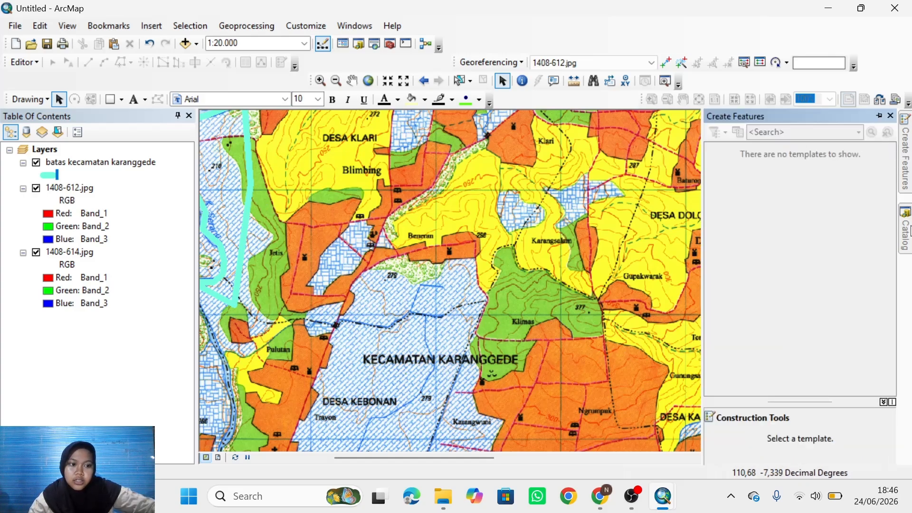
{"action": "mouse_move", "coordinate": [910, 228]}
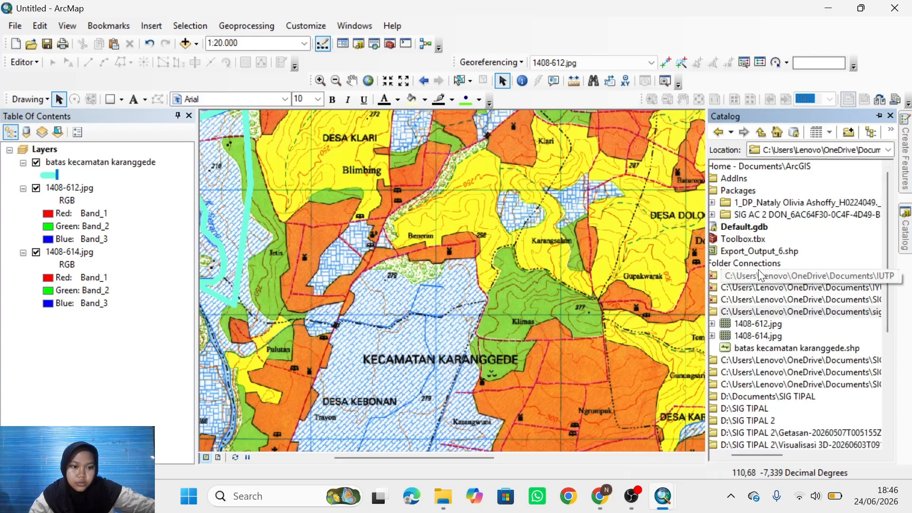
{"action": "right_click", "coordinate": [742, 313]}
{"action": "mouse_move", "coordinate": [779, 401]}
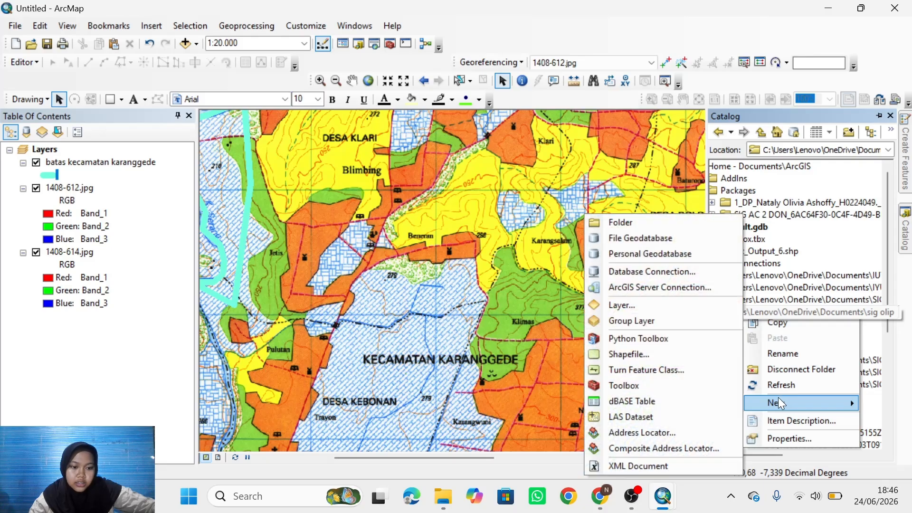
{"action": "left_click", "coordinate": [657, 354]}
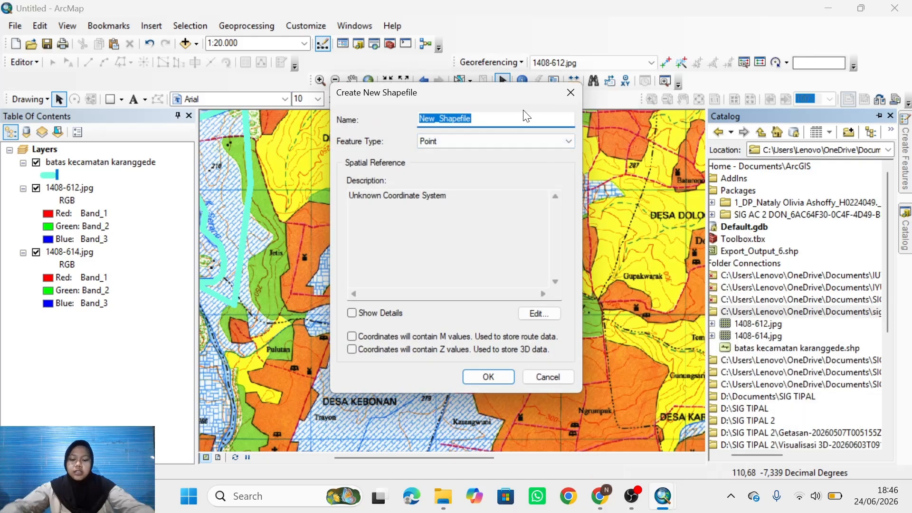
{"action": "type", "text": "jalan"}
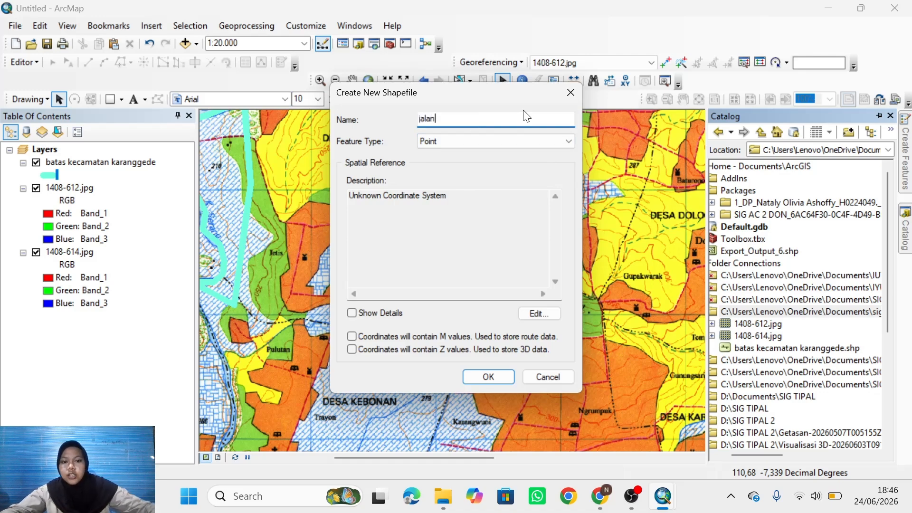
{"action": "left_click", "coordinate": [520, 136]}
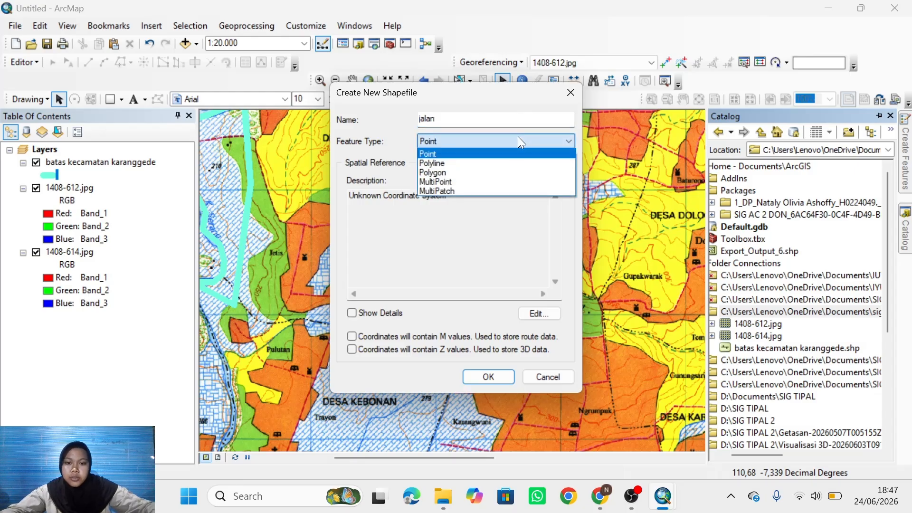
{"action": "left_click", "coordinate": [506, 163]}
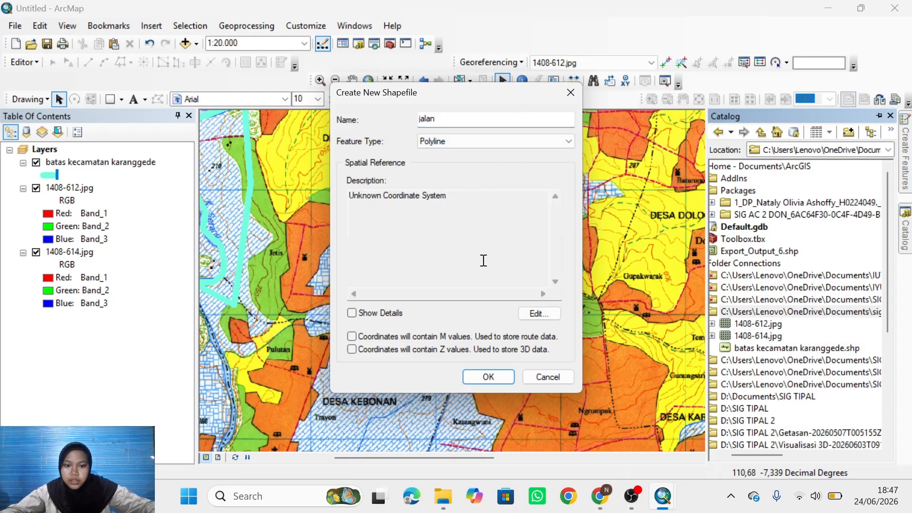
- Assign the WGS_1984_UTM_Zone_49S coordinate system to the jalan shapefile and create it
{"action": "left_click", "coordinate": [524, 315]}
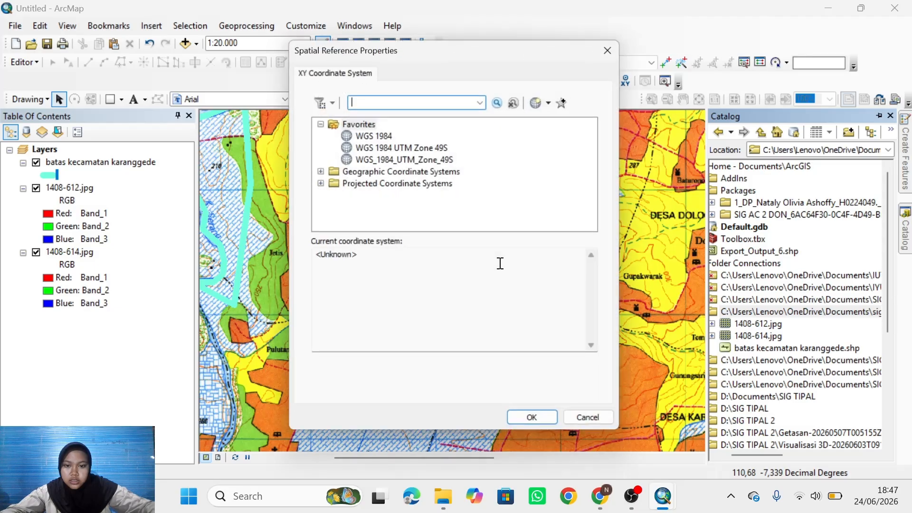
{"action": "left_click", "coordinate": [429, 160]}
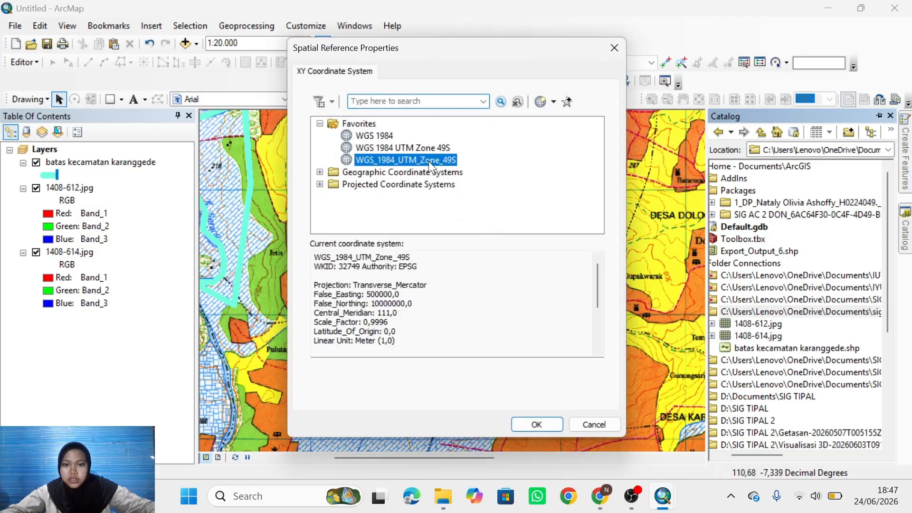
{"action": "left_click", "coordinate": [537, 424]}
{"action": "left_click", "coordinate": [497, 380]}
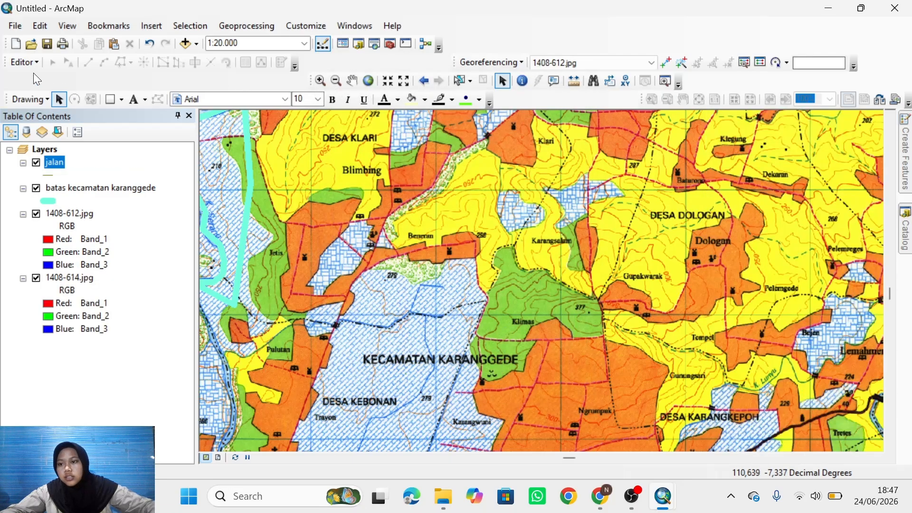
- Start an edit session and choose the jalan feature template for line drawing
{"action": "left_click", "coordinate": [22, 61]}
{"action": "left_click", "coordinate": [31, 75]}
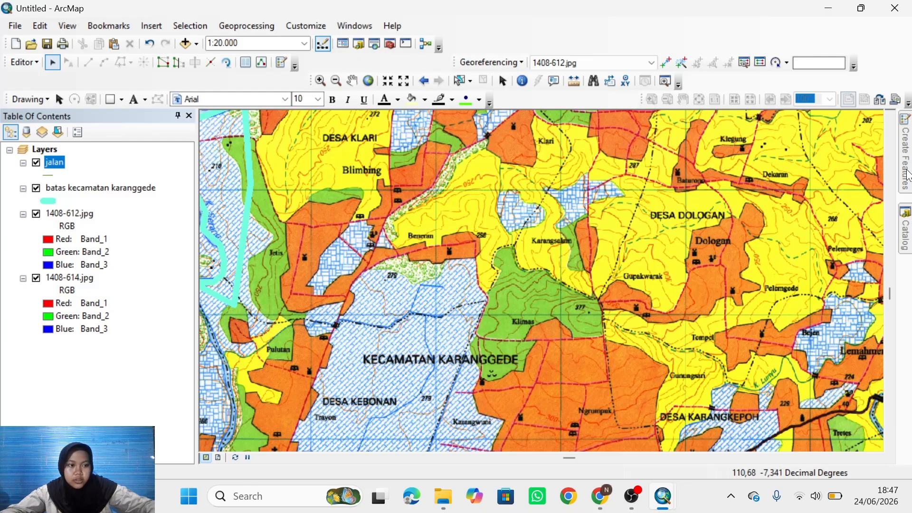
{"action": "mouse_move", "coordinate": [906, 175]}
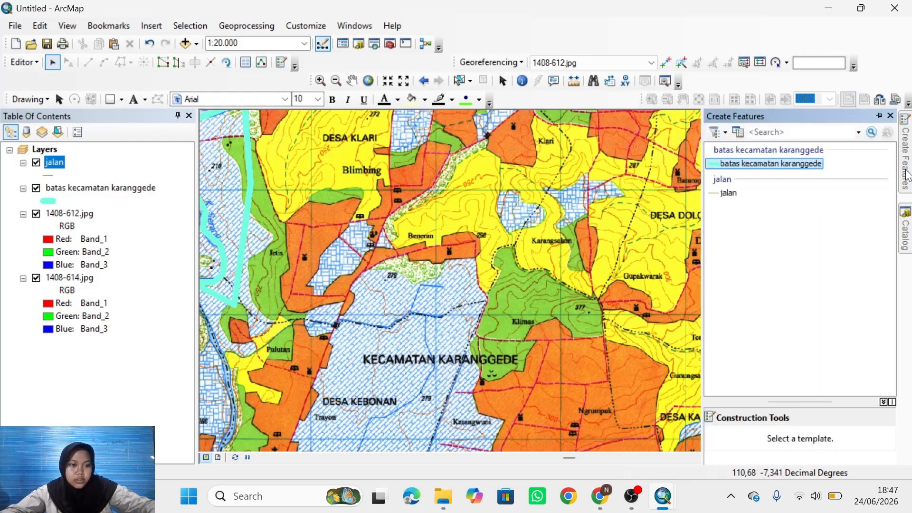
{"action": "left_click", "coordinate": [735, 194]}
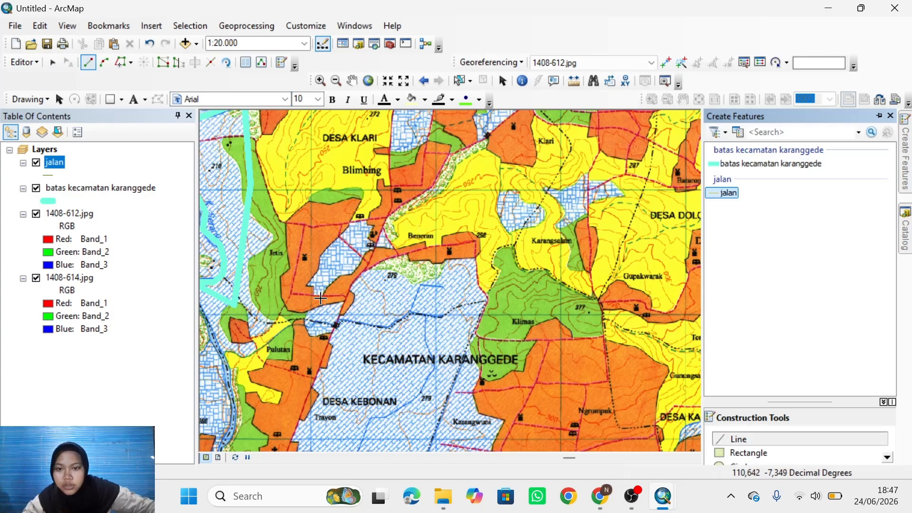
- Start a road line at the west end of the main road in Karanggede and trace it east past Sendang to Karangkepoh
{"action": "scroll", "coordinate": [381, 248], "scroll_direction": "down", "scroll_amount": 2}
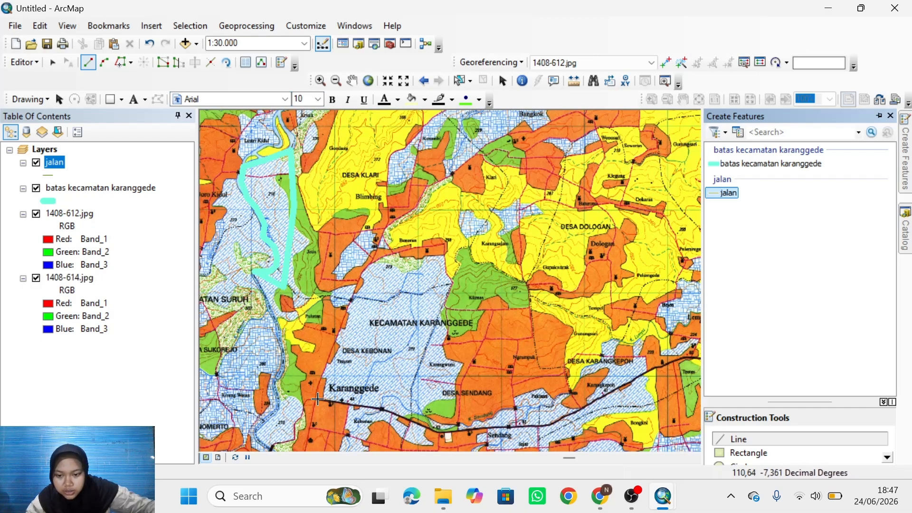
{"action": "left_click", "coordinate": [318, 400]}
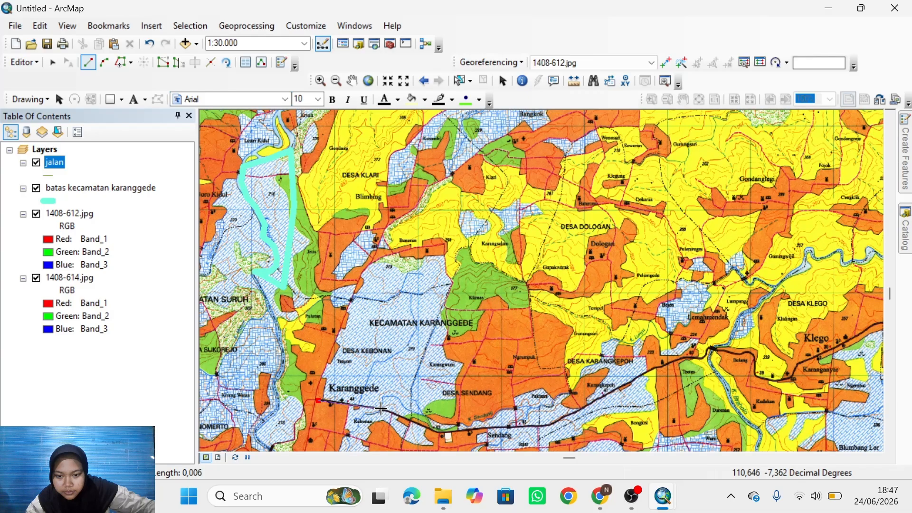
{"action": "left_click", "coordinate": [381, 408]}
{"action": "left_click", "coordinate": [430, 428]}
{"action": "left_click", "coordinate": [438, 433]}
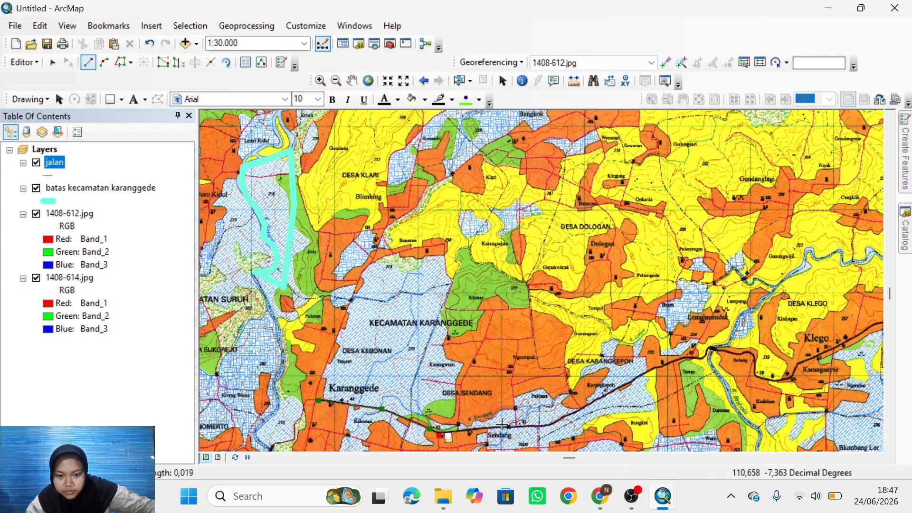
{"action": "left_click", "coordinate": [507, 427]}
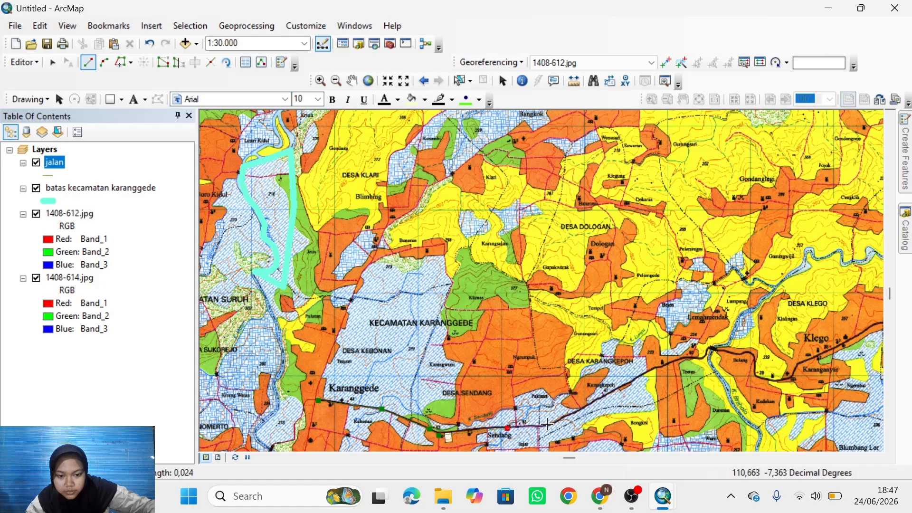
{"action": "left_click", "coordinate": [549, 426]}
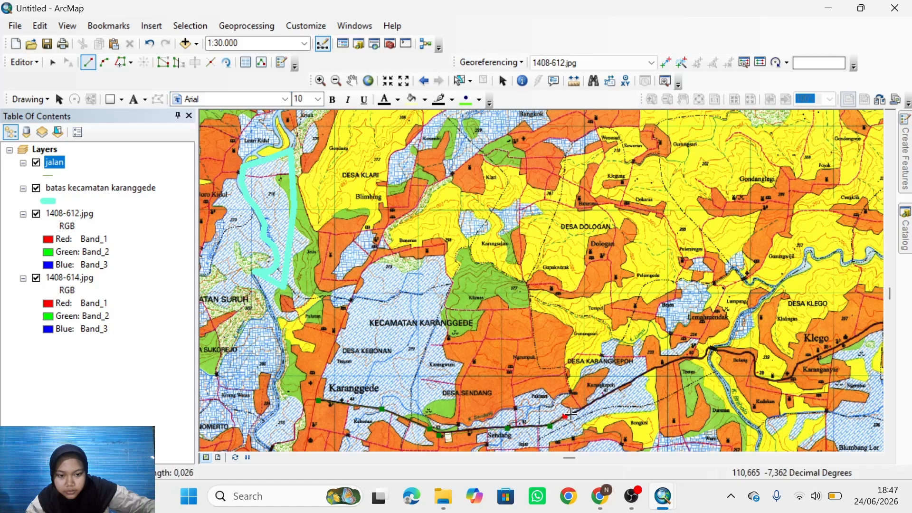
{"action": "left_click", "coordinate": [565, 416]}
{"action": "left_click", "coordinate": [601, 398]}
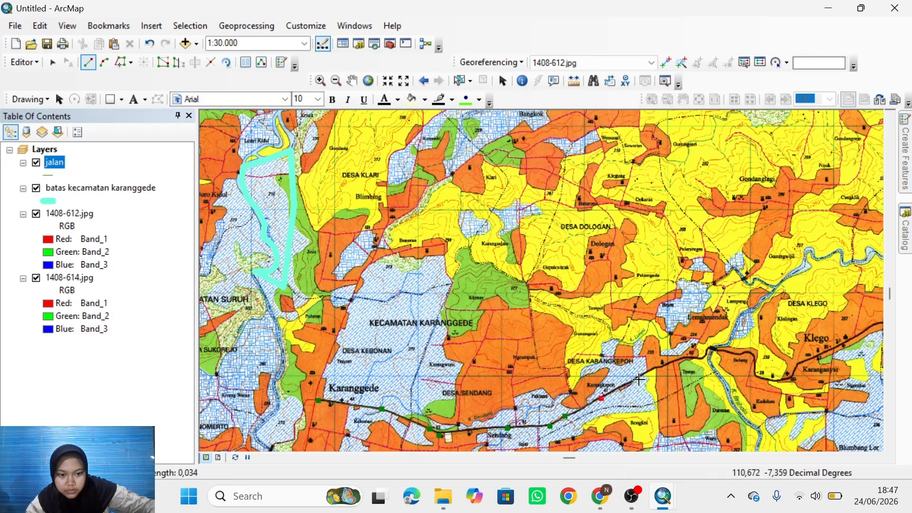
- Continue the road line from Karangkepoh east across the river and through Karanganyar, and finish it on the main road past Klego
{"action": "left_click", "coordinate": [655, 367]}
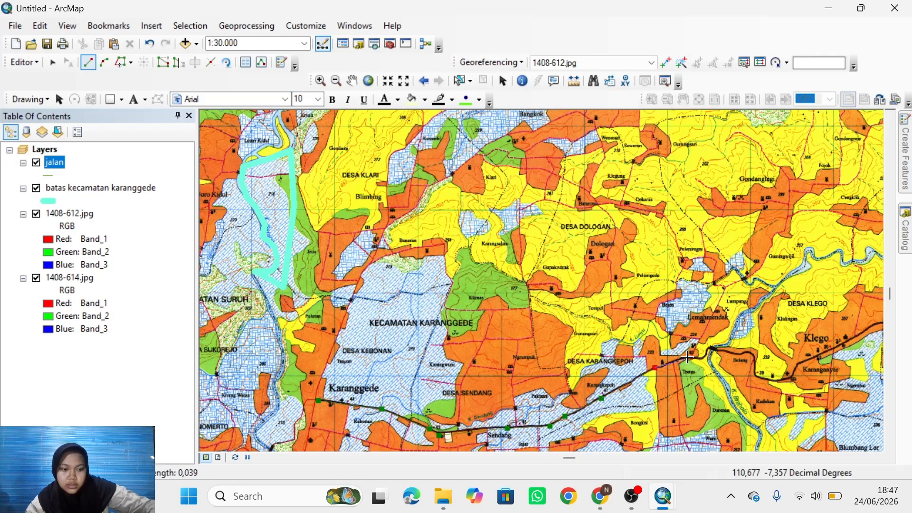
{"action": "left_click", "coordinate": [687, 357]}
{"action": "left_click", "coordinate": [705, 358]}
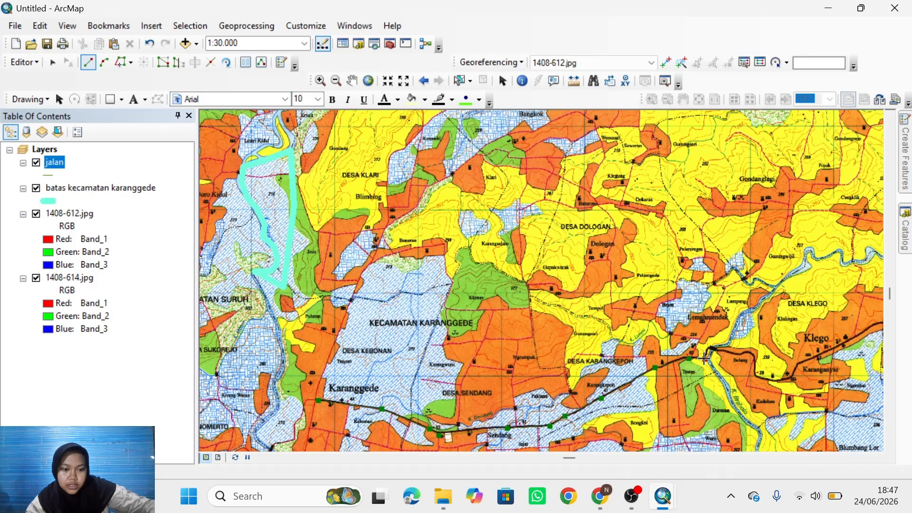
{"action": "left_click", "coordinate": [712, 349]}
{"action": "left_click", "coordinate": [734, 354]}
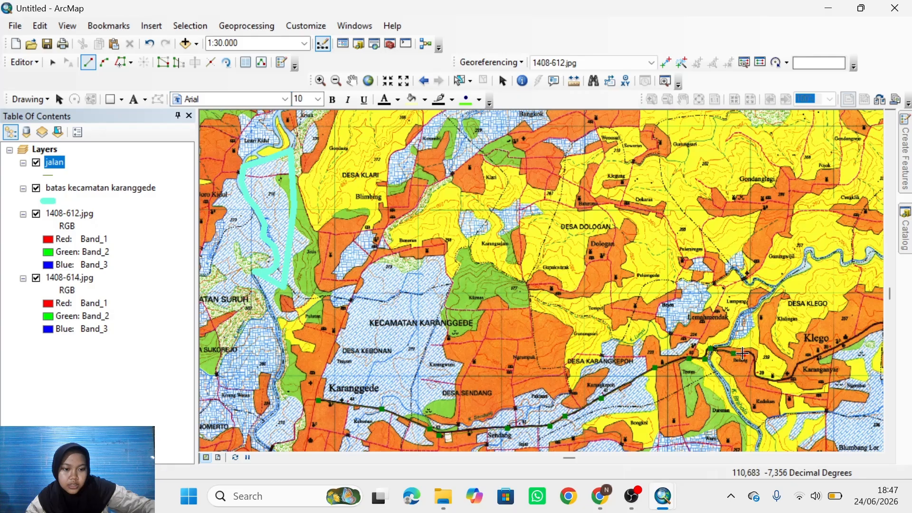
{"action": "left_click", "coordinate": [749, 351]}
{"action": "left_click", "coordinate": [756, 361]}
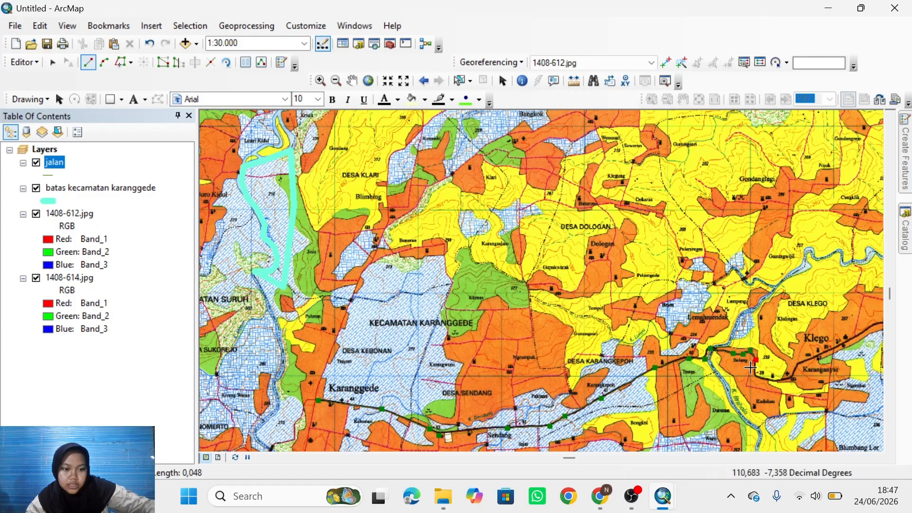
{"action": "left_click", "coordinate": [757, 375]}
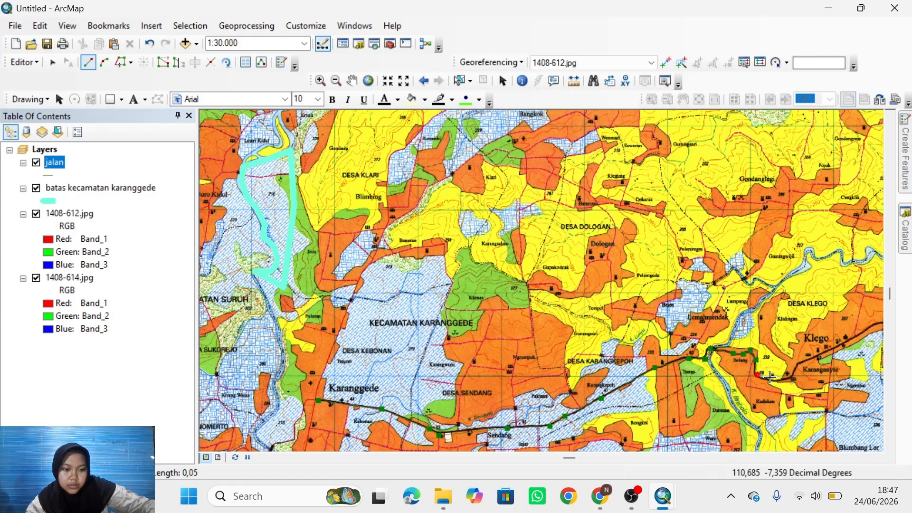
{"action": "left_click", "coordinate": [779, 380]}
{"action": "left_click", "coordinate": [794, 378]}
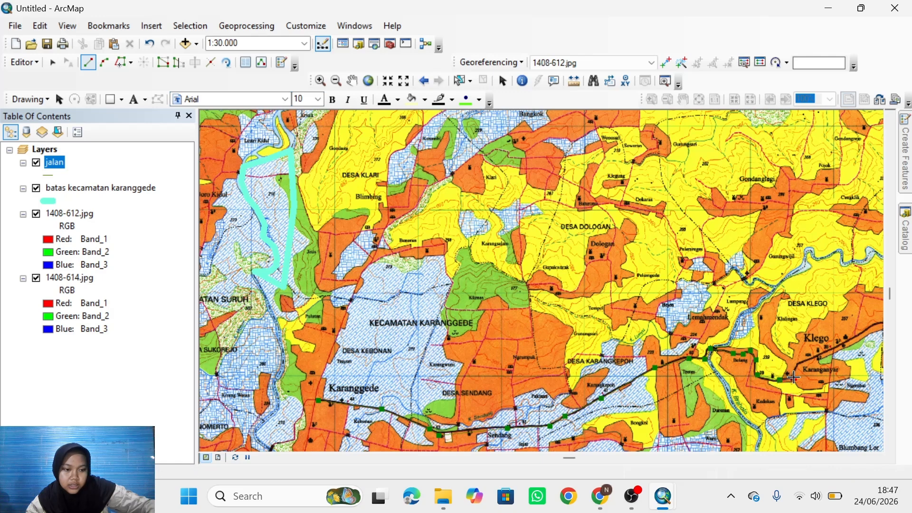
{"action": "left_click", "coordinate": [797, 362]}
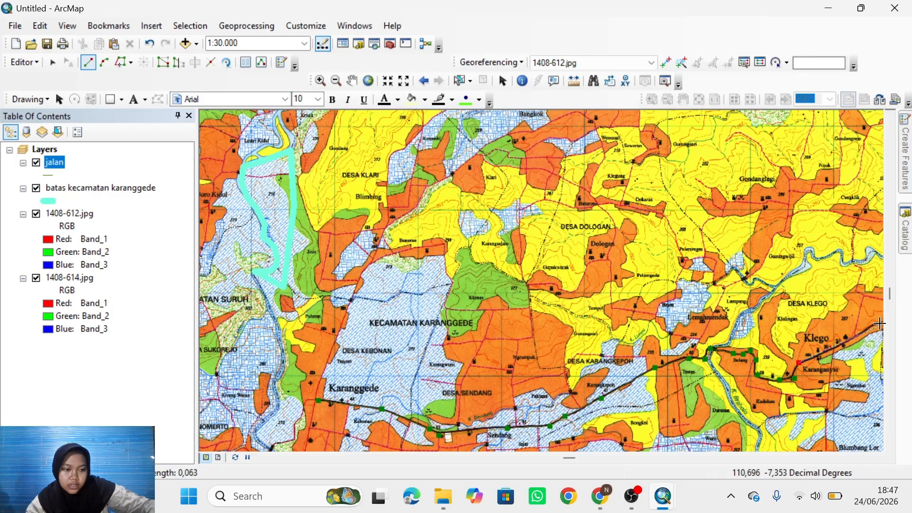
{"action": "double_click", "coordinate": [879, 324]}
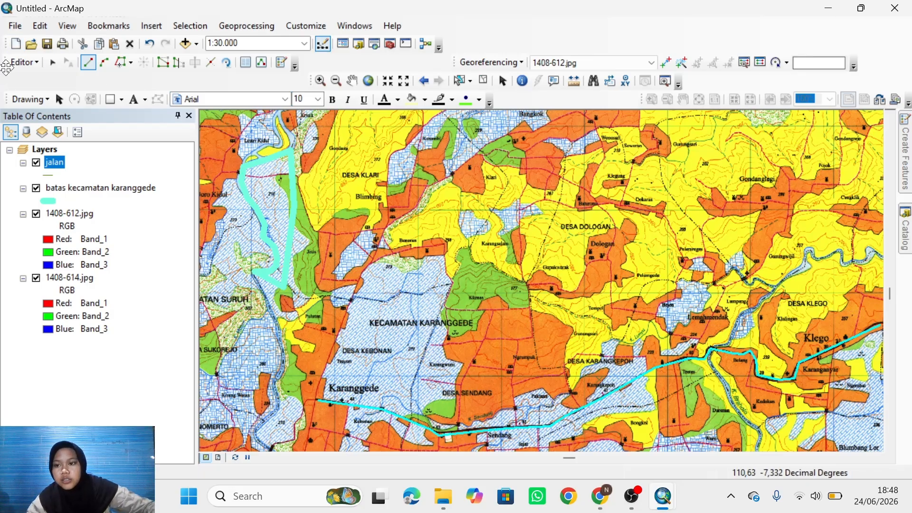
- Save the jalan edits and stop the edit session
{"action": "left_click", "coordinate": [15, 65]}
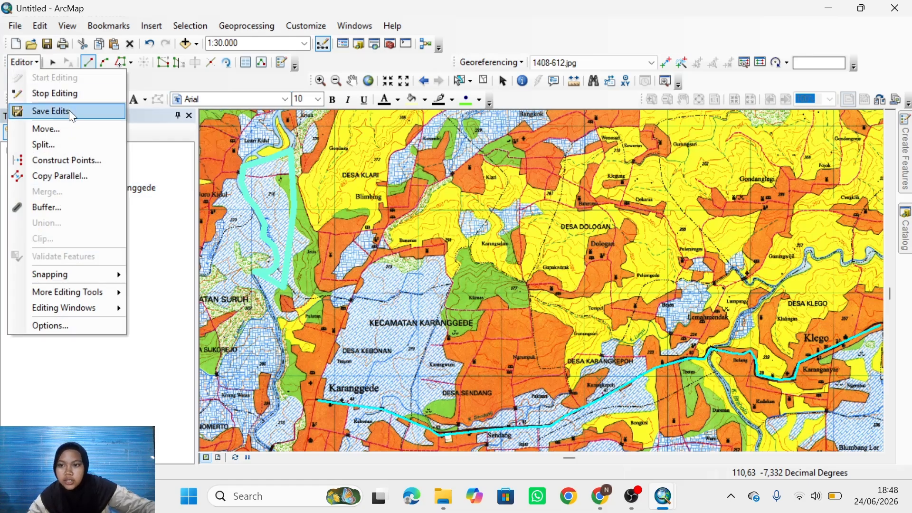
{"action": "left_click", "coordinate": [69, 109]}
{"action": "left_click", "coordinate": [19, 62]}
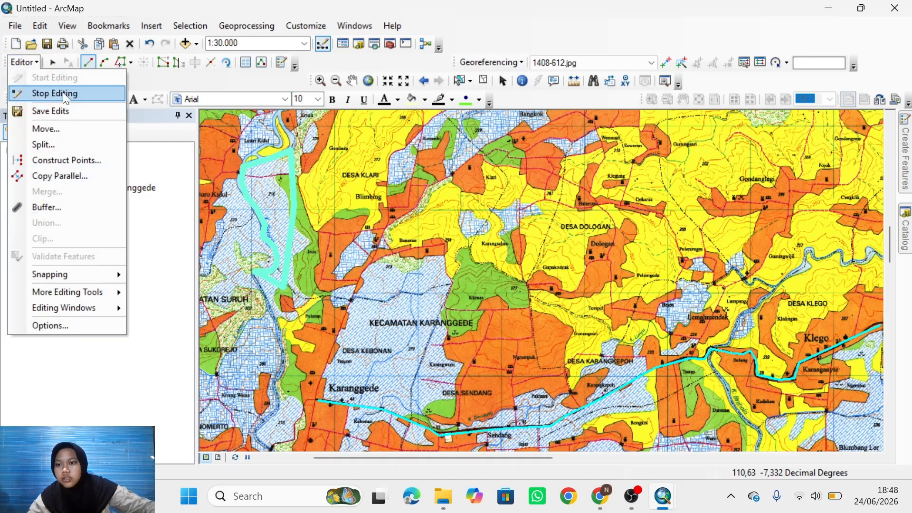
{"action": "left_click", "coordinate": [63, 92]}
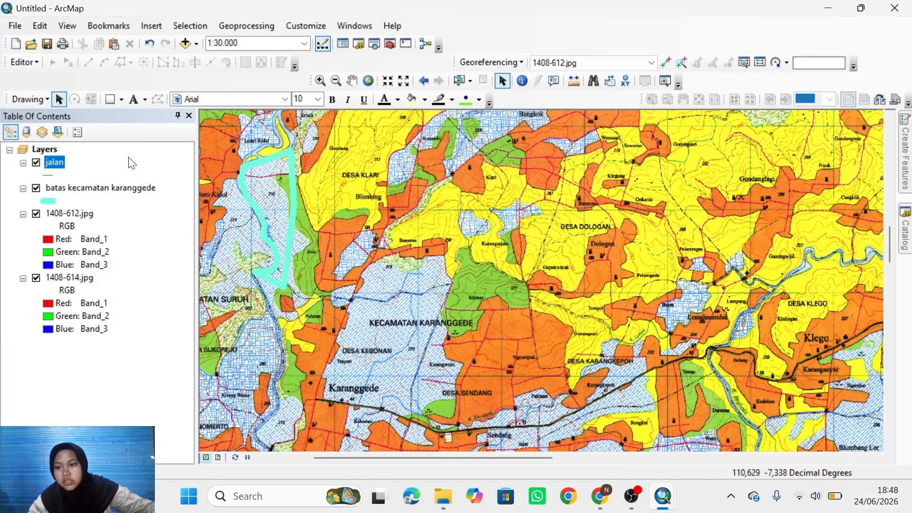
- Restyle the jalan layer's line symbol with a thicker width and a bright red color
{"action": "double_click", "coordinate": [50, 174]}
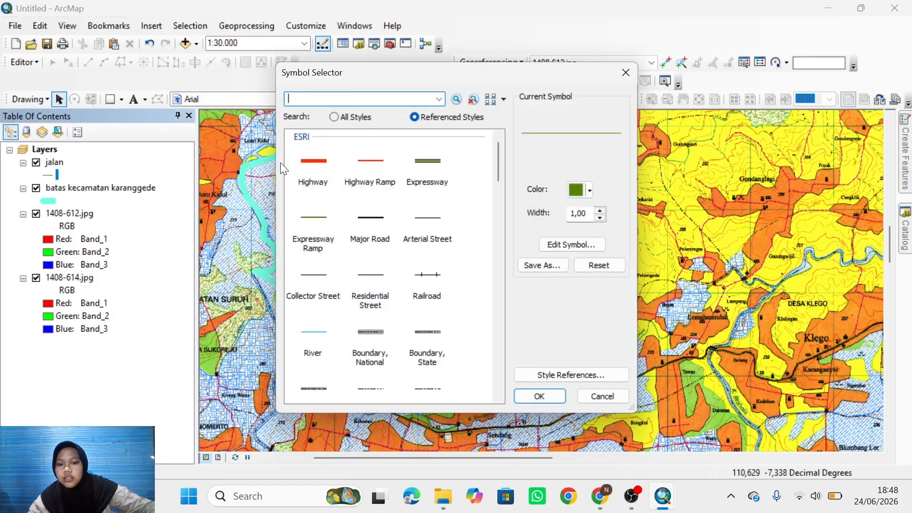
{"action": "left_click", "coordinate": [600, 210]}
{"action": "left_click", "coordinate": [601, 210]}
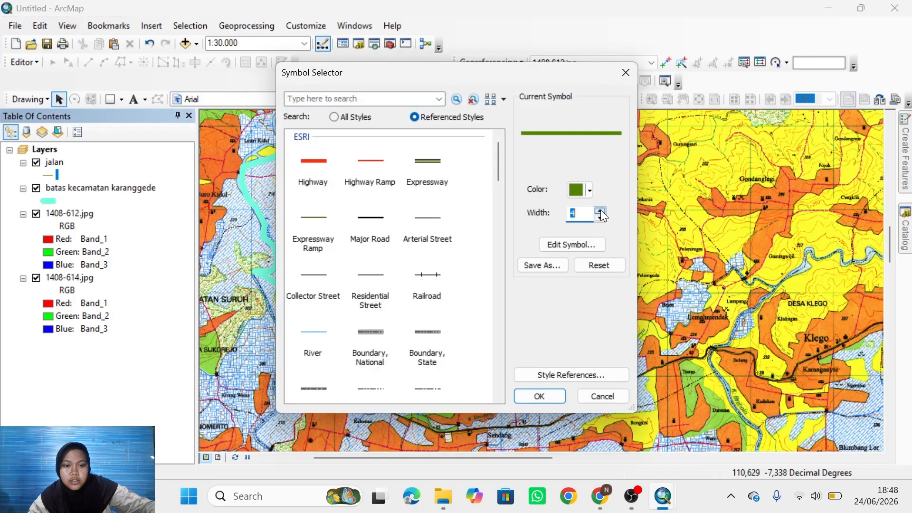
{"action": "left_click", "coordinate": [601, 210]}
{"action": "left_click", "coordinate": [601, 210]}
{"action": "left_click", "coordinate": [585, 191]}
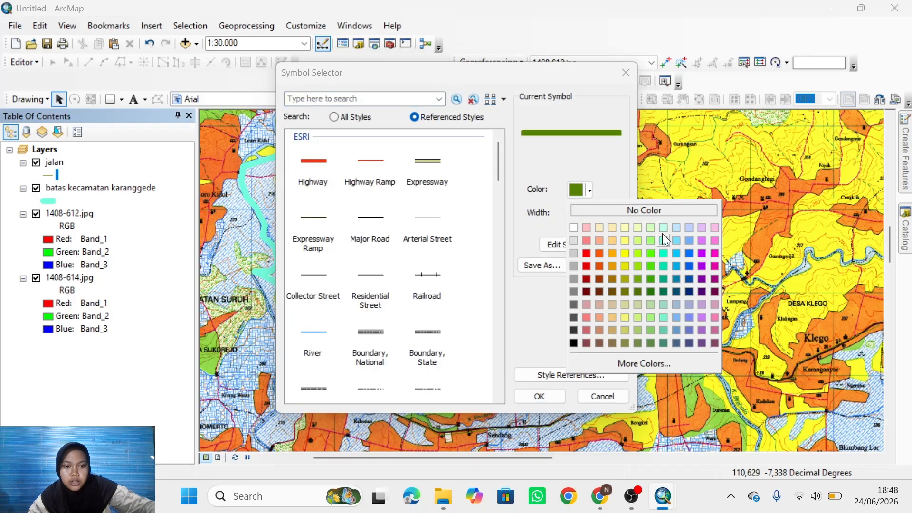
{"action": "left_click", "coordinate": [589, 252]}
{"action": "left_click", "coordinate": [549, 392]}
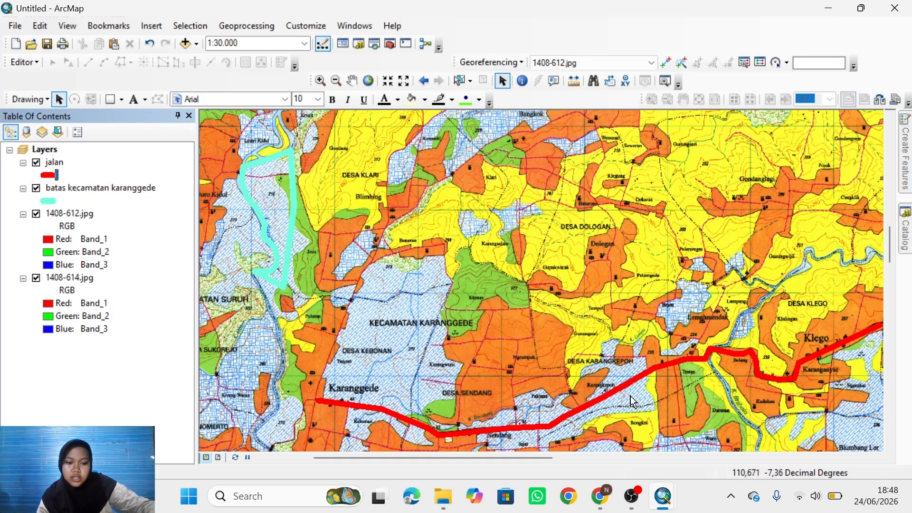
- View the completed road network in the other ArcMap project with its 1408-614.jpg and 1408-612.jpg layers hidden, and return to the untitled map
{"action": "mouse_move", "coordinate": [665, 502]}
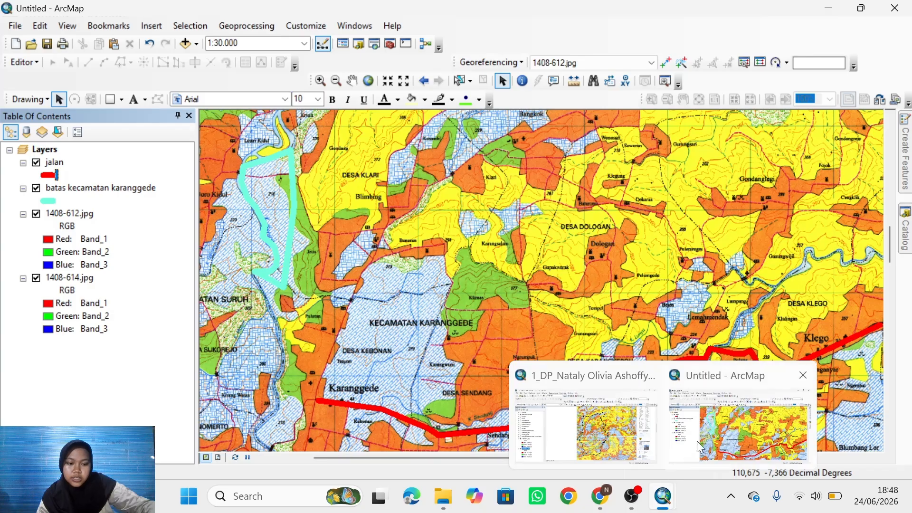
{"action": "left_click", "coordinate": [586, 423]}
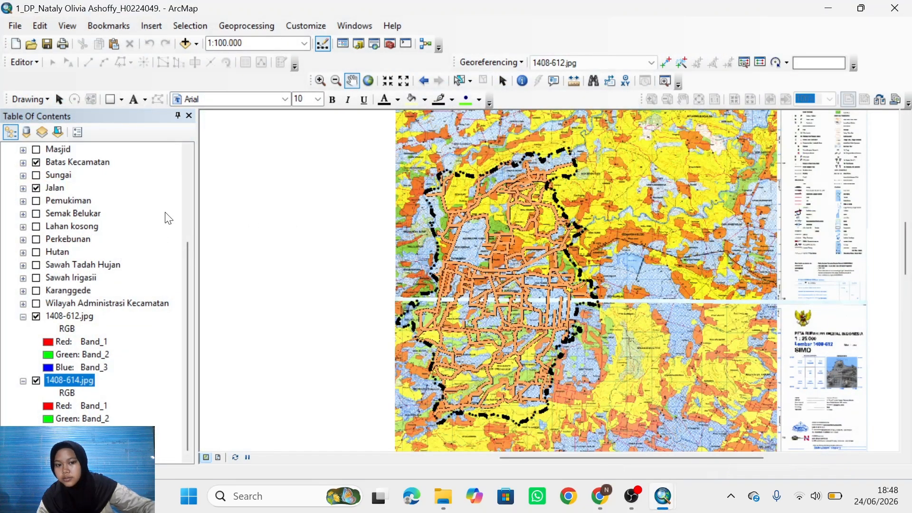
{"action": "scroll", "coordinate": [473, 250], "scroll_direction": "up", "scroll_amount": 2}
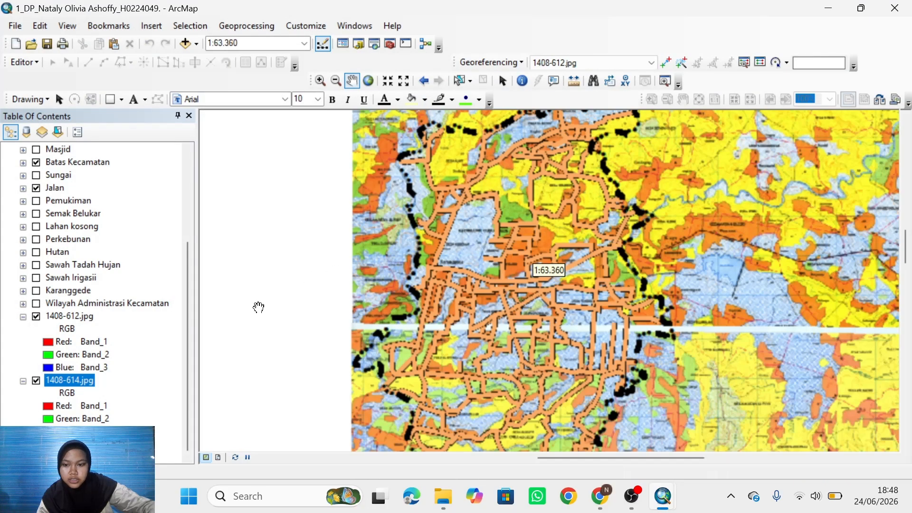
{"action": "left_click", "coordinate": [36, 381]}
{"action": "left_click", "coordinate": [37, 317]}
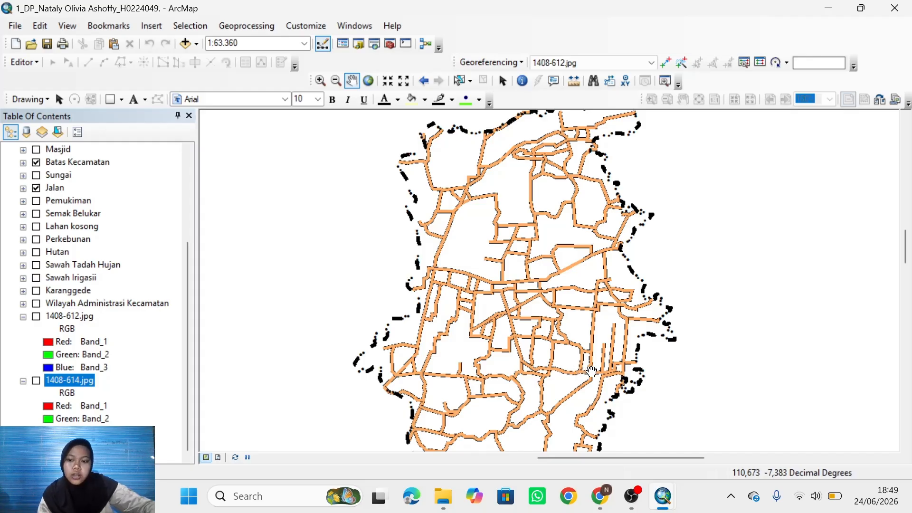
{"action": "mouse_move", "coordinate": [664, 494]}
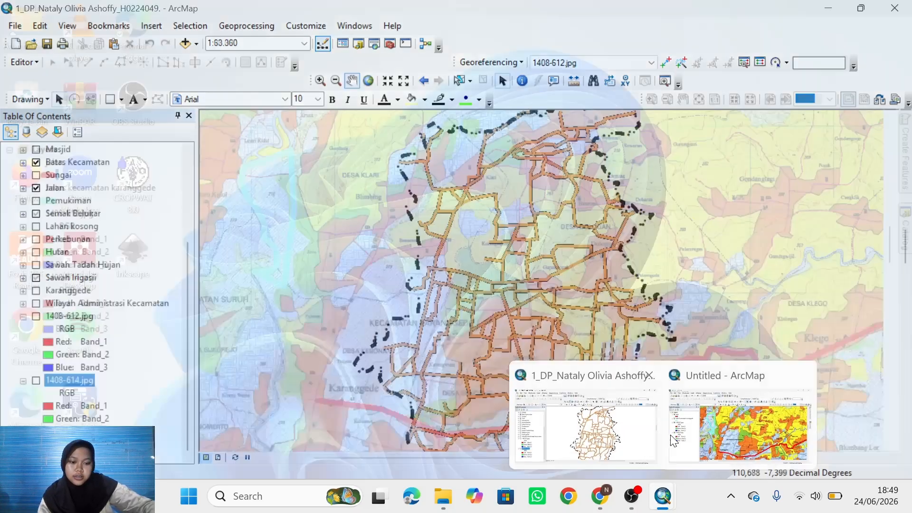
{"action": "left_click", "coordinate": [674, 441]}
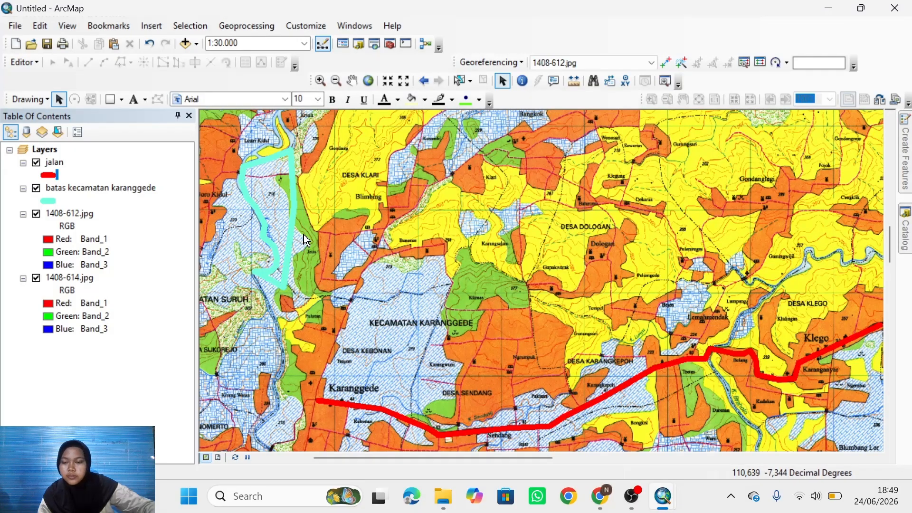
{"action": "mouse_move", "coordinate": [632, 496]}
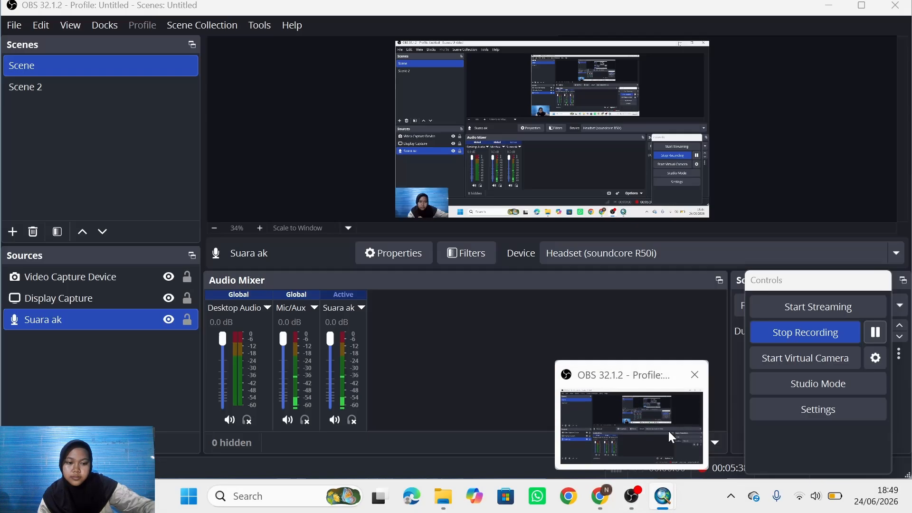
{"action": "left_click", "coordinate": [669, 431]}
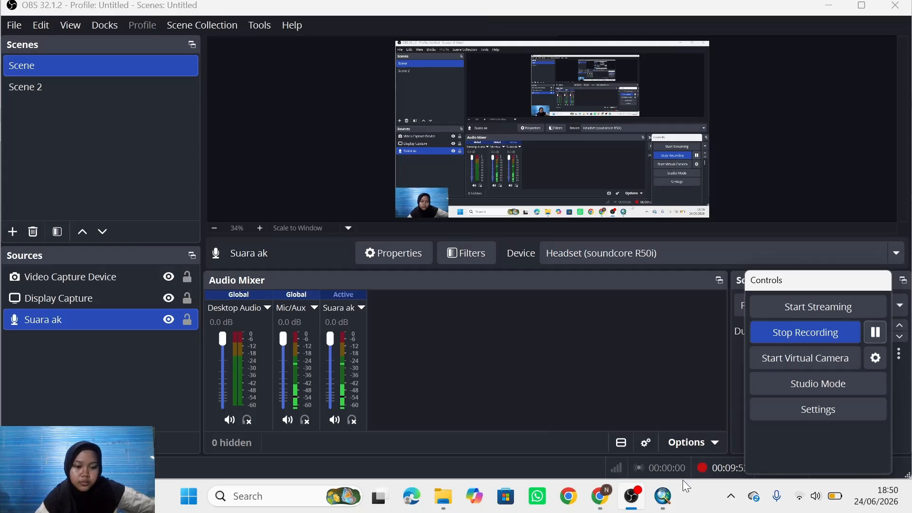
{"action": "mouse_move", "coordinate": [663, 496]}
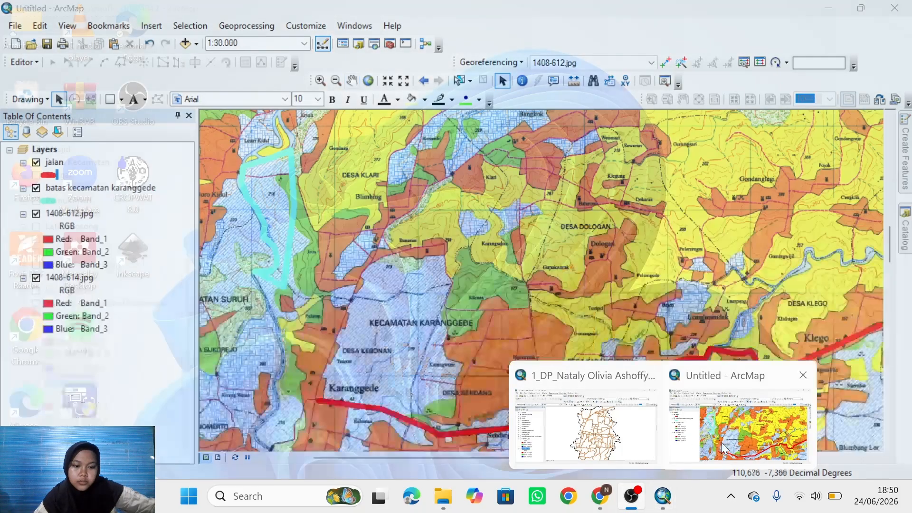
{"action": "left_click", "coordinate": [720, 439]}
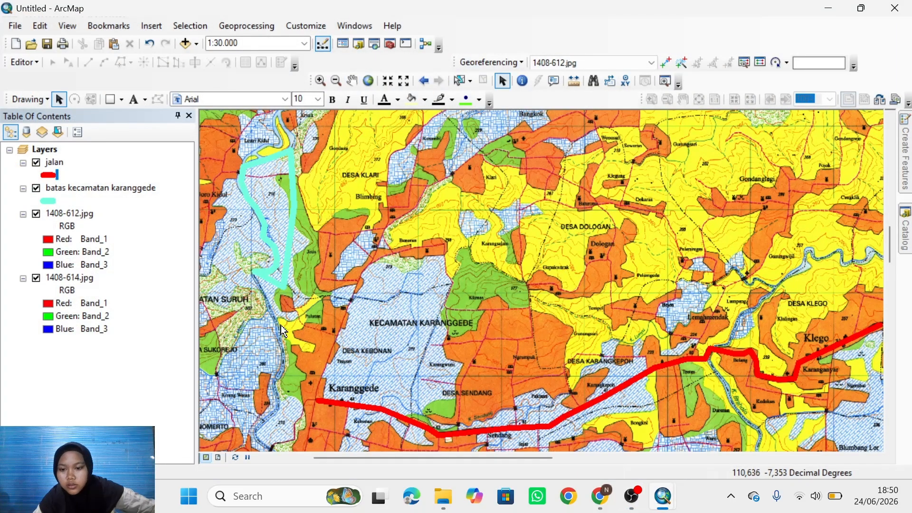
{"action": "scroll", "coordinate": [364, 309], "scroll_direction": "up", "scroll_amount": 1}
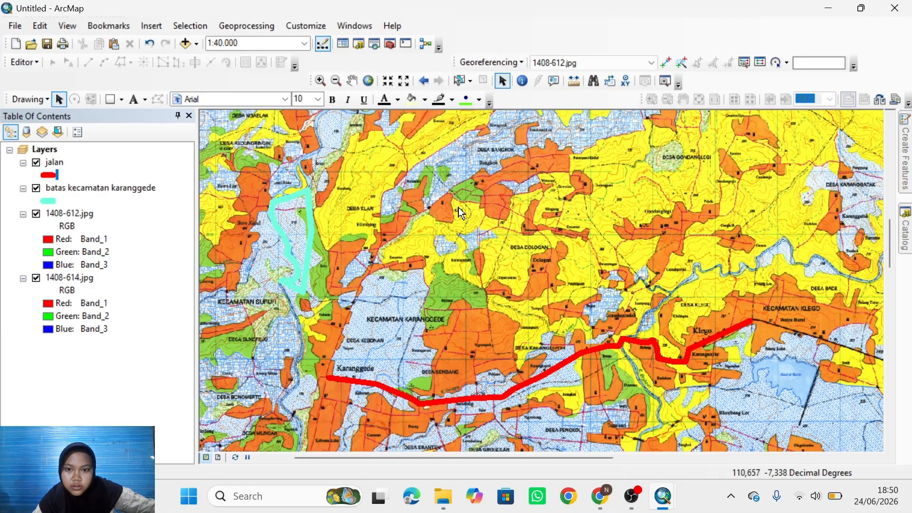
{"action": "scroll", "coordinate": [429, 305], "scroll_direction": "down", "scroll_amount": 2}
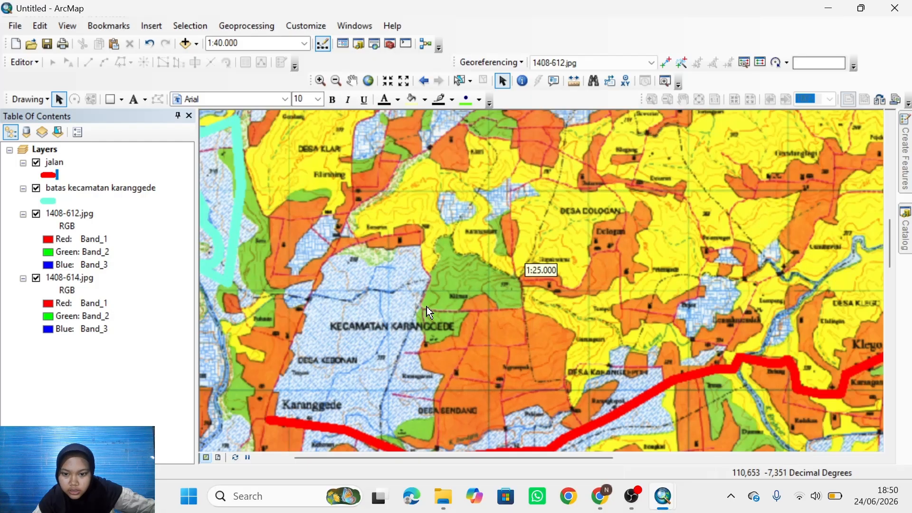
{"action": "scroll", "coordinate": [399, 304], "scroll_direction": "down", "scroll_amount": 1}
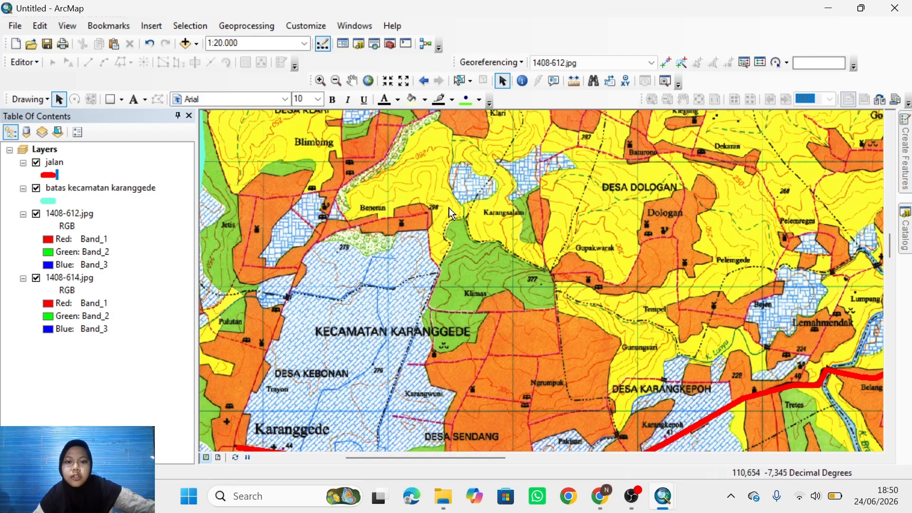
- Start a new shapefile in the sig olip folder, named sungai, with Polyline as its feature type
{"action": "mouse_move", "coordinate": [905, 174]}
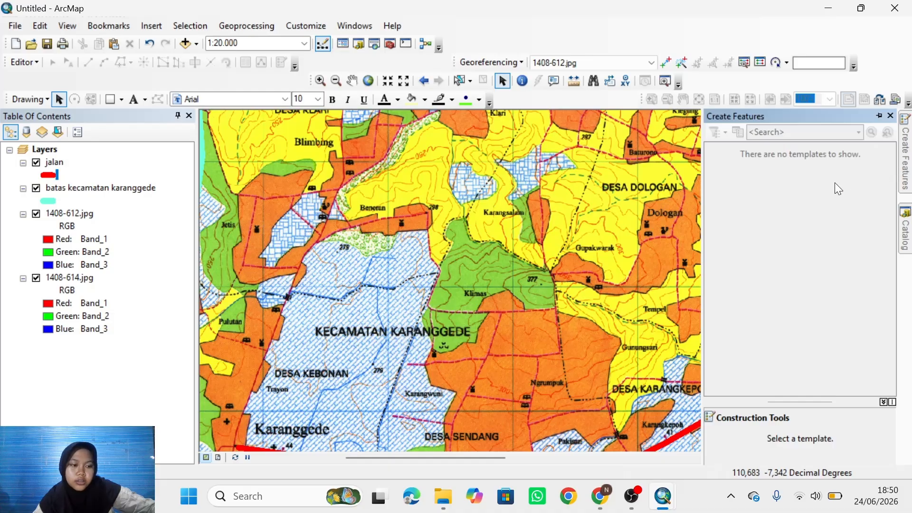
{"action": "mouse_move", "coordinate": [903, 229]}
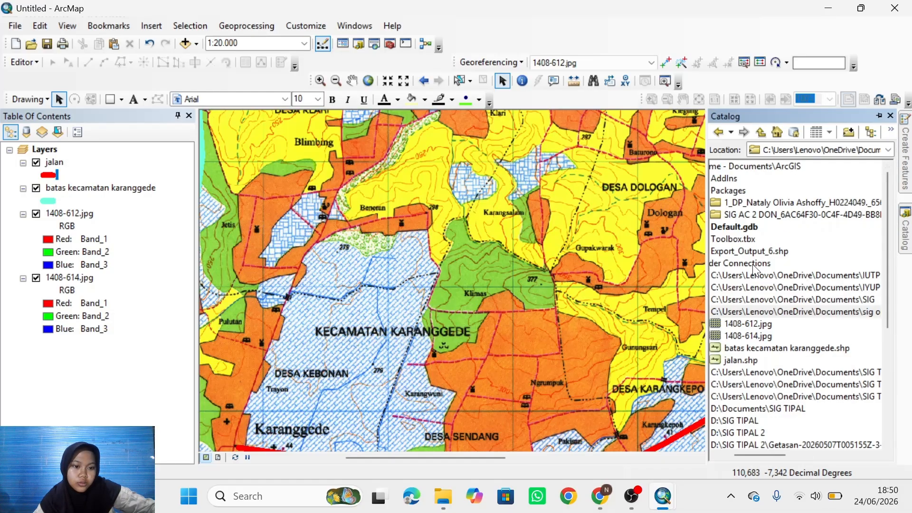
{"action": "right_click", "coordinate": [742, 312]}
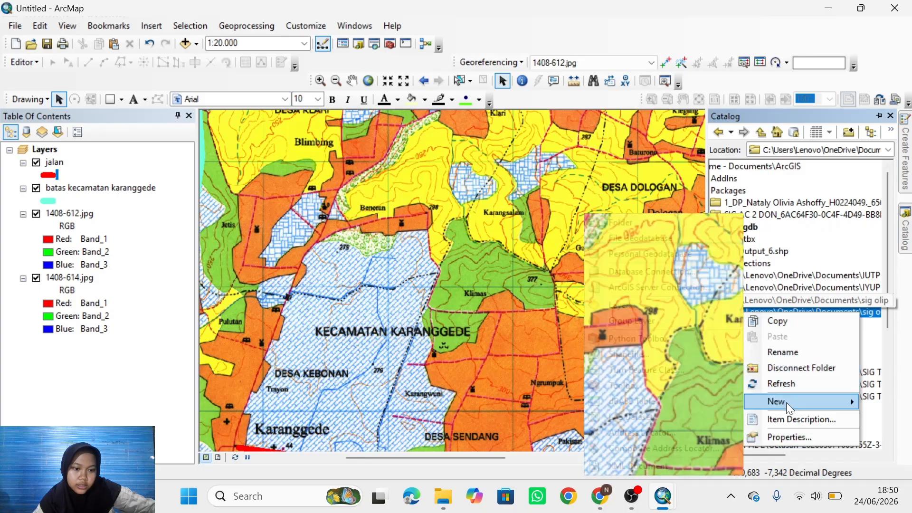
{"action": "mouse_move", "coordinate": [786, 403]}
{"action": "left_click", "coordinate": [680, 352]}
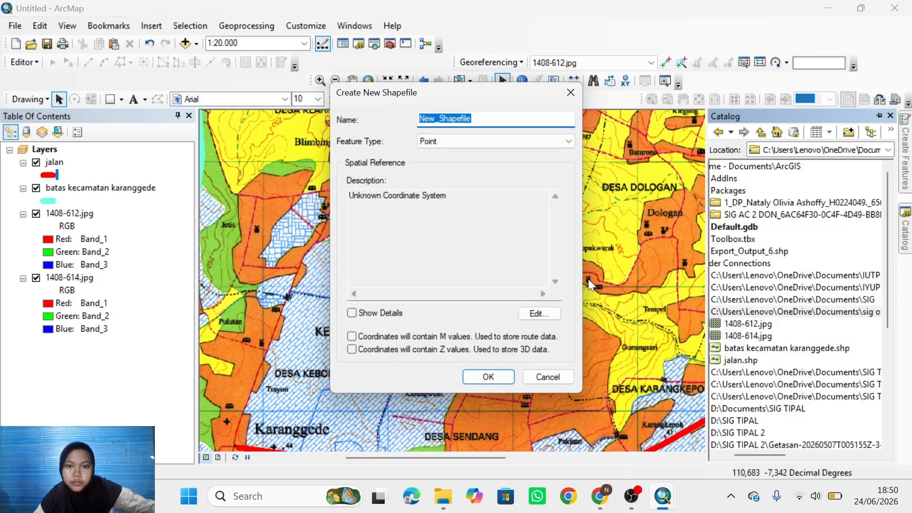
{"action": "type", "text": "sungai"}
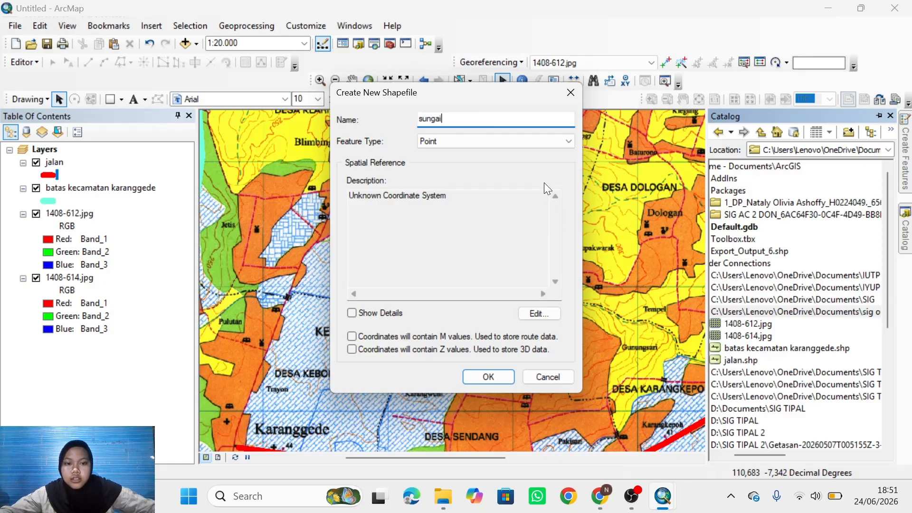
{"action": "left_click", "coordinate": [540, 132]}
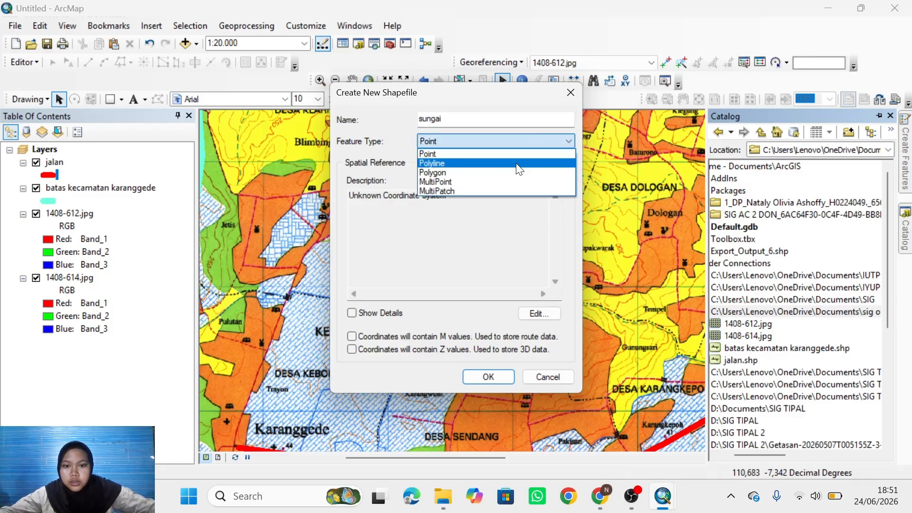
{"action": "left_click", "coordinate": [516, 163]}
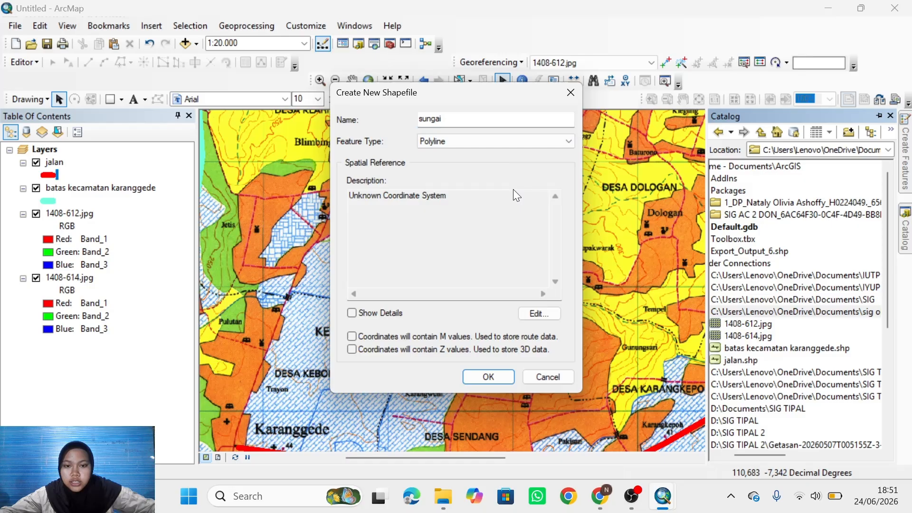
- Assign the WGS_1984_UTM_Zone_49S coordinate system to the sungai shapefile and create it
{"action": "left_click", "coordinate": [538, 314]}
{"action": "left_click", "coordinate": [416, 159]}
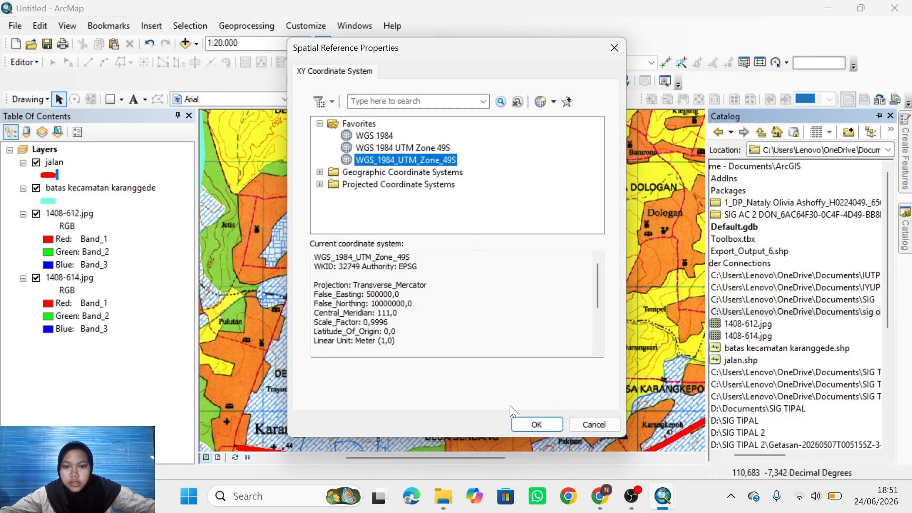
{"action": "left_click", "coordinate": [540, 422]}
{"action": "left_click", "coordinate": [503, 377]}
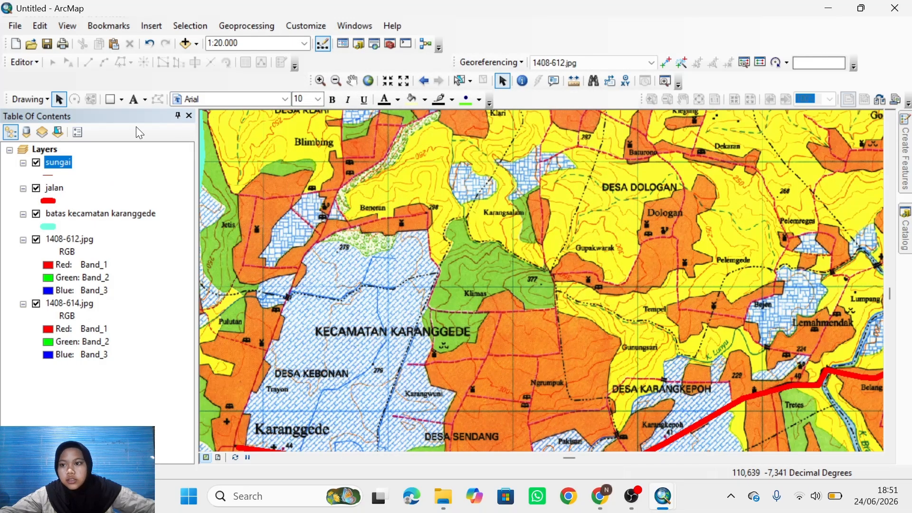
- In a new edit session, digitize a sungai line along the river from below Beneran through Desa Kebonan to the Karanggede label
{"action": "left_click", "coordinate": [19, 61]}
{"action": "left_click", "coordinate": [33, 78]}
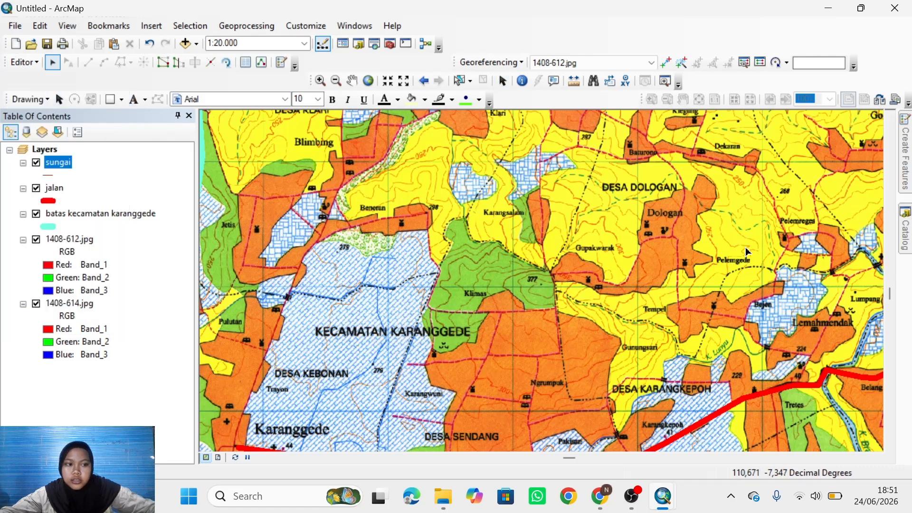
{"action": "left_click", "coordinate": [903, 163]}
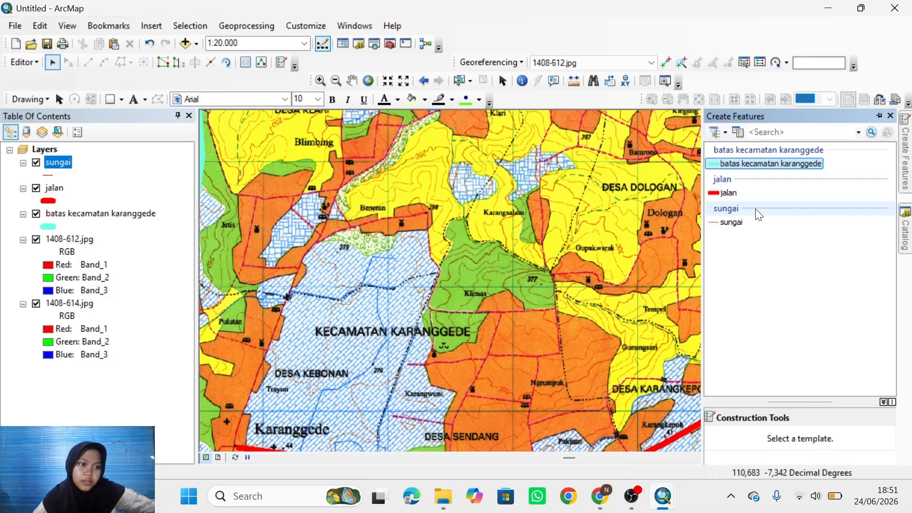
{"action": "left_click", "coordinate": [735, 225]}
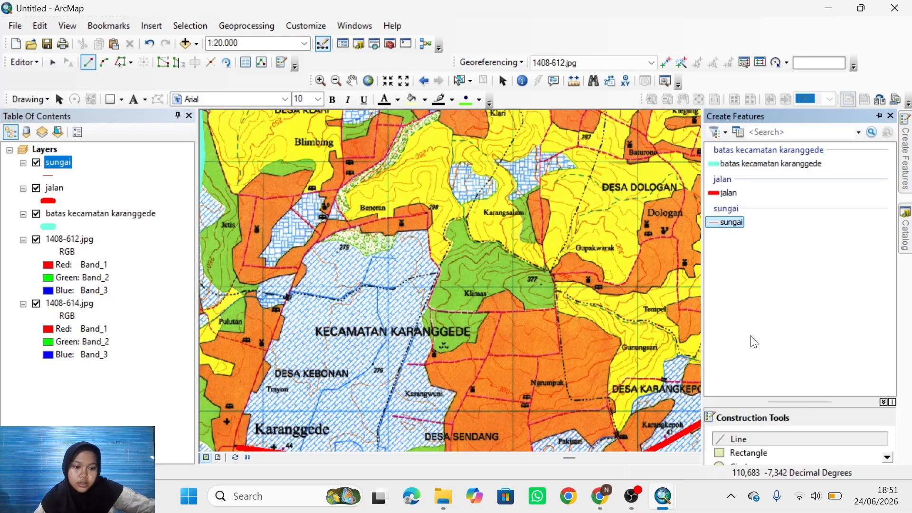
{"action": "left_click", "coordinate": [396, 260]}
{"action": "left_click", "coordinate": [372, 259]}
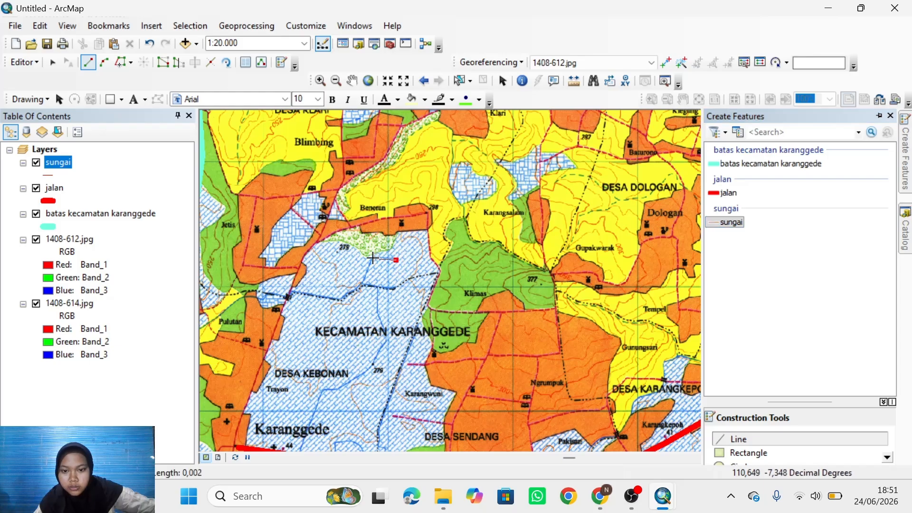
{"action": "left_click", "coordinate": [363, 285]}
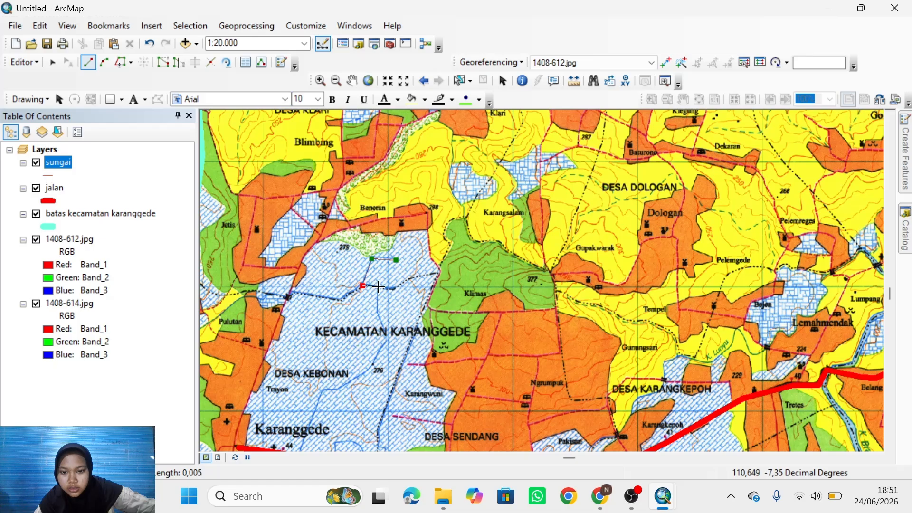
{"action": "left_click", "coordinate": [378, 287]}
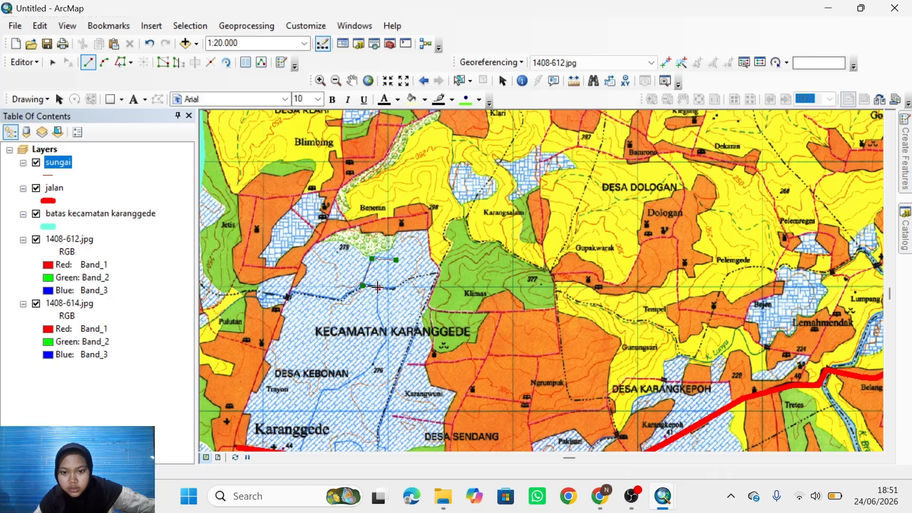
{"action": "left_click", "coordinate": [378, 315]}
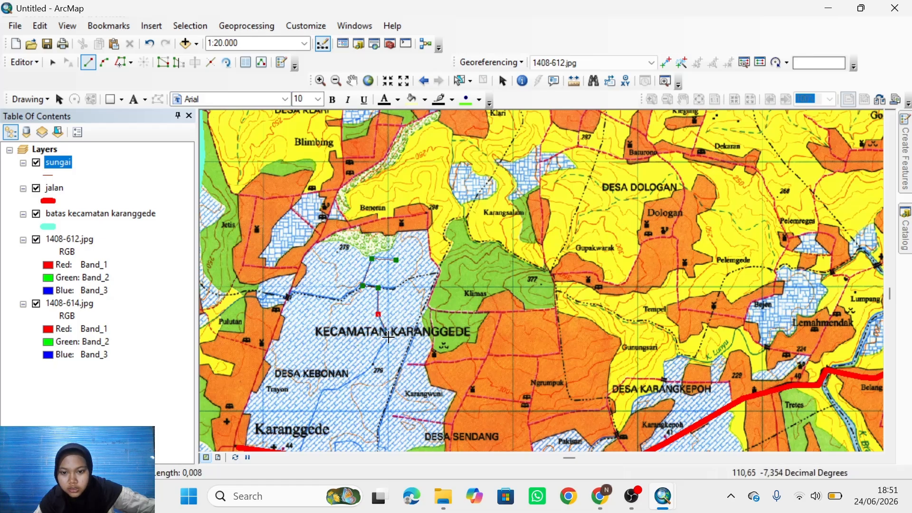
{"action": "left_click", "coordinate": [387, 339]}
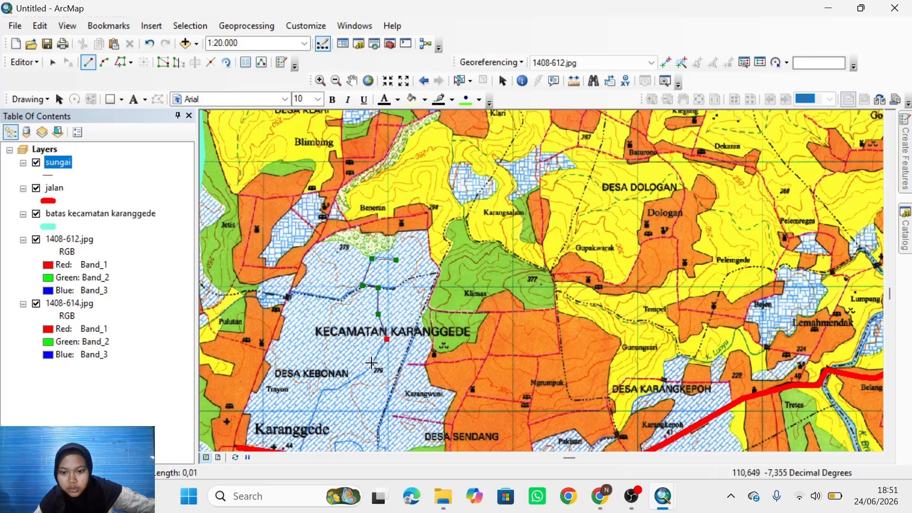
{"action": "left_click", "coordinate": [372, 364]}
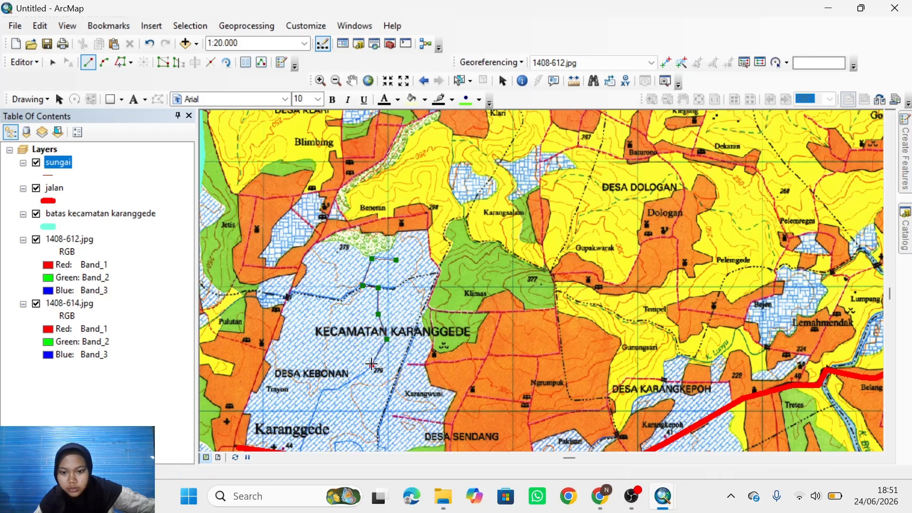
{"action": "left_click", "coordinate": [339, 388]}
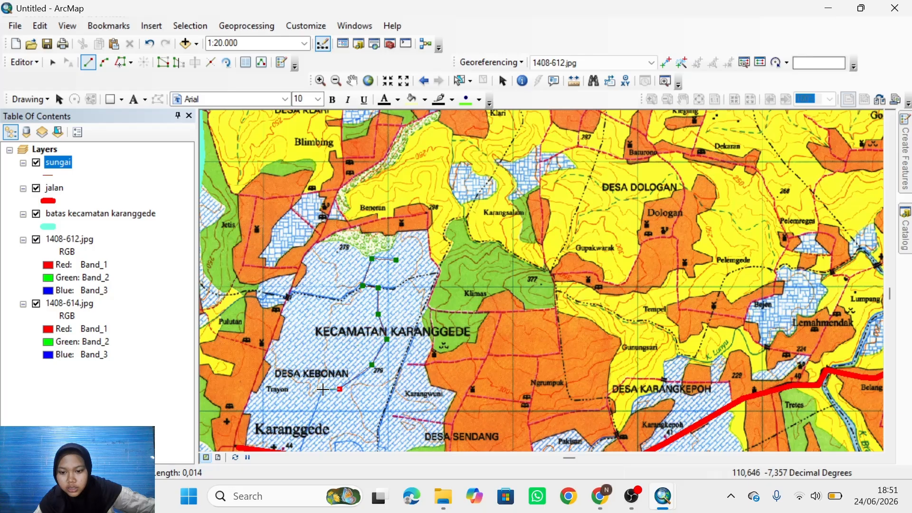
{"action": "left_click", "coordinate": [322, 389]}
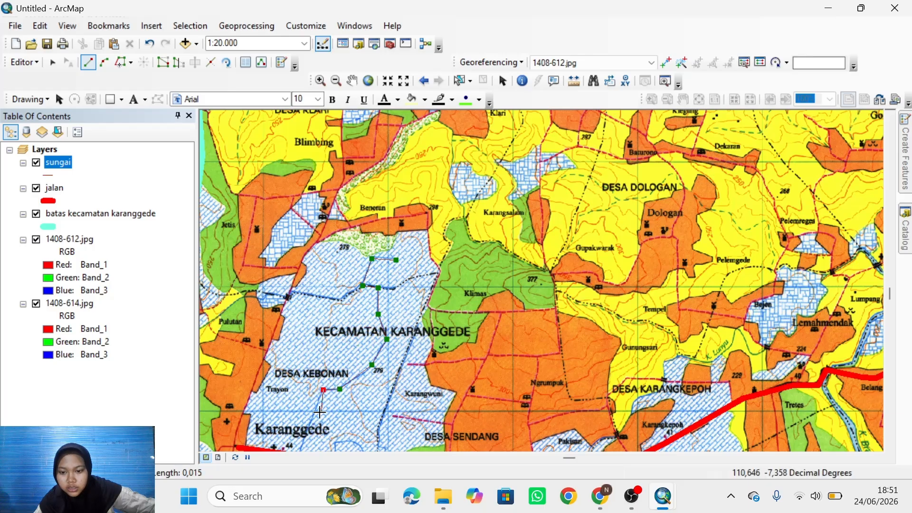
{"action": "double_click", "coordinate": [299, 450]}
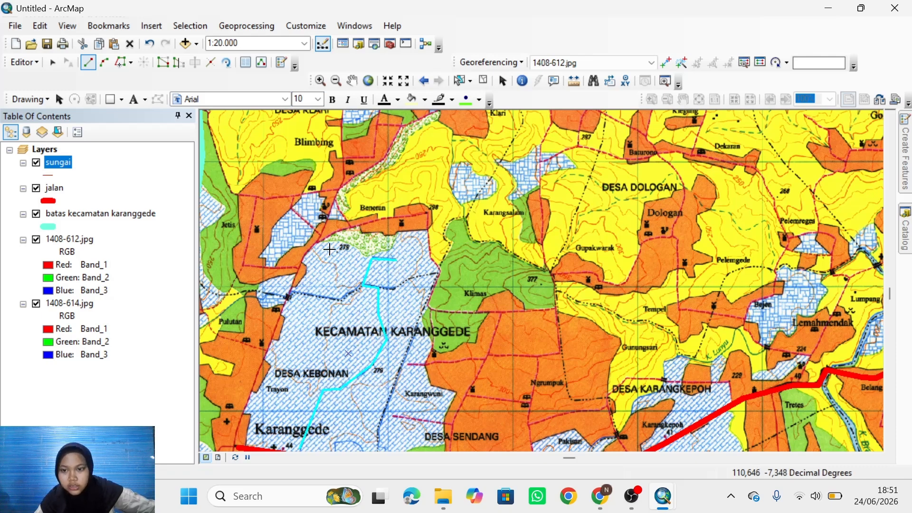
- Save the sungai edits and stop the edit session
{"action": "left_click", "coordinate": [21, 65]}
{"action": "left_click", "coordinate": [69, 112]}
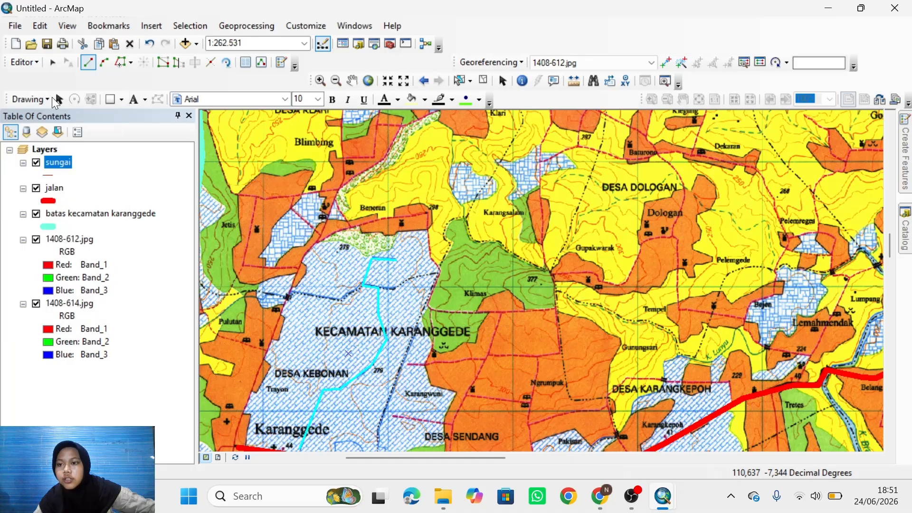
{"action": "left_click", "coordinate": [30, 61]}
{"action": "left_click", "coordinate": [48, 92]}
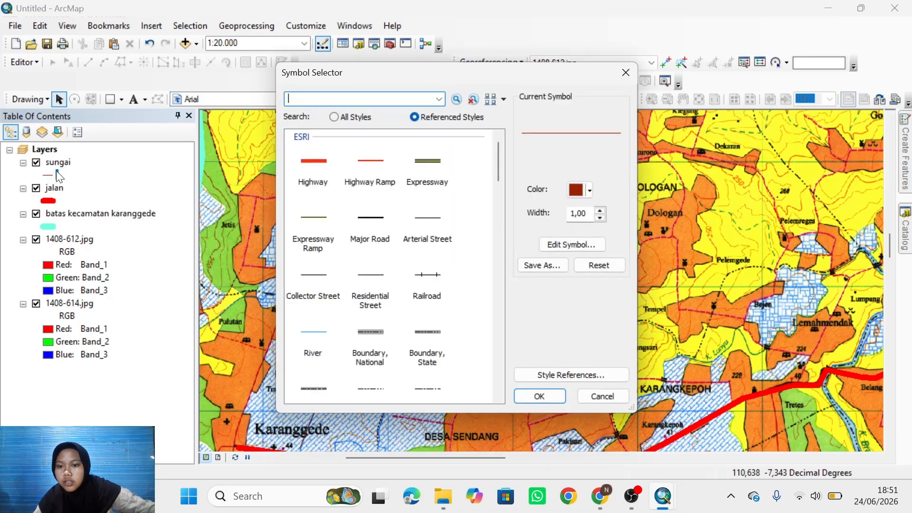
- Restyle the sungai layer's line symbol with a width of 6 and a bright blue color
{"action": "left_click", "coordinate": [600, 211]}
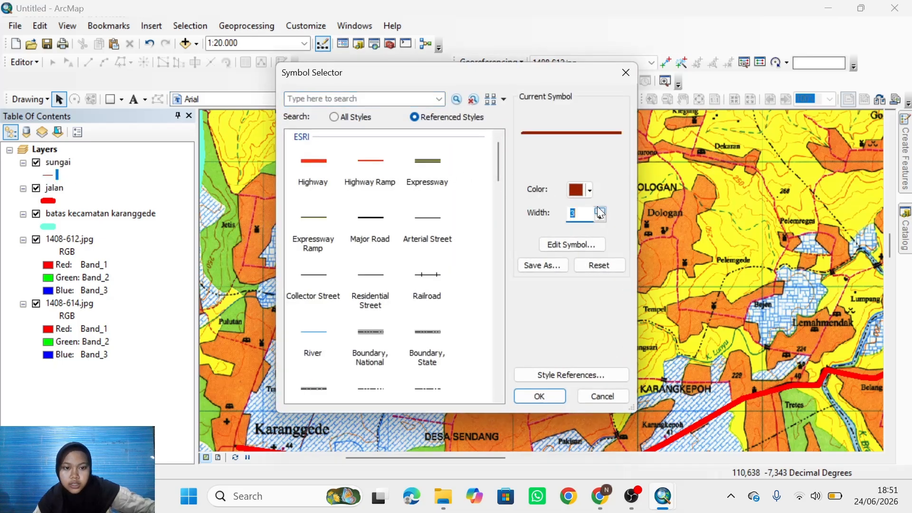
{"action": "left_click", "coordinate": [601, 210]}
{"action": "left_click", "coordinate": [581, 188]}
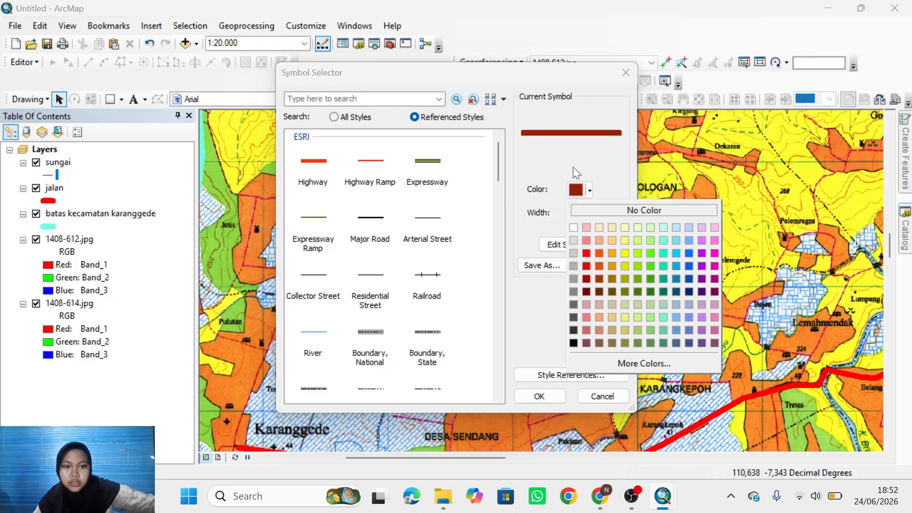
{"action": "left_click", "coordinate": [691, 252]}
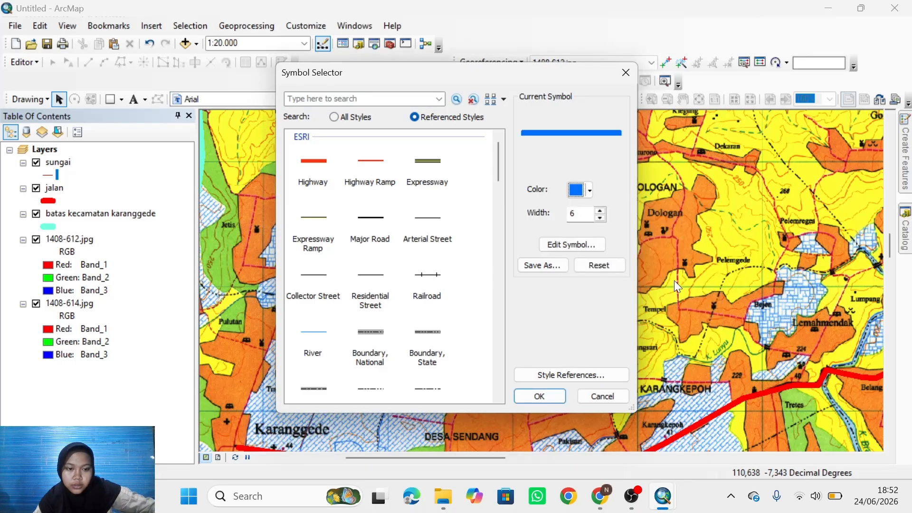
{"action": "left_click", "coordinate": [540, 395]}
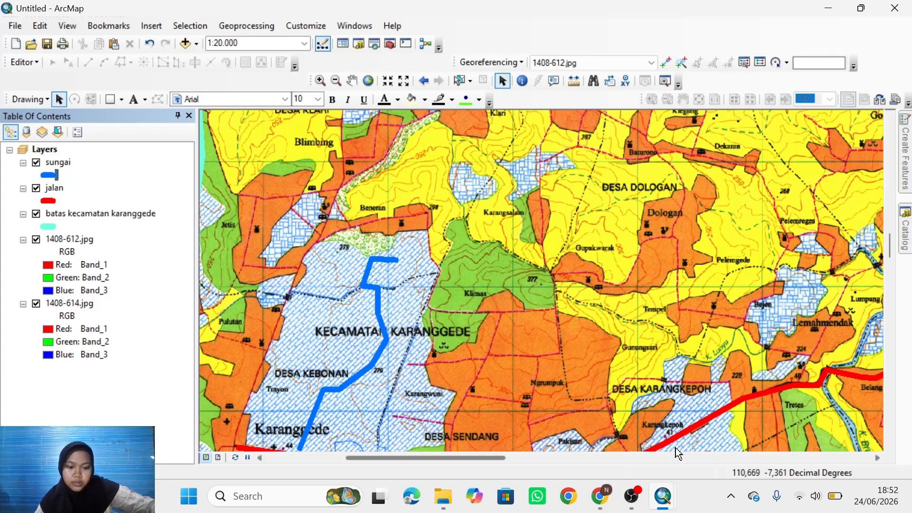
- View the completed river network in the other ArcMap project with its Sungai layer shown, and return to the untitled map
{"action": "mouse_move", "coordinate": [663, 497]}
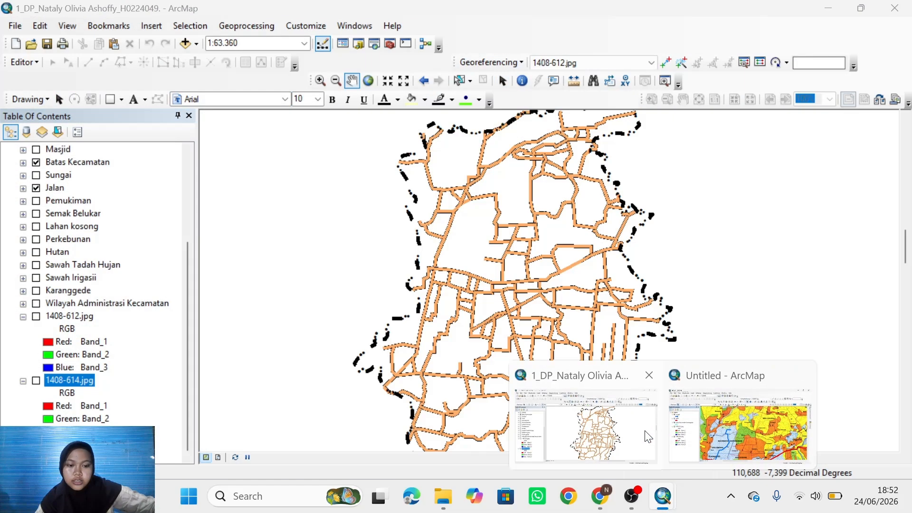
{"action": "left_click", "coordinate": [648, 436]}
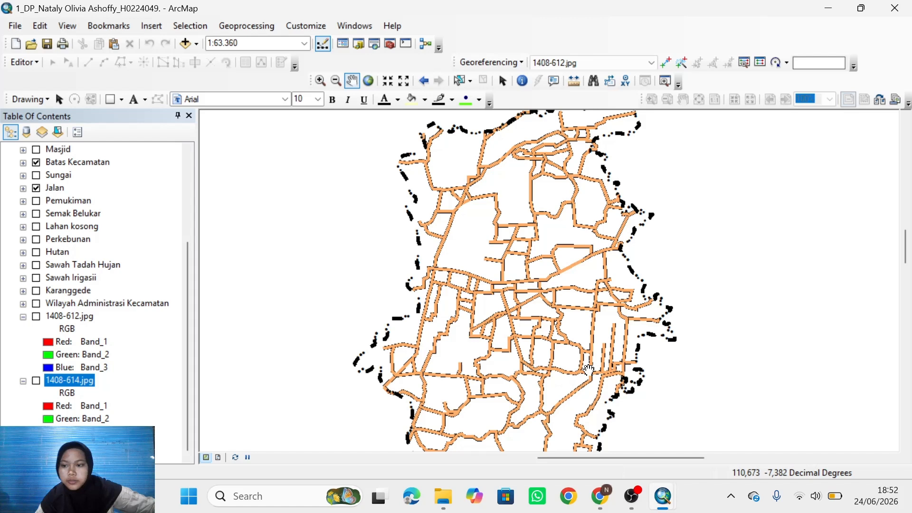
{"action": "left_click", "coordinate": [37, 176]}
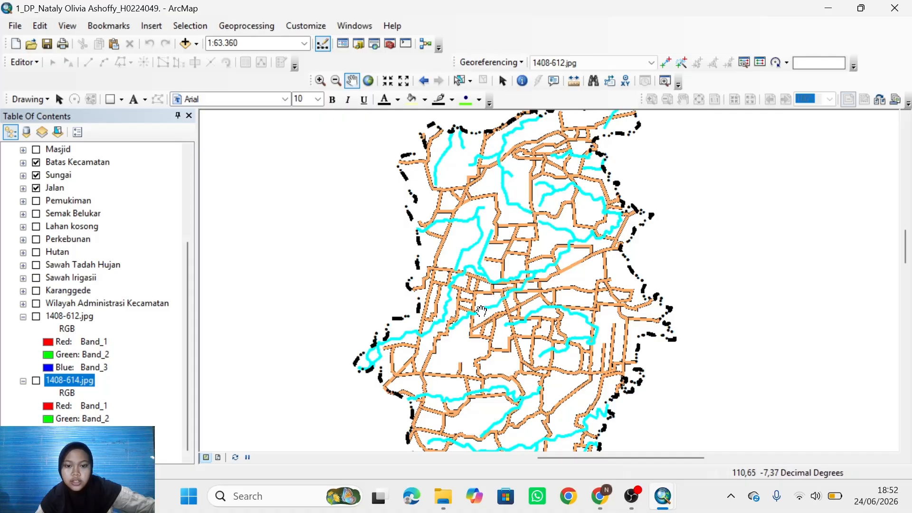
{"action": "scroll", "coordinate": [530, 282], "scroll_direction": "up", "scroll_amount": 2}
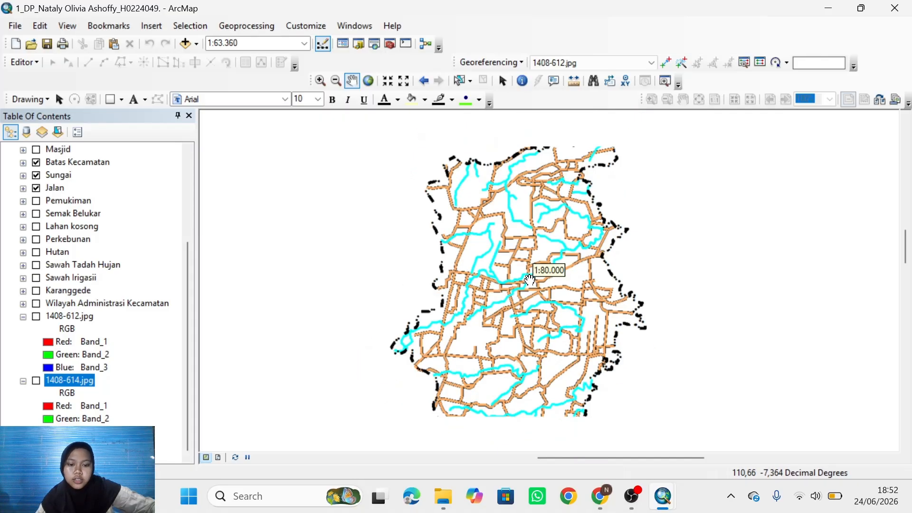
{"action": "scroll", "coordinate": [530, 281], "scroll_direction": "up", "scroll_amount": 1}
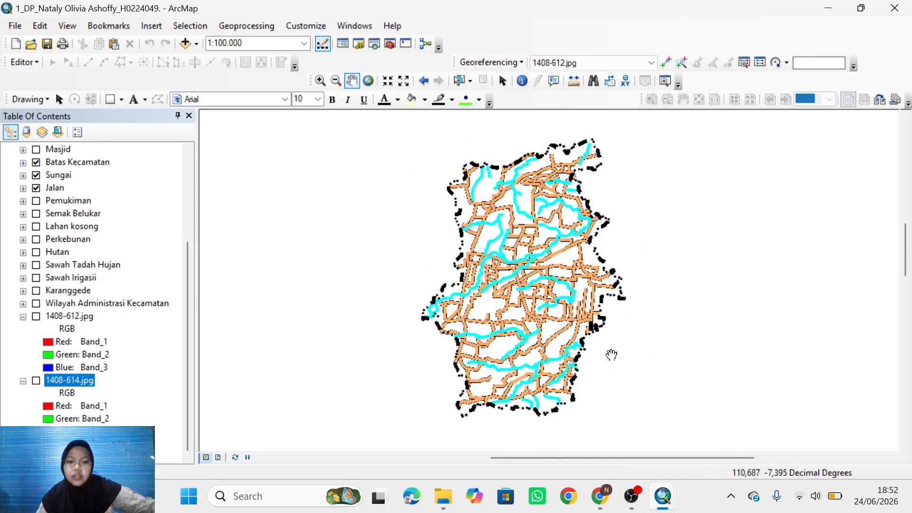
{"action": "mouse_move", "coordinate": [664, 496]}
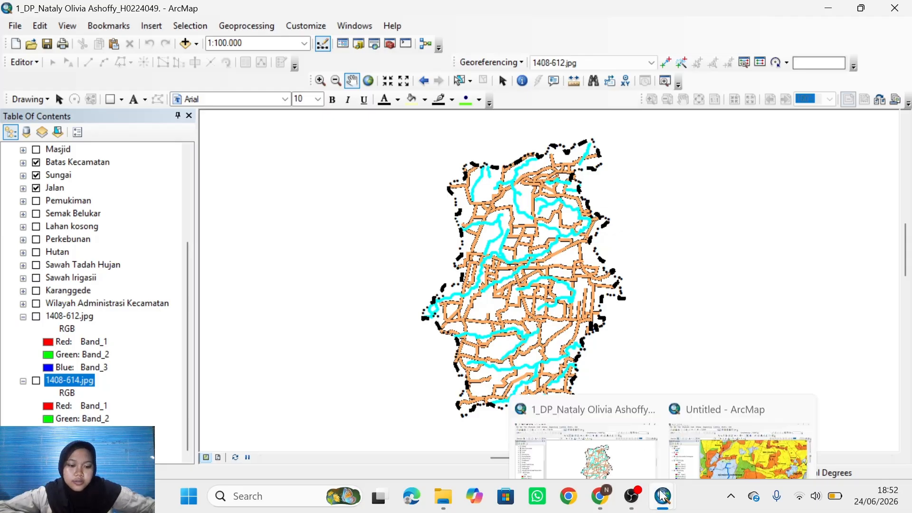
{"action": "left_click", "coordinate": [705, 446]}
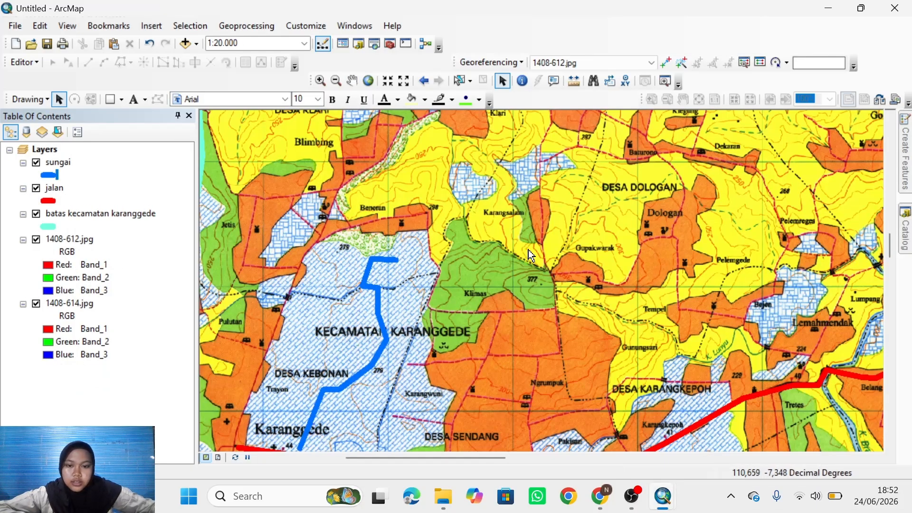
{"action": "scroll", "coordinate": [531, 257], "scroll_direction": "down", "scroll_amount": 2}
{"action": "scroll", "coordinate": [531, 257], "scroll_direction": "up", "scroll_amount": 5}
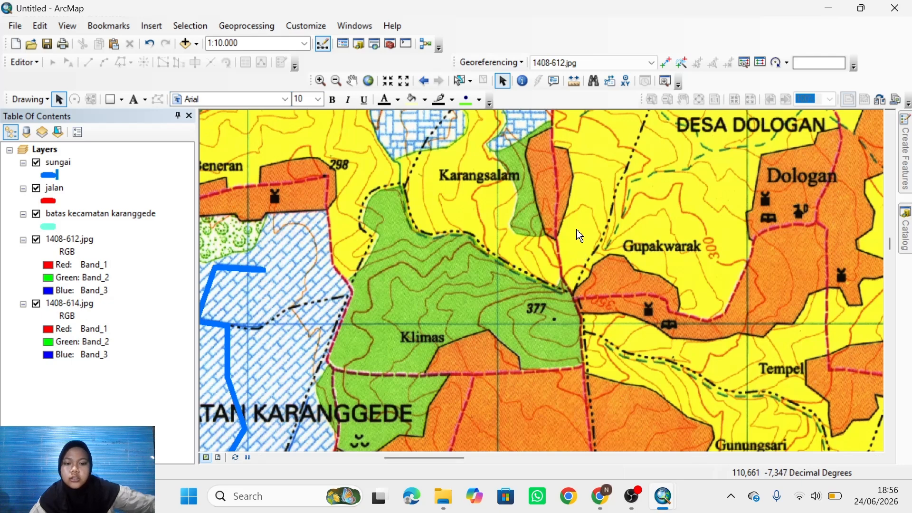
{"action": "scroll", "coordinate": [581, 181], "scroll_direction": "up", "scroll_amount": 1}
{"action": "scroll", "coordinate": [580, 181], "scroll_direction": "down", "scroll_amount": 1}
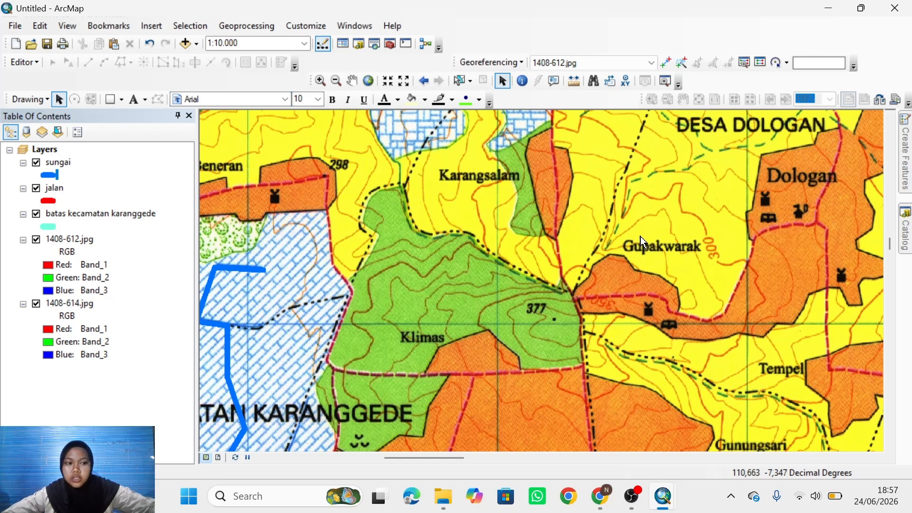
- Create a polygon shapefile named permukiman in the sig olip folder with the WGS_1984_UTM_Zone_49S coordinate system
{"action": "left_click", "coordinate": [905, 231]}
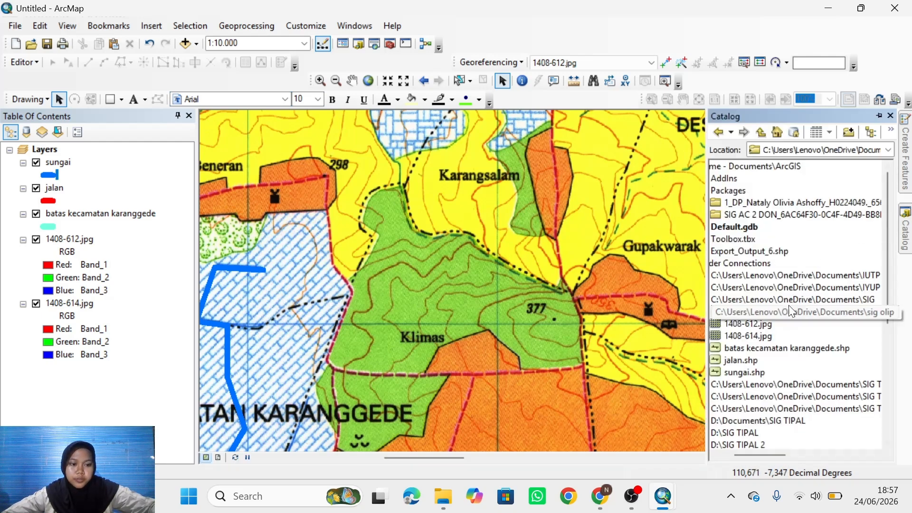
{"action": "right_click", "coordinate": [755, 316]}
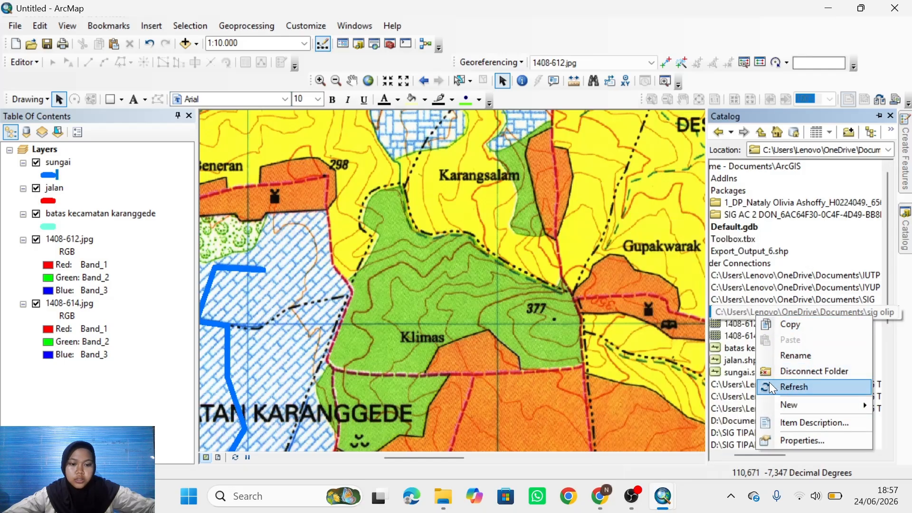
{"action": "mouse_move", "coordinate": [802, 406]}
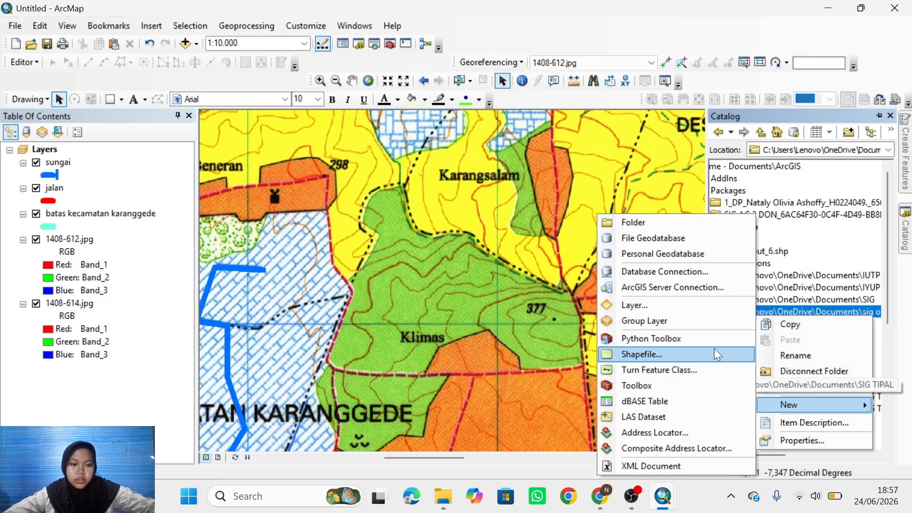
{"action": "left_click", "coordinate": [651, 355]}
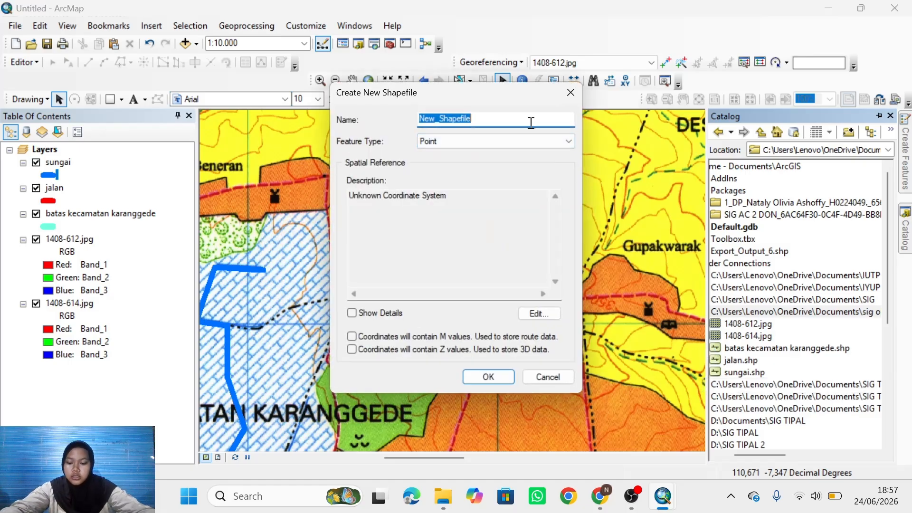
{"action": "type", "text": "permukiman"}
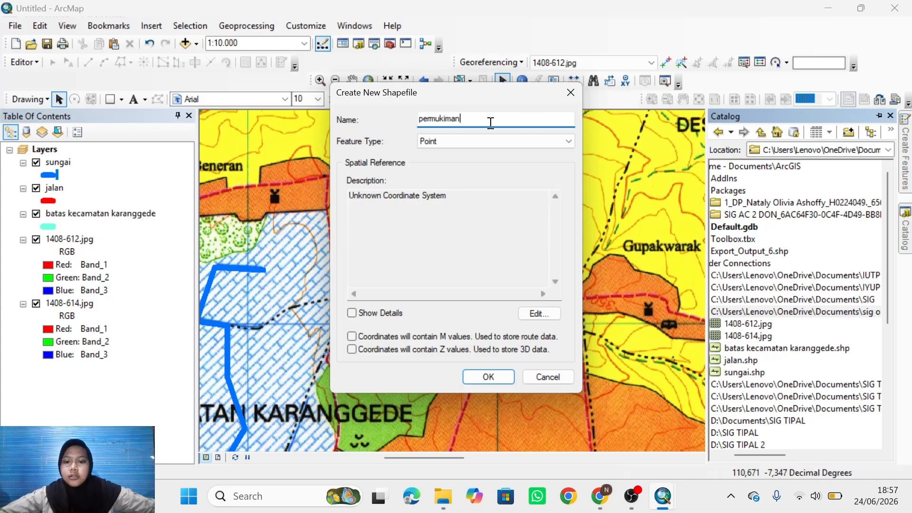
{"action": "left_click", "coordinate": [488, 145]}
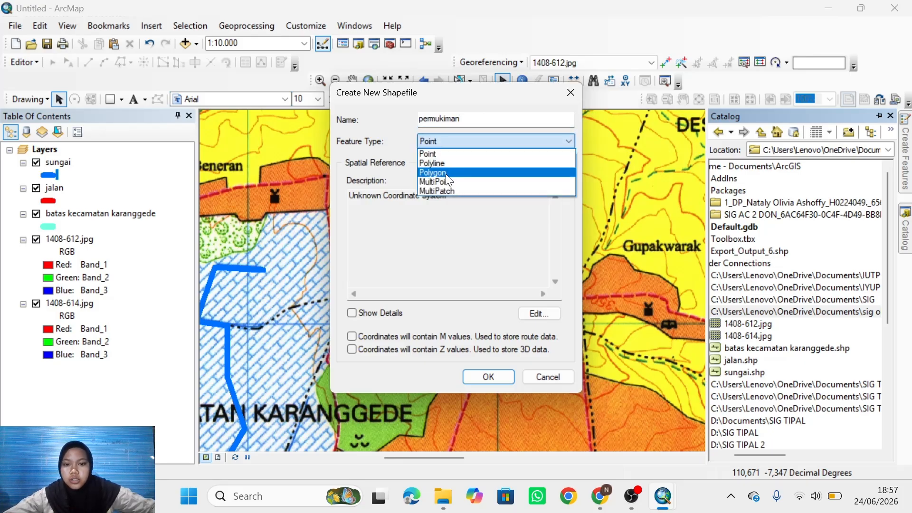
{"action": "left_click", "coordinate": [447, 175]}
{"action": "left_click", "coordinate": [538, 314]}
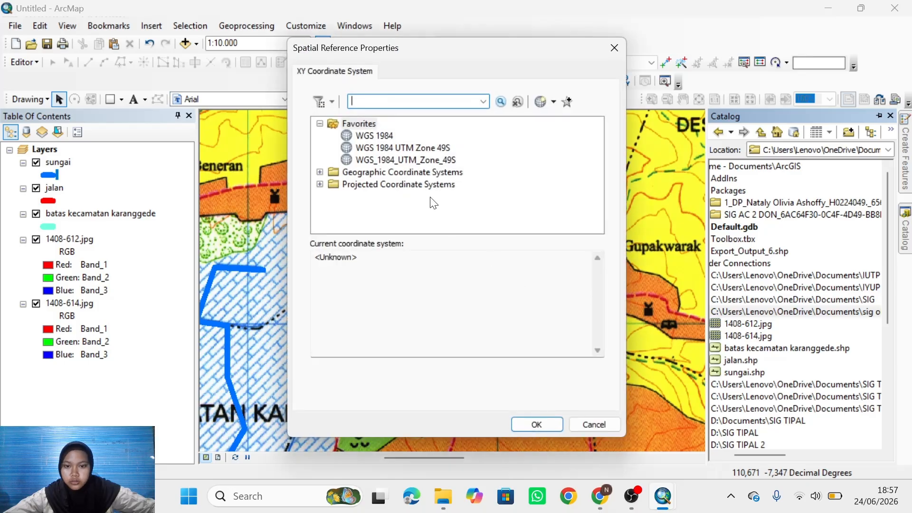
{"action": "left_click", "coordinate": [406, 160]}
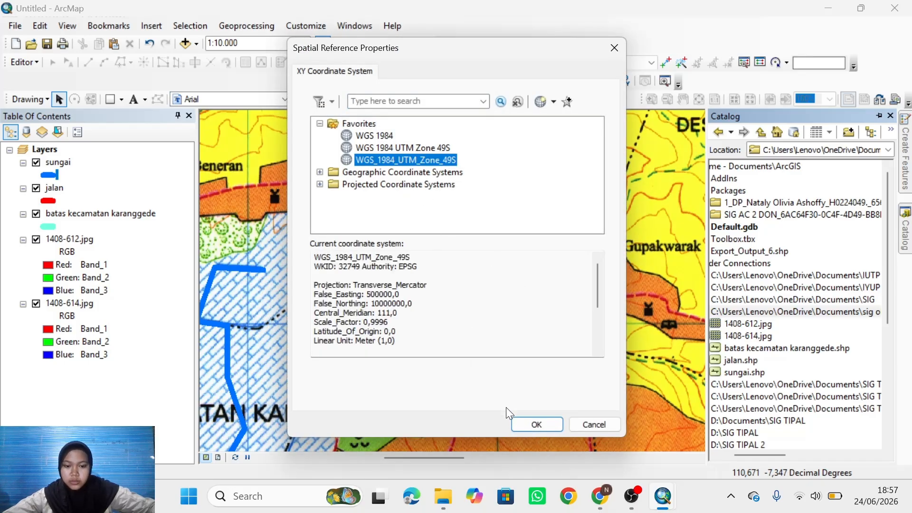
{"action": "left_click", "coordinate": [521, 422]}
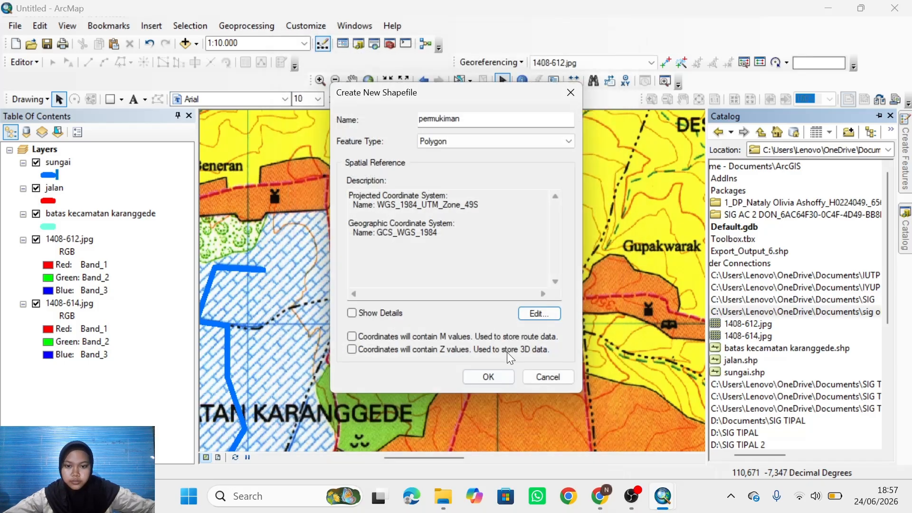
{"action": "left_click", "coordinate": [488, 378]}
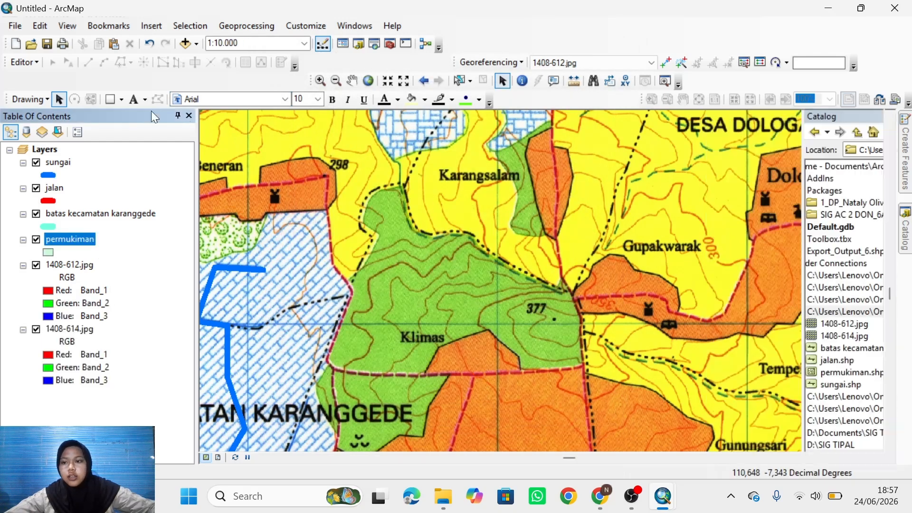
- In a new edit session, digitize a permukiman polygon around the orange settlement area just east of the Karangsalam label
{"action": "left_click", "coordinate": [21, 63]}
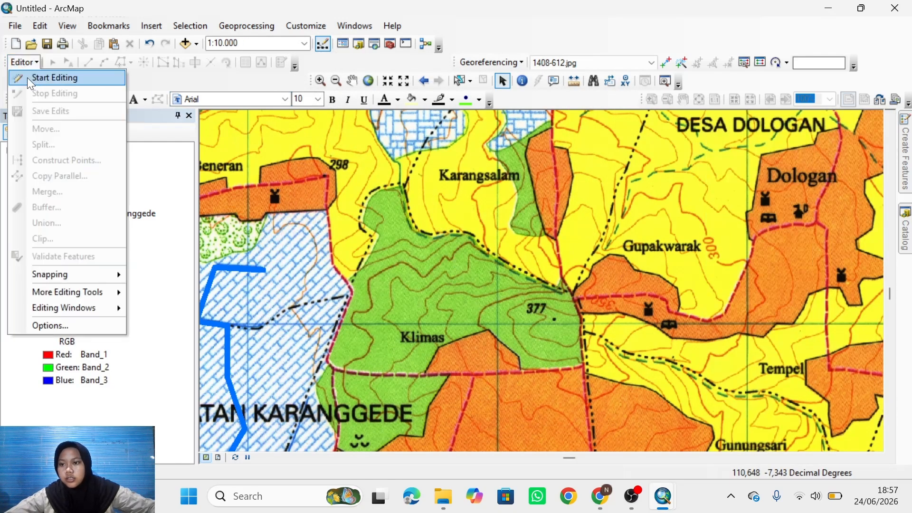
{"action": "left_click", "coordinate": [36, 75]}
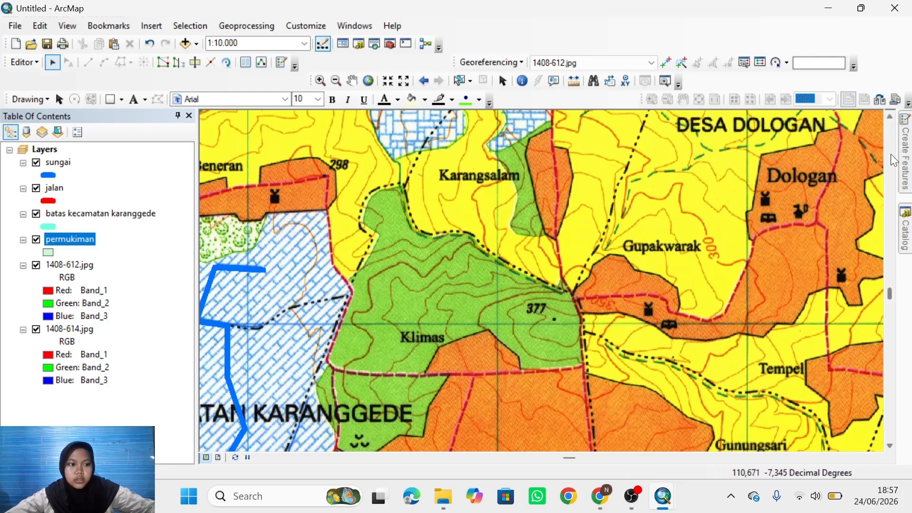
{"action": "left_click", "coordinate": [906, 154]}
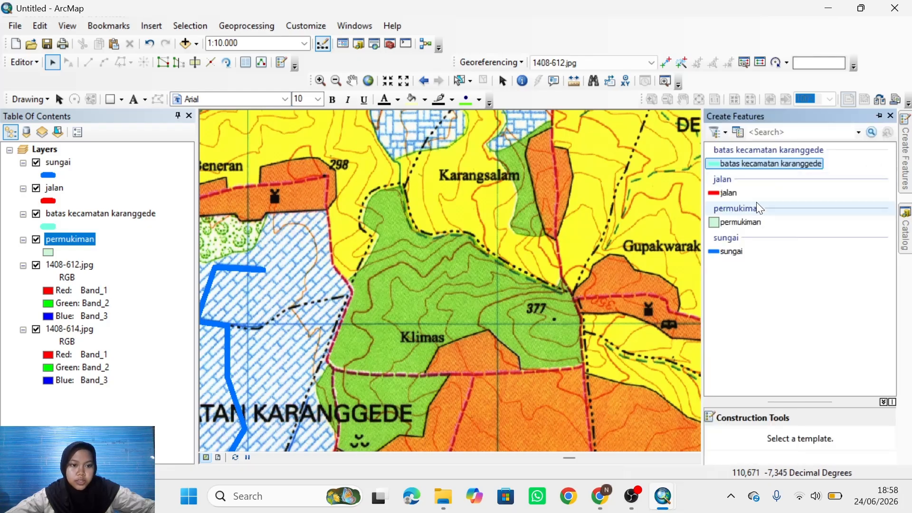
{"action": "left_click", "coordinate": [735, 223]}
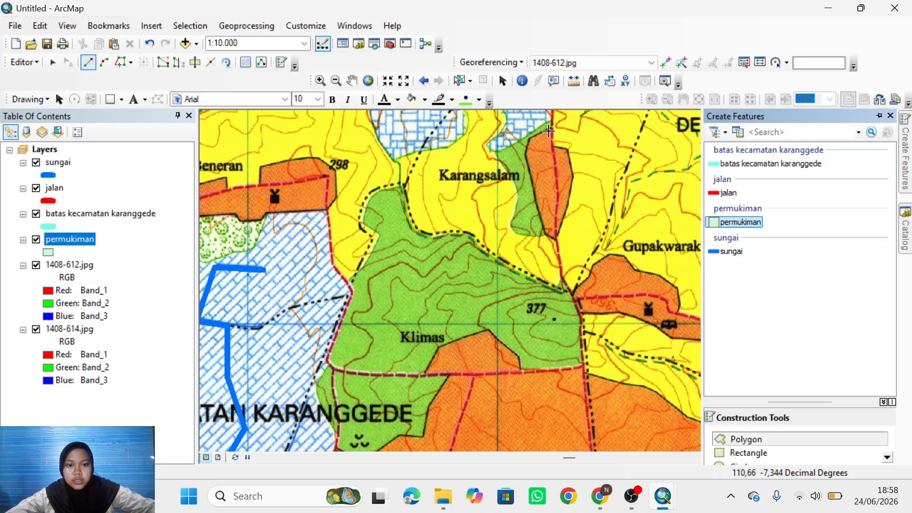
{"action": "left_click", "coordinate": [553, 127]}
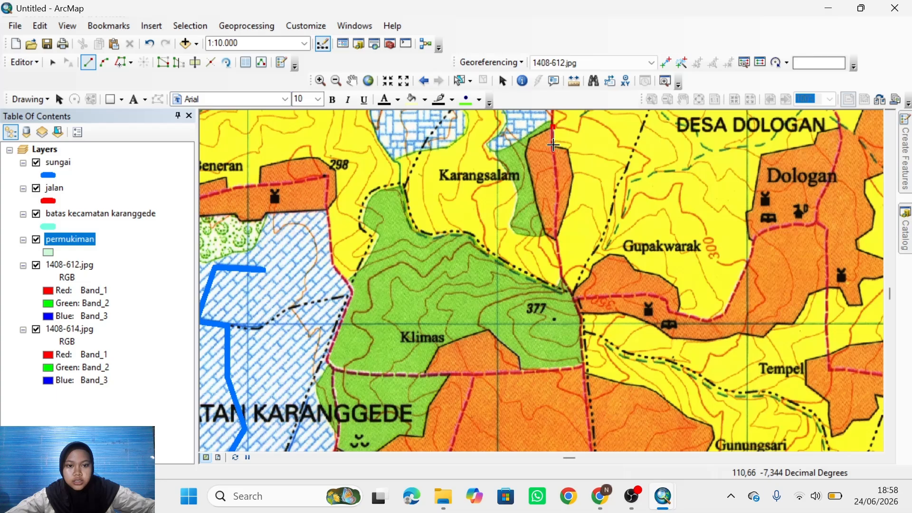
{"action": "left_click", "coordinate": [554, 146]}
{"action": "left_click", "coordinate": [570, 151]}
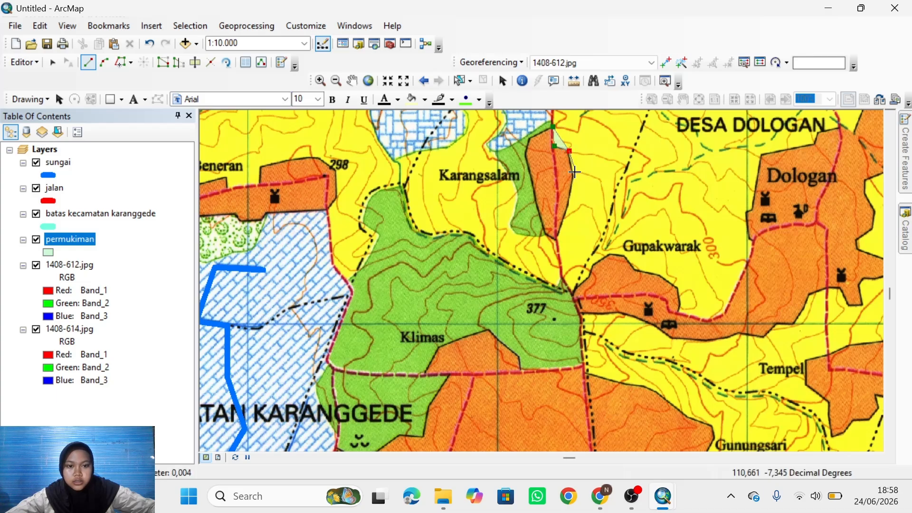
{"action": "left_click", "coordinate": [575, 179]}
{"action": "left_click", "coordinate": [568, 207]}
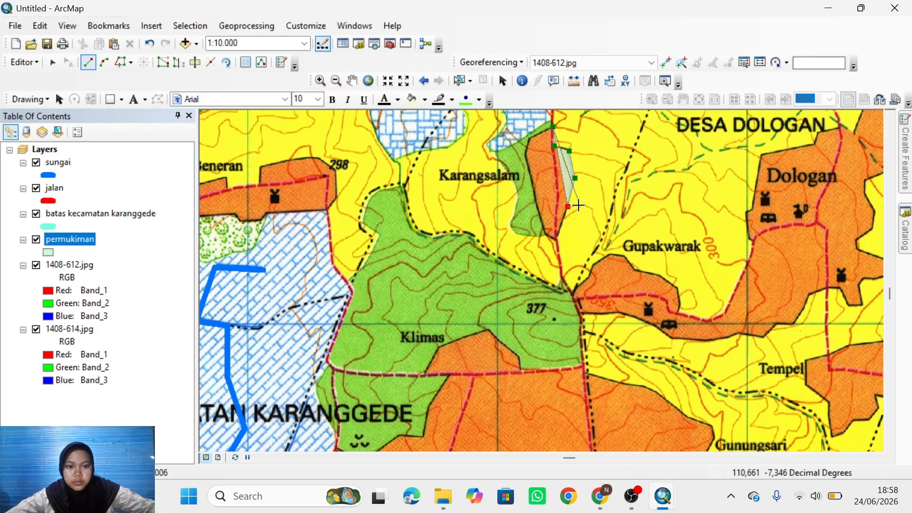
{"action": "left_click", "coordinate": [556, 239]}
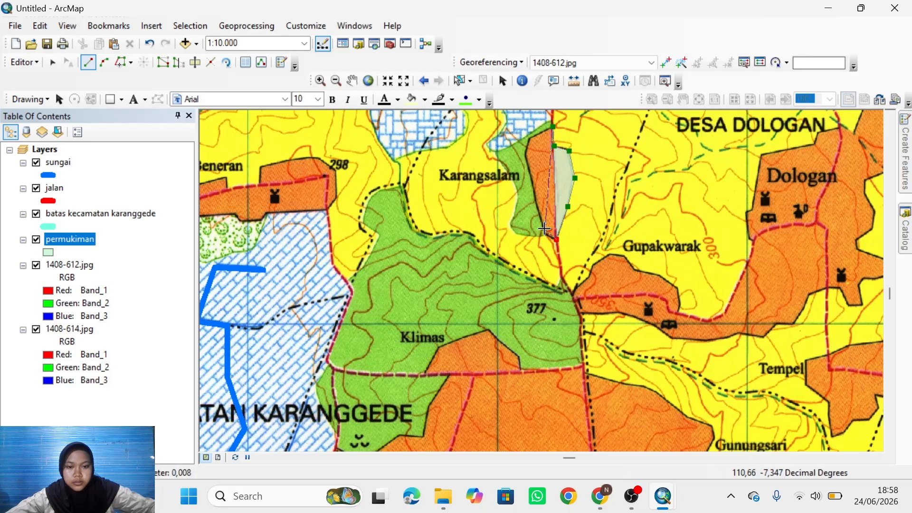
{"action": "left_click", "coordinate": [546, 234]}
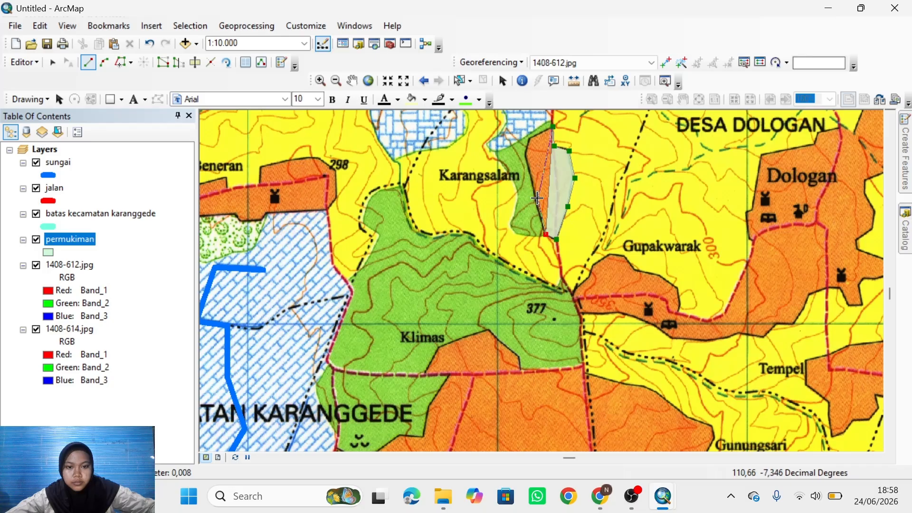
{"action": "left_click", "coordinate": [536, 198]}
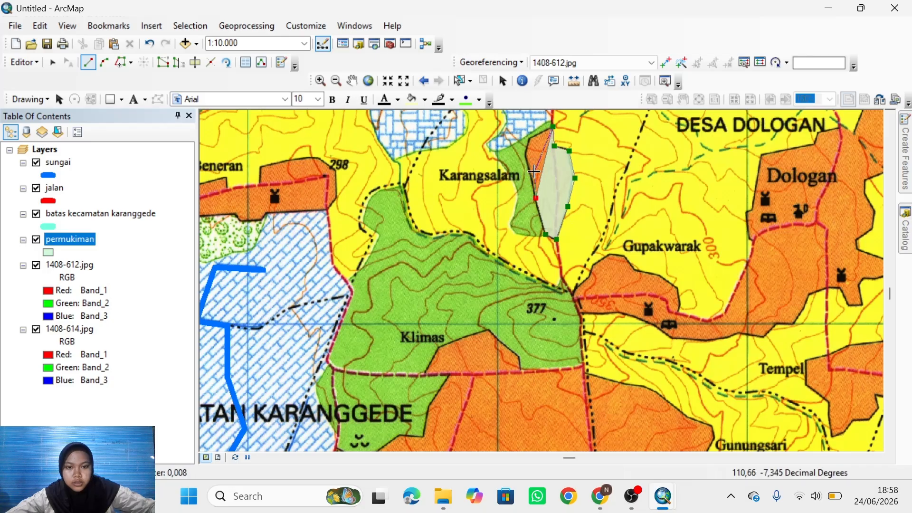
{"action": "left_click", "coordinate": [531, 174]}
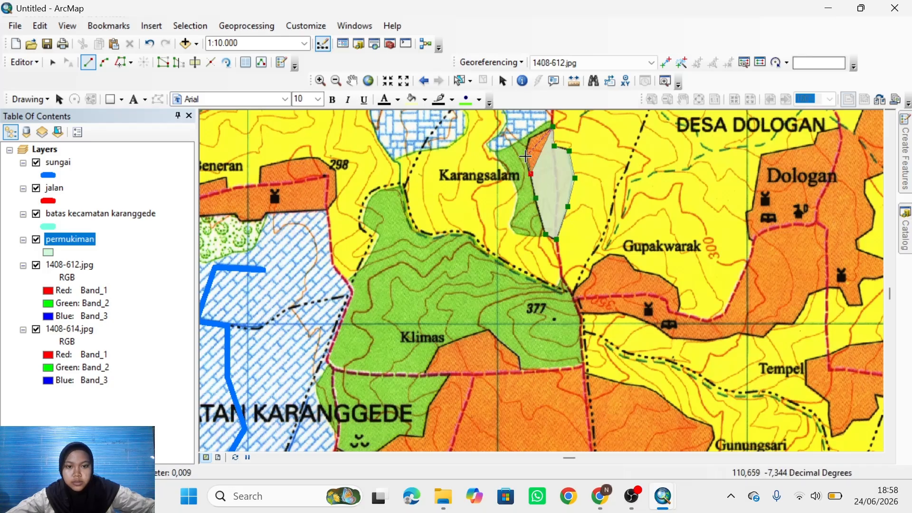
{"action": "left_click", "coordinate": [526, 157]}
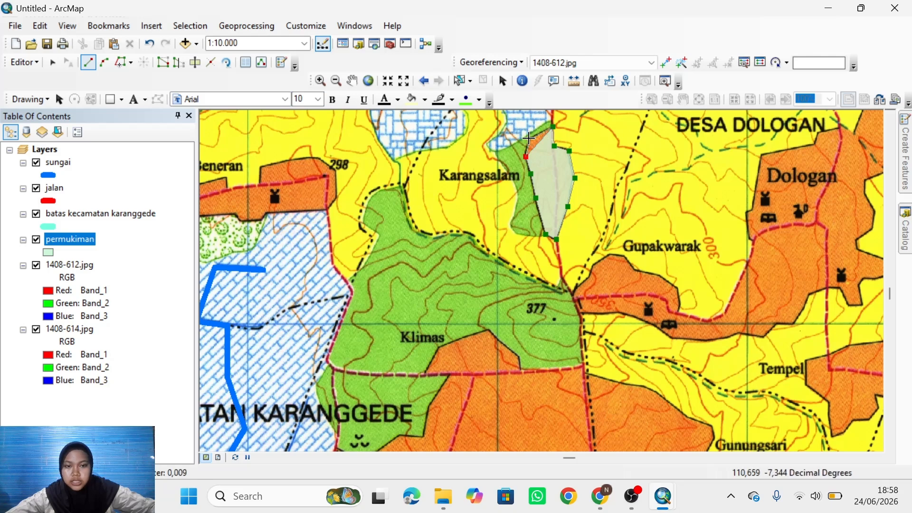
{"action": "left_click", "coordinate": [530, 138]}
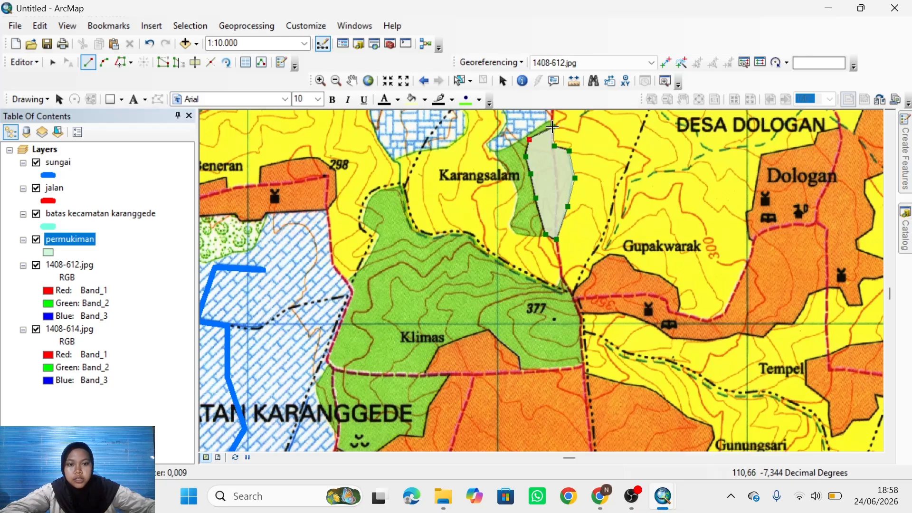
{"action": "left_click", "coordinate": [552, 126]}
{"action": "double_click", "coordinate": [553, 126]}
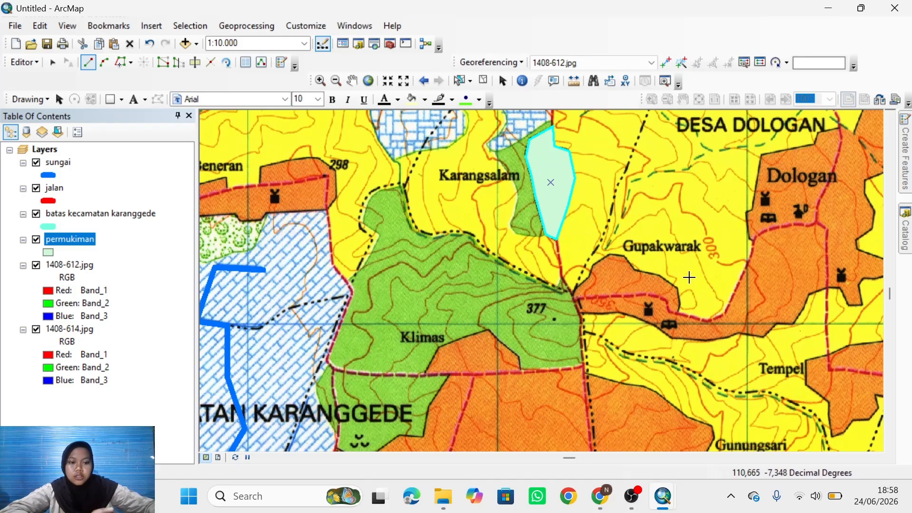
- Save the permukiman edits and stop the edit session
{"action": "left_click", "coordinate": [23, 62]}
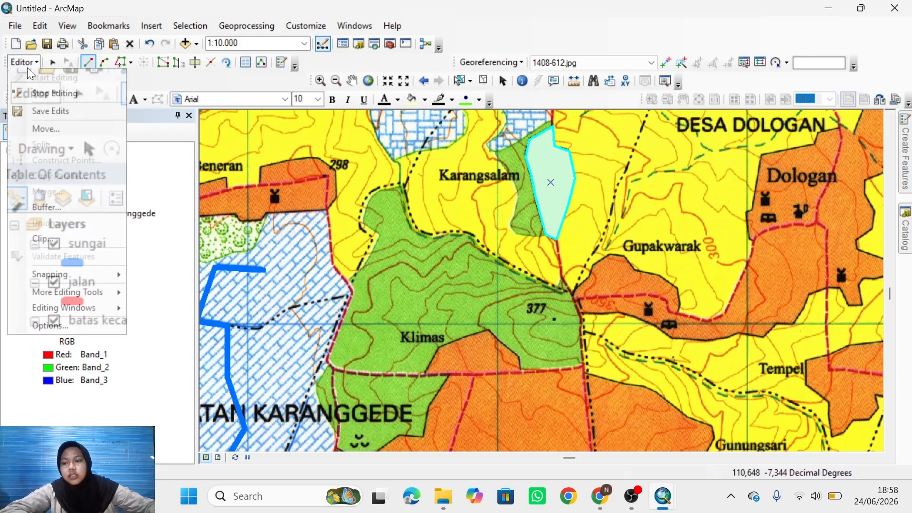
{"action": "left_click", "coordinate": [43, 114]}
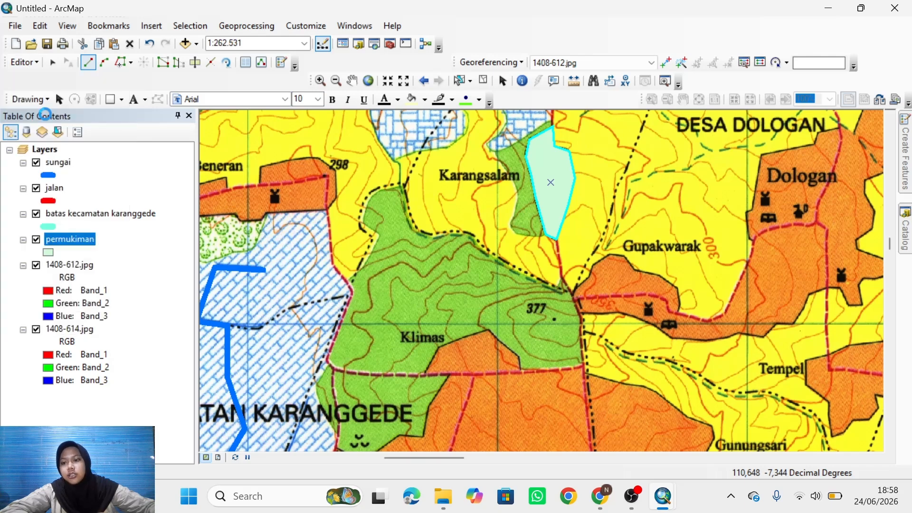
{"action": "left_click", "coordinate": [34, 64]}
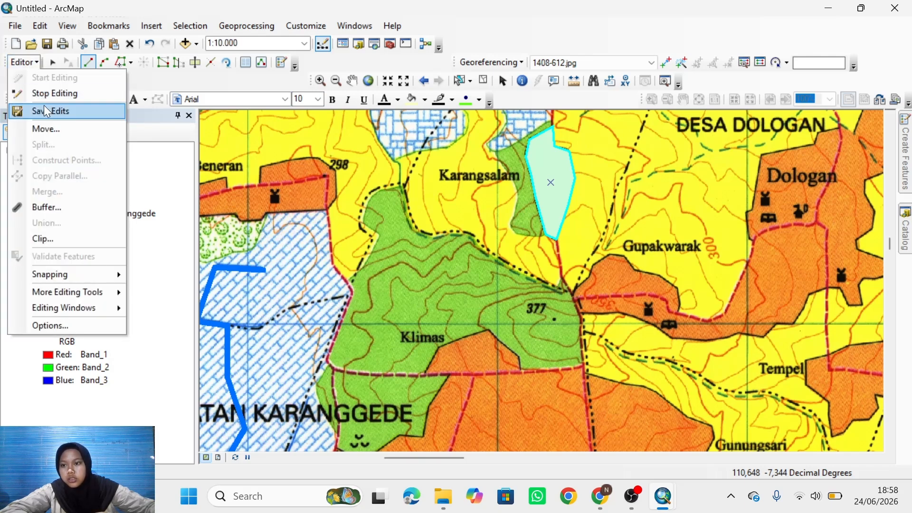
{"action": "left_click", "coordinate": [42, 92]}
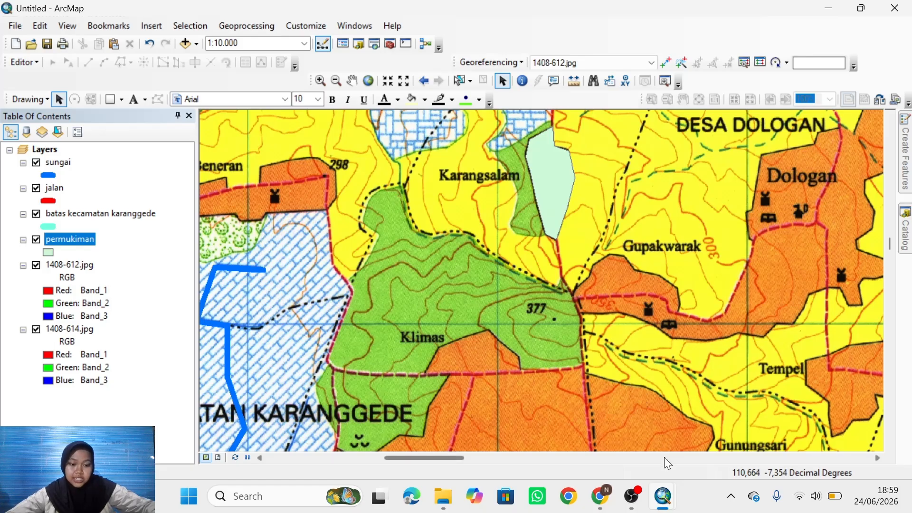
- Switch to the other ArcMap project and examine its completed Karanggede settlement and land-use polygons at several scales
{"action": "mouse_move", "coordinate": [663, 497]}
{"action": "left_click", "coordinate": [634, 442]}
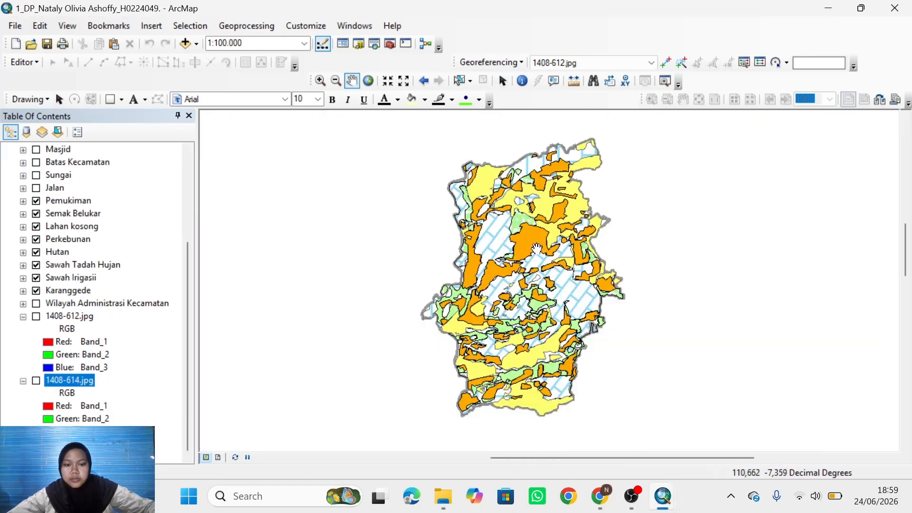
{"action": "scroll", "coordinate": [537, 248], "scroll_direction": "down", "scroll_amount": 2}
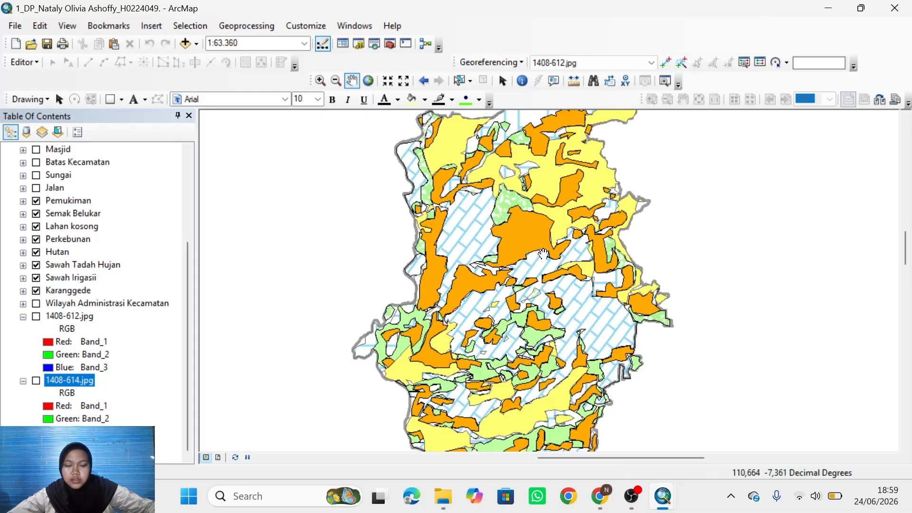
{"action": "scroll", "coordinate": [543, 253], "scroll_direction": "up", "scroll_amount": 1}
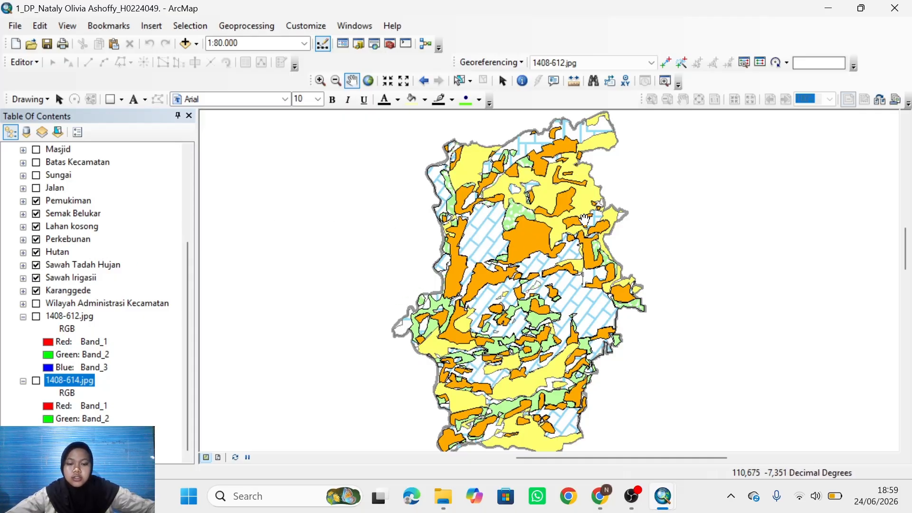
{"action": "scroll", "coordinate": [575, 233], "scroll_direction": "down", "scroll_amount": 2}
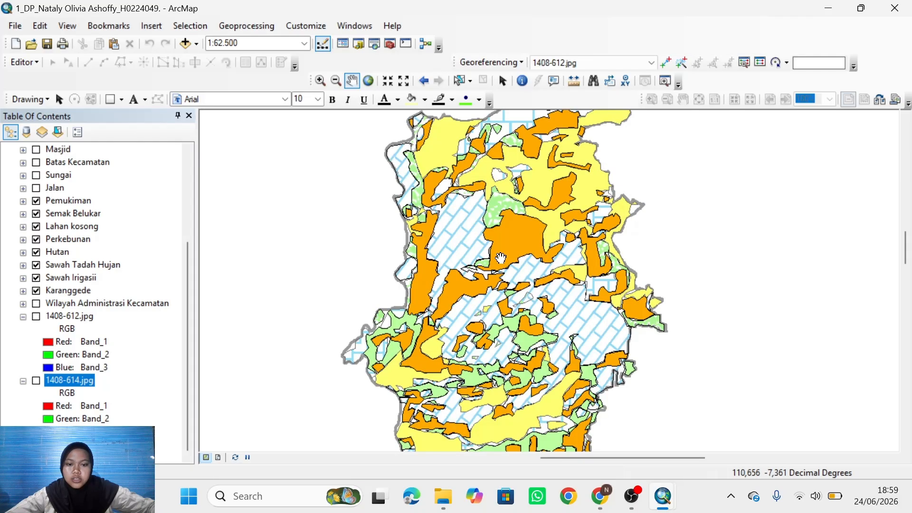
{"action": "scroll", "coordinate": [502, 258], "scroll_direction": "down", "scroll_amount": 2}
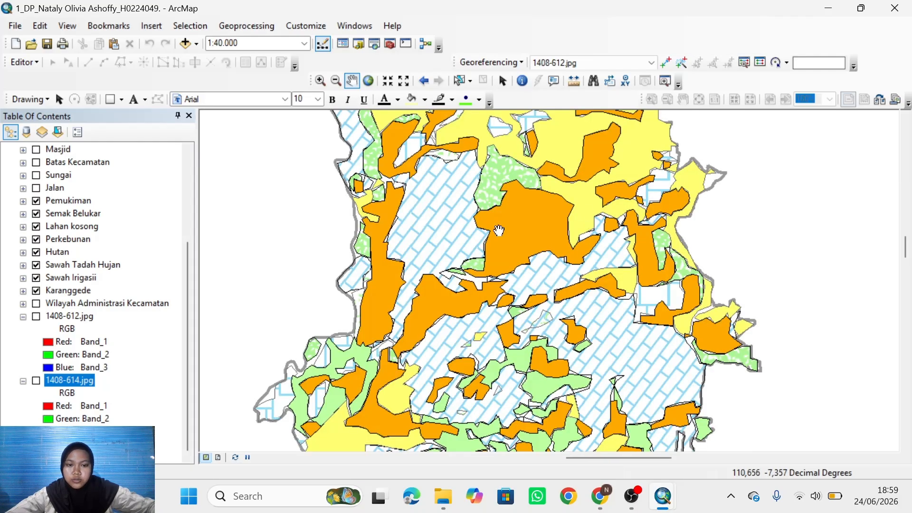
{"action": "scroll", "coordinate": [570, 294], "scroll_direction": "down", "scroll_amount": 1}
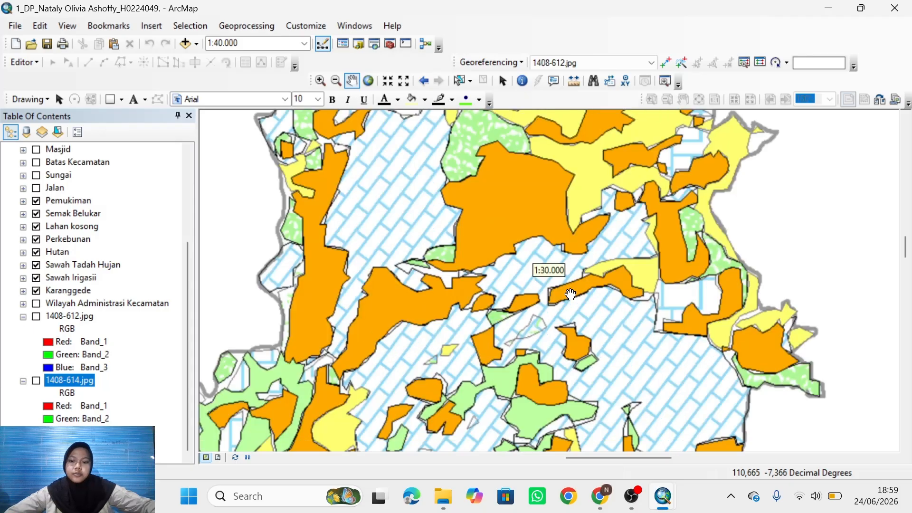
{"action": "scroll", "coordinate": [571, 294], "scroll_direction": "up", "scroll_amount": 3}
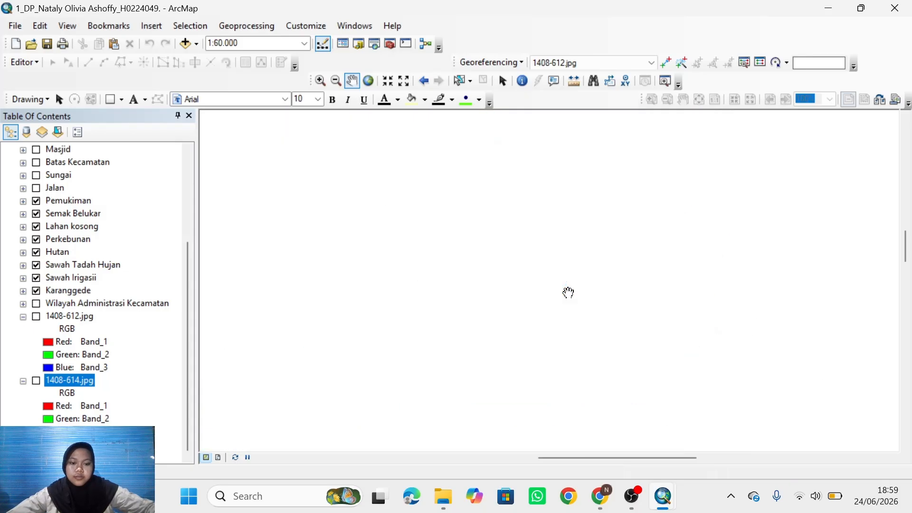
- Switch back to the Untitled ArcMap project and start a new shapefile named sekolahh in the sig olip folder
{"action": "mouse_move", "coordinate": [664, 504]}
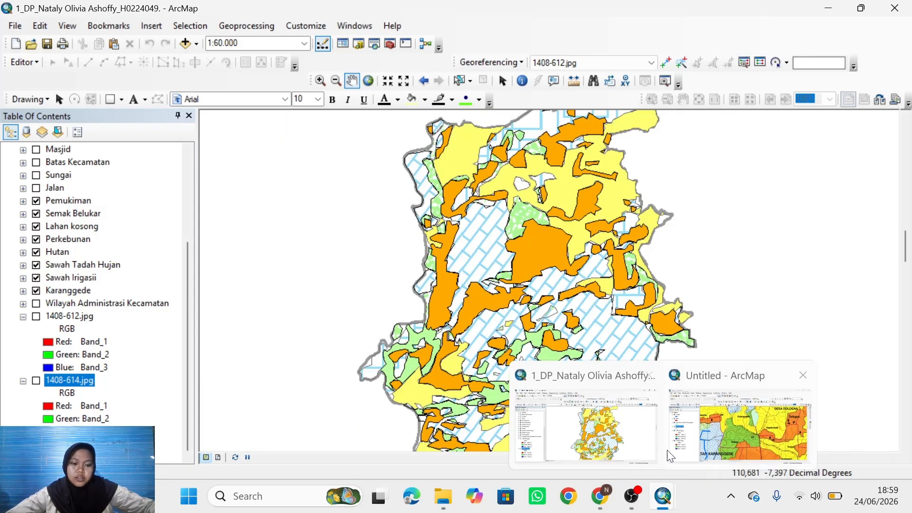
{"action": "left_click", "coordinate": [651, 444]}
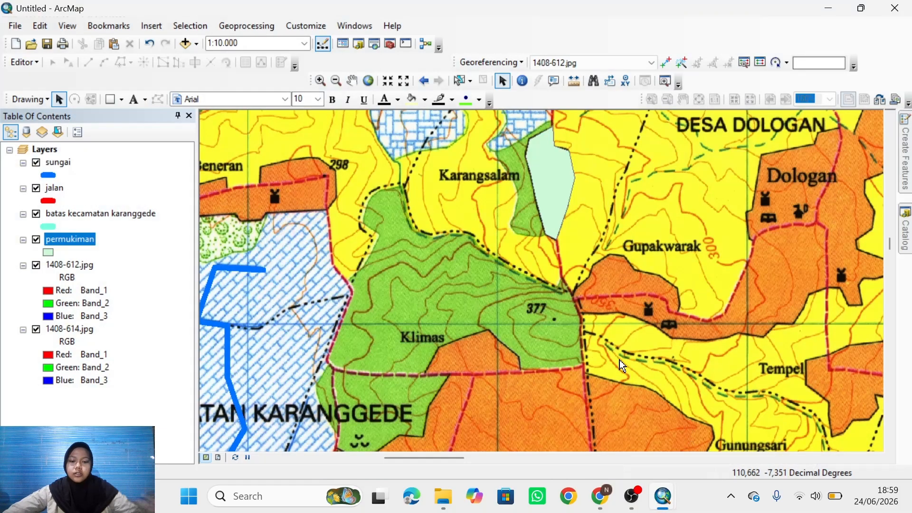
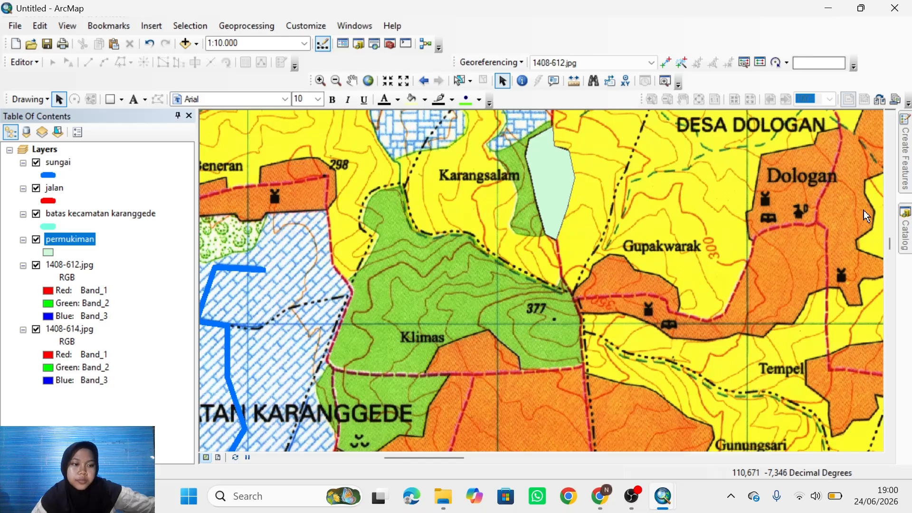
{"action": "left_click", "coordinate": [906, 235]}
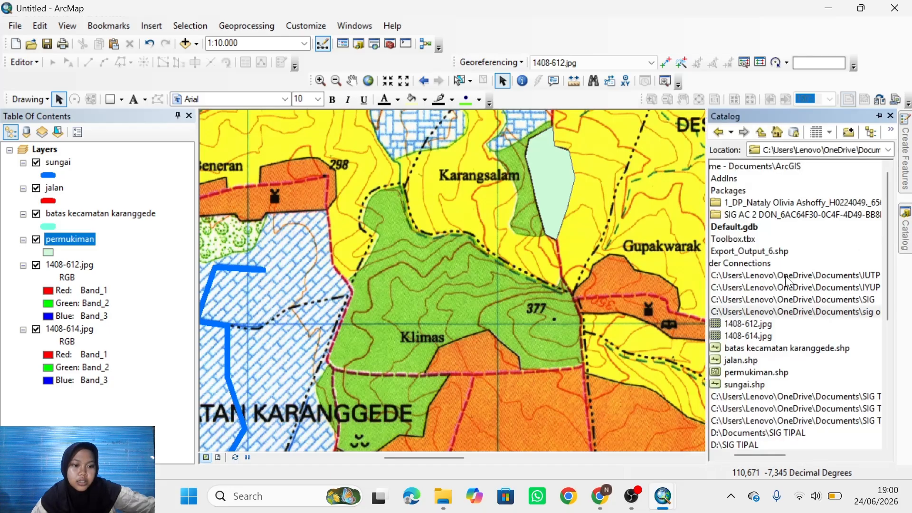
{"action": "right_click", "coordinate": [758, 312]}
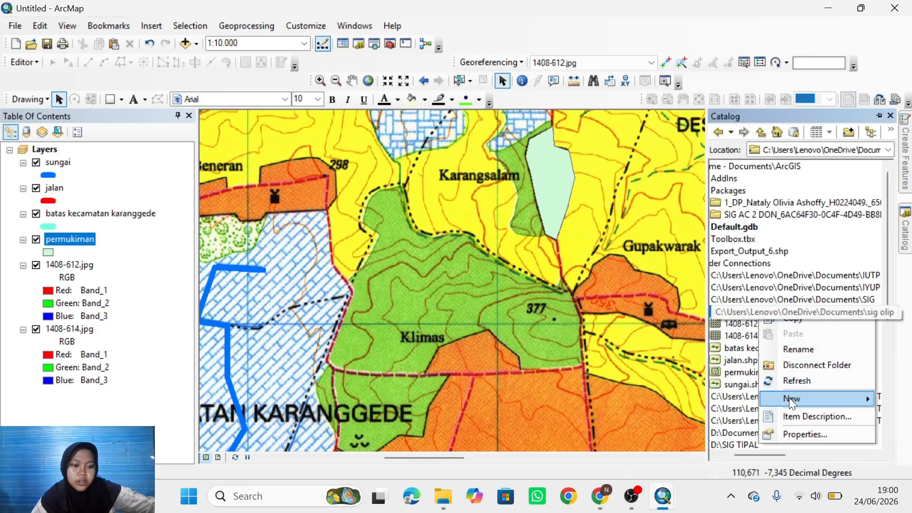
{"action": "mouse_move", "coordinate": [791, 401]}
{"action": "left_click", "coordinate": [645, 354]}
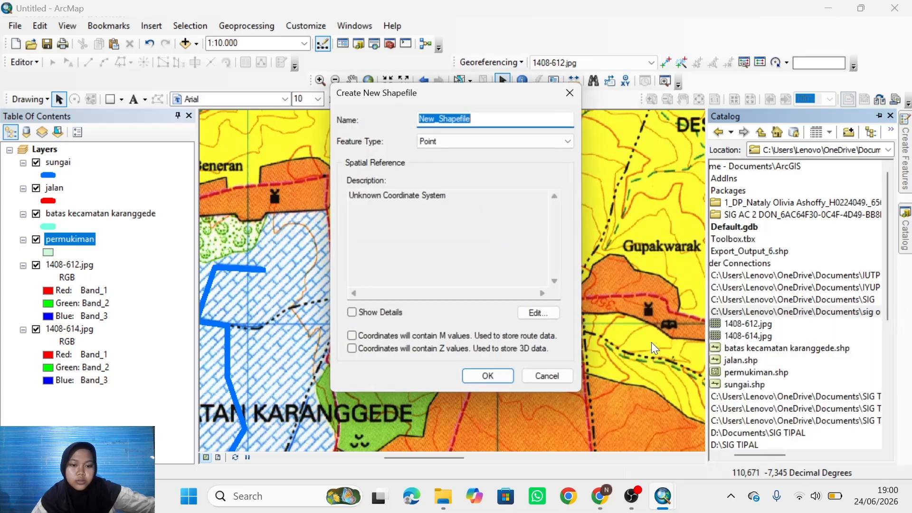
{"action": "type", "text": "se"}
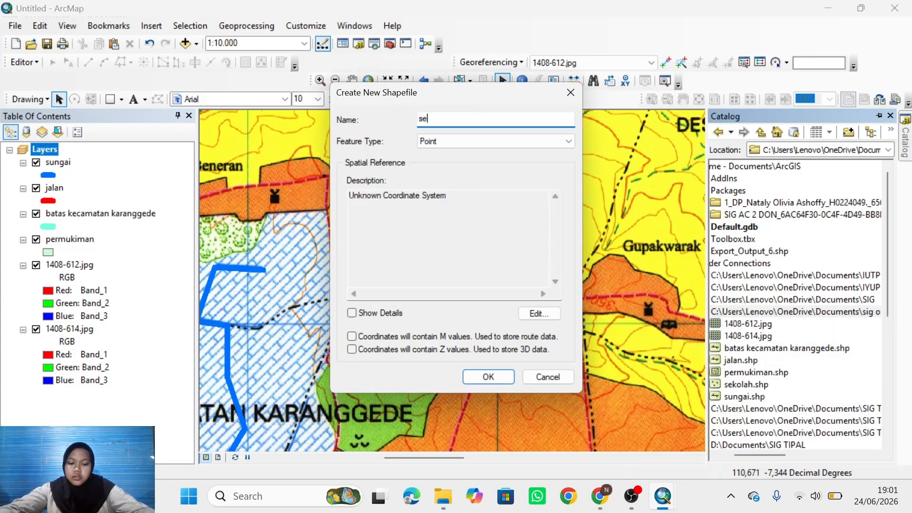
{"action": "type", "text": "kolahh"}
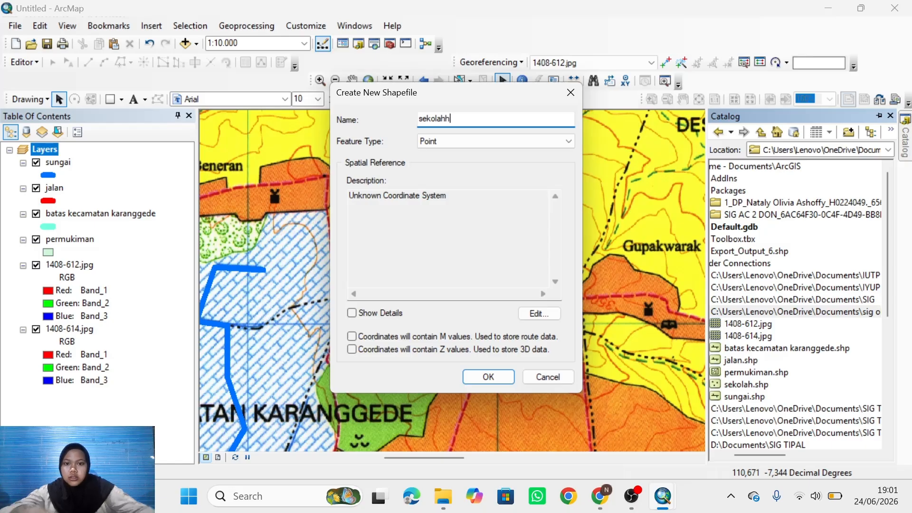
- Create the new shapefile as a Point feature type with the WGS_1984_UTM_Zone_49S coordinate system
{"action": "left_click", "coordinate": [483, 147]}
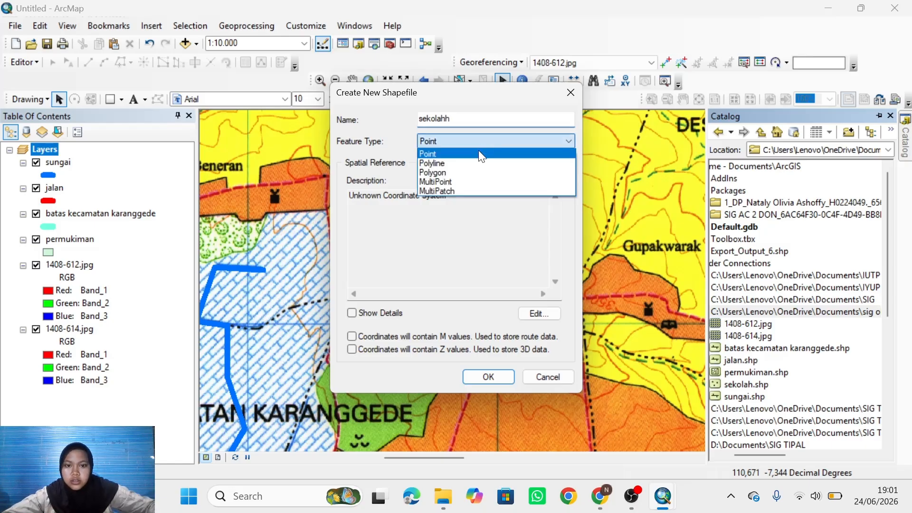
{"action": "left_click", "coordinate": [452, 162]}
{"action": "left_click", "coordinate": [537, 313]}
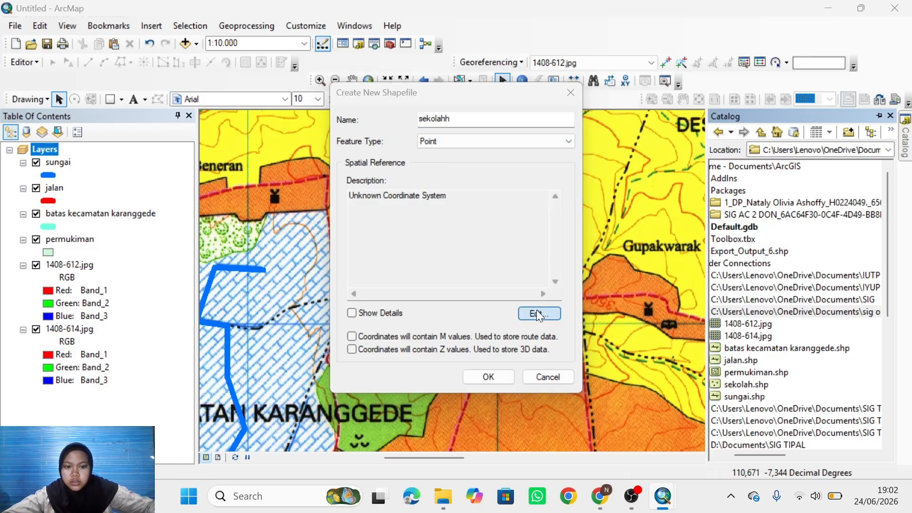
{"action": "left_click", "coordinate": [394, 161]}
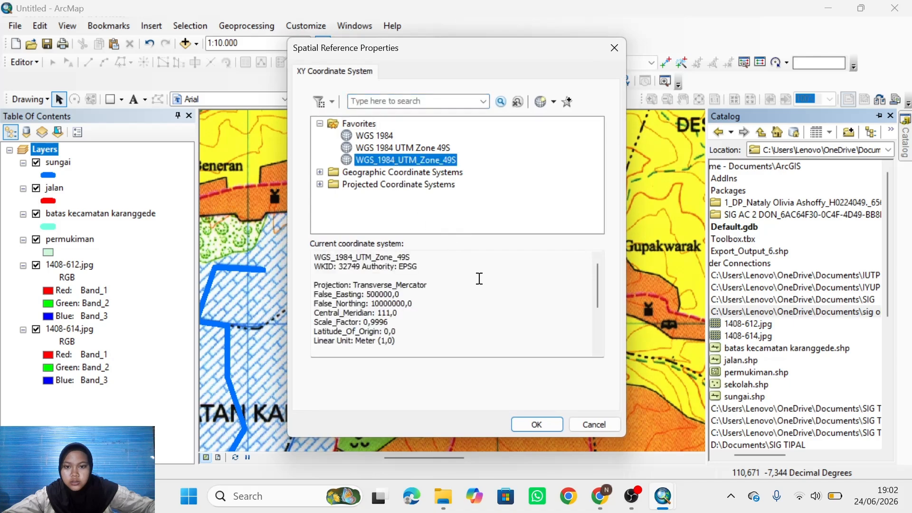
{"action": "left_click", "coordinate": [537, 423]}
{"action": "left_click", "coordinate": [489, 377]}
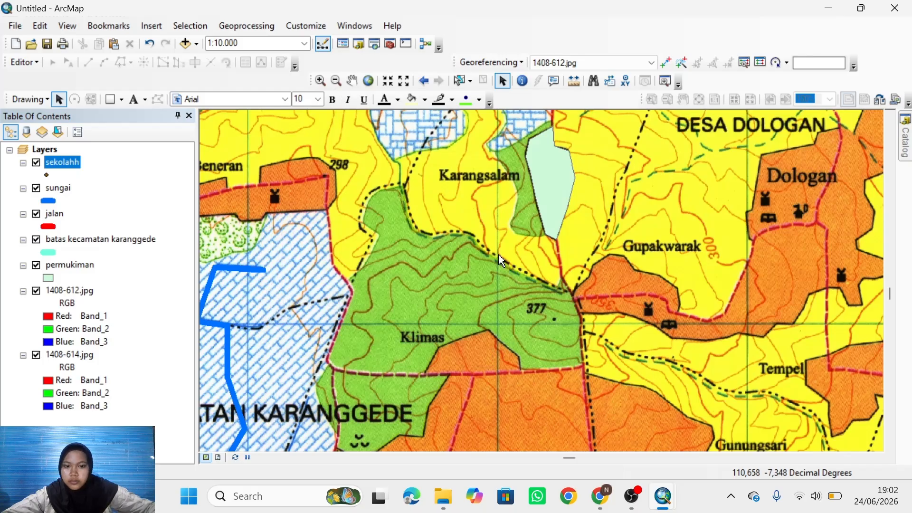
- Start an edit session and place a sekolahh point on the school symbol south of the Gupakwarak label
{"action": "left_click", "coordinate": [24, 62]}
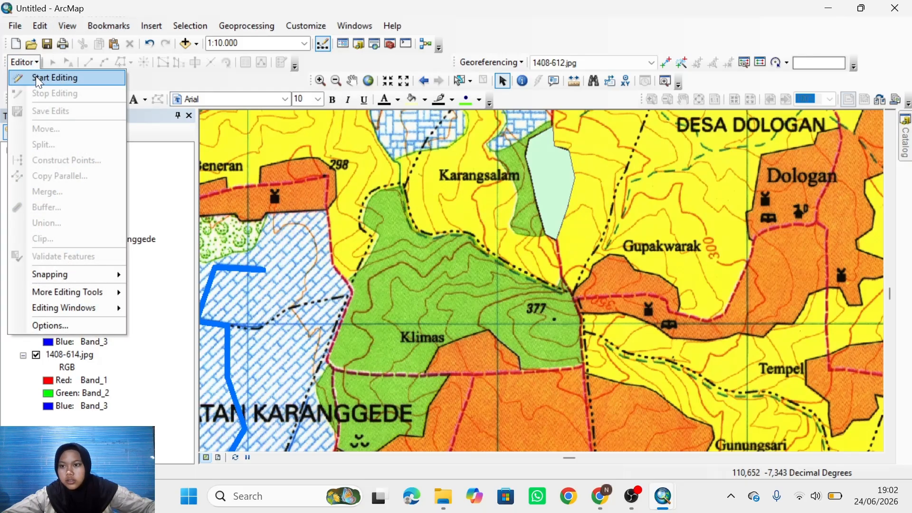
{"action": "left_click", "coordinate": [40, 78]}
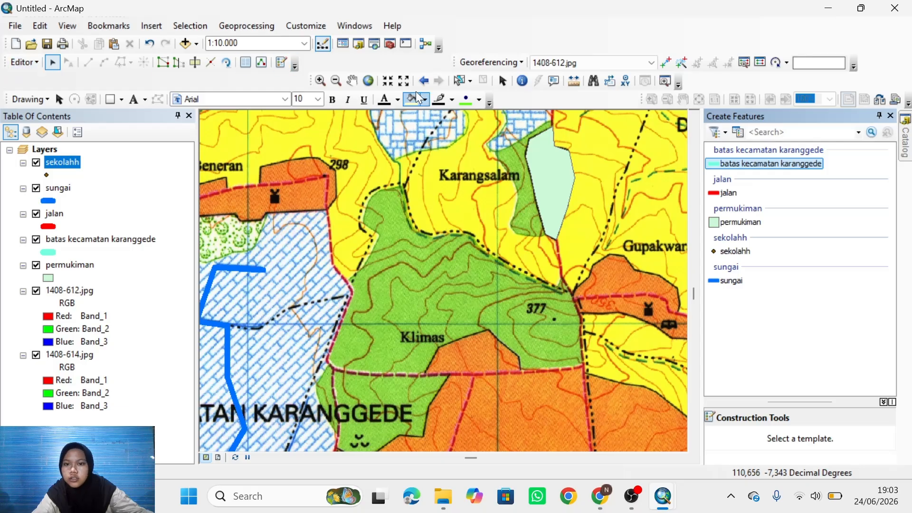
{"action": "left_click", "coordinate": [880, 118]}
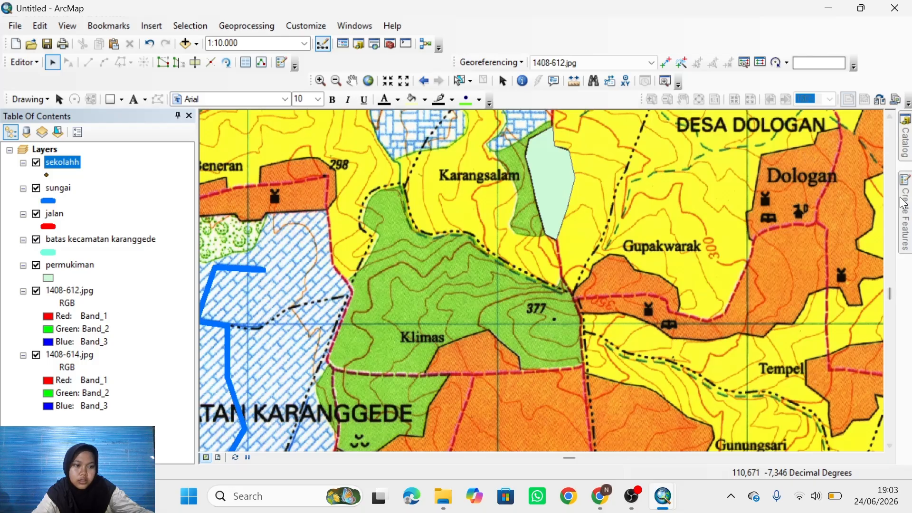
{"action": "mouse_move", "coordinate": [908, 203]}
{"action": "left_click", "coordinate": [734, 252]}
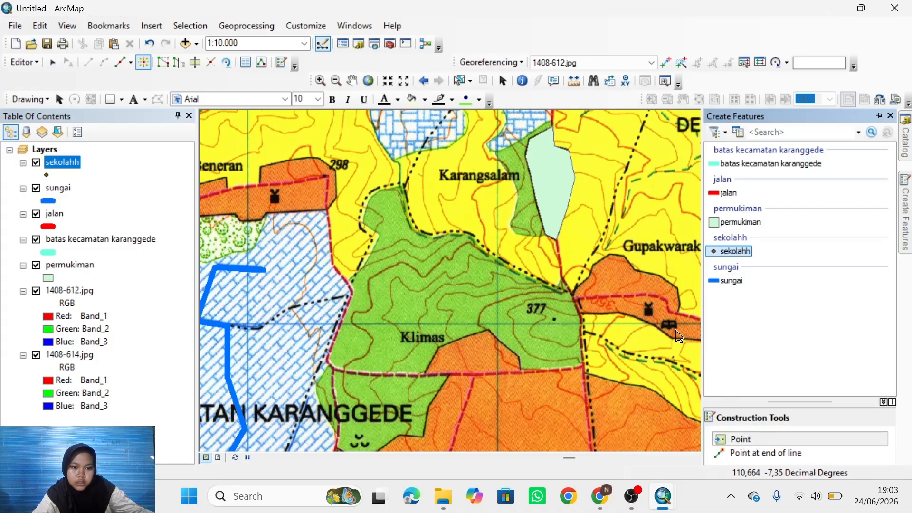
{"action": "left_click", "coordinate": [670, 326]}
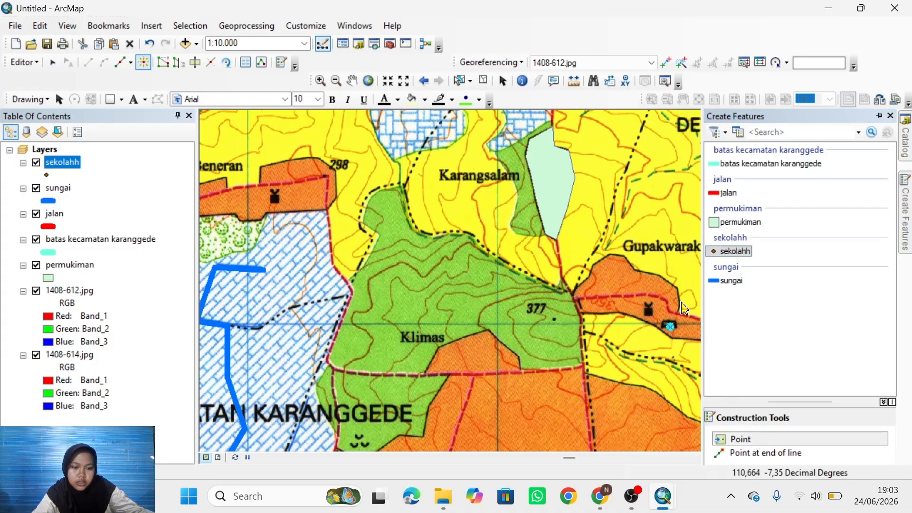
- Place more sekolahh points on the school symbols at Dologan and in the settlements west and northwest of Beneran
{"action": "left_click", "coordinate": [880, 117]}
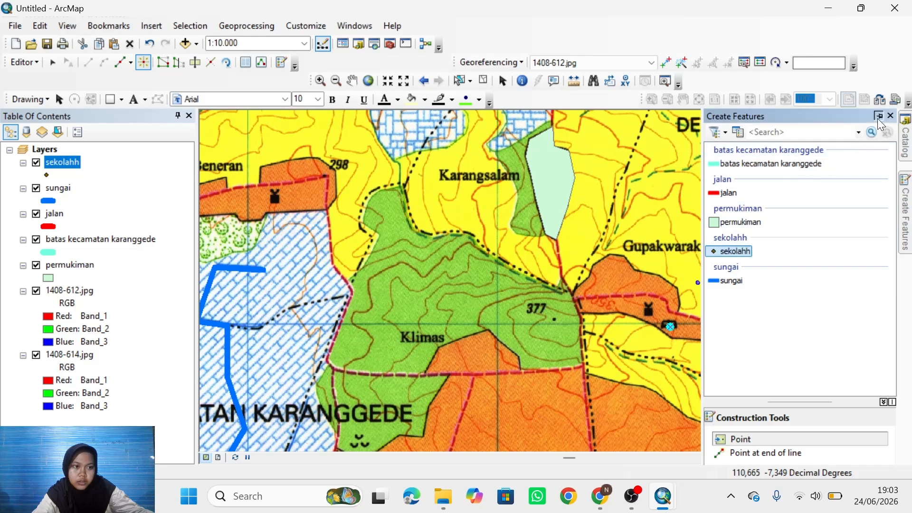
{"action": "left_click", "coordinate": [879, 117]}
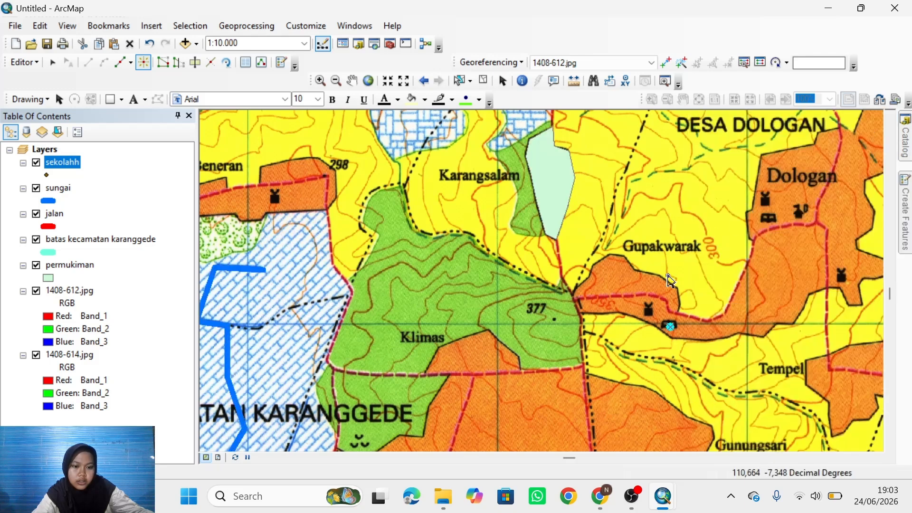
{"action": "left_click", "coordinate": [769, 218]}
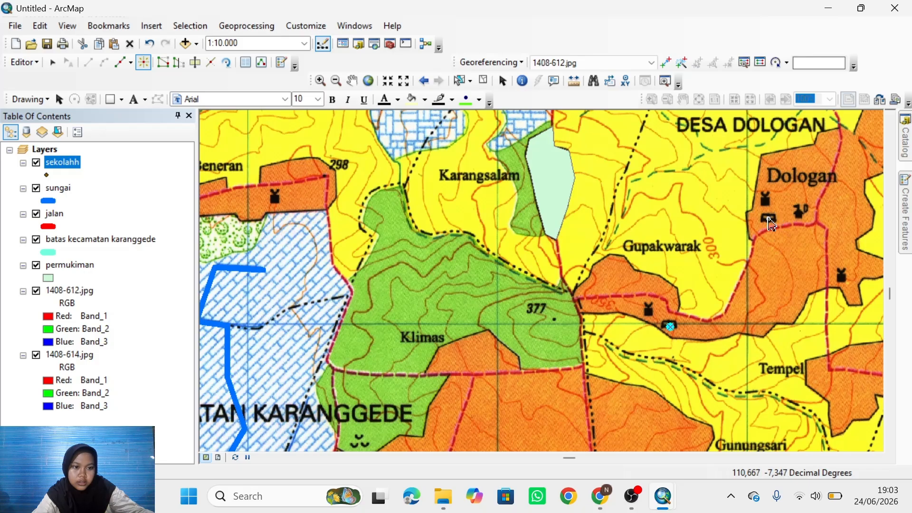
{"action": "scroll", "coordinate": [696, 311], "scroll_direction": "up", "scroll_amount": 2}
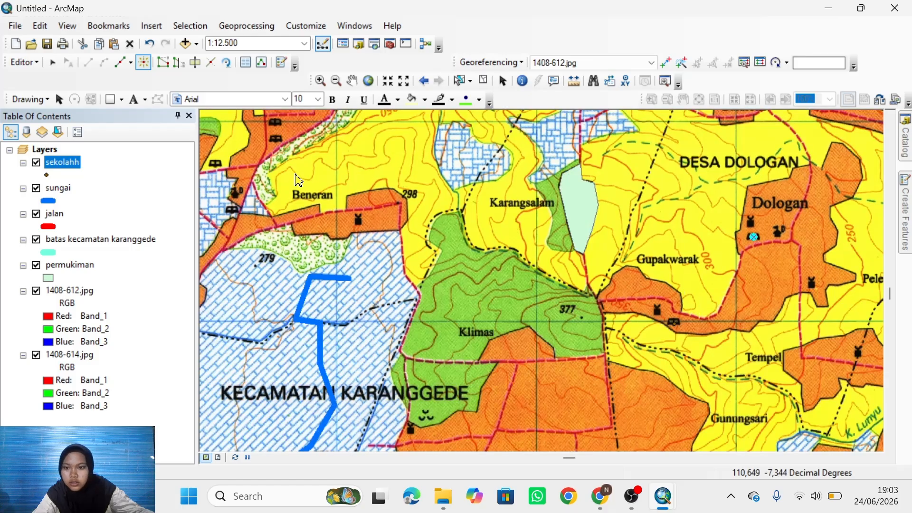
{"action": "left_click", "coordinate": [233, 210]}
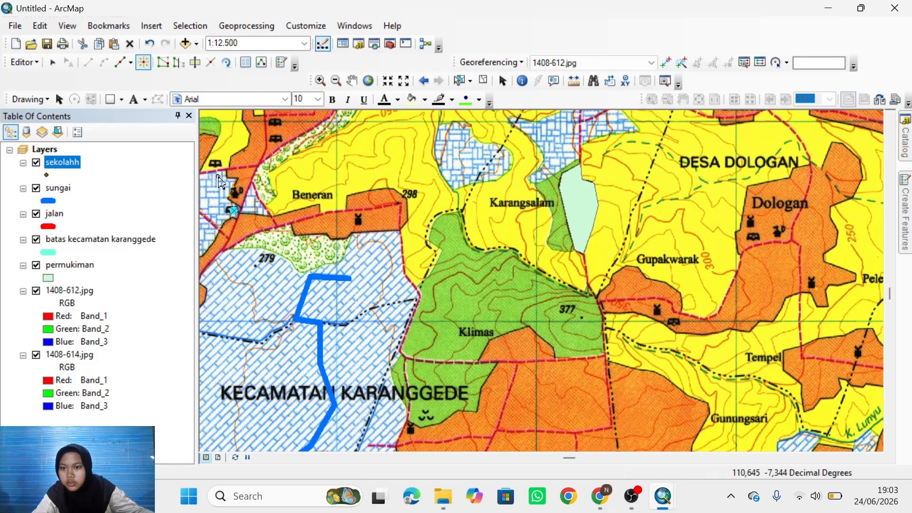
{"action": "left_click", "coordinate": [276, 139]}
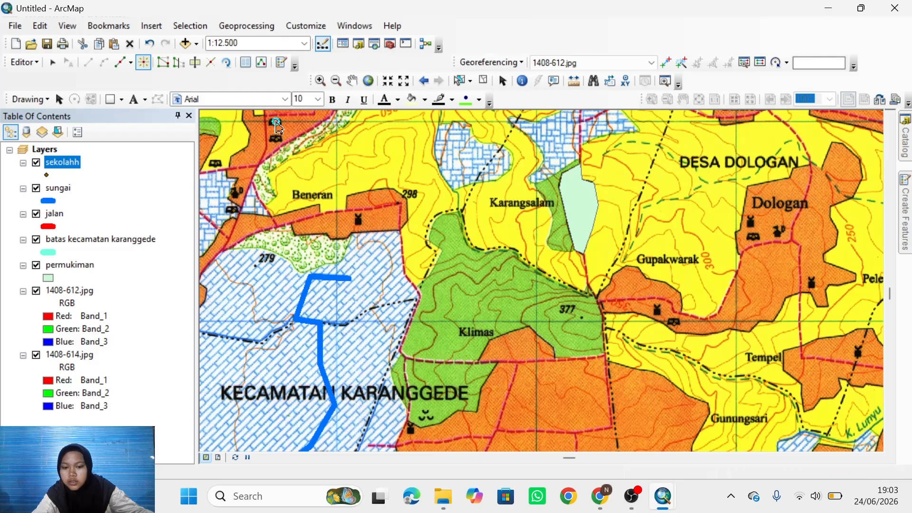
{"action": "left_click", "coordinate": [275, 122]}
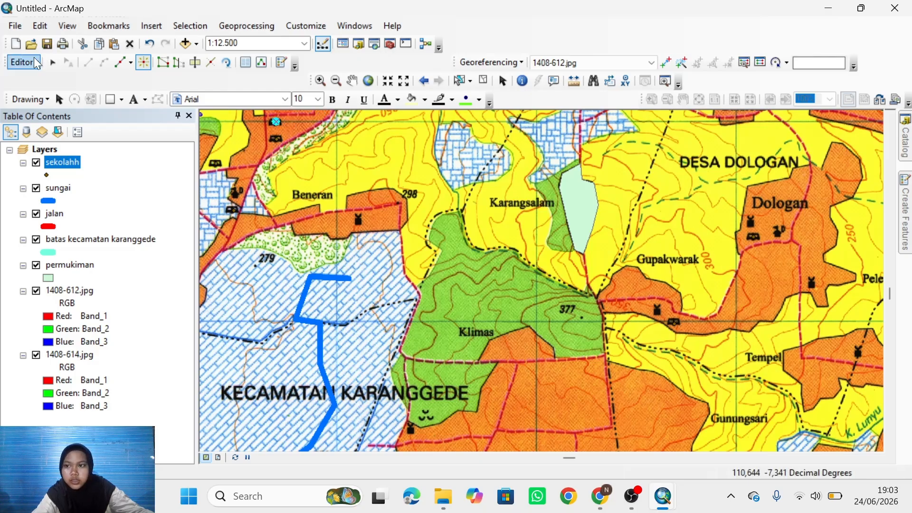
- Save the sekolahh edits and stop the edit session
{"action": "left_click", "coordinate": [35, 61]}
{"action": "left_click", "coordinate": [59, 110]}
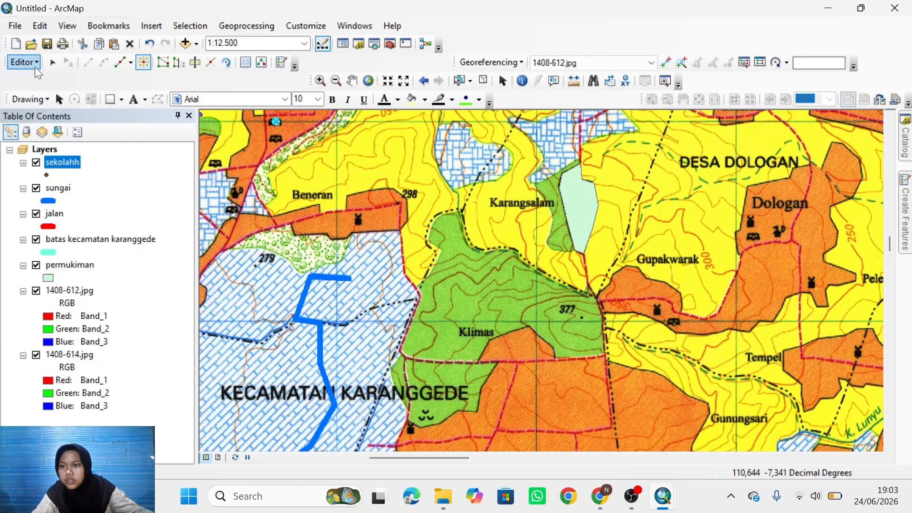
{"action": "left_click", "coordinate": [31, 61]}
{"action": "left_click", "coordinate": [66, 94]}
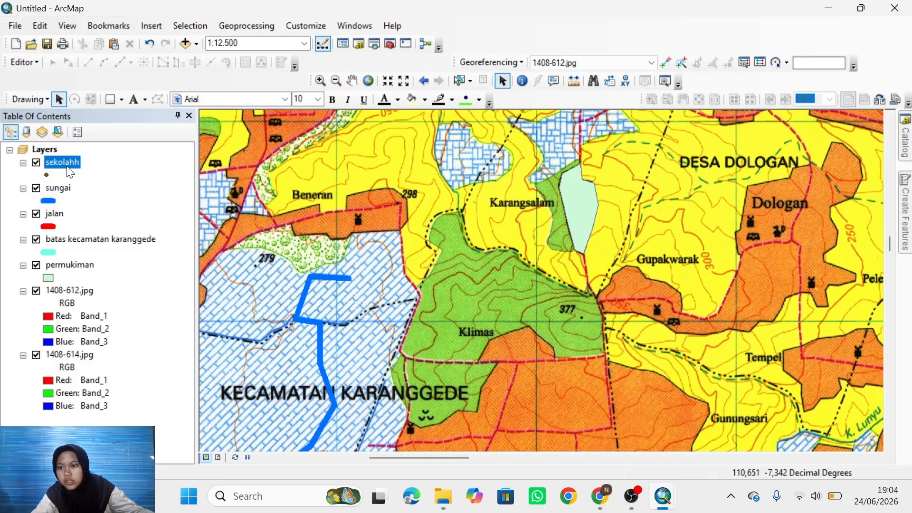
- Change the sekolahh layer's point symbol to size 8 with a light blue color
{"action": "left_click", "coordinate": [46, 175]}
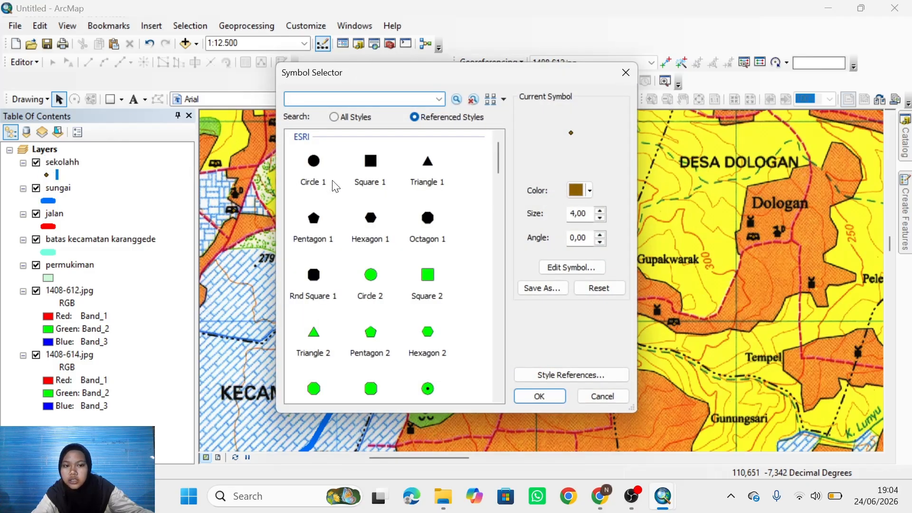
{"action": "left_click", "coordinate": [599, 211]}
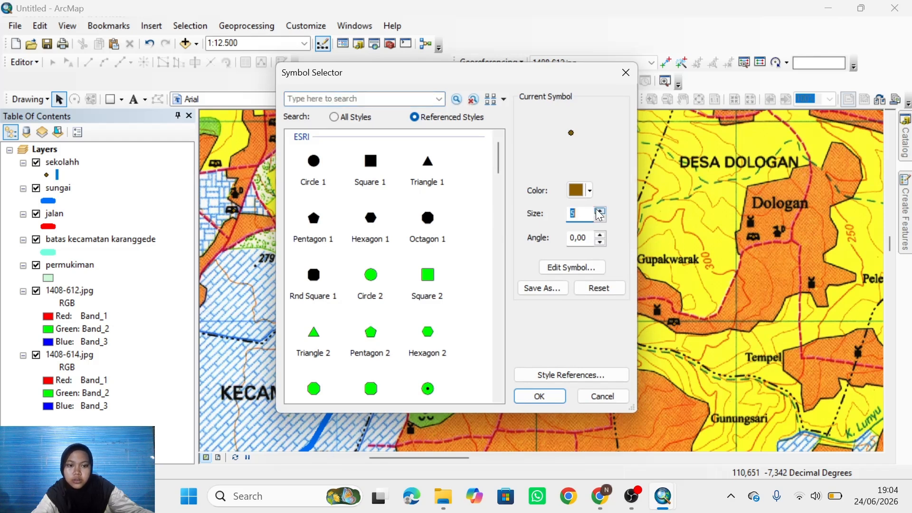
{"action": "left_click", "coordinate": [598, 211]}
{"action": "left_click", "coordinate": [599, 210]}
{"action": "left_click", "coordinate": [599, 211]}
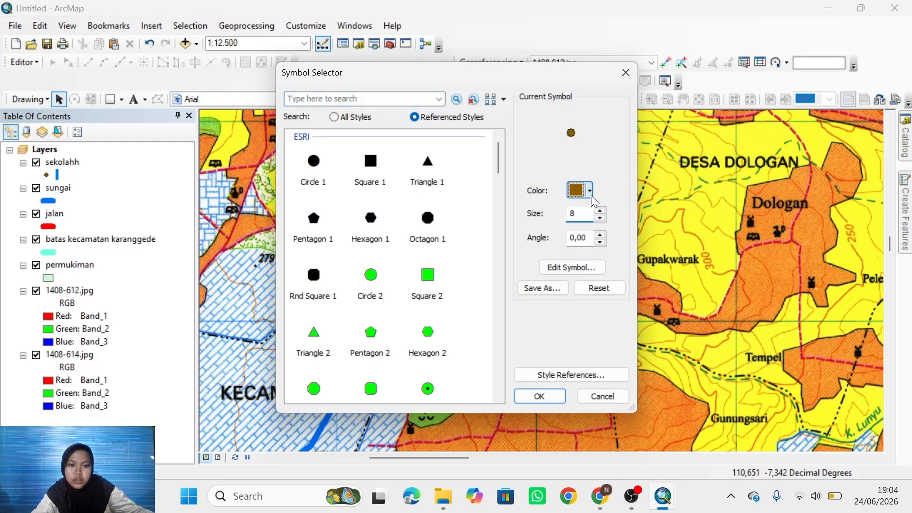
{"action": "left_click", "coordinate": [590, 192]}
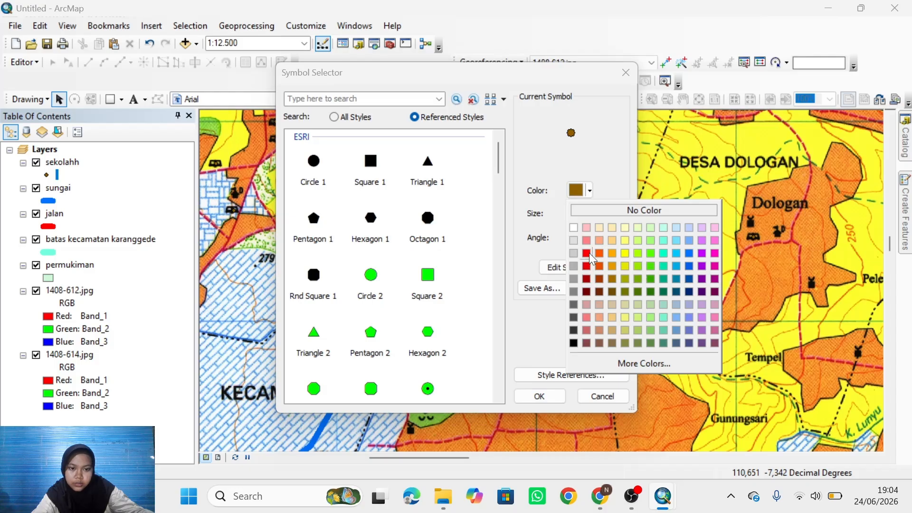
{"action": "left_click", "coordinate": [676, 253]}
{"action": "left_click", "coordinate": [545, 397]}
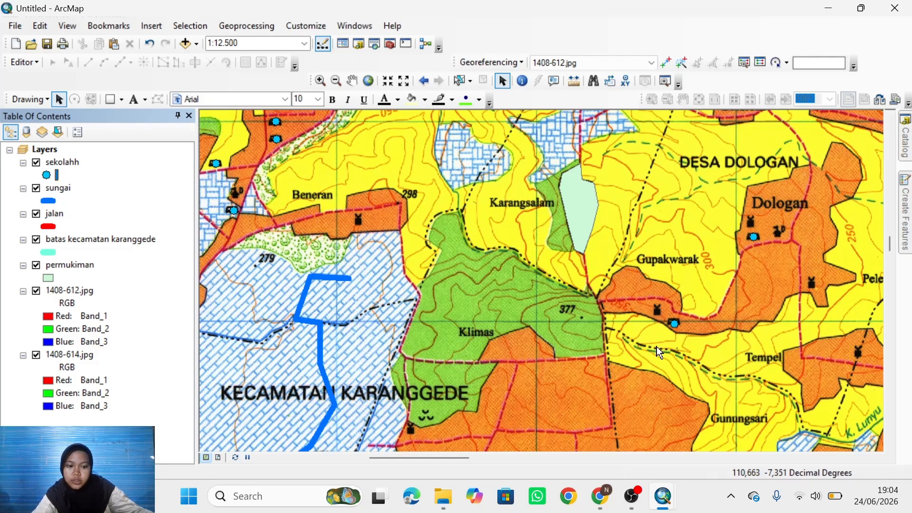
- Switch to the finished Karanggede map document and turn on its Batas Kecamatan, Masjid, Gereja and Sekolah layers
{"action": "mouse_move", "coordinate": [663, 507]}
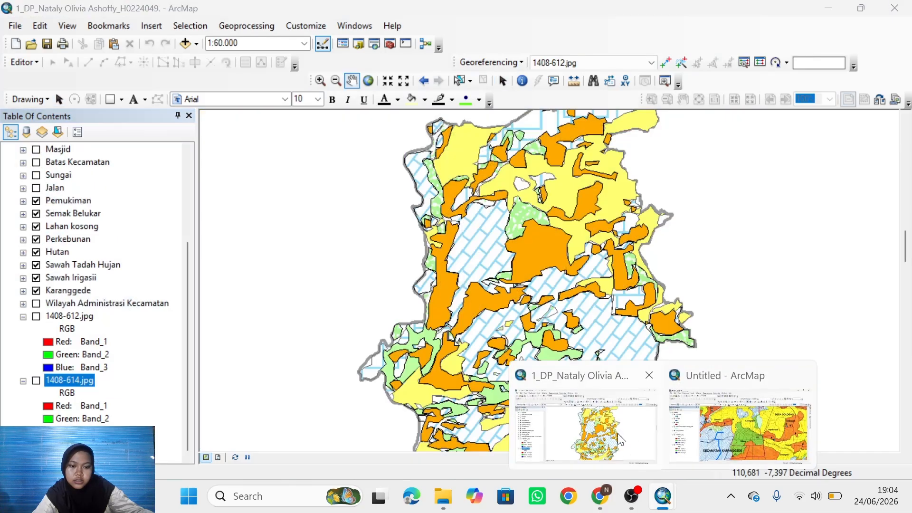
{"action": "left_click", "coordinate": [618, 434]}
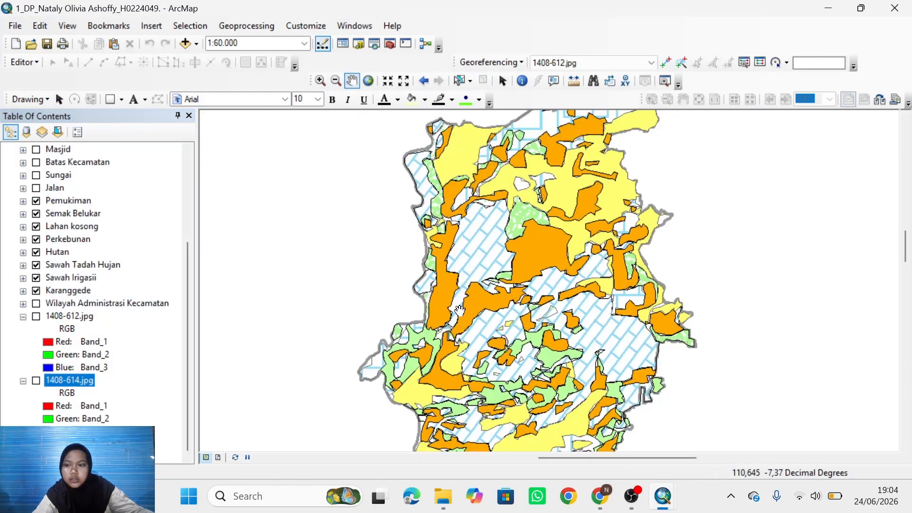
{"action": "scroll", "coordinate": [100, 216], "scroll_direction": "up", "scroll_amount": 2}
{"action": "scroll", "coordinate": [98, 216], "scroll_direction": "up", "scroll_amount": 2}
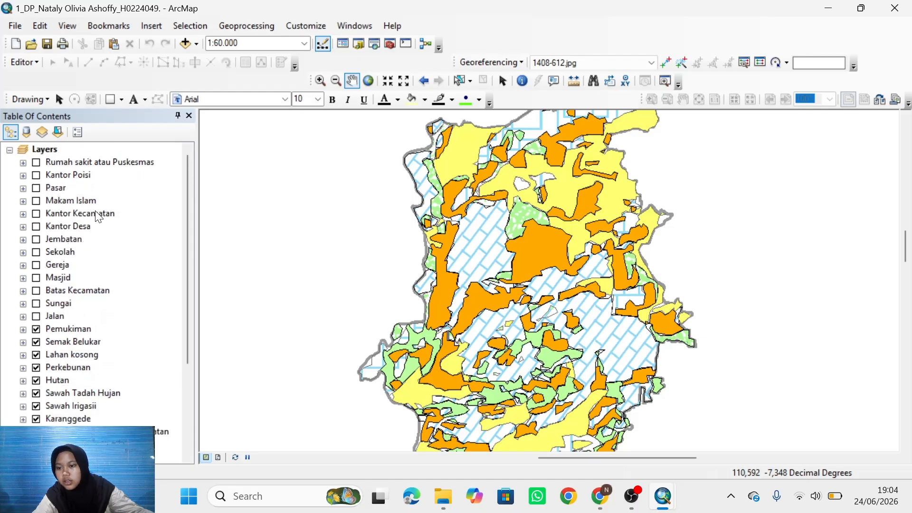
{"action": "left_click", "coordinate": [36, 290]}
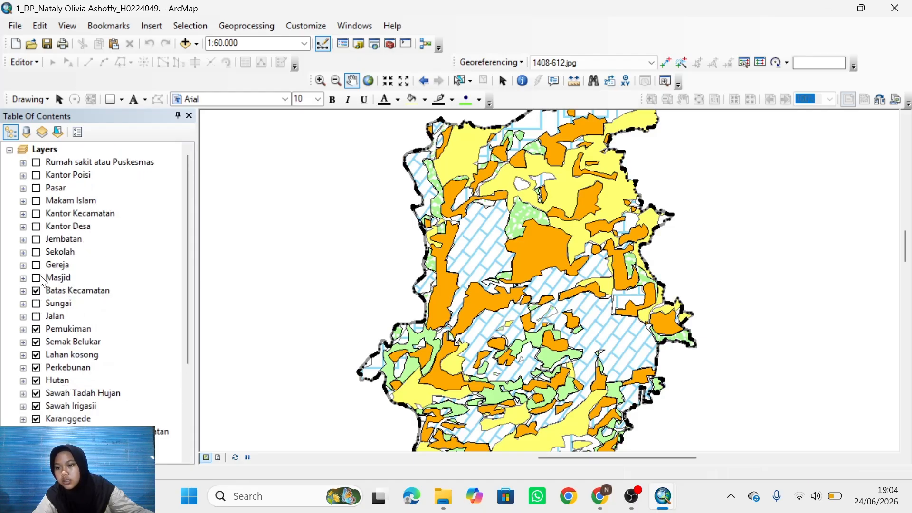
{"action": "left_click", "coordinate": [36, 278]}
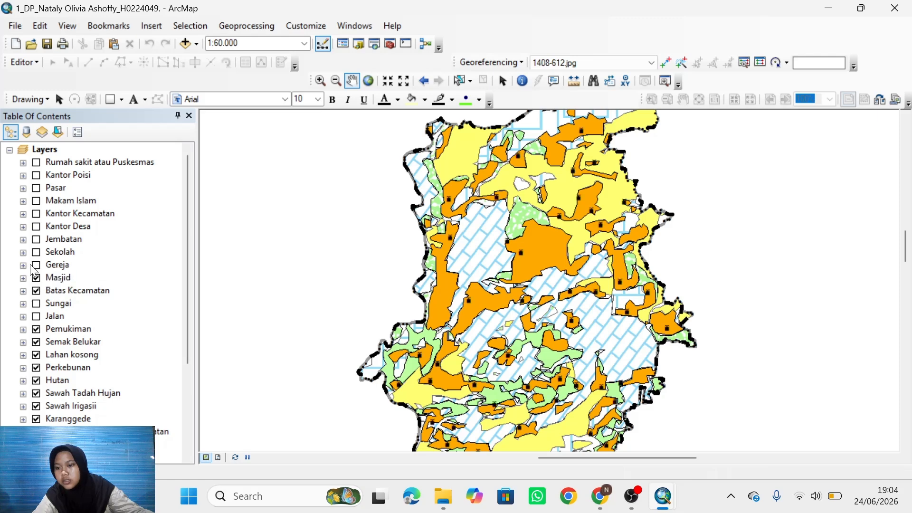
{"action": "left_click", "coordinate": [35, 252]}
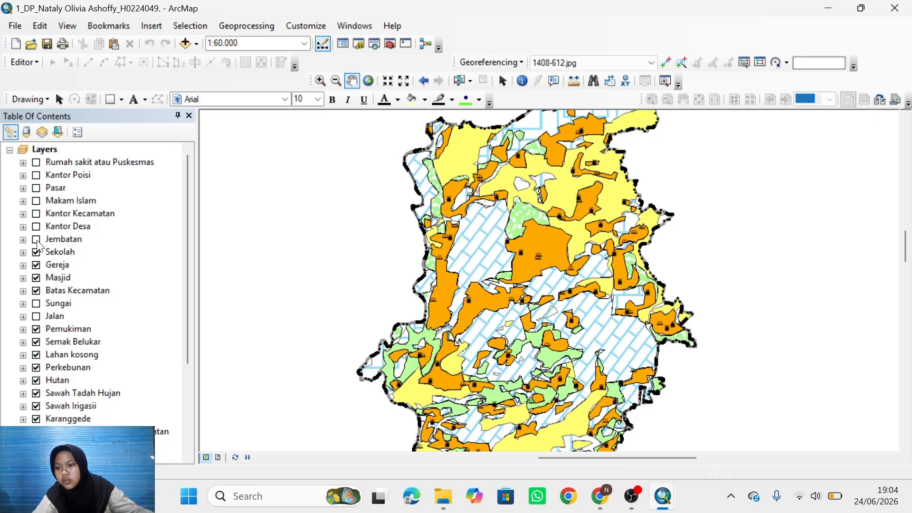
- Turn on the Jembatan, Kantor Desa, Kantor Kecamatan, Makam Islam, Pasar, Kantor Poisi and Rumah sakit atau Puskesmas layers
{"action": "left_click", "coordinate": [36, 239]}
{"action": "left_click", "coordinate": [36, 227]}
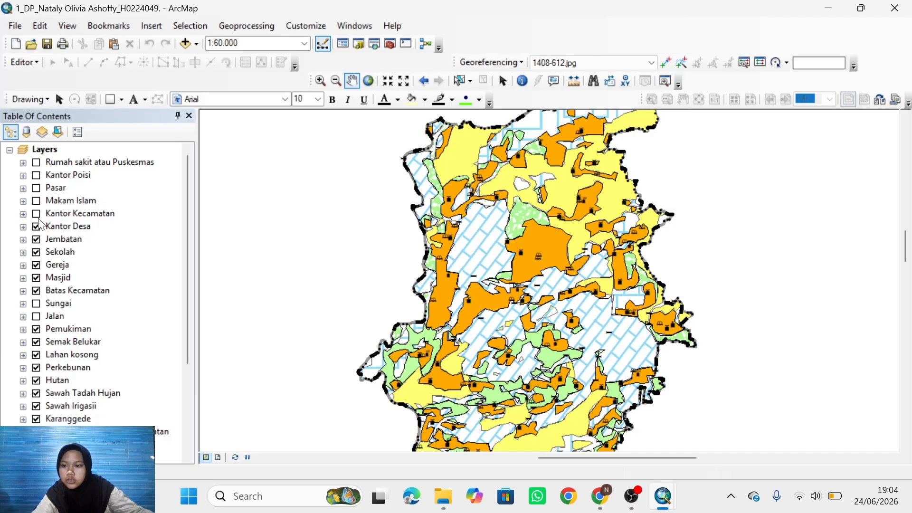
{"action": "left_click", "coordinate": [36, 214]}
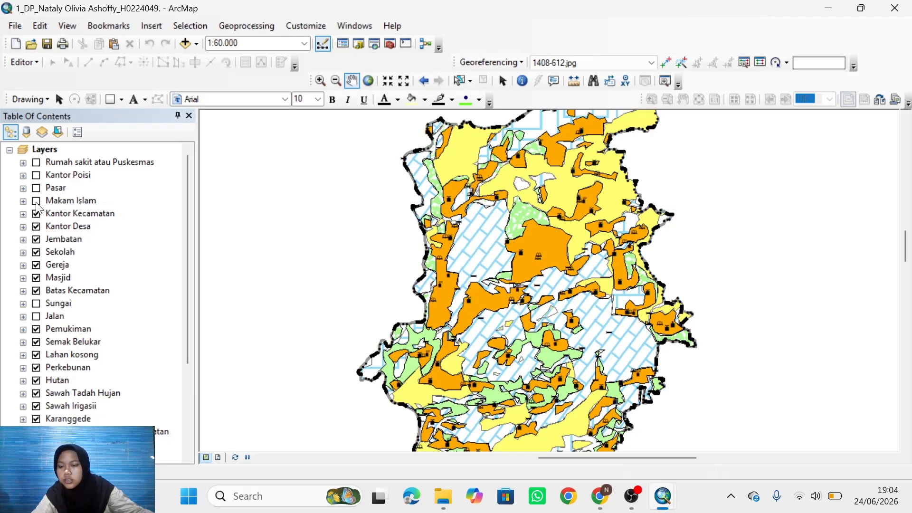
{"action": "left_click", "coordinate": [37, 202]}
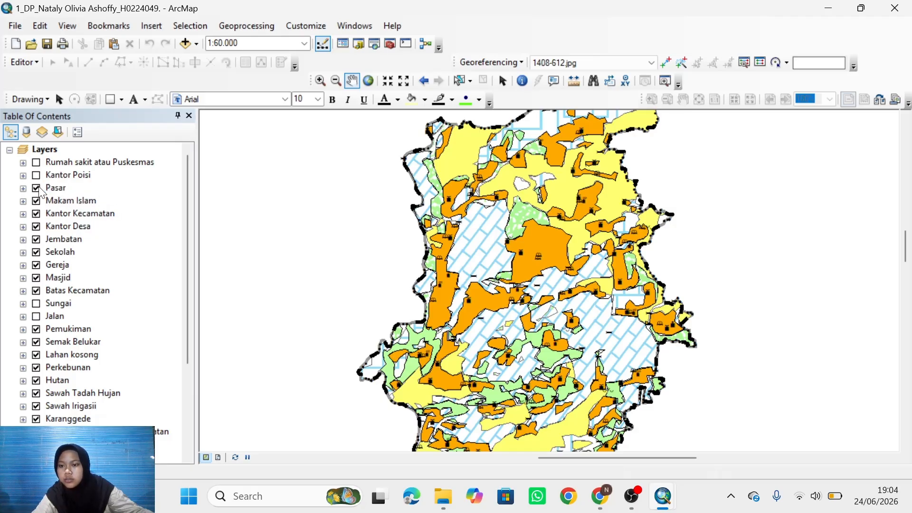
{"action": "left_click", "coordinate": [37, 176]}
{"action": "left_click", "coordinate": [37, 163]}
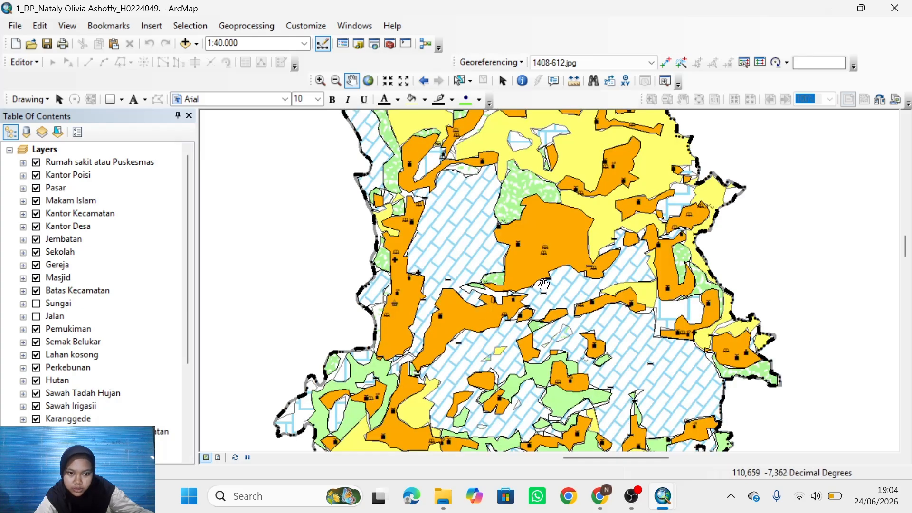
{"action": "scroll", "coordinate": [544, 283], "scroll_direction": "down", "scroll_amount": 2}
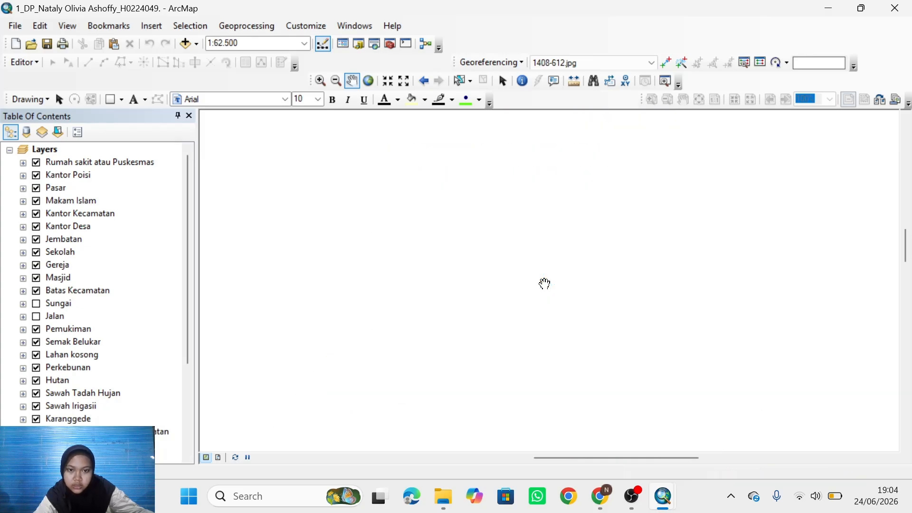
{"action": "scroll", "coordinate": [544, 284], "scroll_direction": "down", "scroll_amount": 1}
{"action": "left_click_drag", "start_coordinate": [619, 275], "coordinate": [613, 242]}
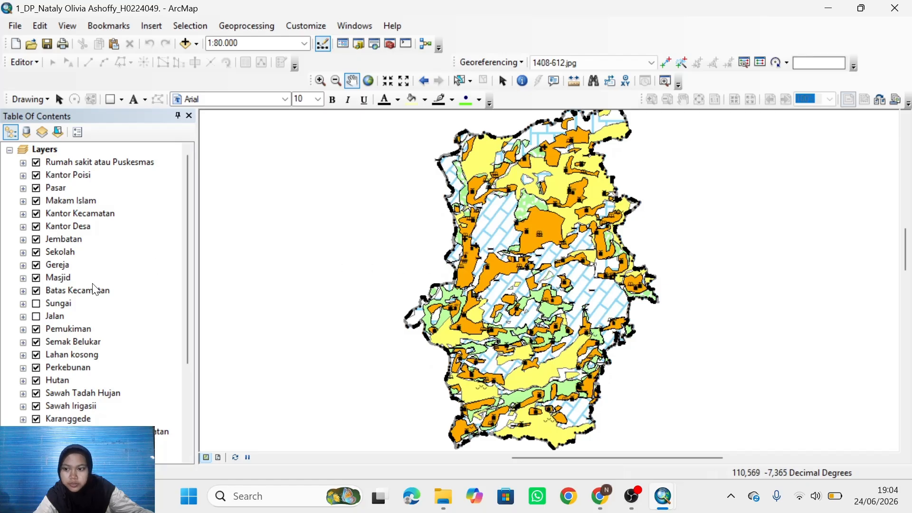
- Hide the Pemukiman, Semak Belukar, Lahan kosong, Perkebunan, Hutan, Sawah Tadah Hujan, Sawah Irigasii and Karanggede layers
{"action": "left_click", "coordinate": [36, 329]}
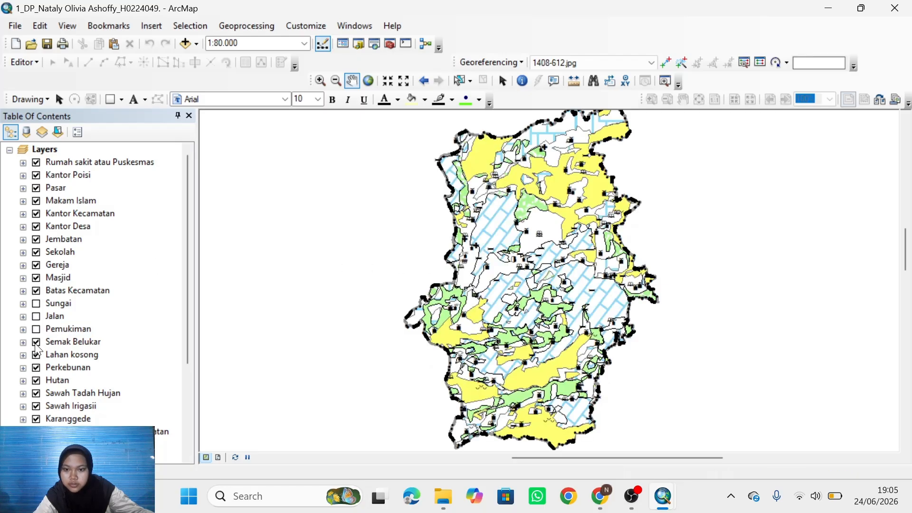
{"action": "left_click", "coordinate": [37, 342]}
{"action": "left_click", "coordinate": [36, 354]}
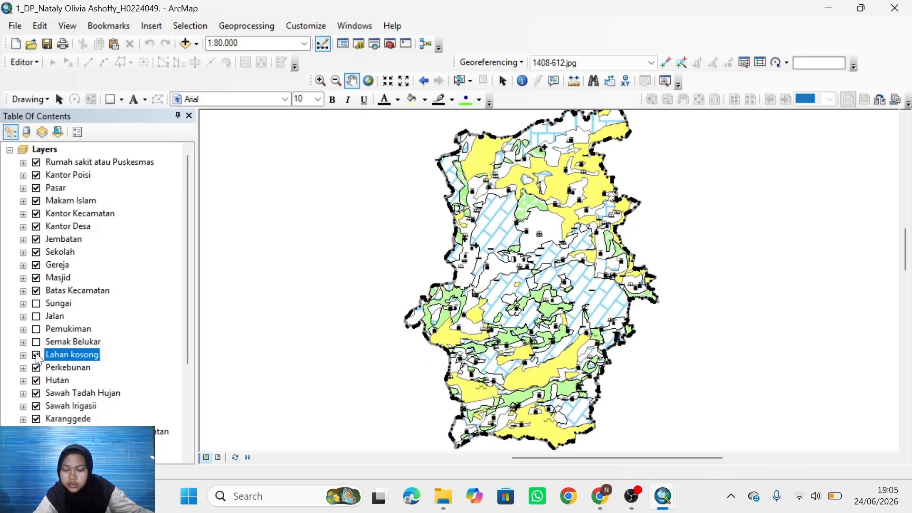
{"action": "left_click", "coordinate": [36, 367]}
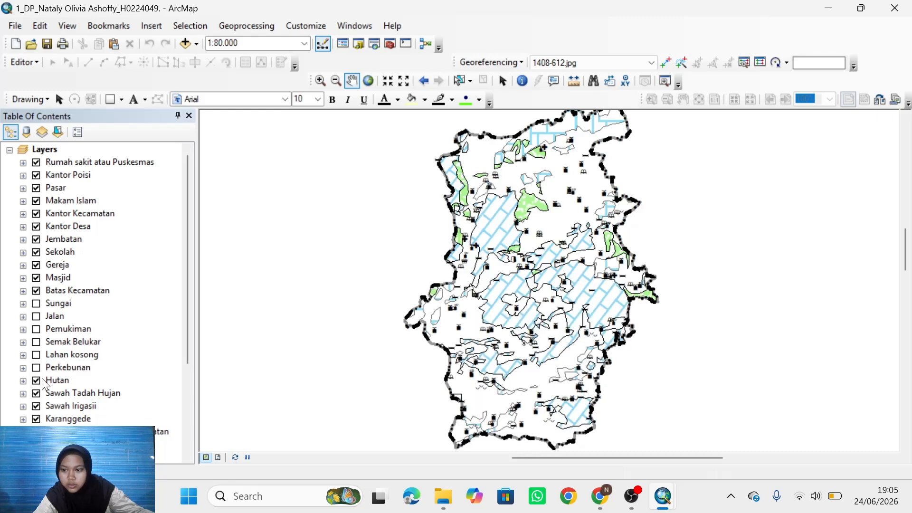
{"action": "left_click", "coordinate": [36, 380]}
{"action": "left_click", "coordinate": [36, 394]}
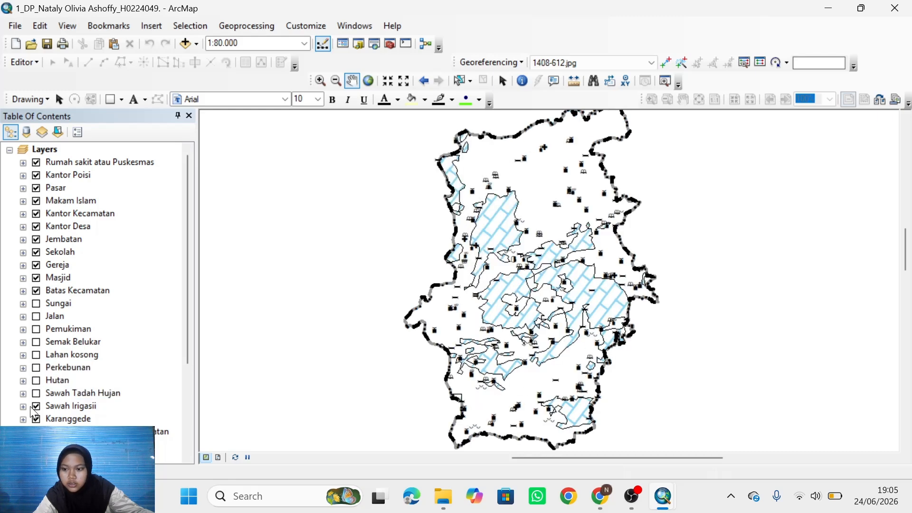
{"action": "left_click", "coordinate": [36, 406]}
{"action": "left_click", "coordinate": [37, 419]}
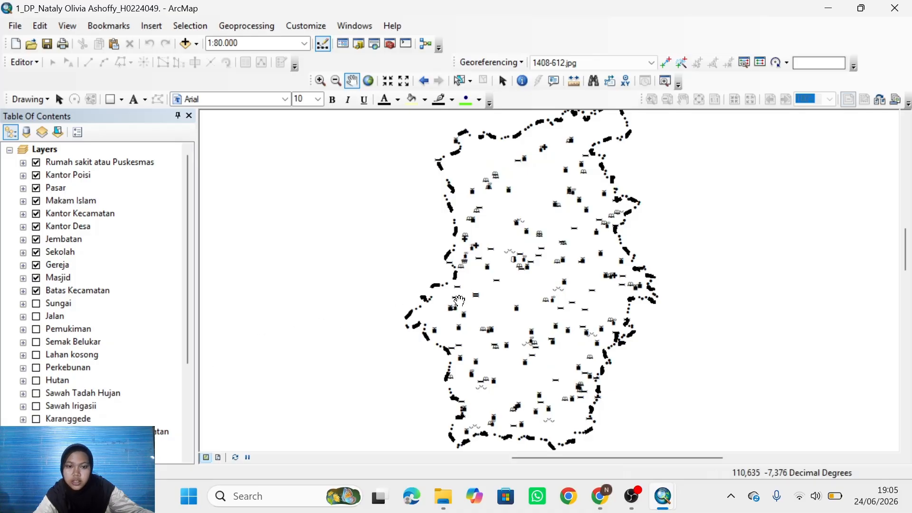
- Examine the public facility point symbols inside the Karanggede boundary, both close up and across the whole district
{"action": "scroll", "coordinate": [581, 265], "scroll_direction": "down", "scroll_amount": 1}
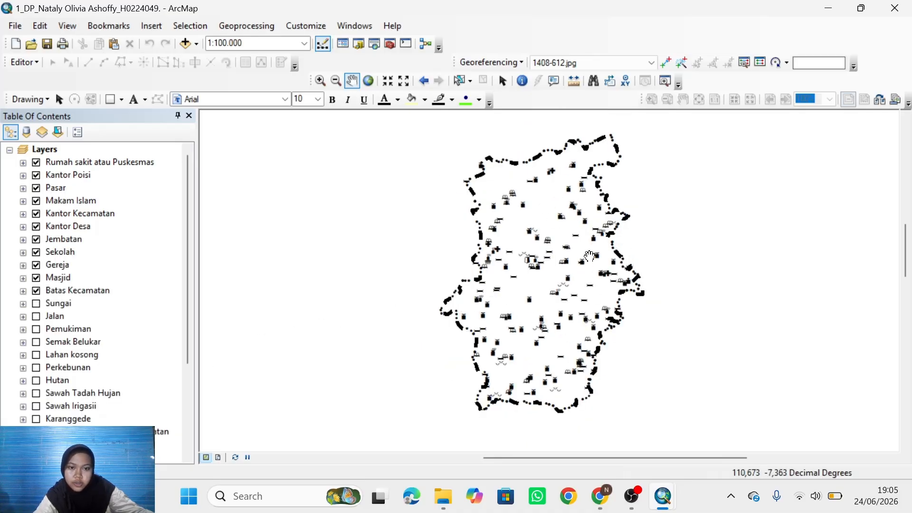
{"action": "scroll", "coordinate": [585, 265], "scroll_direction": "up", "scroll_amount": 1}
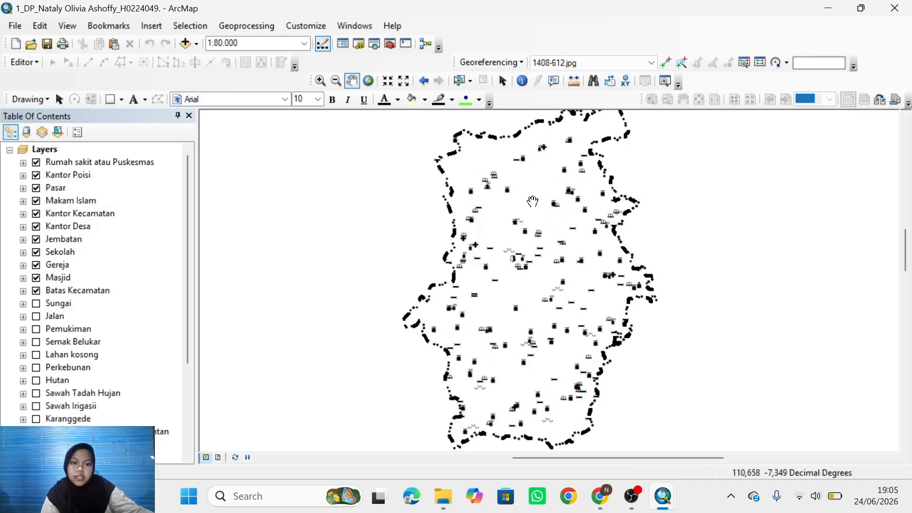
{"action": "scroll", "coordinate": [527, 209], "scroll_direction": "up", "scroll_amount": 1}
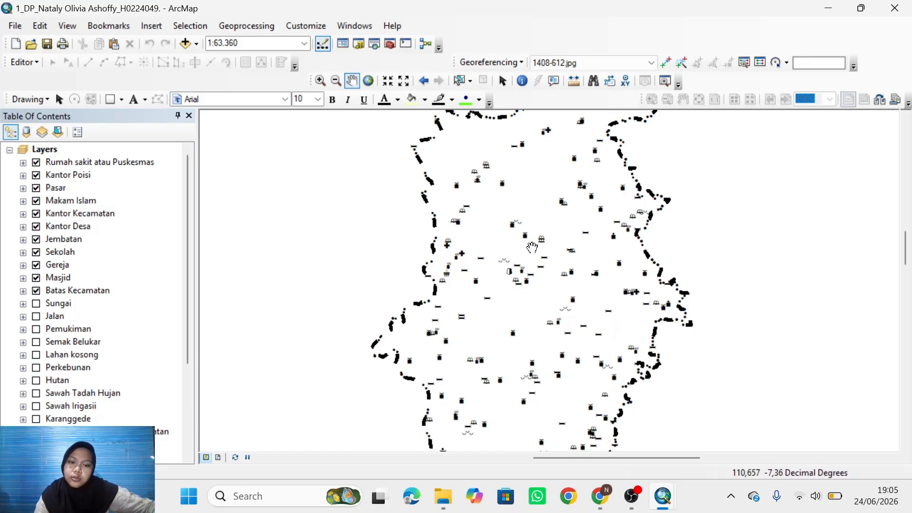
{"action": "scroll", "coordinate": [492, 238], "scroll_direction": "up", "scroll_amount": 1}
{"action": "scroll", "coordinate": [491, 238], "scroll_direction": "up", "scroll_amount": 5}
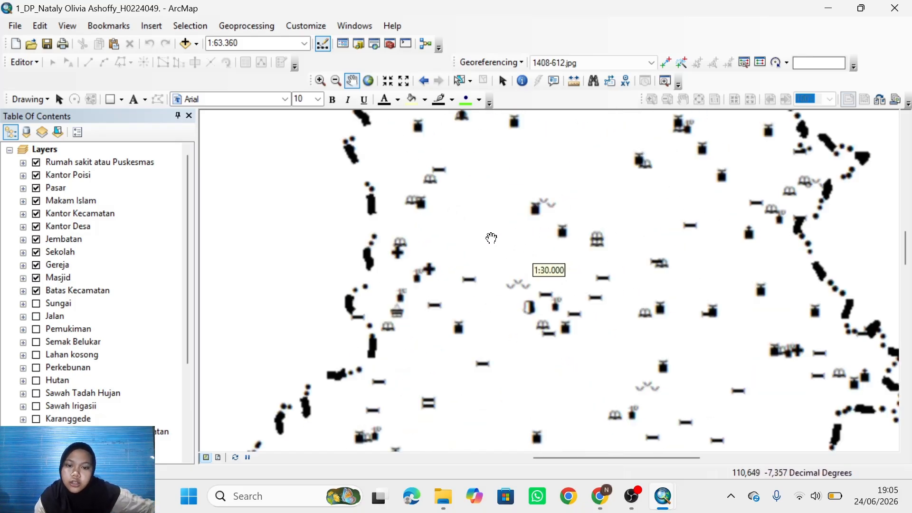
{"action": "scroll", "coordinate": [490, 236], "scroll_direction": "down", "scroll_amount": 1}
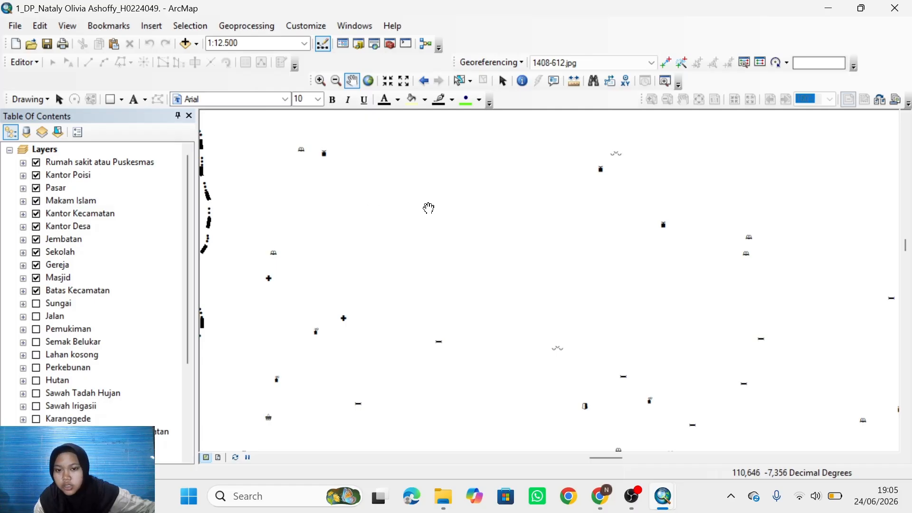
{"action": "scroll", "coordinate": [446, 214], "scroll_direction": "down", "scroll_amount": 2}
{"action": "scroll", "coordinate": [447, 213], "scroll_direction": "down", "scroll_amount": 5}
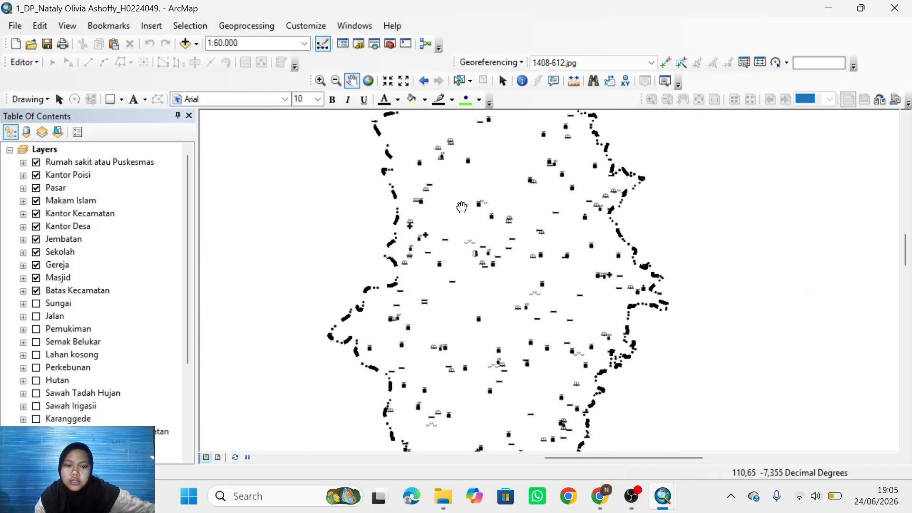
{"action": "scroll", "coordinate": [473, 213], "scroll_direction": "down", "scroll_amount": 1}
{"action": "scroll", "coordinate": [475, 220], "scroll_direction": "down", "scroll_amount": 1}
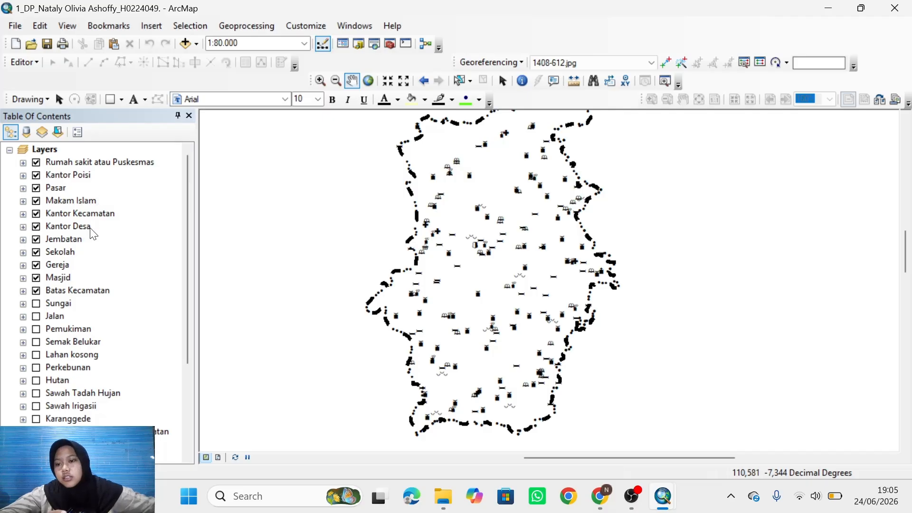
- Turn on the Sungai and Jalan layers together with every land-use layer from Pemukiman to Sawah Irigasii and the Karanggede layer
{"action": "scroll", "coordinate": [96, 239], "scroll_direction": "down", "scroll_amount": 3}
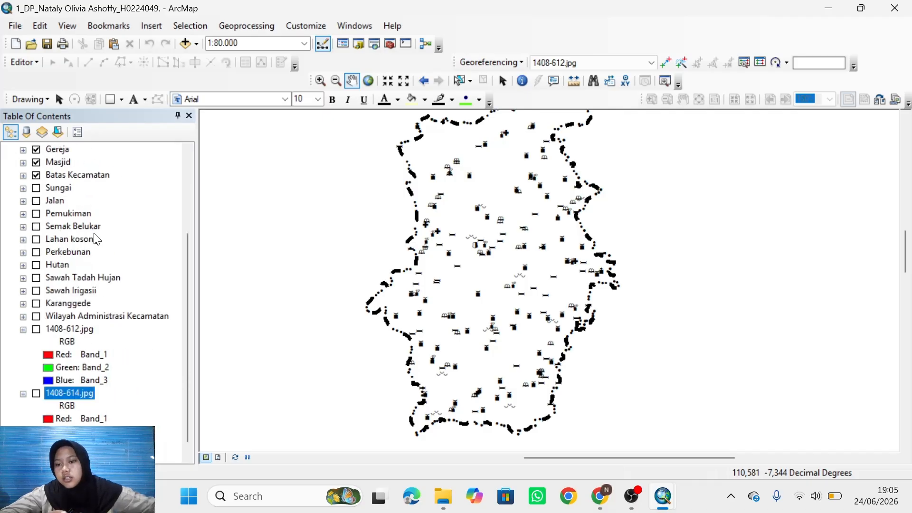
{"action": "left_click", "coordinate": [37, 188]}
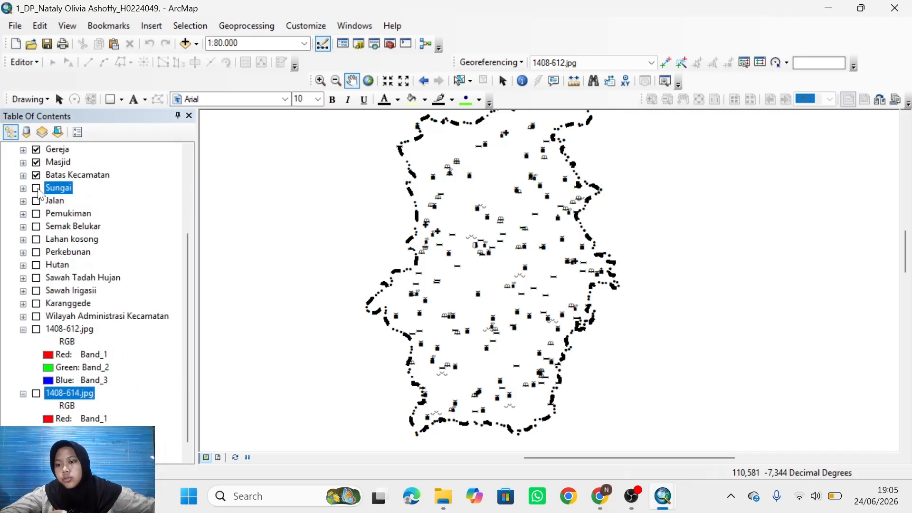
{"action": "left_click", "coordinate": [37, 201]}
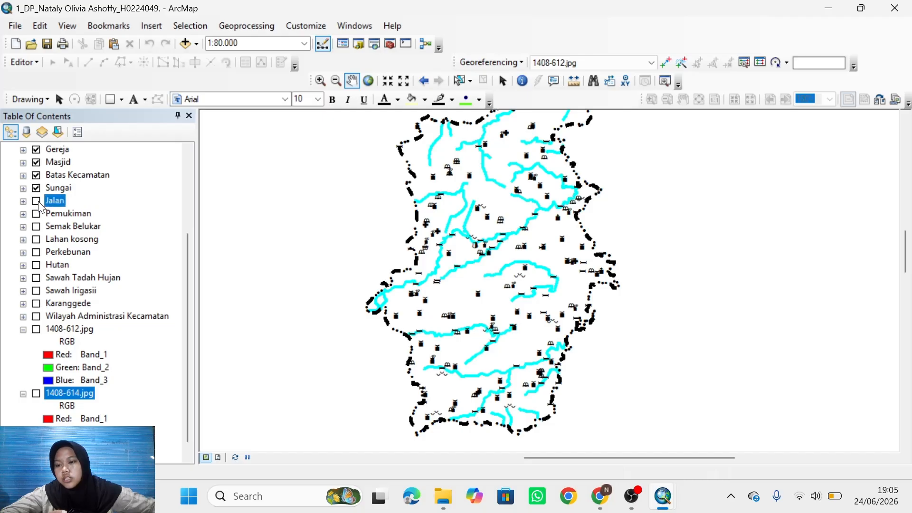
{"action": "left_click", "coordinate": [37, 227]}
{"action": "left_click", "coordinate": [36, 239]}
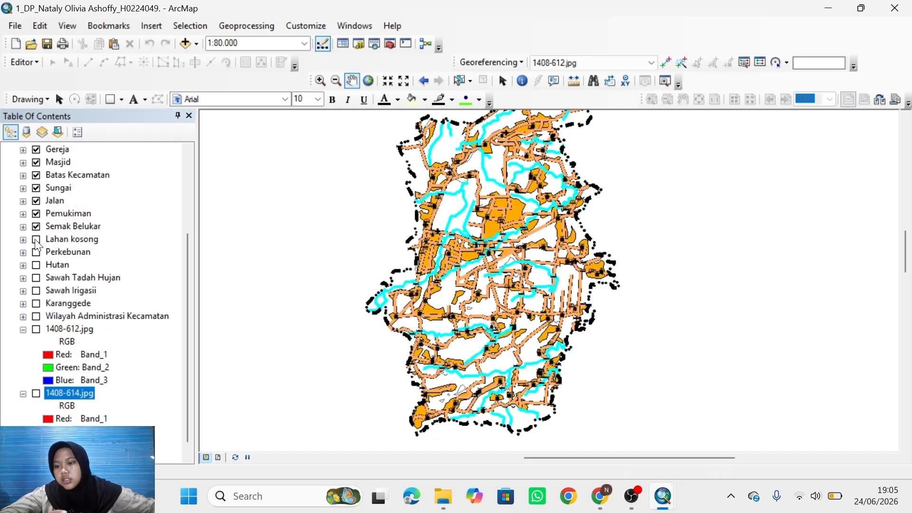
{"action": "left_click", "coordinate": [37, 255]}
{"action": "left_click", "coordinate": [36, 252]}
{"action": "left_click", "coordinate": [36, 265]}
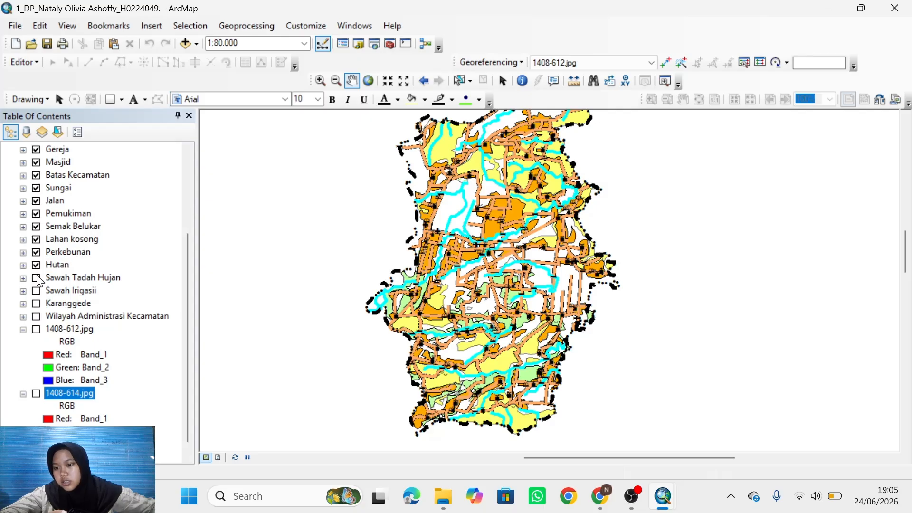
{"action": "left_click", "coordinate": [36, 278]}
{"action": "left_click", "coordinate": [35, 291]}
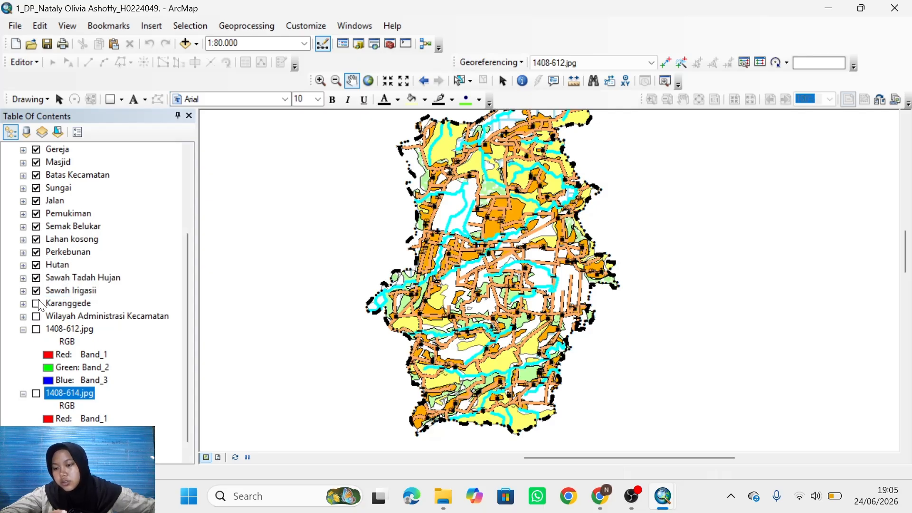
{"action": "left_click", "coordinate": [37, 305]}
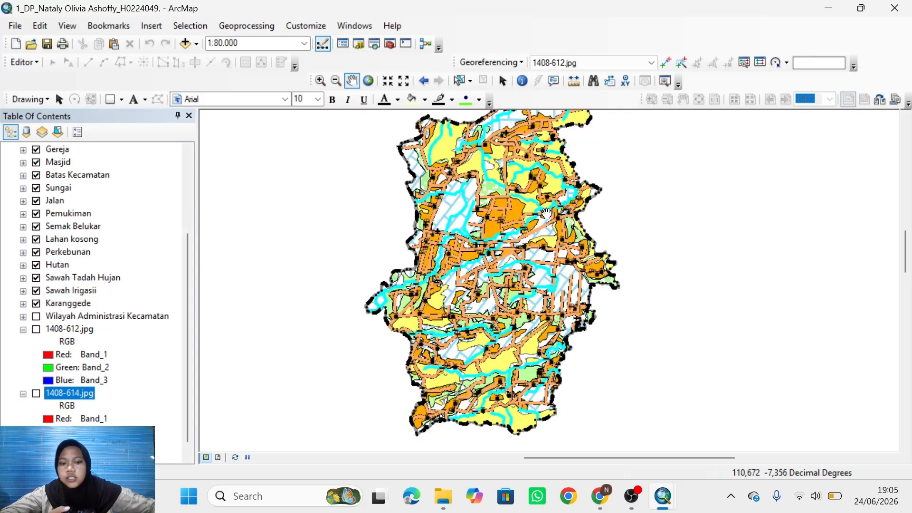
{"action": "scroll", "coordinate": [522, 235], "scroll_direction": "down", "scroll_amount": 1}
{"action": "scroll", "coordinate": [522, 235], "scroll_direction": "up", "scroll_amount": 1}
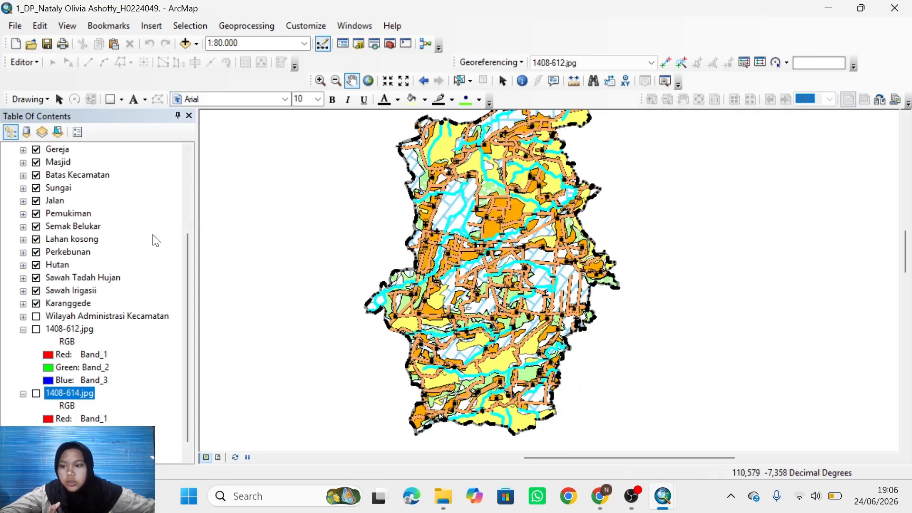
{"action": "scroll", "coordinate": [186, 266], "scroll_direction": "up", "scroll_amount": 1}
{"action": "left_click_drag", "start_coordinate": [185, 262], "coordinate": [193, 191]}
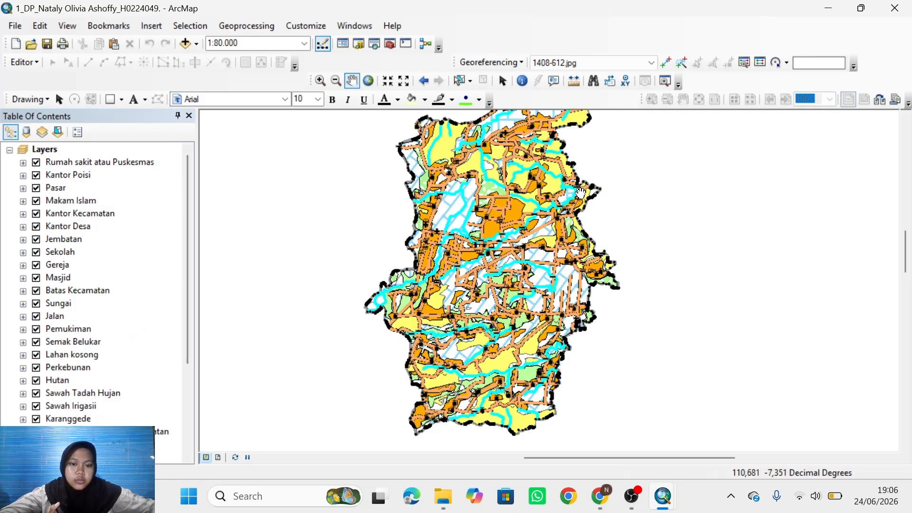
{"action": "left_click_drag", "start_coordinate": [628, 193], "coordinate": [643, 212]}
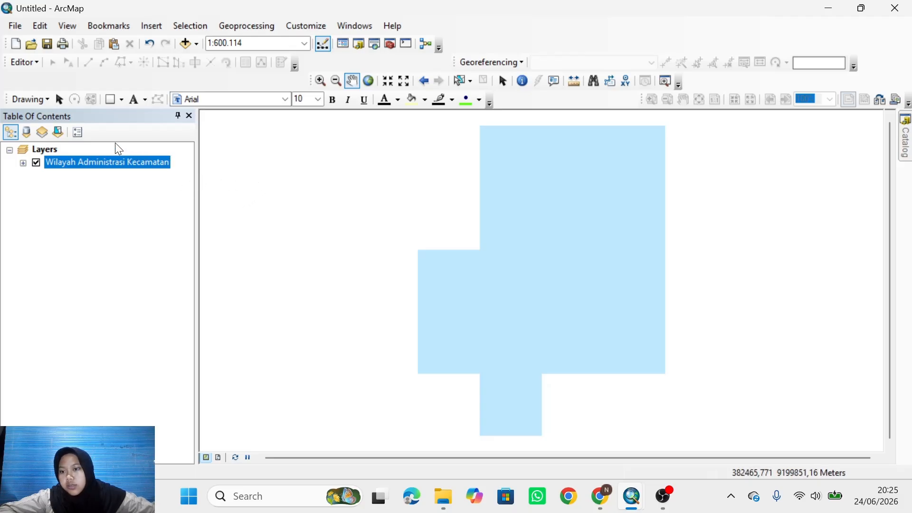
- Select the Karanggede record in the attribute table of the Wilayah Administrasi Kecamatan layer and locate its polygon on the map
{"action": "right_click", "coordinate": [111, 164]}
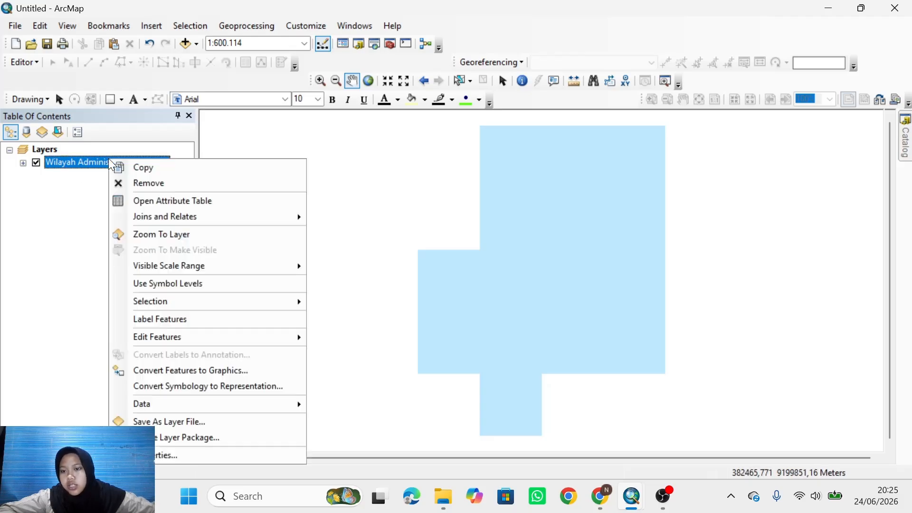
{"action": "left_click", "coordinate": [165, 206]}
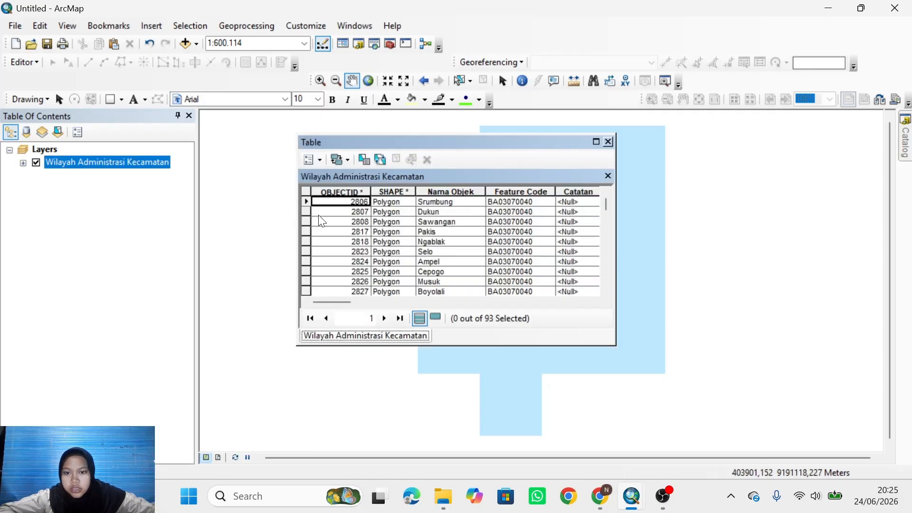
{"action": "scroll", "coordinate": [325, 219], "scroll_direction": "down", "scroll_amount": 3}
{"action": "scroll", "coordinate": [328, 223], "scroll_direction": "down", "scroll_amount": 1}
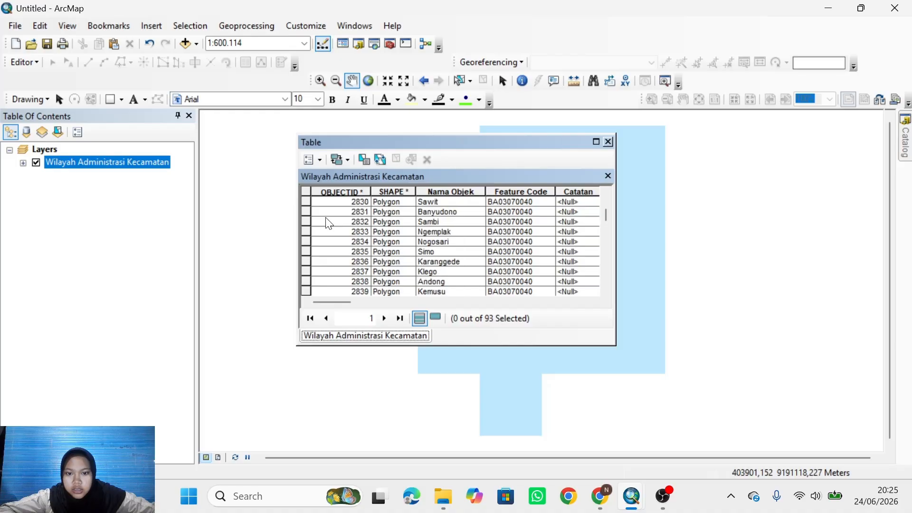
{"action": "scroll", "coordinate": [328, 223], "scroll_direction": "down", "scroll_amount": 1}
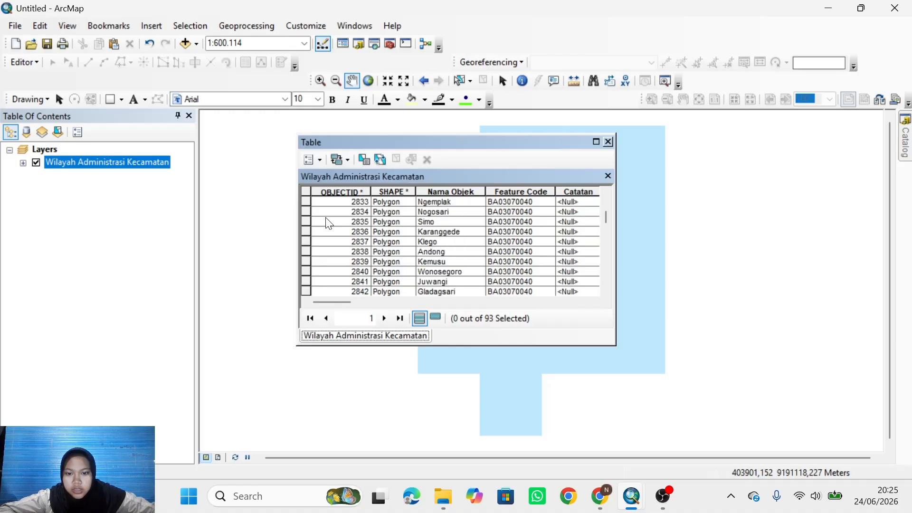
{"action": "left_click", "coordinate": [305, 233]}
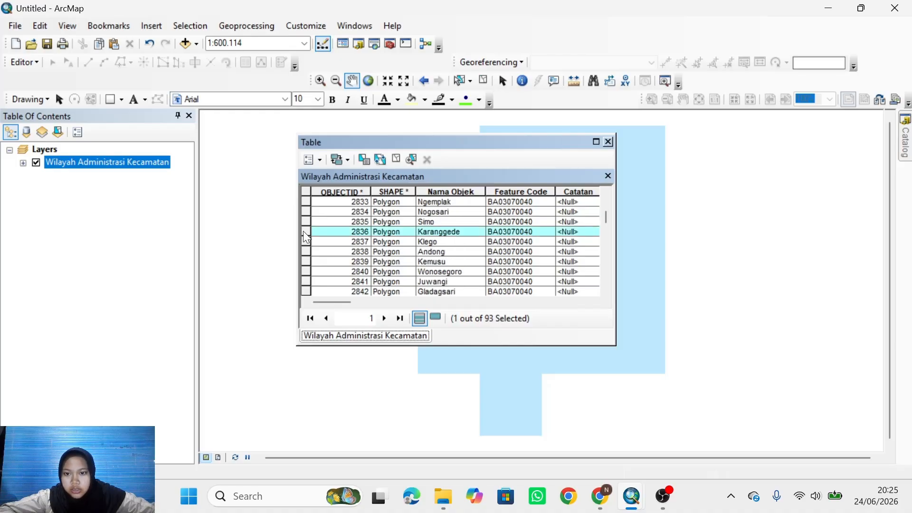
{"action": "left_click", "coordinate": [608, 142]}
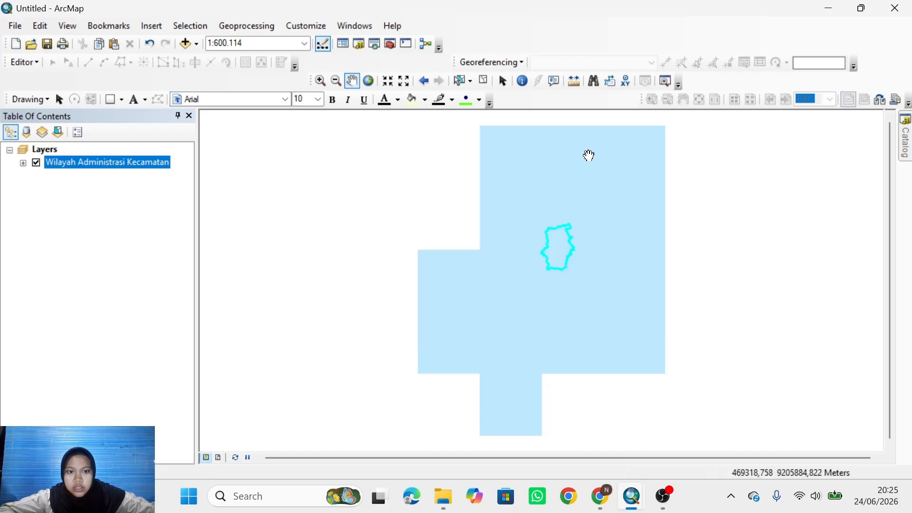
{"action": "scroll", "coordinate": [576, 230], "scroll_direction": "down", "scroll_amount": 2}
{"action": "scroll", "coordinate": [519, 249], "scroll_direction": "down", "scroll_amount": 2}
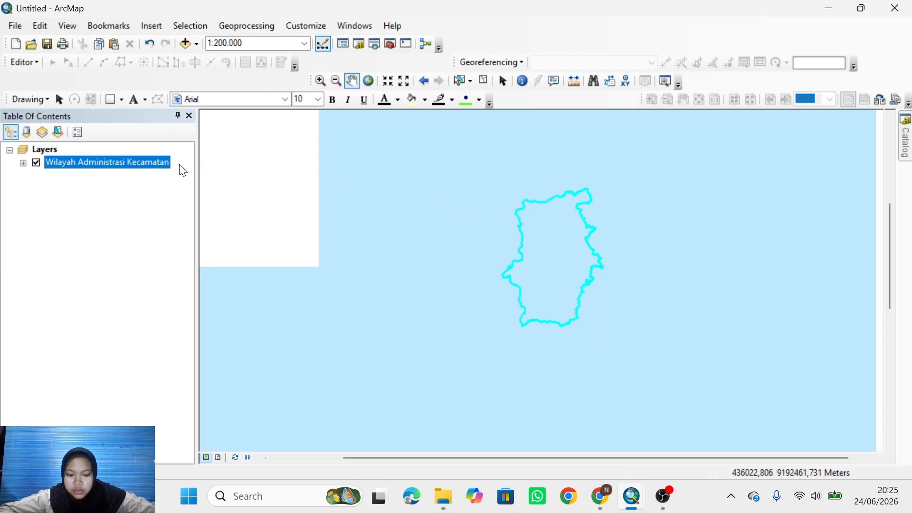
- Create a new layer from the selected Karanggede feature of the Wilayah Administrasi Kecamatan layer
{"action": "right_click", "coordinate": [135, 159]}
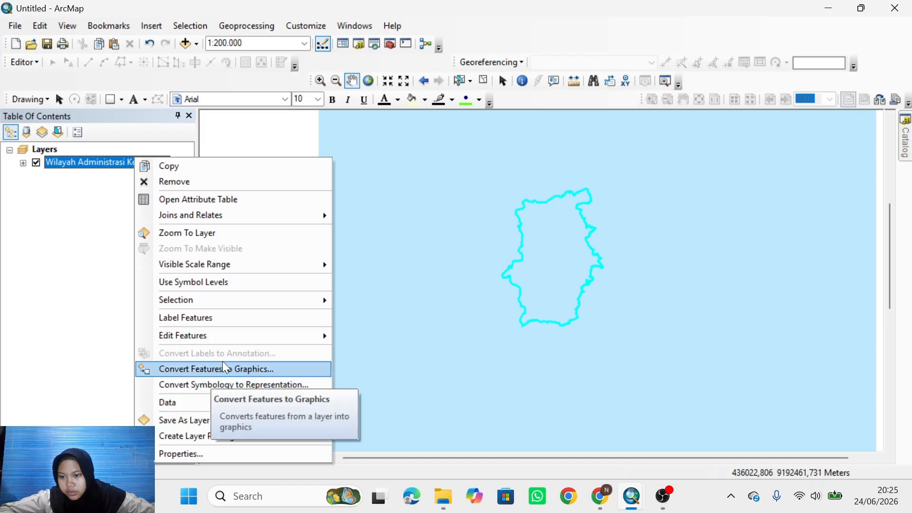
{"action": "mouse_move", "coordinate": [314, 304]}
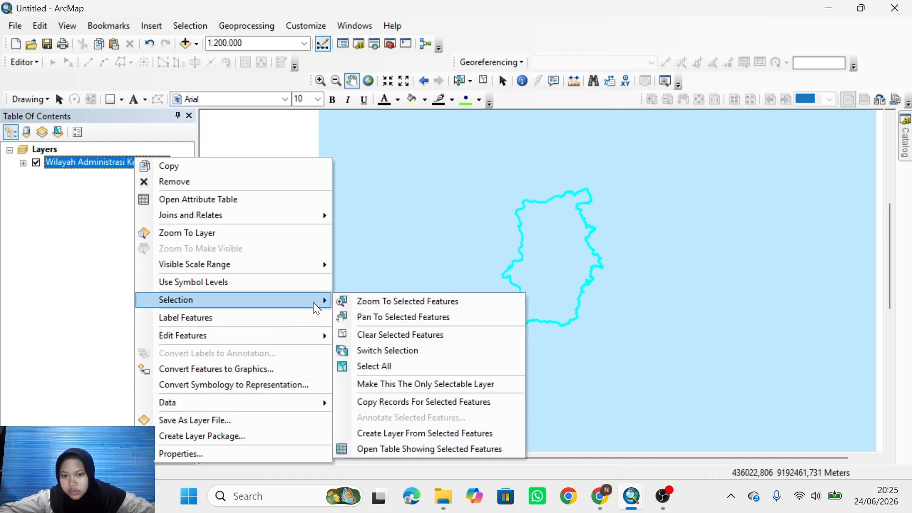
{"action": "left_click", "coordinate": [393, 433]}
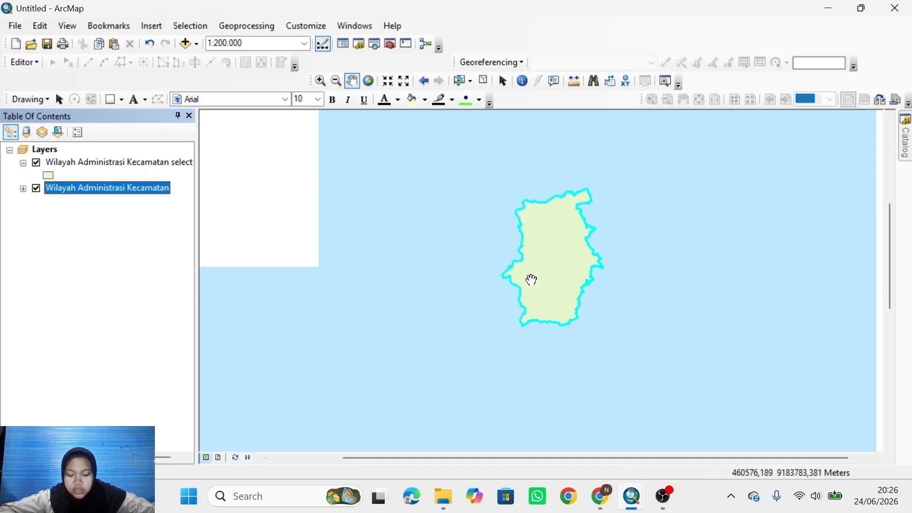
- Try to export all features of the Karanggede selection layer, using the coordinate system of the layer's source data
{"action": "right_click", "coordinate": [155, 163]}
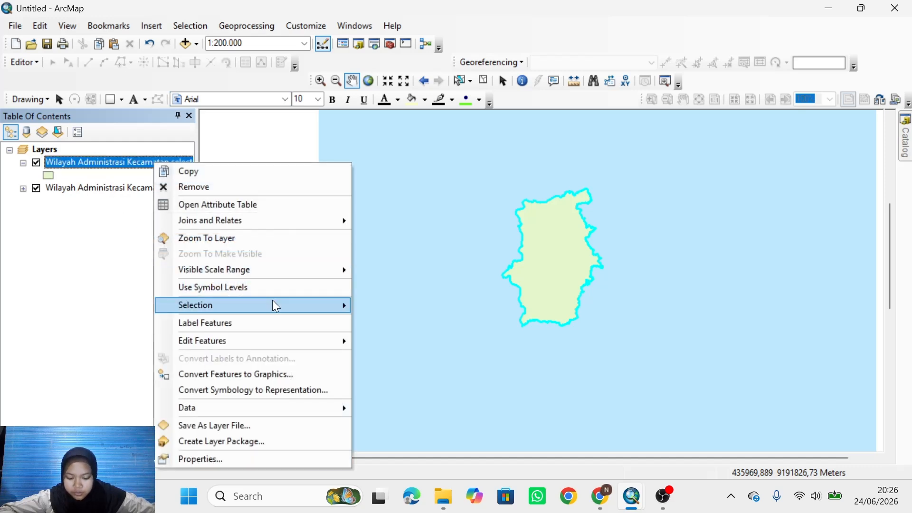
{"action": "mouse_move", "coordinate": [276, 304]}
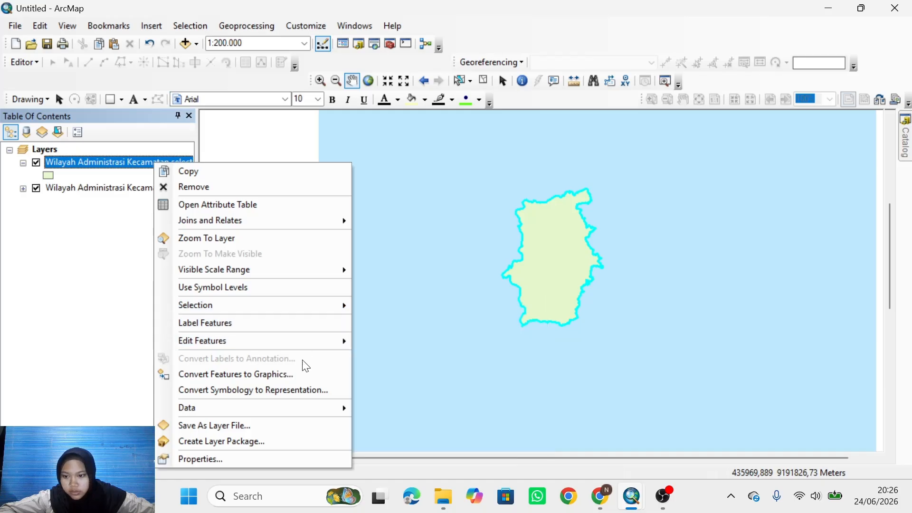
{"action": "mouse_move", "coordinate": [298, 407]}
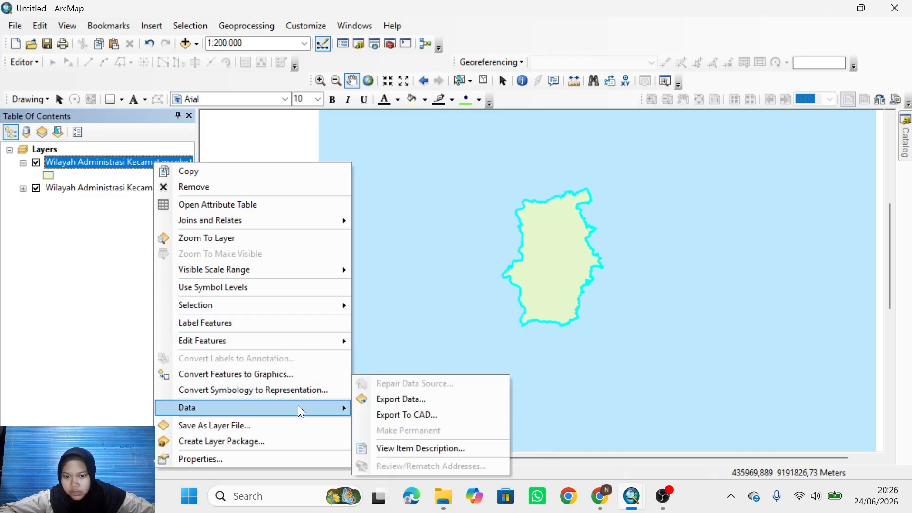
{"action": "left_click", "coordinate": [419, 400]}
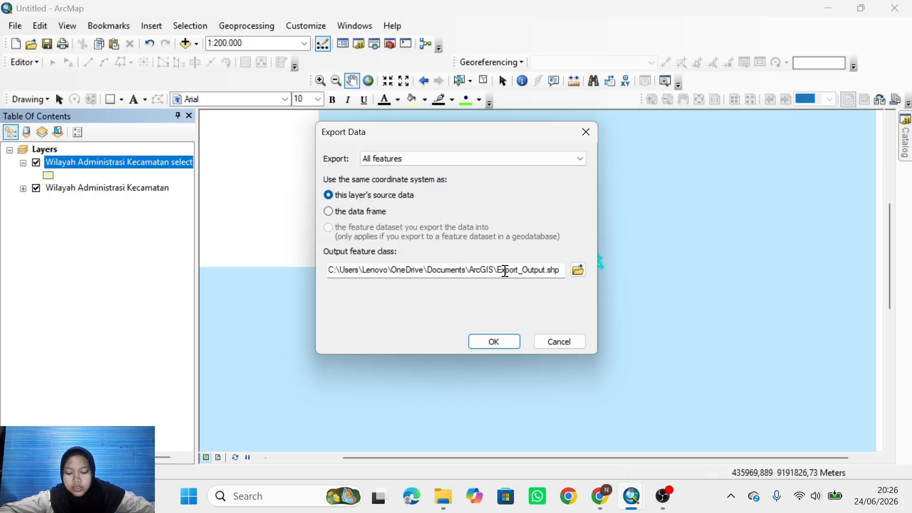
{"action": "left_click", "coordinate": [528, 158]}
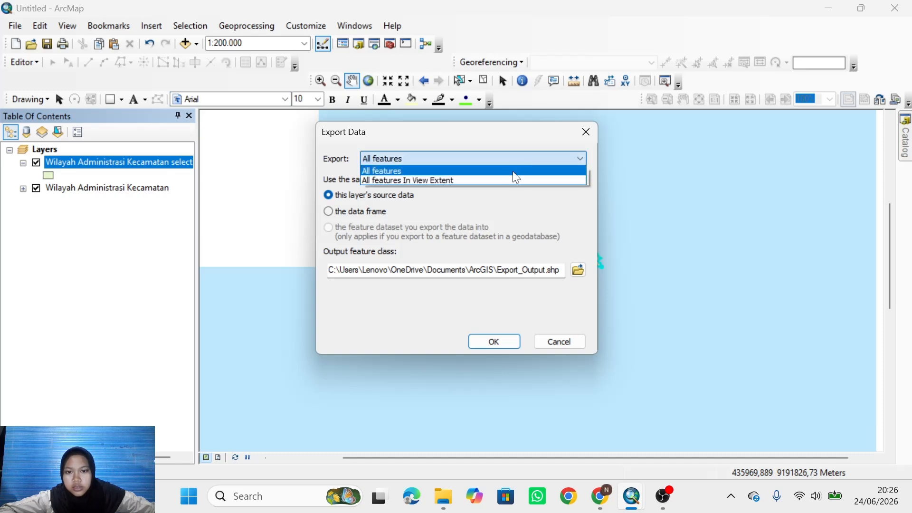
{"action": "left_click", "coordinate": [513, 171]}
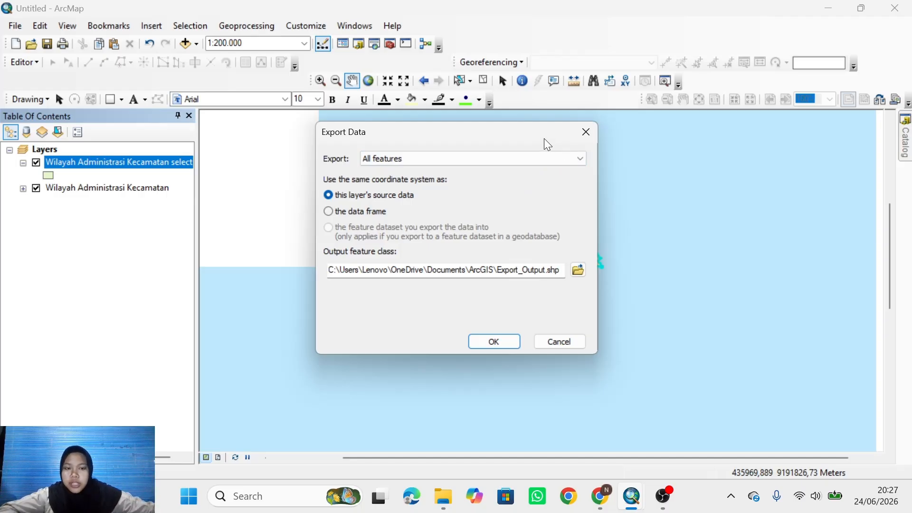
{"action": "left_click", "coordinate": [585, 135]}
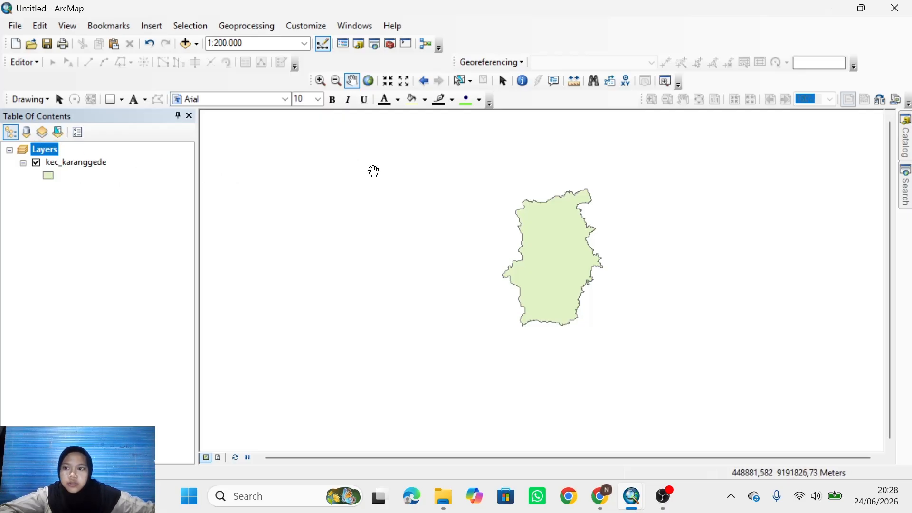
- Add DEMNAS_1408-61_v1.0.tif from the DEMNAS folder to the map and build its pyramids with Nearest Neighbor resampling
{"action": "left_click", "coordinate": [908, 152]}
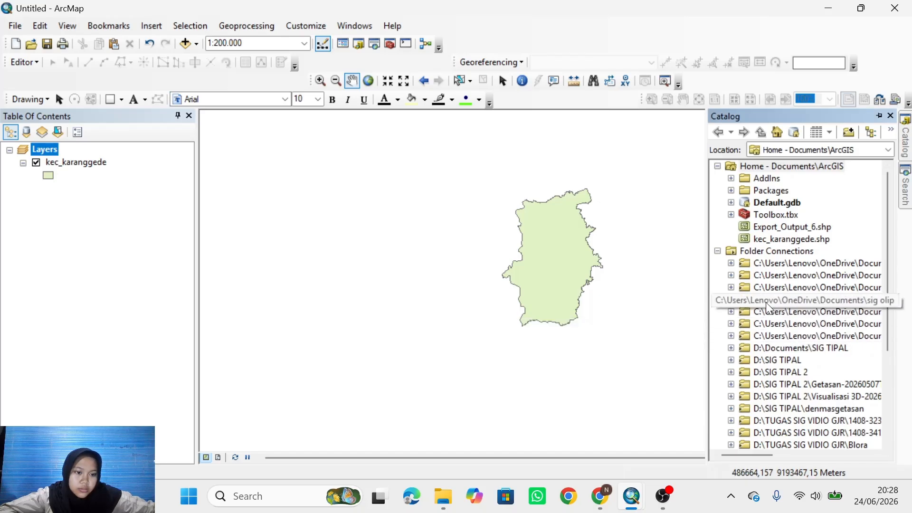
{"action": "left_click", "coordinate": [738, 301]}
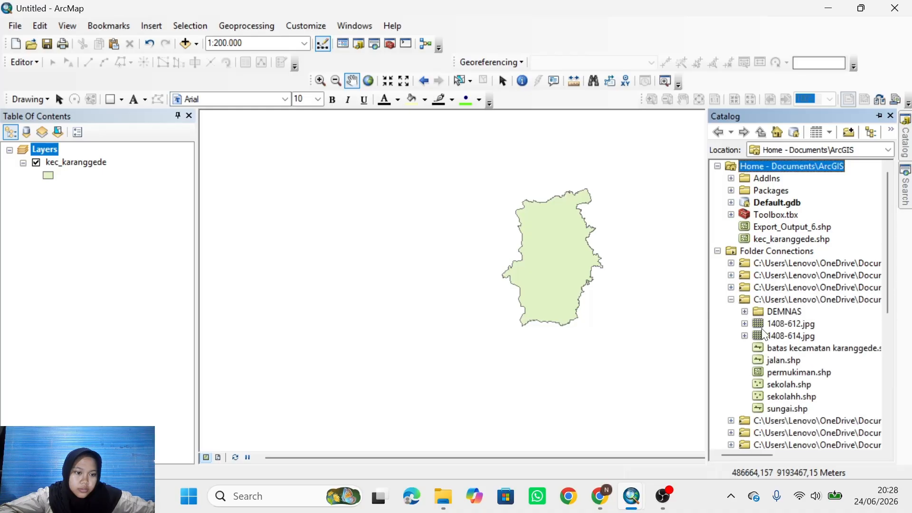
{"action": "left_click", "coordinate": [745, 312]}
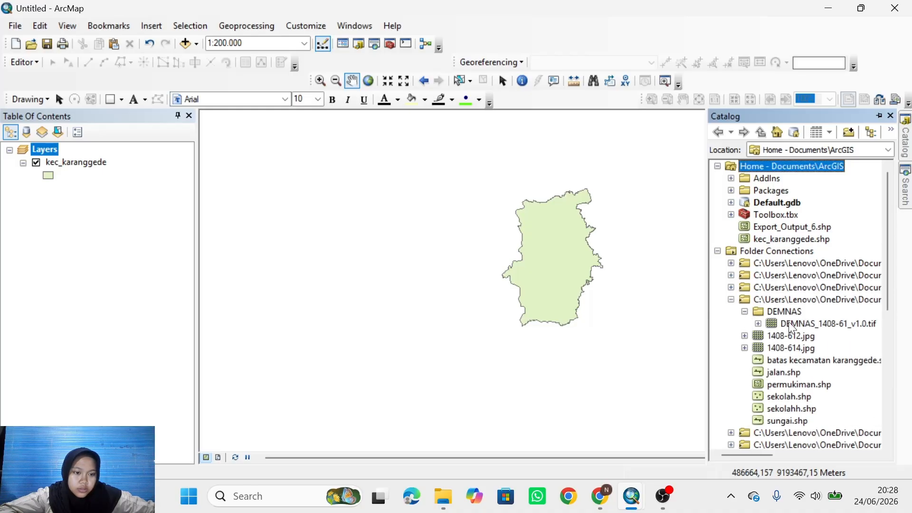
{"action": "left_click_drag", "start_coordinate": [789, 323], "coordinate": [127, 193]}
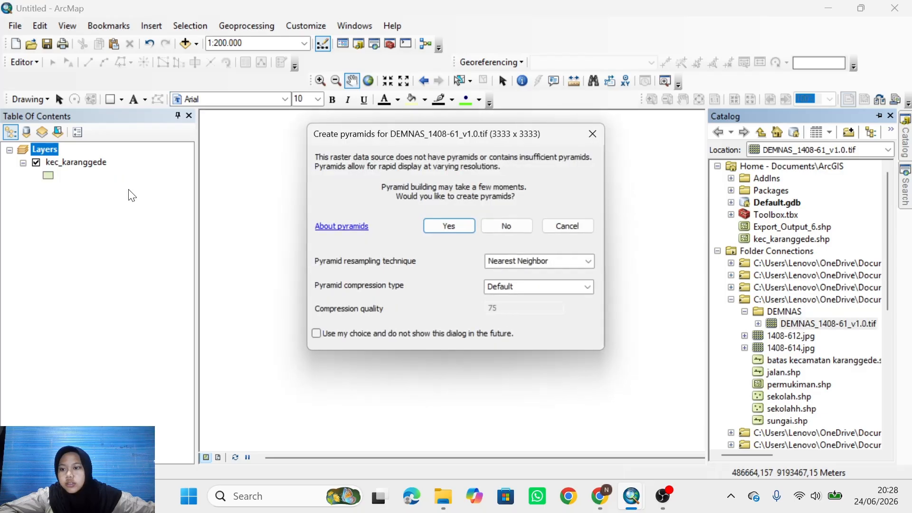
{"action": "left_click", "coordinate": [450, 222]}
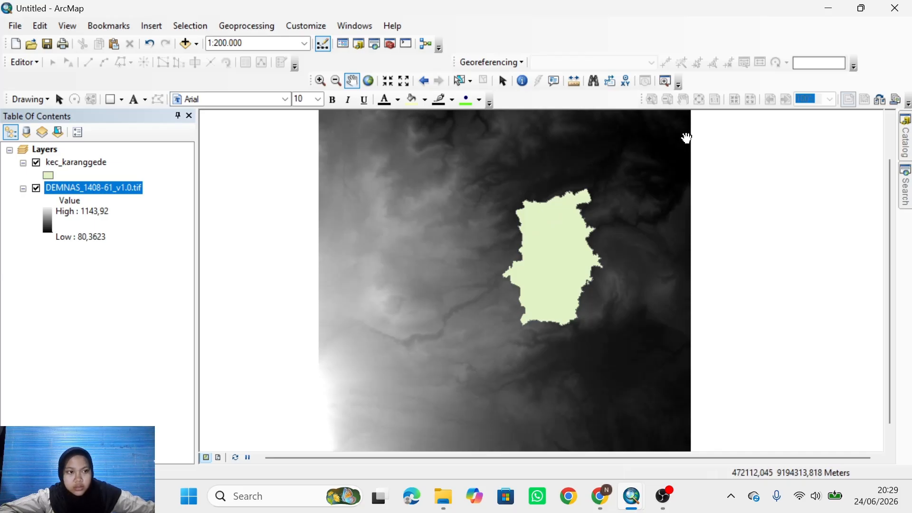
- Search for the raster extraction tool with the term "extrac"
{"action": "left_click", "coordinate": [905, 186]}
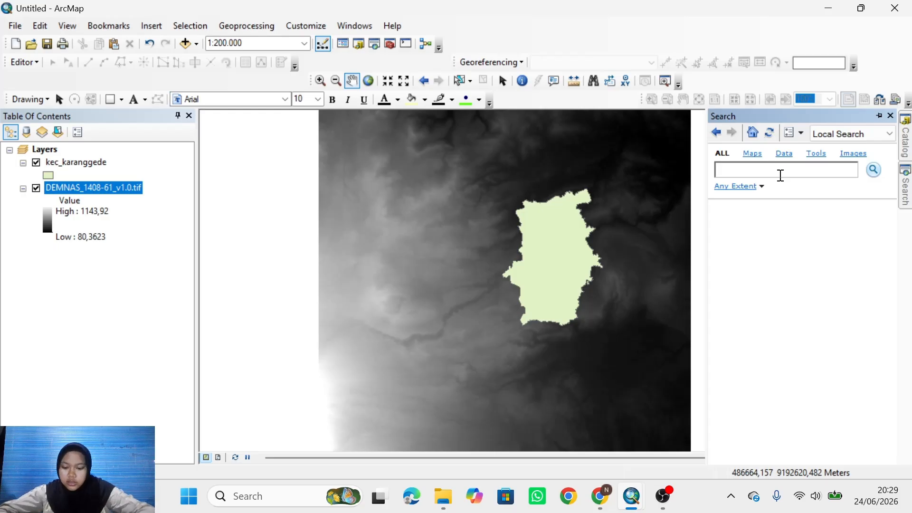
{"action": "type", "text": "ex"}
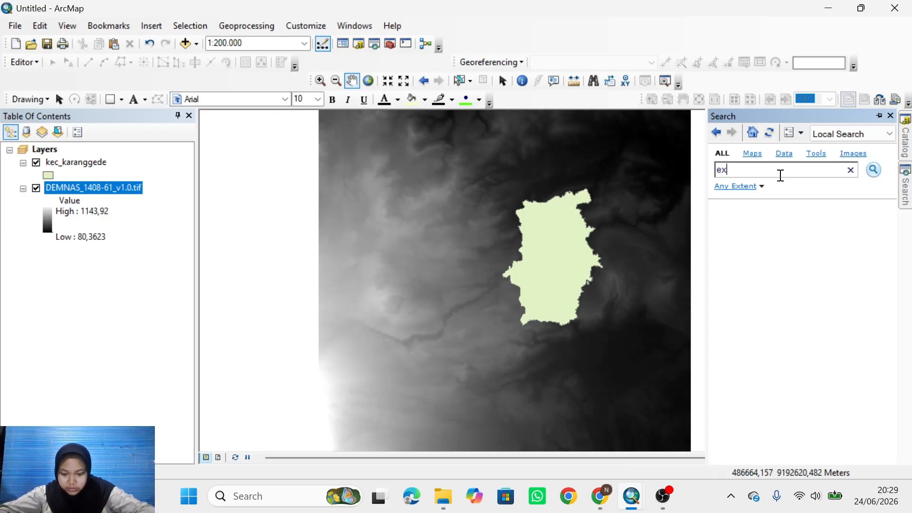
{"action": "type", "text": "trac"}
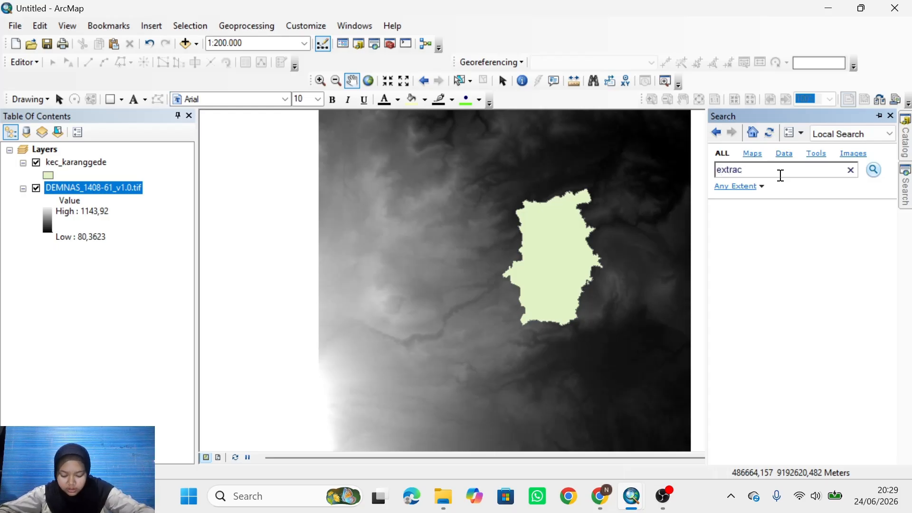
- Search for "extract by mask" and open the Spatial Analyst Extract by Mask tool
{"action": "type", "text": "t "}
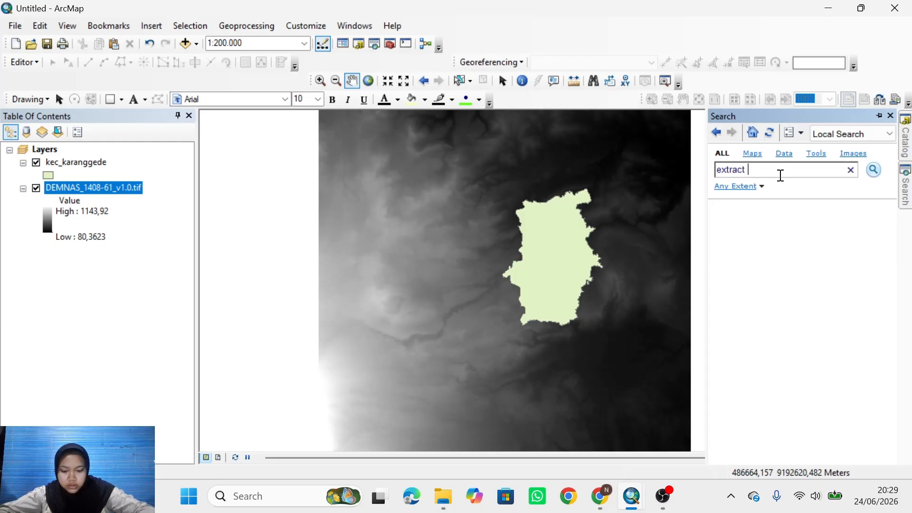
{"action": "type", "text": "by m"}
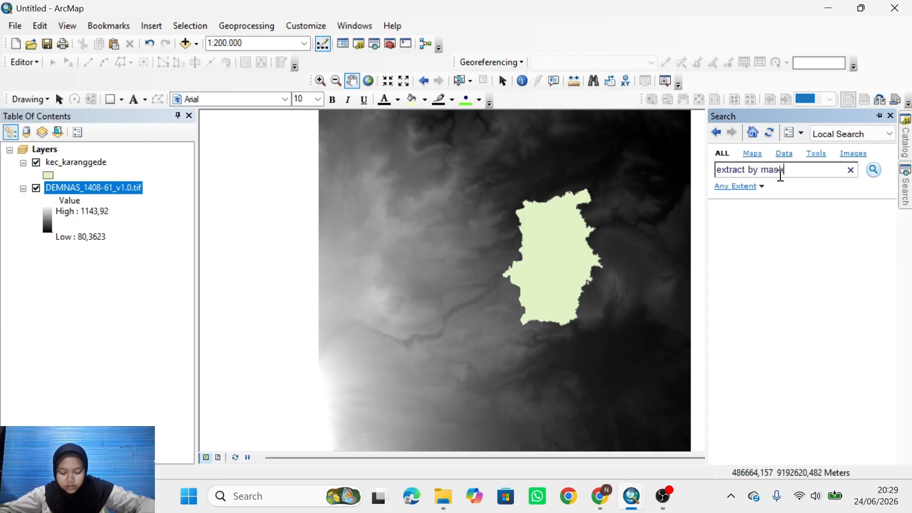
{"action": "type", "text": "ask"}
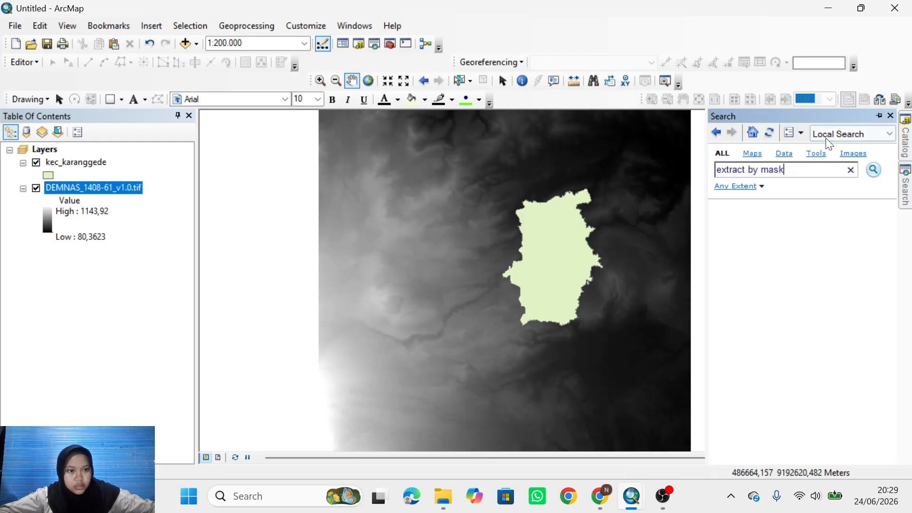
{"action": "left_click", "coordinate": [874, 168]}
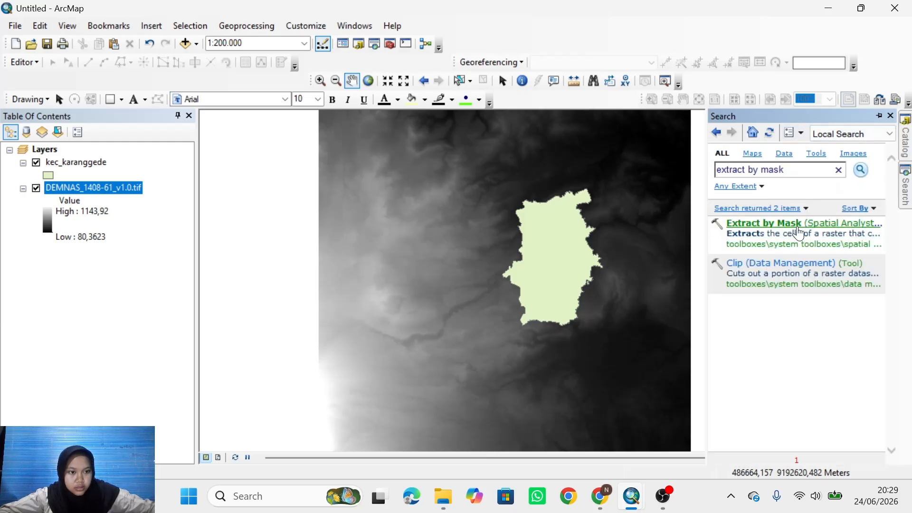
{"action": "left_click", "coordinate": [797, 223]}
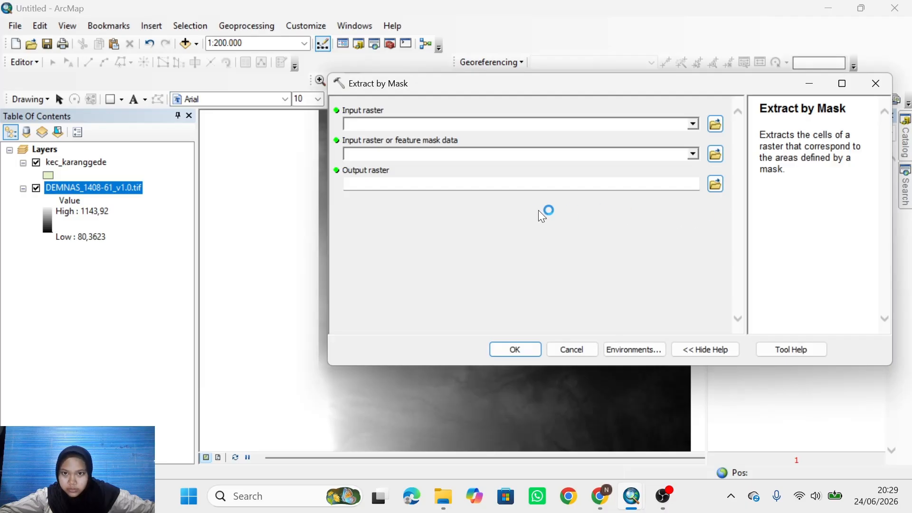
- Run Extract by Mask with DEMNAS_1408-61_v1.0.tif as the input raster and kec_karanggede as the mask
{"action": "left_click_drag", "start_coordinate": [96, 190], "coordinate": [418, 124]}
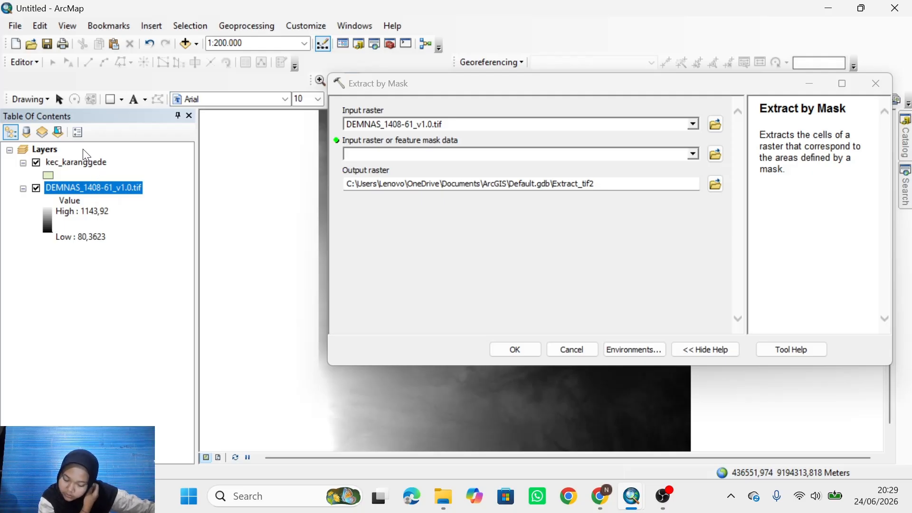
{"action": "left_click_drag", "start_coordinate": [47, 162], "coordinate": [388, 155]}
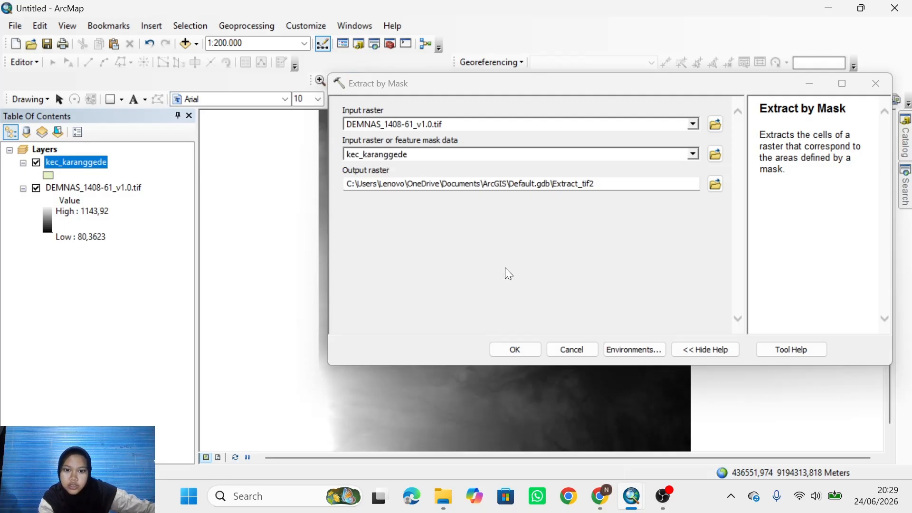
{"action": "left_click", "coordinate": [516, 348]}
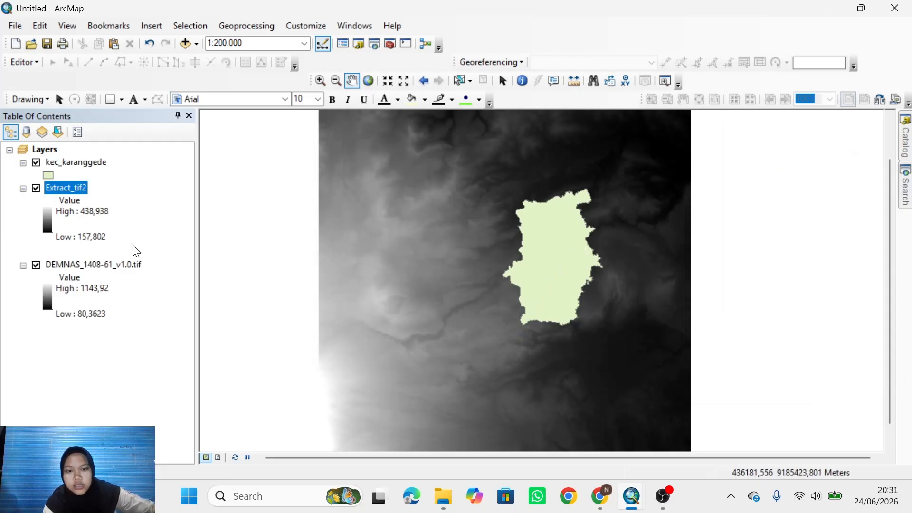
- Hide the DEMNAS_1408-61_v1.0.tif and kec_karanggede layers, leaving only the extracted raster shown on the map
{"action": "left_click", "coordinate": [36, 265]}
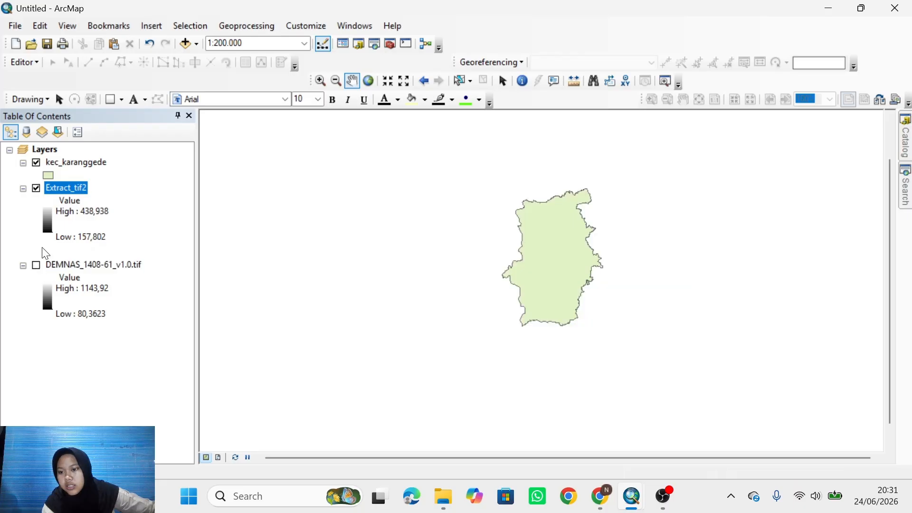
{"action": "left_click", "coordinate": [36, 163]}
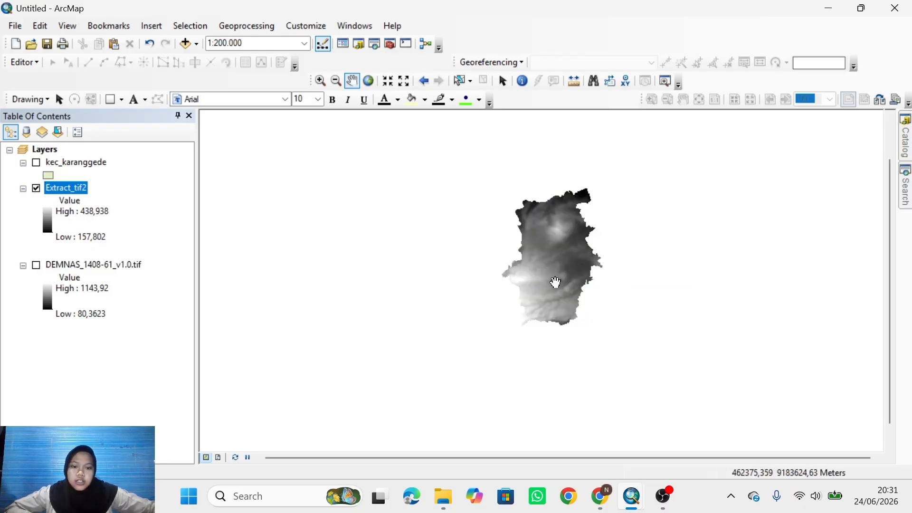
{"action": "scroll", "coordinate": [556, 284], "scroll_direction": "up", "scroll_amount": 3}
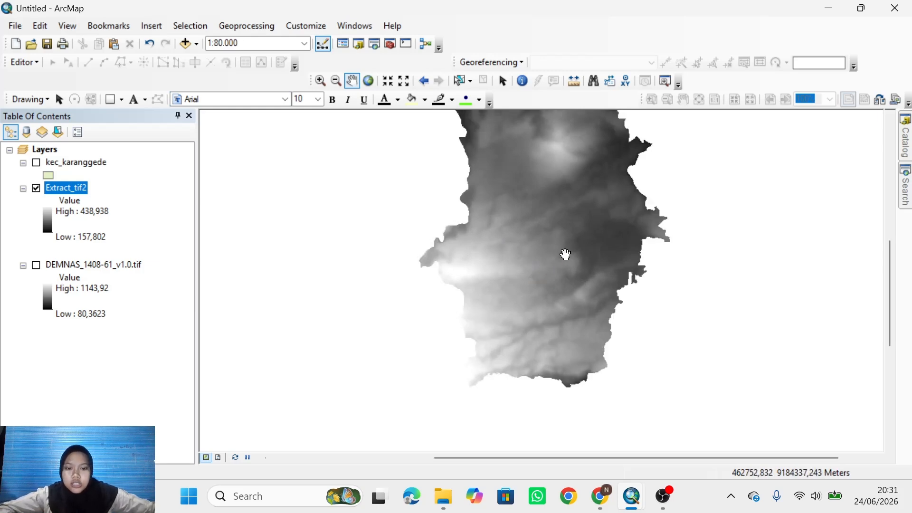
{"action": "scroll", "coordinate": [565, 254], "scroll_direction": "down", "scroll_amount": 1}
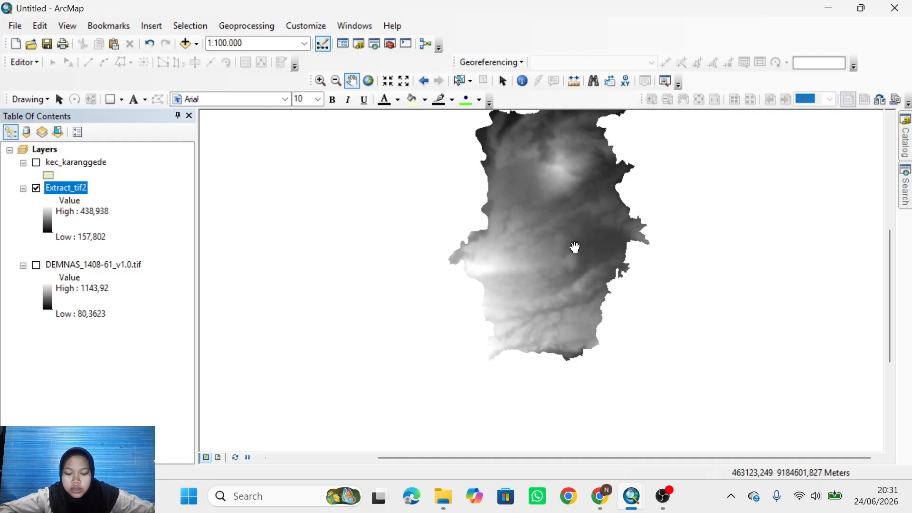
- Search for "slope" and open the Spatial Analyst Slope tool
{"action": "left_click", "coordinate": [896, 186]}
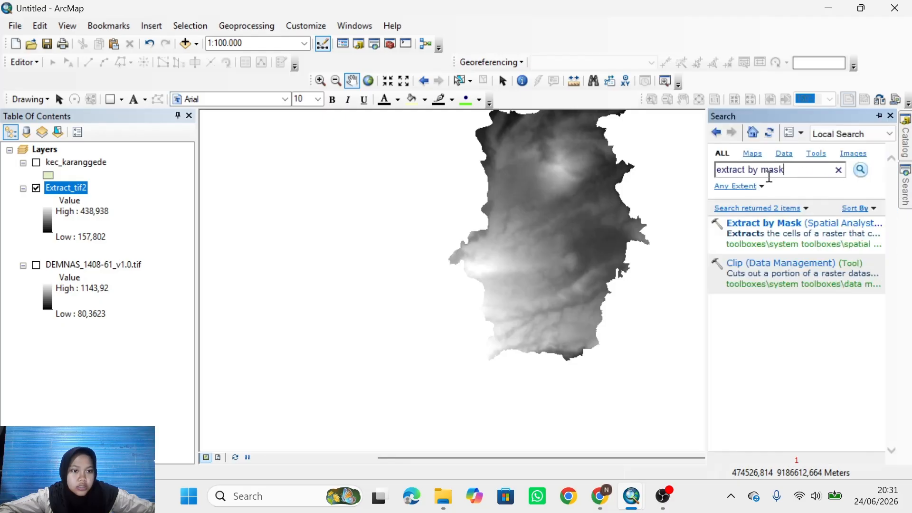
{"action": "left_click_drag", "start_coordinate": [769, 177], "coordinate": [712, 187]}
{"action": "type", "text": "sl"}
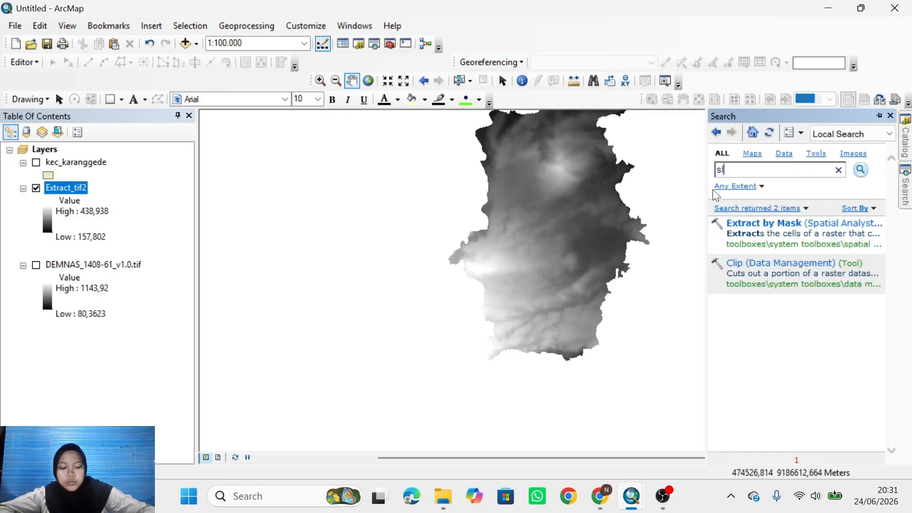
{"action": "type", "text": "ope"}
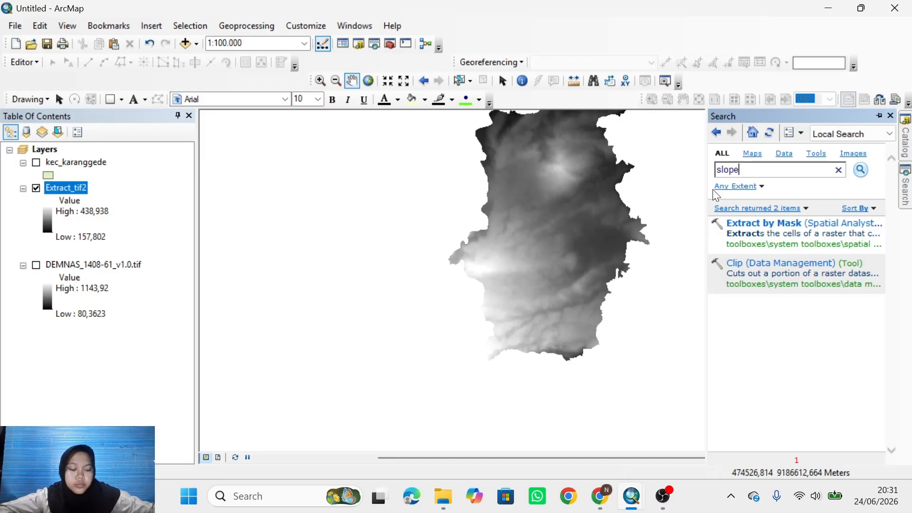
{"action": "left_click", "coordinate": [861, 170]}
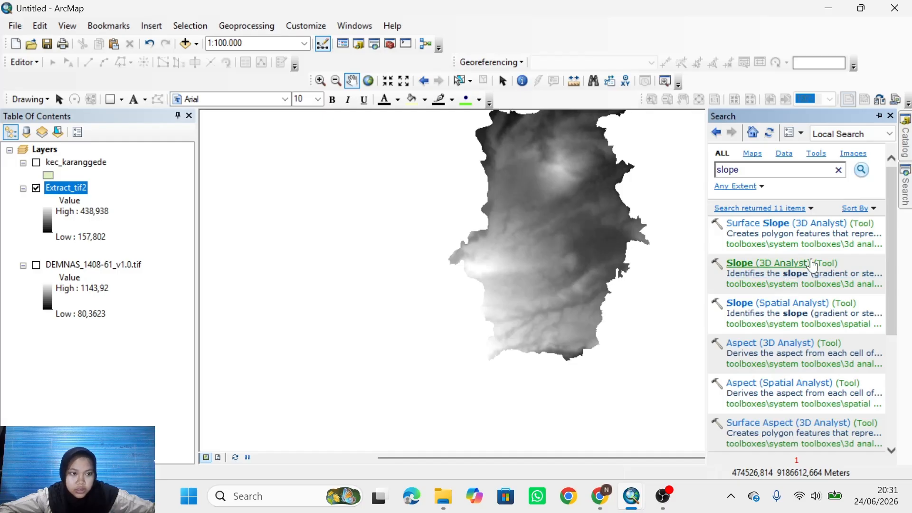
{"action": "left_click", "coordinate": [780, 307]}
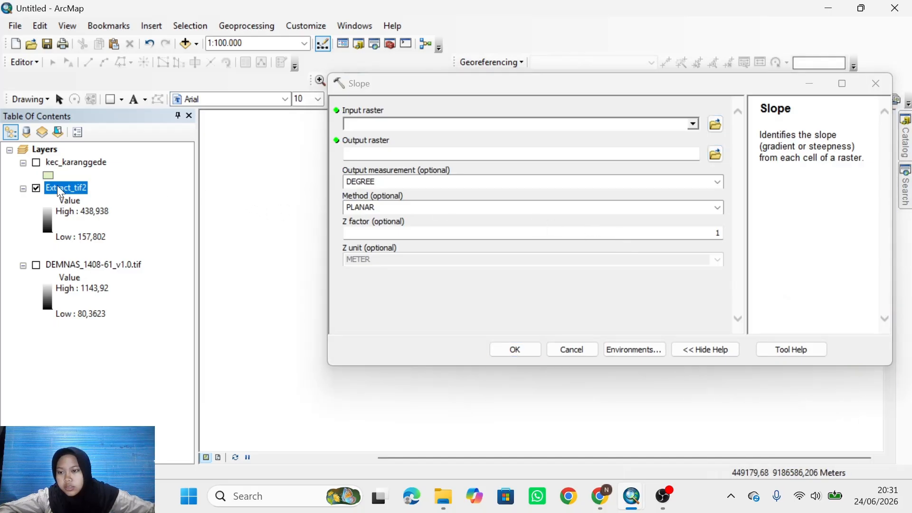
- Run the Slope tool on the Extract_tif2 raster with DEGREE as the output measurement and the PLANAR method
{"action": "left_click_drag", "start_coordinate": [57, 186], "coordinate": [383, 121]}
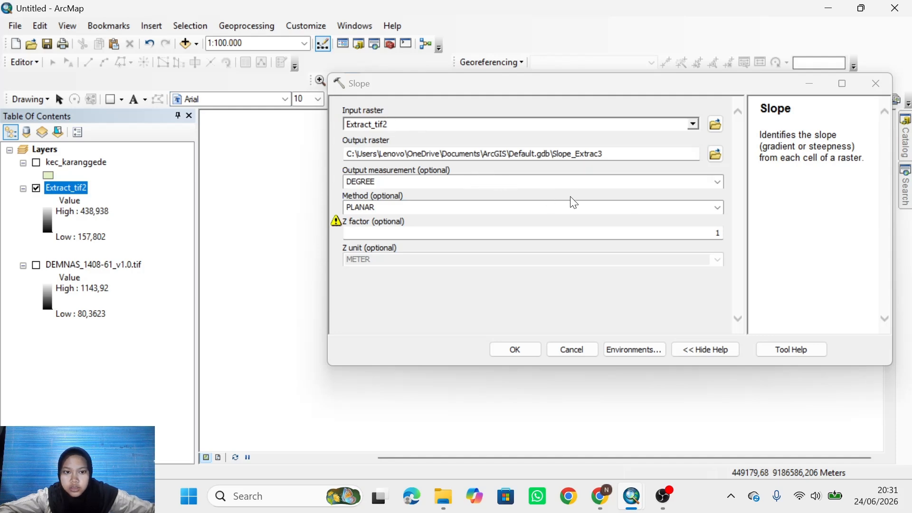
{"action": "left_click", "coordinate": [719, 181]}
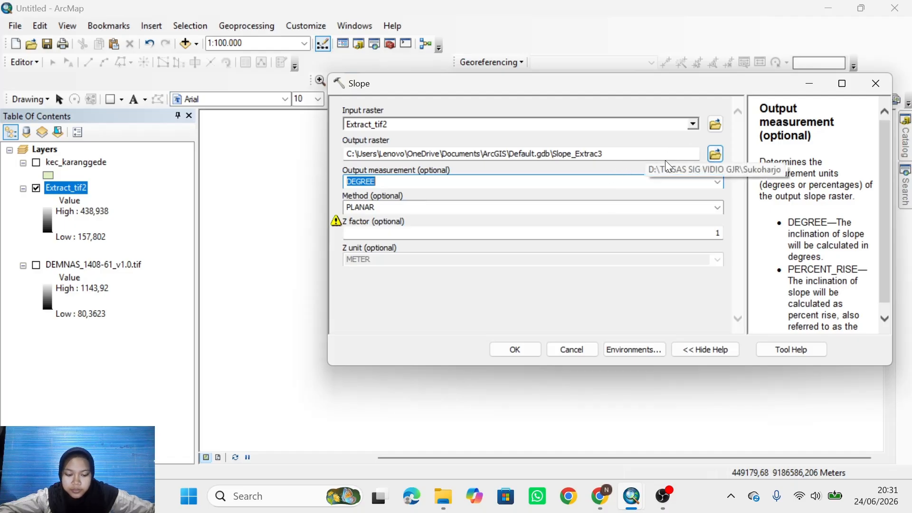
{"action": "left_click", "coordinate": [508, 350]}
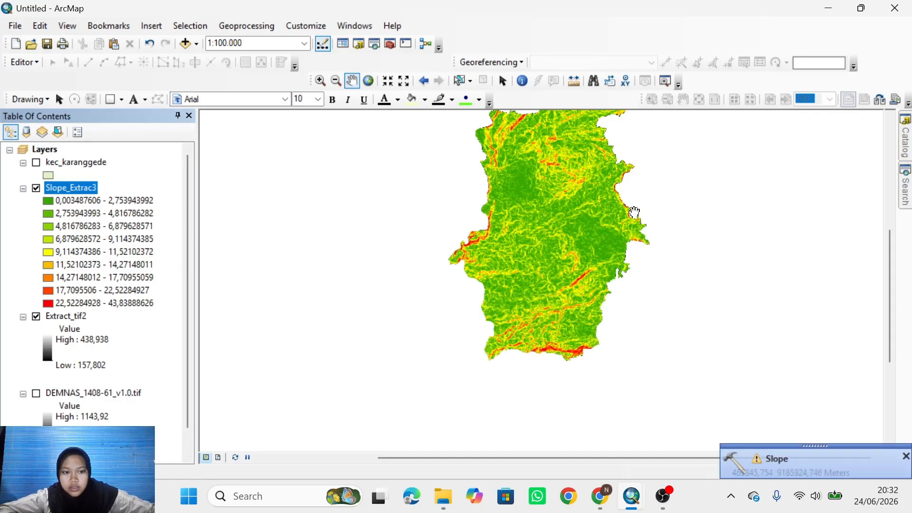
{"action": "left_click_drag", "start_coordinate": [634, 212], "coordinate": [635, 253]}
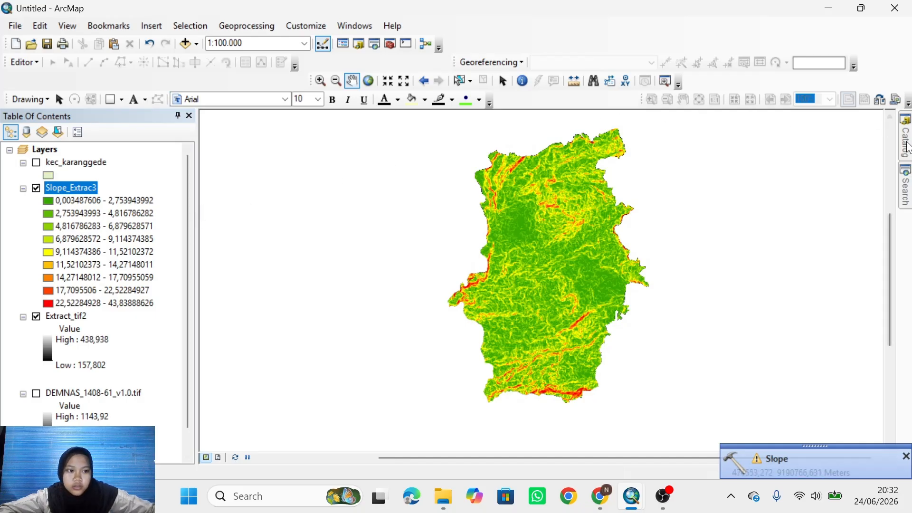
- Search for "reclassify" and open the Spatial Analyst Reclassify tool
{"action": "left_click", "coordinate": [908, 192]}
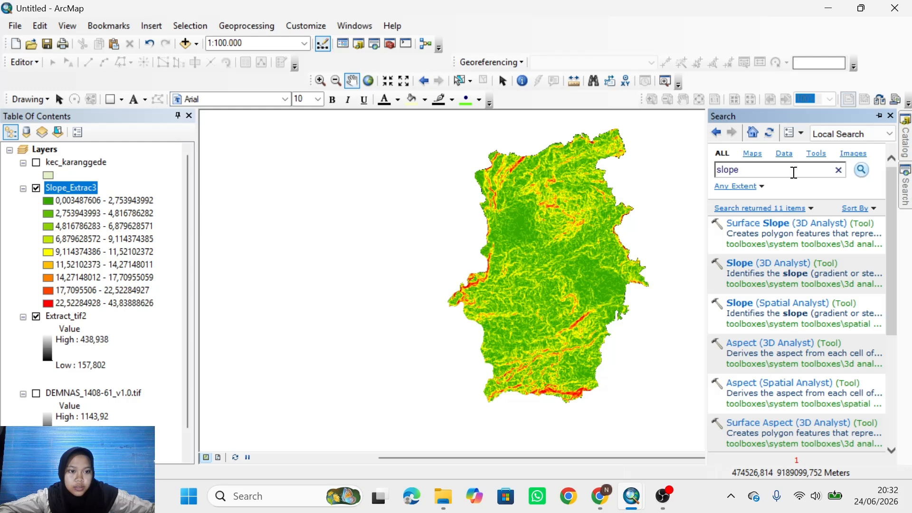
{"action": "left_click_drag", "start_coordinate": [794, 173], "coordinate": [701, 173]}
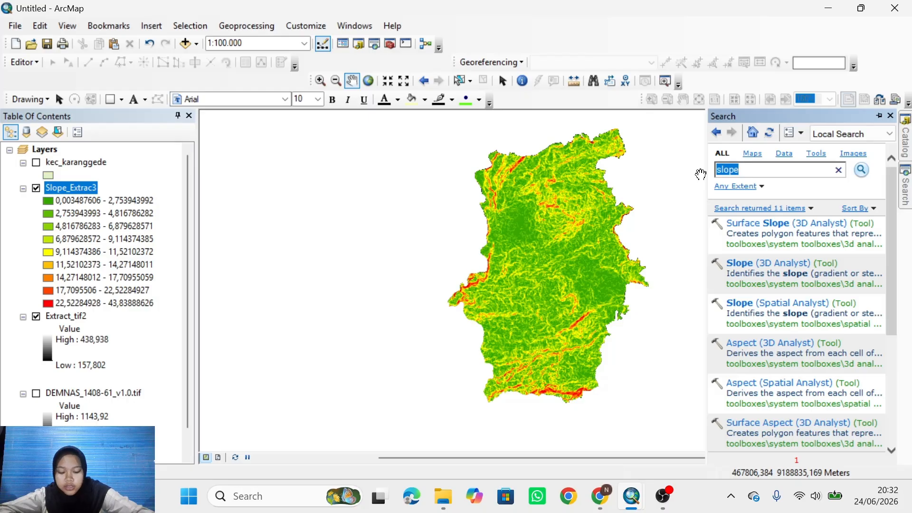
{"action": "type", "text": "recr"}
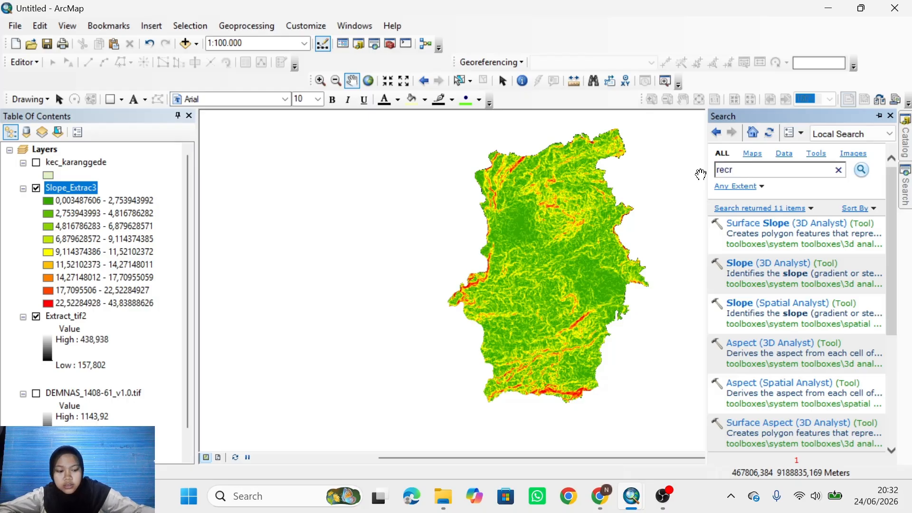
{"action": "key", "text": "BackSpace"}
{"action": "type", "text": "las"}
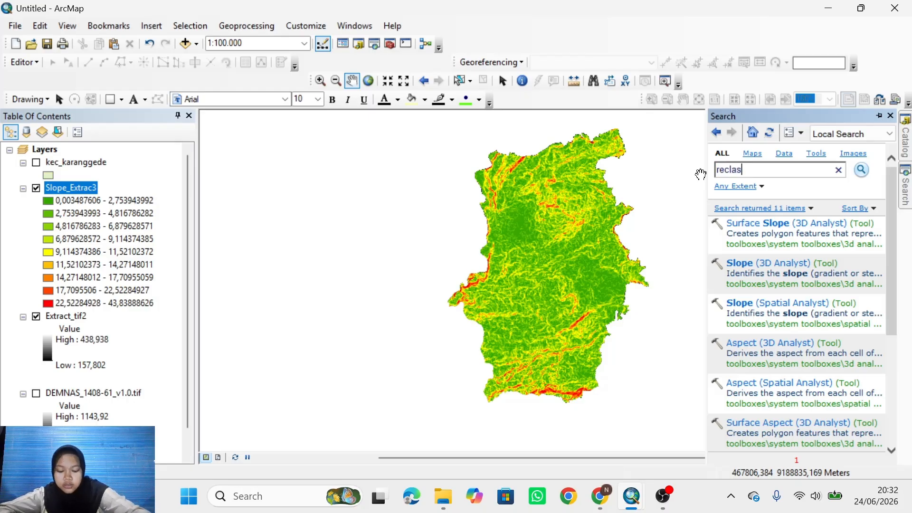
{"action": "type", "text": "sif"}
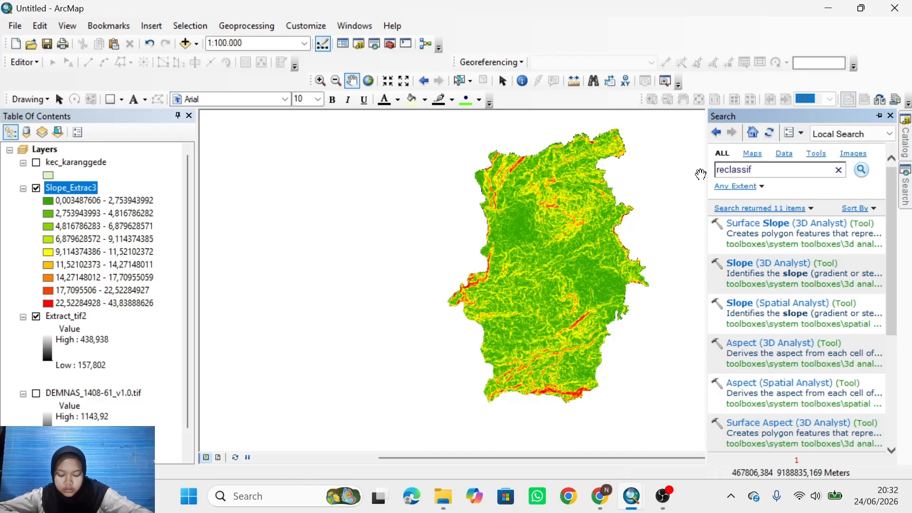
{"action": "type", "text": "y"}
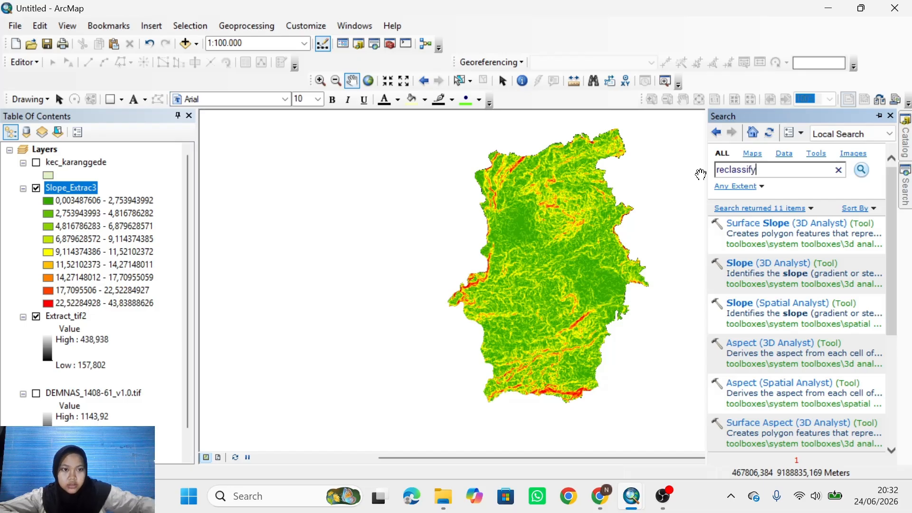
{"action": "left_click", "coordinate": [860, 169]}
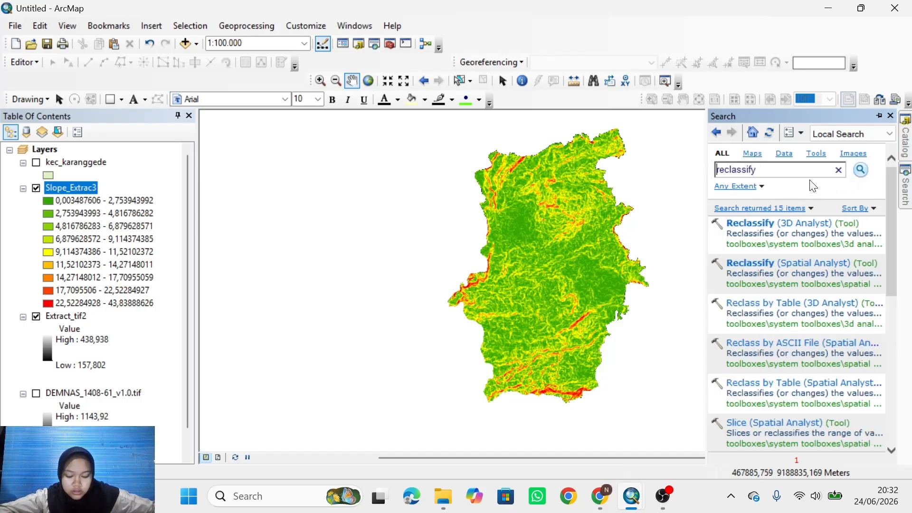
{"action": "left_click", "coordinate": [781, 264]}
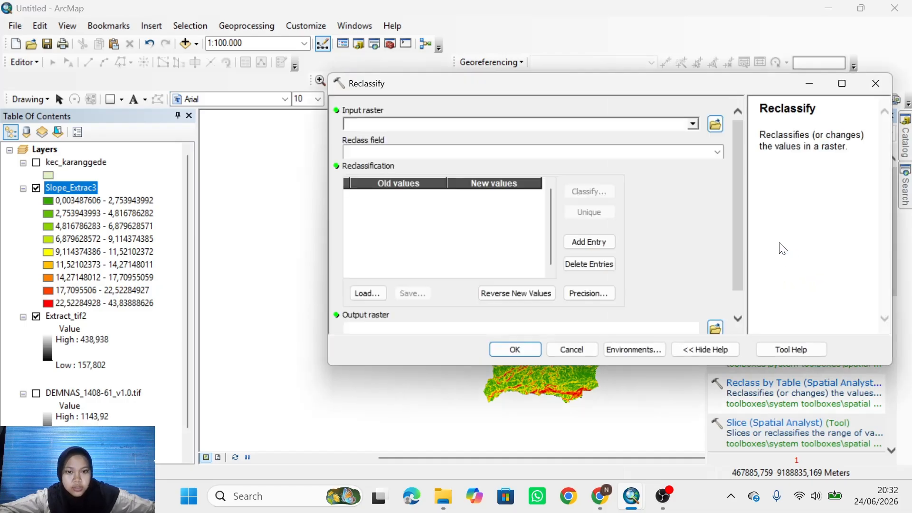
- Set Slope_Extrac3 as the Reclassify input raster and configure its classification with 5 classes and the Manual method
{"action": "left_click", "coordinate": [44, 212]}
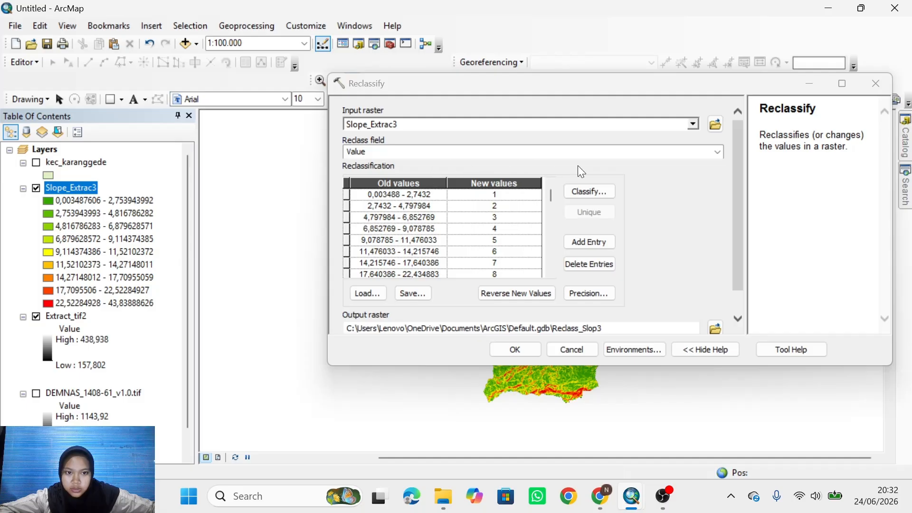
{"action": "left_click", "coordinate": [590, 192]}
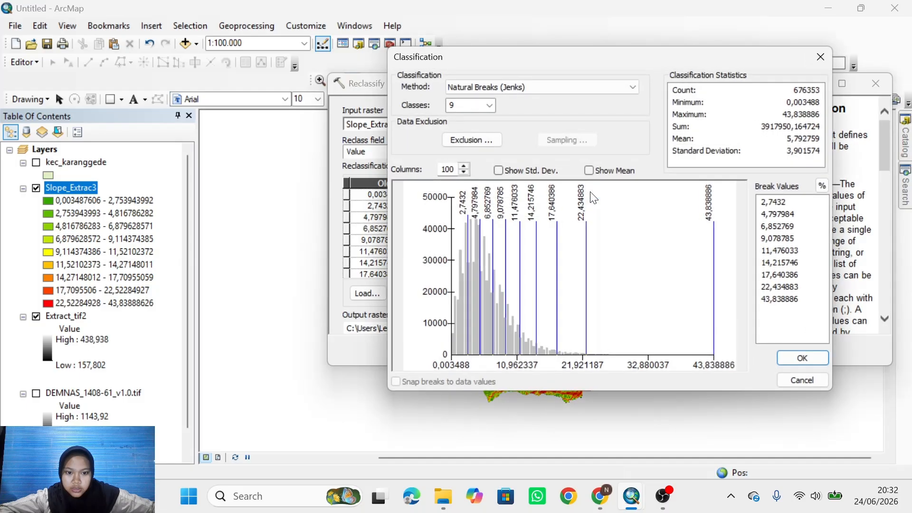
{"action": "left_click", "coordinate": [491, 105]}
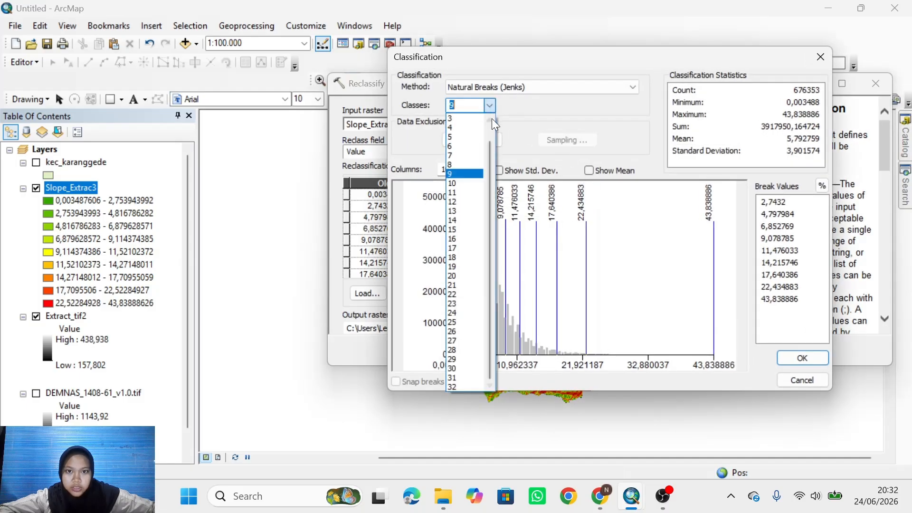
{"action": "left_click", "coordinate": [466, 139]}
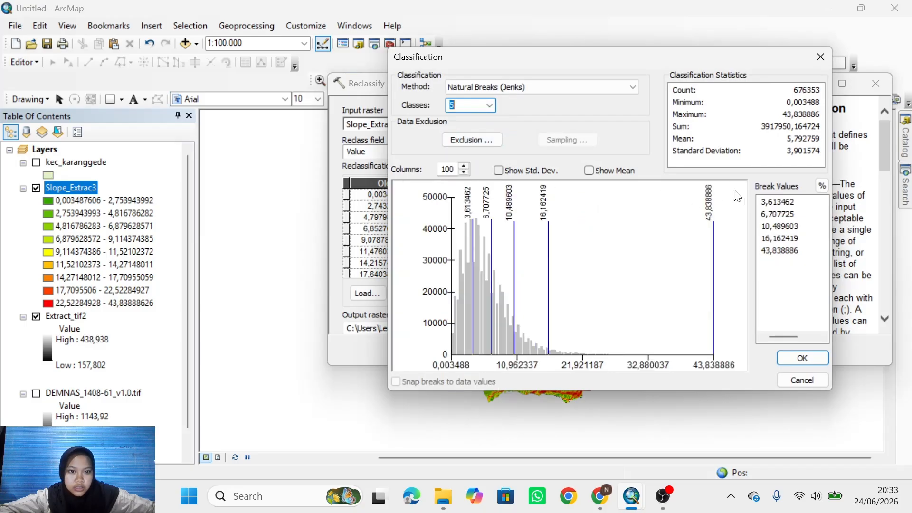
{"action": "left_click", "coordinate": [548, 90]}
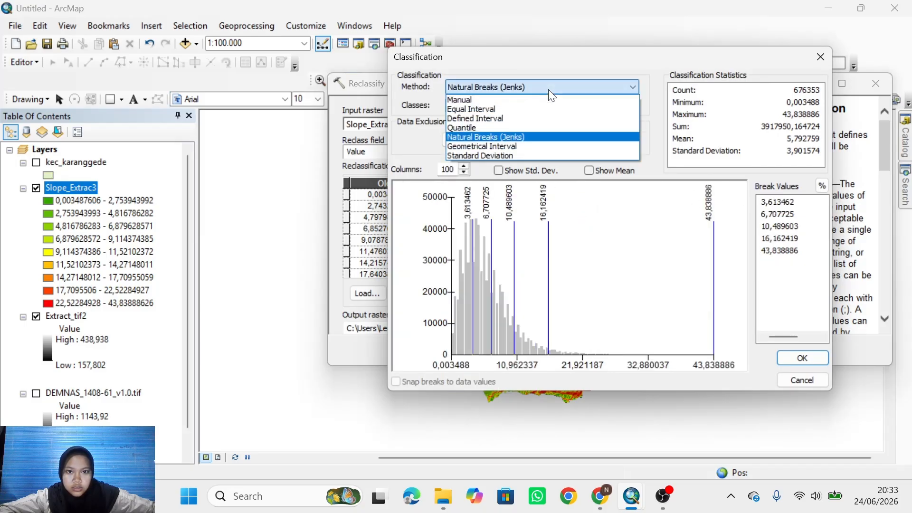
{"action": "left_click", "coordinate": [533, 99]}
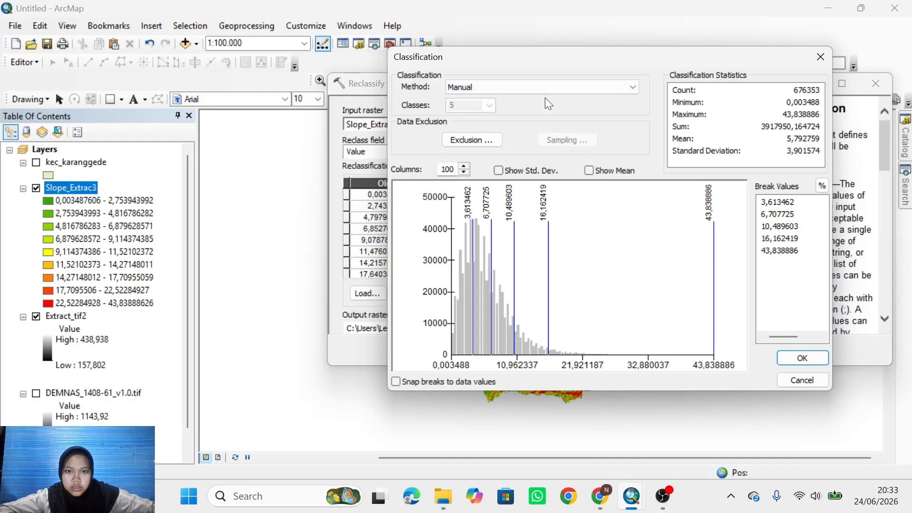
- Set the first manual break value of the slope classification to 8
{"action": "left_click", "coordinate": [795, 200]}
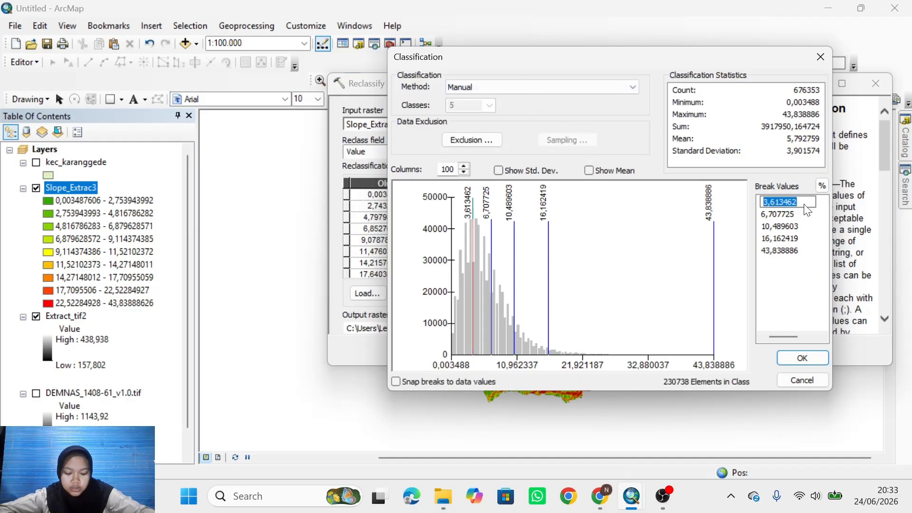
{"action": "type", "text": "8"}
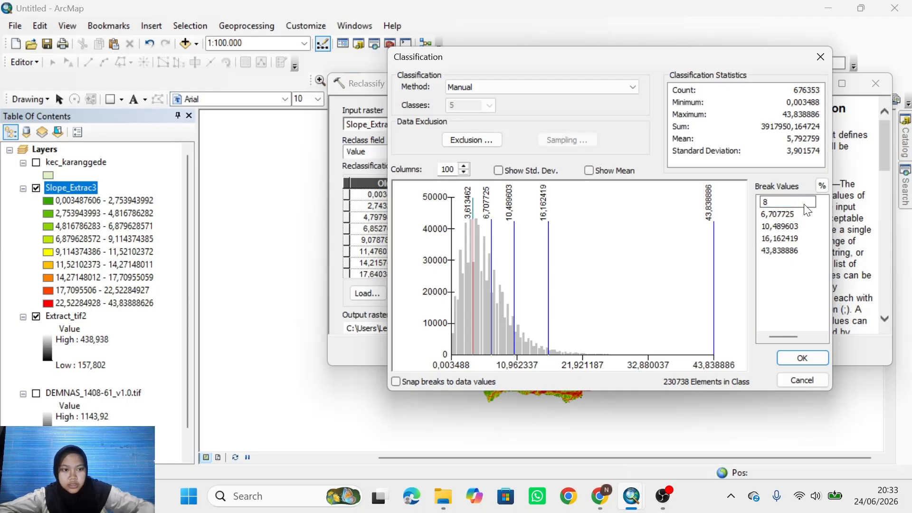
{"action": "key", "text": "Return"}
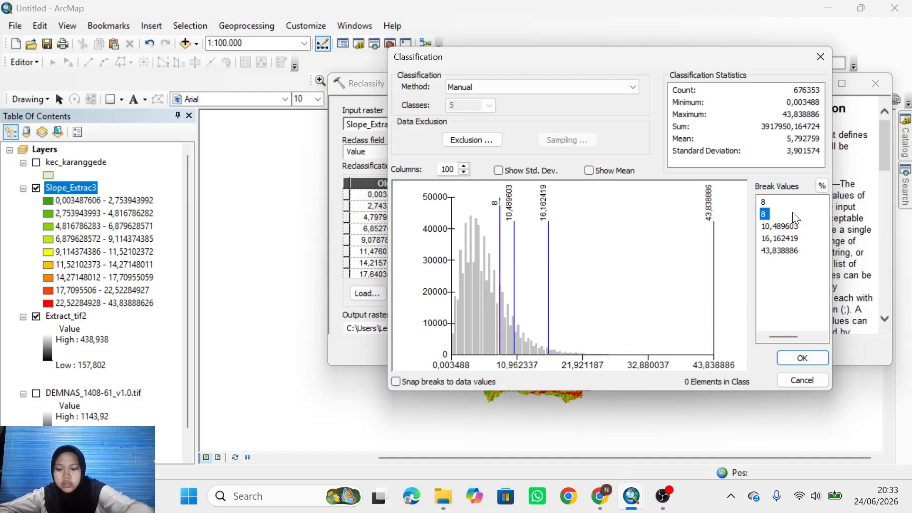
{"action": "key", "text": "Return"}
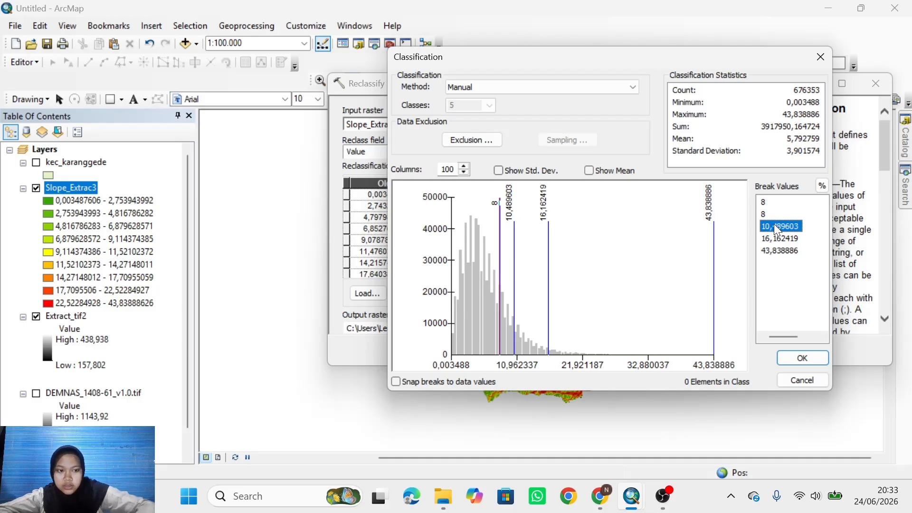
{"action": "left_click", "coordinate": [777, 225]}
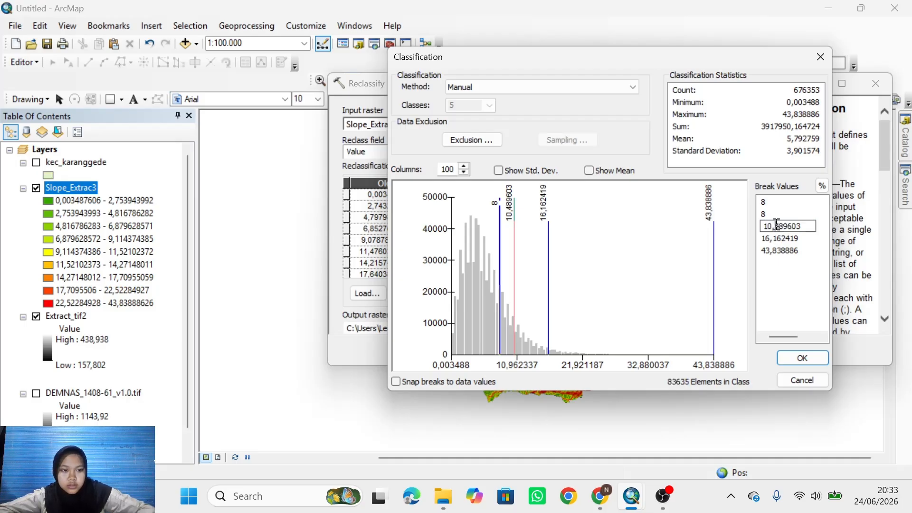
- Set the second break value to 15, reapplying it after the list re-sorts
{"action": "left_click", "coordinate": [766, 214]}
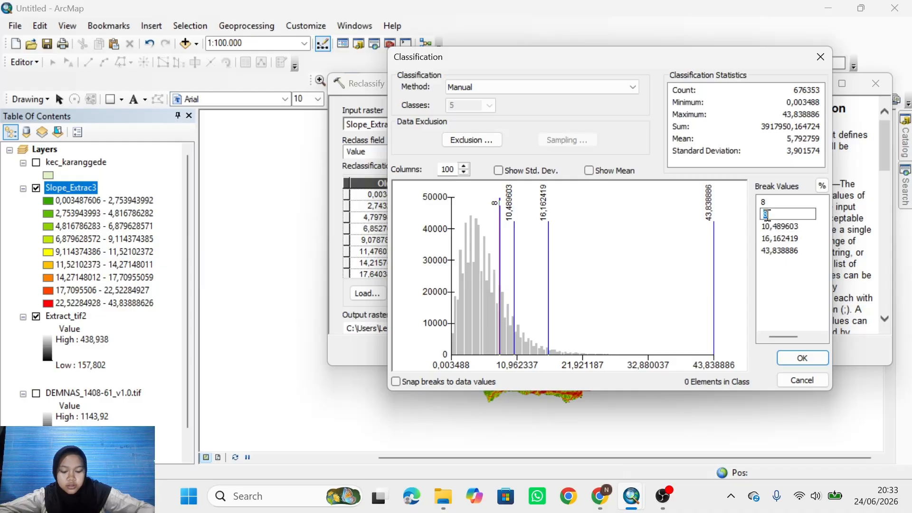
{"action": "type", "text": "15"}
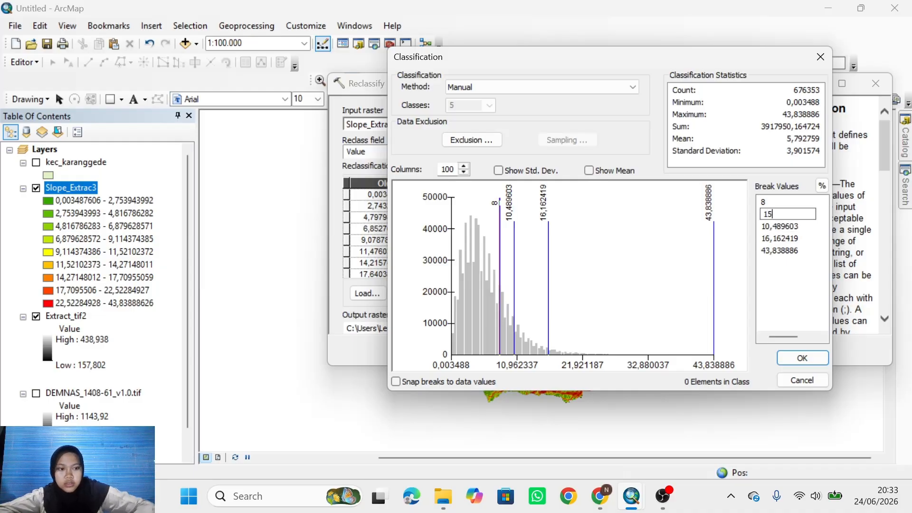
{"action": "left_click", "coordinate": [771, 226]}
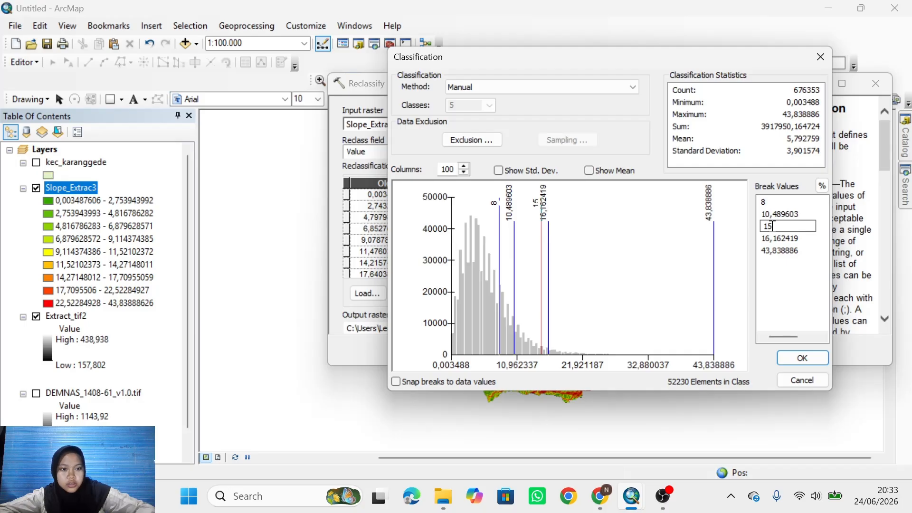
{"action": "left_click", "coordinate": [774, 215]}
{"action": "left_click", "coordinate": [773, 214]}
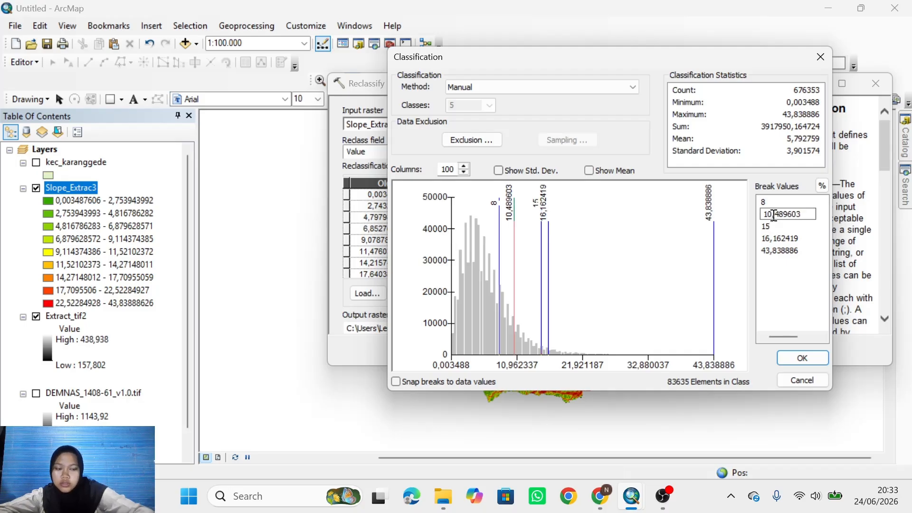
{"action": "left_click_drag", "start_coordinate": [807, 216], "coordinate": [765, 214]}
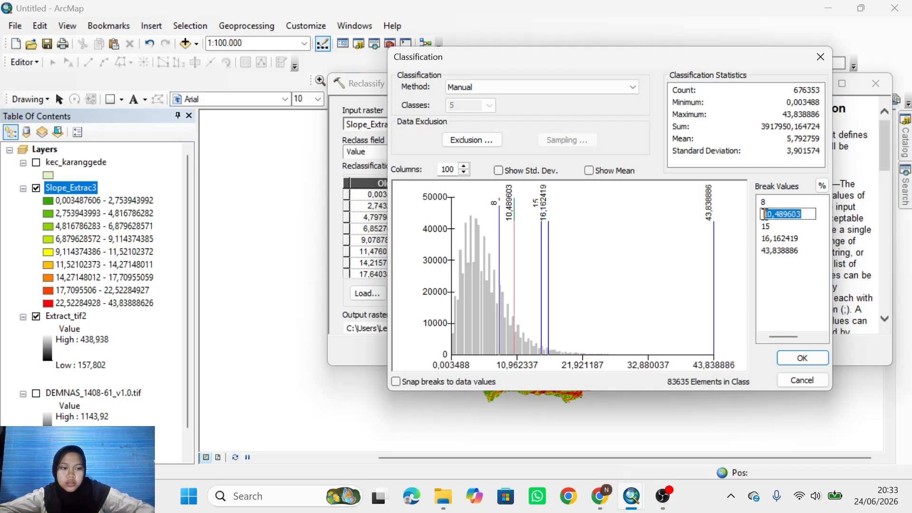
{"action": "type", "text": "15"}
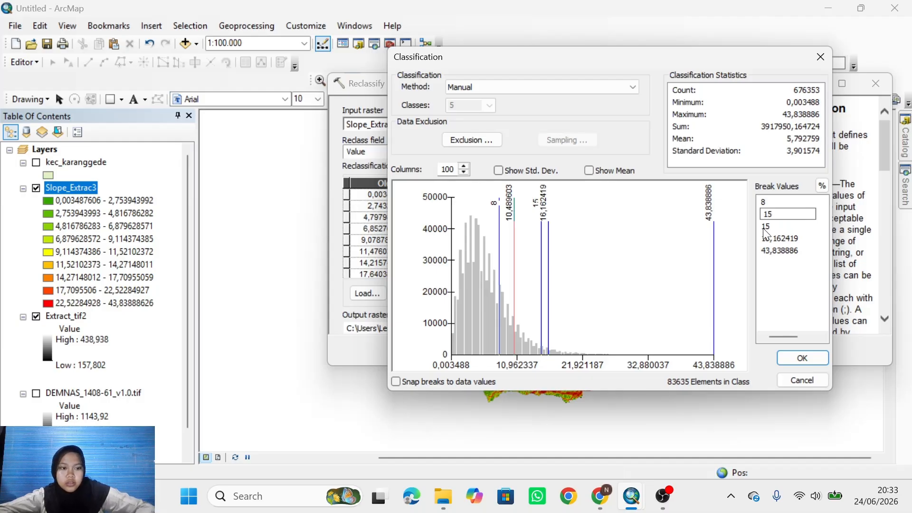
- Set the third break value to 25 and the fourth to 45, correcting the entries after the list re-sorts
{"action": "left_click", "coordinate": [764, 228]}
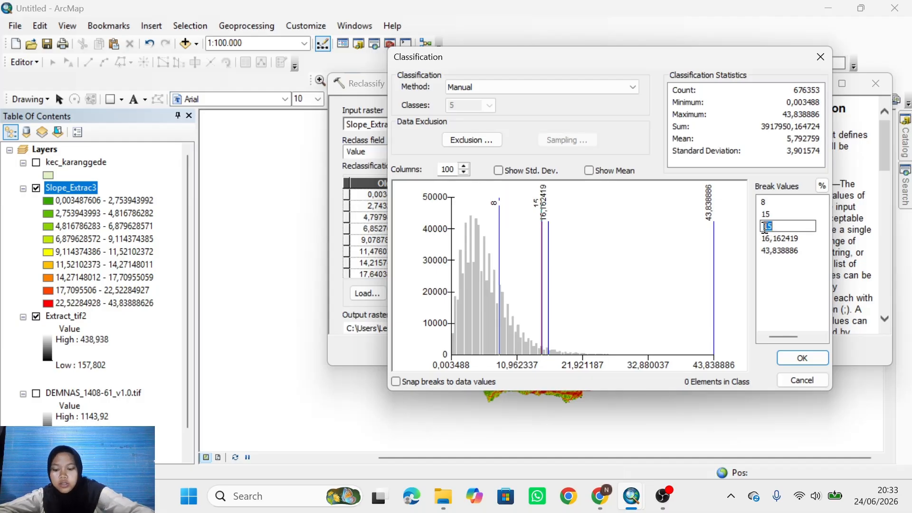
{"action": "type", "text": "25"}
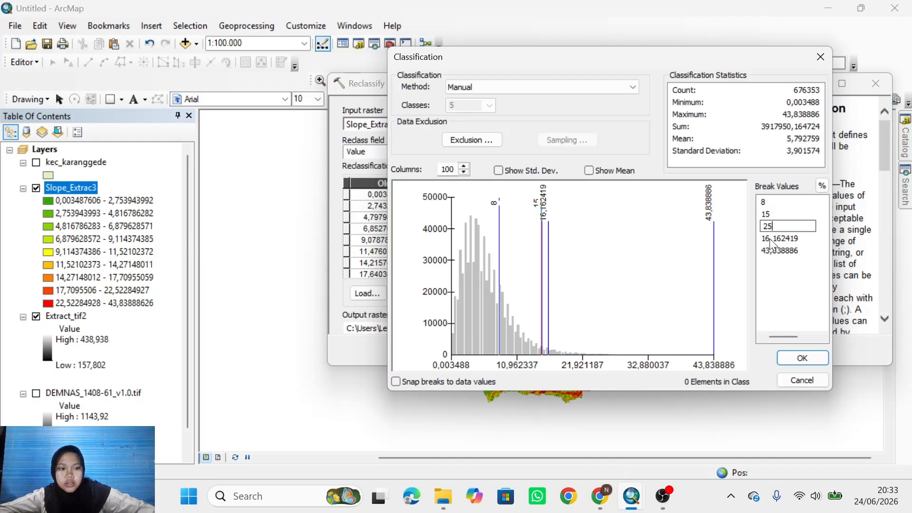
{"action": "left_click", "coordinate": [770, 239]}
{"action": "type", "text": "45"}
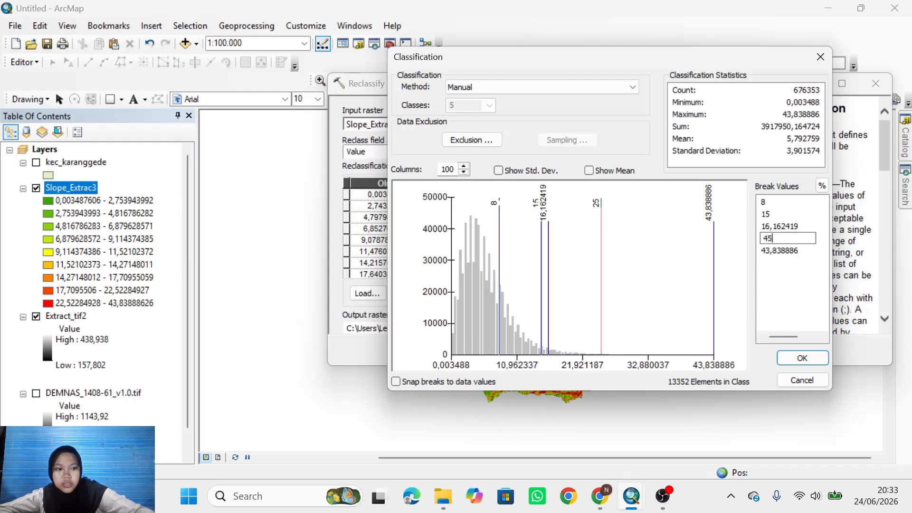
{"action": "left_click", "coordinate": [785, 251]}
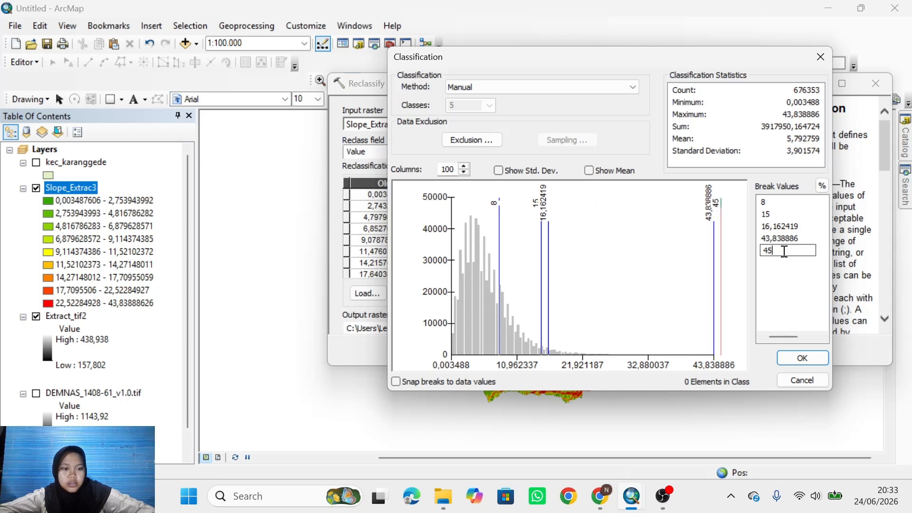
{"action": "left_click", "coordinate": [783, 236]}
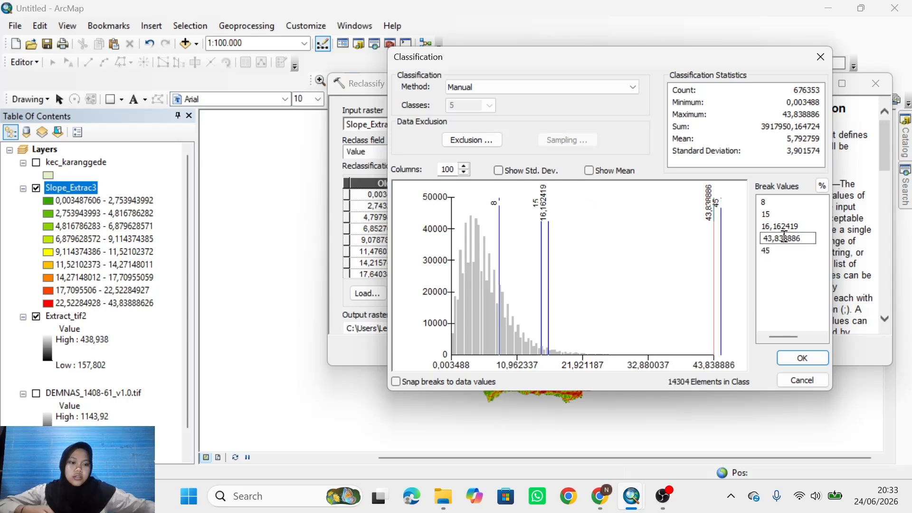
{"action": "left_click", "coordinate": [801, 227]}
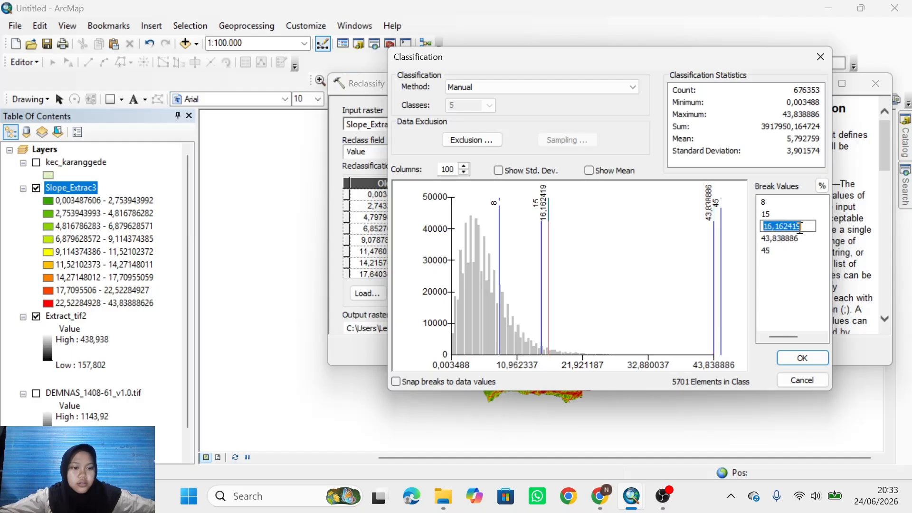
{"action": "key", "text": "BackSpace"}
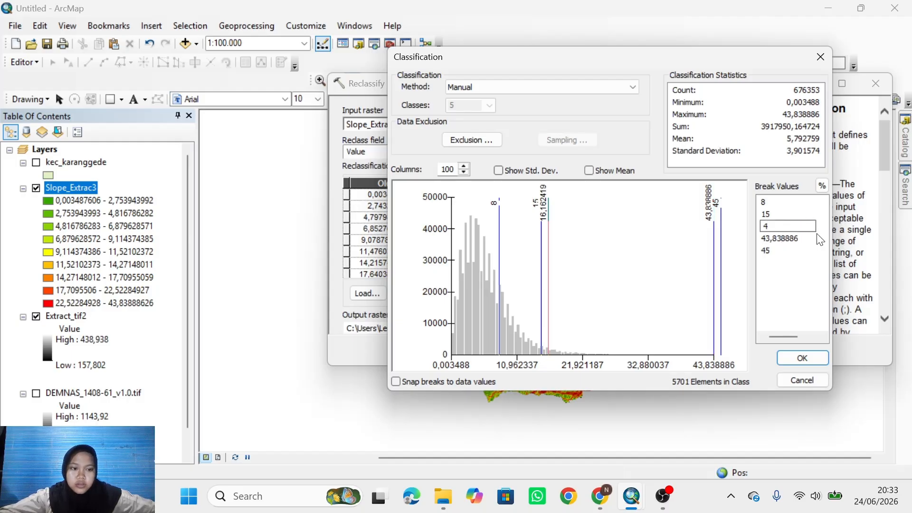
{"action": "type", "text": "25"}
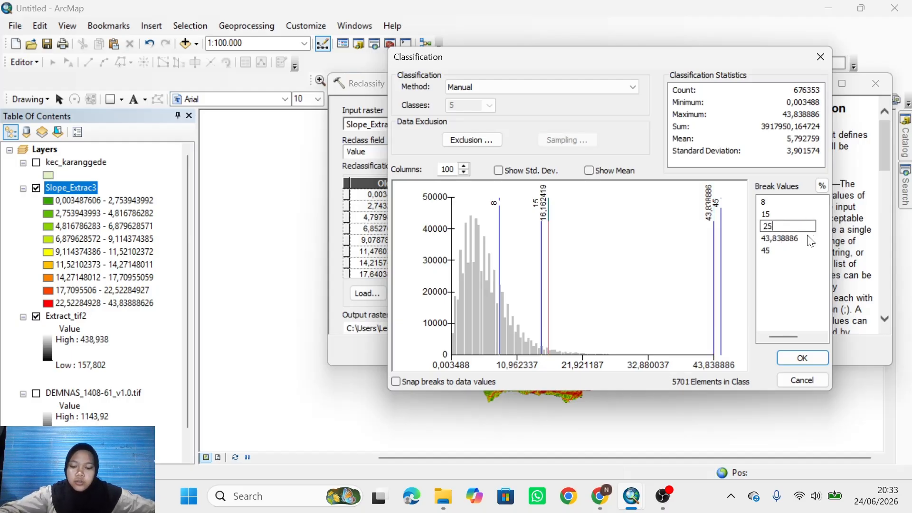
{"action": "left_click", "coordinate": [810, 239]}
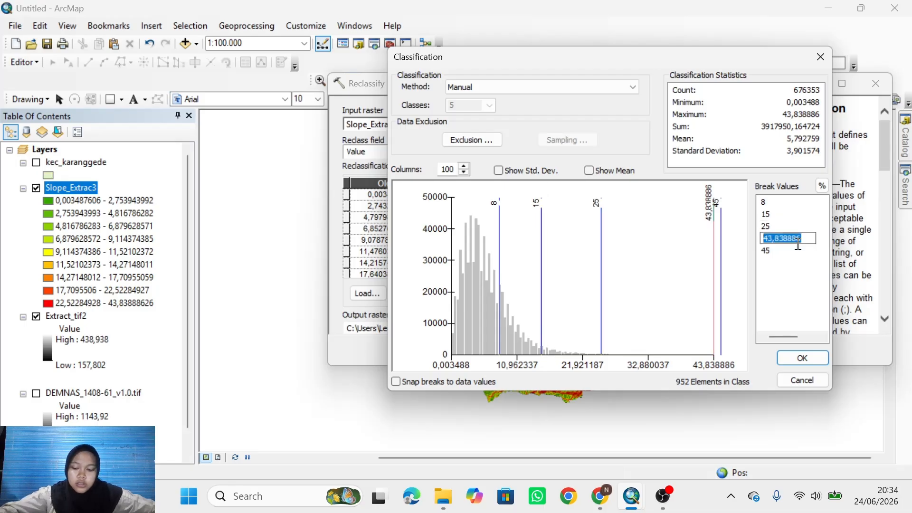
{"action": "type", "text": "45"}
- Set the last break value to 100 and run the Reclassify tool with the resulting five classes
{"action": "left_click", "coordinate": [797, 247]}
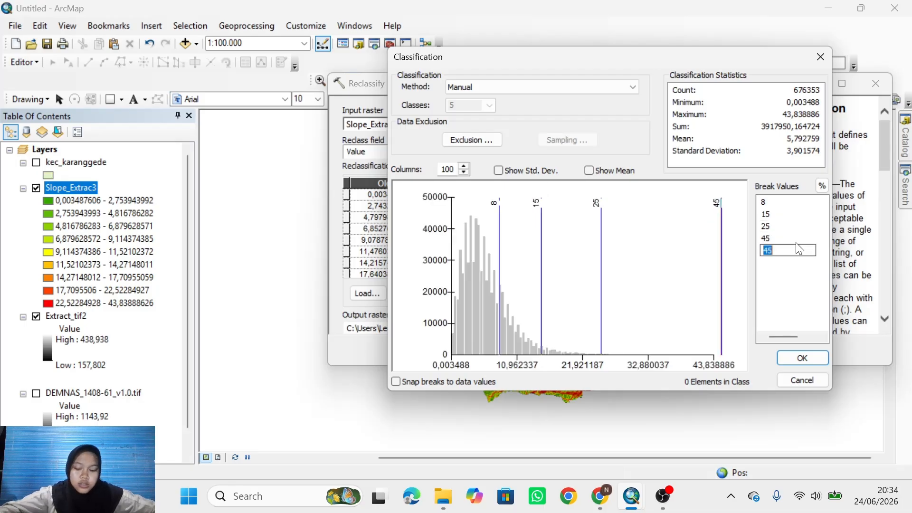
{"action": "type", "text": "100"}
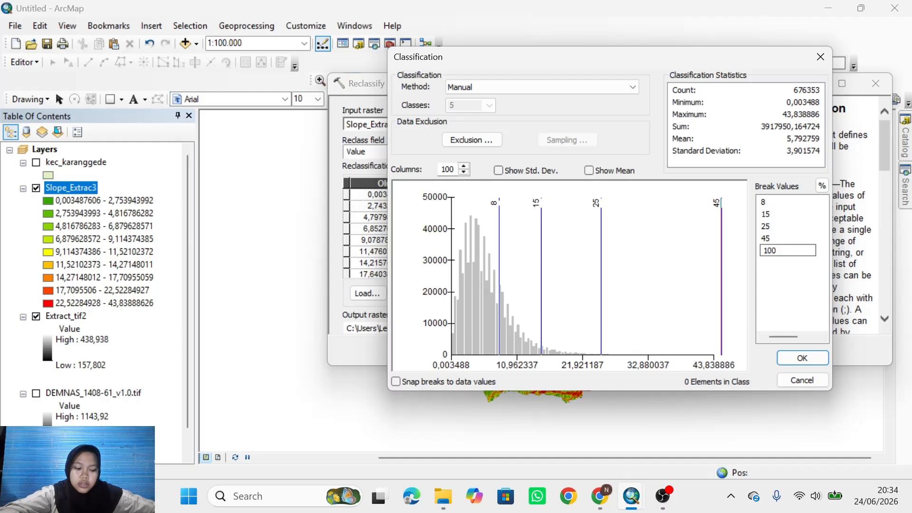
{"action": "left_click", "coordinate": [797, 250]}
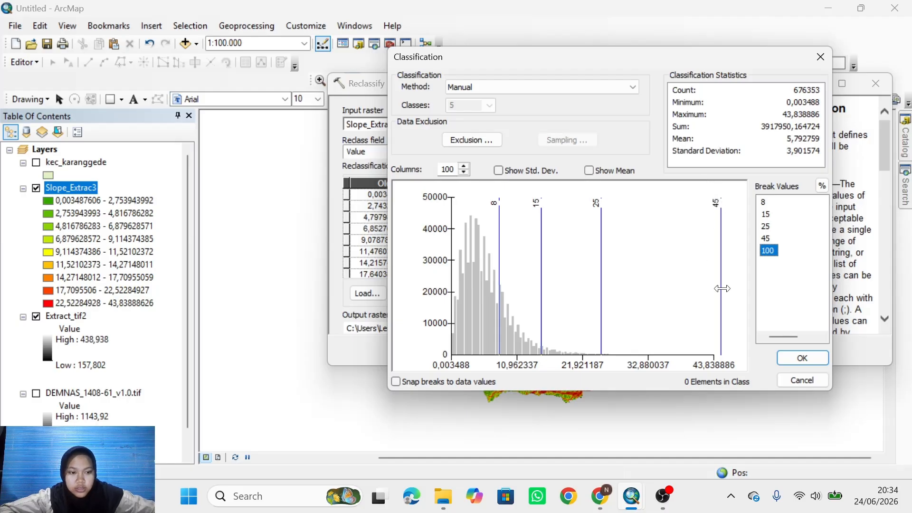
{"action": "left_click", "coordinate": [802, 357]}
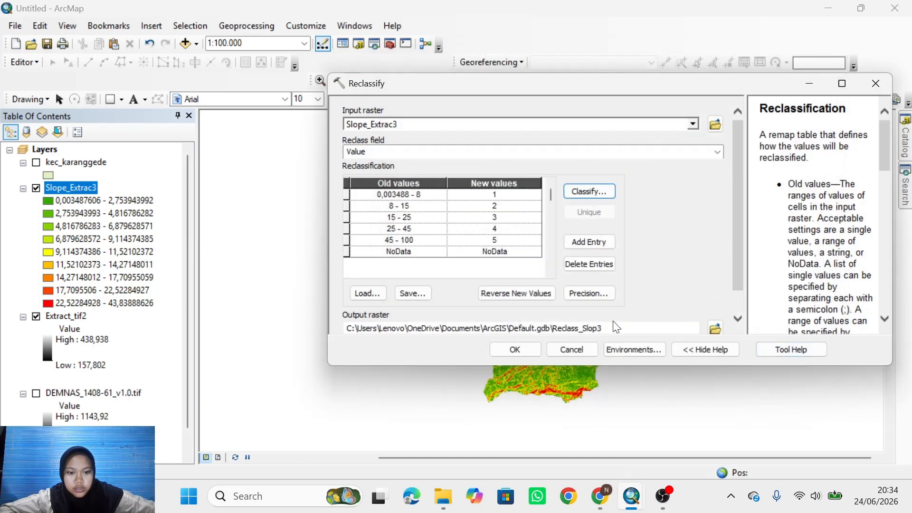
{"action": "left_click", "coordinate": [523, 349]}
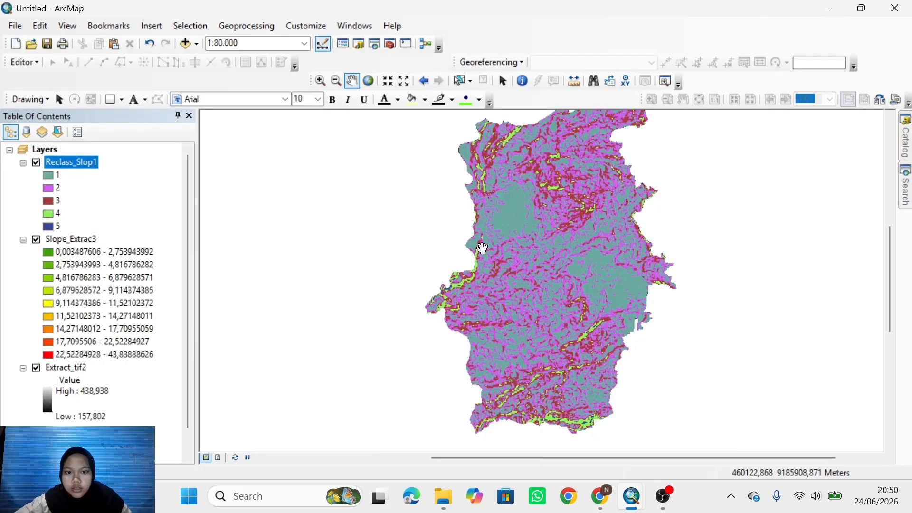
- Search for "raster to polygon" and open the Raster to Polygon conversion tool
{"action": "scroll", "coordinate": [514, 229], "scroll_direction": "up", "scroll_amount": 1}
{"action": "scroll", "coordinate": [525, 222], "scroll_direction": "down", "scroll_amount": 1}
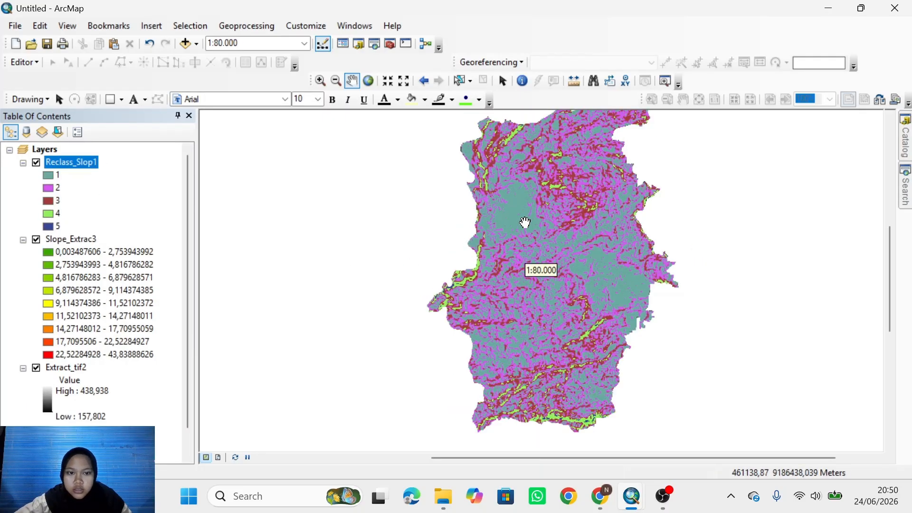
{"action": "scroll", "coordinate": [525, 223], "scroll_direction": "down", "scroll_amount": 2}
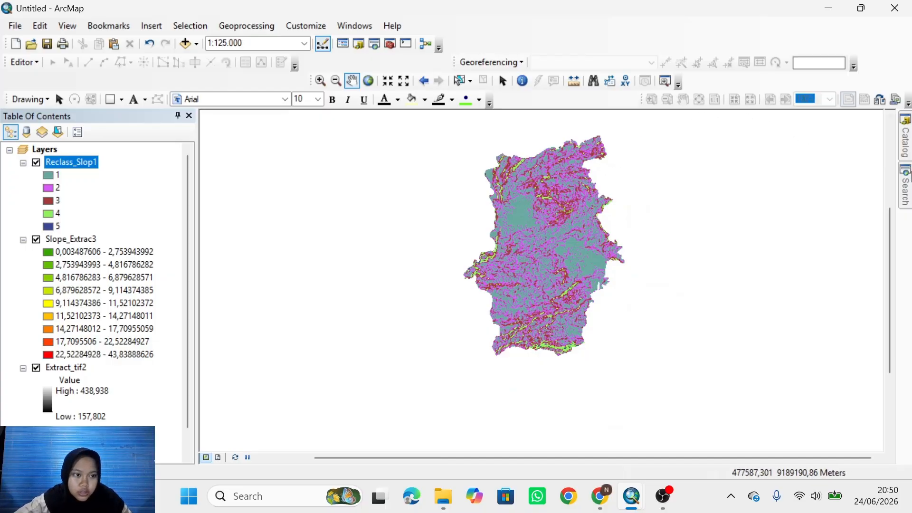
{"action": "left_click", "coordinate": [910, 176]}
{"action": "left_click_drag", "start_coordinate": [806, 172], "coordinate": [692, 190]}
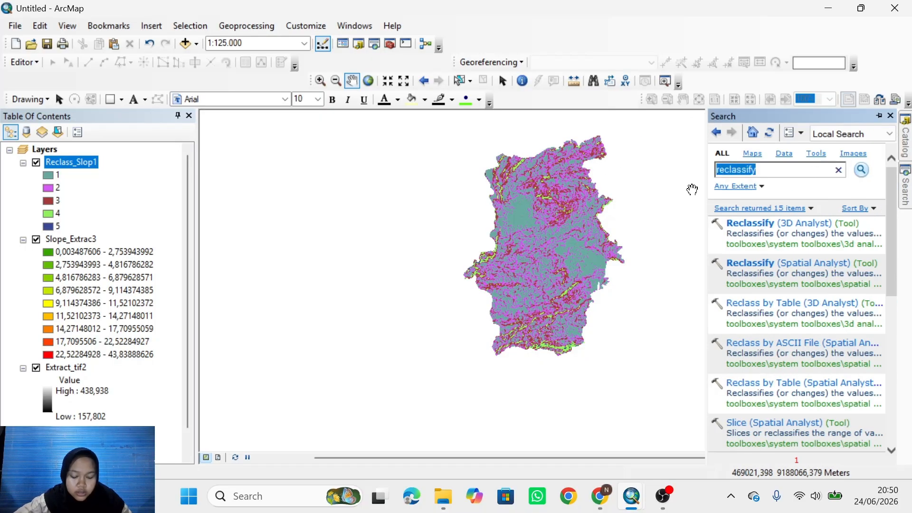
{"action": "type", "text": "ra"}
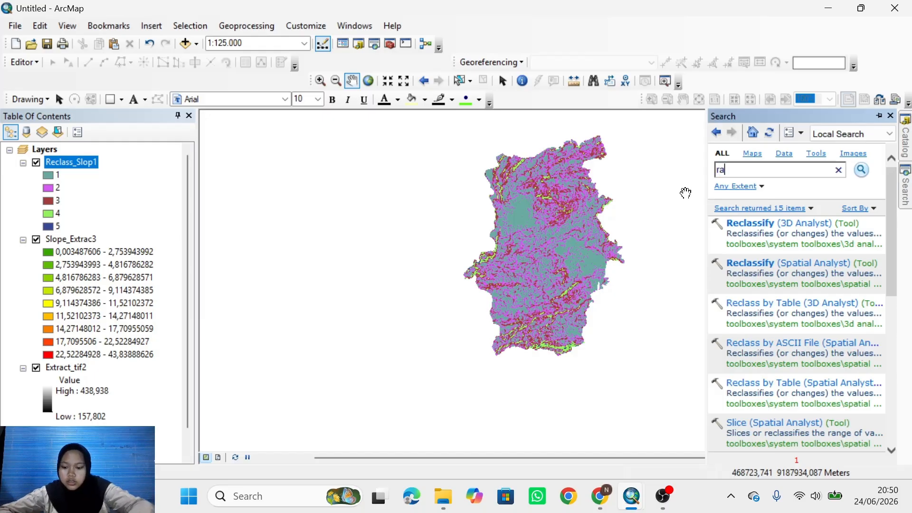
{"action": "type", "text": "ster to "}
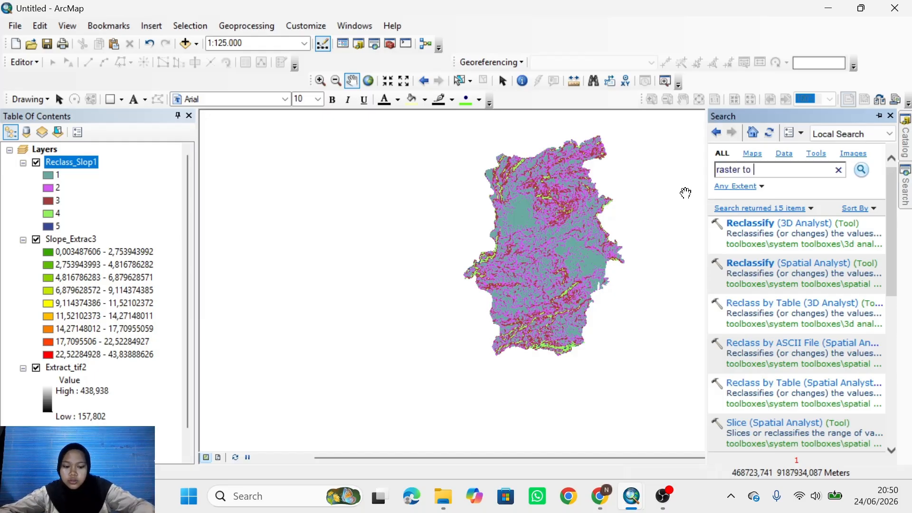
{"action": "type", "text": "polygon"}
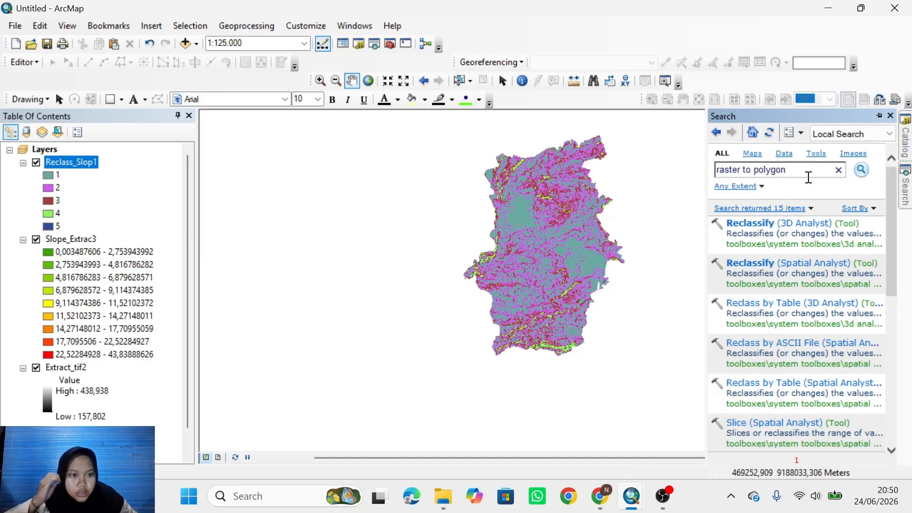
{"action": "left_click", "coordinate": [861, 170]}
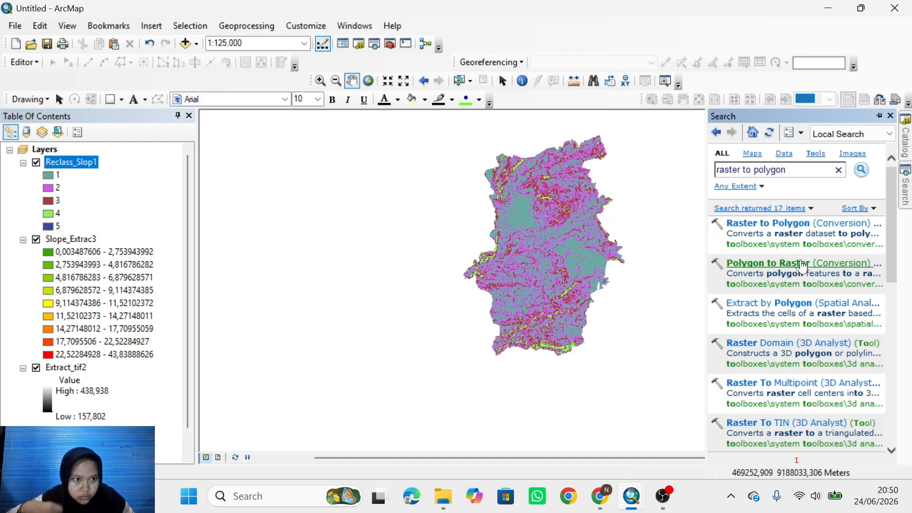
{"action": "left_click", "coordinate": [775, 230]}
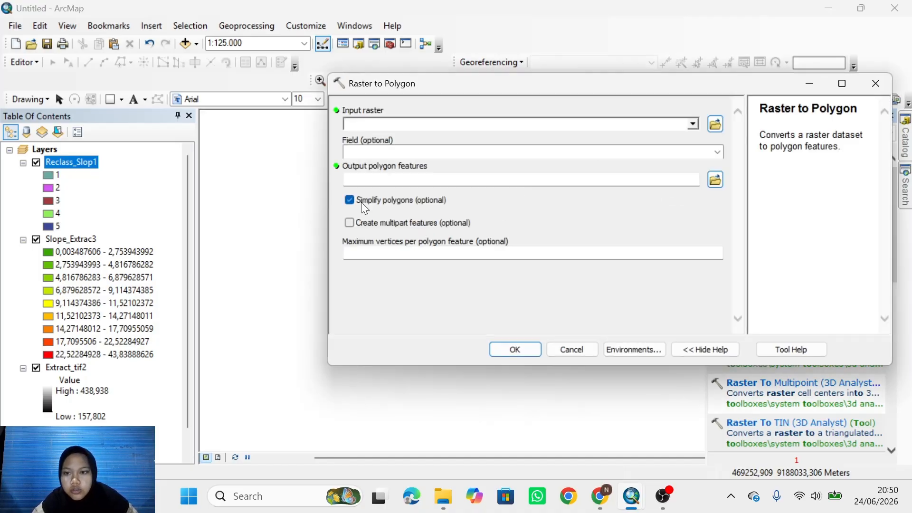
- Convert the Reclass_Slop1 raster to polygons using the Value field, with simplified polygons
{"action": "left_click", "coordinate": [69, 164]}
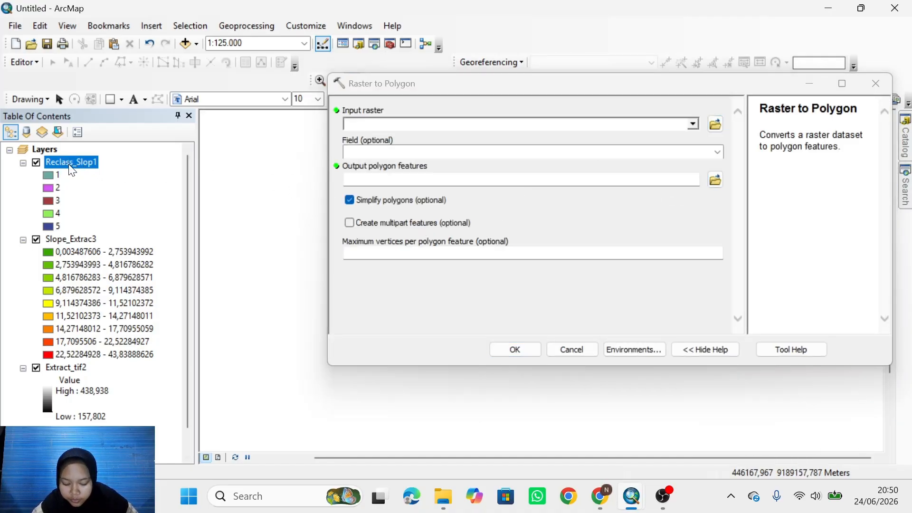
{"action": "left_click_drag", "start_coordinate": [71, 170], "coordinate": [398, 125]}
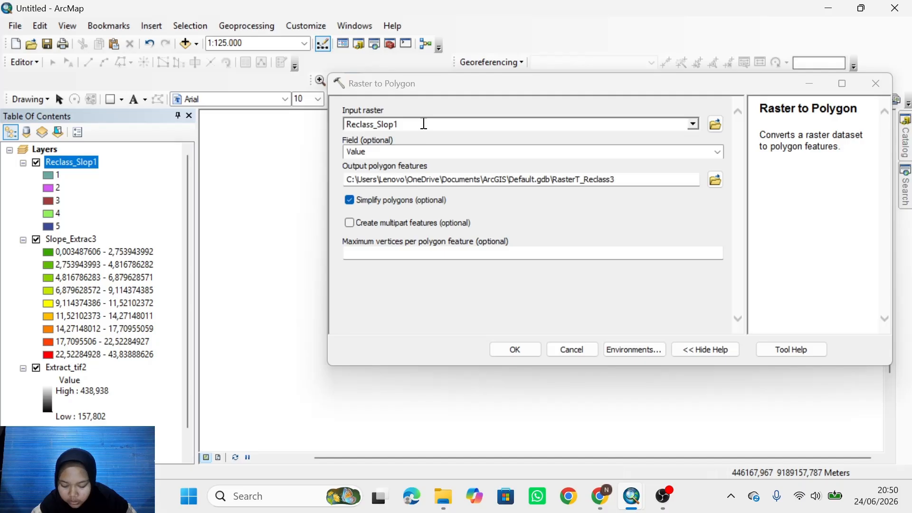
{"action": "left_click", "coordinate": [513, 348]}
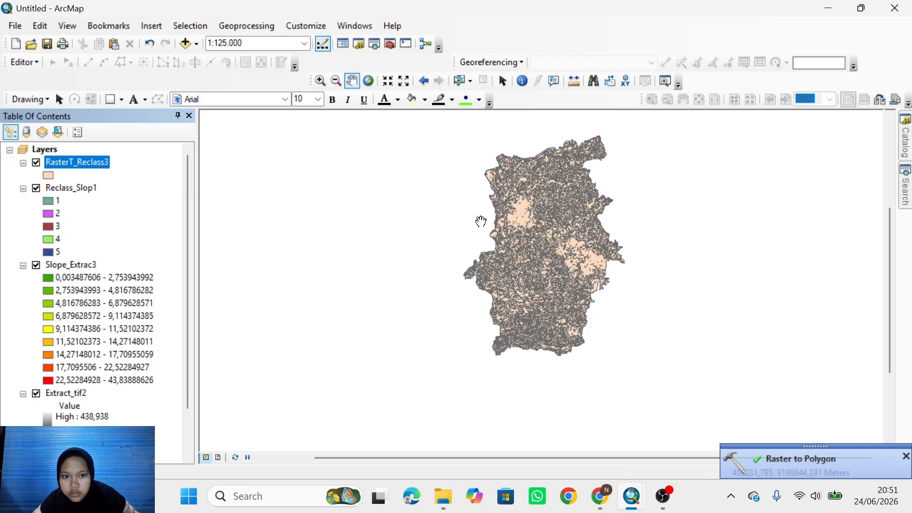
{"action": "left_click", "coordinate": [79, 163]}
{"action": "key", "text": "Return"}
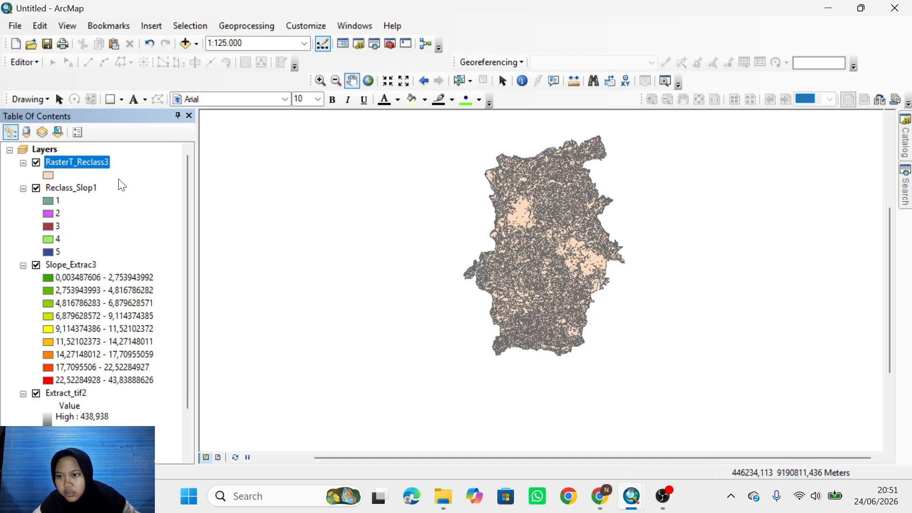
{"action": "left_click", "coordinate": [37, 189]}
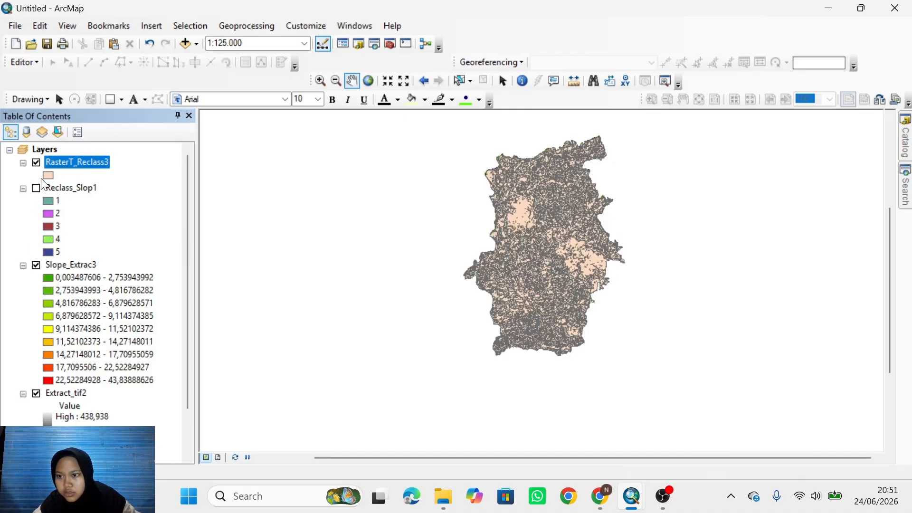
{"action": "left_click", "coordinate": [37, 188]}
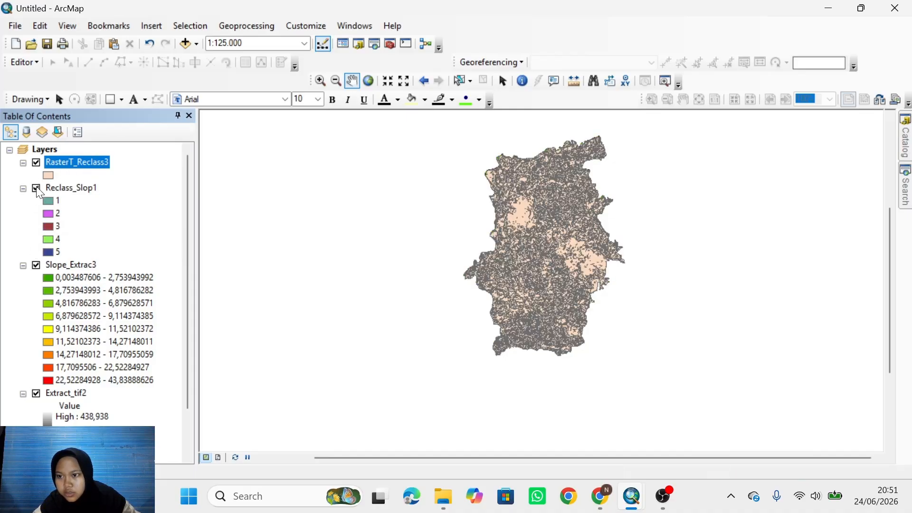
{"action": "left_click", "coordinate": [105, 164]}
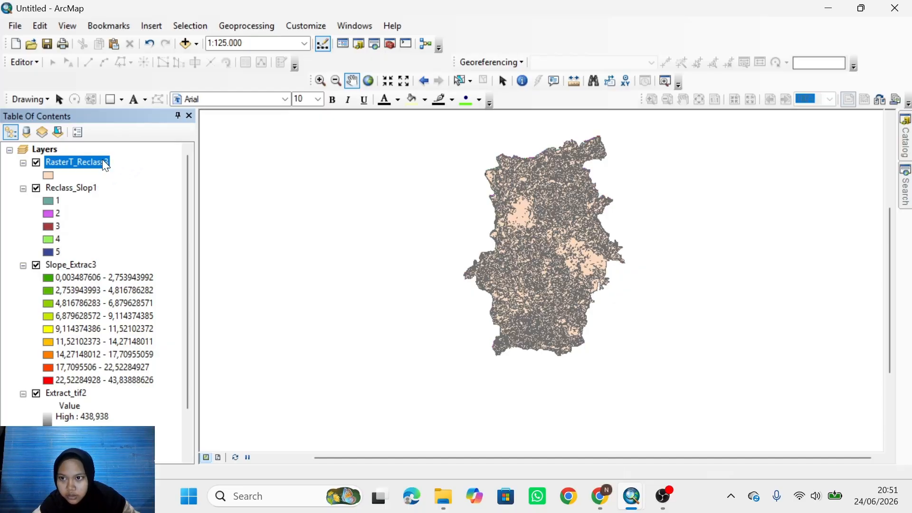
{"action": "left_click", "coordinate": [499, 62]}
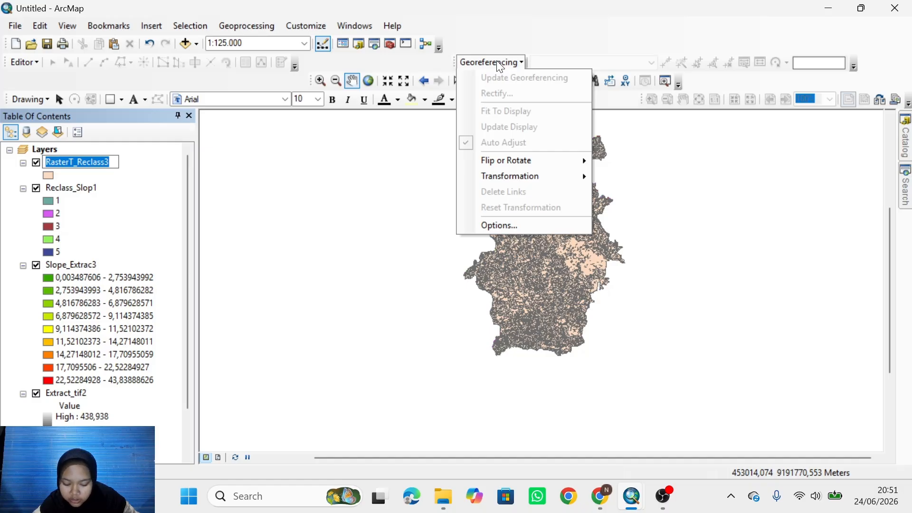
{"action": "left_click", "coordinate": [155, 169]}
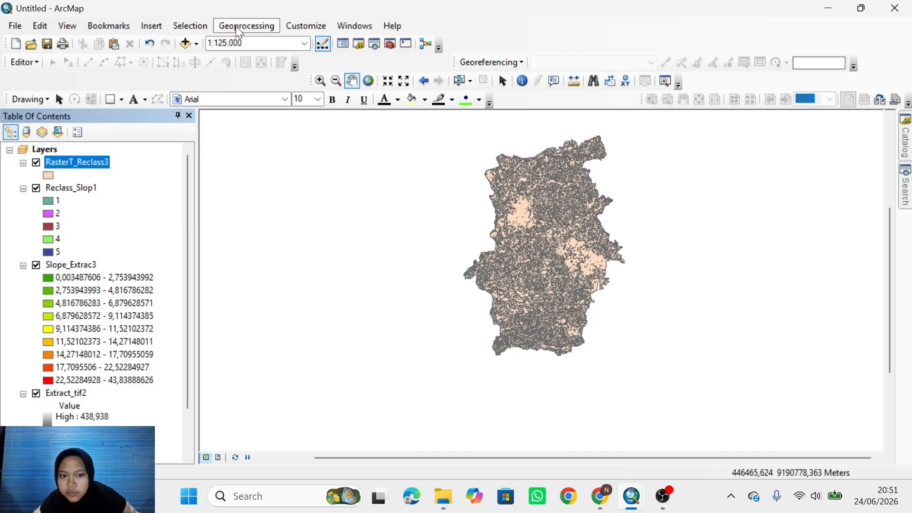
- Dissolve the RasterT_Reclass3 polygons by the gridcode field
{"action": "left_click", "coordinate": [274, 31]}
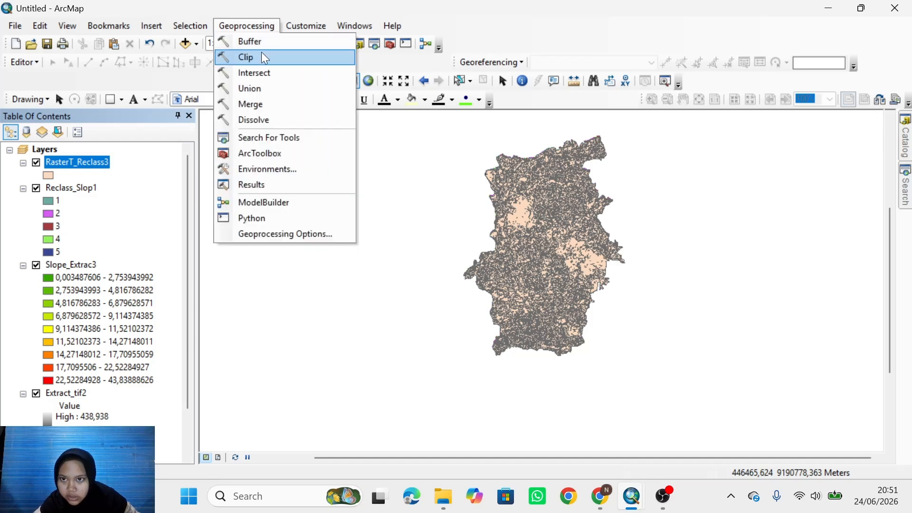
{"action": "left_click", "coordinate": [256, 122]}
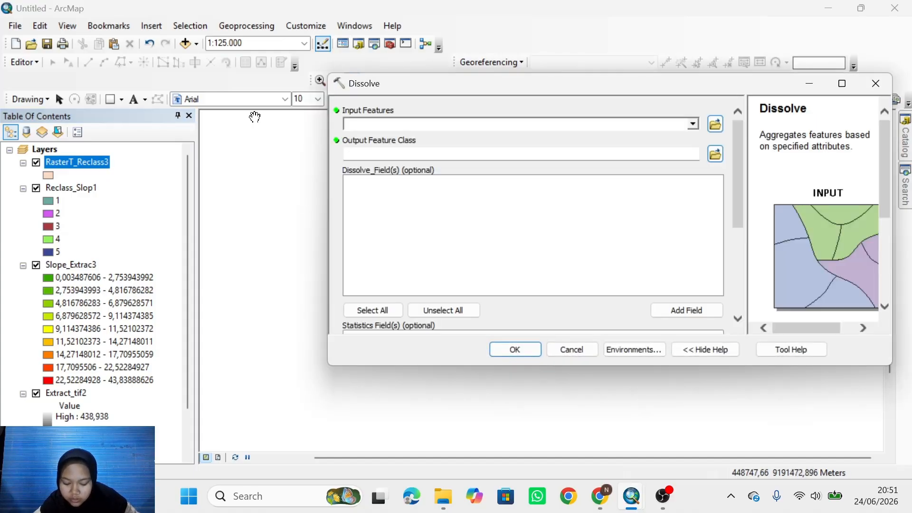
{"action": "left_click_drag", "start_coordinate": [85, 162], "coordinate": [389, 121]}
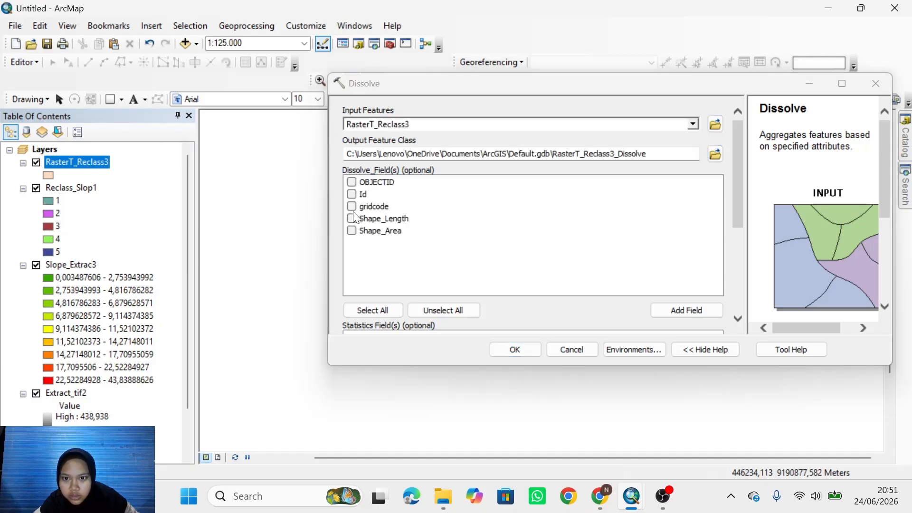
{"action": "left_click", "coordinate": [352, 209]}
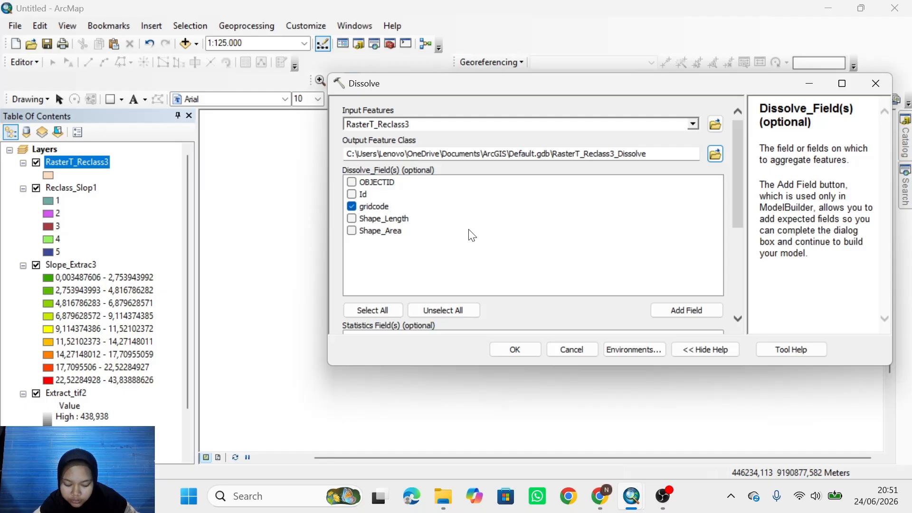
{"action": "left_click", "coordinate": [516, 349]}
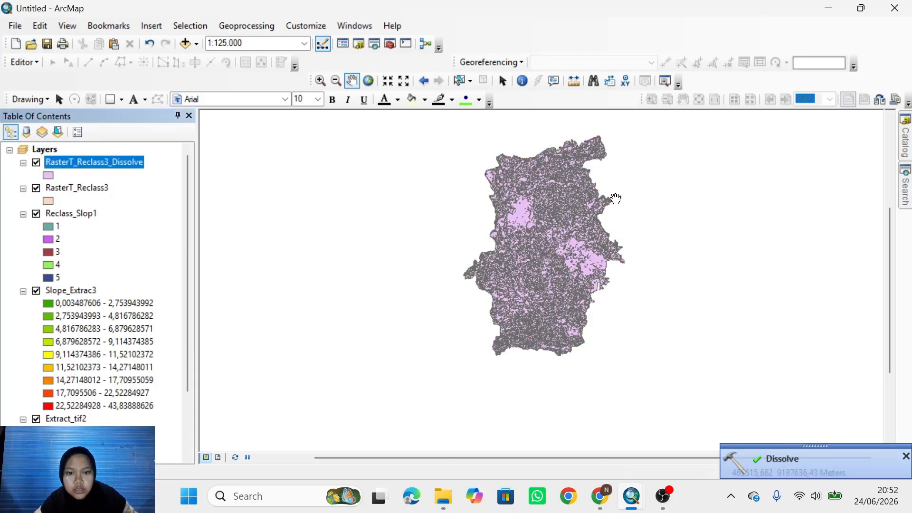
- Open the attribute table of the RasterT_Reclass3_Dissolve layer
{"action": "scroll", "coordinate": [571, 270], "scroll_direction": "up", "scroll_amount": 2}
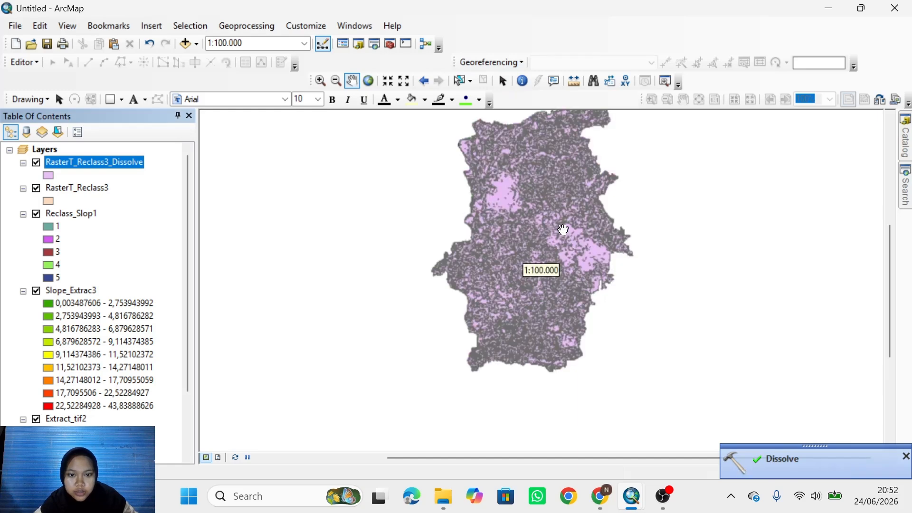
{"action": "left_click_drag", "start_coordinate": [625, 180], "coordinate": [616, 228]}
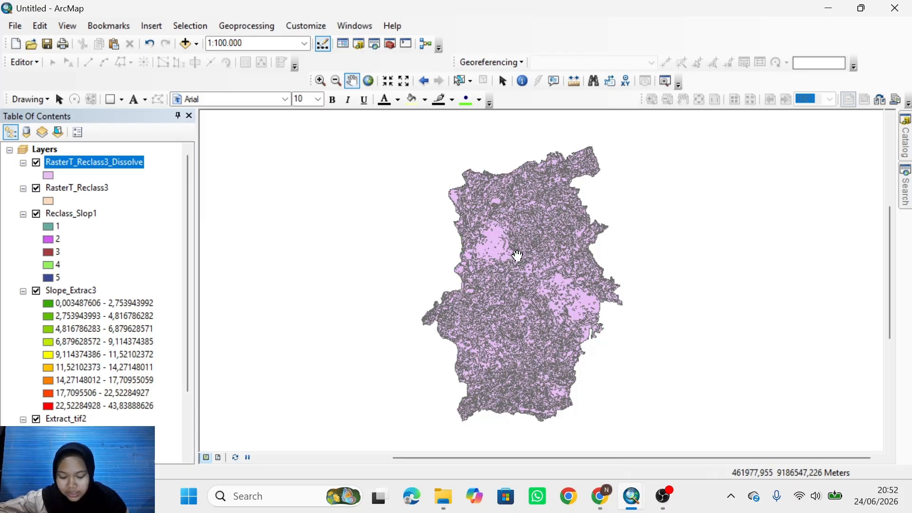
{"action": "right_click", "coordinate": [102, 163]}
{"action": "mouse_move", "coordinate": [172, 229]}
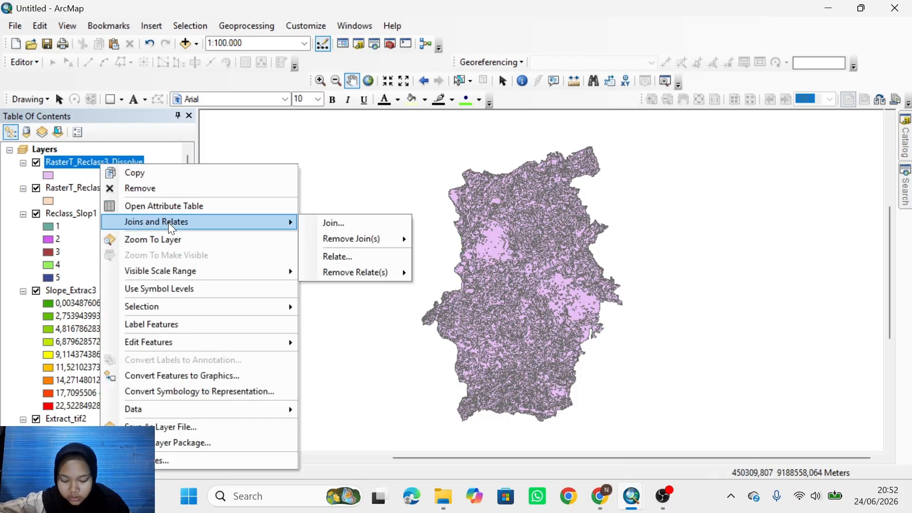
{"action": "left_click", "coordinate": [168, 207]}
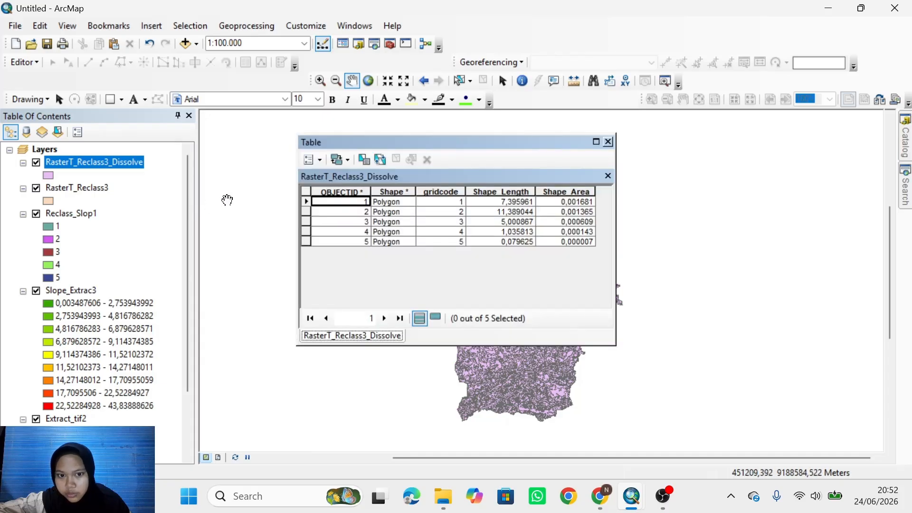
- Add a Text field named kemiringan to the dissolved layer's attribute table
{"action": "left_click", "coordinate": [317, 161]}
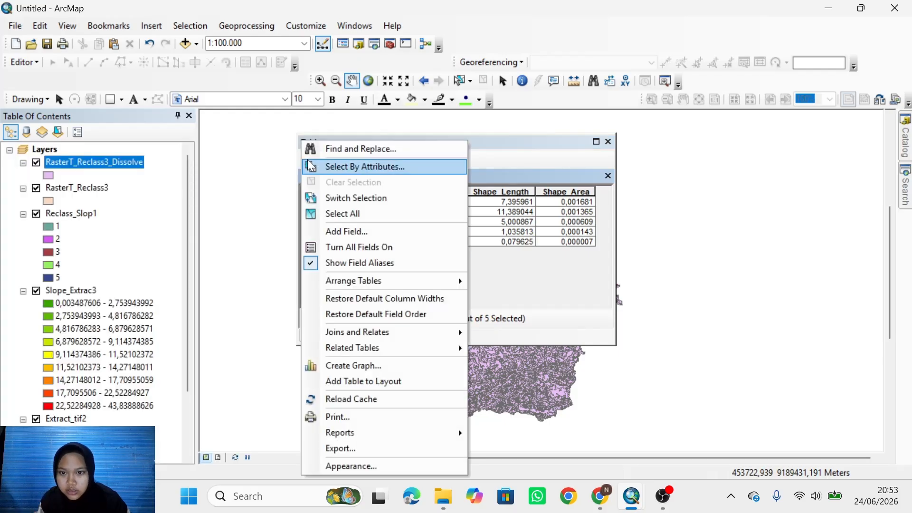
{"action": "left_click", "coordinate": [385, 235]}
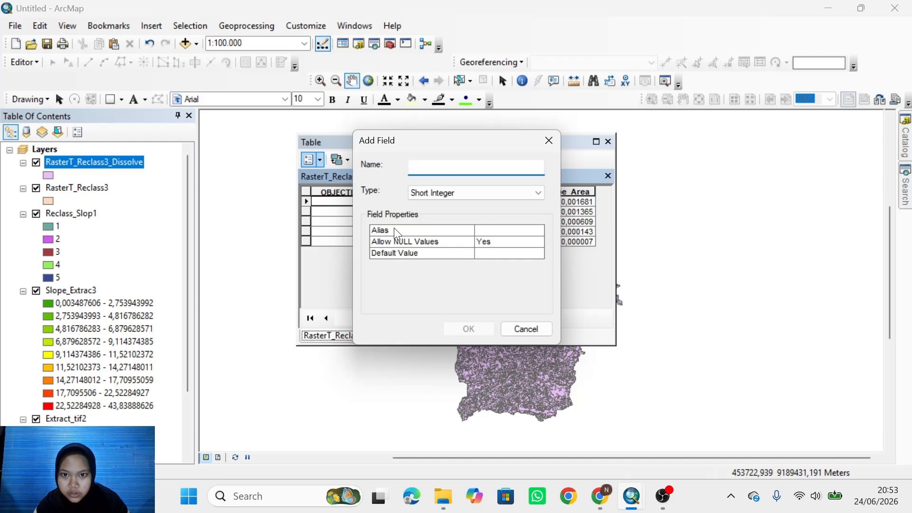
{"action": "left_click", "coordinate": [433, 195]}
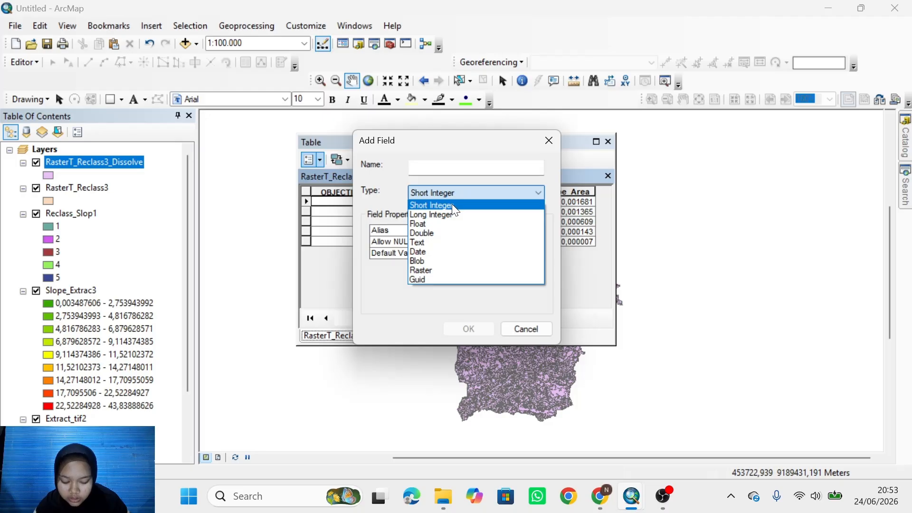
{"action": "left_click", "coordinate": [437, 242]}
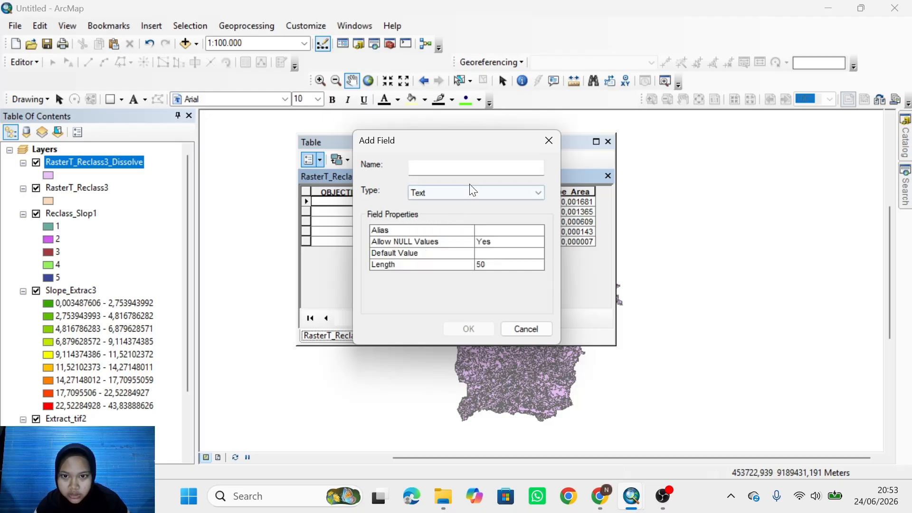
{"action": "left_click", "coordinate": [479, 170]}
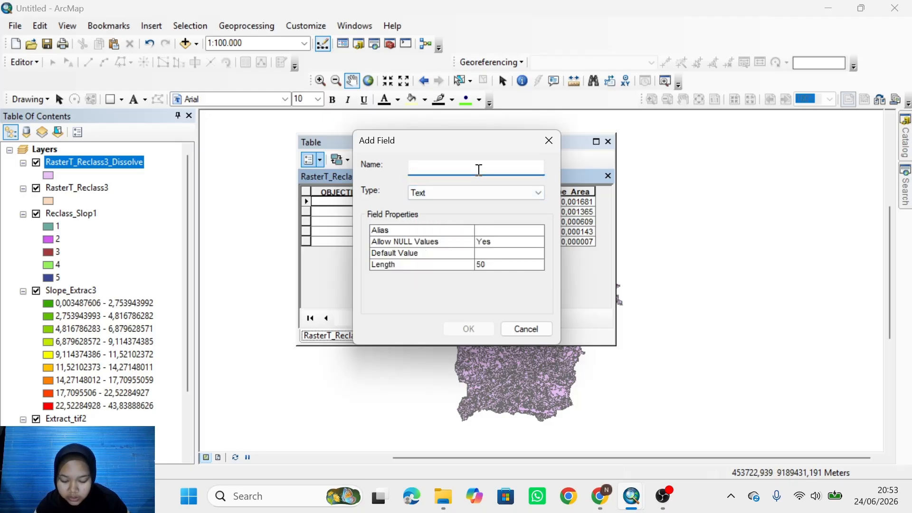
{"action": "type", "text": "k"}
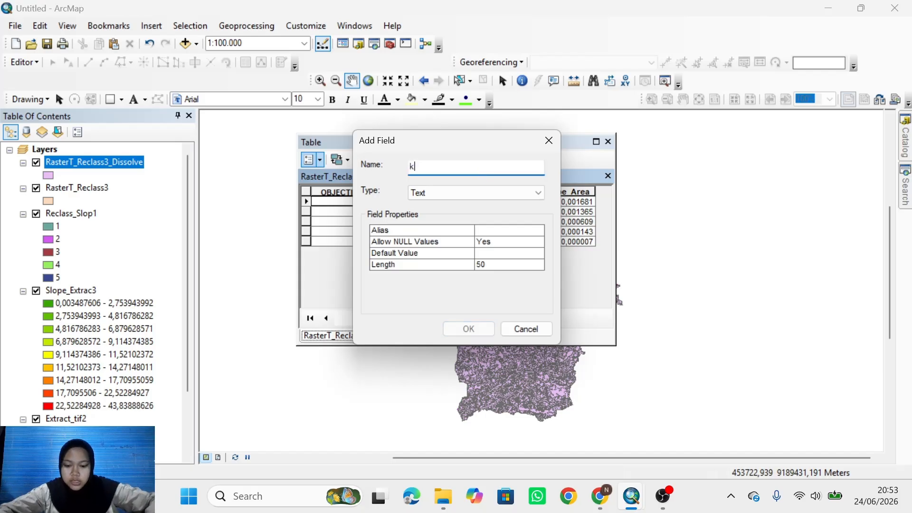
{"action": "type", "text": "eminings"}
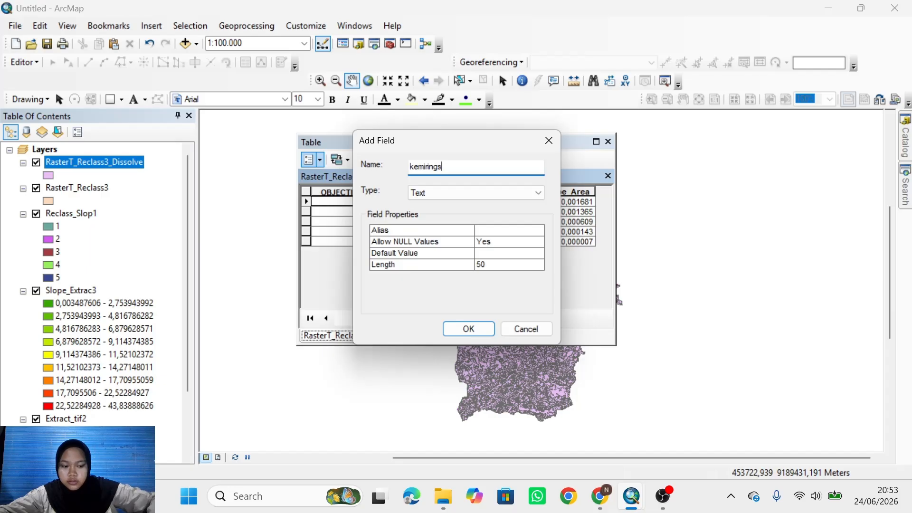
{"action": "type", "text": "n"}
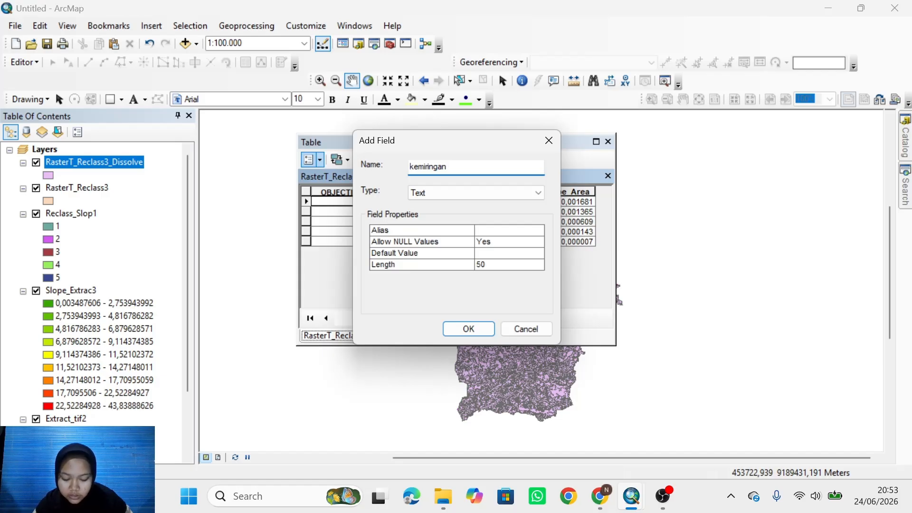
{"action": "left_click", "coordinate": [470, 329]}
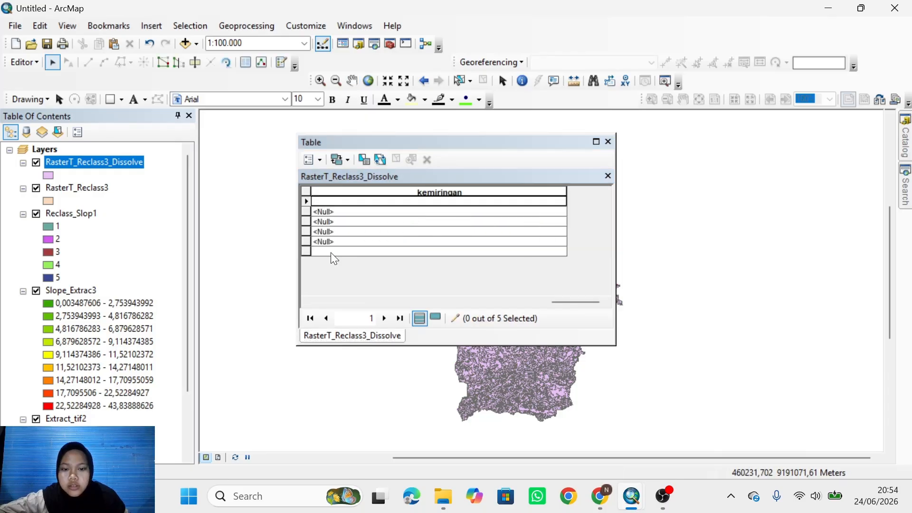
- Enter 0-8% and 8-15% as the kemiringan values of the first and second records
{"action": "left_click", "coordinate": [352, 201]}
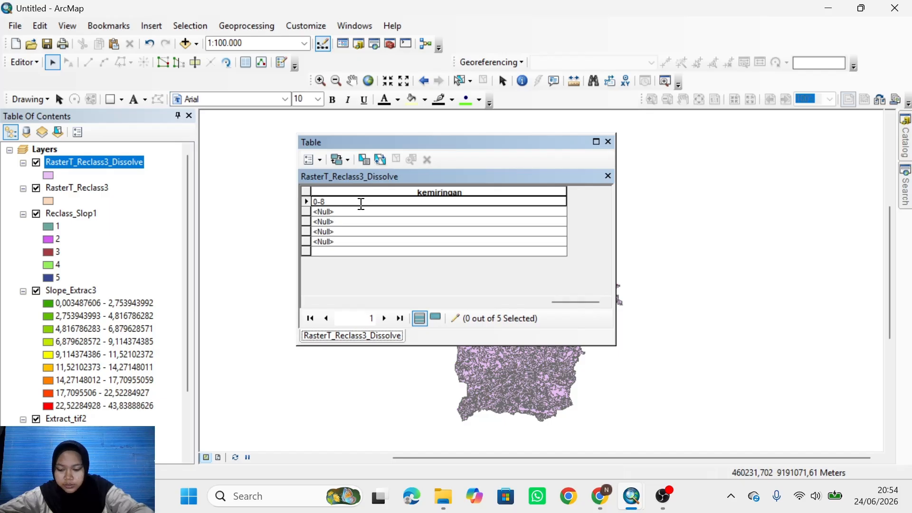
{"action": "type", "text": "%"}
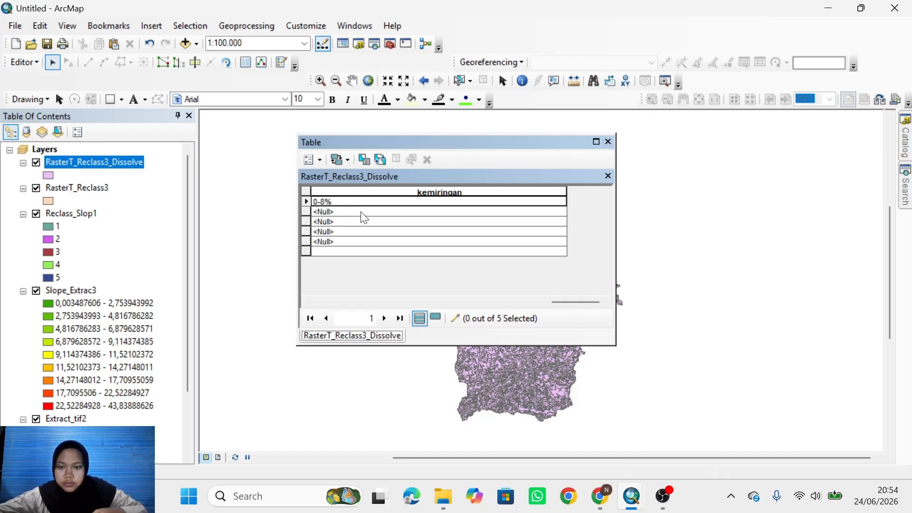
{"action": "left_click", "coordinate": [362, 213]}
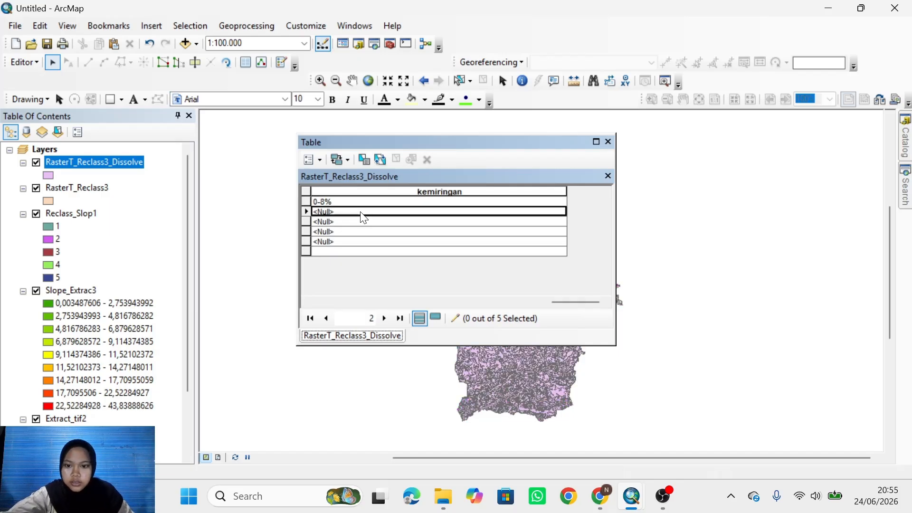
{"action": "left_click", "coordinate": [361, 211]}
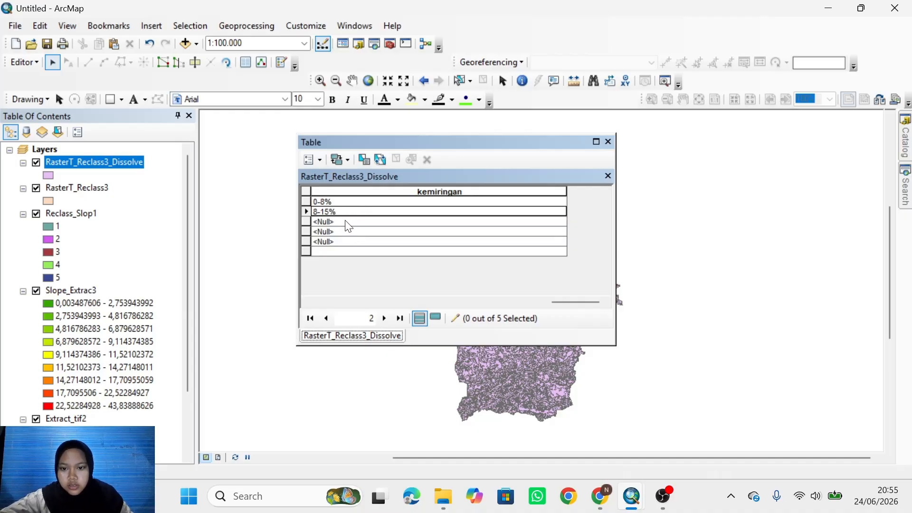
- Enter 15-25%, 25-45% and 45-100% as the kemiringan values of the third, fourth and fifth records
{"action": "left_click", "coordinate": [347, 221]}
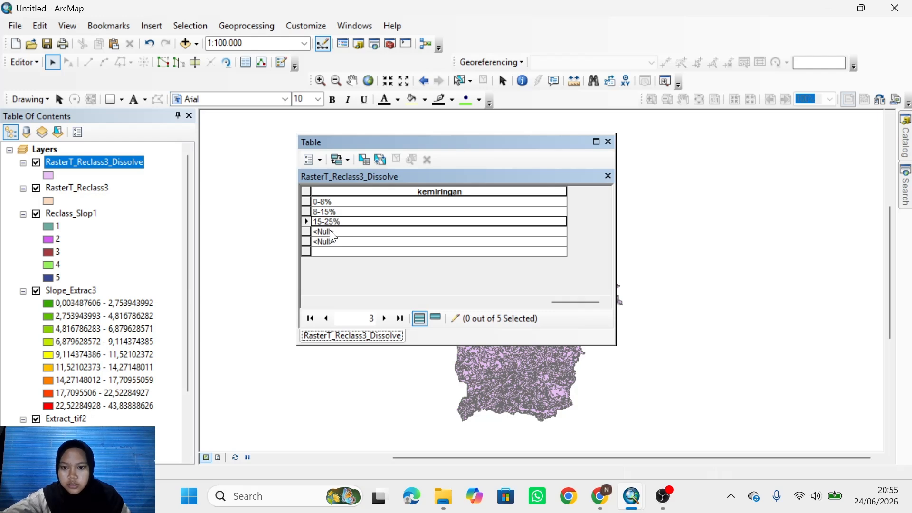
{"action": "left_click", "coordinate": [335, 231]}
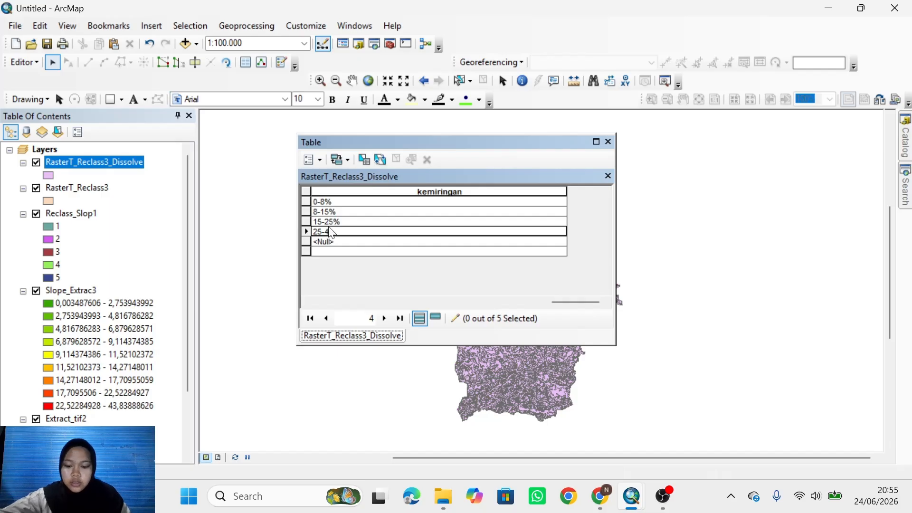
{"action": "type", "text": "25-45%"}
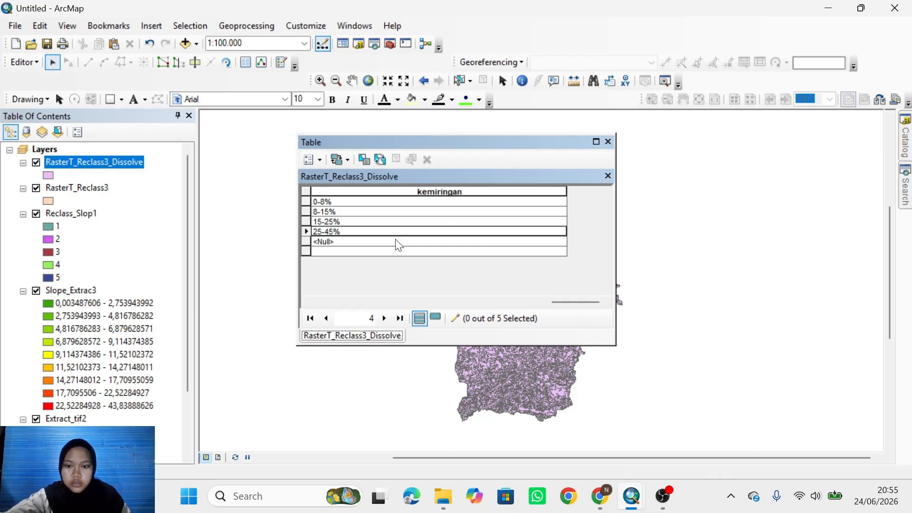
{"action": "left_click", "coordinate": [397, 241]}
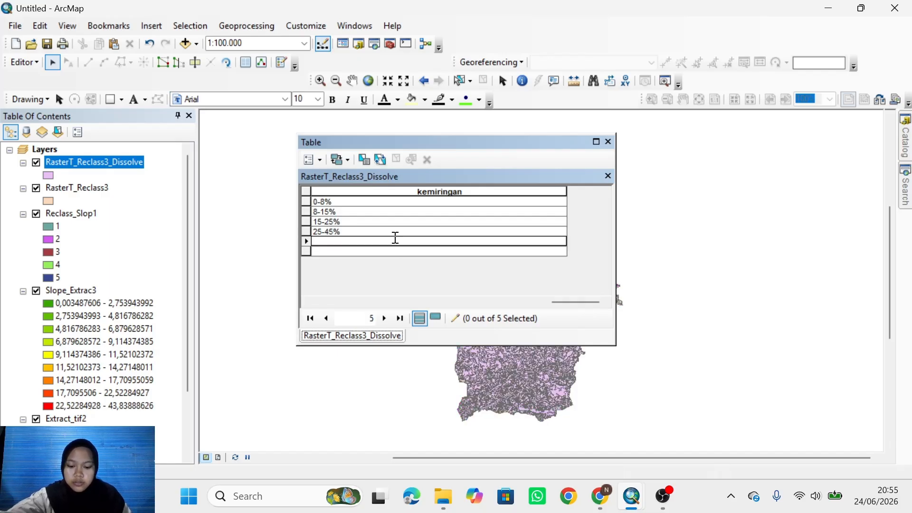
{"action": "type", "text": "45"}
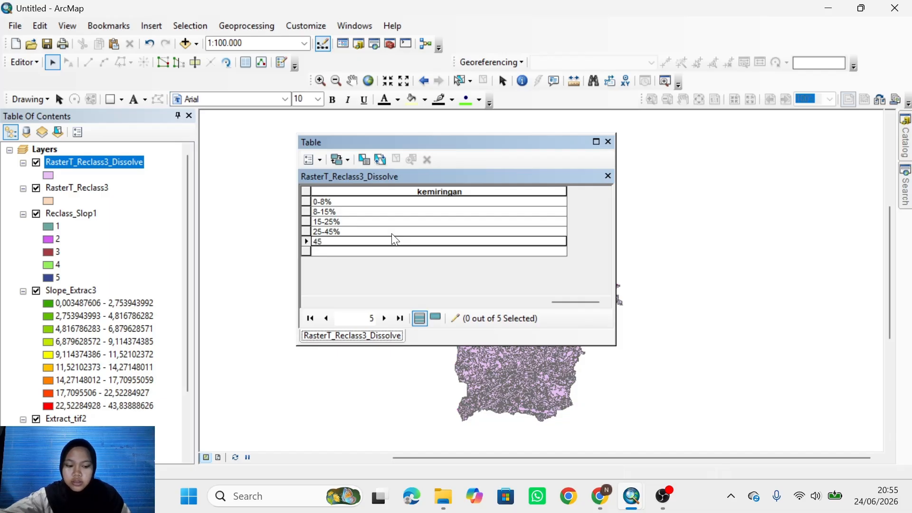
{"action": "type", "text": "-100"}
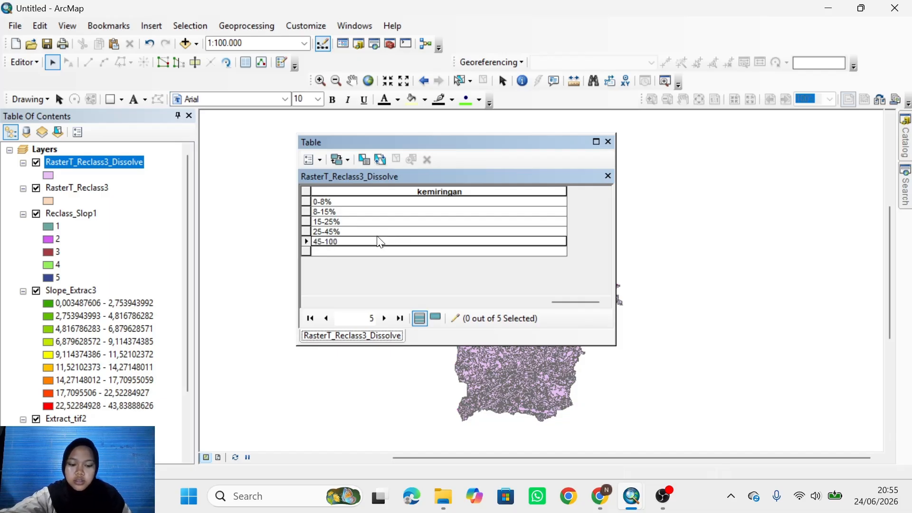
{"action": "type", "text": "%"}
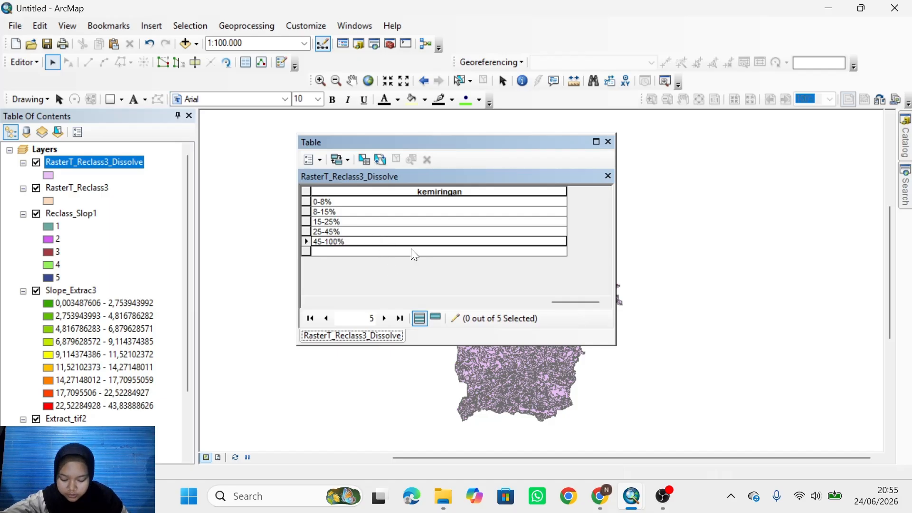
- Save the edits to the dissolved layer, end the edit session and close the attribute table
{"action": "left_click", "coordinate": [24, 62]}
{"action": "left_click", "coordinate": [41, 109]}
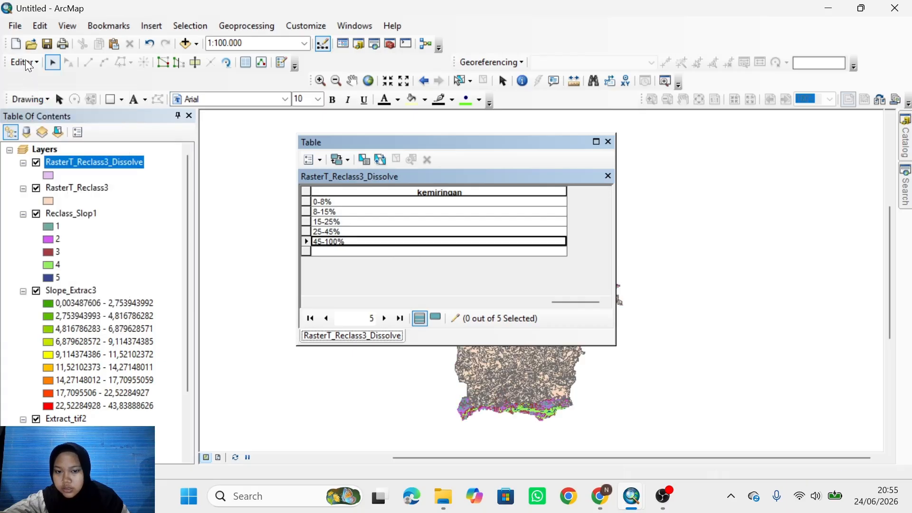
{"action": "left_click", "coordinate": [25, 59]}
{"action": "left_click", "coordinate": [59, 93]}
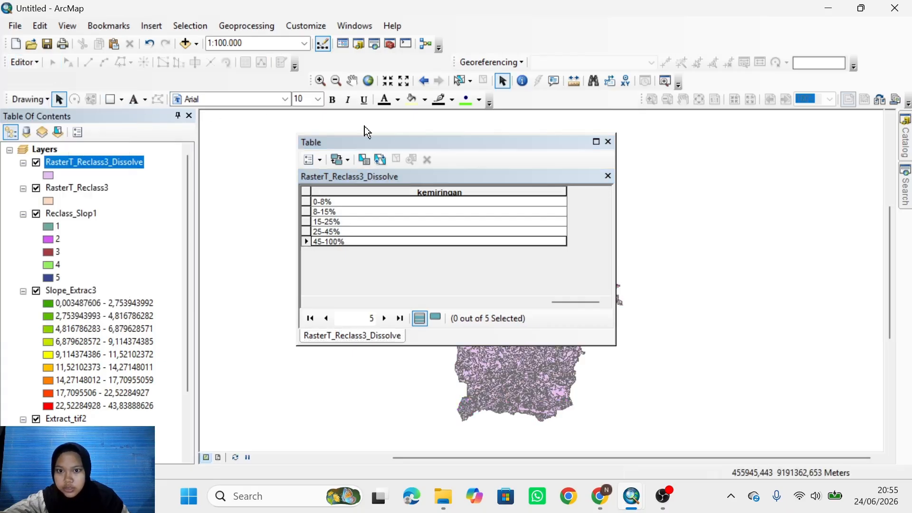
{"action": "left_click", "coordinate": [608, 142]}
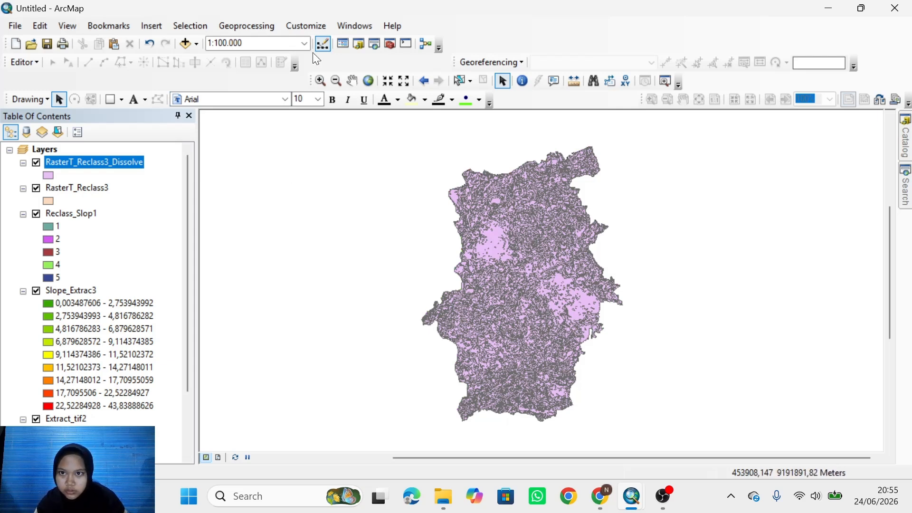
- Dissolve the RasterT_Reclass3_Dissolve layer by the kemiringan field, keeping the default output feature class
{"action": "left_click", "coordinate": [245, 26]}
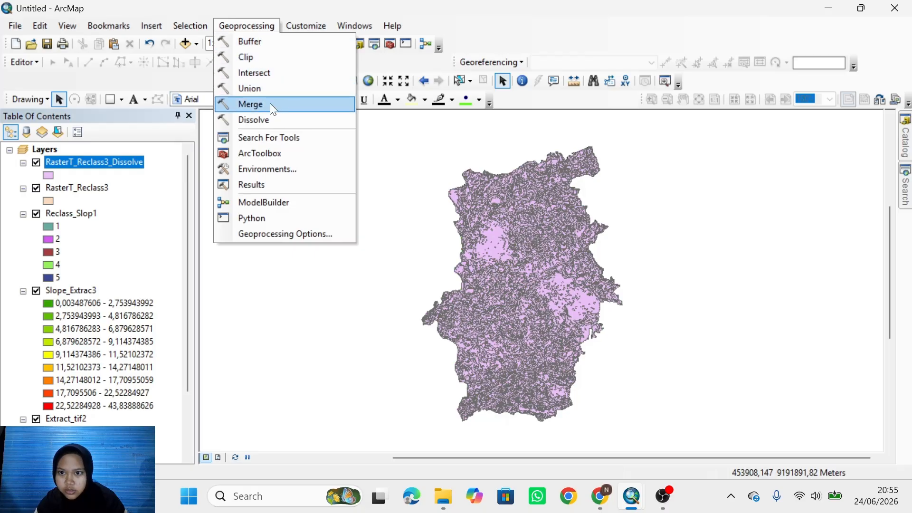
{"action": "left_click", "coordinate": [276, 119]}
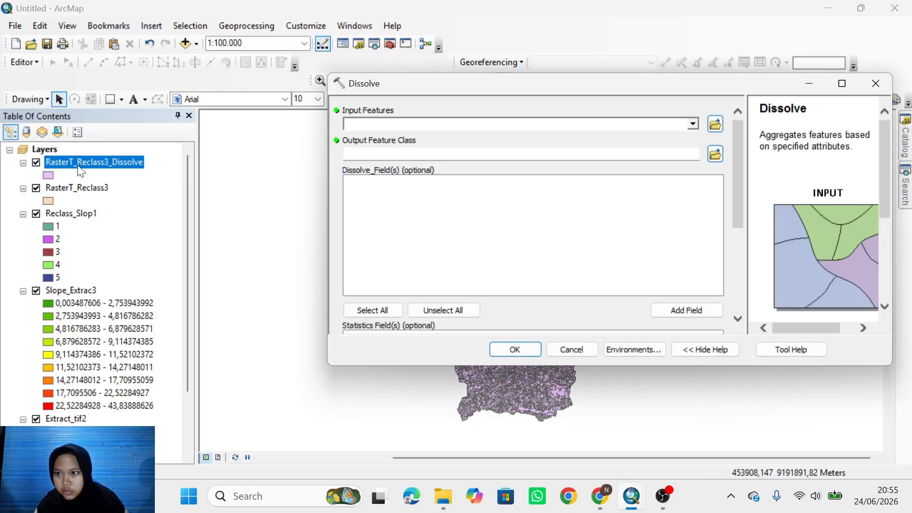
{"action": "left_click_drag", "start_coordinate": [81, 171], "coordinate": [417, 124]}
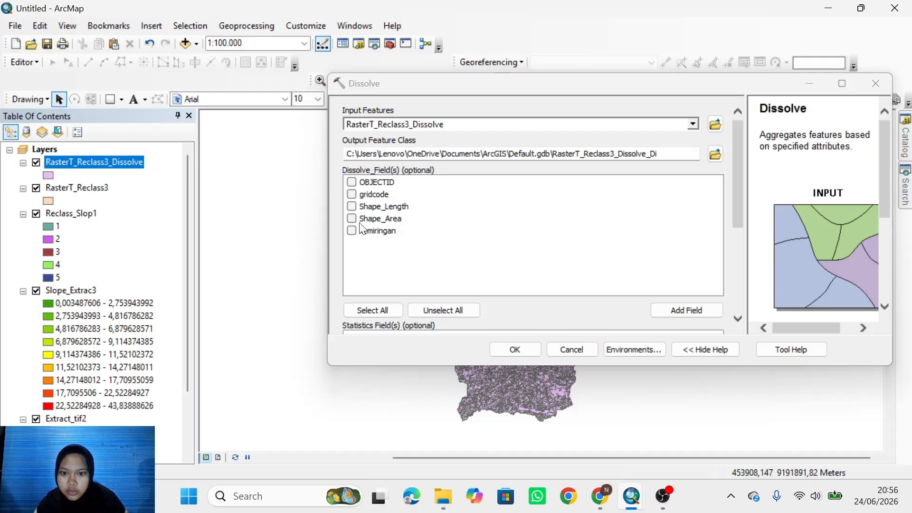
{"action": "left_click", "coordinate": [352, 231]}
{"action": "left_click", "coordinate": [527, 353]}
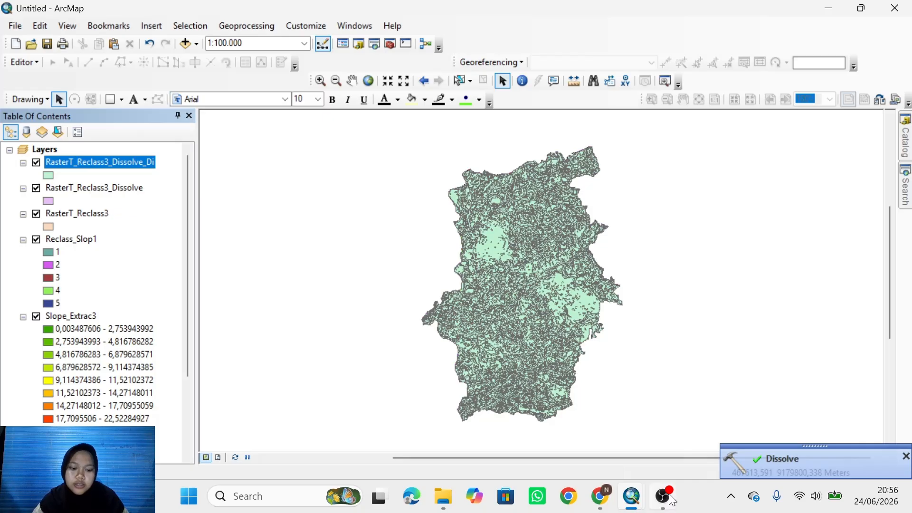
{"action": "mouse_move", "coordinate": [664, 496]}
{"action": "left_click", "coordinate": [675, 439]}
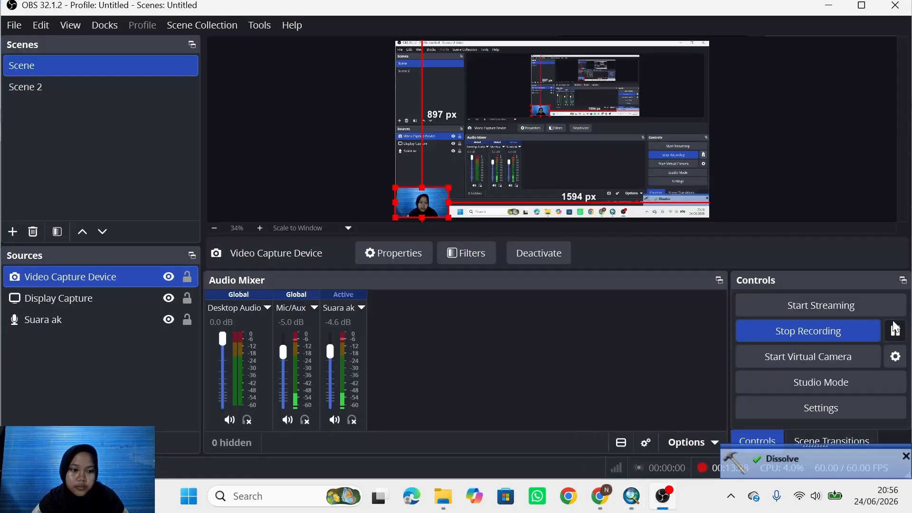
{"action": "left_click", "coordinate": [829, 6]}
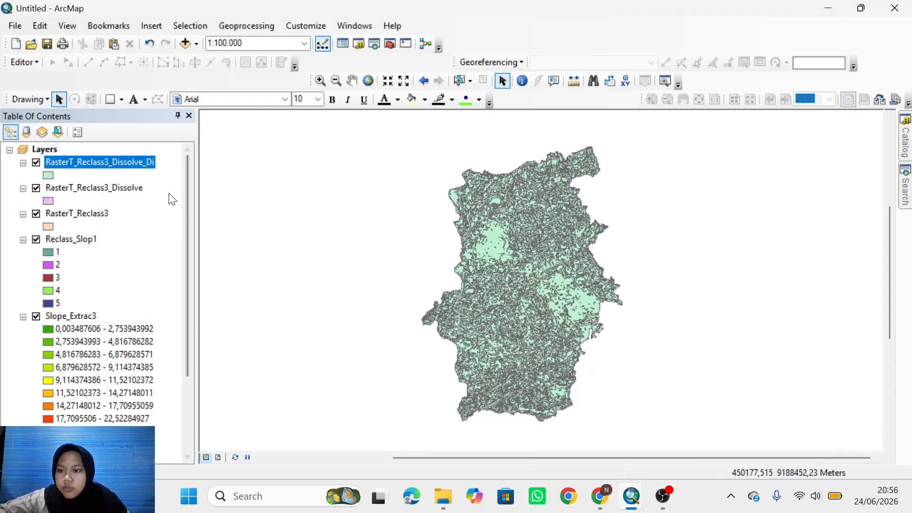
- Rename the RasterT_Reclass3_Dissolve_Di layer as peta kemiringan lereng
{"action": "right_click", "coordinate": [106, 162]}
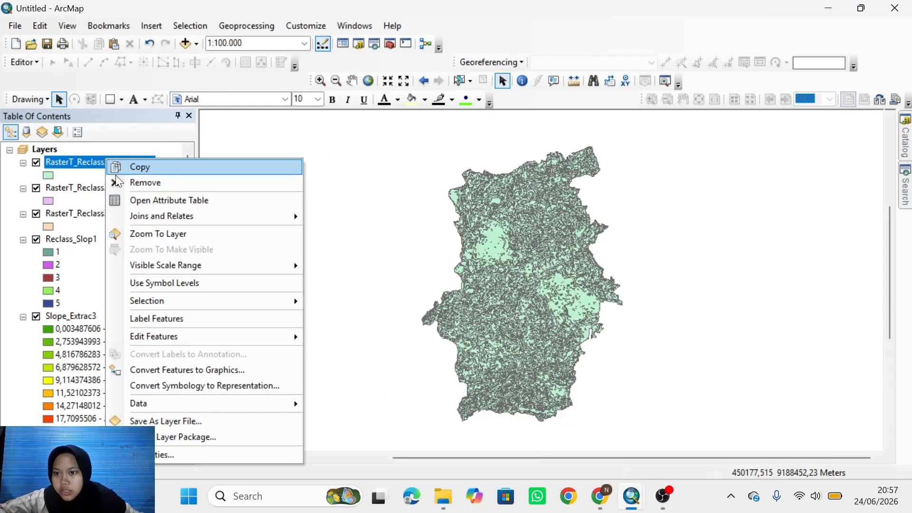
{"action": "left_click", "coordinate": [235, 454]}
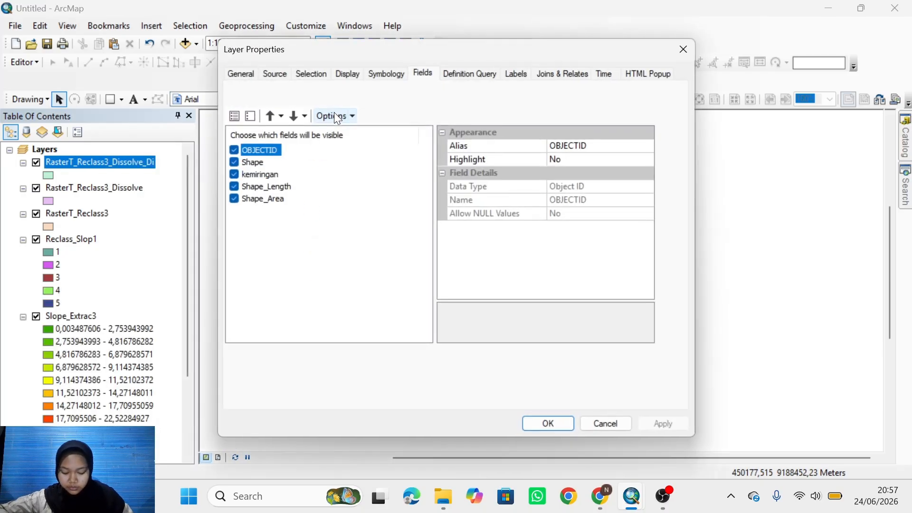
{"action": "left_click", "coordinate": [252, 70]}
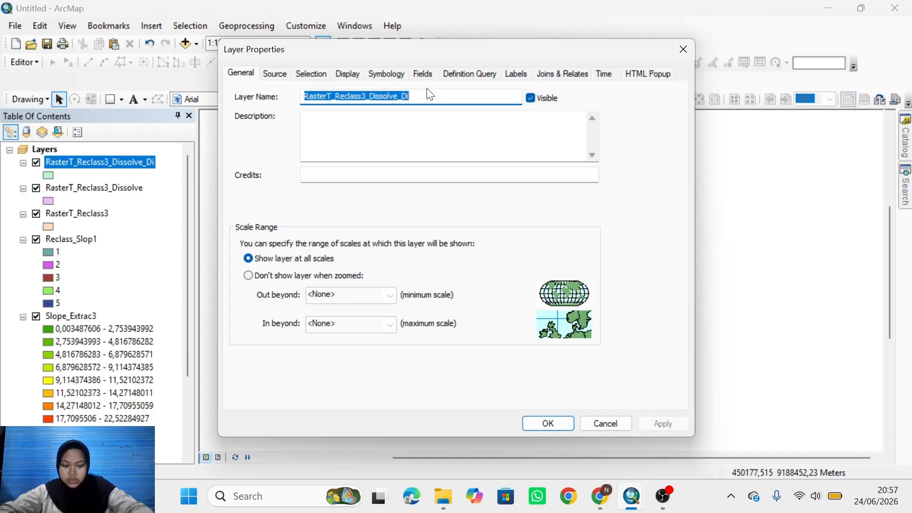
{"action": "type", "text": "peta kemiringan lereng"}
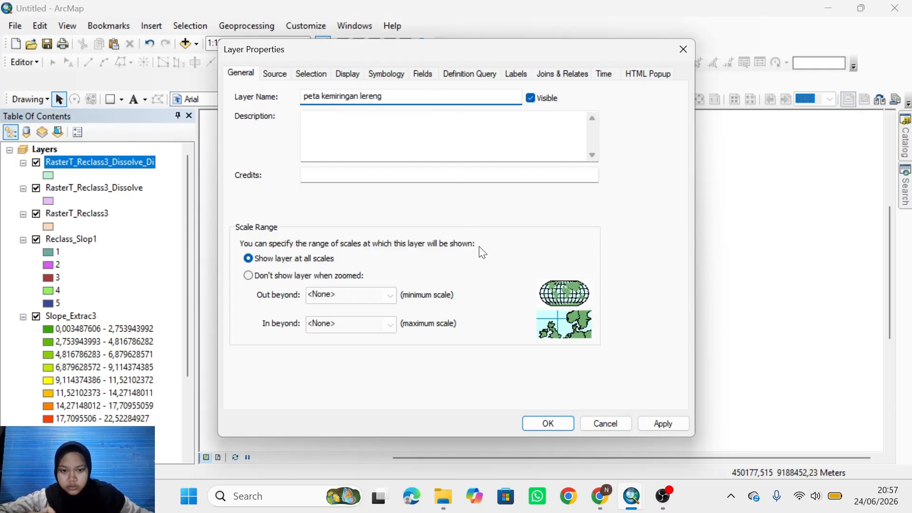
{"action": "left_click", "coordinate": [662, 427]}
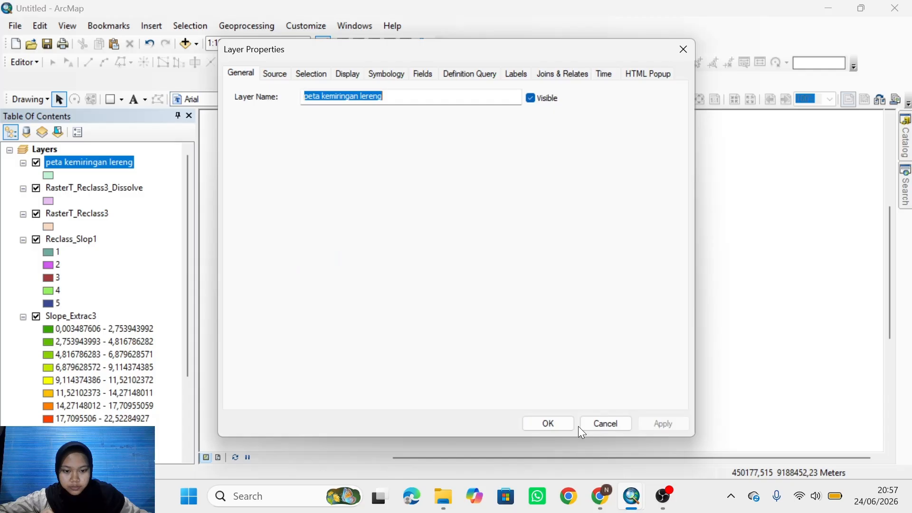
{"action": "left_click", "coordinate": [537, 426]}
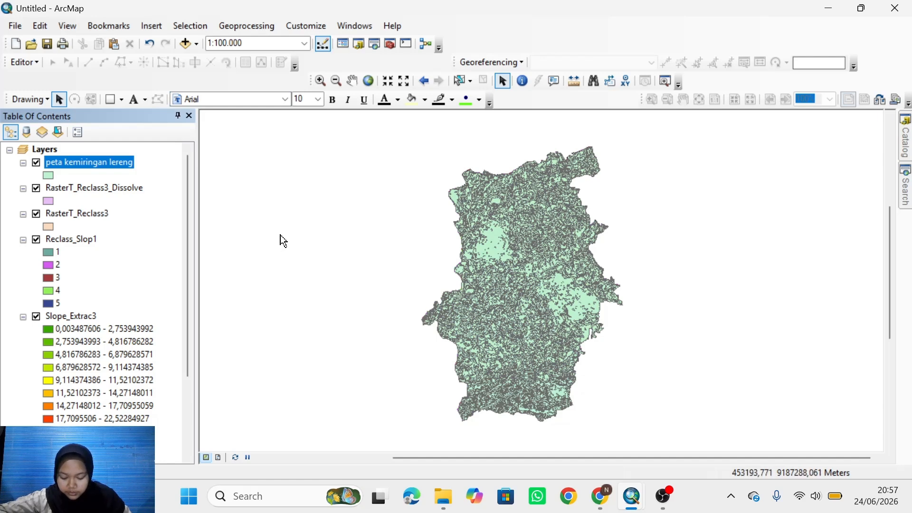
- Set the symbology of the peta kemiringan lereng layer to unique values of the kemiringan field
{"action": "left_click", "coordinate": [111, 170]}
{"action": "left_click", "coordinate": [120, 165]}
{"action": "right_click", "coordinate": [123, 172]}
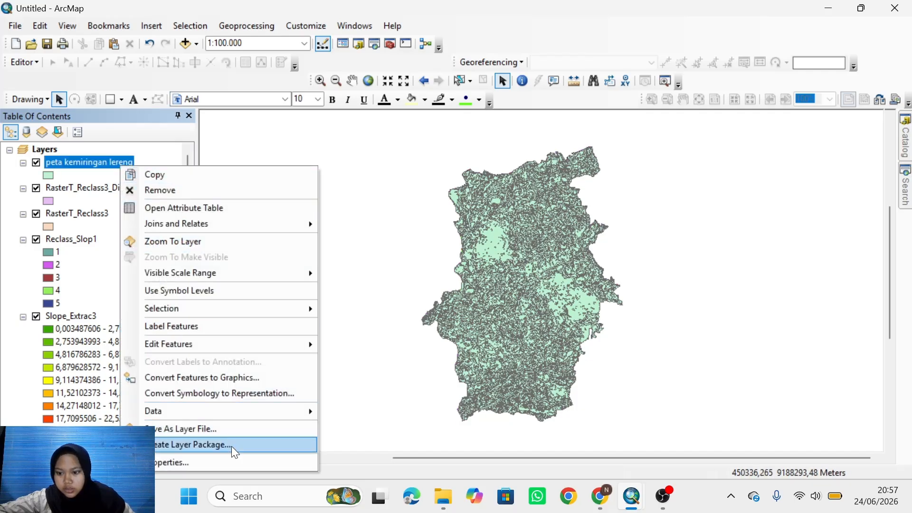
{"action": "left_click", "coordinate": [231, 459]}
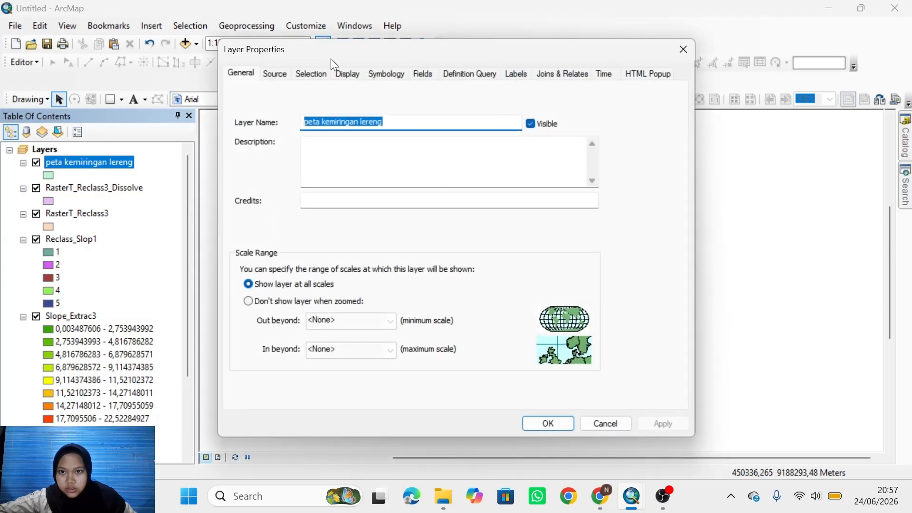
{"action": "left_click", "coordinate": [380, 74]}
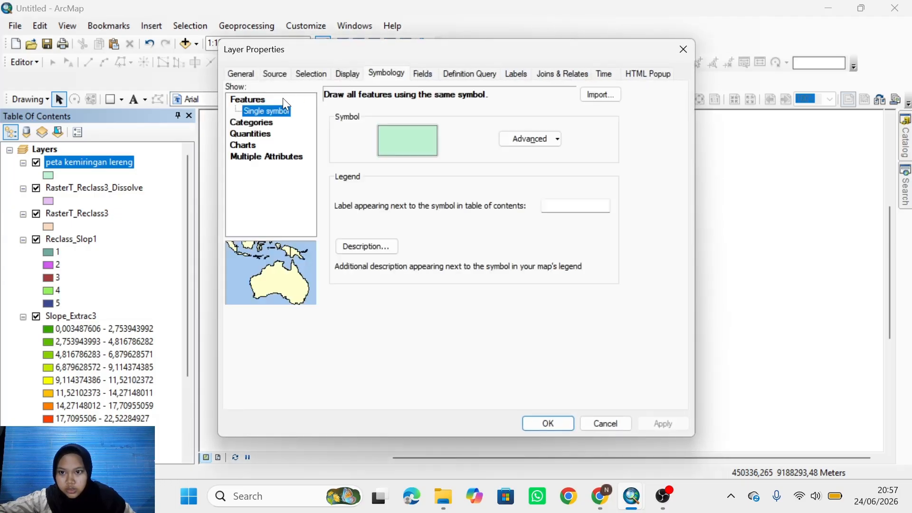
{"action": "left_click", "coordinate": [262, 122]}
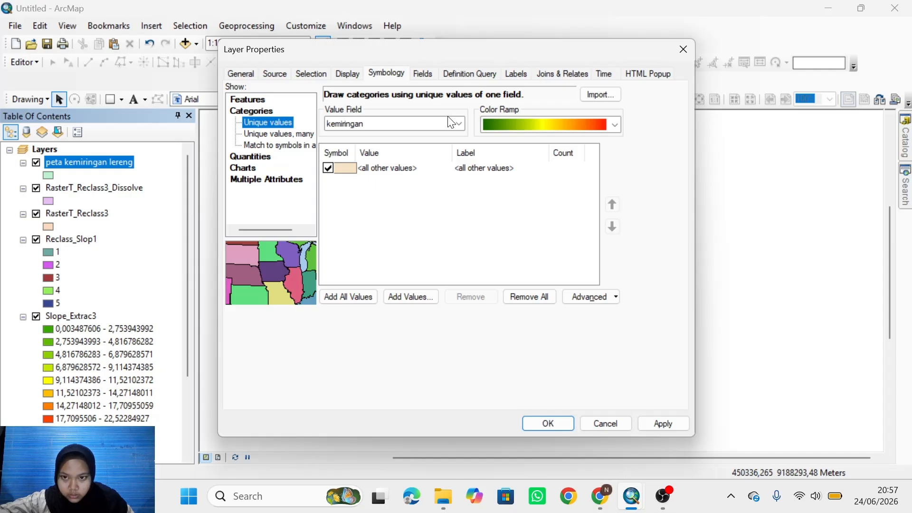
{"action": "left_click", "coordinate": [415, 125]}
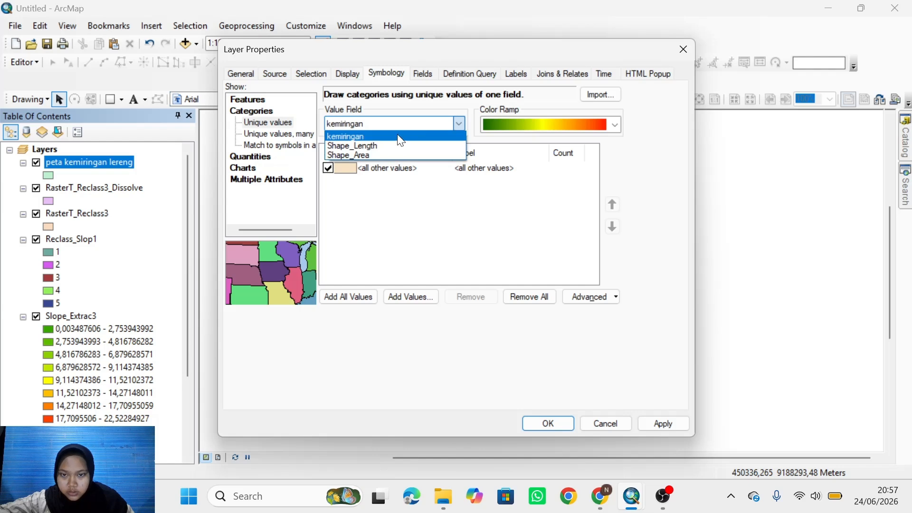
{"action": "left_click", "coordinate": [398, 136]}
- Exclude the all other values symbol and add all kemiringan values using the green-yellow-red color ramp
{"action": "left_click", "coordinate": [617, 124]}
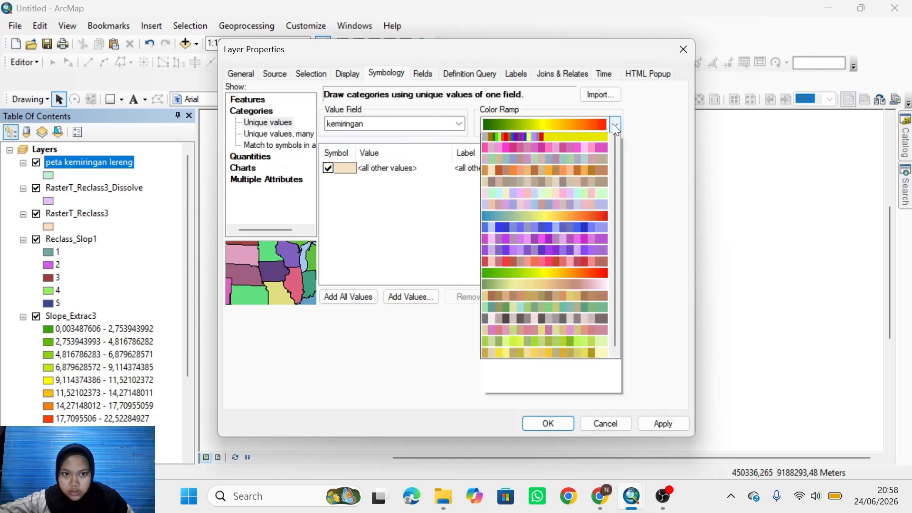
{"action": "left_click", "coordinate": [560, 138]}
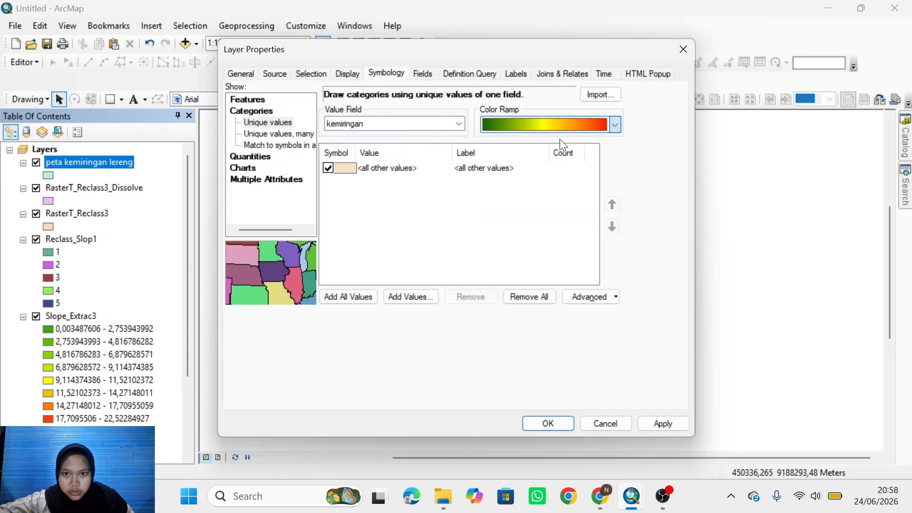
{"action": "left_click", "coordinate": [328, 169]}
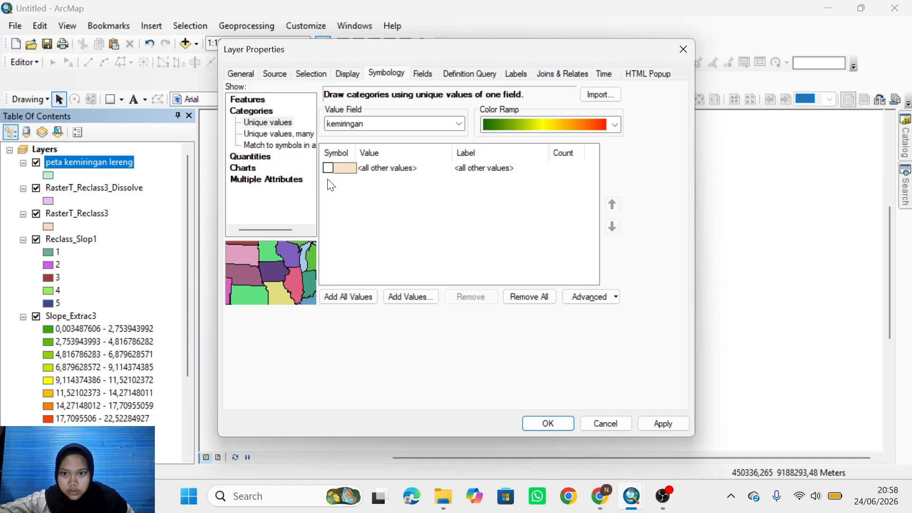
{"action": "left_click", "coordinate": [350, 298]}
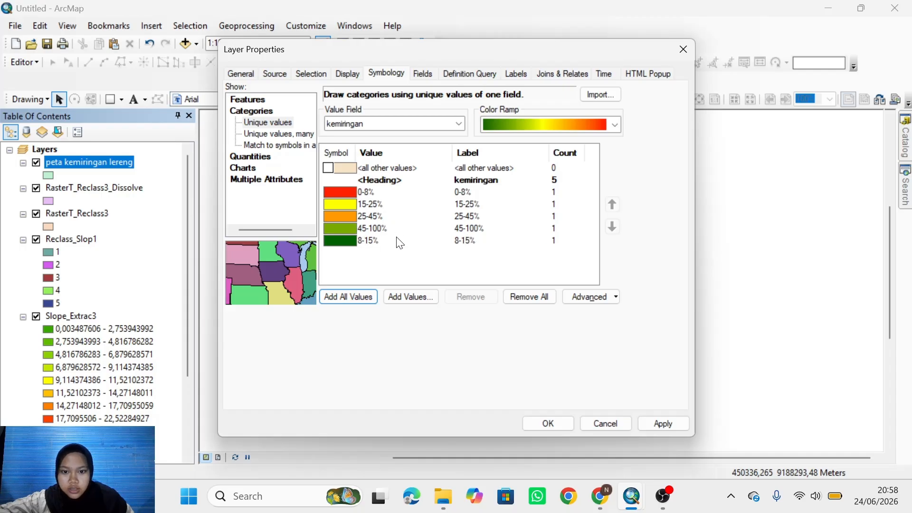
- Move the 8-15% class up the symbology list to directly below the 0-8% class
{"action": "left_click", "coordinate": [355, 241]}
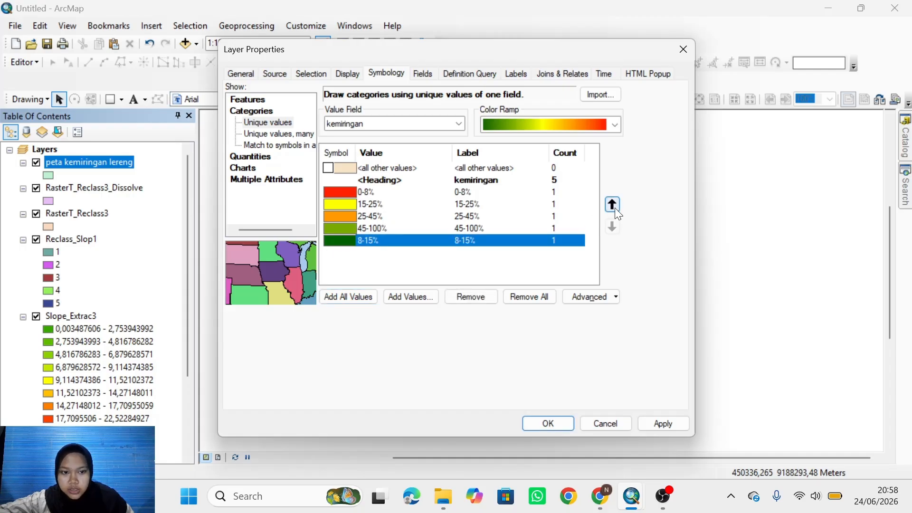
{"action": "left_click", "coordinate": [617, 208]}
{"action": "left_click", "coordinate": [618, 208]}
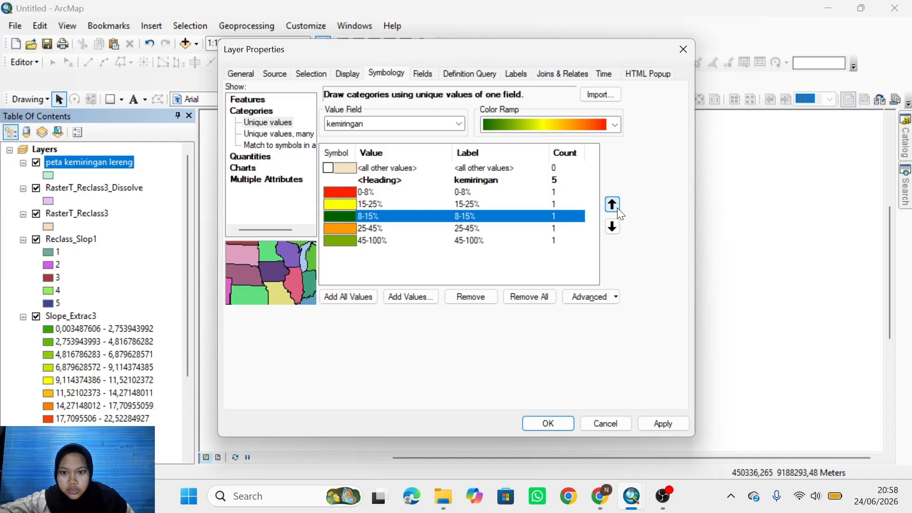
{"action": "left_click", "coordinate": [612, 205]}
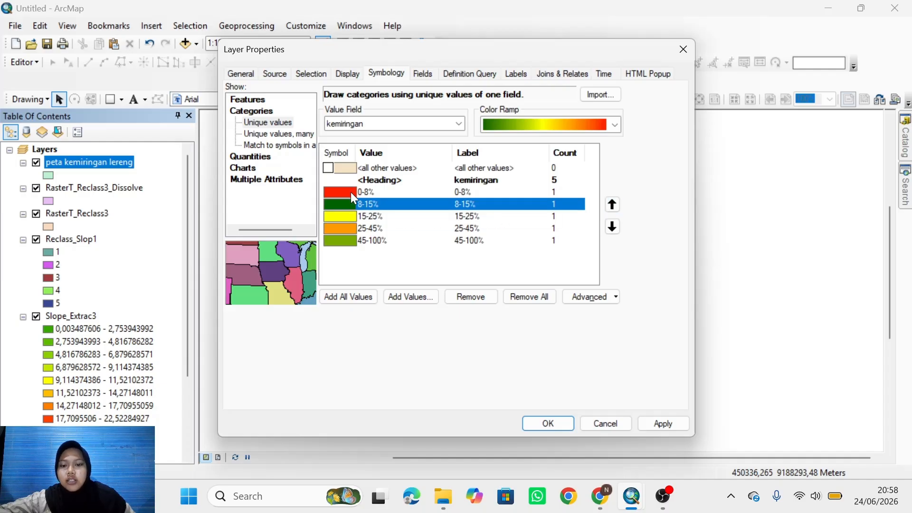
- Keep the green-yellow-red color ramp and apply the unique-value symbology to the peta kemiringan lereng layer
{"action": "left_click", "coordinate": [621, 124]}
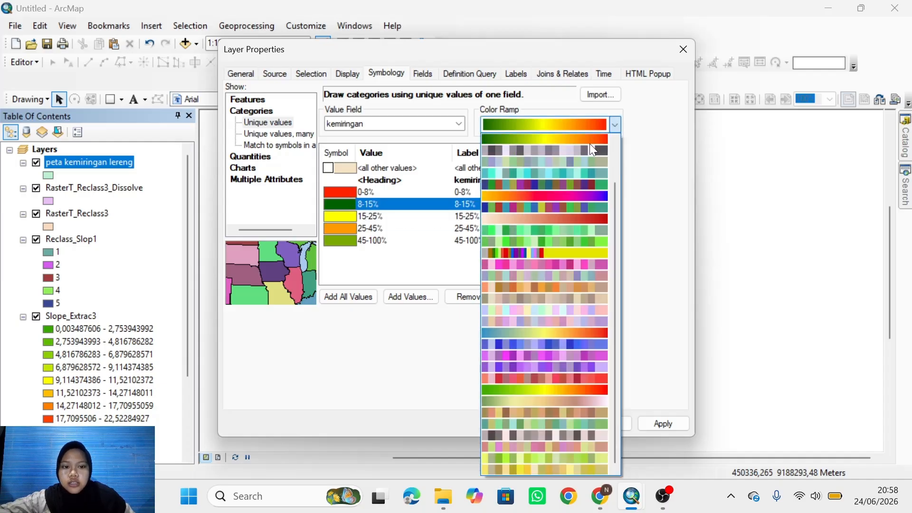
{"action": "left_click", "coordinate": [585, 139]}
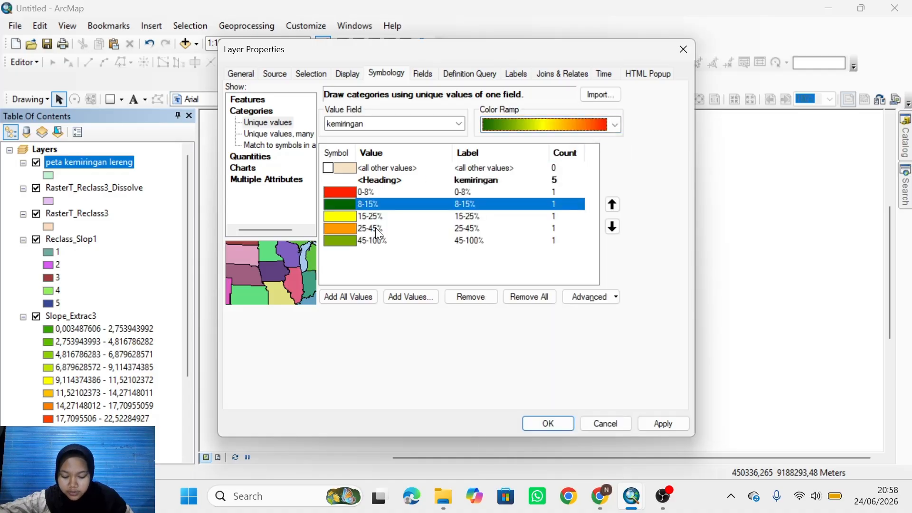
{"action": "left_click", "coordinate": [570, 424]}
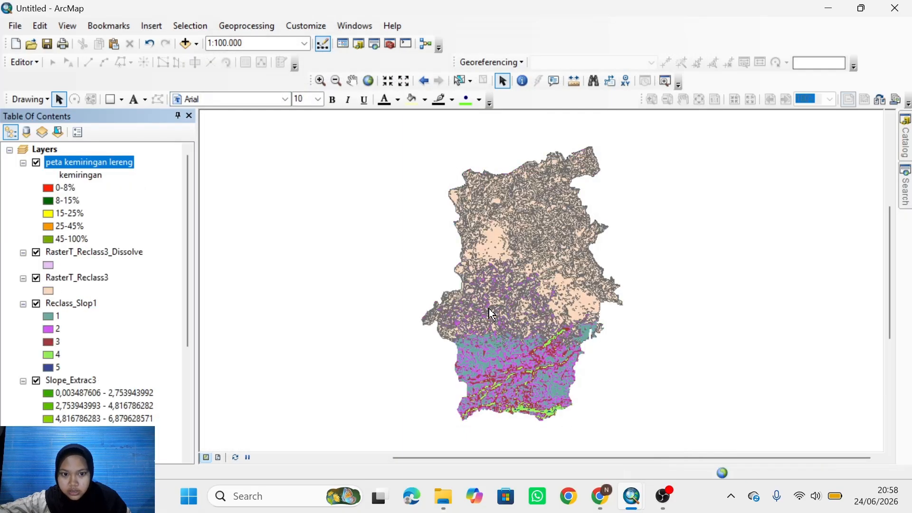
{"action": "scroll", "coordinate": [569, 261], "scroll_direction": "up", "scroll_amount": 2}
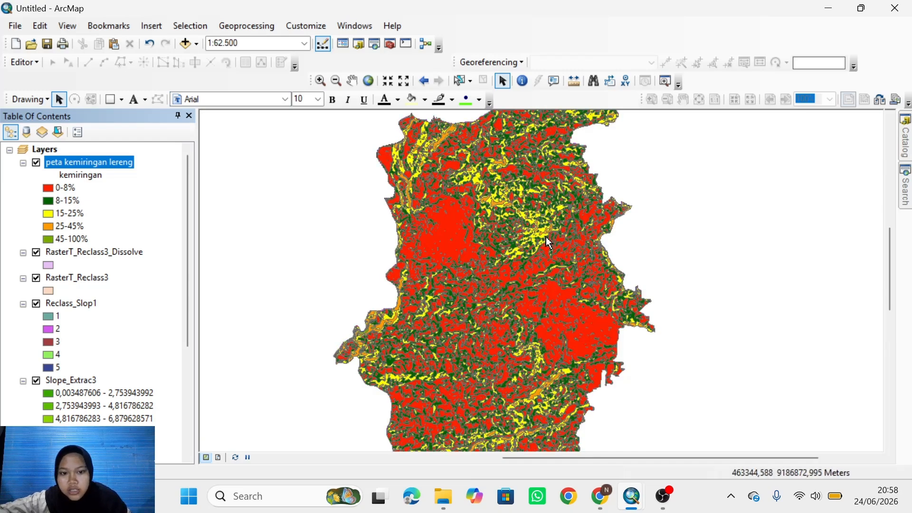
{"action": "scroll", "coordinate": [546, 245], "scroll_direction": "up", "scroll_amount": 2}
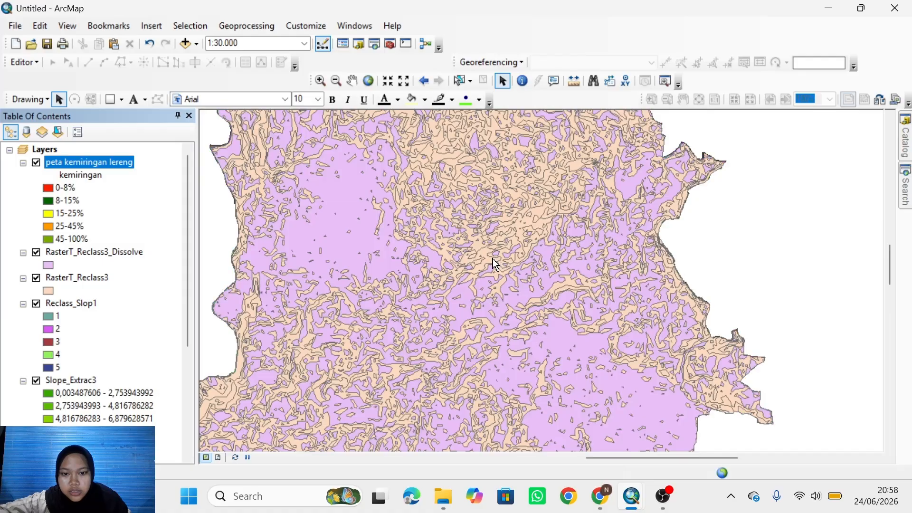
{"action": "scroll", "coordinate": [480, 260], "scroll_direction": "down", "scroll_amount": 1}
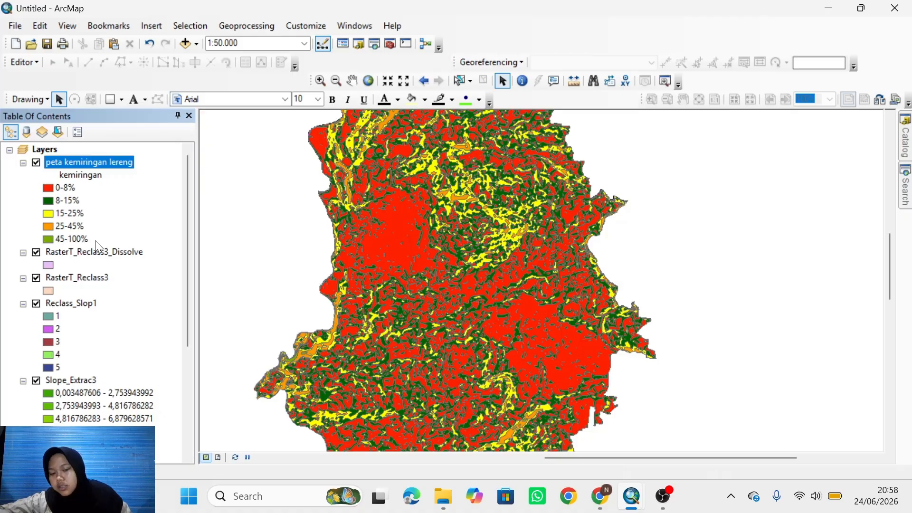
{"action": "scroll", "coordinate": [623, 210], "scroll_direction": "up", "scroll_amount": 1}
{"action": "scroll", "coordinate": [623, 218], "scroll_direction": "down", "scroll_amount": 2}
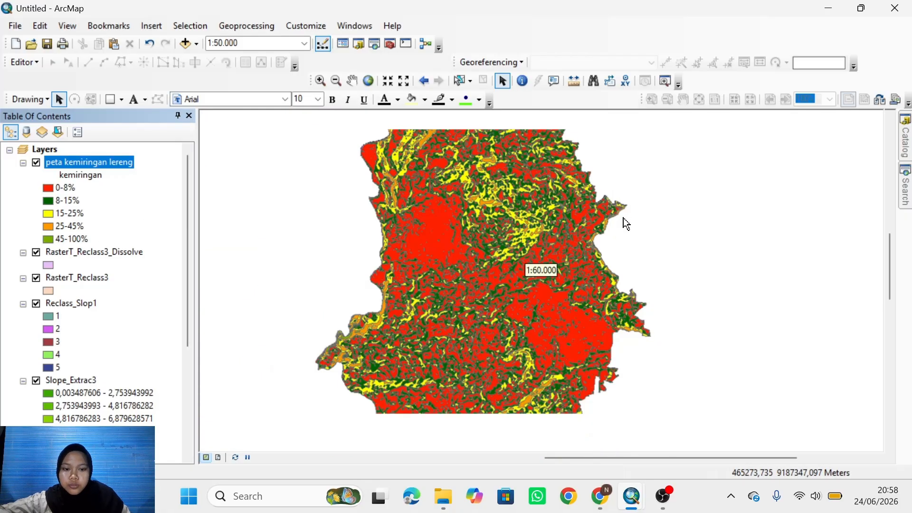
{"action": "scroll", "coordinate": [620, 219], "scroll_direction": "down", "scroll_amount": 1}
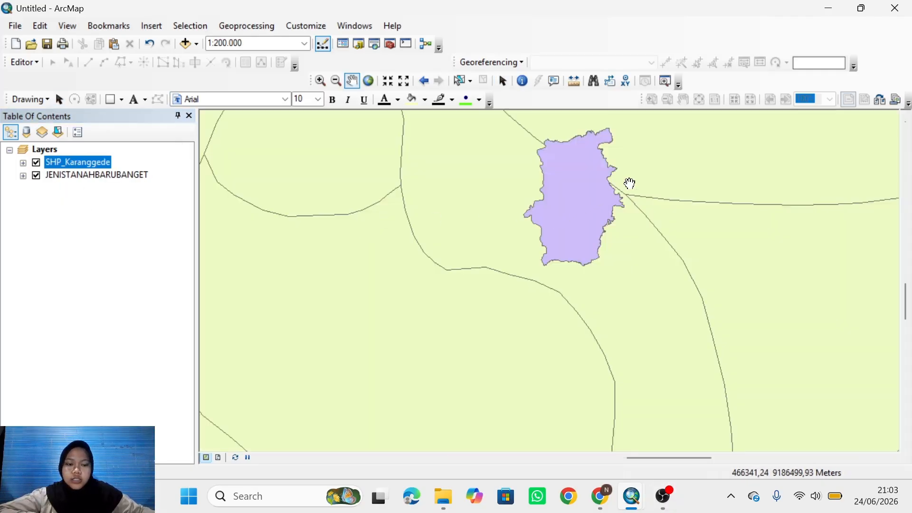
- Clip the JENISTANAHBARUBANGET layer to the SHP_Karanggede boundary, keeping the default output feature class
{"action": "left_click_drag", "start_coordinate": [629, 183], "coordinate": [594, 244]}
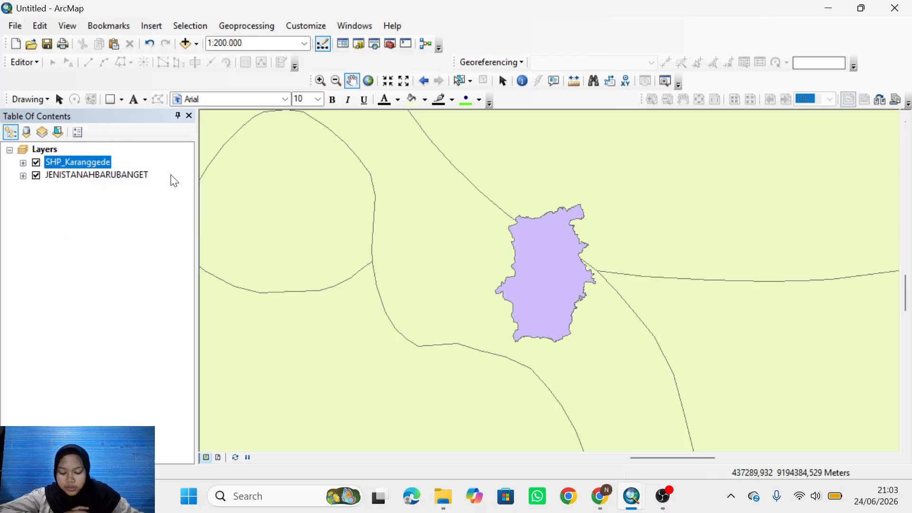
{"action": "left_click", "coordinate": [261, 26]}
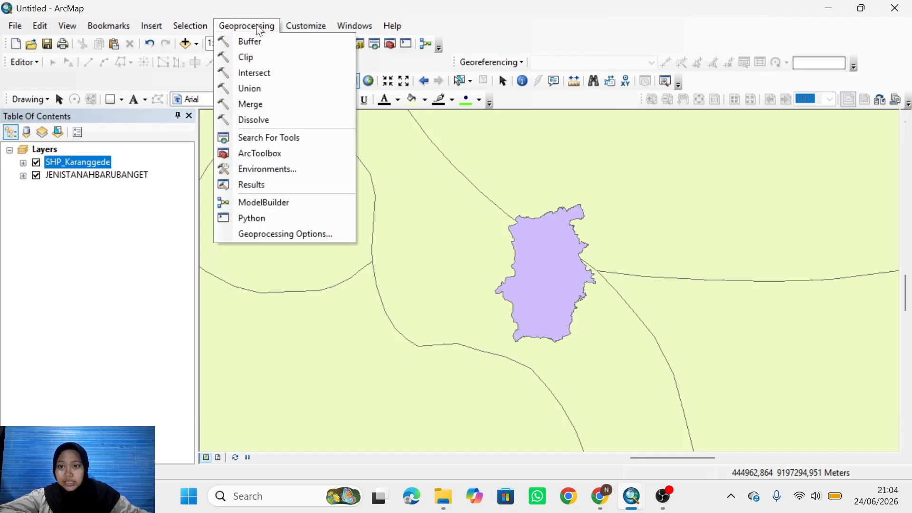
{"action": "left_click", "coordinate": [250, 57]}
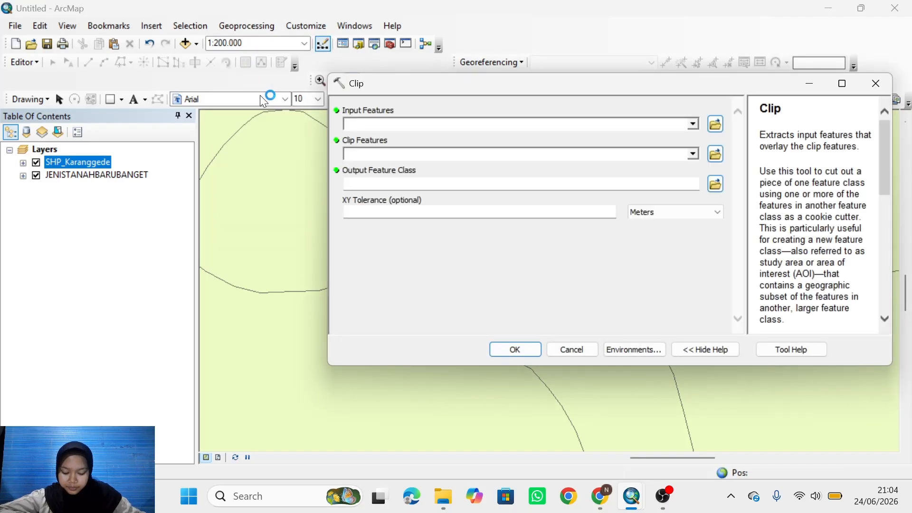
{"action": "left_click", "coordinate": [95, 176], "text": "ctrl"}
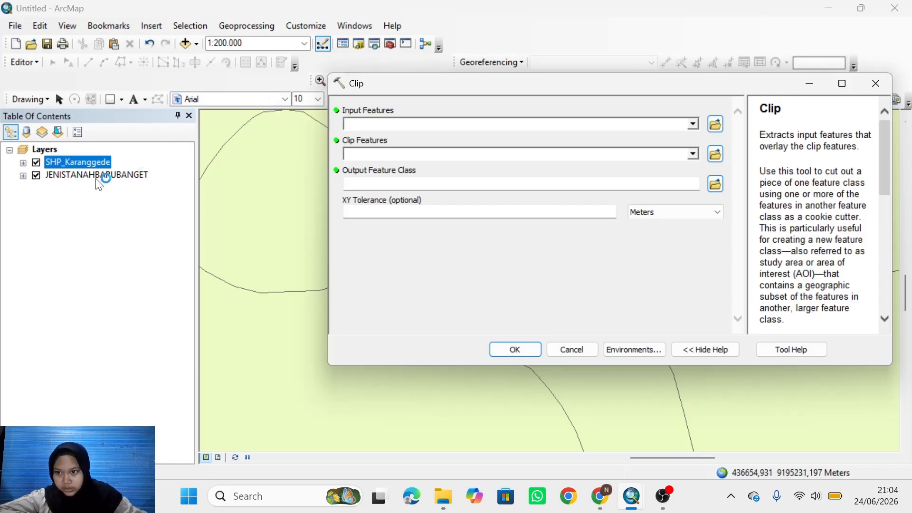
{"action": "left_click_drag", "start_coordinate": [96, 180], "coordinate": [401, 124]}
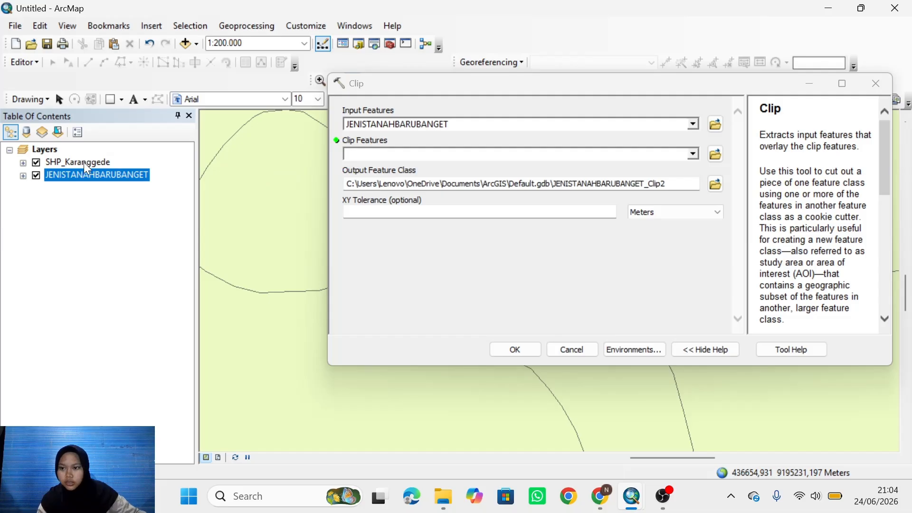
{"action": "left_click_drag", "start_coordinate": [82, 159], "coordinate": [369, 155]}
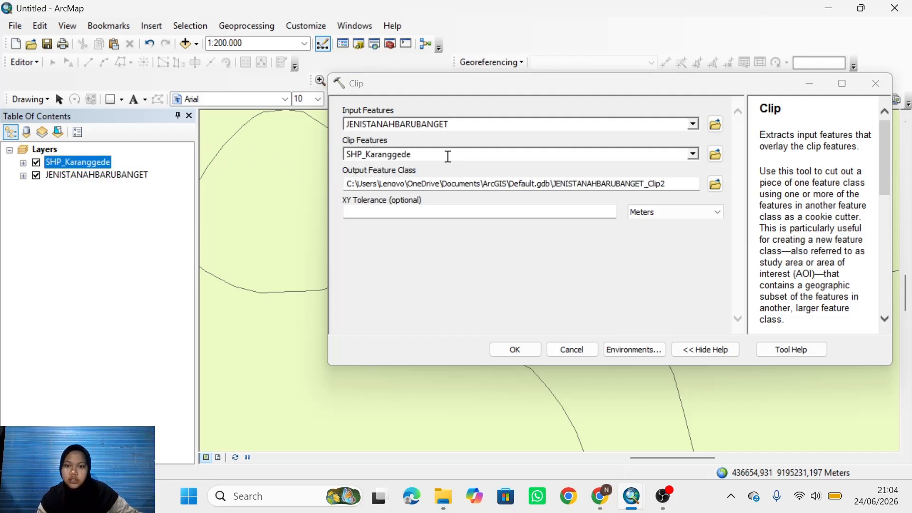
{"action": "left_click", "coordinate": [532, 349]}
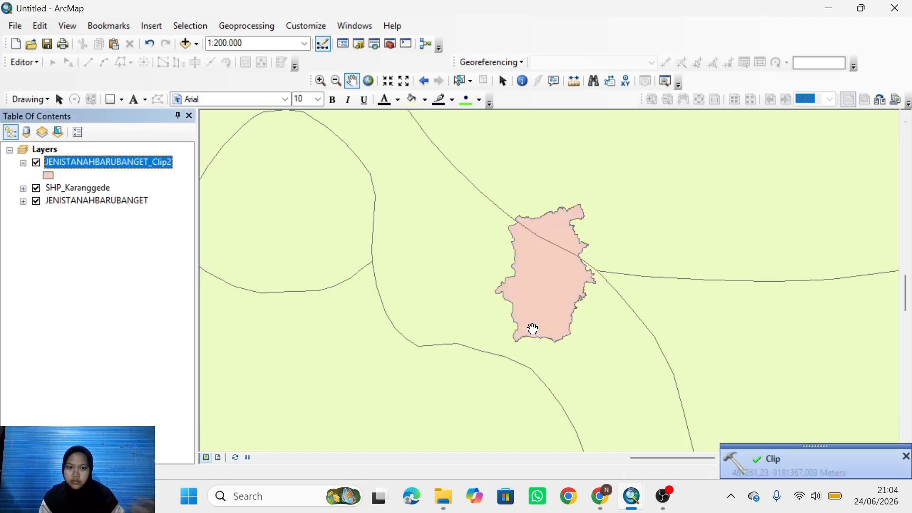
- Hide the SHP_Karanggede and original JENISTANAHBARUBANGET layers so only the clipped soil layer is drawn
{"action": "left_click", "coordinate": [36, 189]}
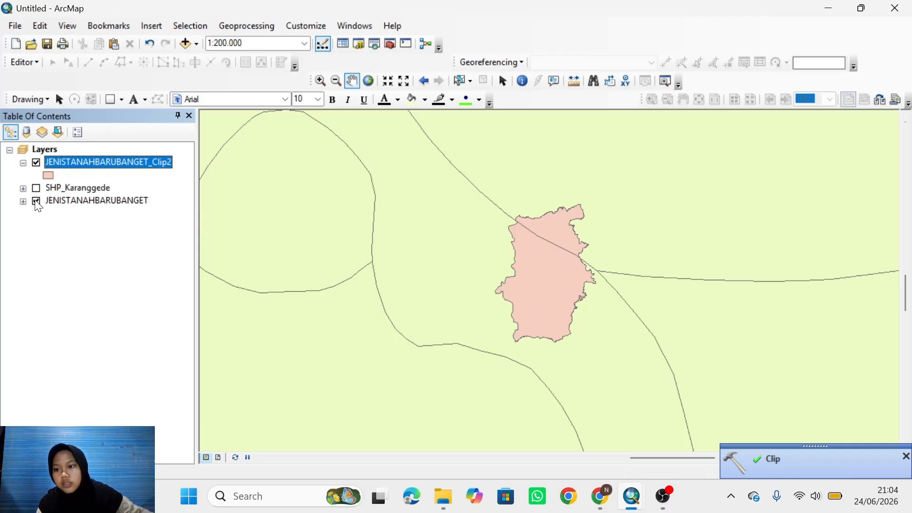
{"action": "left_click", "coordinate": [36, 202]}
{"action": "scroll", "coordinate": [534, 242], "scroll_direction": "up", "scroll_amount": 4}
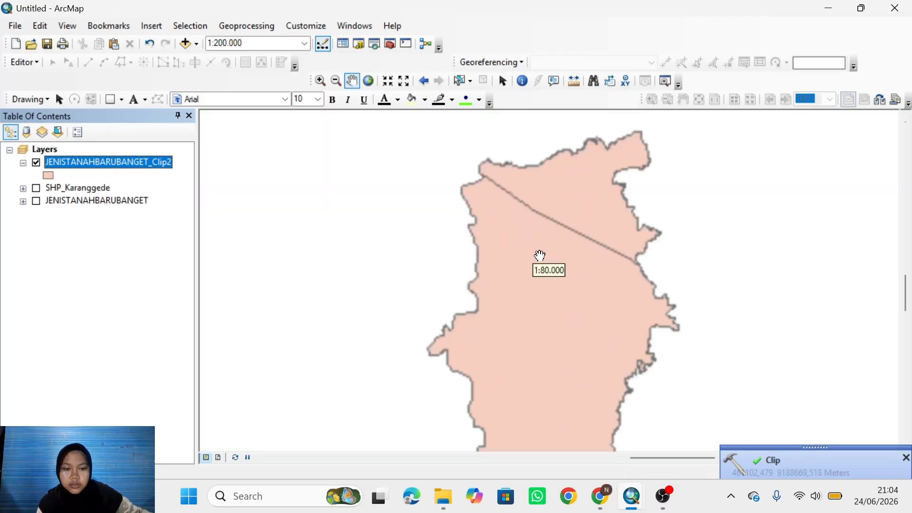
- Set the symbology of the clipped soil layer to unique values of the SKTN field
{"action": "right_click", "coordinate": [97, 163]}
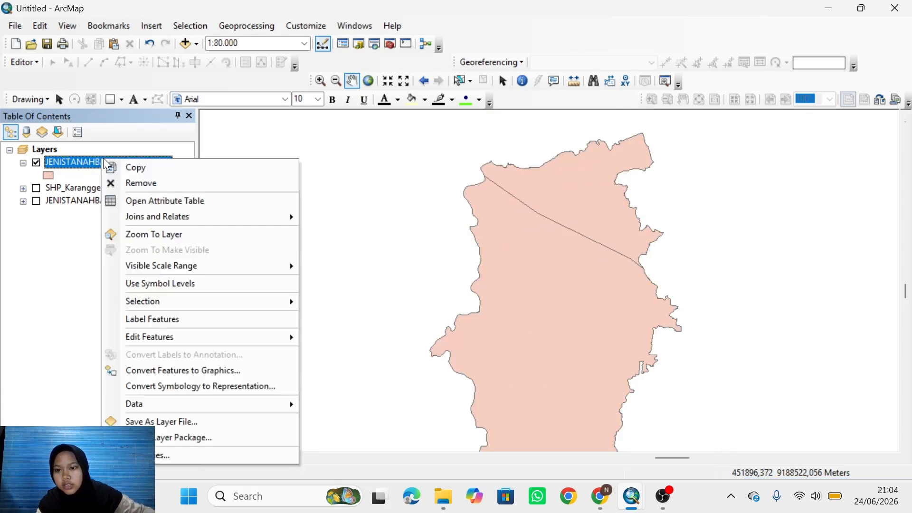
{"action": "left_click", "coordinate": [190, 455]}
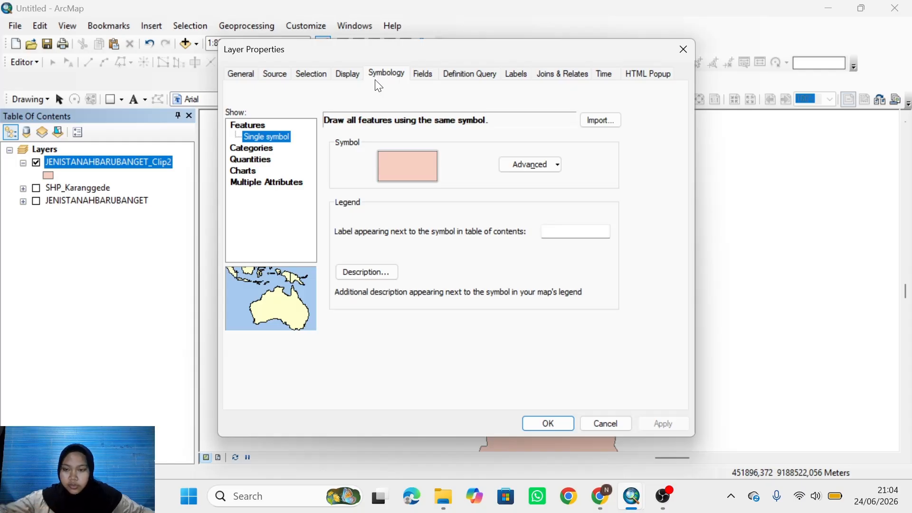
{"action": "left_click", "coordinate": [271, 152]}
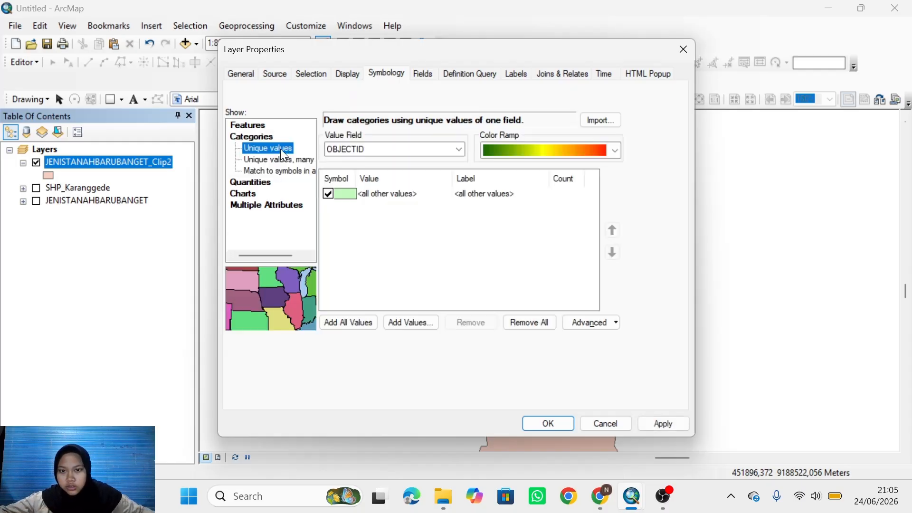
{"action": "left_click", "coordinate": [446, 150]}
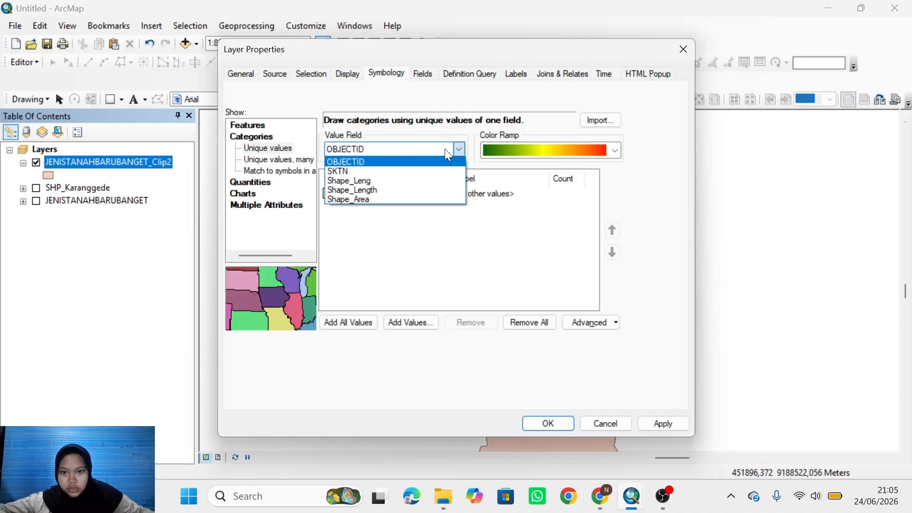
{"action": "left_click", "coordinate": [419, 176]}
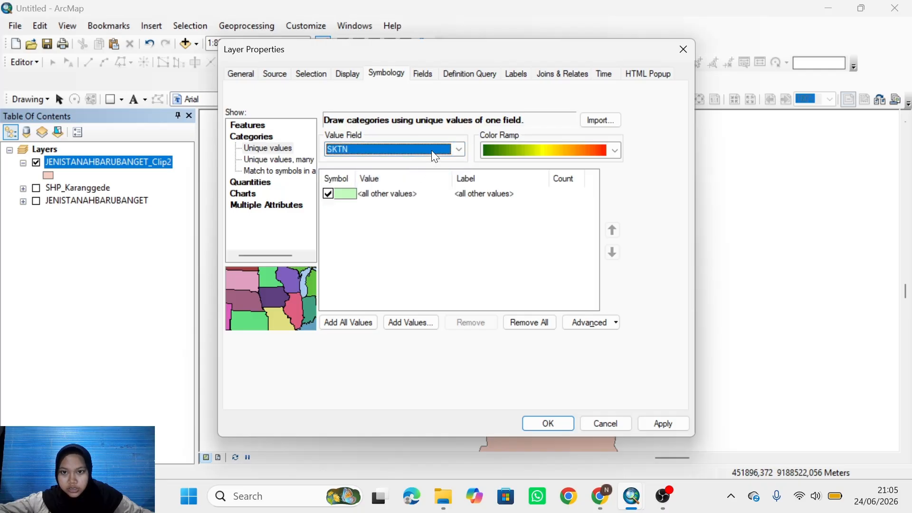
- Exclude the all other values symbol, add all SKTN values and apply the symbology to the clipped soil layer
{"action": "left_click", "coordinate": [334, 196]}
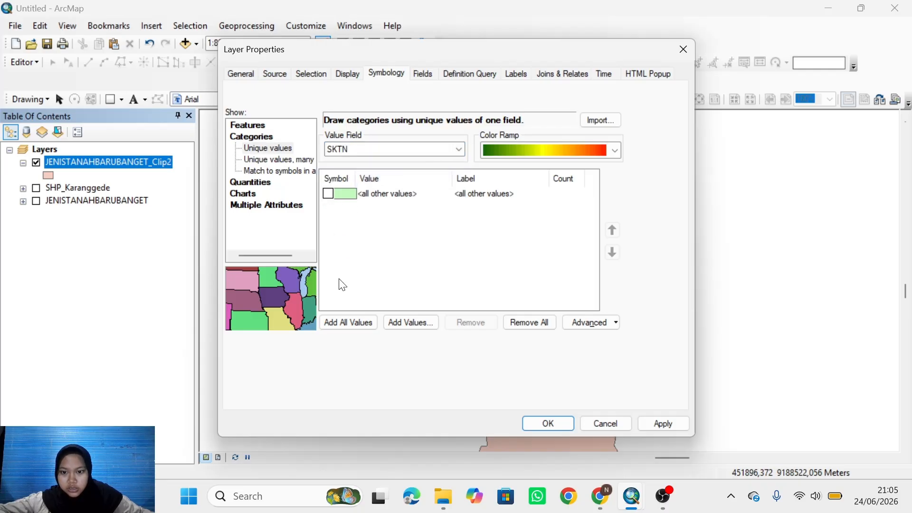
{"action": "left_click", "coordinate": [341, 322]}
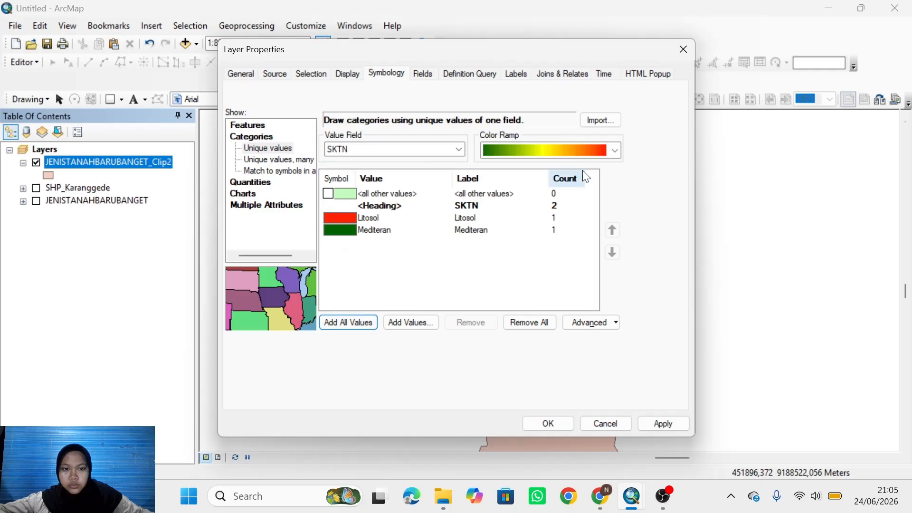
{"action": "left_click", "coordinate": [671, 420]}
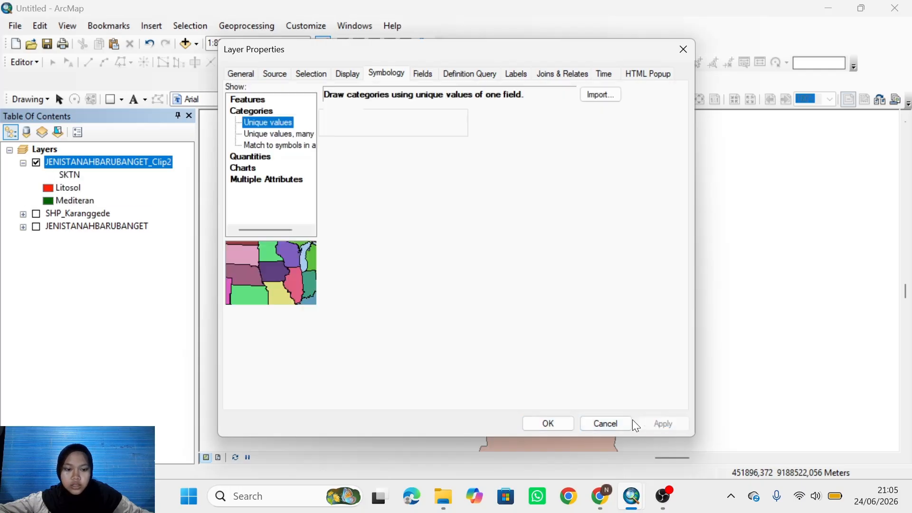
{"action": "left_click", "coordinate": [549, 427]}
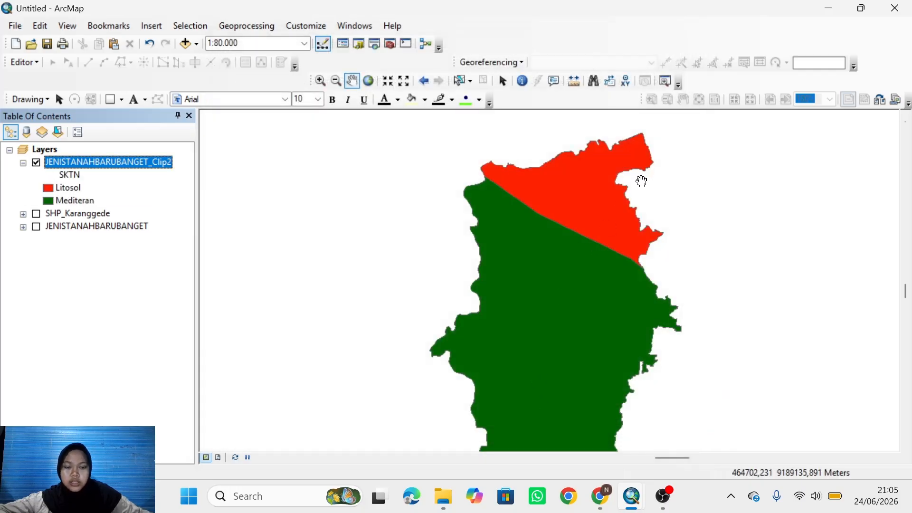
{"action": "scroll", "coordinate": [639, 198], "scroll_direction": "down", "scroll_amount": 1}
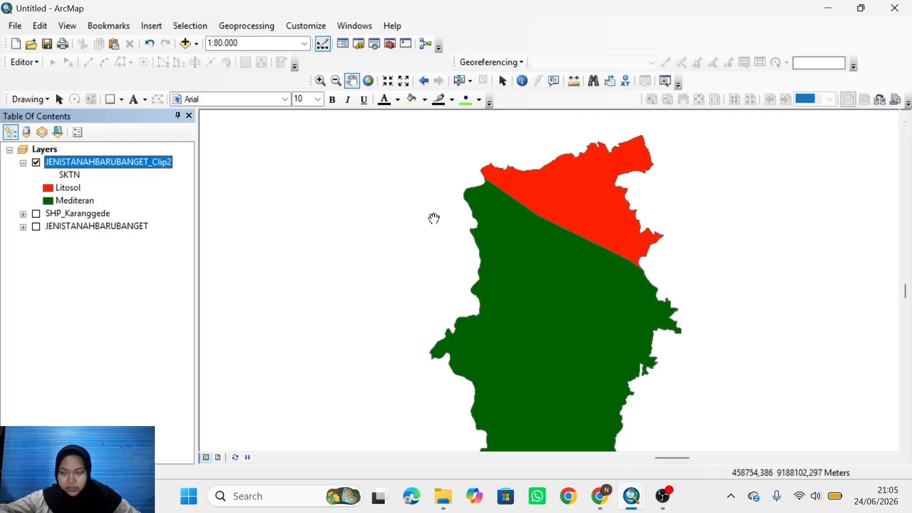
- Rename the clipped soil layer as peta jenis tanah
{"action": "right_click", "coordinate": [138, 171]}
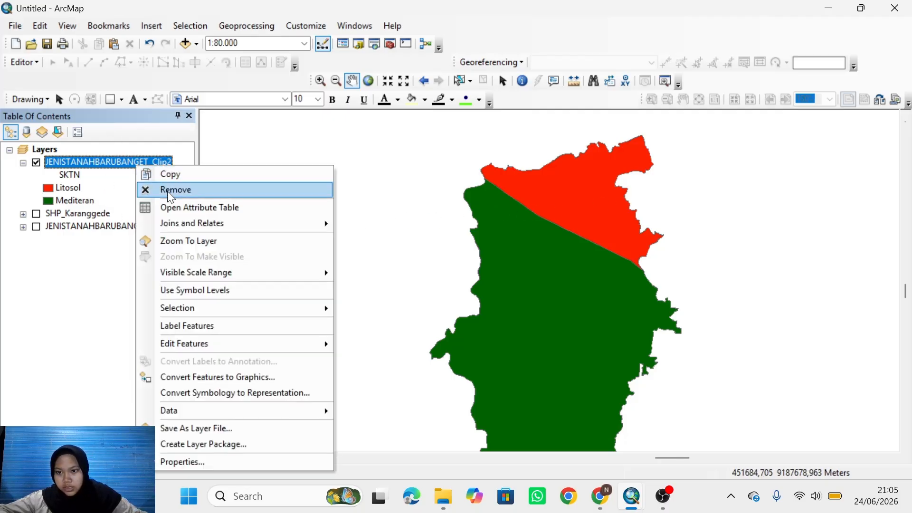
{"action": "left_click", "coordinate": [201, 462]}
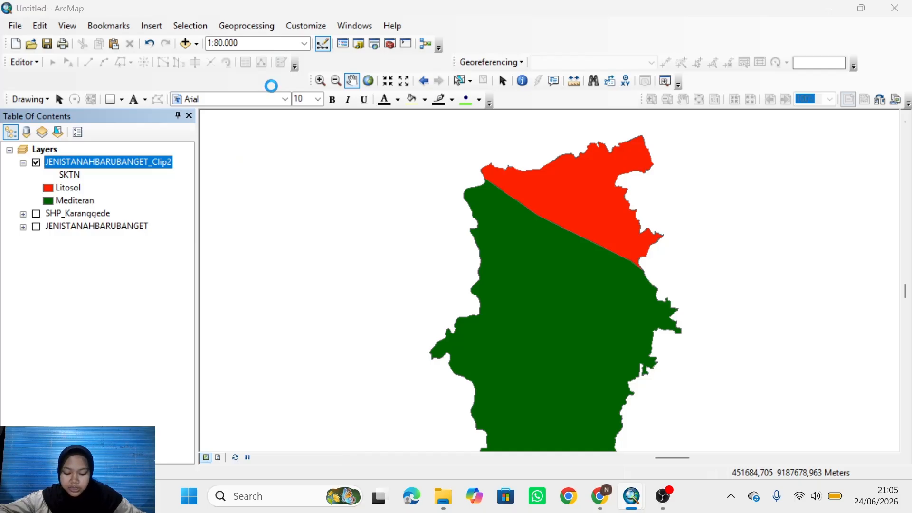
{"action": "left_click", "coordinate": [240, 73]}
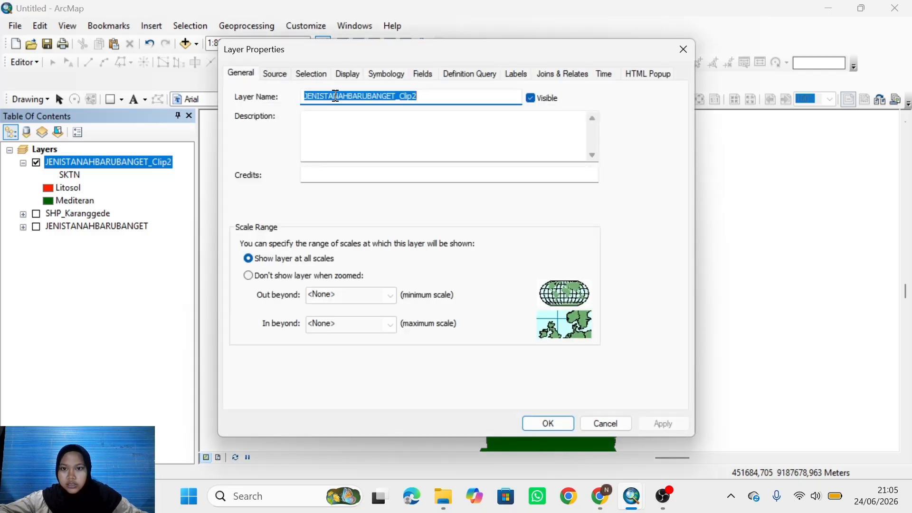
{"action": "type", "text": "peta jenis tanah"}
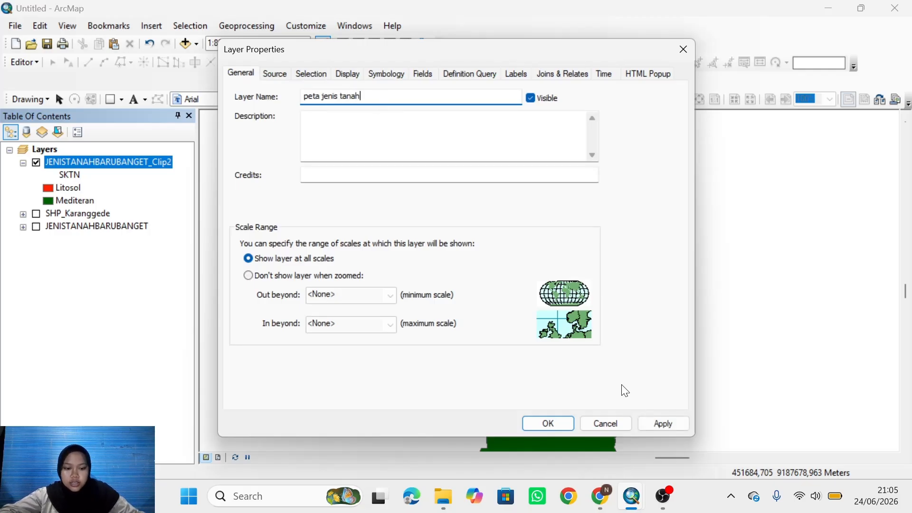
{"action": "left_click", "coordinate": [663, 424]}
{"action": "left_click", "coordinate": [549, 423]}
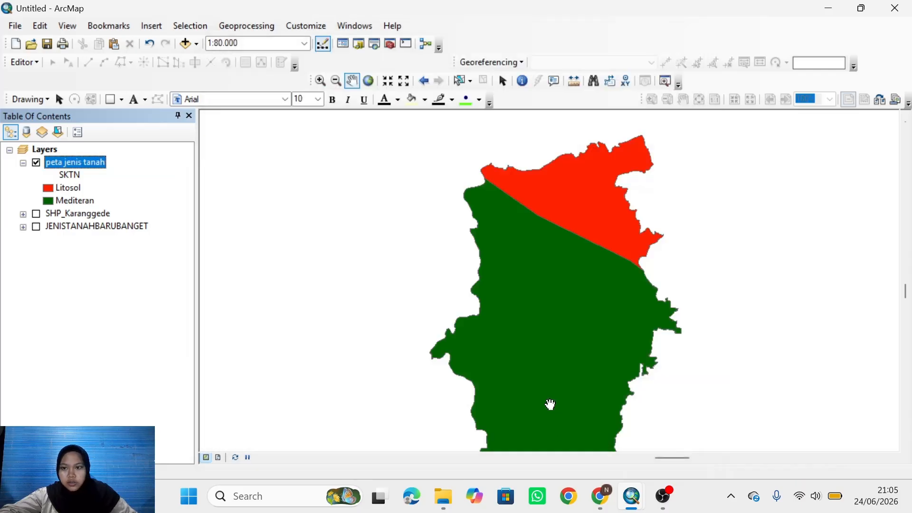
{"action": "scroll", "coordinate": [617, 253], "scroll_direction": "down", "scroll_amount": 1}
{"action": "scroll", "coordinate": [619, 252], "scroll_direction": "up", "scroll_amount": 1}
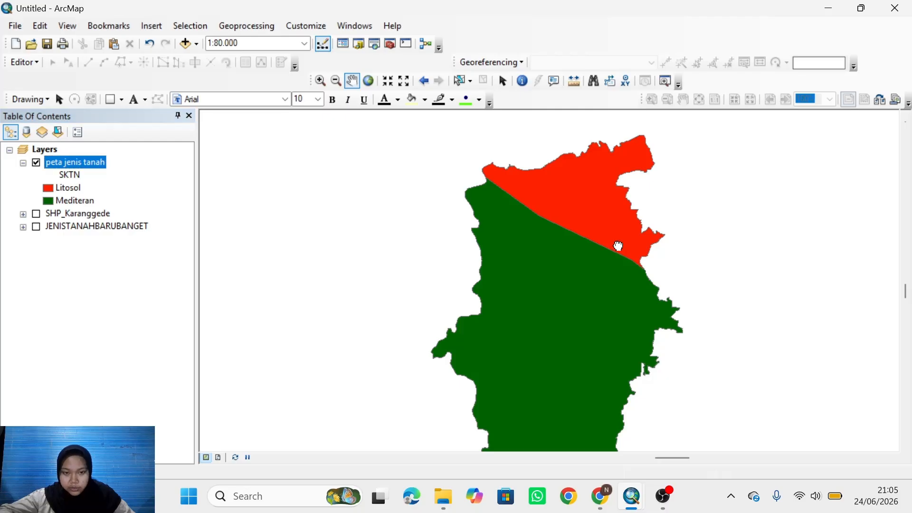
{"action": "scroll", "coordinate": [617, 245], "scroll_direction": "down", "scroll_amount": 1}
{"action": "scroll", "coordinate": [615, 243], "scroll_direction": "up", "scroll_amount": 1}
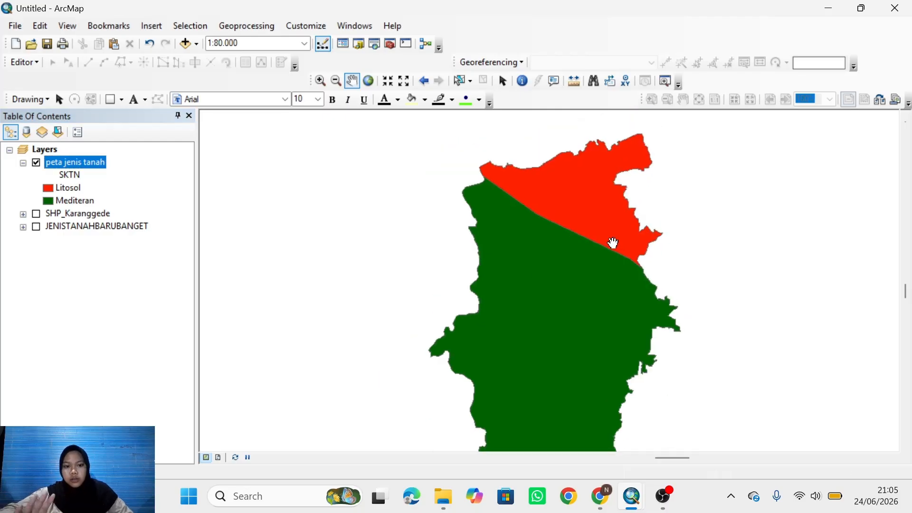
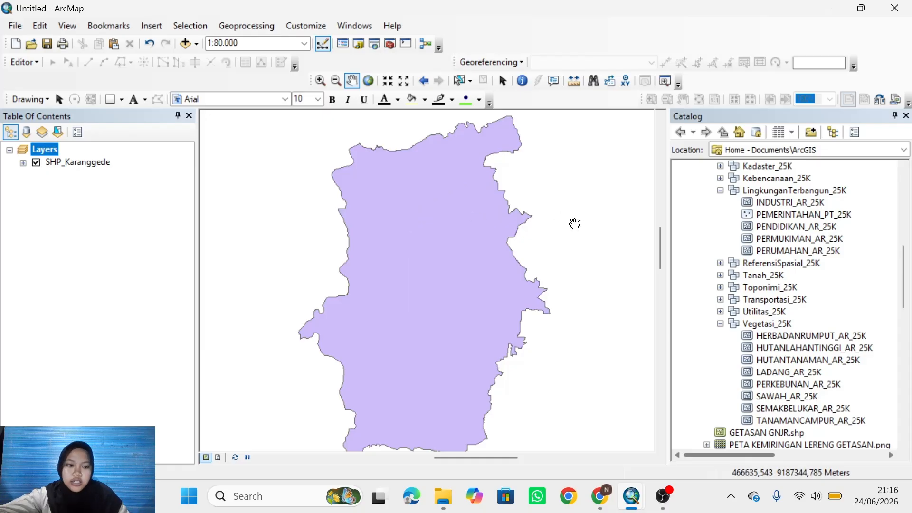
- Add the Vegetasi_25K dataset and the PERMUKIMAN_AR_25K feature class to the map, and move SHP_Karanggede below all other layers
{"action": "left_click_drag", "start_coordinate": [756, 328], "coordinate": [144, 193]}
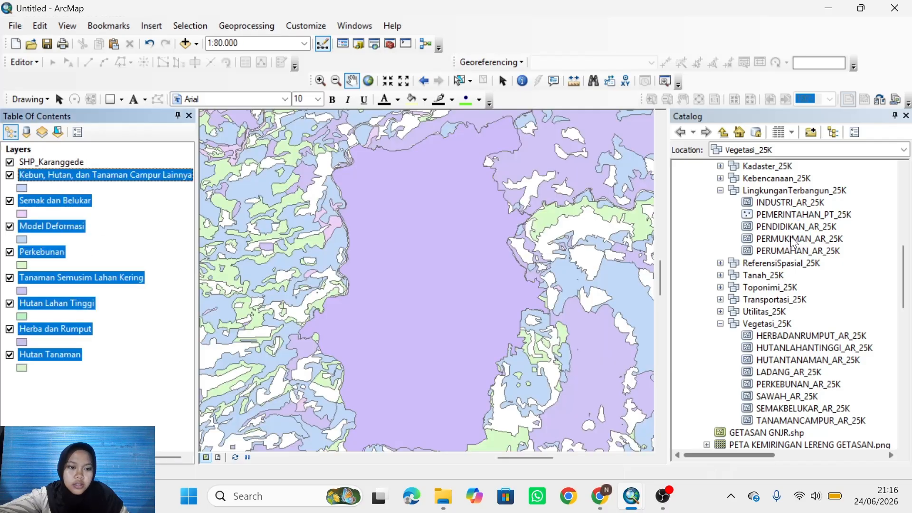
{"action": "left_click_drag", "start_coordinate": [792, 242], "coordinate": [119, 370]}
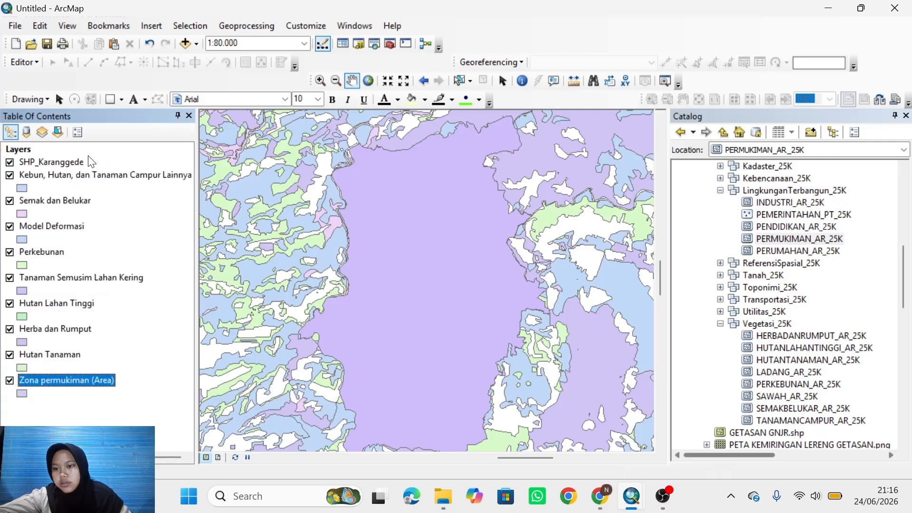
{"action": "left_click_drag", "start_coordinate": [66, 164], "coordinate": [64, 392]}
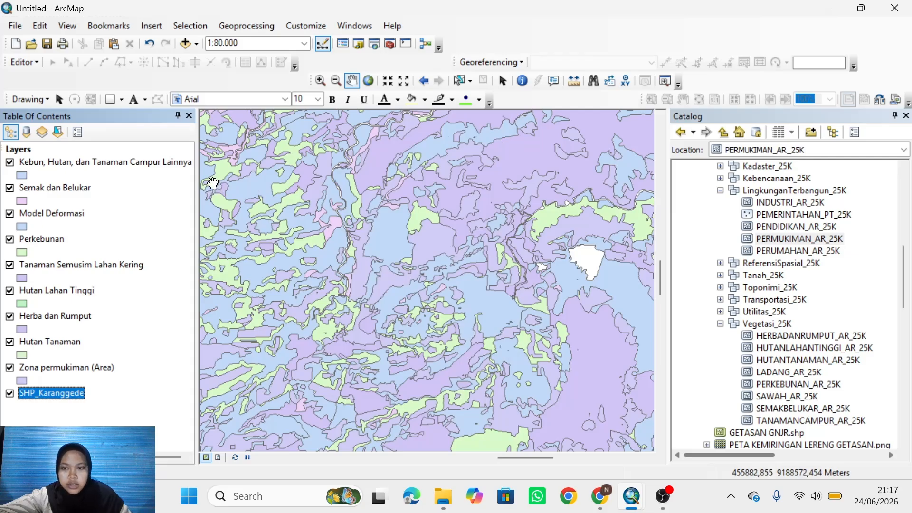
- Close the Catalog, widen the layer list slightly and collapse the legends of all vegetation and settlement layers
{"action": "left_click", "coordinate": [897, 116]}
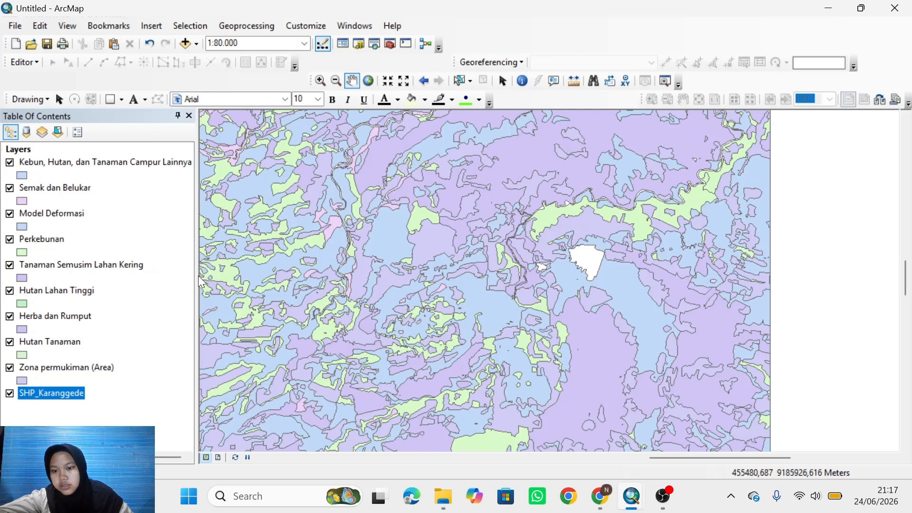
{"action": "left_click_drag", "start_coordinate": [197, 279], "coordinate": [205, 274]}
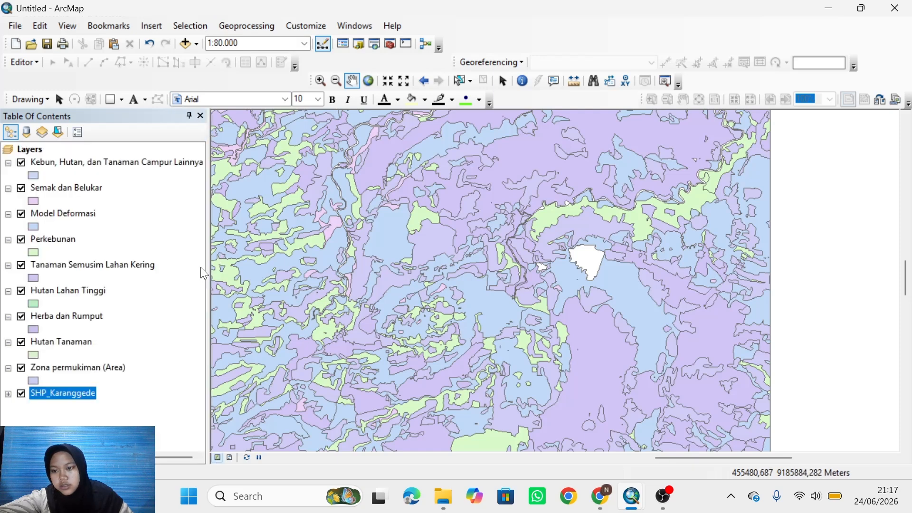
{"action": "left_click", "coordinate": [8, 163]}
{"action": "left_click", "coordinate": [8, 176]}
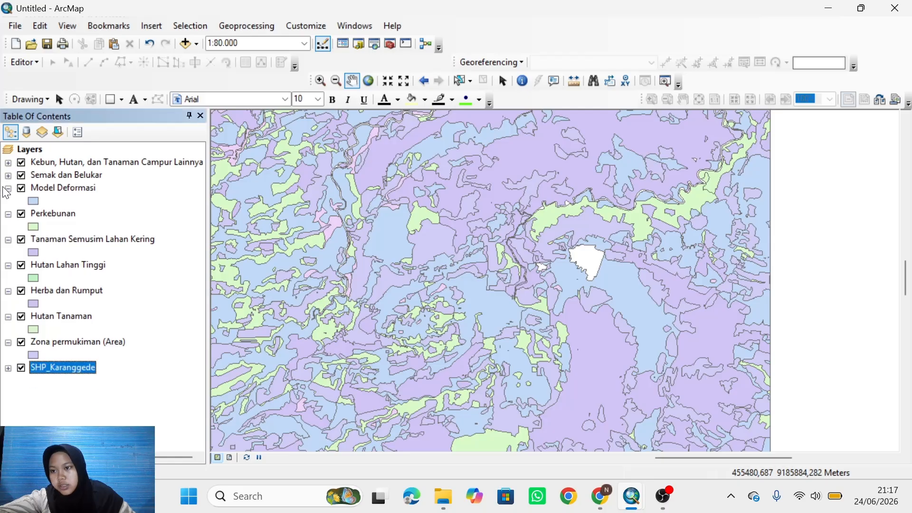
{"action": "left_click", "coordinate": [8, 189]}
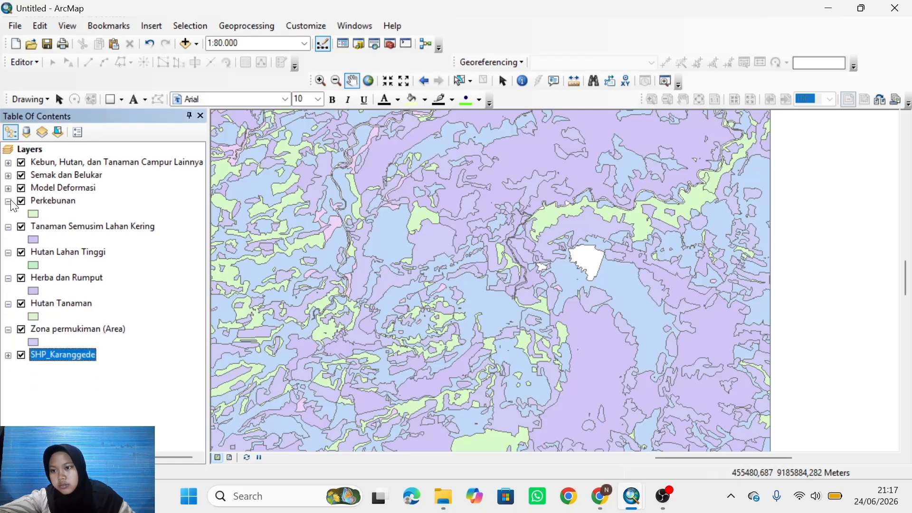
{"action": "left_click", "coordinate": [8, 201]}
{"action": "left_click", "coordinate": [8, 214]}
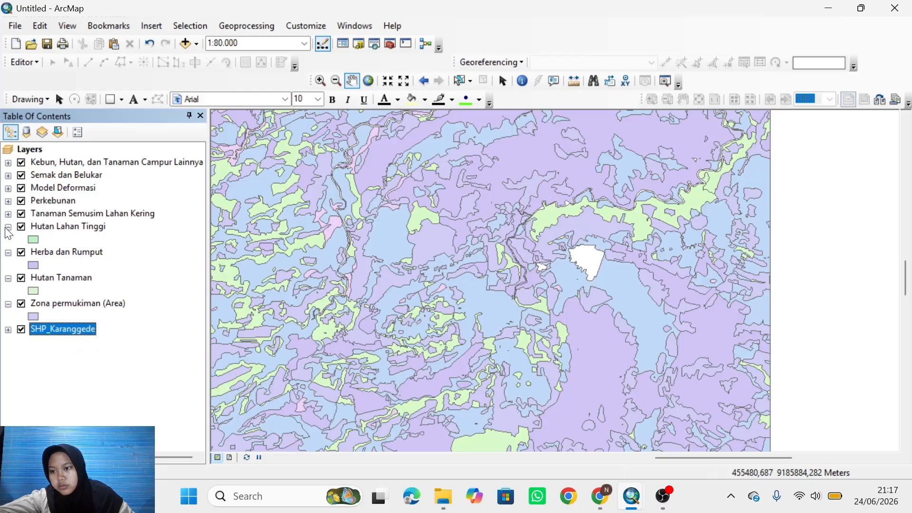
{"action": "left_click", "coordinate": [8, 227]}
{"action": "left_click", "coordinate": [8, 240]}
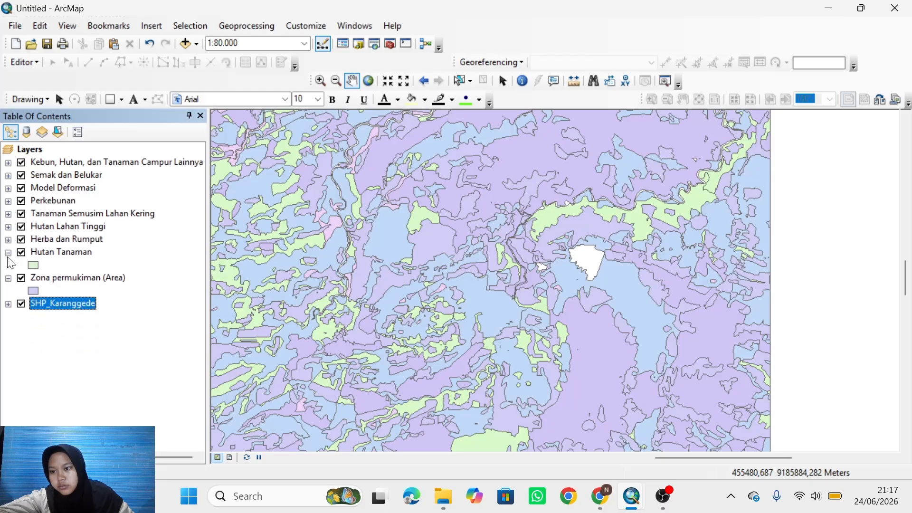
{"action": "left_click", "coordinate": [8, 252]}
{"action": "left_click", "coordinate": [8, 266]}
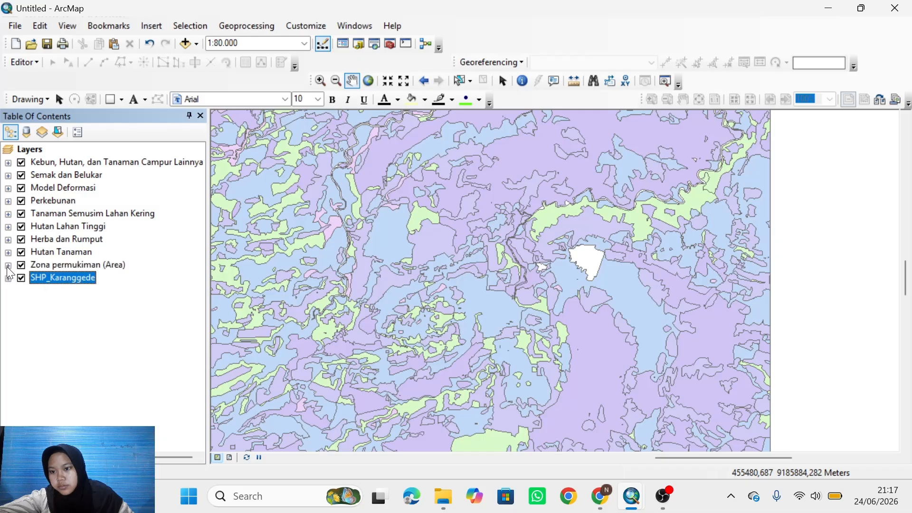
- Clip the Zona permukiman (Area) layer to SHP_Karanggede, keeping the output name PERMUKIMAN_AR_25K_Clip3
{"action": "left_click", "coordinate": [244, 32]}
{"action": "left_click", "coordinate": [255, 57]}
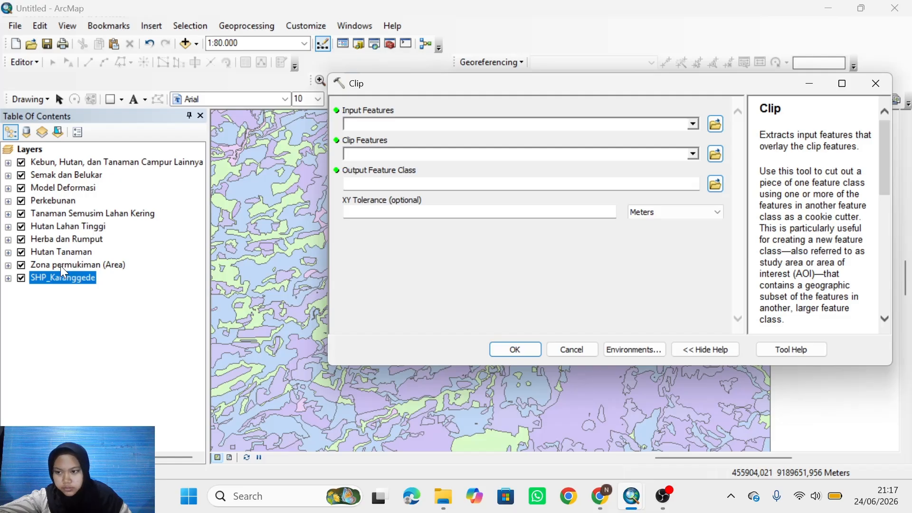
{"action": "left_click", "coordinate": [62, 267]}
{"action": "left_click", "coordinate": [385, 125]}
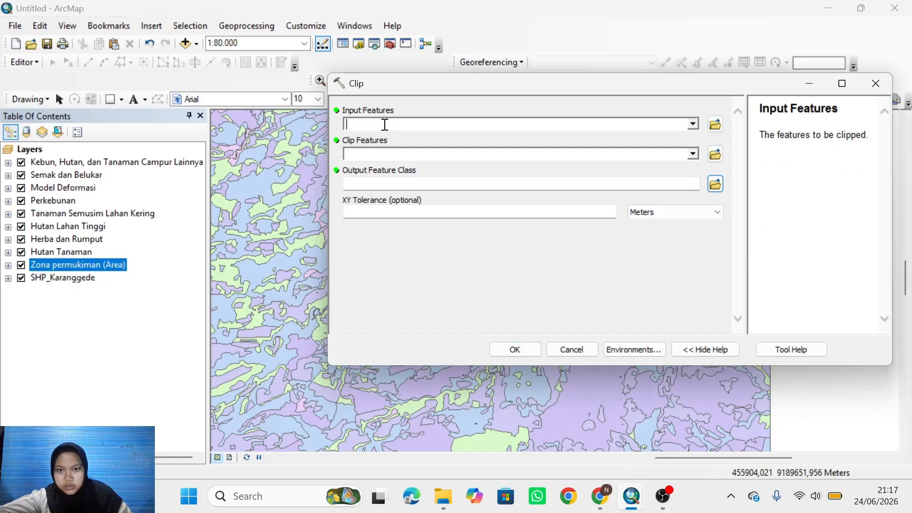
{"action": "left_click_drag", "start_coordinate": [60, 274], "coordinate": [404, 124]}
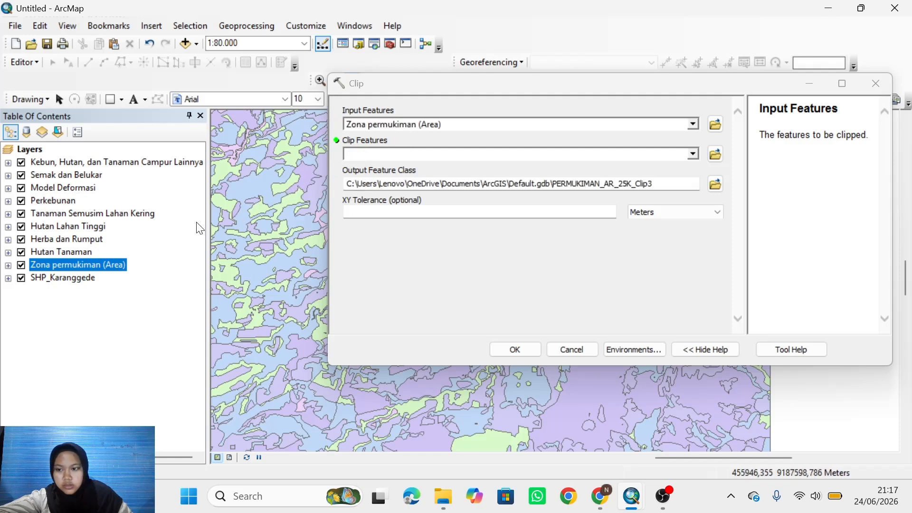
{"action": "left_click_drag", "start_coordinate": [66, 279], "coordinate": [424, 157]}
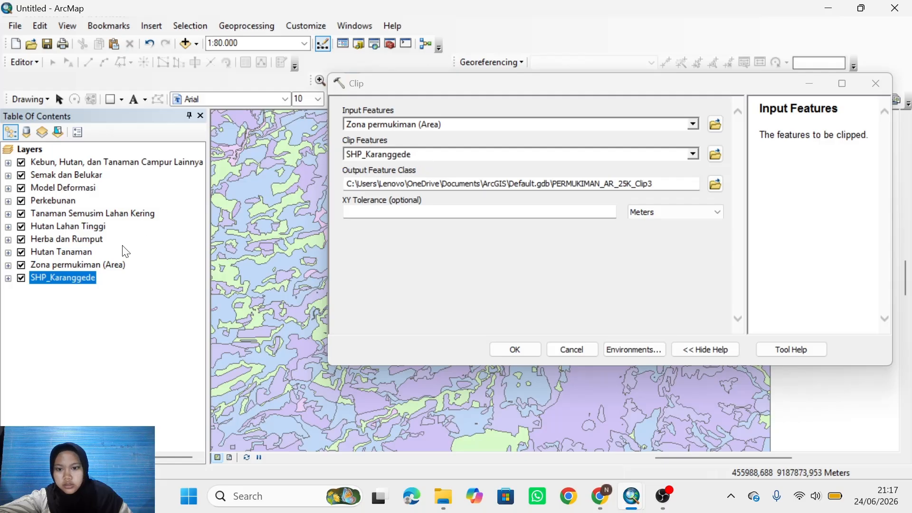
{"action": "left_click", "coordinate": [516, 351]}
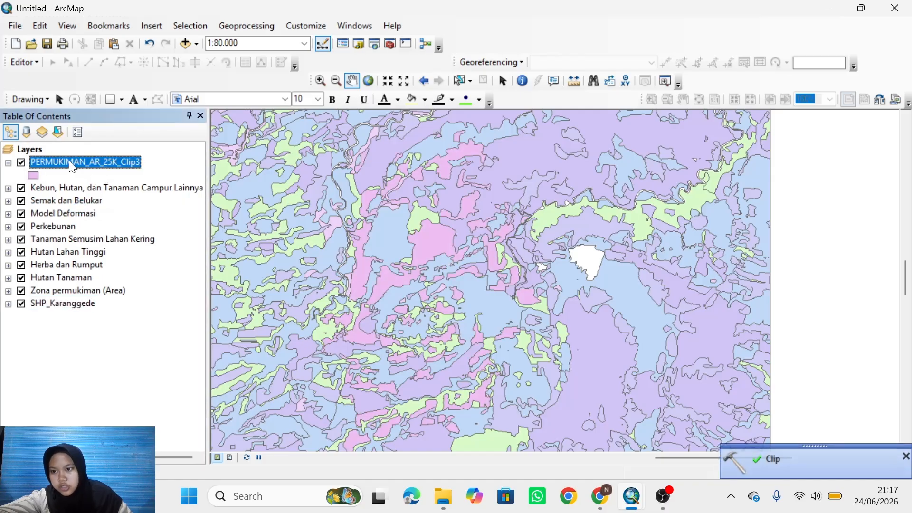
- Clip the Hutan Tanaman layer to SHP_Karanggede, keeping the output name HUTANTANAMAN_AR_25K_Clip4
{"action": "left_click", "coordinate": [251, 25]}
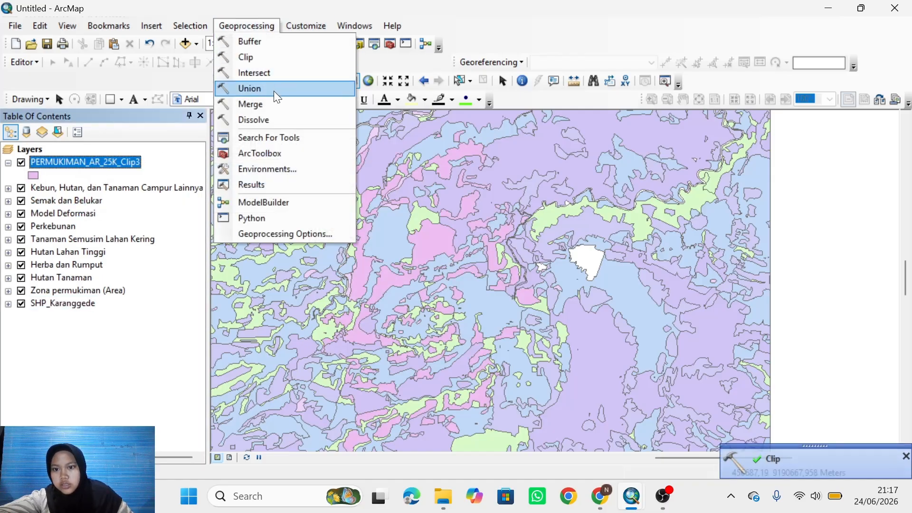
{"action": "left_click", "coordinate": [273, 55]}
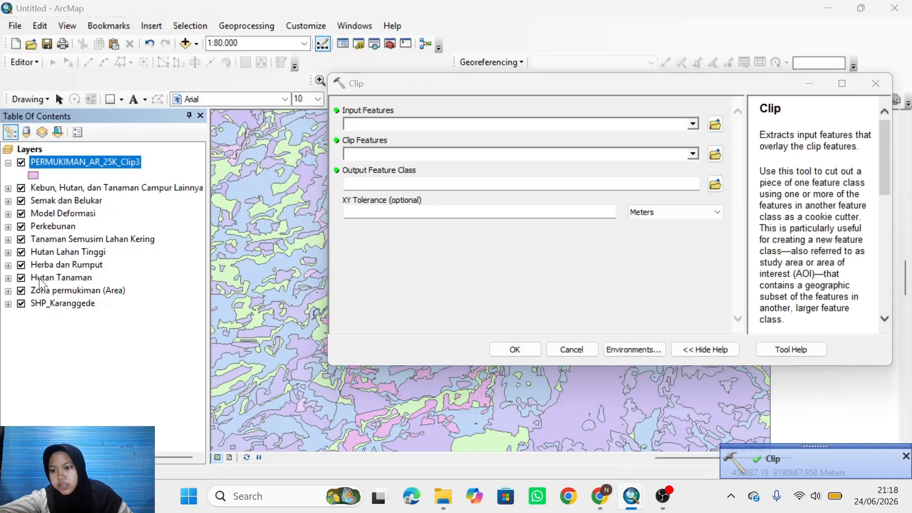
{"action": "left_click_drag", "start_coordinate": [39, 278], "coordinate": [393, 125]}
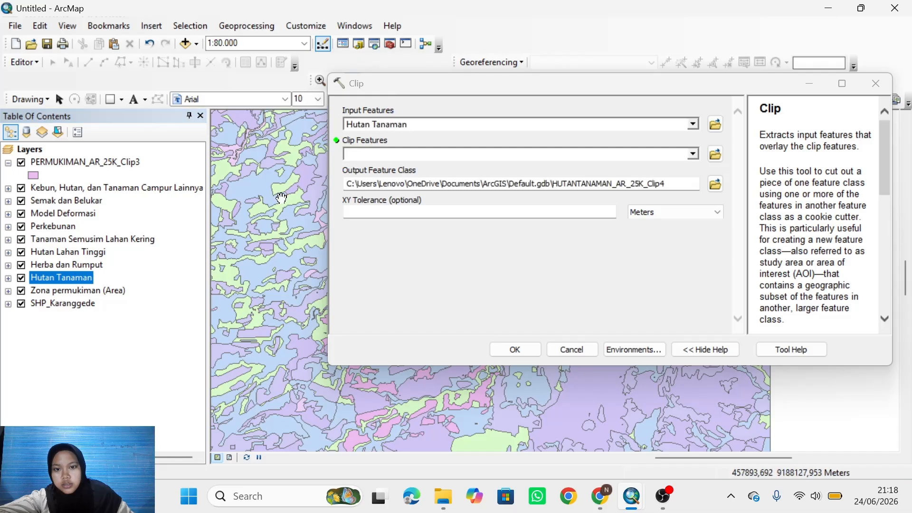
{"action": "left_click_drag", "start_coordinate": [39, 308], "coordinate": [398, 156]}
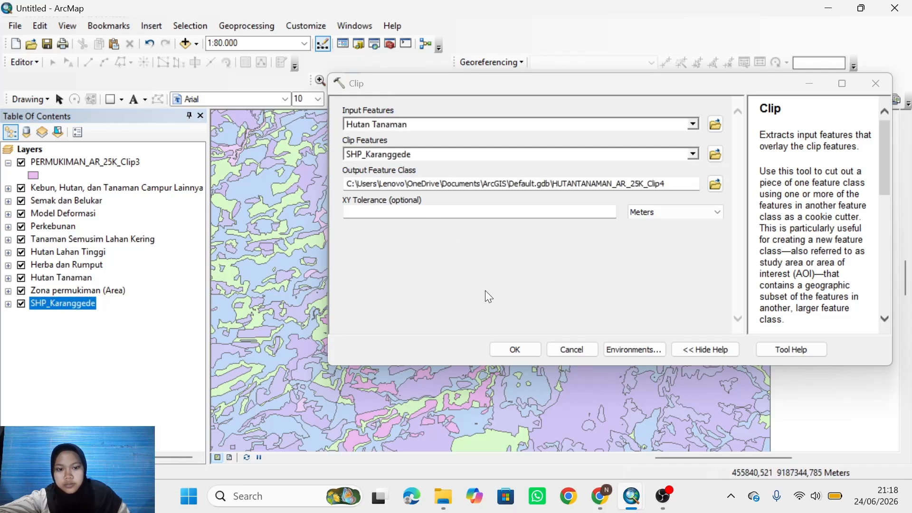
{"action": "left_click", "coordinate": [512, 350]}
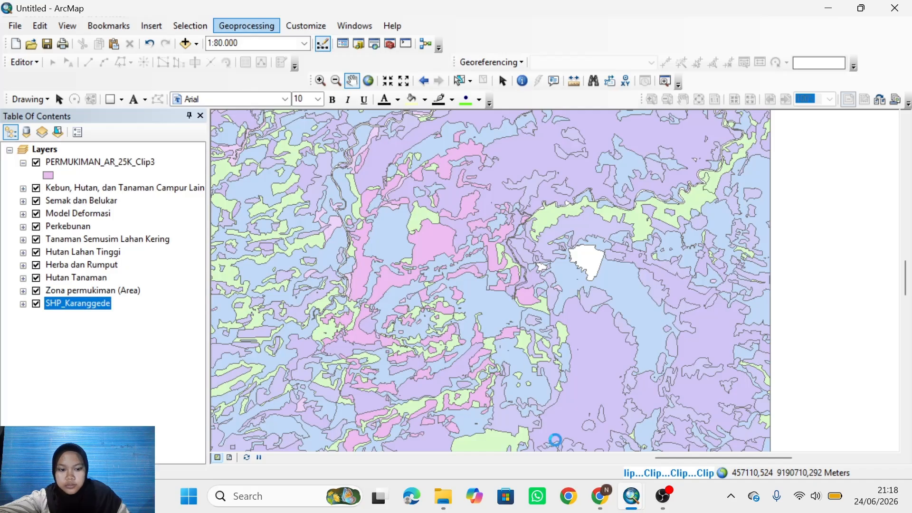
- Check the list of clipped layers in the spl tinggal ganti warna project and return to the untitled land-cover map
{"action": "mouse_move", "coordinate": [638, 485]}
{"action": "left_click", "coordinate": [649, 441]}
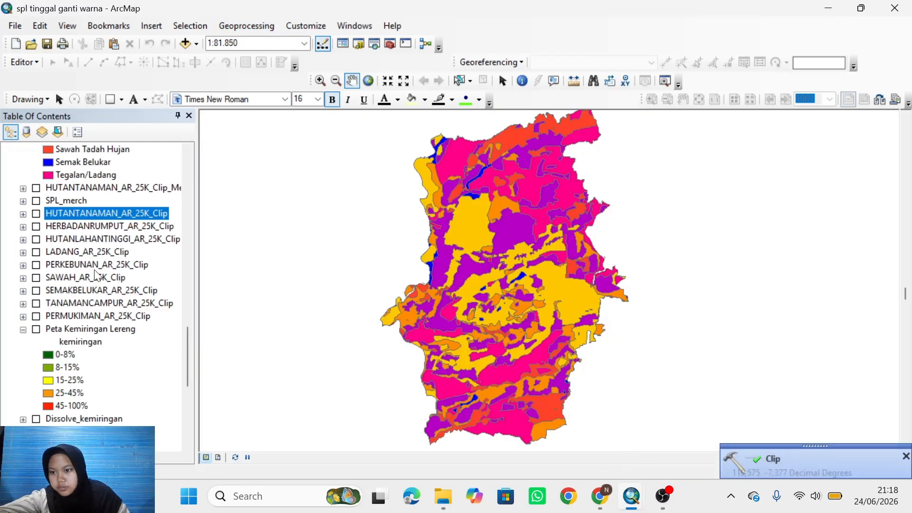
{"action": "mouse_move", "coordinate": [661, 505]}
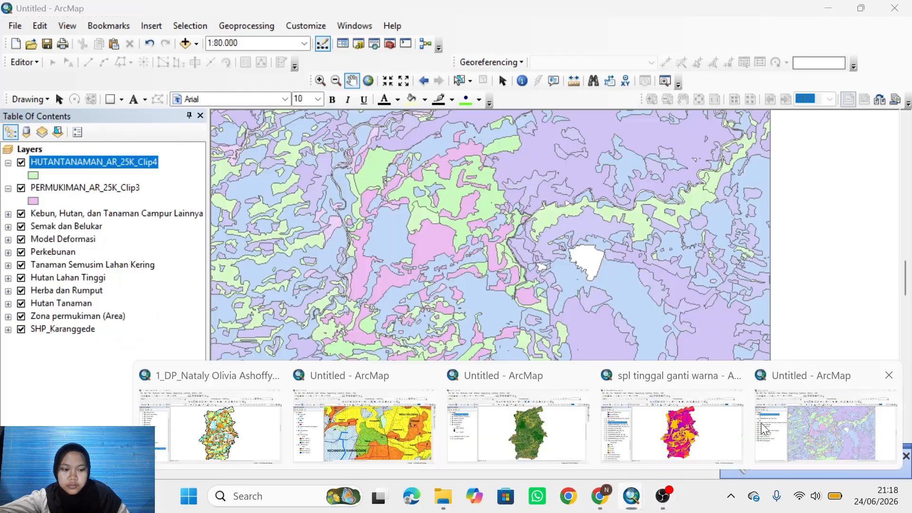
{"action": "left_click", "coordinate": [826, 425]}
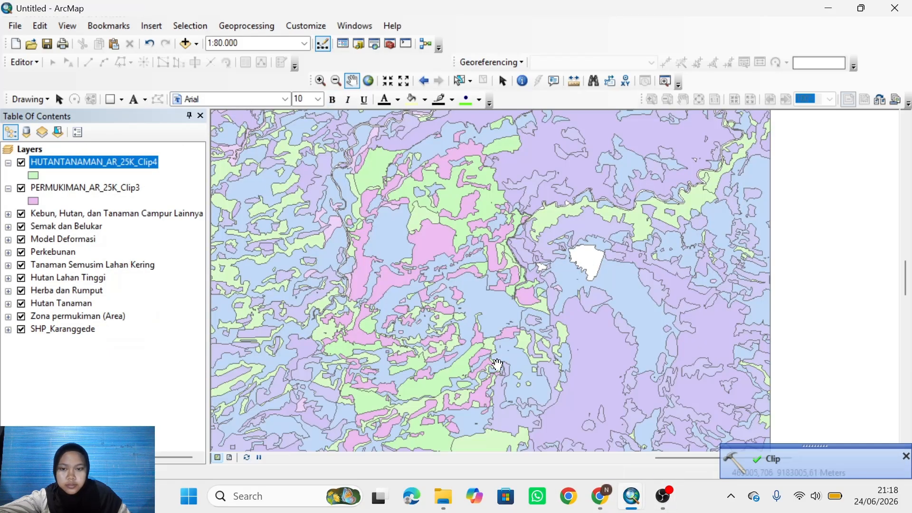
- Clip the Herba dan Rumput layer to SHP_Karanggede, keeping the output name HERBADANRUMPUT_AR_25K_Clip3
{"action": "left_click", "coordinate": [245, 25]}
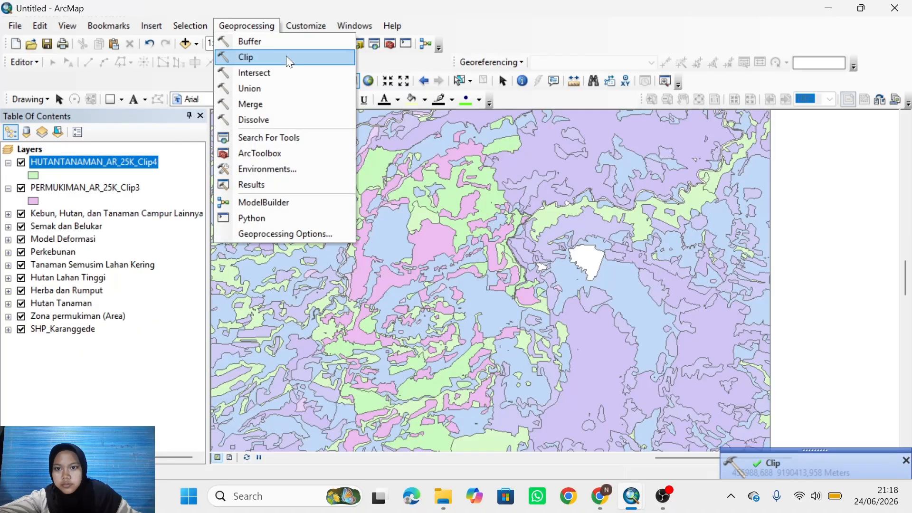
{"action": "left_click", "coordinate": [286, 57]}
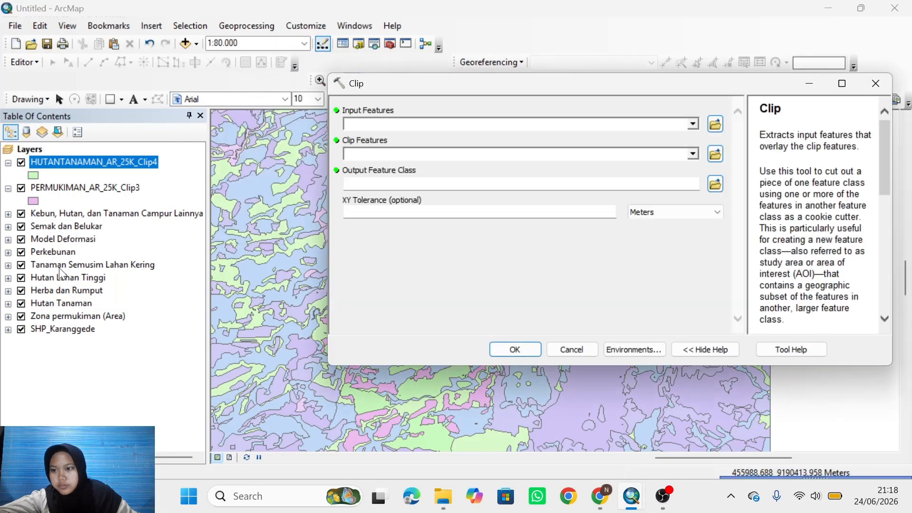
{"action": "left_click_drag", "start_coordinate": [50, 292], "coordinate": [498, 124]}
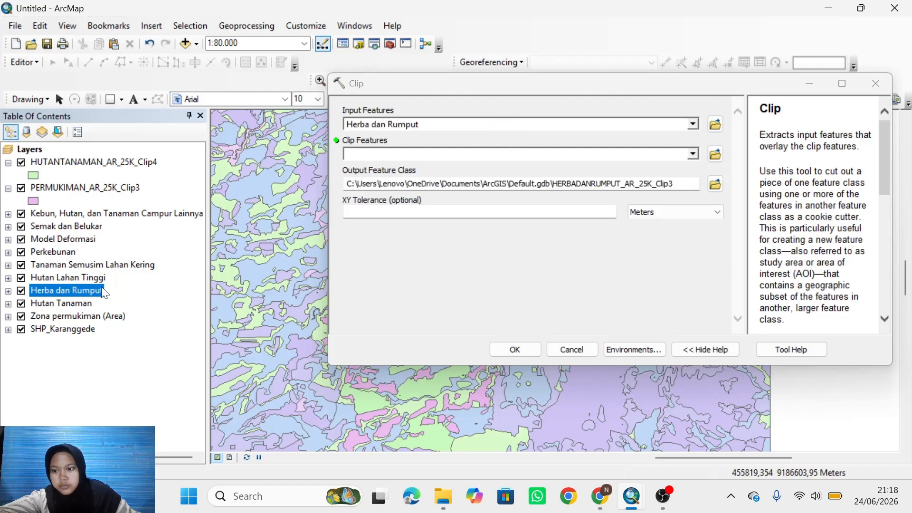
{"action": "left_click_drag", "start_coordinate": [60, 336], "coordinate": [523, 157]}
{"action": "left_click", "coordinate": [515, 350]}
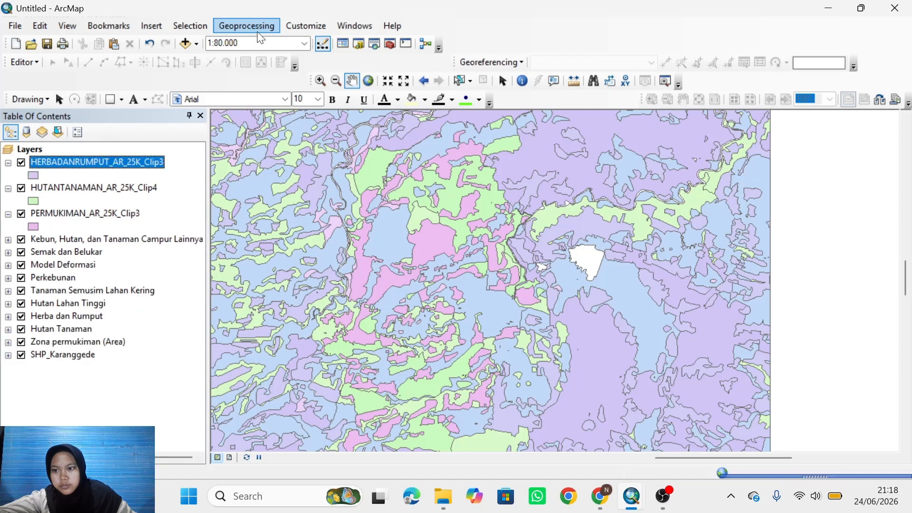
- Clip the Hutan Lahan Tinggi layer to SHP_Karanggede, keeping the output name HUTANLAHANTINGGI_AR_25K_Clip2
{"action": "left_click", "coordinate": [258, 31]}
{"action": "left_click", "coordinate": [269, 58]}
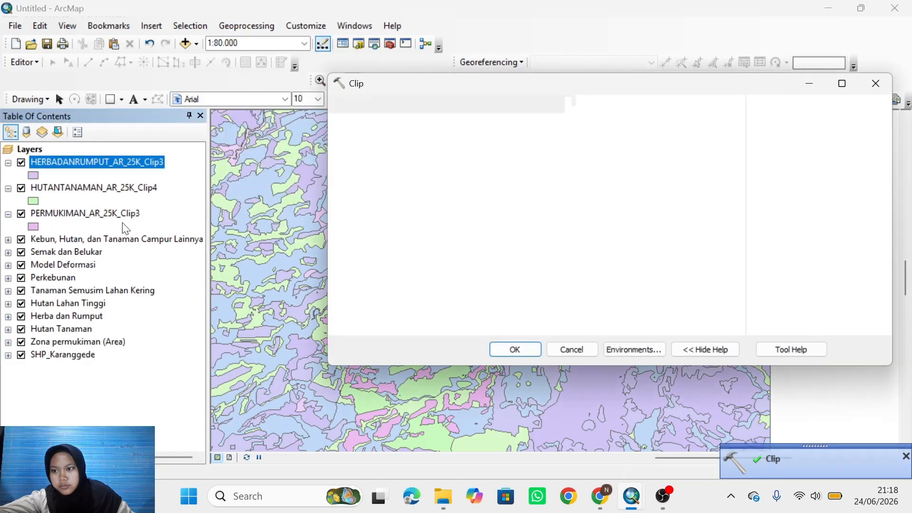
{"action": "left_click_drag", "start_coordinate": [83, 301], "coordinate": [480, 126]}
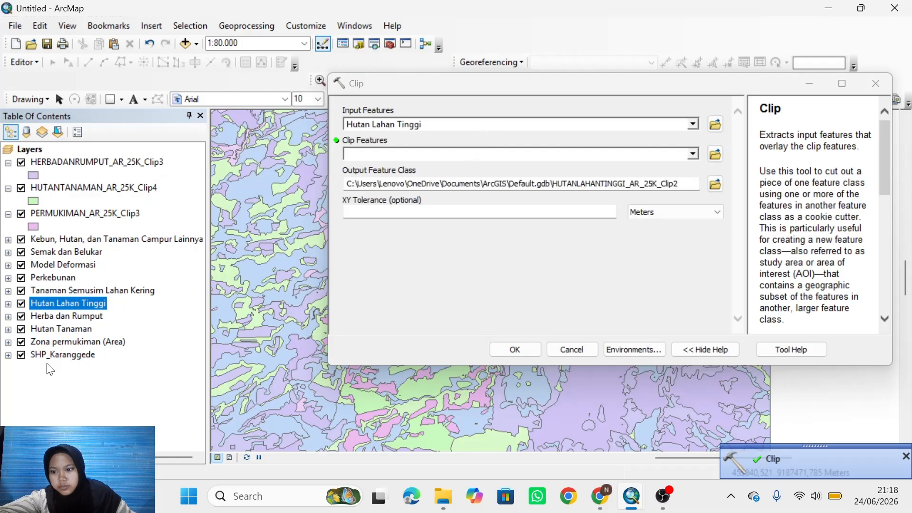
{"action": "left_click_drag", "start_coordinate": [57, 355], "coordinate": [399, 158]}
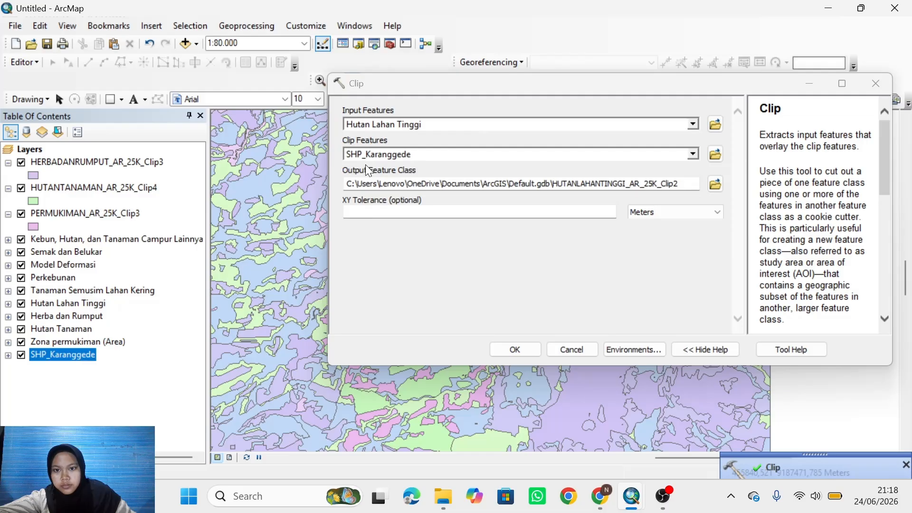
{"action": "left_click", "coordinate": [526, 351]}
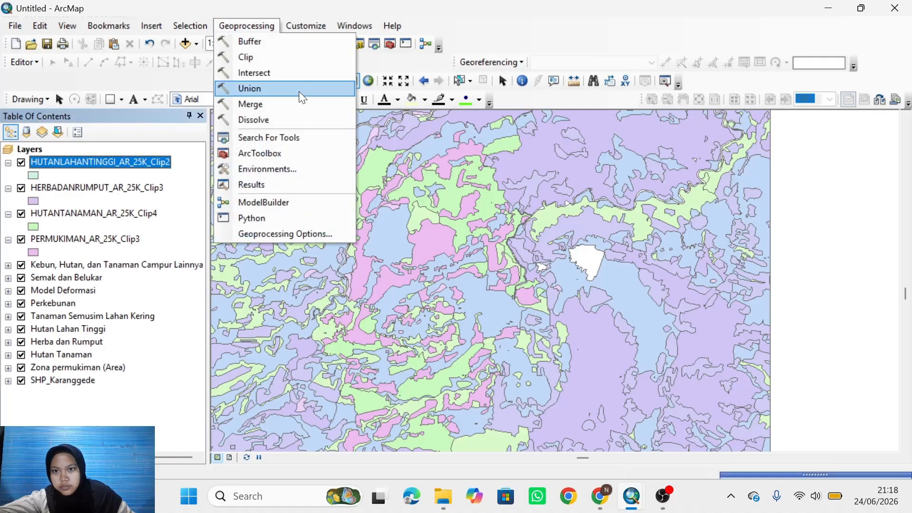
- Clip the Tanaman Semusim Lahan Kering layer to SHP_Karanggede, keeping the output name LADANG_AR_25K_Clip3
{"action": "left_click", "coordinate": [285, 55]}
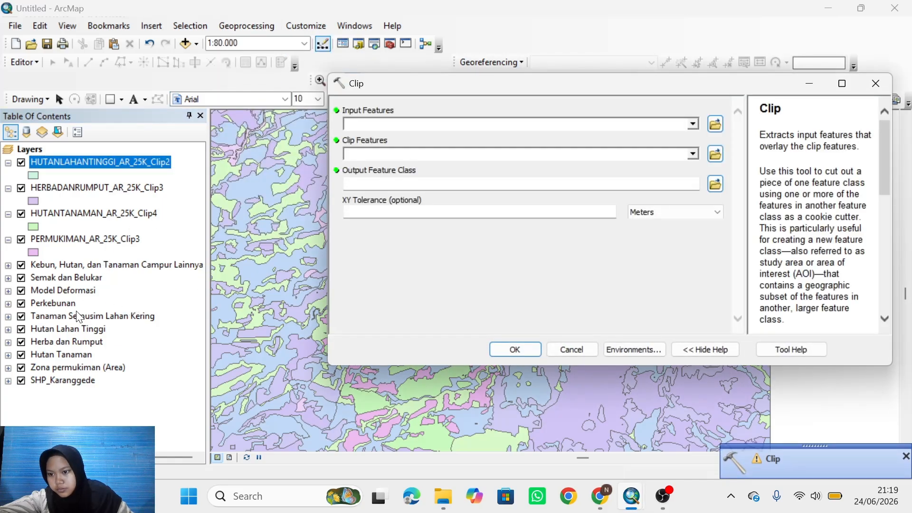
{"action": "left_click_drag", "start_coordinate": [79, 317], "coordinate": [393, 126]}
{"action": "left_click_drag", "start_coordinate": [63, 381], "coordinate": [400, 153]}
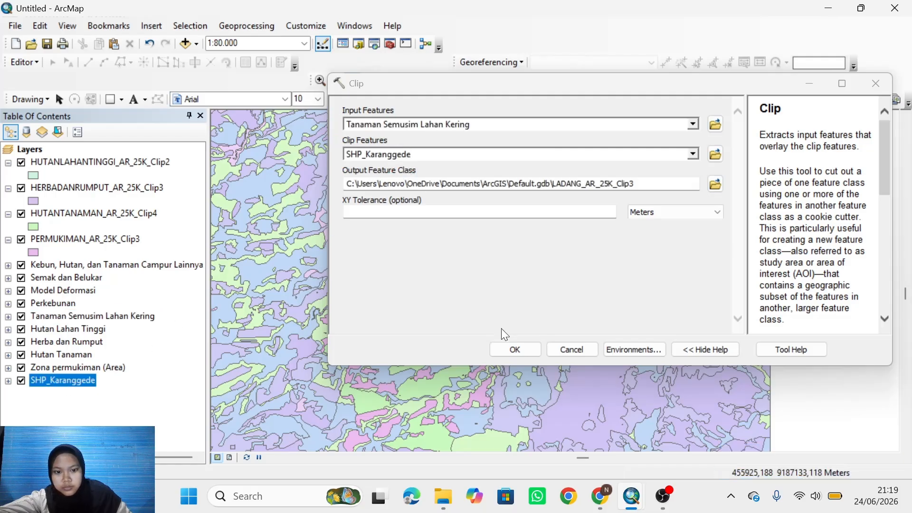
{"action": "left_click", "coordinate": [514, 350]}
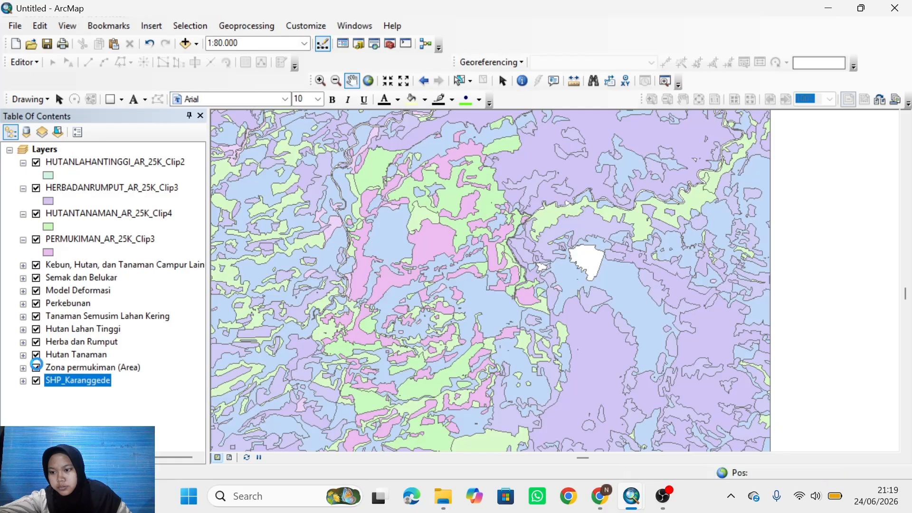
- Hide the original Zona permukiman (Area), Hutan Tanaman, Herba dan Rumput, Hutan Lahan Tinggi and Tanaman Semusim Lahan Kering layers
{"action": "left_click", "coordinate": [36, 367]}
{"action": "left_click", "coordinate": [21, 394]}
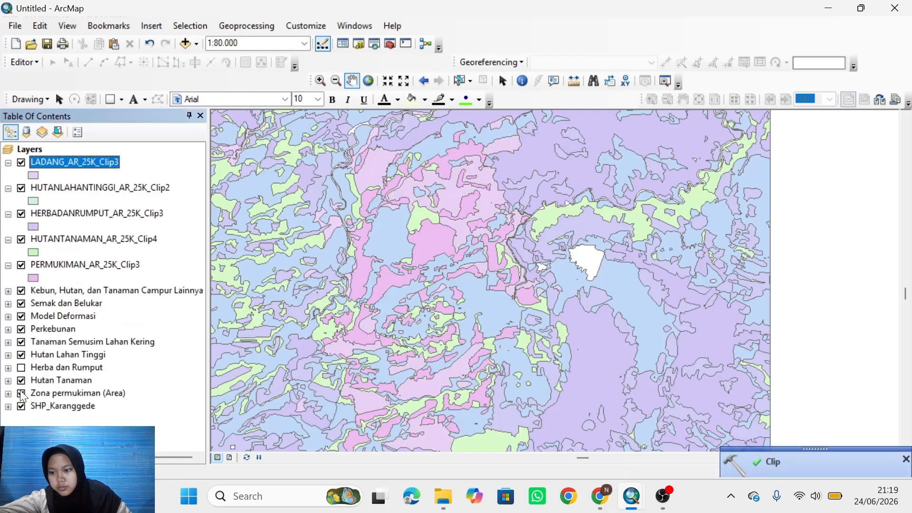
{"action": "left_click", "coordinate": [21, 381]}
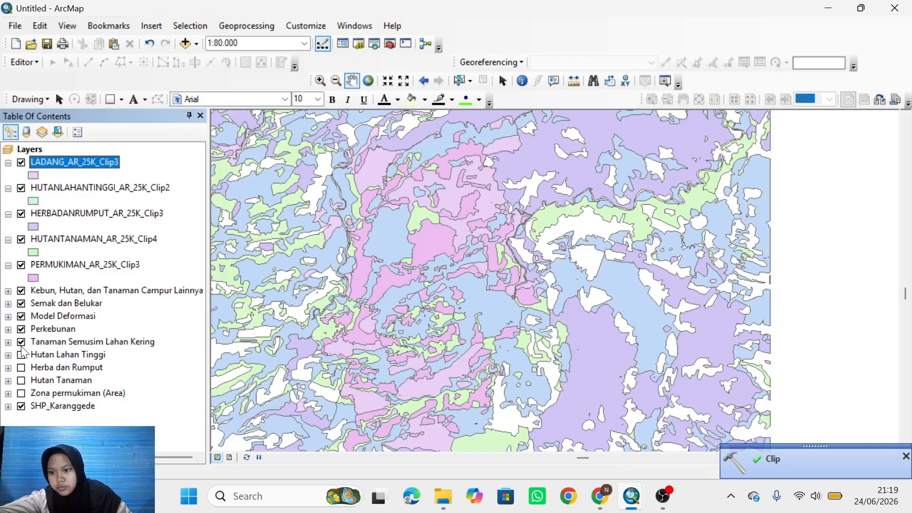
{"action": "left_click", "coordinate": [21, 342]}
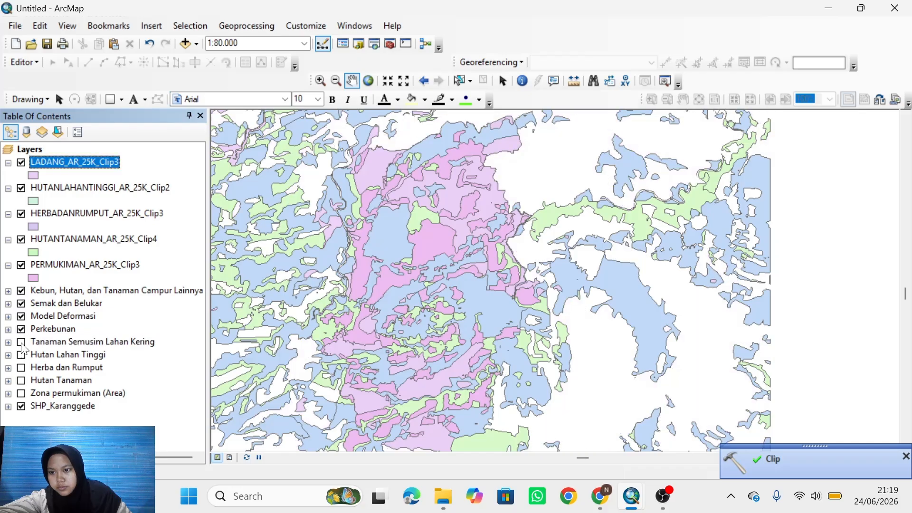
{"action": "left_click", "coordinate": [20, 342]}
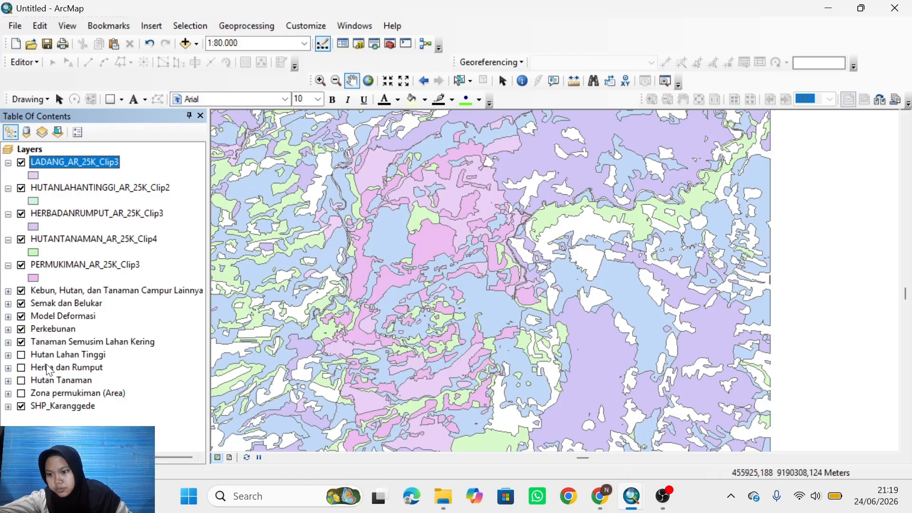
{"action": "left_click", "coordinate": [21, 343]}
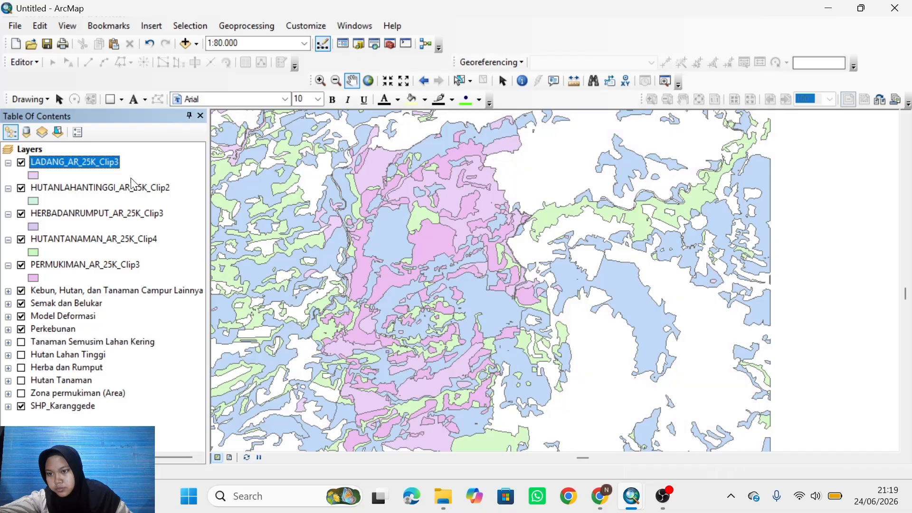
- Clip the Perkebunan layer to SHP_Karanggede, keeping the output name PERKEBUNAN_AR_25K_Clip3, and hide the original Perkebunan layer
{"action": "left_click", "coordinate": [235, 33]}
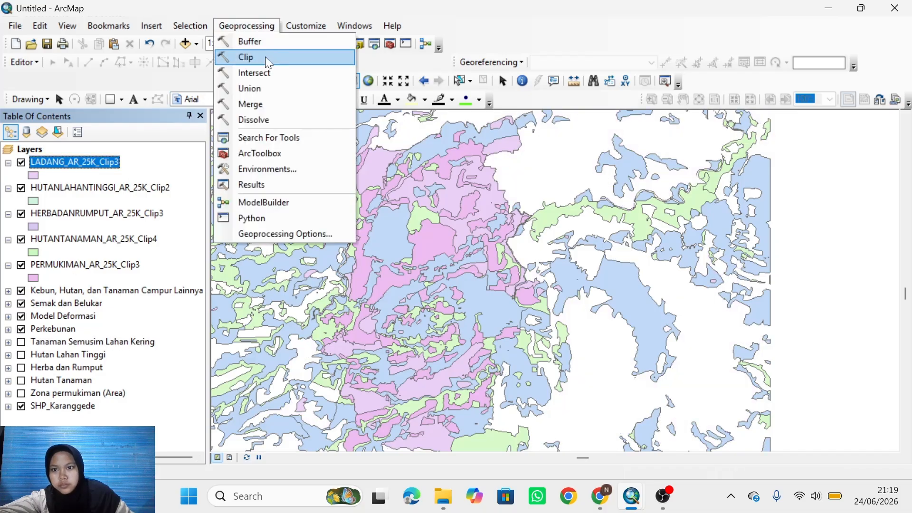
{"action": "left_click", "coordinate": [280, 57]}
{"action": "left_click_drag", "start_coordinate": [50, 329], "coordinate": [398, 131]}
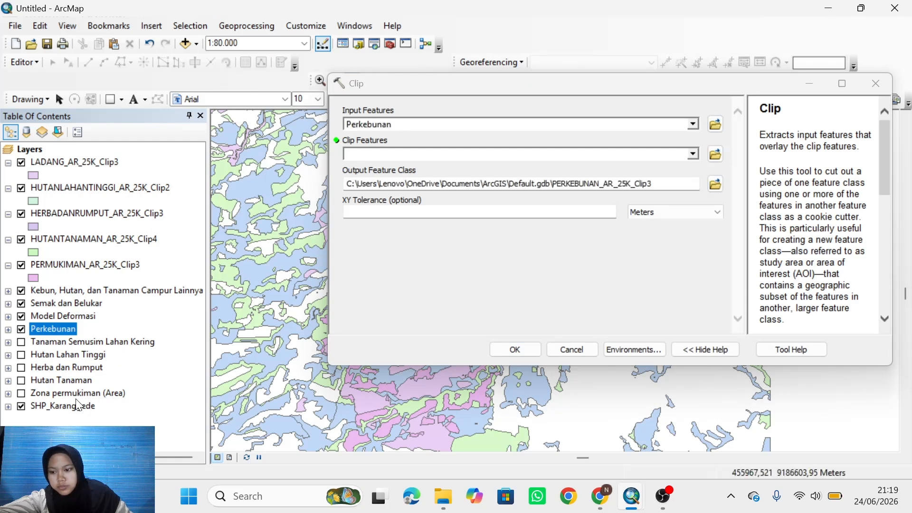
{"action": "left_click_drag", "start_coordinate": [75, 412], "coordinate": [409, 161]}
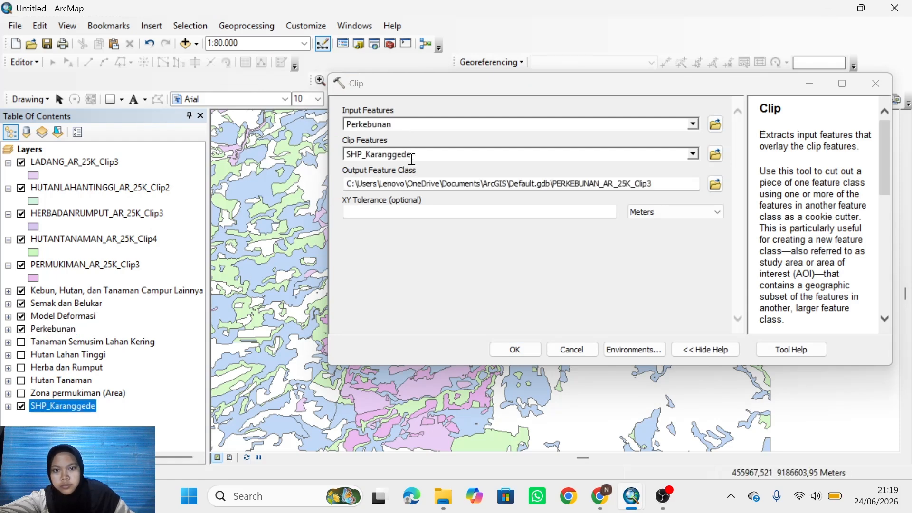
{"action": "left_click", "coordinate": [514, 354]}
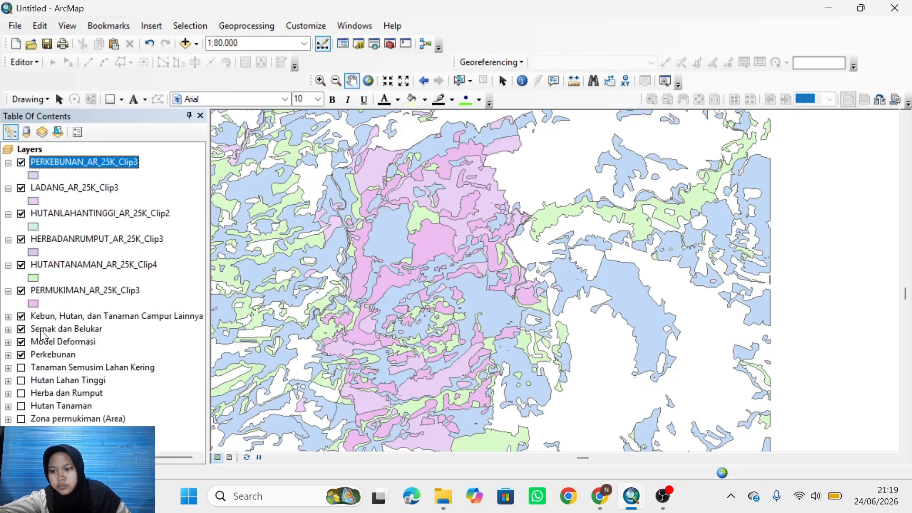
{"action": "left_click", "coordinate": [21, 355]}
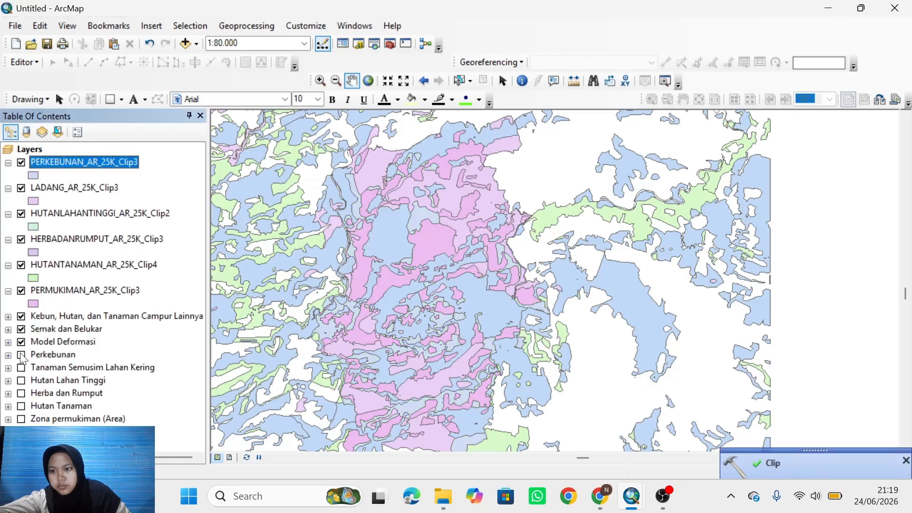
- Clip the Model Deformasi layer to SHP_Karanggede, keeping the output name SAWAH_AR_25K_Clip1, and hide the original Model Deformasi layer
{"action": "left_click", "coordinate": [267, 27]}
{"action": "left_click", "coordinate": [260, 65]}
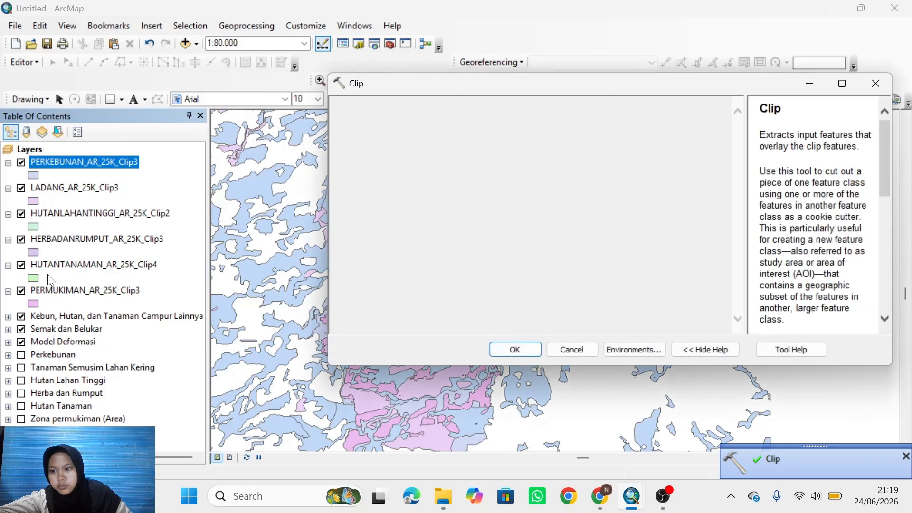
{"action": "left_click_drag", "start_coordinate": [38, 346], "coordinate": [361, 156]}
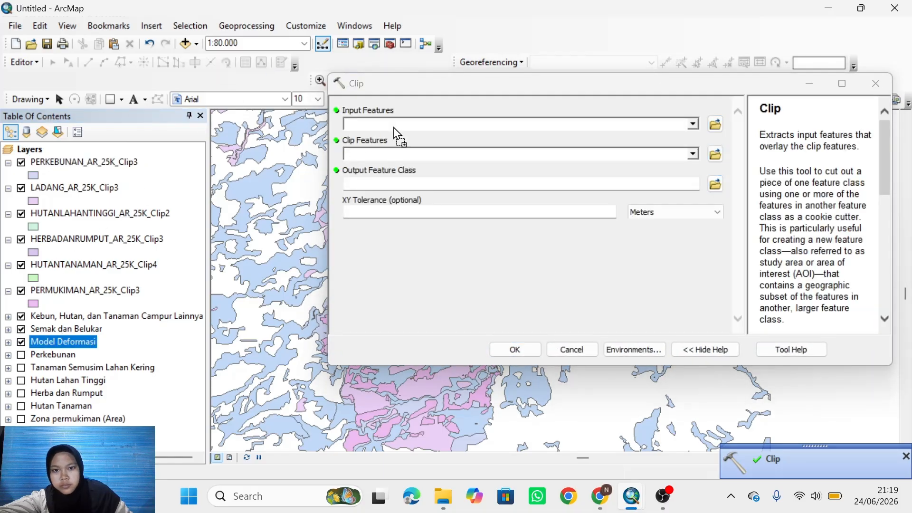
{"action": "left_click_drag", "start_coordinate": [394, 128], "coordinate": [394, 127]}
{"action": "left_click_drag", "start_coordinate": [62, 431], "coordinate": [504, 157]}
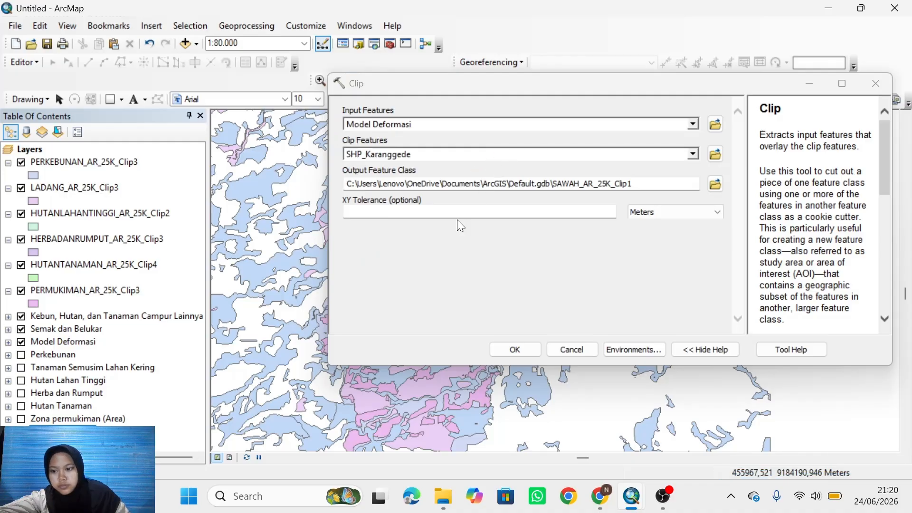
{"action": "left_click", "coordinate": [515, 350]}
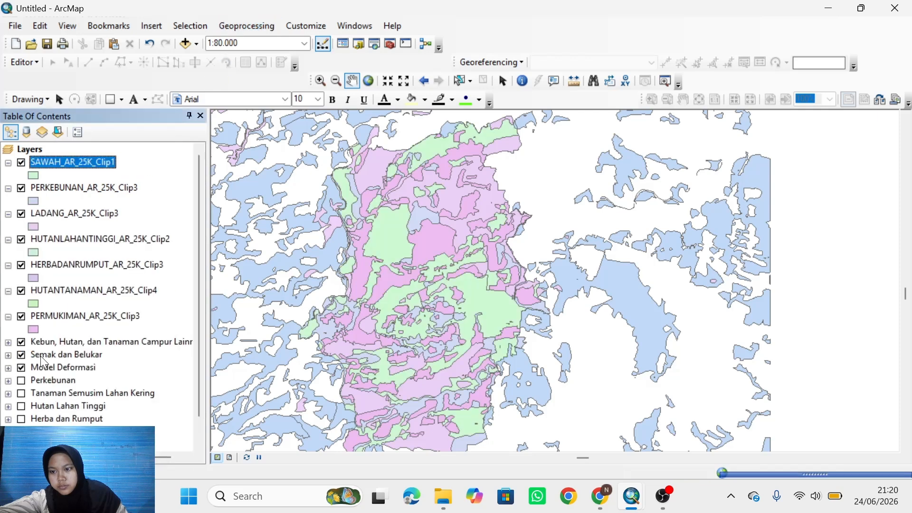
{"action": "left_click", "coordinate": [20, 367]}
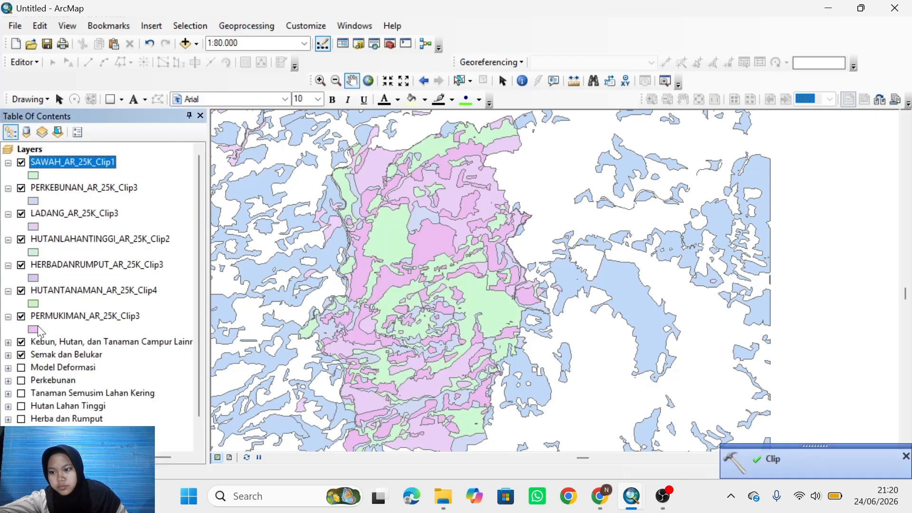
- Clip the Semak dan Belukar layer to SHP_Karanggede, keeping the output name SEMAKBELUKAR_AR_25K_Clip3, and hide the original Semak dan Belukar layer
{"action": "left_click", "coordinate": [246, 26]}
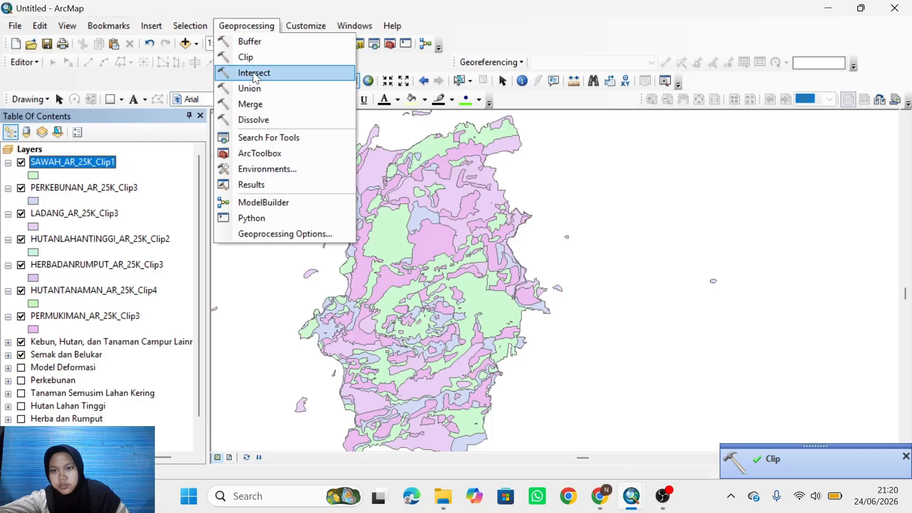
{"action": "left_click", "coordinate": [266, 62]}
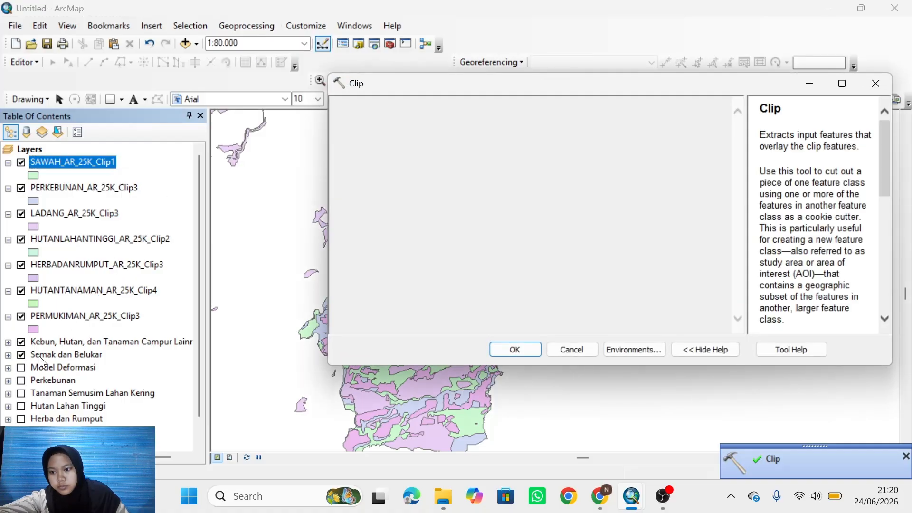
{"action": "left_click", "coordinate": [86, 354]}
{"action": "left_click_drag", "start_coordinate": [89, 341], "coordinate": [339, 149]}
{"action": "left_click_drag", "start_coordinate": [397, 124], "coordinate": [396, 125]}
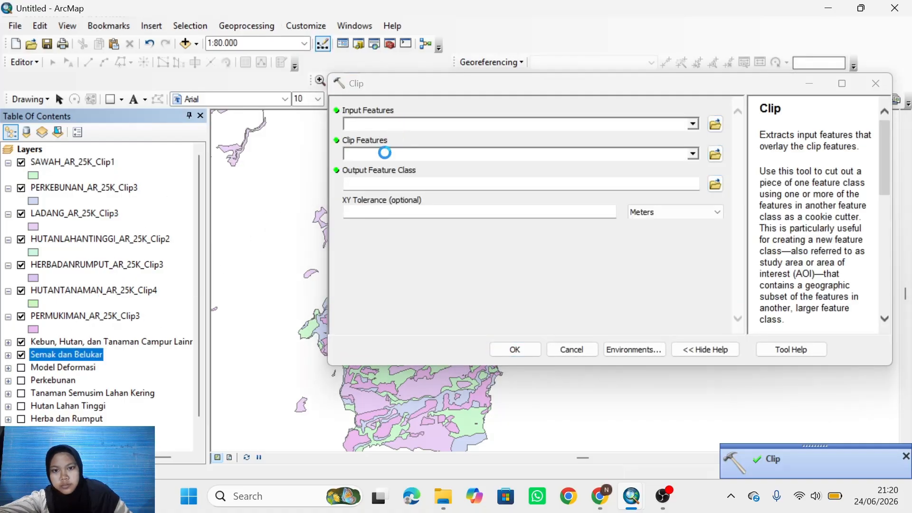
{"action": "scroll", "coordinate": [40, 408], "scroll_direction": "down", "scroll_amount": 1}
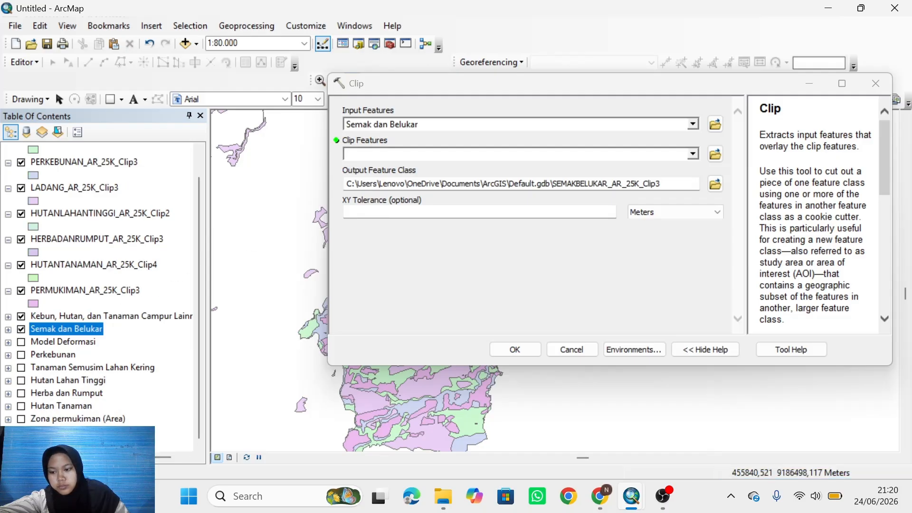
{"action": "left_click_drag", "start_coordinate": [66, 329], "coordinate": [442, 171]}
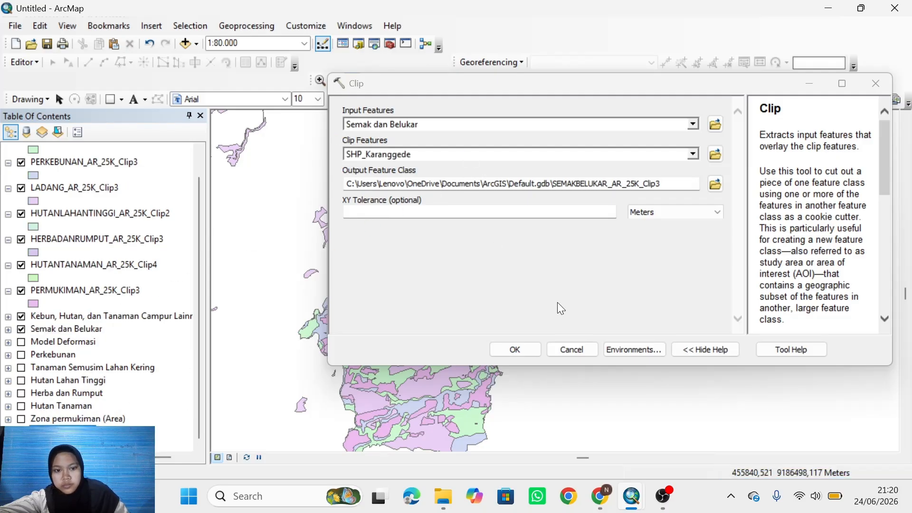
{"action": "left_click", "coordinate": [511, 352]}
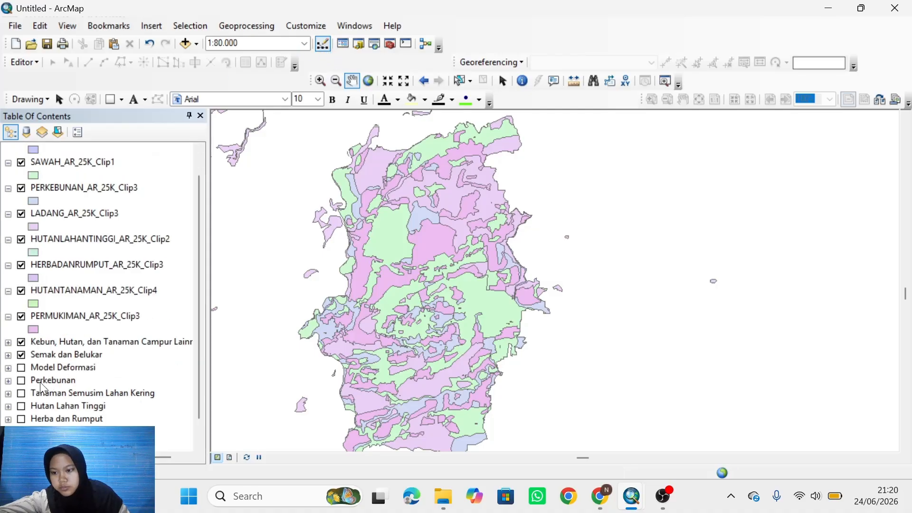
{"action": "left_click", "coordinate": [21, 355]}
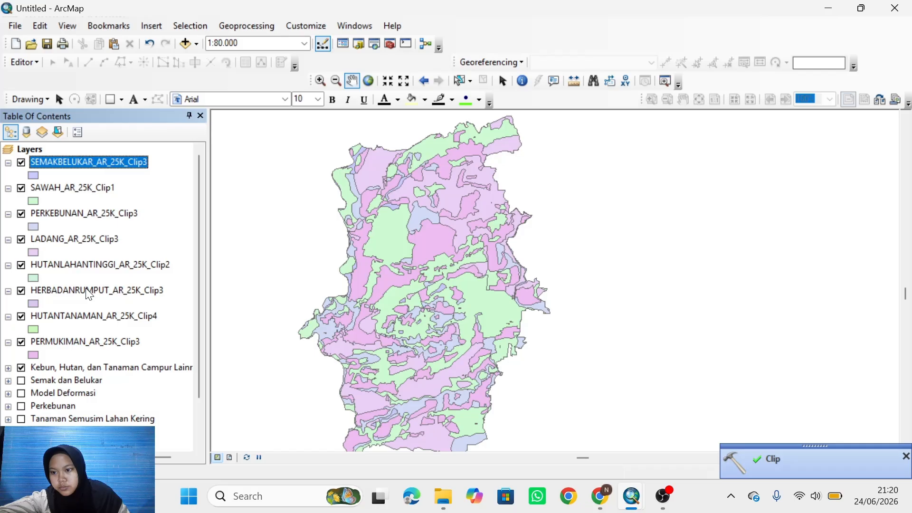
- Clip the Kebun, Hutan, dan Tanaman Campur Lainnya layer to SHP_Karanggede, keeping the output name TANAMANCAMPUR_AR_25K_Clip2
{"action": "left_click", "coordinate": [246, 25]}
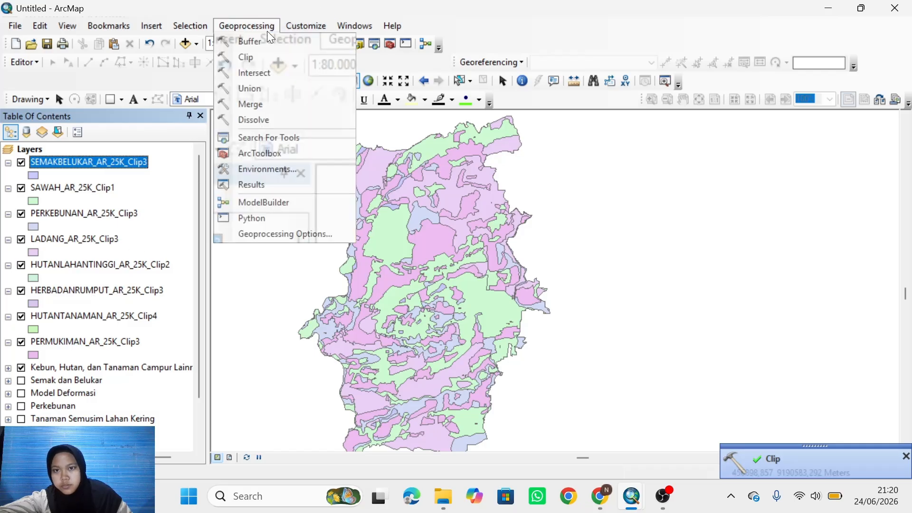
{"action": "left_click", "coordinate": [289, 59]}
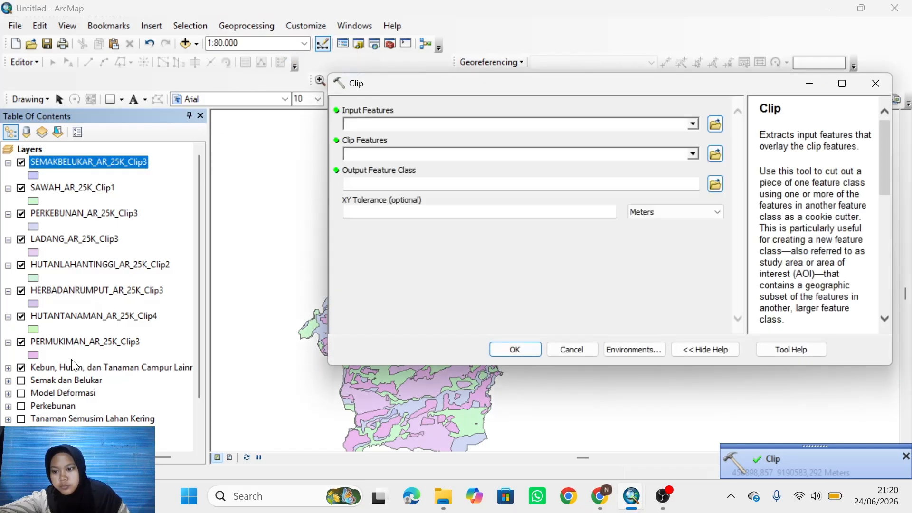
{"action": "left_click_drag", "start_coordinate": [74, 367], "coordinate": [137, 325]}
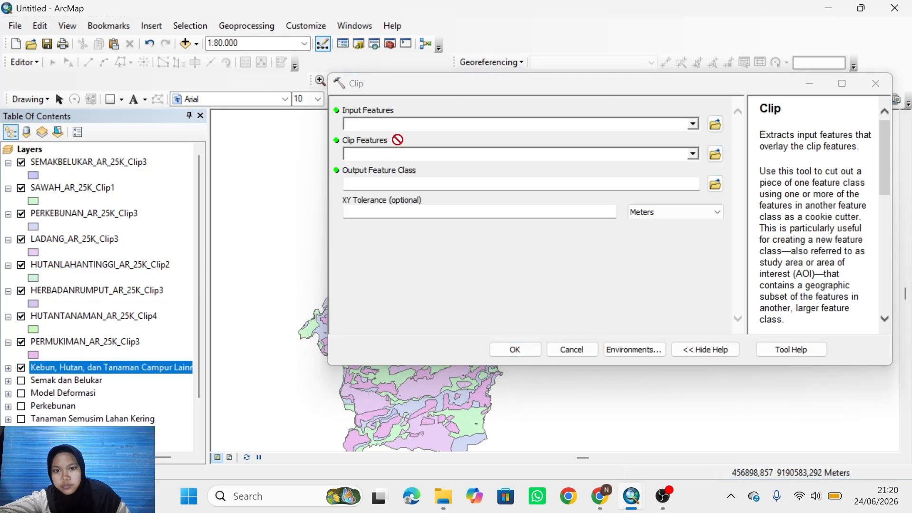
{"action": "left_click_drag", "start_coordinate": [415, 129], "coordinate": [415, 126]}
{"action": "scroll", "coordinate": [22, 300], "scroll_direction": "down", "scroll_amount": 2}
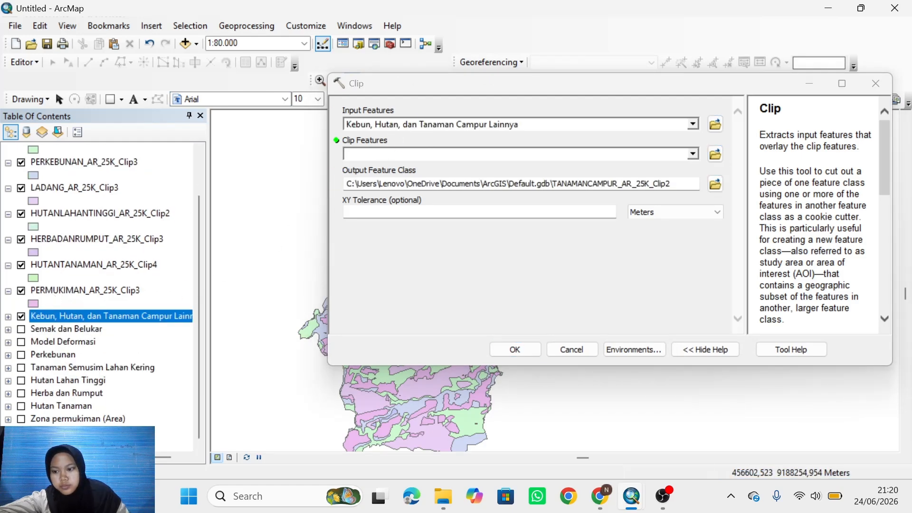
{"action": "left_click", "coordinate": [72, 419]}
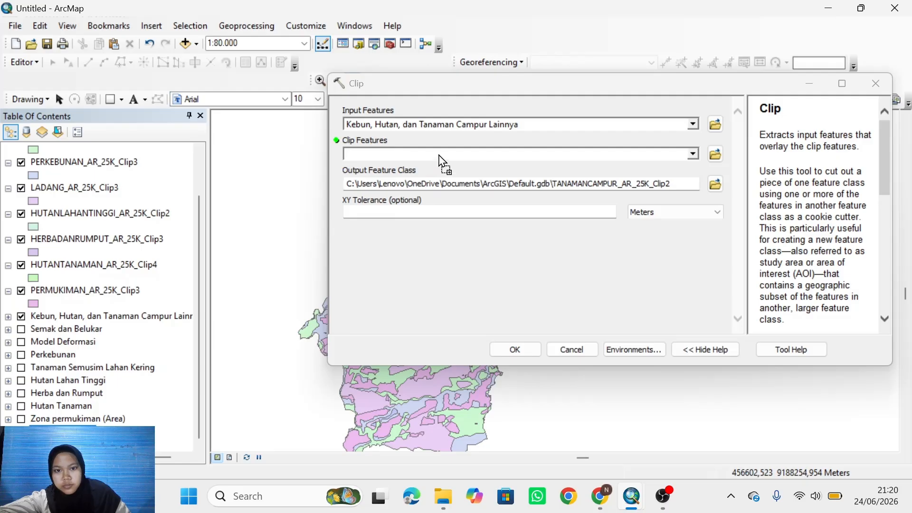
{"action": "left_click_drag", "start_coordinate": [444, 161], "coordinate": [442, 155]}
{"action": "left_click", "coordinate": [515, 350]}
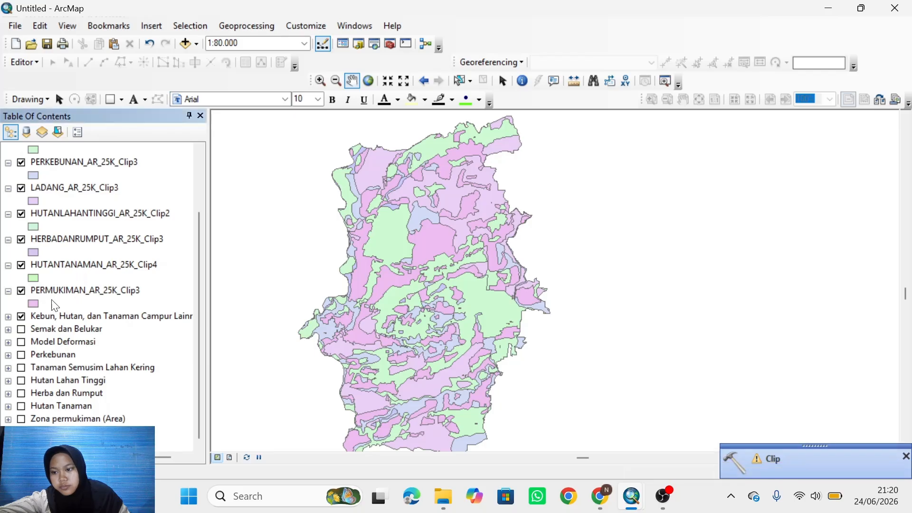
- Remove the original Kebun, Hutan, dan Tanaman Campur Lainnya, Semak dan Belukar, Model Deformasi and Perkebunan layers from the map
{"action": "left_click", "coordinate": [46, 331]}
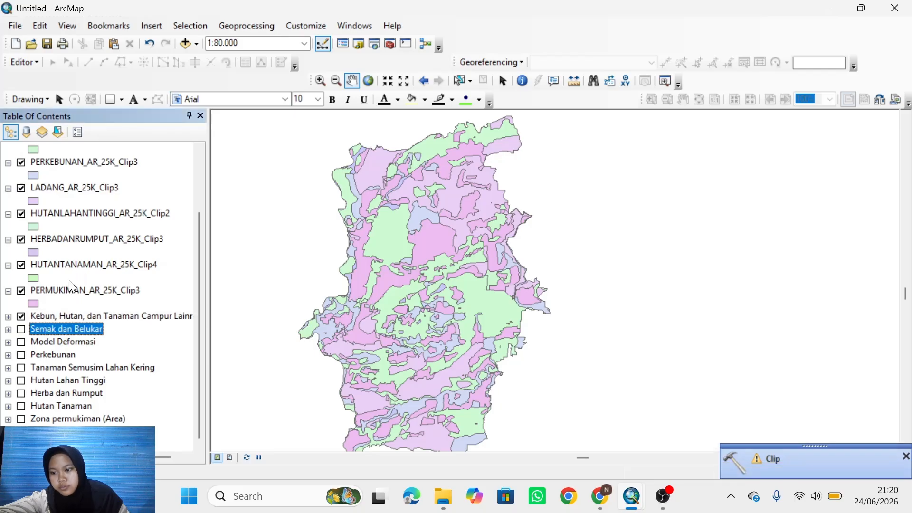
{"action": "right_click", "coordinate": [74, 324]}
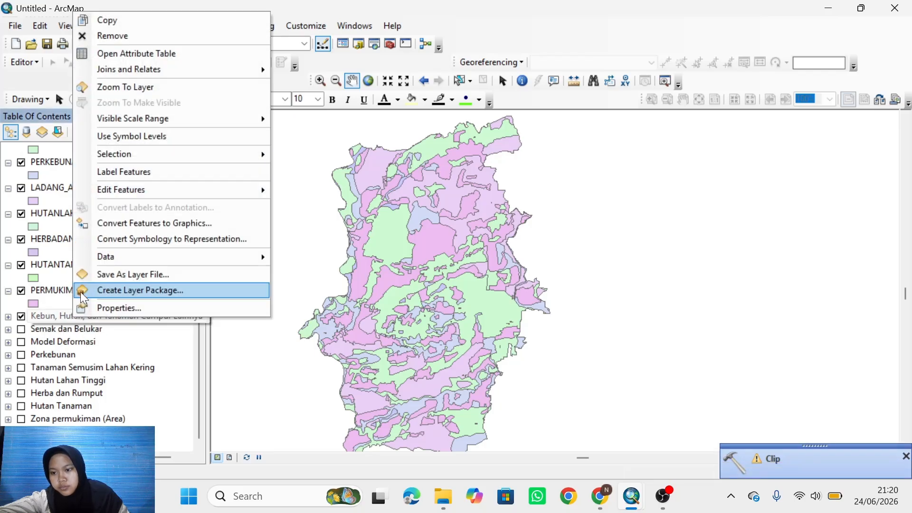
{"action": "left_click", "coordinate": [177, 34]}
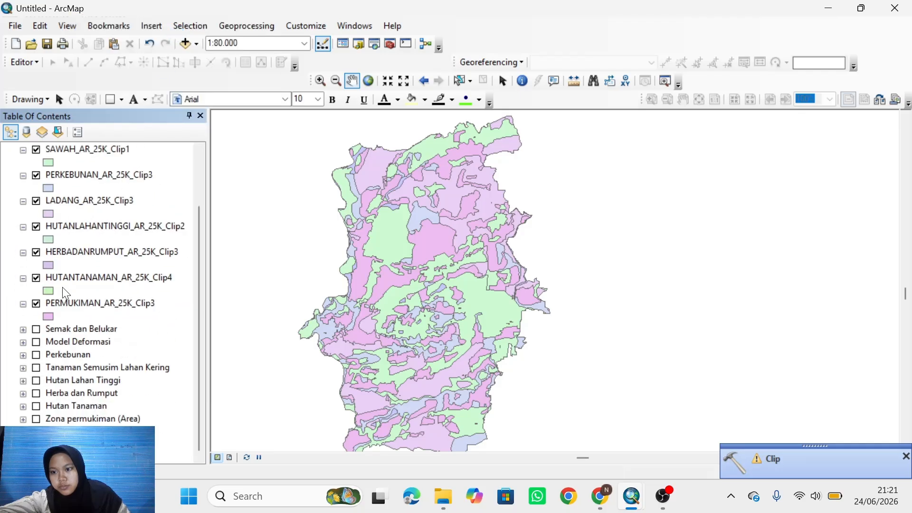
{"action": "right_click", "coordinate": [68, 329]}
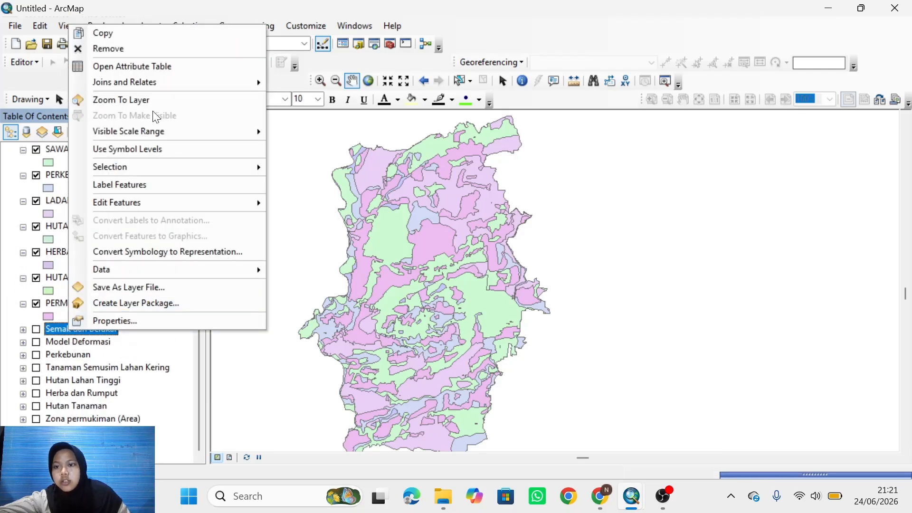
{"action": "left_click", "coordinate": [169, 48]}
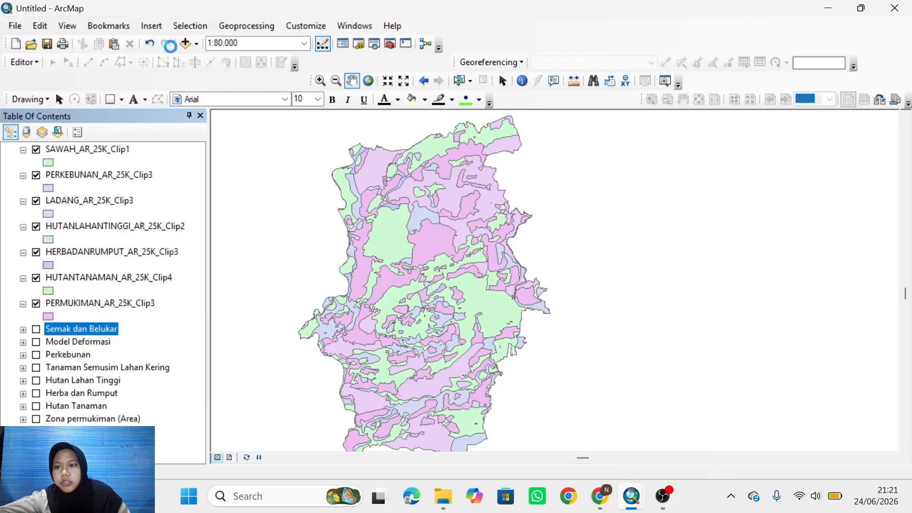
{"action": "right_click", "coordinate": [92, 340]}
{"action": "left_click", "coordinate": [189, 61]}
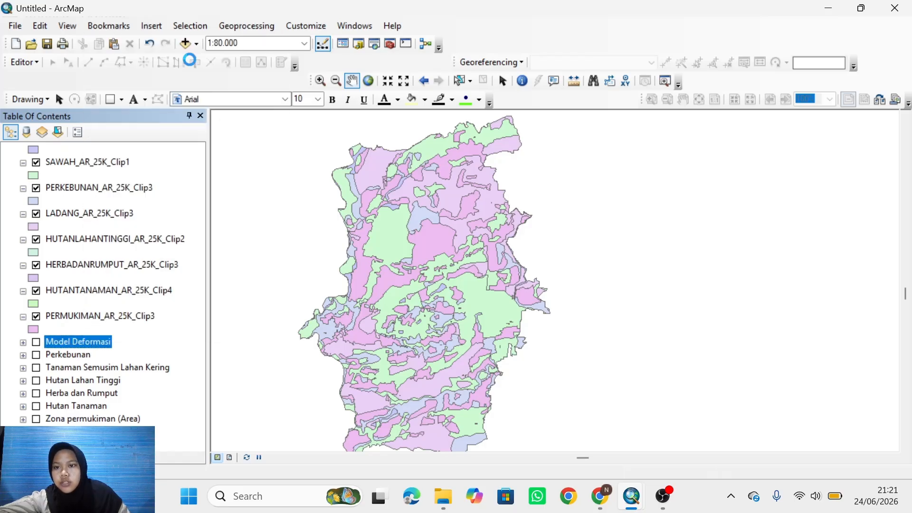
{"action": "right_click", "coordinate": [70, 355]}
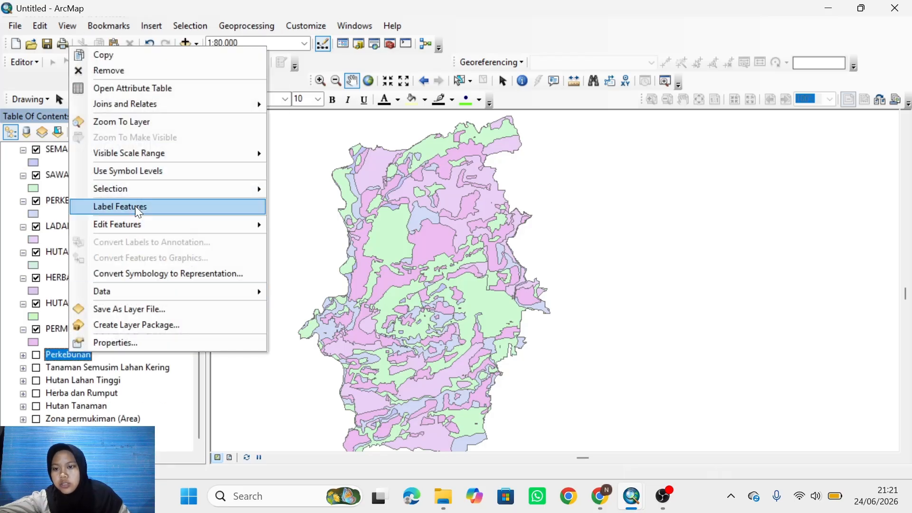
{"action": "left_click", "coordinate": [162, 67]}
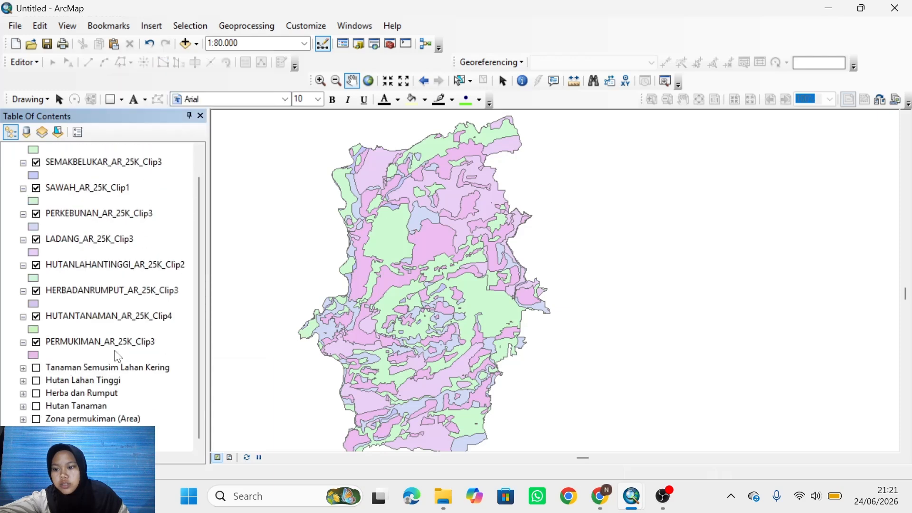
- Remove the original Tanaman Semusim Lahan Kering, Hutan Lahan Tinggi, Herba dan Rumput, Hutan Tanaman and Zona permukiman (Area) layers
{"action": "right_click", "coordinate": [105, 368]}
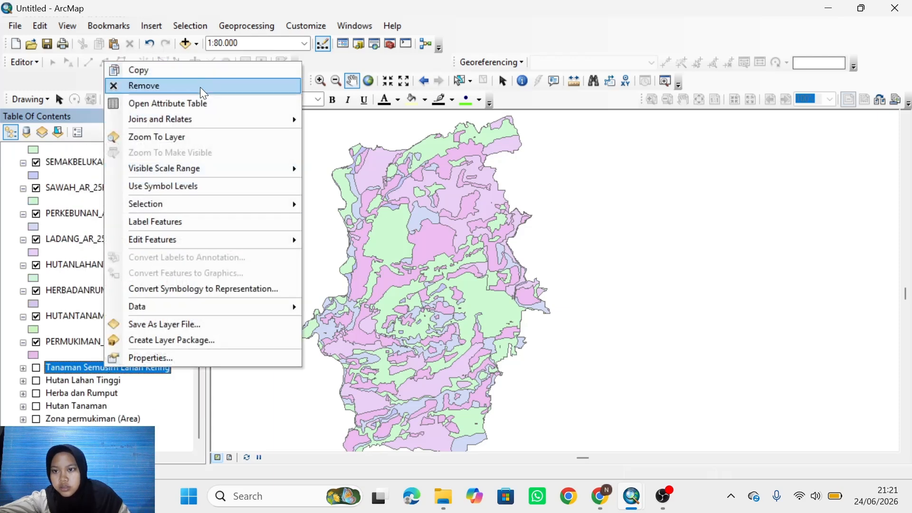
{"action": "left_click", "coordinate": [157, 86]}
{"action": "right_click", "coordinate": [97, 382]}
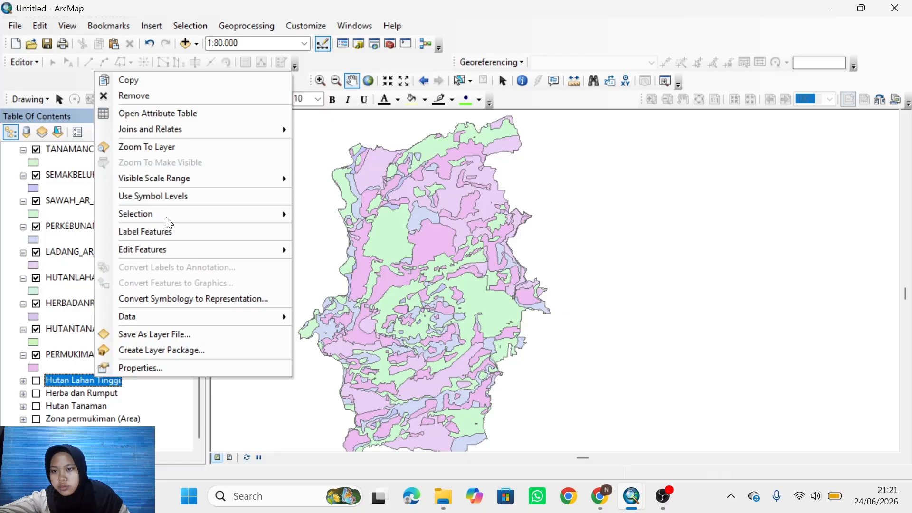
{"action": "left_click", "coordinate": [195, 95]}
{"action": "right_click", "coordinate": [85, 393]}
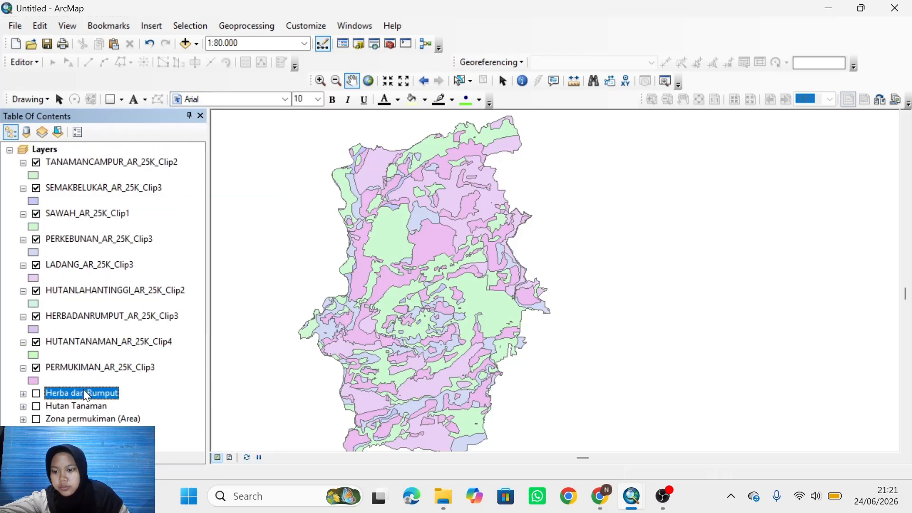
{"action": "left_click", "coordinate": [210, 109]}
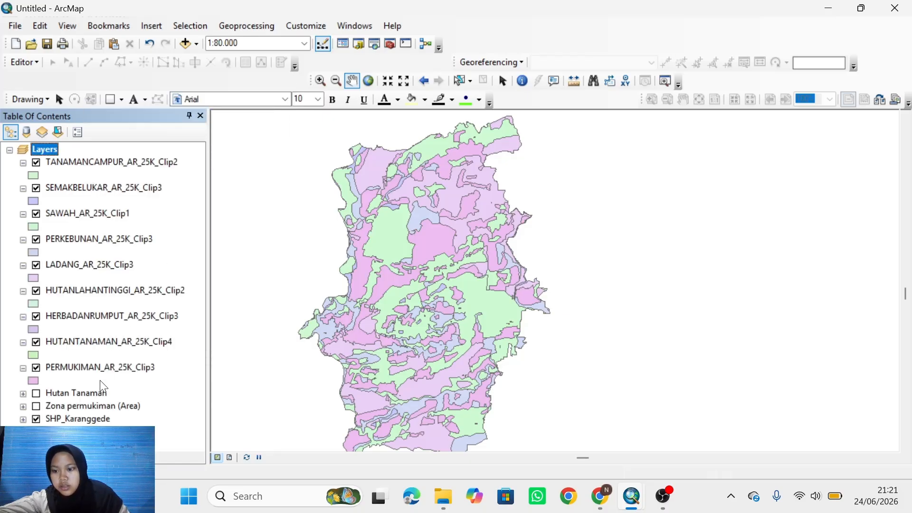
{"action": "right_click", "coordinate": [98, 394]}
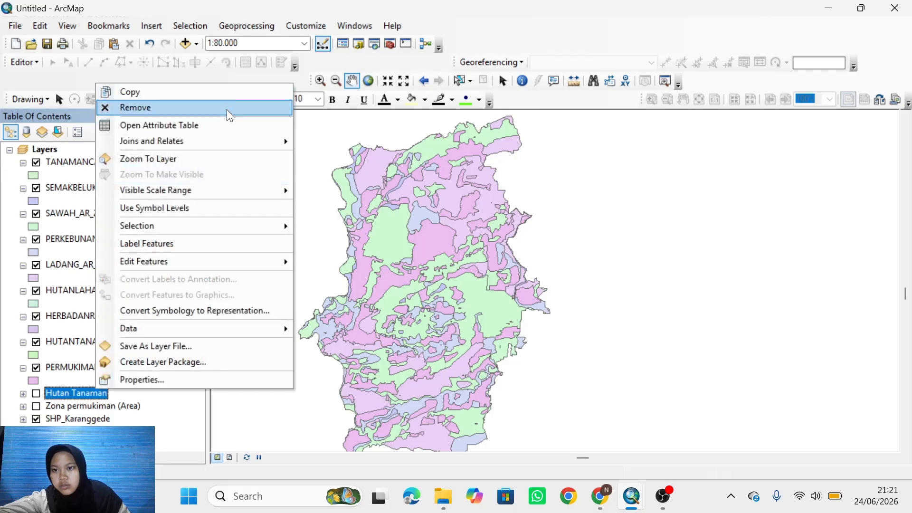
{"action": "left_click", "coordinate": [228, 109]}
{"action": "right_click", "coordinate": [81, 399]}
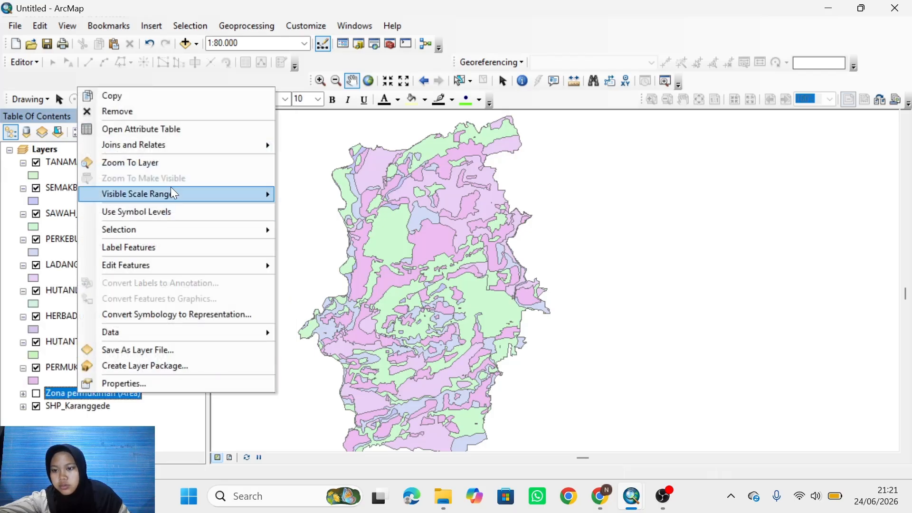
{"action": "left_click", "coordinate": [122, 109]}
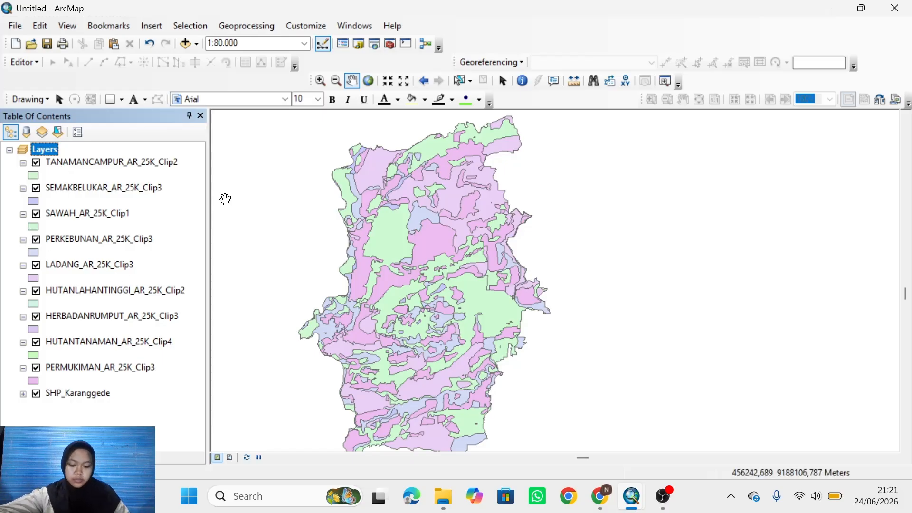
- Open the Merge tool and collapse the legend entries of all nine clipped layers, from TANAMANCAMPUR_AR_25K_Clip2 to PERMUKIMAN_AR_25K_Clip3
{"action": "double_click", "coordinate": [261, 35]}
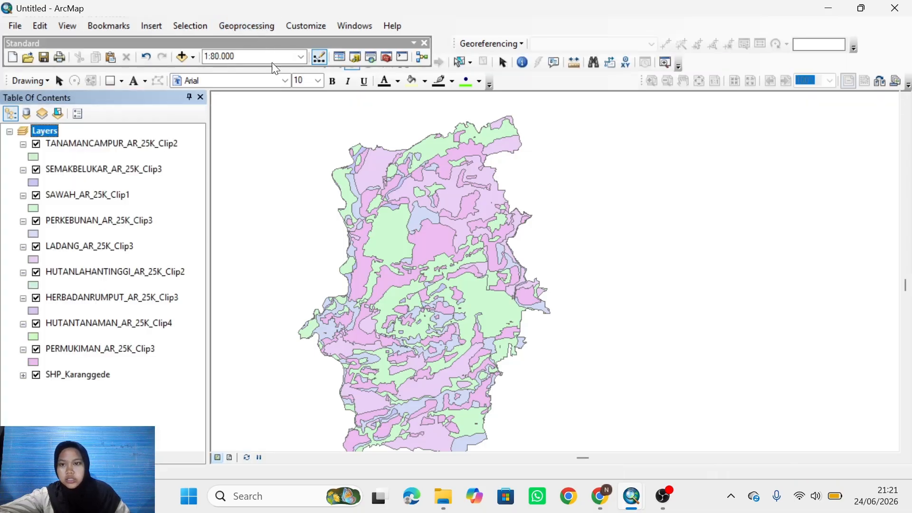
{"action": "left_click", "coordinate": [253, 27]}
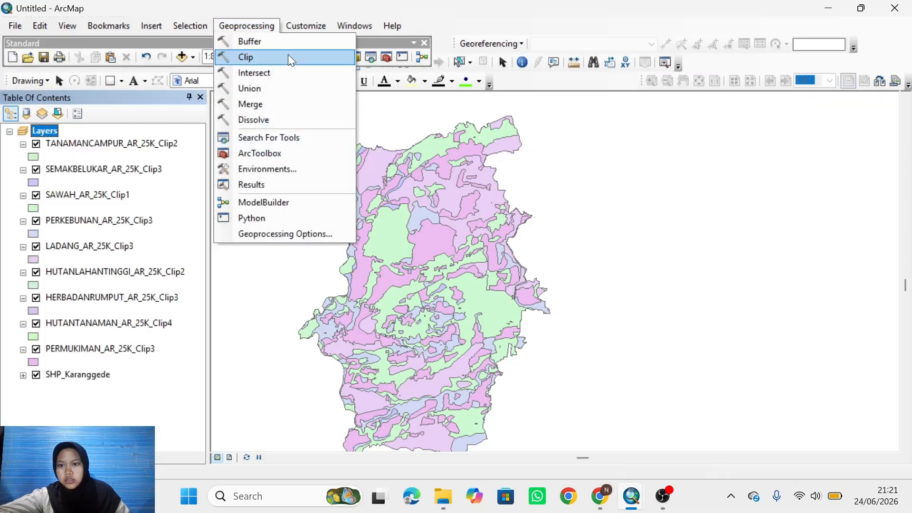
{"action": "left_click", "coordinate": [265, 102]}
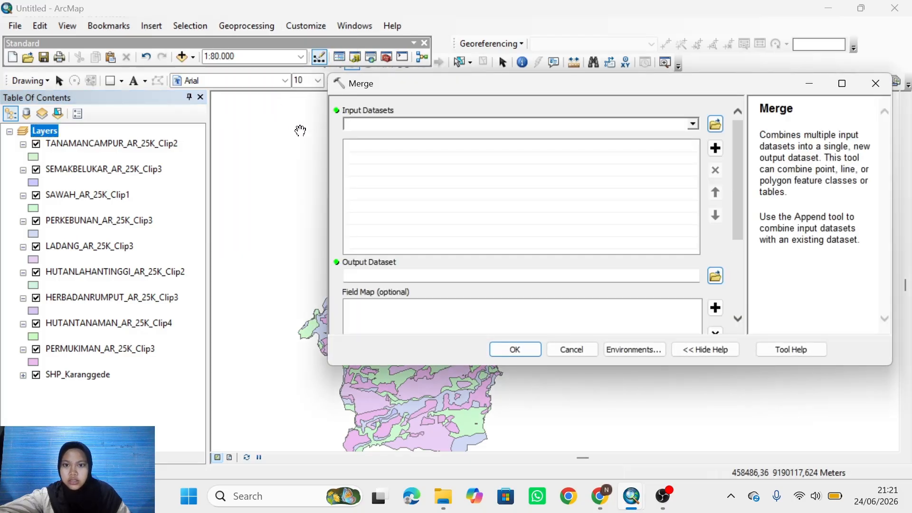
{"action": "left_click", "coordinate": [23, 145]}
{"action": "left_click", "coordinate": [23, 157]}
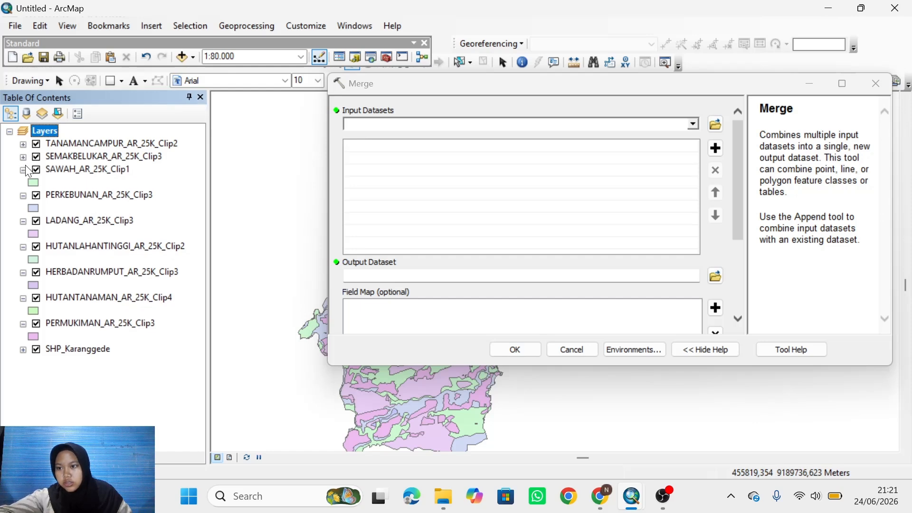
{"action": "left_click", "coordinate": [24, 170]}
{"action": "left_click", "coordinate": [23, 182]}
{"action": "left_click", "coordinate": [22, 195]}
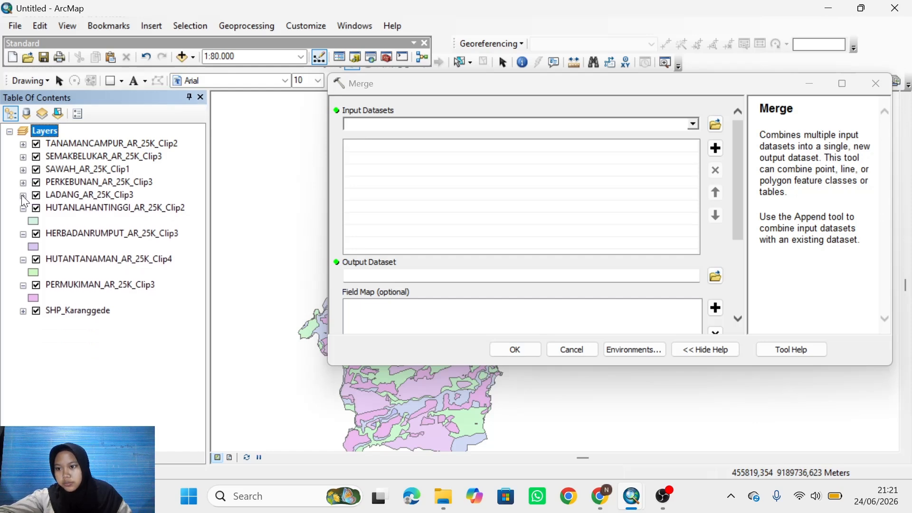
{"action": "left_click", "coordinate": [23, 208]}
{"action": "left_click", "coordinate": [23, 221]}
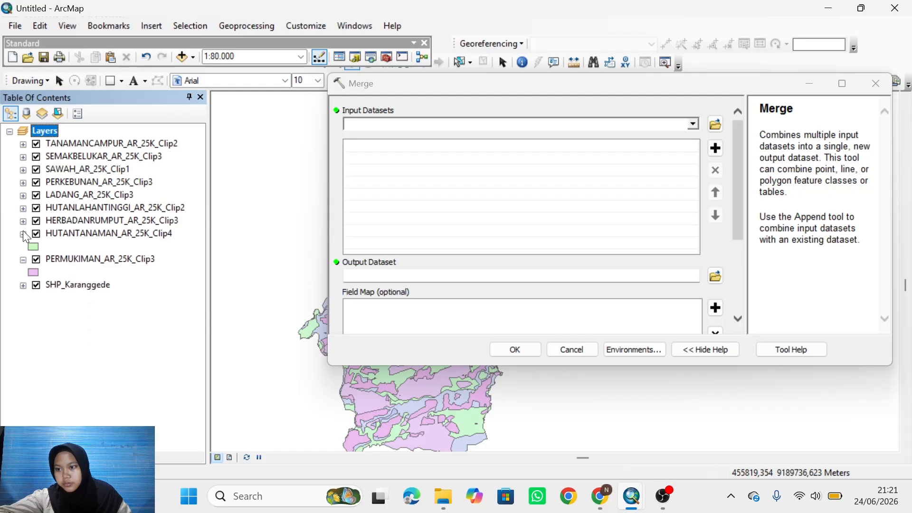
{"action": "left_click", "coordinate": [23, 233]}
{"action": "left_click", "coordinate": [22, 247]}
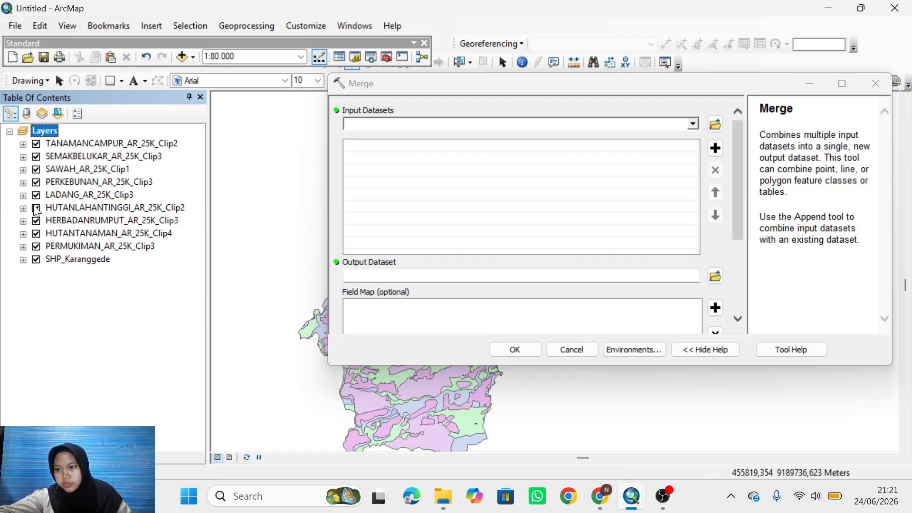
- Merge the nine clipped land-use layers, without SHP_Karanggede, into one dataset, keeping the output name TANAMANCAMPUR_AR_25K_Clip2_M
{"action": "left_click", "coordinate": [64, 146]}
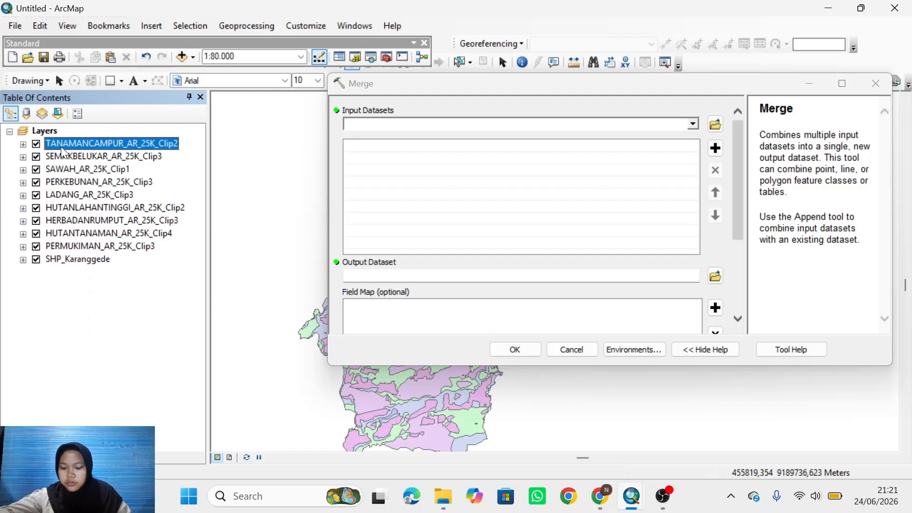
{"action": "key", "text": "shift+Down"}
{"action": "key", "text": "shift+Down"}
{"action": "key", "text": "shift+Down"}
{"action": "key", "text": "shift+Down"}
{"action": "key", "text": "shift+Down"}
{"action": "key", "text": "shift+Down"}
{"action": "key", "text": "shift+Down"}
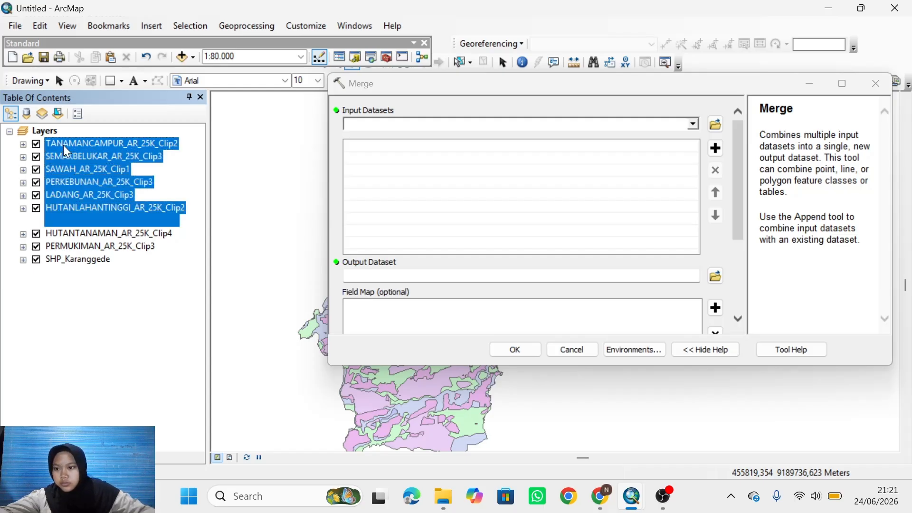
{"action": "key", "text": "shift+Down"}
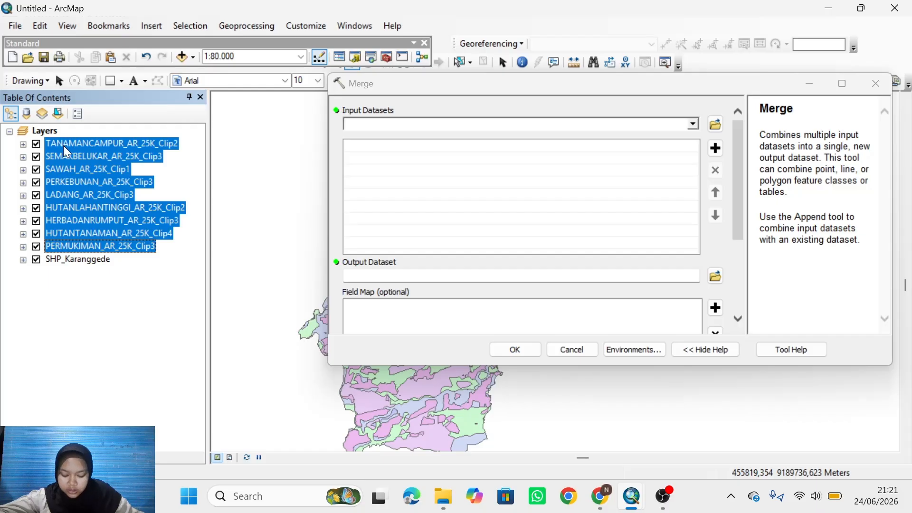
{"action": "left_click_drag", "start_coordinate": [64, 146], "coordinate": [361, 142]}
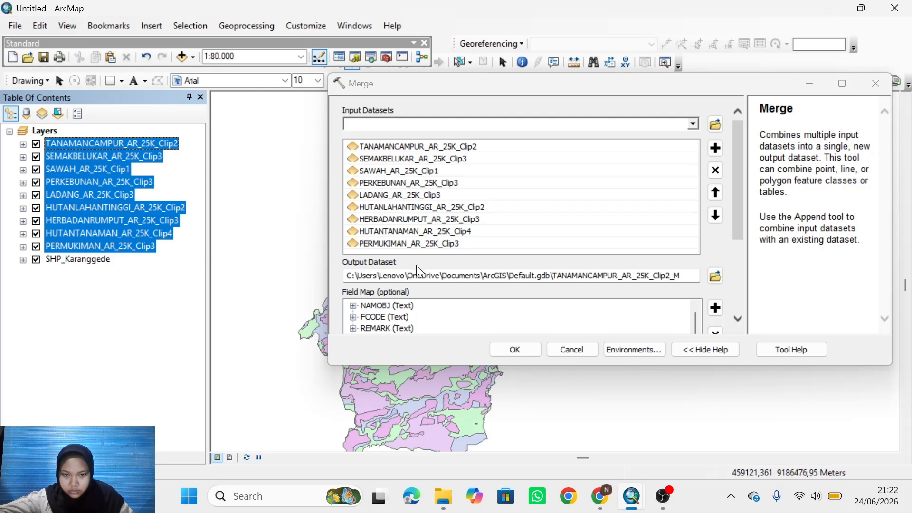
{"action": "left_click", "coordinate": [506, 354]}
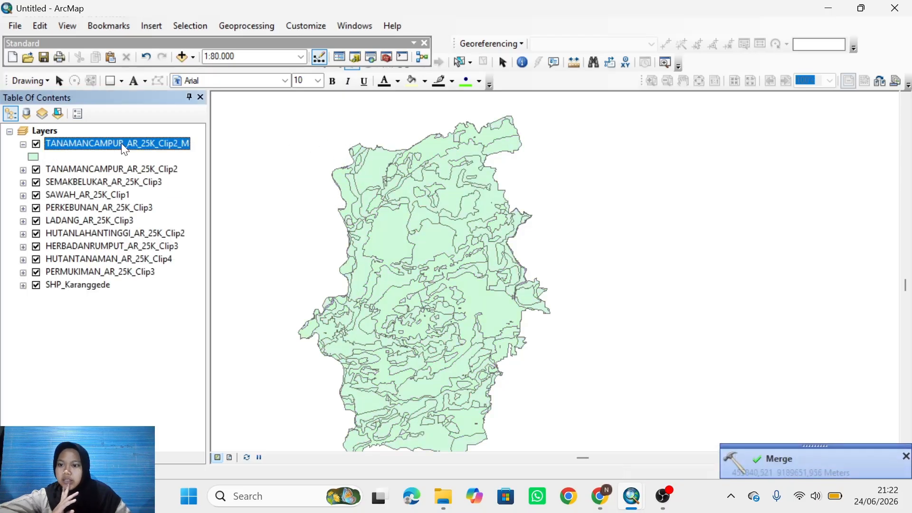
- Dissolve the merged TANAMANCAMPUR_AR_25K_Clip2_M layer by the NAMOBJ and REMARK fields, keeping the output name TANAMANCAMPUR_AR_25K_Clip2_M1
{"action": "left_click", "coordinate": [254, 30]}
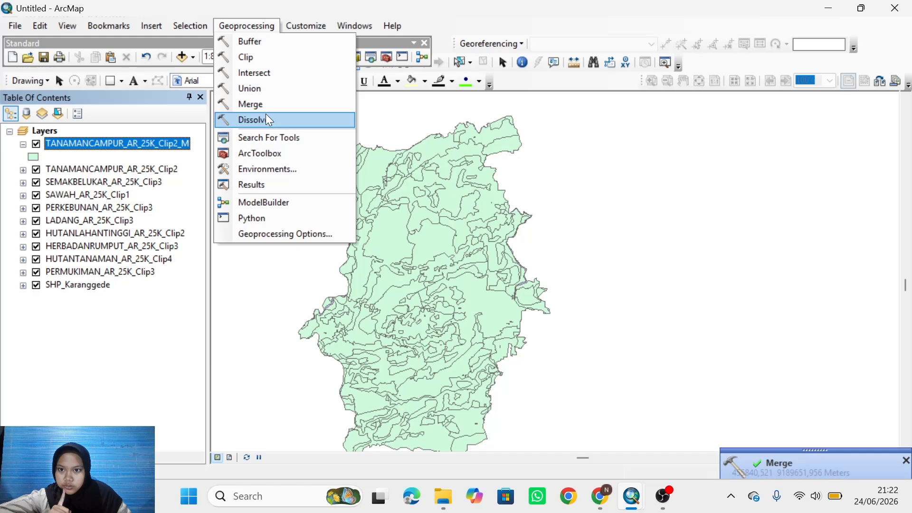
{"action": "left_click", "coordinate": [266, 120]}
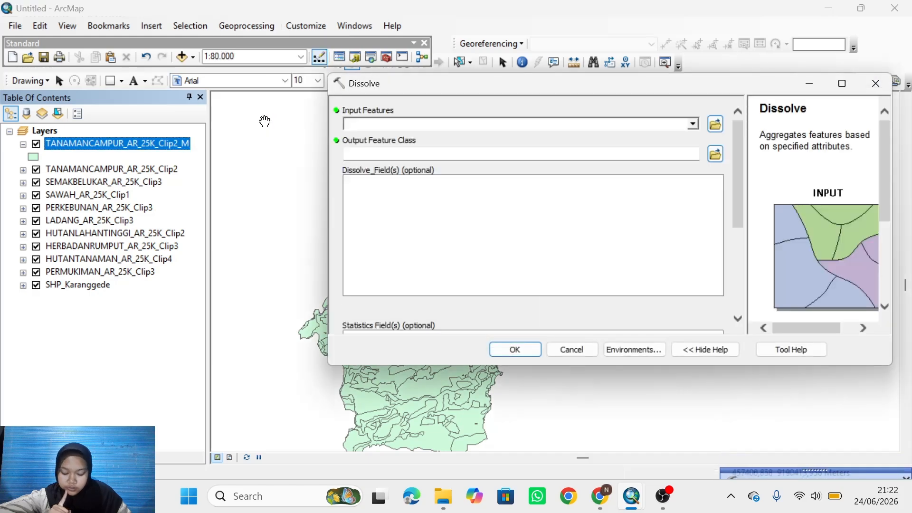
{"action": "left_click_drag", "start_coordinate": [175, 144], "coordinate": [402, 126]}
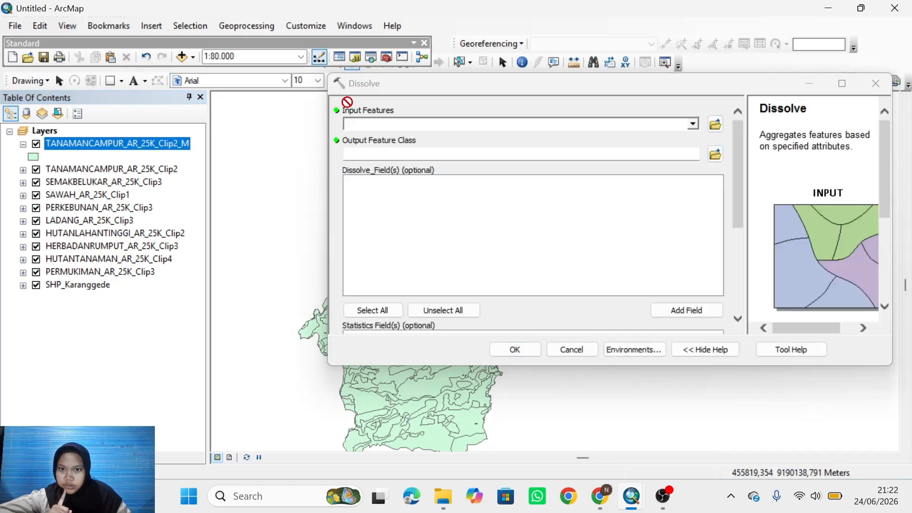
{"action": "left_click_drag", "start_coordinate": [142, 145], "coordinate": [362, 121]}
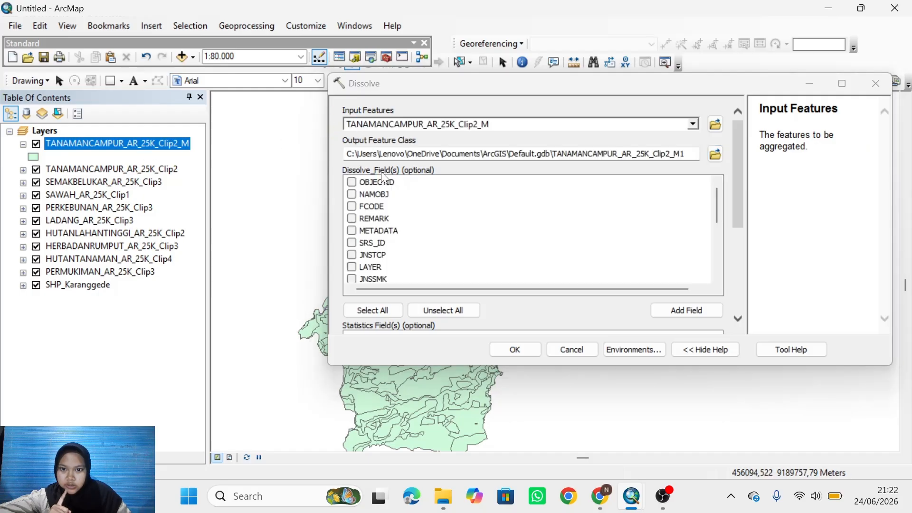
{"action": "left_click", "coordinate": [352, 193]}
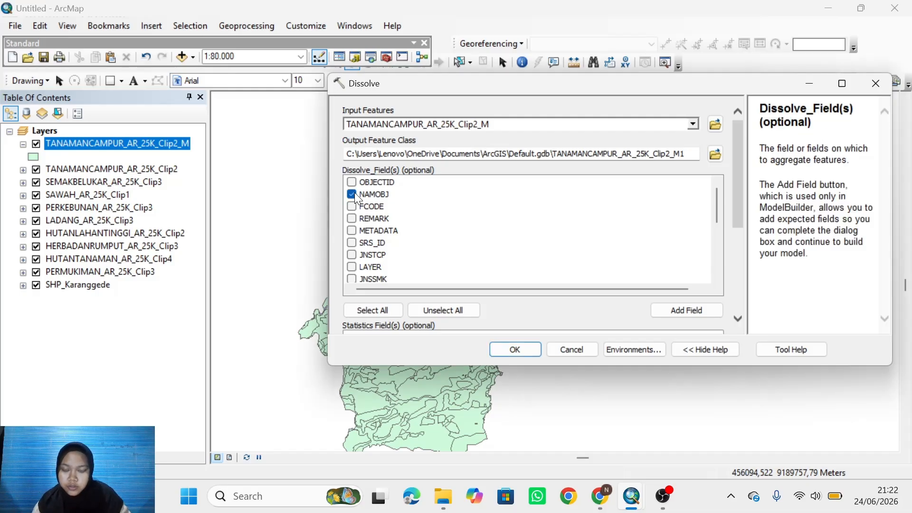
{"action": "left_click", "coordinate": [353, 218]}
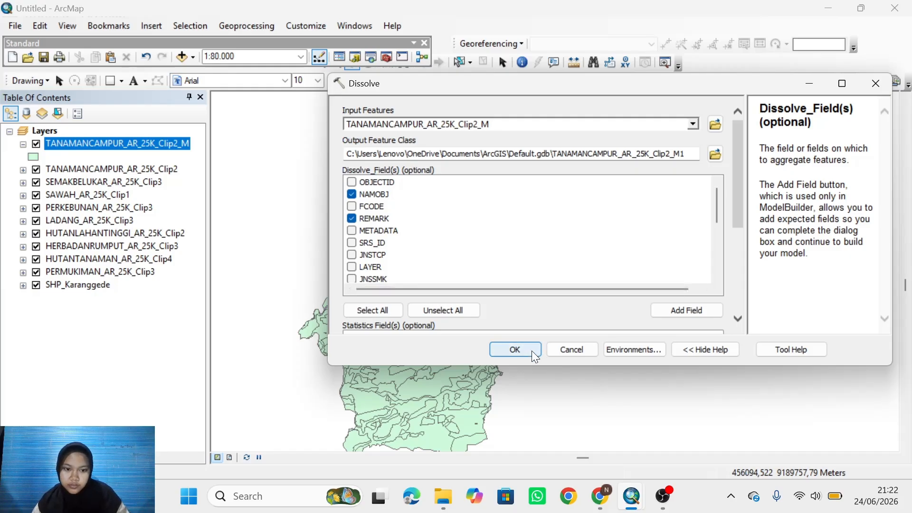
{"action": "left_click", "coordinate": [515, 349]}
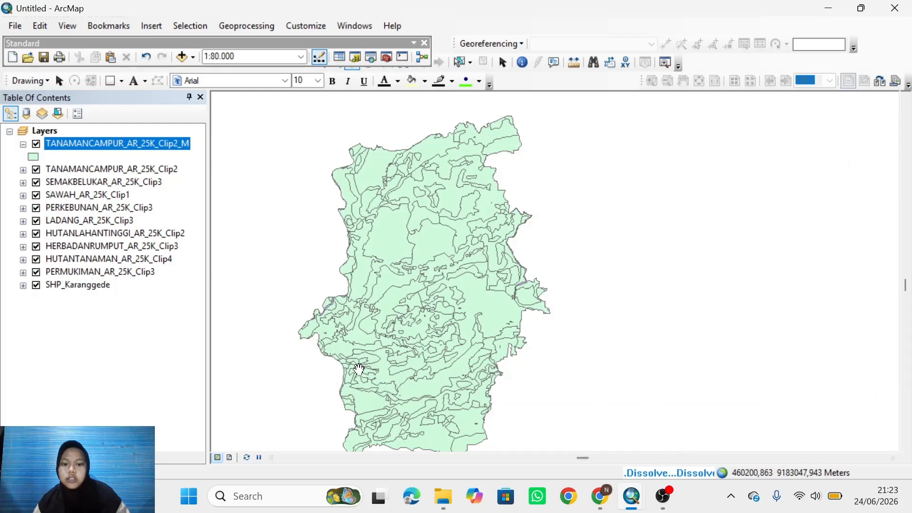
{"action": "left_click_drag", "start_coordinate": [350, 353], "coordinate": [352, 353]}
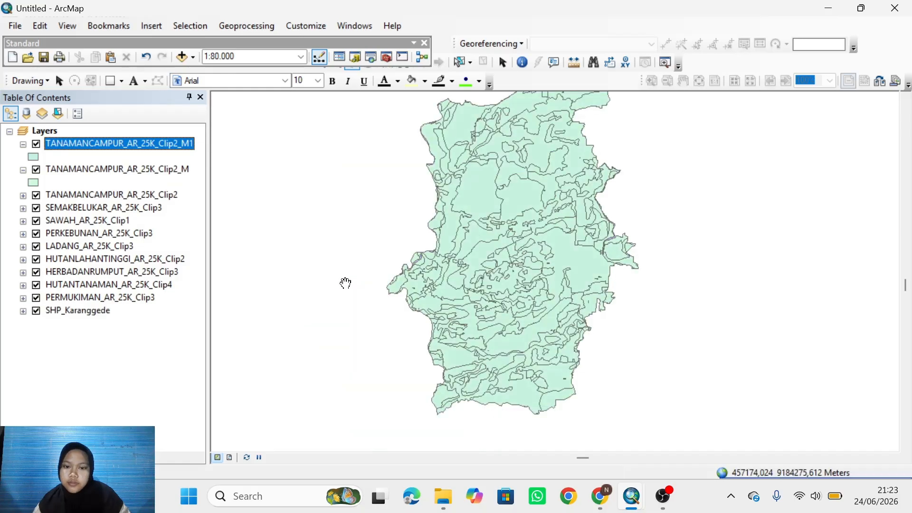
- Expand the legend entries of the TANAMANCAMPUR_AR_25K_Clip2 and SEMAKBELUKAR_AR_25K_Clip3 layers
{"action": "left_click_drag", "start_coordinate": [492, 221], "coordinate": [506, 251]}
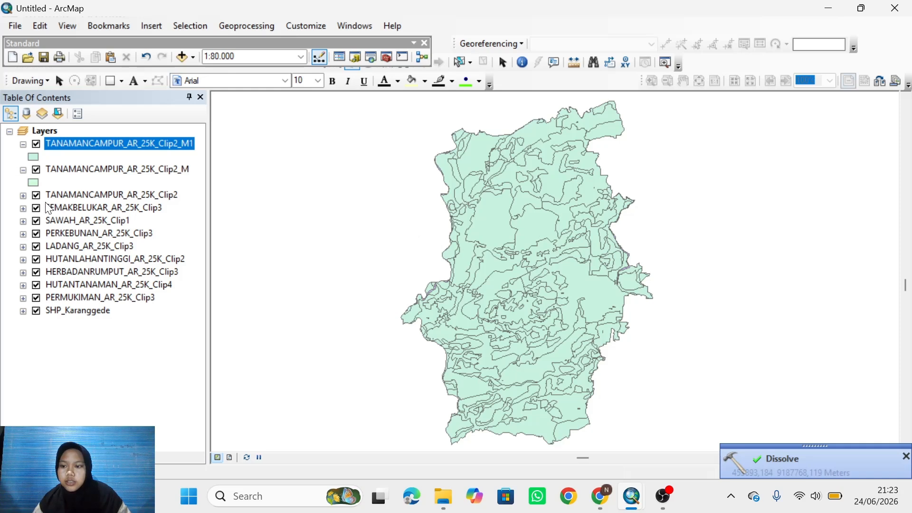
{"action": "left_click", "coordinate": [23, 196]}
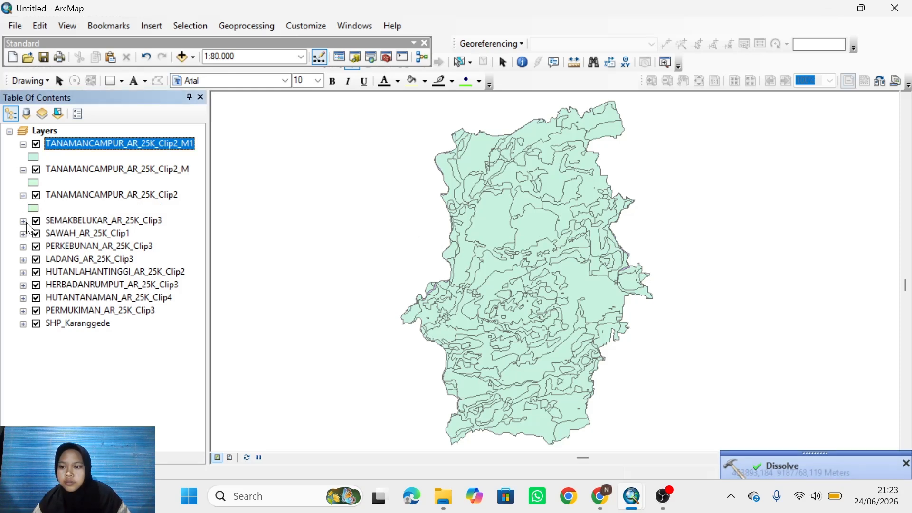
{"action": "left_click", "coordinate": [23, 221]}
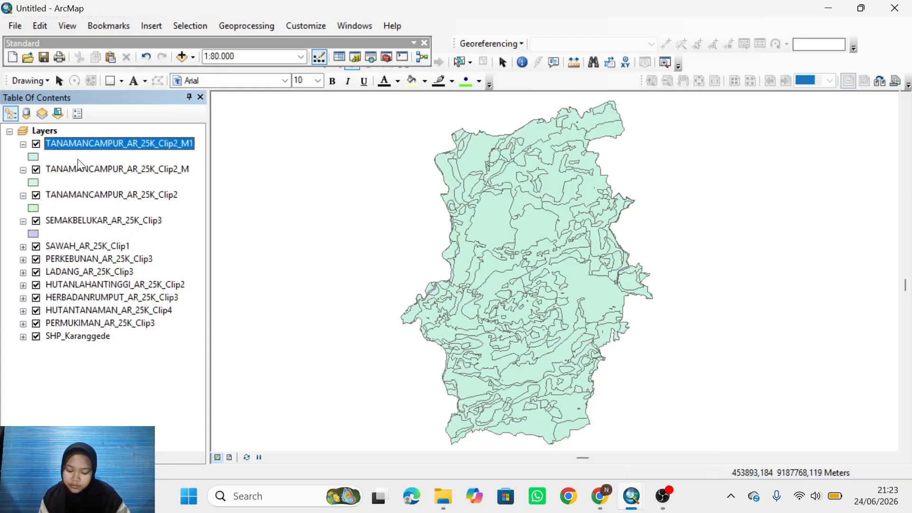
- Rename the dissolved TANAMANCAMPUR_AR_25K_Clip2_M1 layer as "peta penggunaan lahan"
{"action": "right_click", "coordinate": [135, 139]}
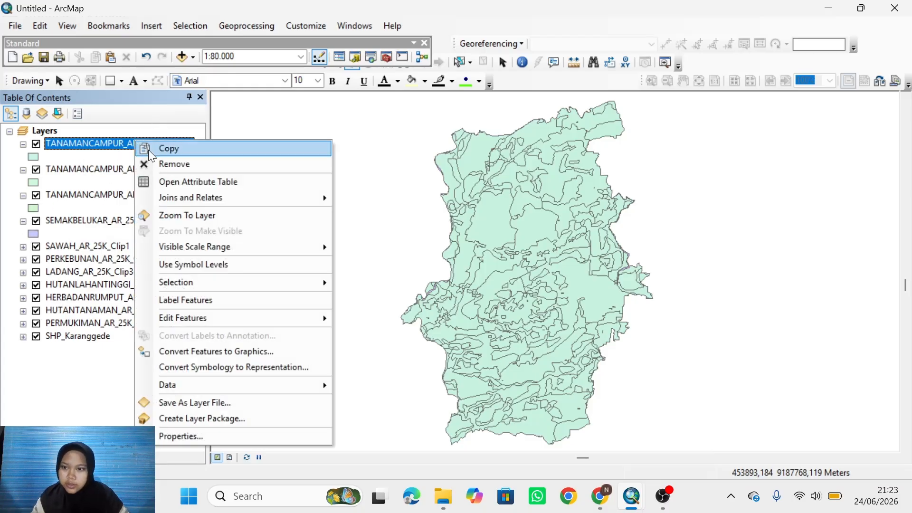
{"action": "left_click", "coordinate": [184, 436]}
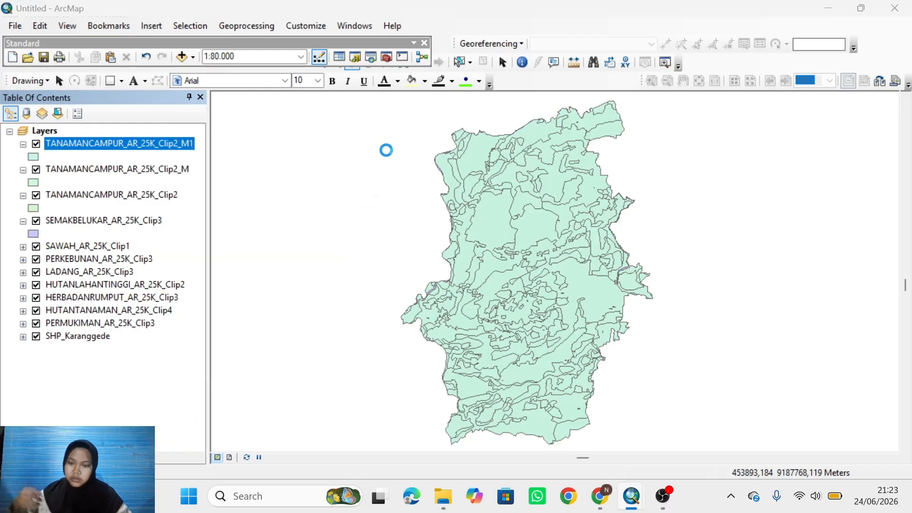
{"action": "type", "text": "peta penggunaan lahan"}
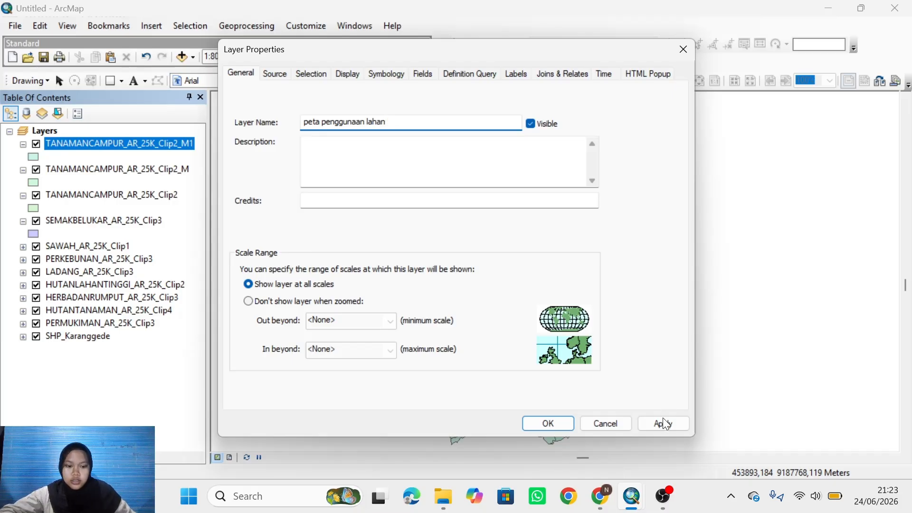
{"action": "left_click", "coordinate": [665, 423]}
{"action": "left_click", "coordinate": [557, 429]}
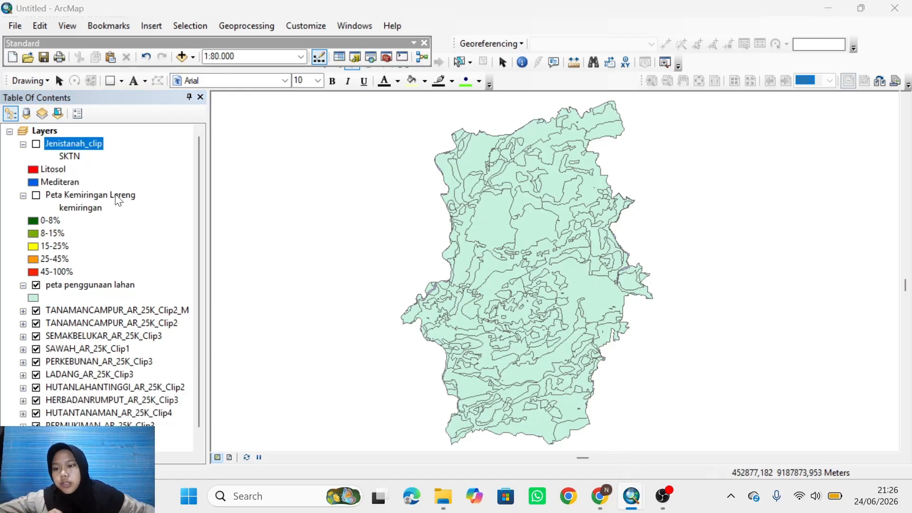
- Show Jenistanah_clip and Peta Kemiringan Lereng and intersect both with peta penggunaan lahan, keeping the output name Jenistanah_clip_Intersect
{"action": "left_click", "coordinate": [36, 144]}
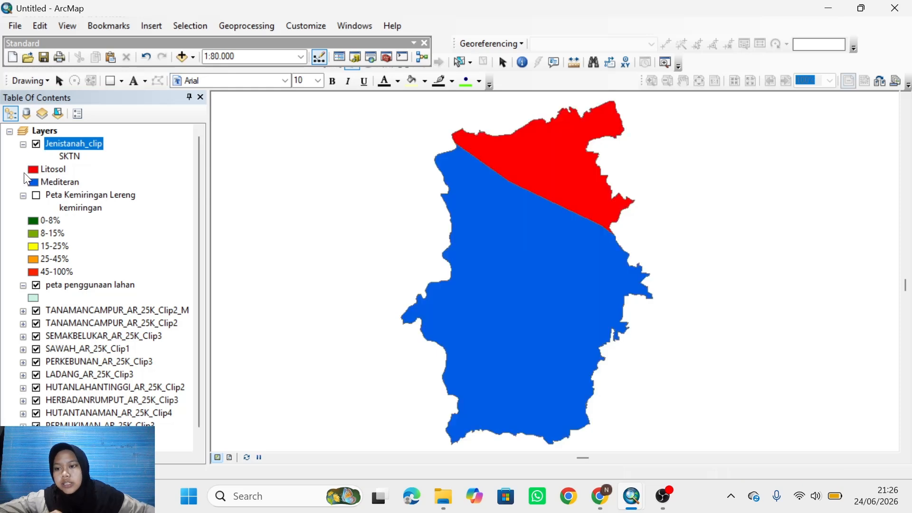
{"action": "left_click", "coordinate": [36, 196]}
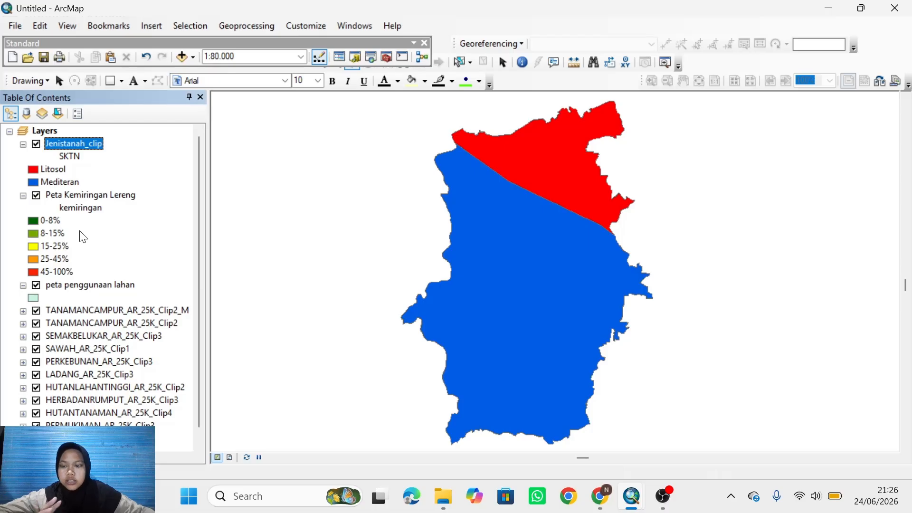
{"action": "left_click", "coordinate": [232, 26]}
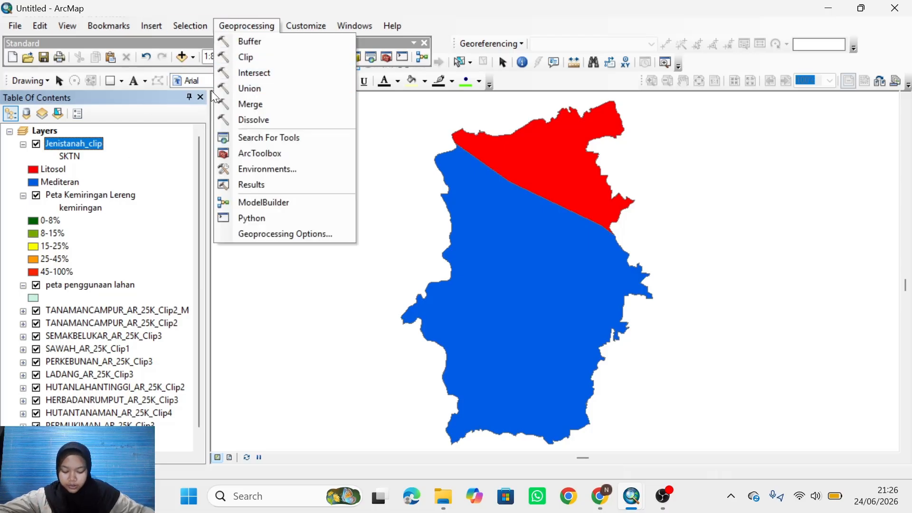
{"action": "left_click", "coordinate": [270, 56]}
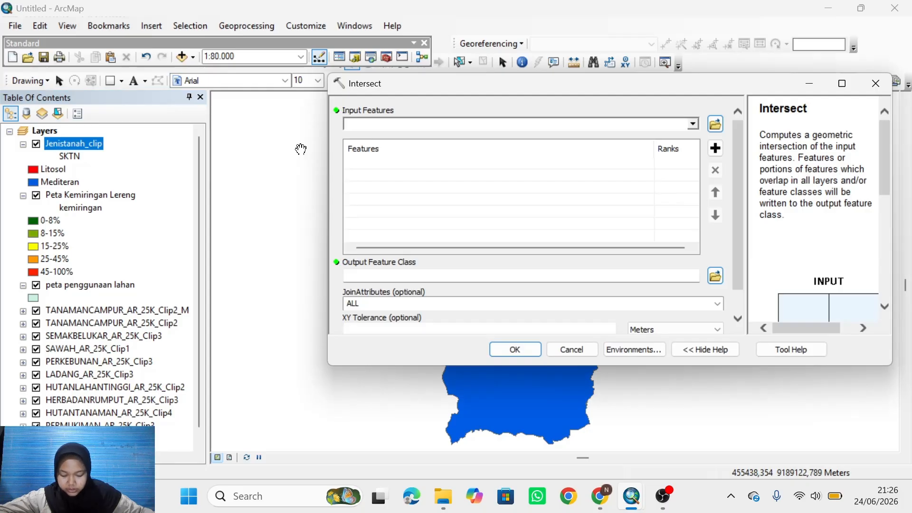
{"action": "left_click_drag", "start_coordinate": [82, 144], "coordinate": [363, 124]}
{"action": "left_click_drag", "start_coordinate": [65, 195], "coordinate": [413, 142]}
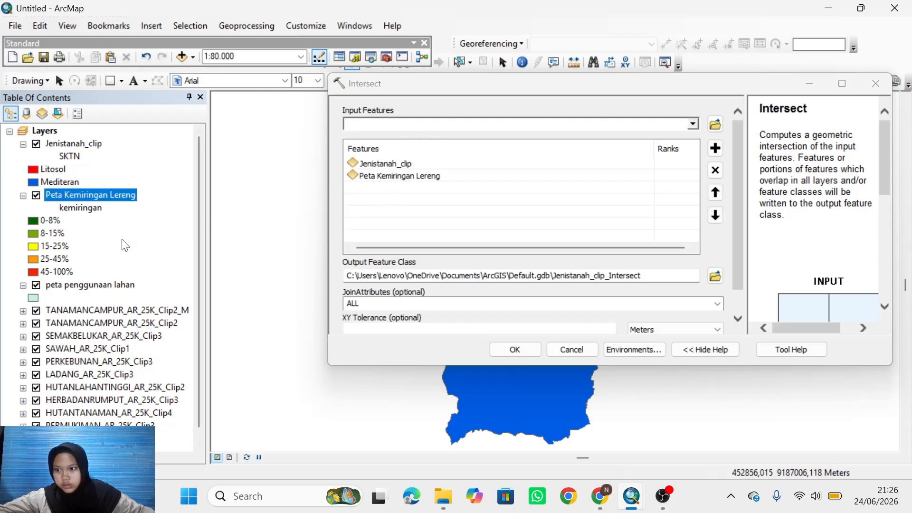
{"action": "left_click_drag", "start_coordinate": [73, 291], "coordinate": [408, 188]}
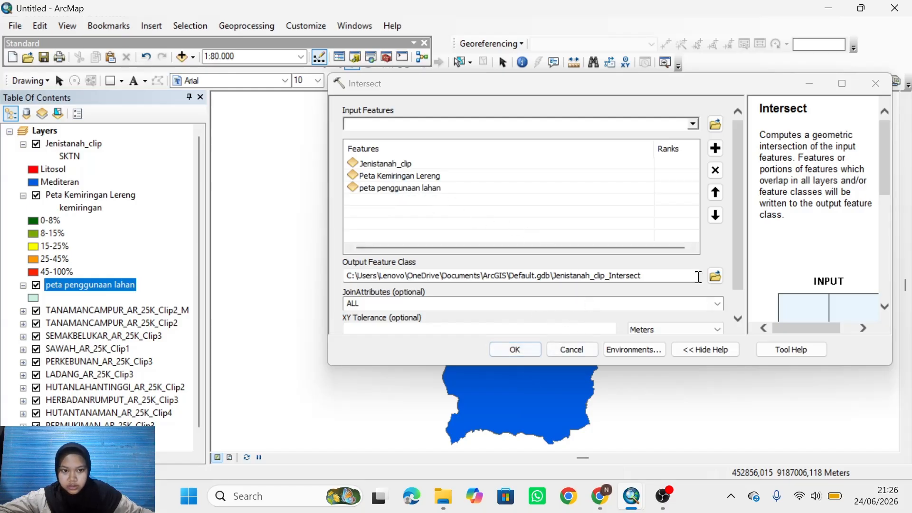
{"action": "scroll", "coordinate": [682, 261], "scroll_direction": "down", "scroll_amount": 1}
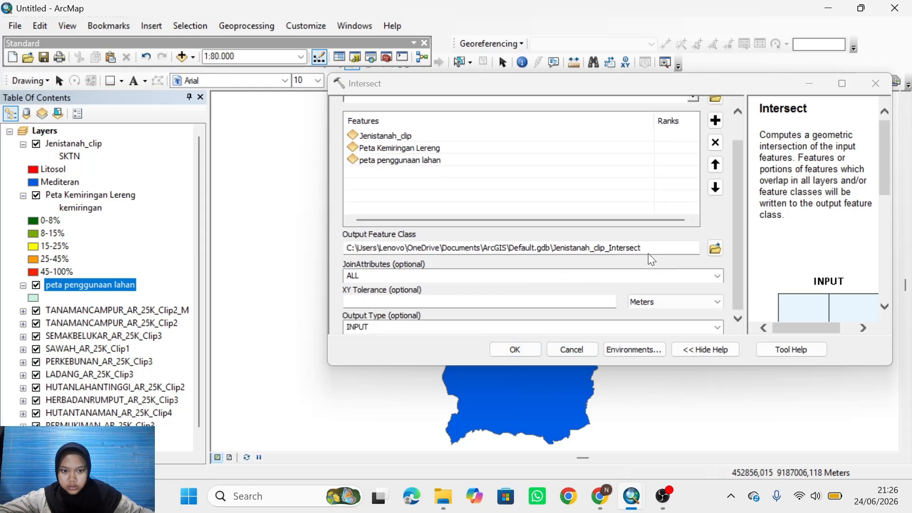
{"action": "left_click", "coordinate": [505, 347]}
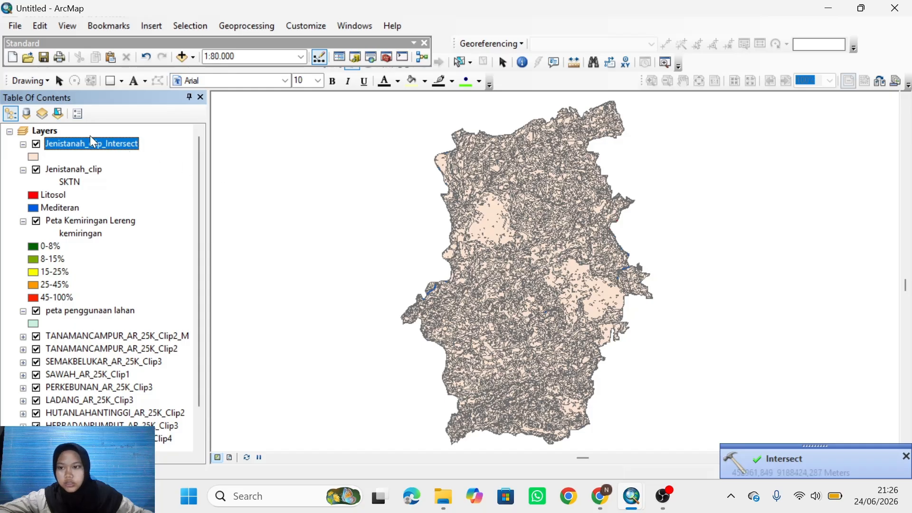
- Dissolve the Jenistanah_clip_Intersect layer, keeping the output name Jenistanah_clip_Intersect_Di
{"action": "left_click", "coordinate": [246, 24]}
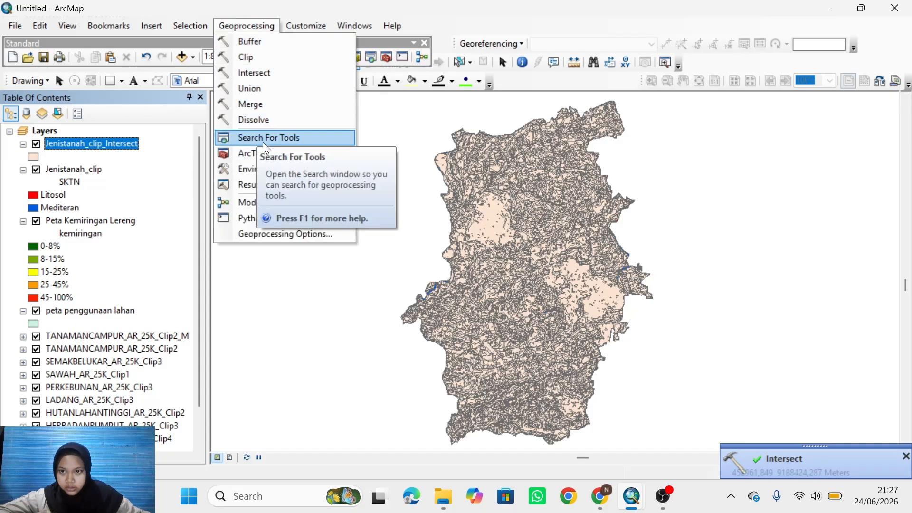
{"action": "left_click", "coordinate": [267, 123]}
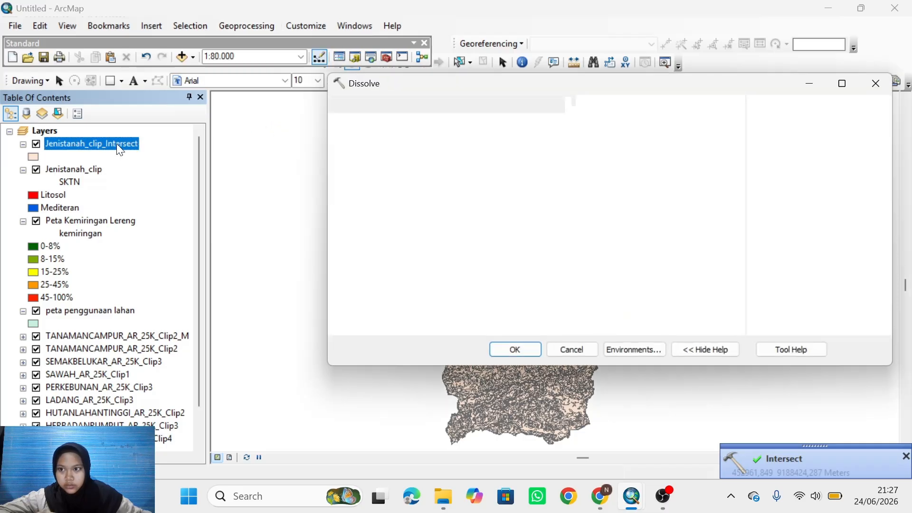
{"action": "left_click_drag", "start_coordinate": [112, 144], "coordinate": [382, 126]}
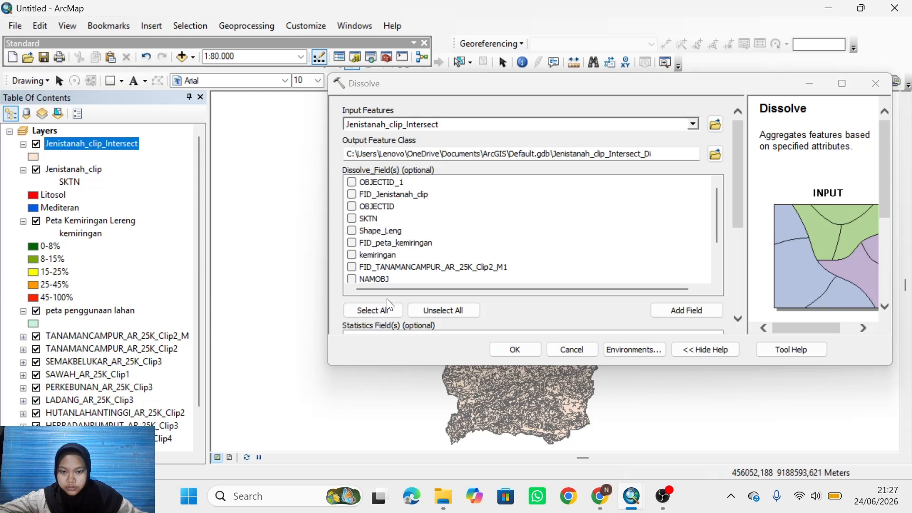
{"action": "left_click", "coordinate": [516, 350]}
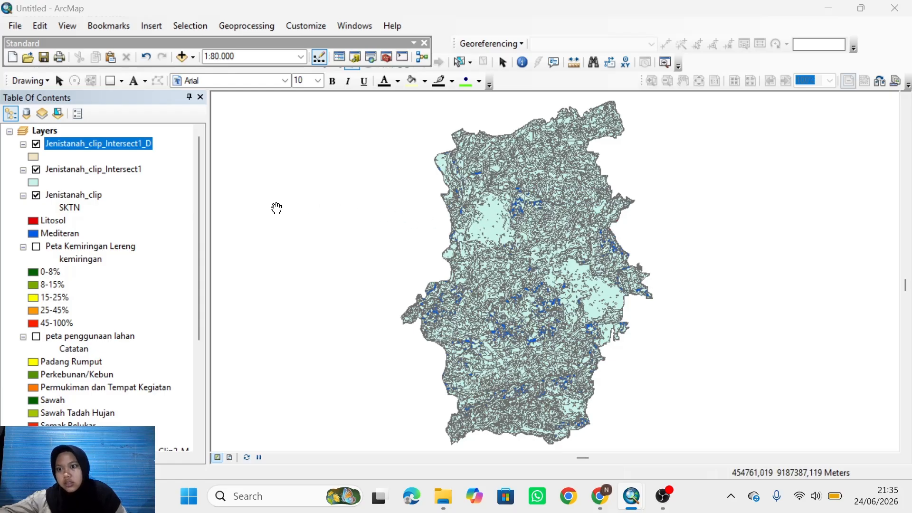
- Rename the dissolved Jenistanah_clip_Intersect1_D layer as SPL in its layer properties
{"action": "right_click", "coordinate": [124, 141]}
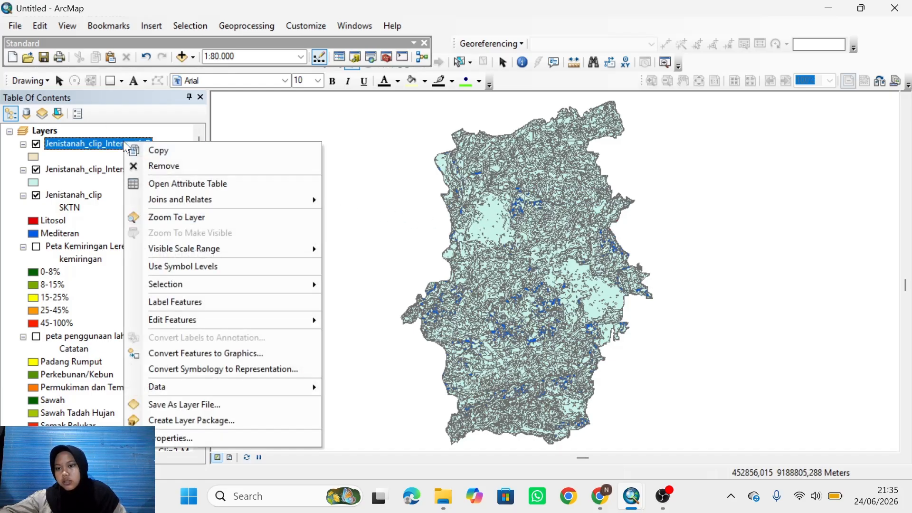
{"action": "left_click", "coordinate": [201, 437]}
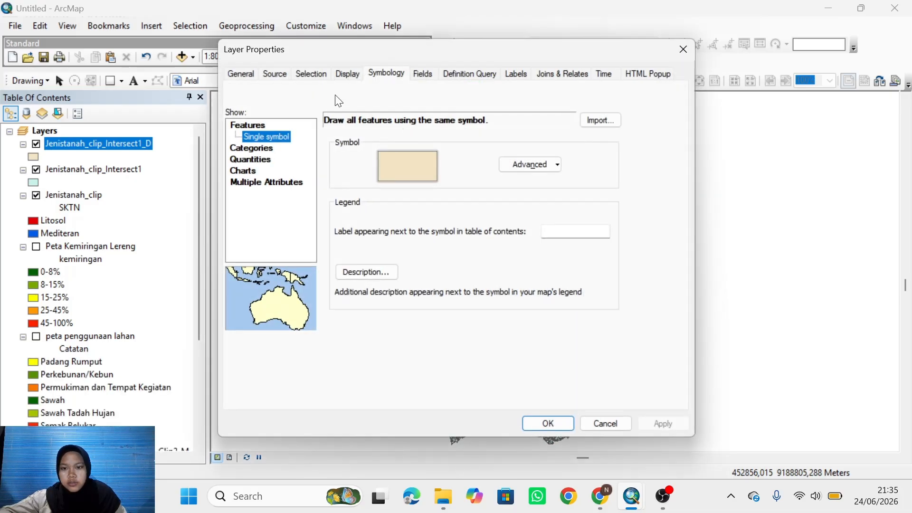
{"action": "left_click", "coordinate": [237, 74]}
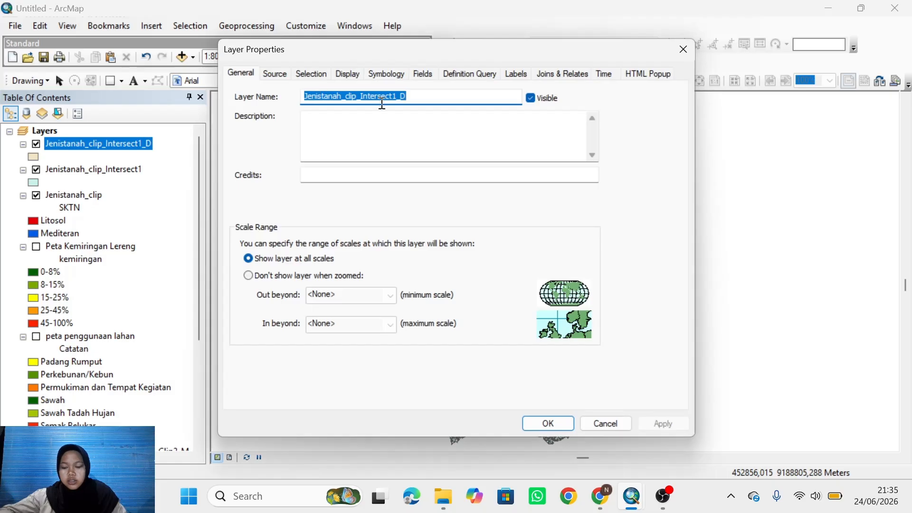
{"action": "type", "text": "SPL"}
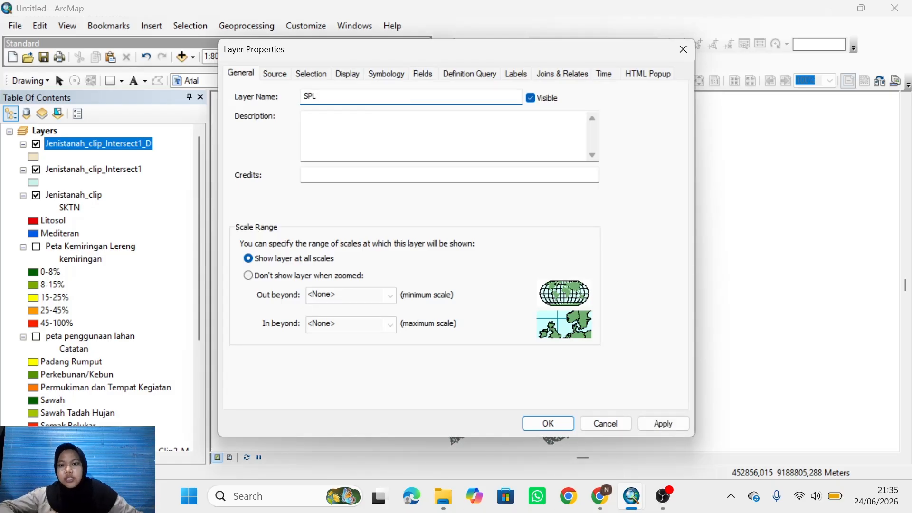
- Symbolize the SPL layer by unique values with many fields, adding all SKTN values and turning off <all other values>
{"action": "left_click", "coordinate": [383, 72]}
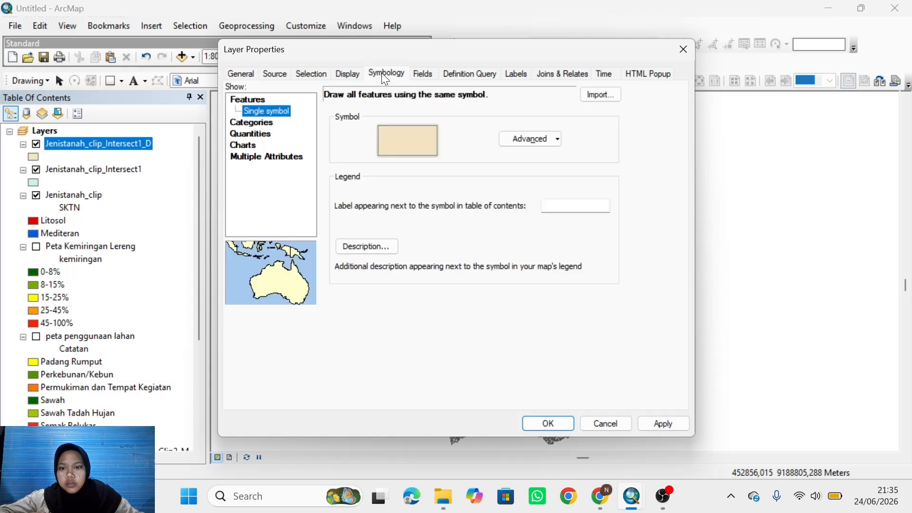
{"action": "left_click", "coordinate": [241, 124]}
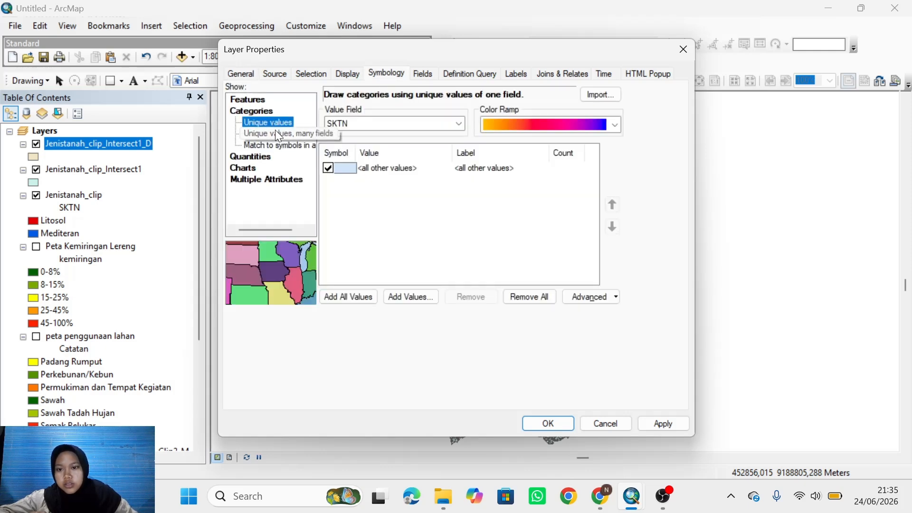
{"action": "left_click", "coordinate": [276, 132]}
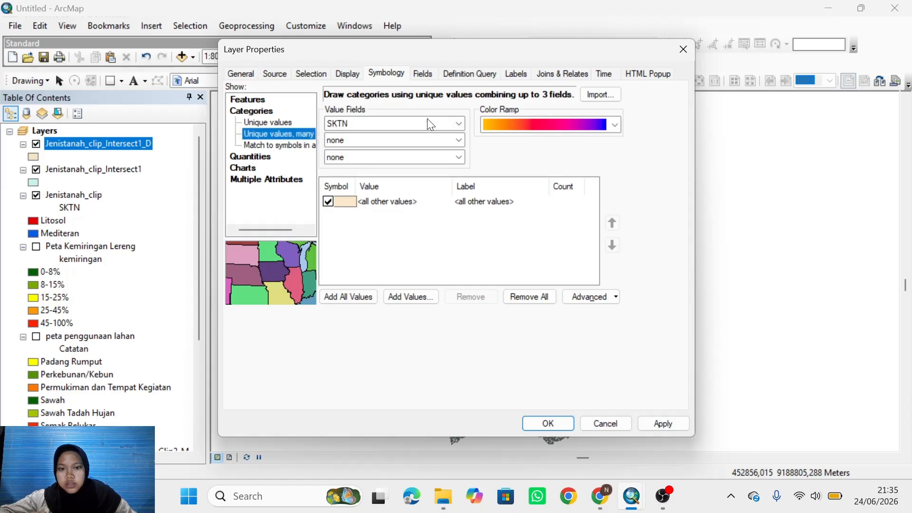
{"action": "left_click", "coordinate": [328, 202]}
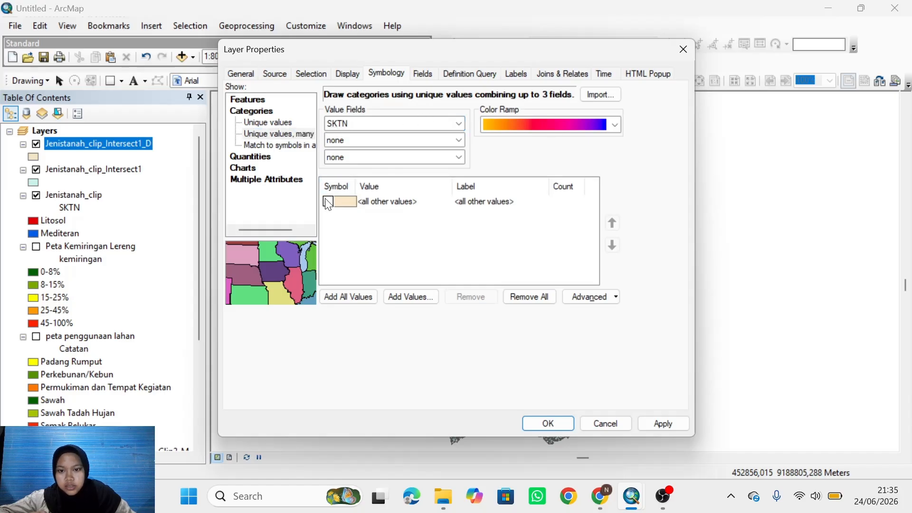
{"action": "left_click", "coordinate": [352, 298]}
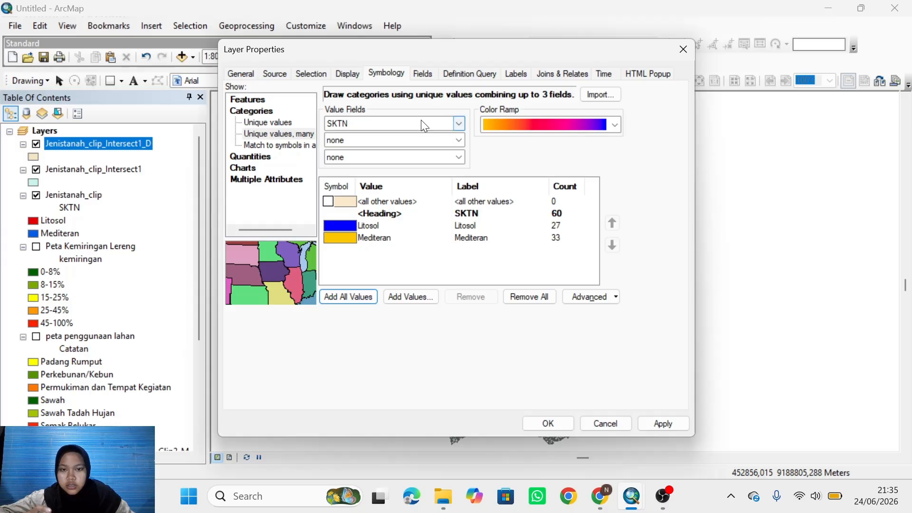
- Set kemiringan and Catatan as the second and third value fields of the SPL symbology
{"action": "left_click", "coordinate": [461, 139]}
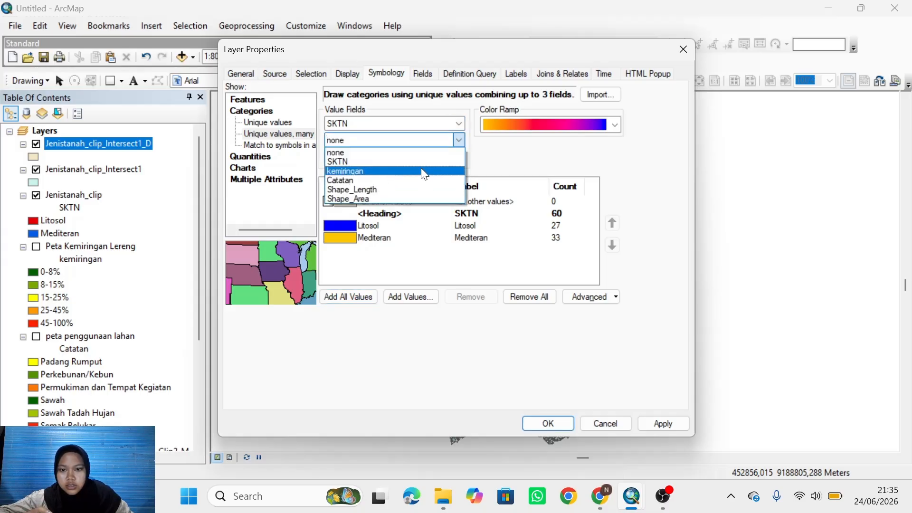
{"action": "left_click", "coordinate": [421, 167]}
{"action": "left_click", "coordinate": [460, 157]}
{"action": "left_click", "coordinate": [423, 195]}
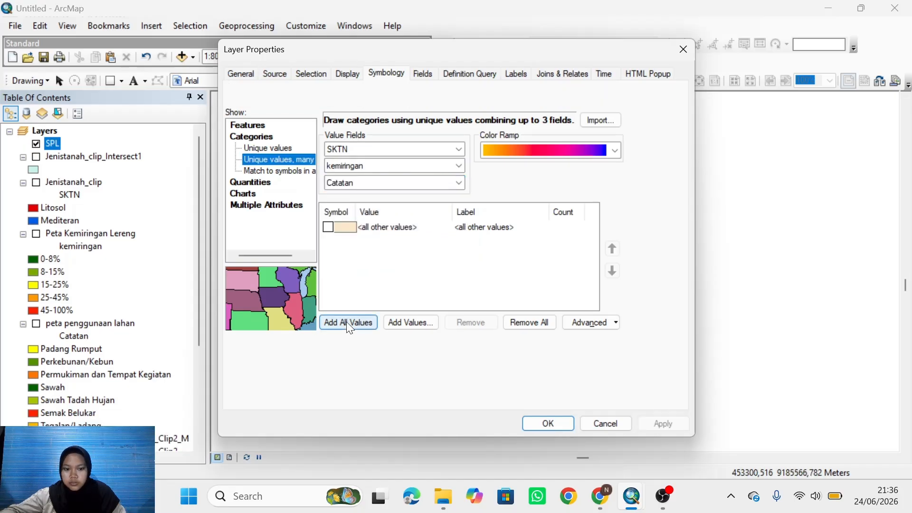
- Add all SKTN, kemiringan and Catatan value combinations to the SPL symbology, enable <all other values> and apply it
{"action": "left_click", "coordinate": [347, 322]}
{"action": "left_click", "coordinate": [328, 227]}
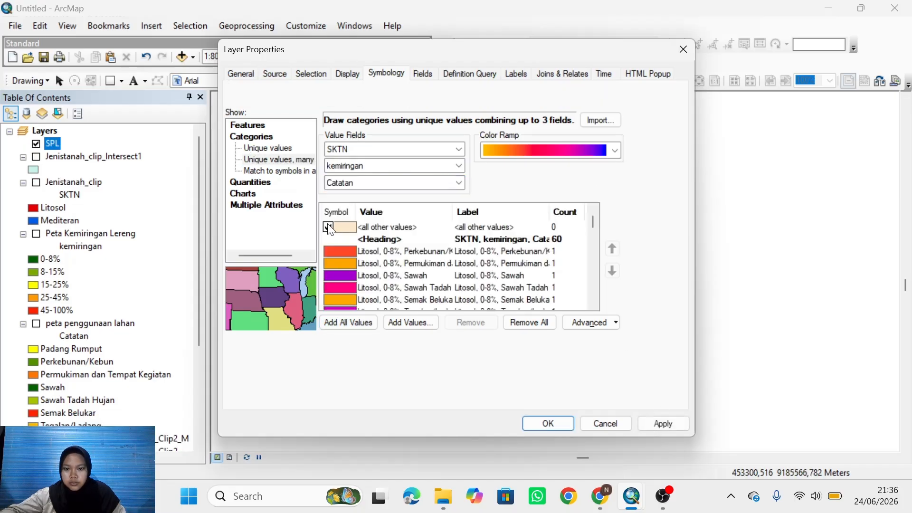
{"action": "scroll", "coordinate": [414, 285], "scroll_direction": "down", "scroll_amount": 15}
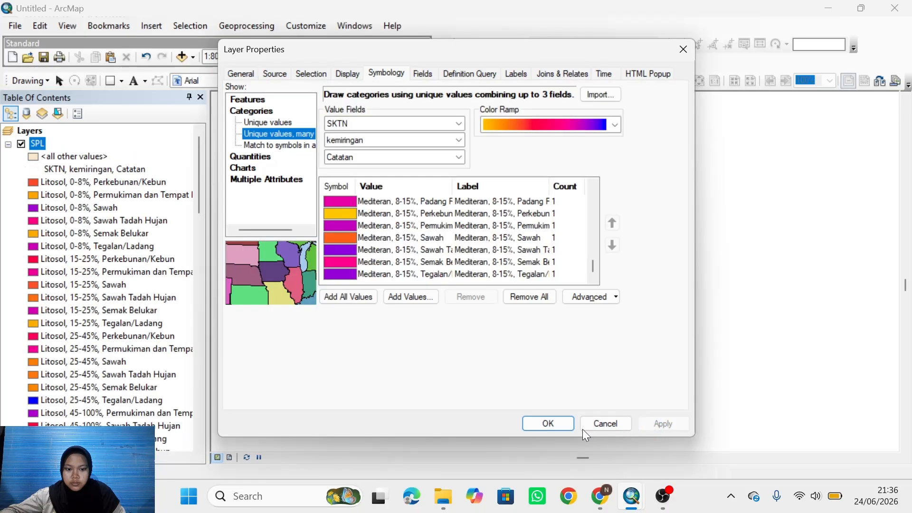
{"action": "left_click", "coordinate": [555, 422]}
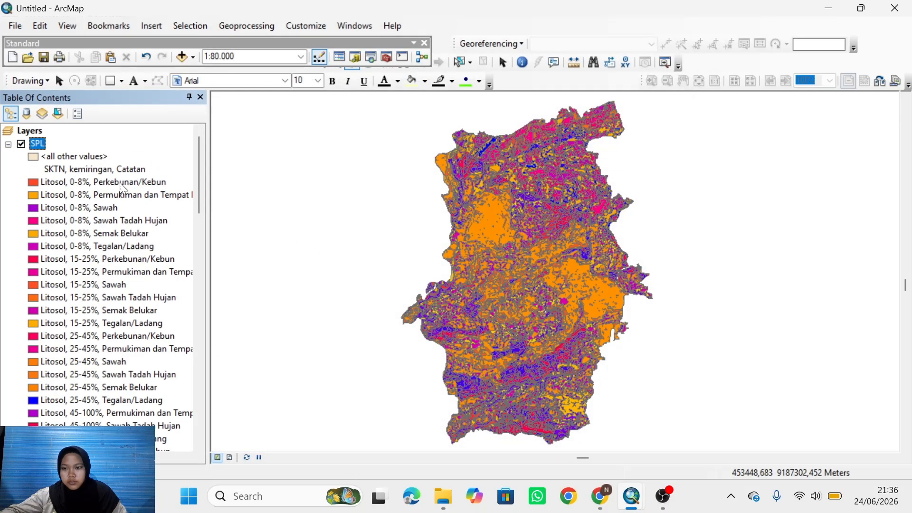
- Examine the SPL legend's combinations of soil type, slope class and land use from the first entry to the last
{"action": "scroll", "coordinate": [116, 221], "scroll_direction": "down", "scroll_amount": 2}
{"action": "scroll", "coordinate": [116, 221], "scroll_direction": "down", "scroll_amount": 15}
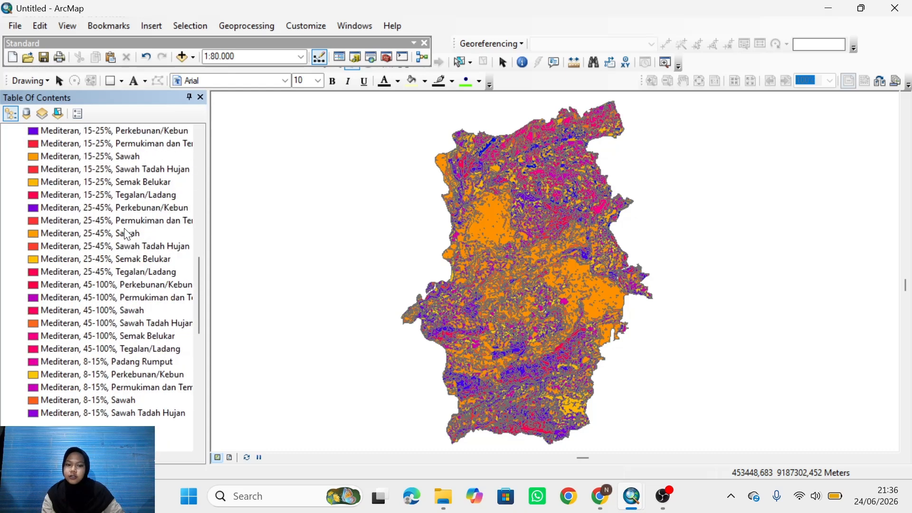
{"action": "scroll", "coordinate": [127, 234], "scroll_direction": "down", "scroll_amount": 2}
{"action": "scroll", "coordinate": [141, 221], "scroll_direction": "up", "scroll_amount": 18}
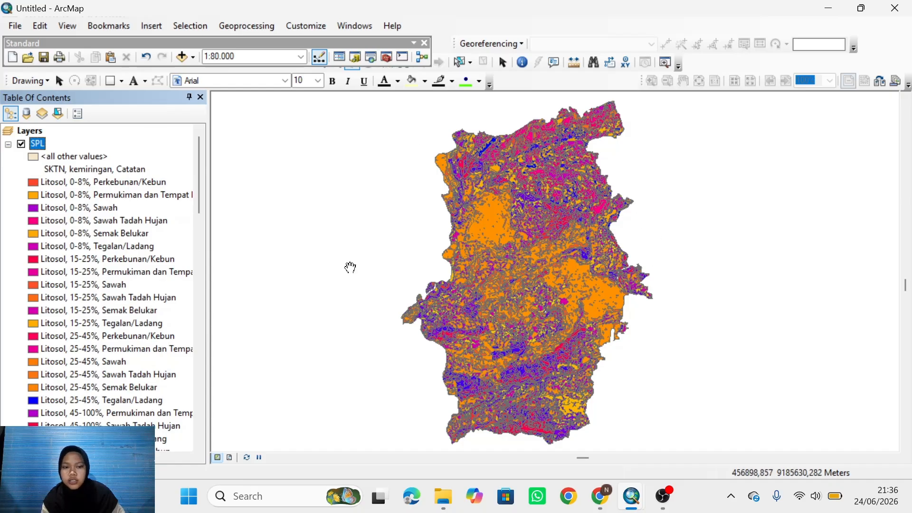
{"action": "scroll", "coordinate": [589, 259], "scroll_direction": "up", "scroll_amount": 2}
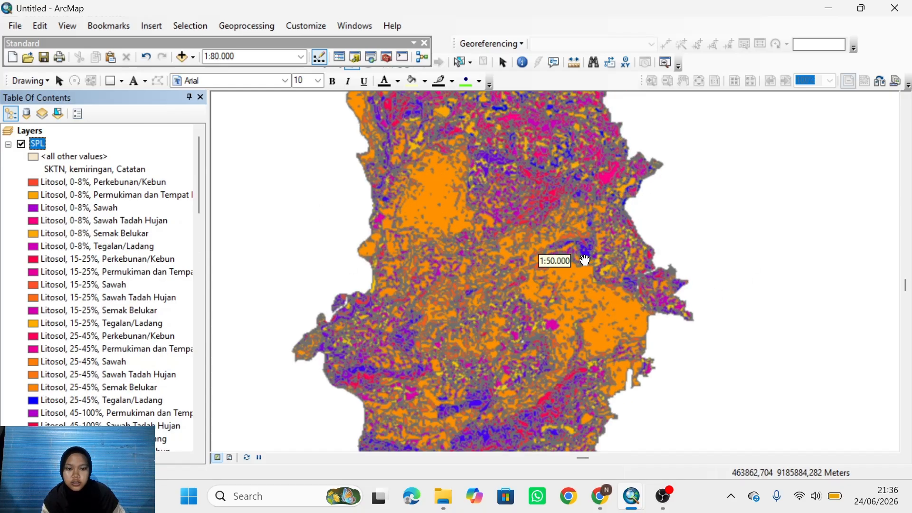
{"action": "scroll", "coordinate": [579, 260], "scroll_direction": "down", "scroll_amount": 1}
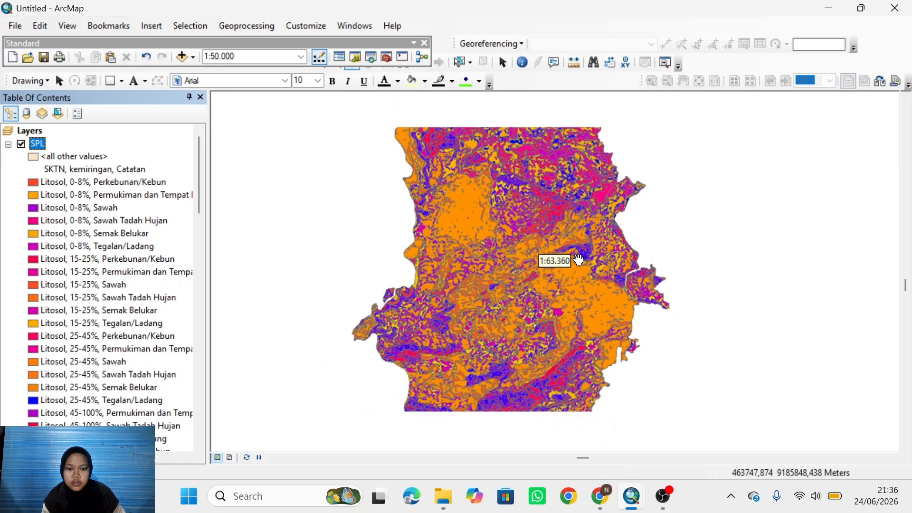
{"action": "scroll", "coordinate": [579, 260], "scroll_direction": "down", "scroll_amount": 3}
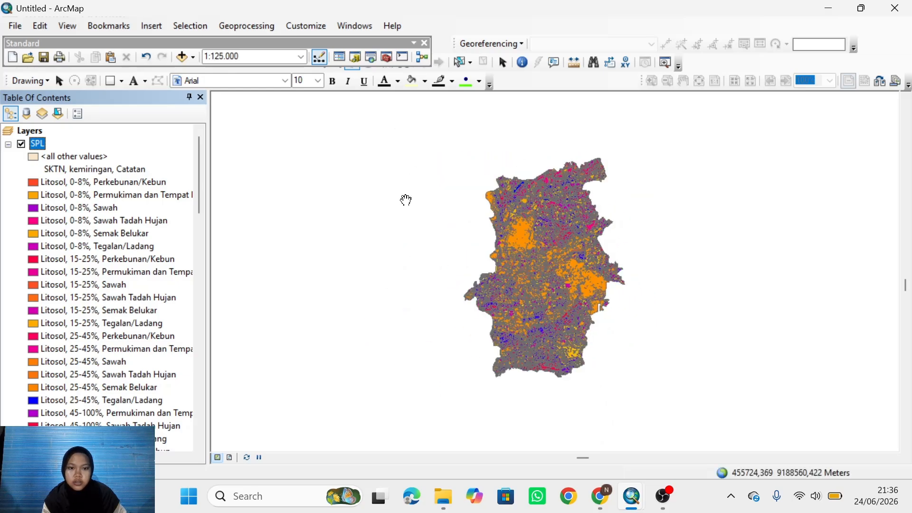
{"action": "scroll", "coordinate": [552, 264], "scroll_direction": "up", "scroll_amount": 1}
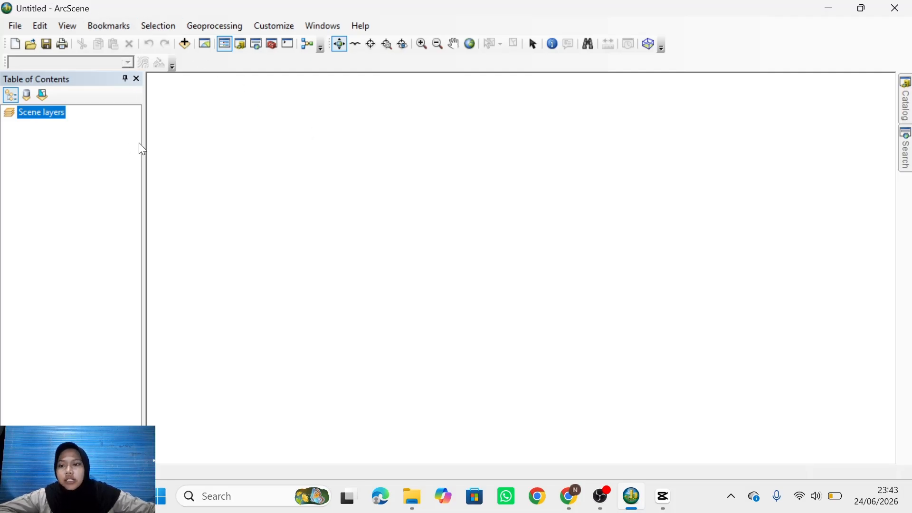
- In a new ArcScene document, set the scene's coordinate system to WGS 1984 and dismiss the energy saver notification
{"action": "right_click", "coordinate": [45, 121]}
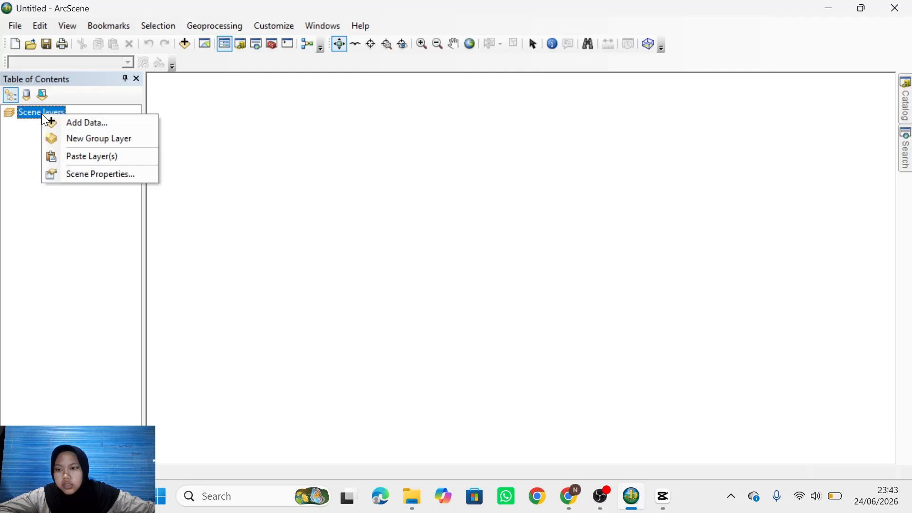
{"action": "left_click", "coordinate": [105, 182]}
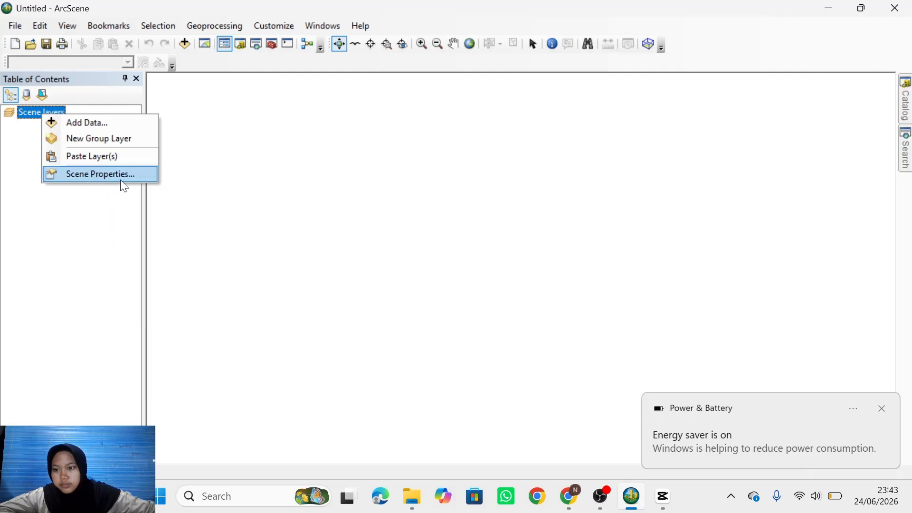
{"action": "left_click", "coordinate": [121, 178]}
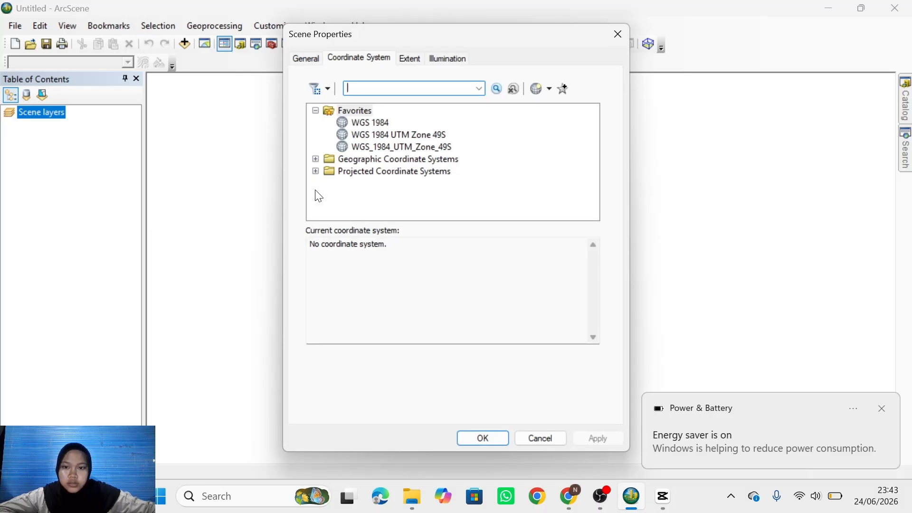
{"action": "left_click", "coordinate": [394, 147]}
{"action": "left_click", "coordinate": [380, 123]}
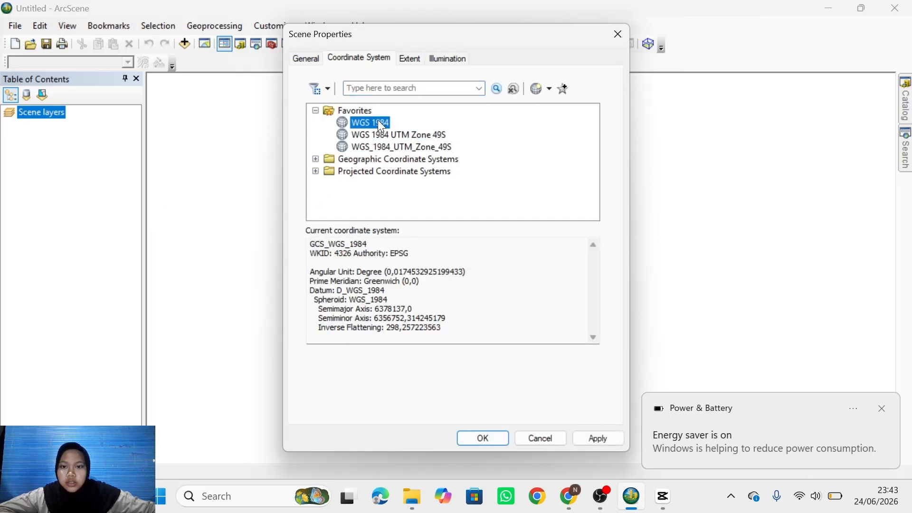
{"action": "left_click", "coordinate": [597, 438]}
{"action": "left_click", "coordinate": [494, 440]}
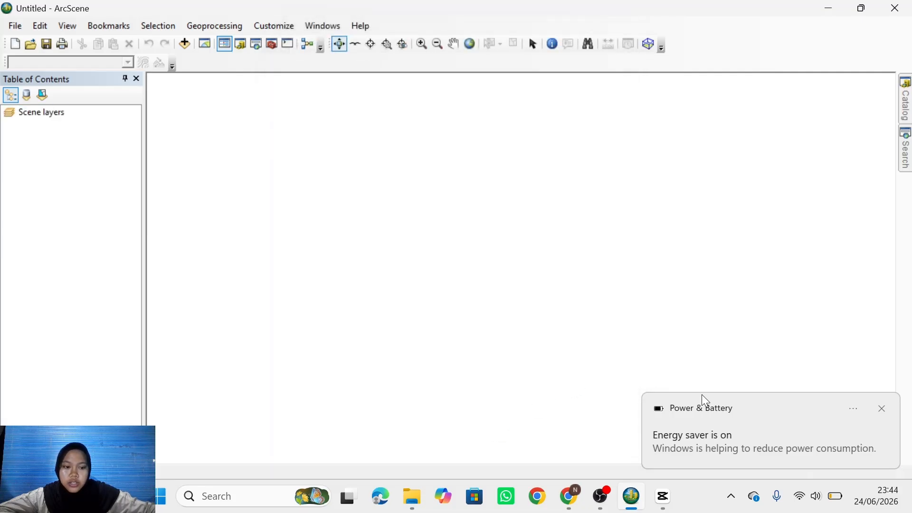
{"action": "left_click", "coordinate": [881, 408]}
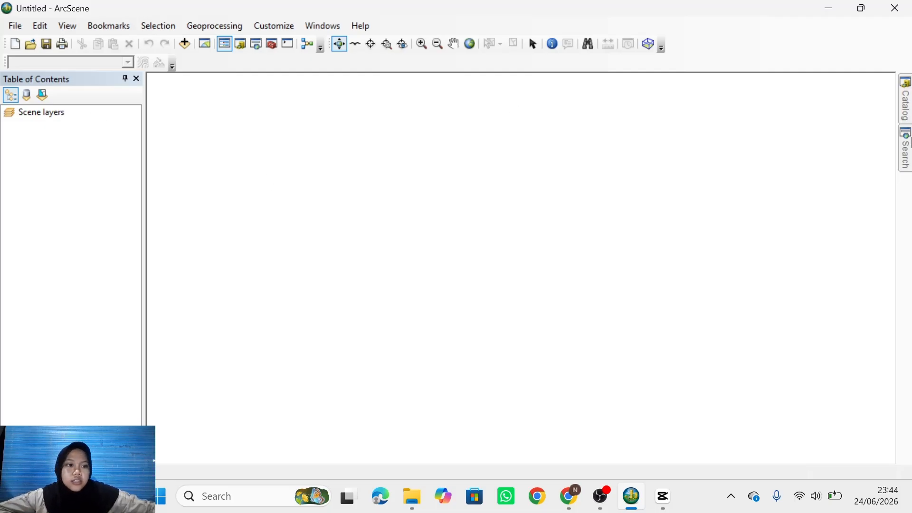
- Open the Catalog, start adding data to the scene and browse to the Visualisasi 3D folder inside sig olip
{"action": "left_click", "coordinate": [905, 102]}
{"action": "right_click", "coordinate": [43, 112]}
{"action": "left_click", "coordinate": [85, 120]}
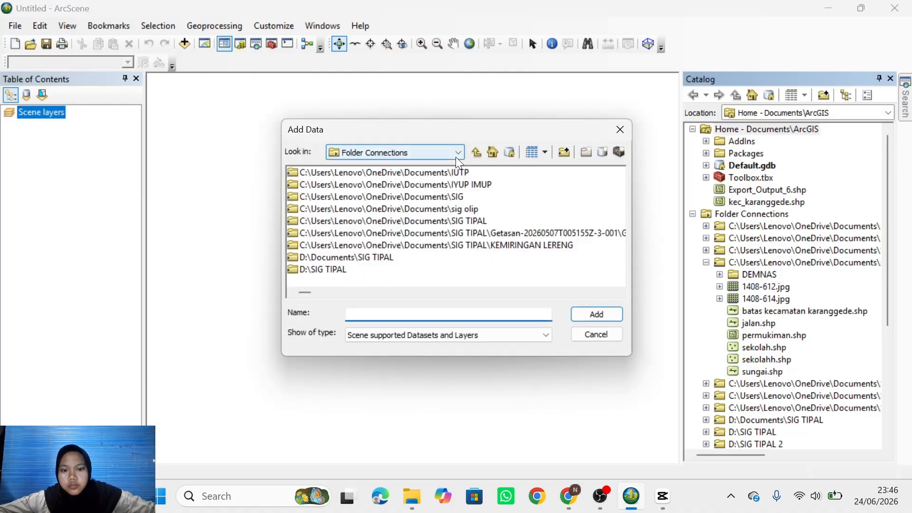
{"action": "left_click", "coordinate": [403, 210]}
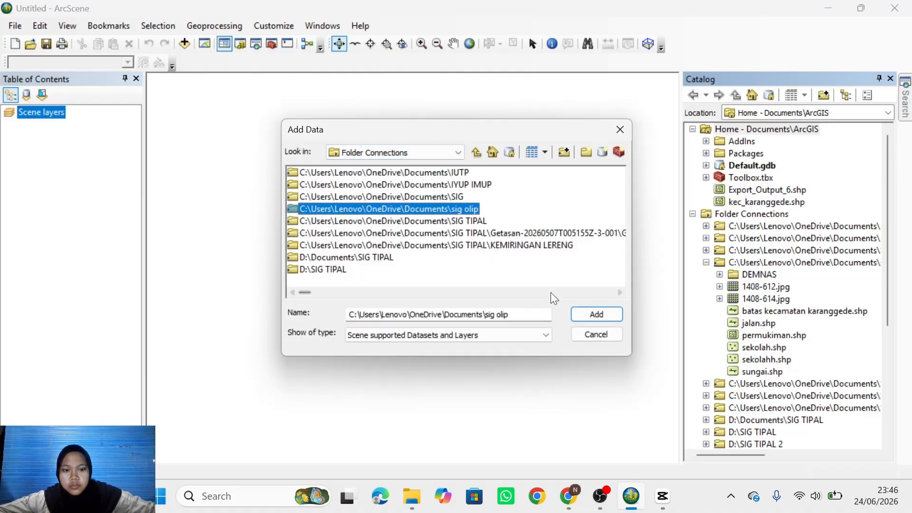
{"action": "left_click", "coordinate": [582, 316]}
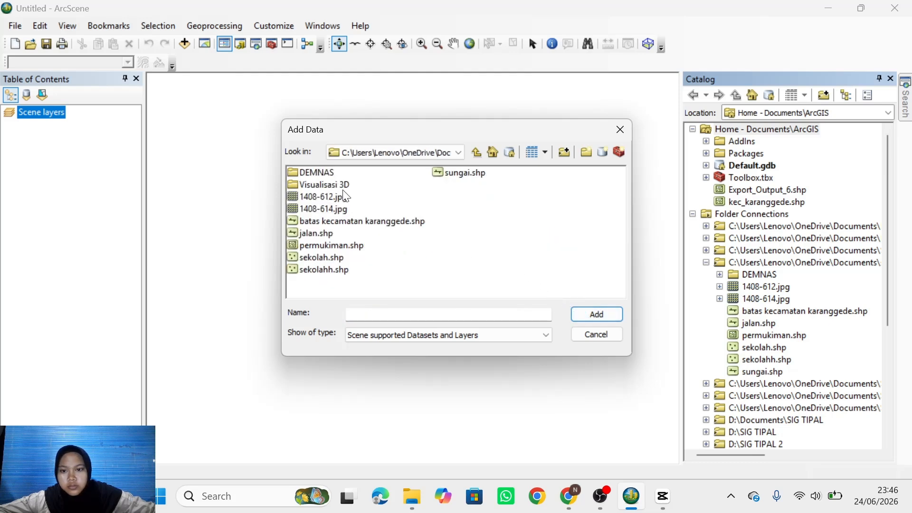
{"action": "left_click", "coordinate": [315, 187]}
{"action": "left_click", "coordinate": [576, 317]}
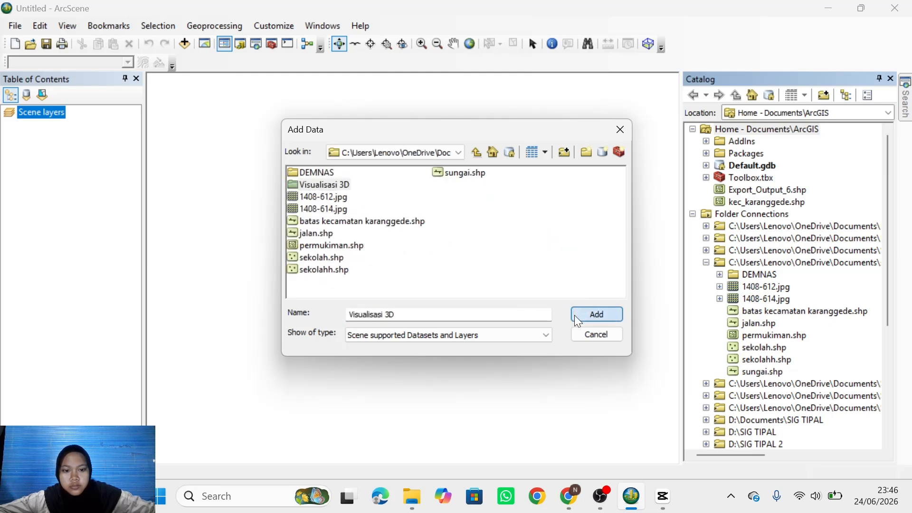
- Add all six DEMNAS rasters, from DEMNAS_2307-33_v1.0.tif to DEMNAS_2307-64_v1.0.tif, to the scene
{"action": "left_click", "coordinate": [383, 176]}
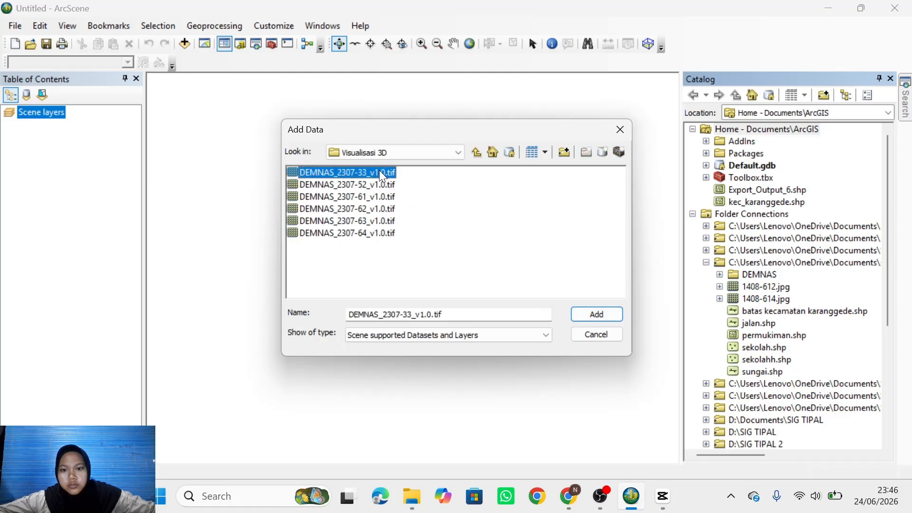
{"action": "key", "text": "shift+Down"}
{"action": "key", "text": "shift+Down"}
{"action": "key", "text": "shift+Down"}
{"action": "key", "text": "shift+Down"}
{"action": "key", "text": "shift+Down"}
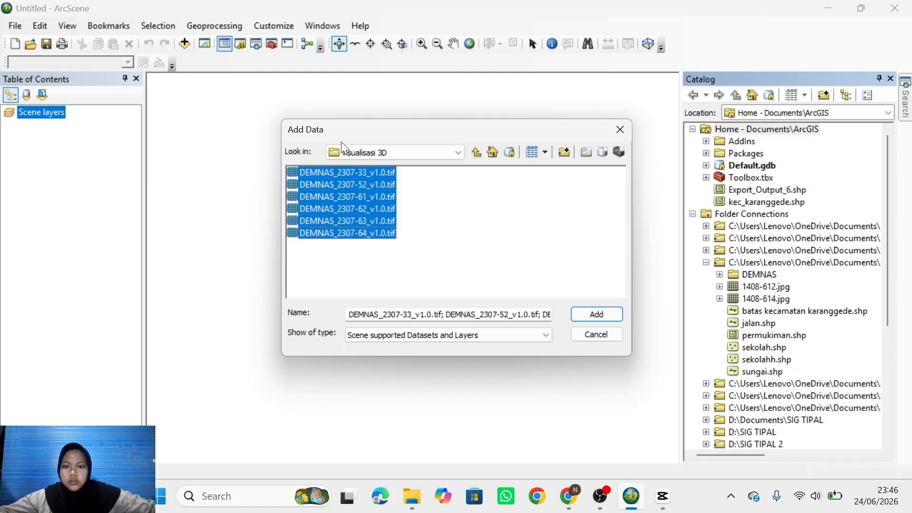
{"action": "left_click", "coordinate": [590, 322]}
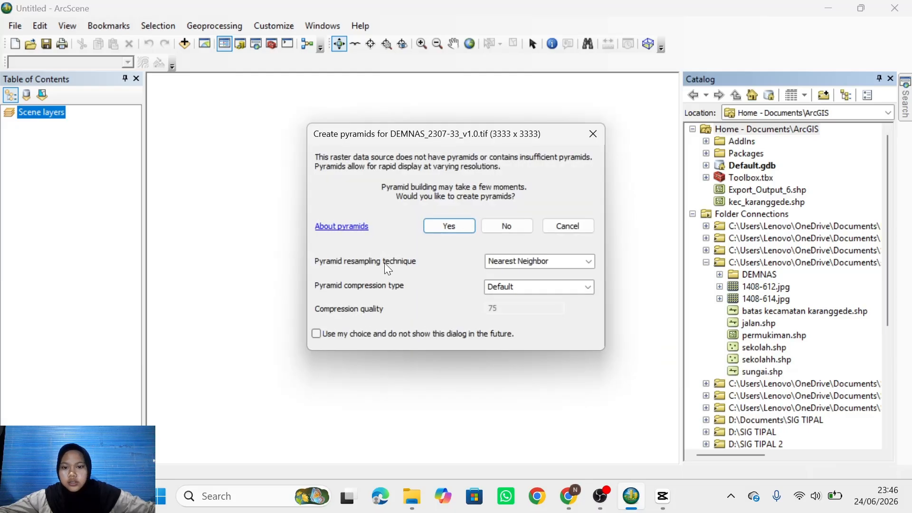
- Build pyramids for each of the six DEMNAS rasters with Nearest Neighbor resampling and default compression
{"action": "left_click", "coordinate": [455, 226]}
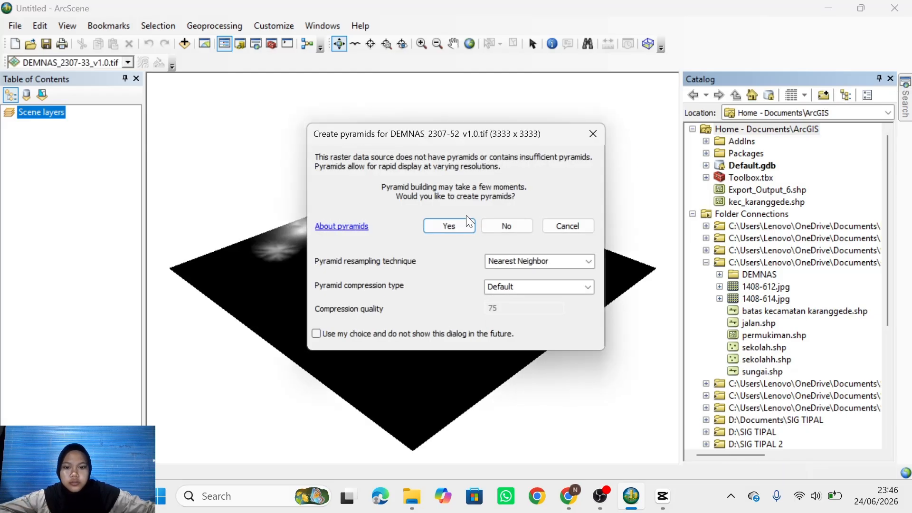
{"action": "left_click", "coordinate": [454, 227]}
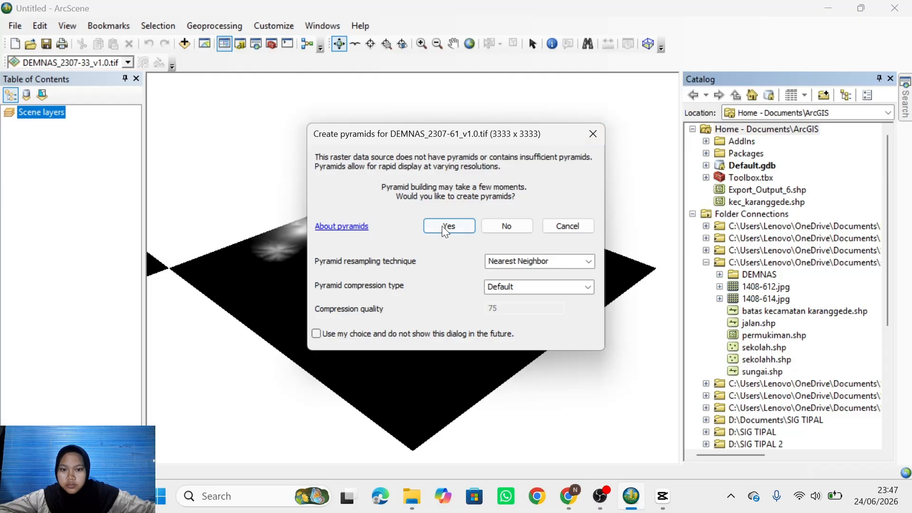
{"action": "left_click", "coordinate": [445, 228]}
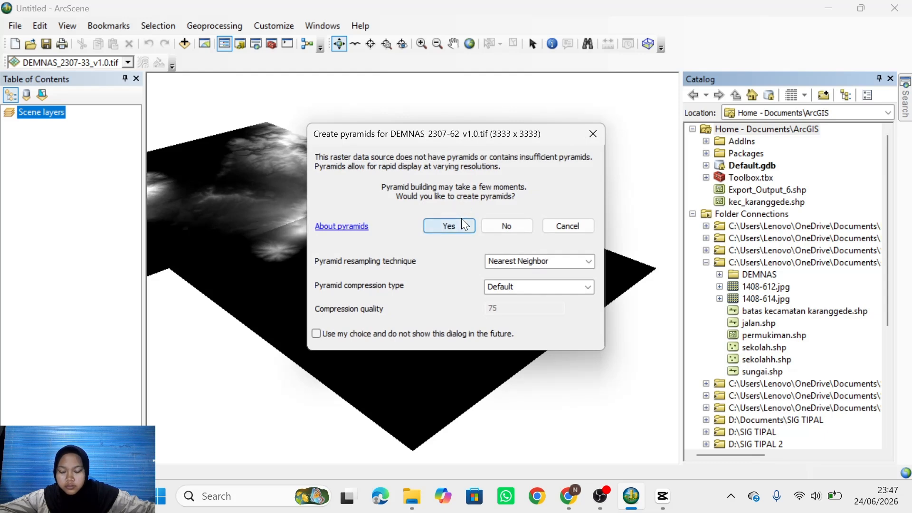
{"action": "left_click", "coordinate": [462, 223]}
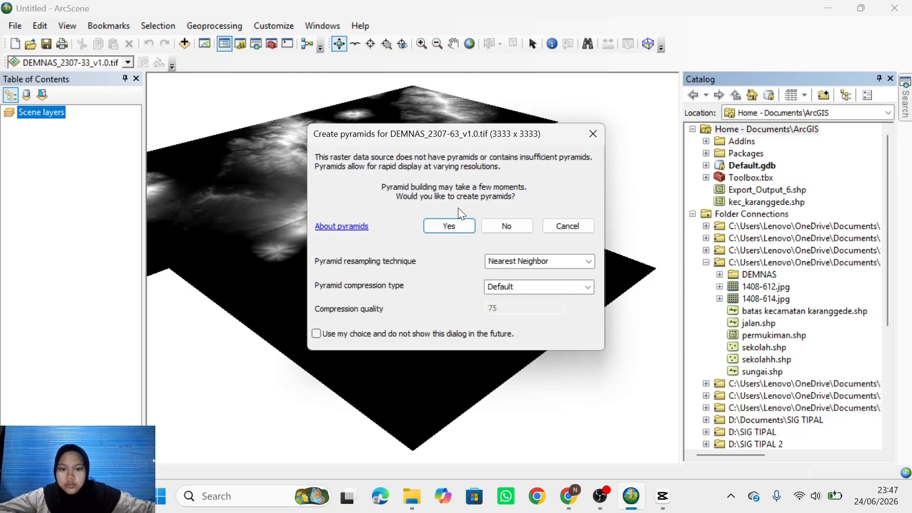
{"action": "left_click", "coordinate": [470, 232]}
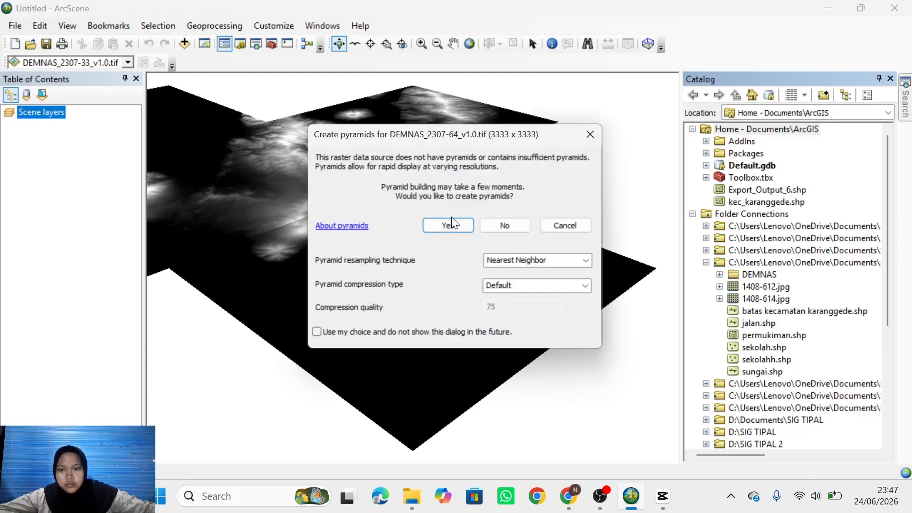
{"action": "left_click", "coordinate": [450, 226]}
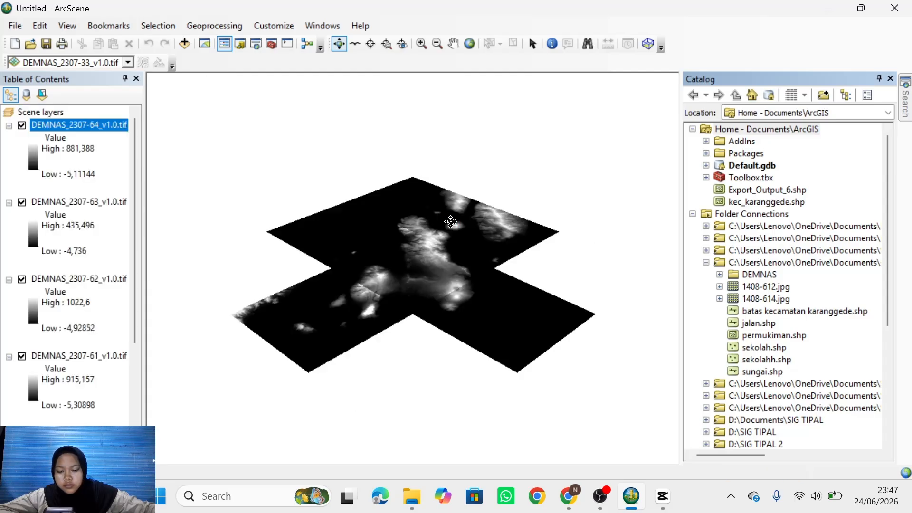
- Close the Catalog and bring up the commands for the DEMNAS_2307-64_v1.0.tif layer
{"action": "left_click", "coordinate": [890, 80]}
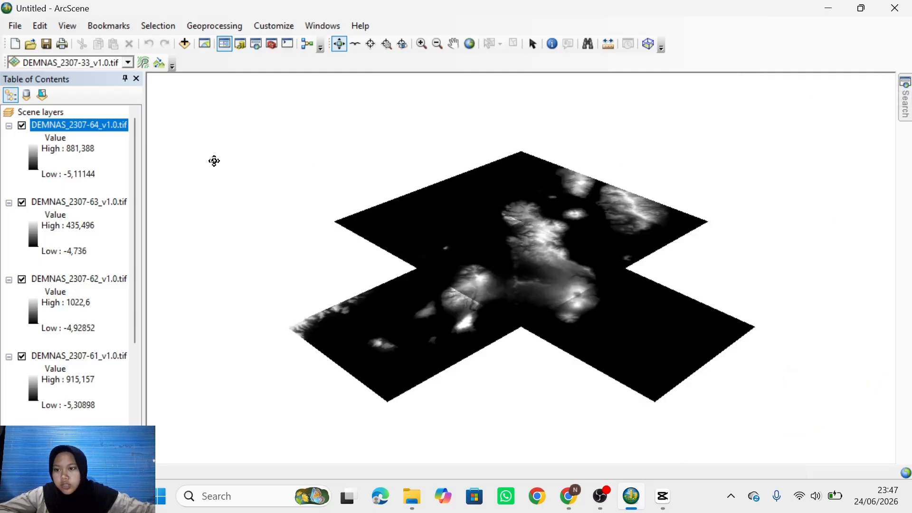
{"action": "right_click", "coordinate": [76, 128]}
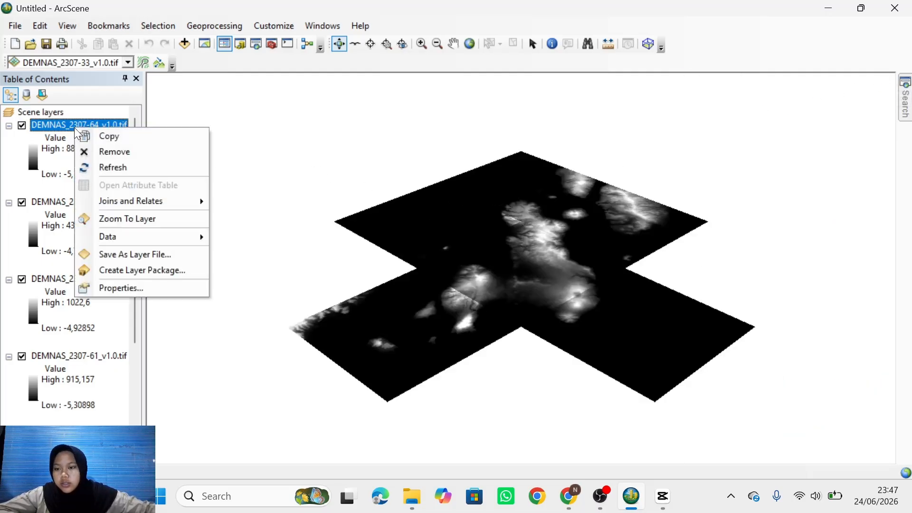
- Float the DEMNAS_2307-64_v1.0.tif layer on its own custom surface with an elevation conversion factor of 0,00010
{"action": "left_click", "coordinate": [161, 295]}
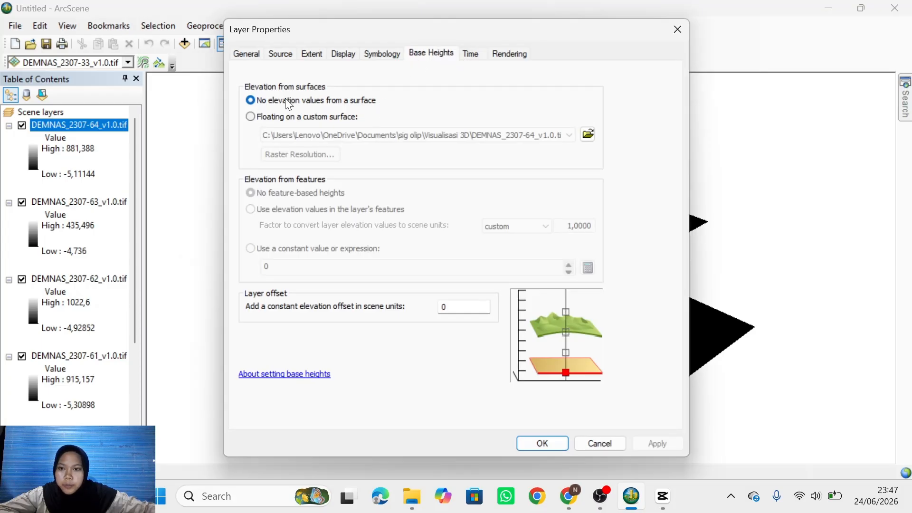
{"action": "left_click", "coordinate": [251, 117]}
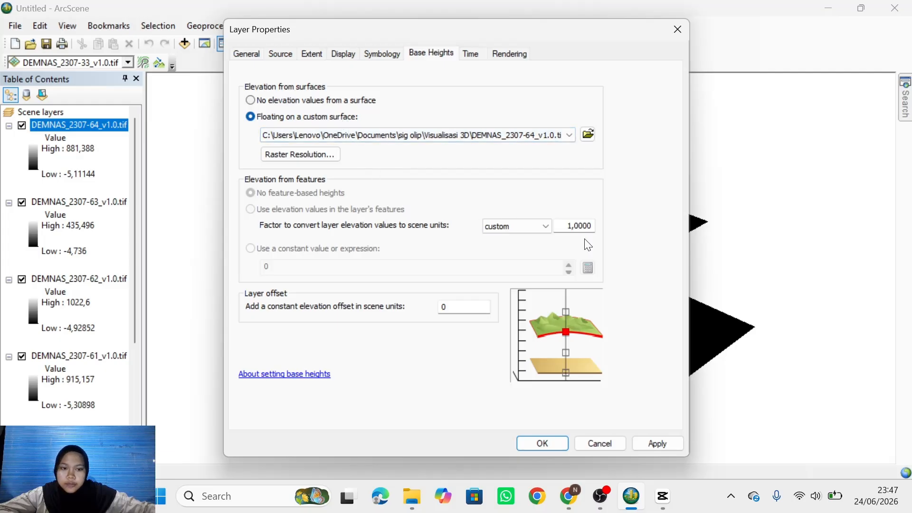
{"action": "double_click", "coordinate": [567, 227]}
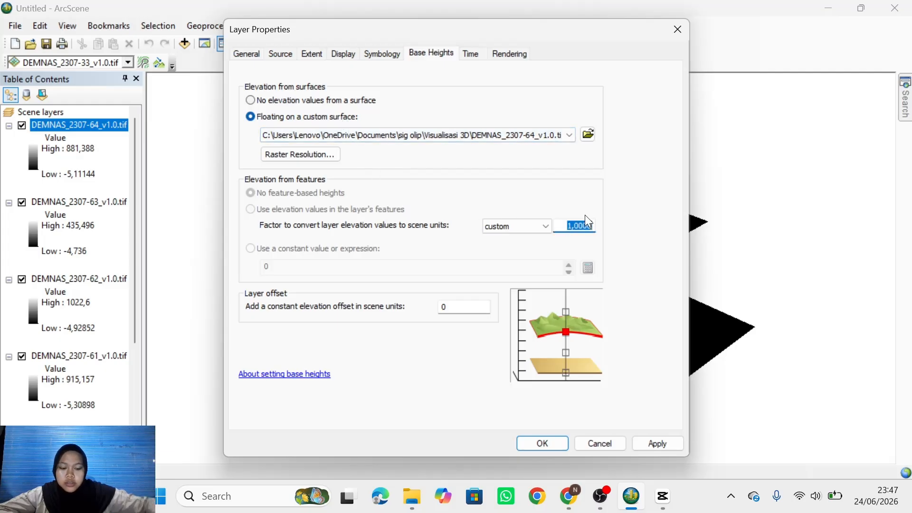
{"action": "type", "text": "0,"}
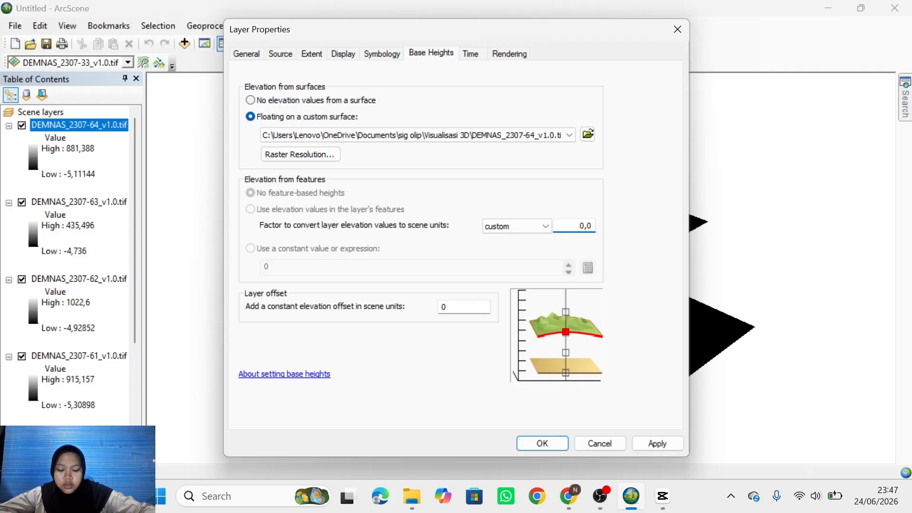
{"action": "type", "text": "0001"}
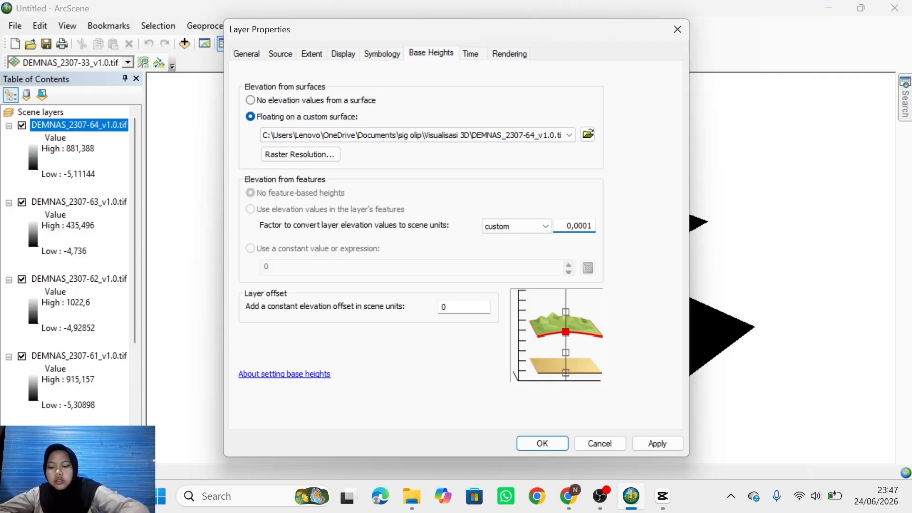
{"action": "type", "text": "0"}
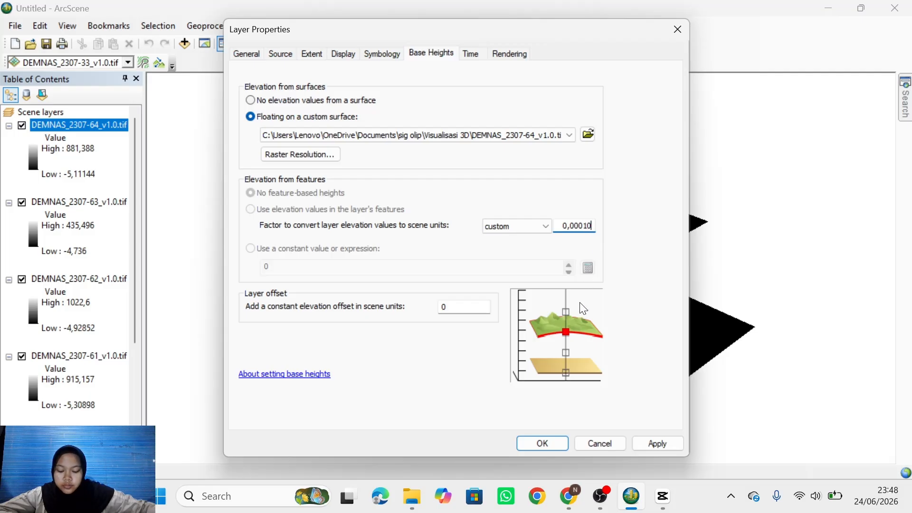
{"action": "left_click", "coordinate": [674, 443]}
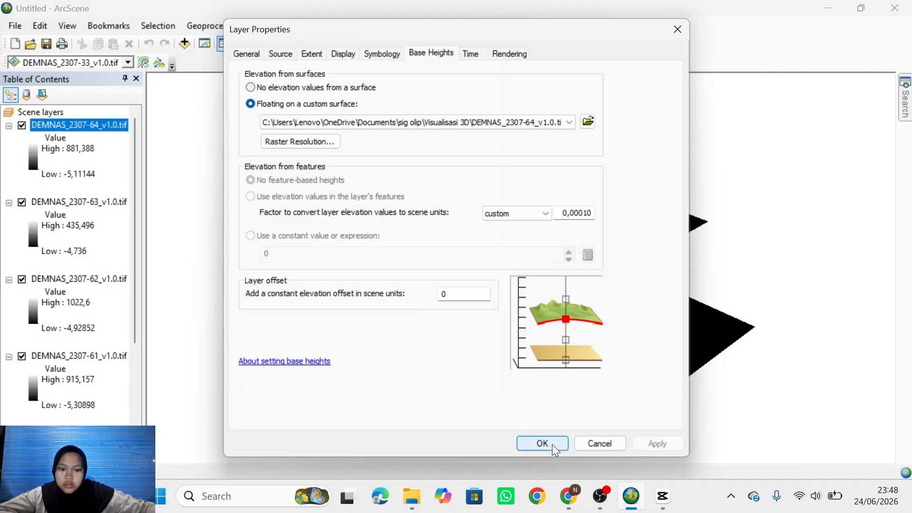
{"action": "left_click", "coordinate": [543, 444]}
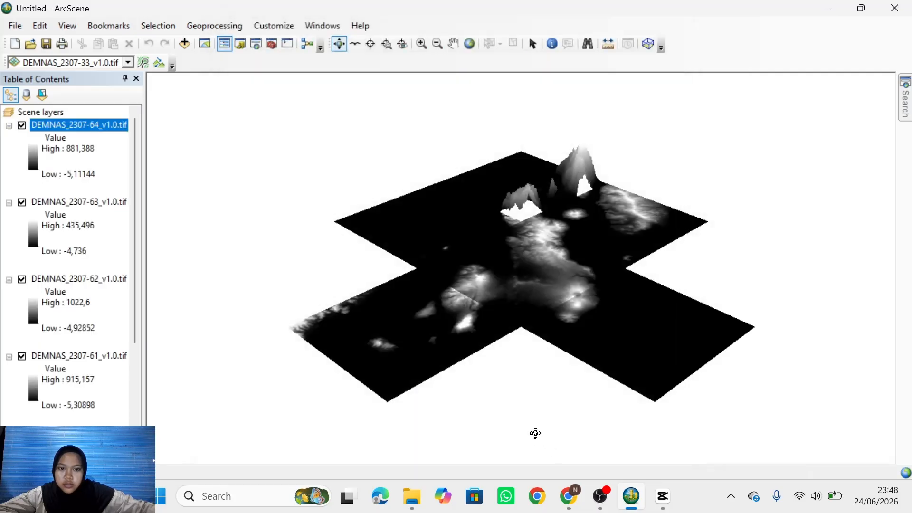
- Set the base heights of DEMNAS_2307-63_v1.0.tif to float on its own custom surface with a conversion factor of 0,00010
{"action": "right_click", "coordinate": [55, 205]}
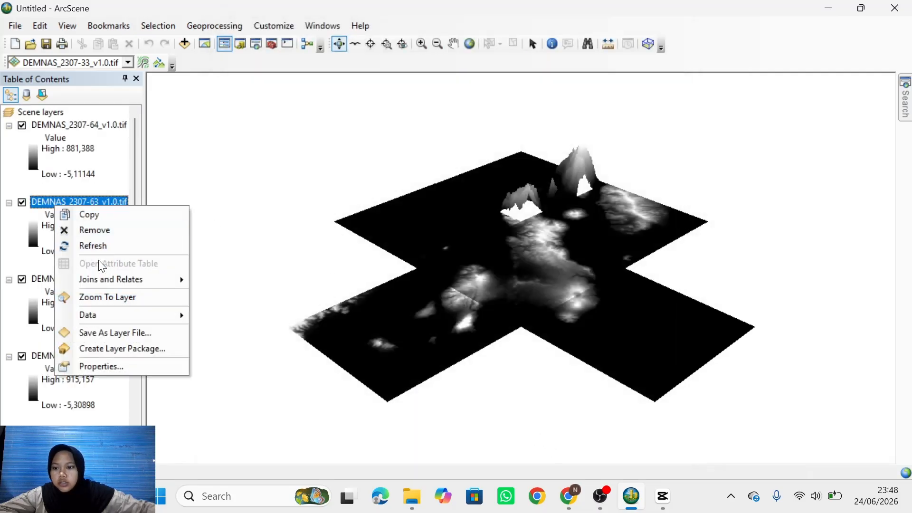
{"action": "left_click", "coordinate": [111, 370]}
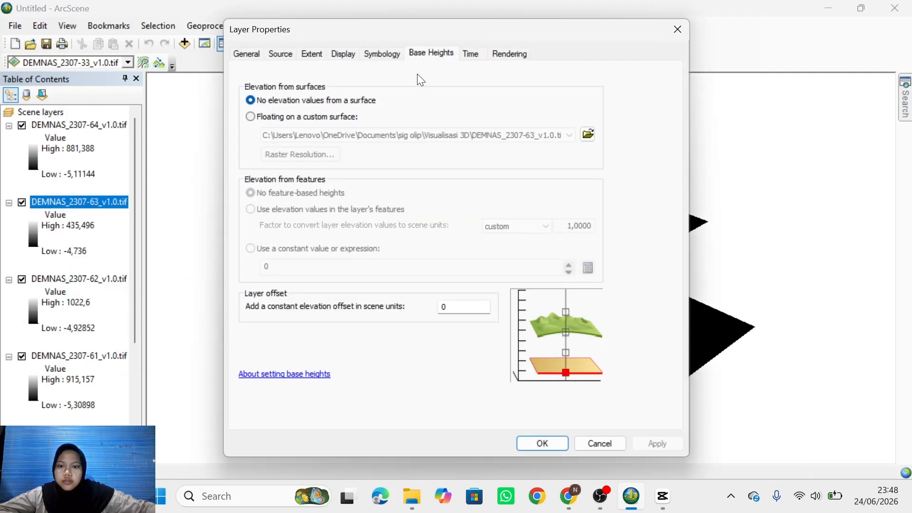
{"action": "left_click", "coordinate": [250, 117]}
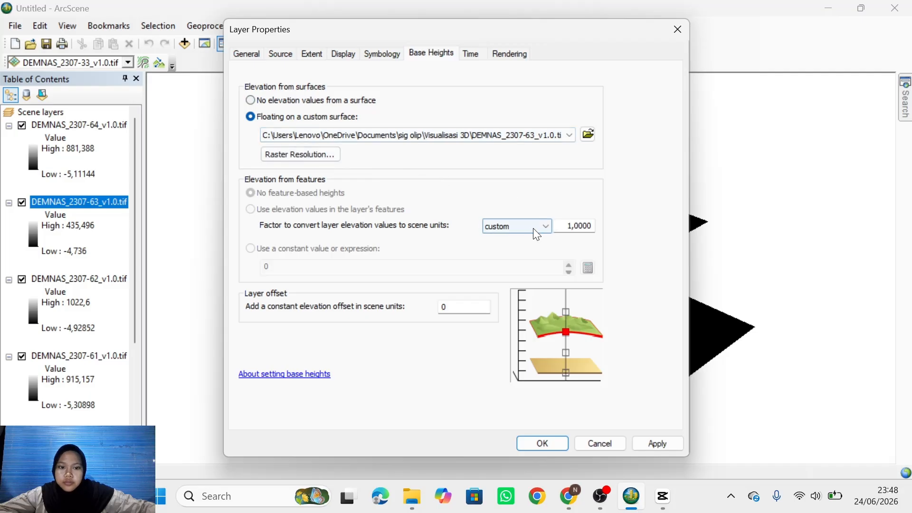
{"action": "left_click_drag", "start_coordinate": [566, 226], "coordinate": [600, 227]}
{"action": "type", "text": "0,"}
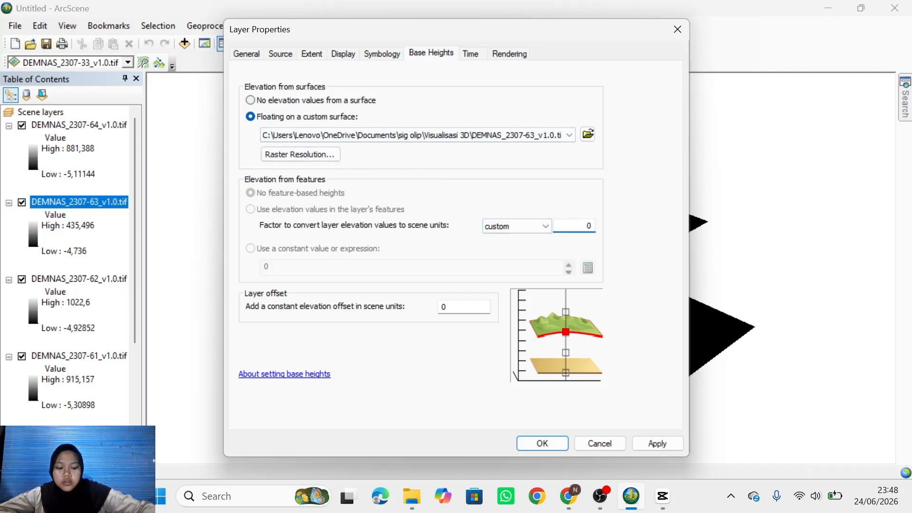
{"action": "type", "text": "000"}
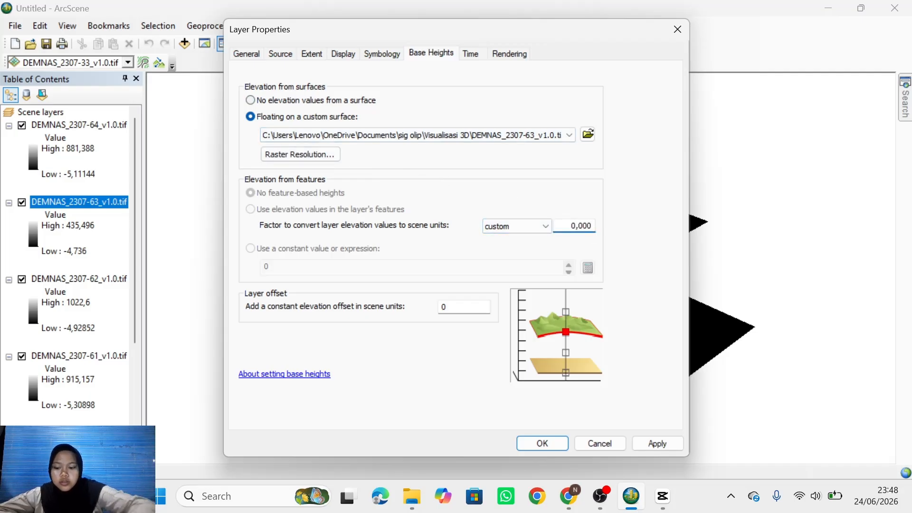
{"action": "type", "text": "10"}
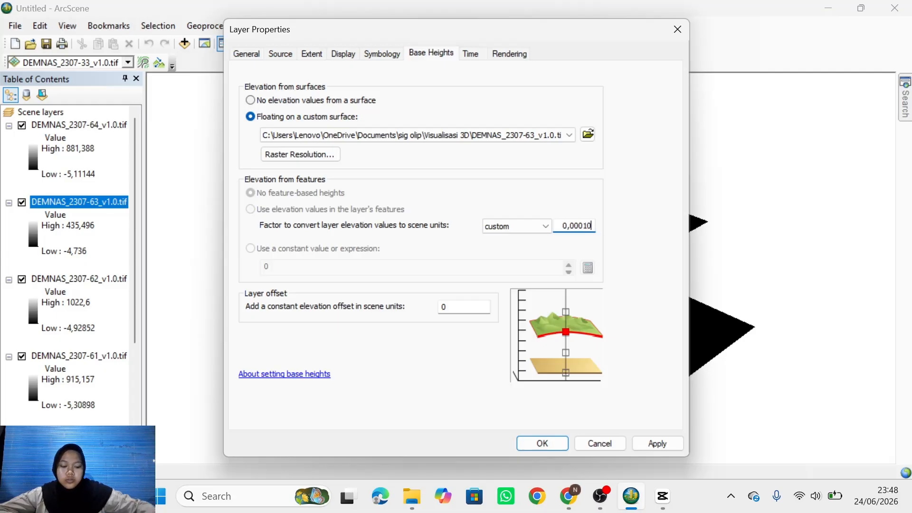
{"action": "left_click", "coordinate": [668, 444]}
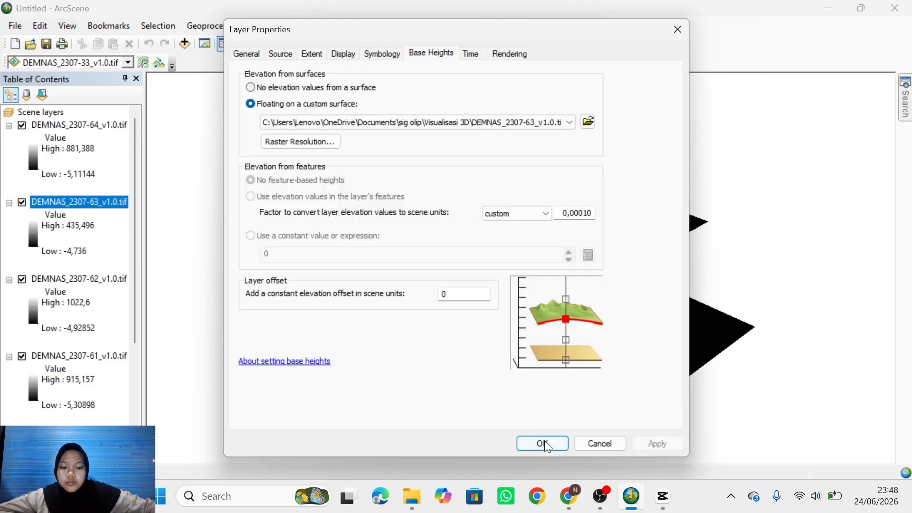
{"action": "left_click", "coordinate": [545, 443]}
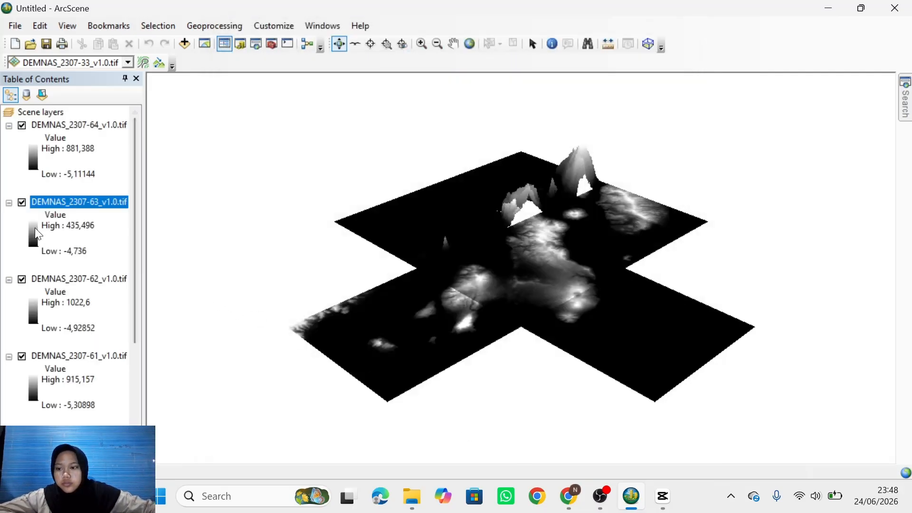
- Set the base heights of DEMNAS_2307-62_v1.0.tif to float on its own custom surface with a conversion factor of 0,00010
{"action": "right_click", "coordinate": [71, 281]}
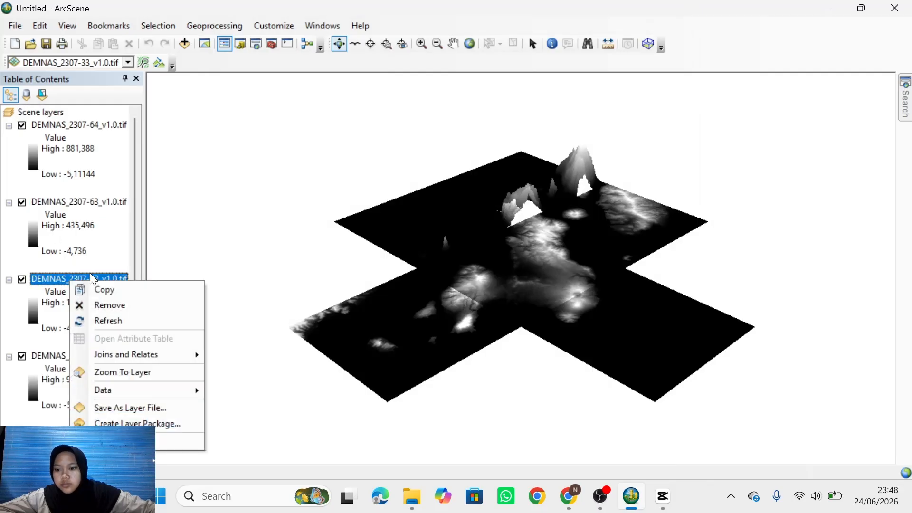
{"action": "left_click", "coordinate": [157, 443]}
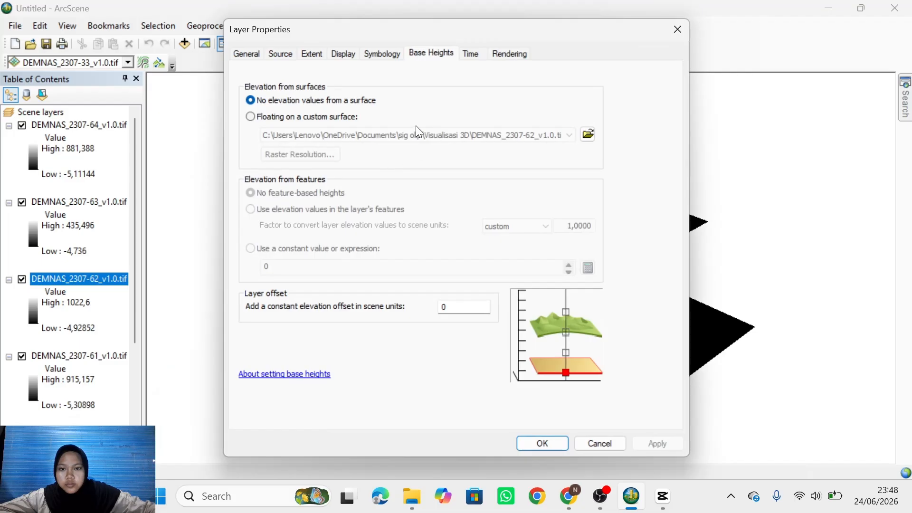
{"action": "left_click", "coordinate": [263, 117]}
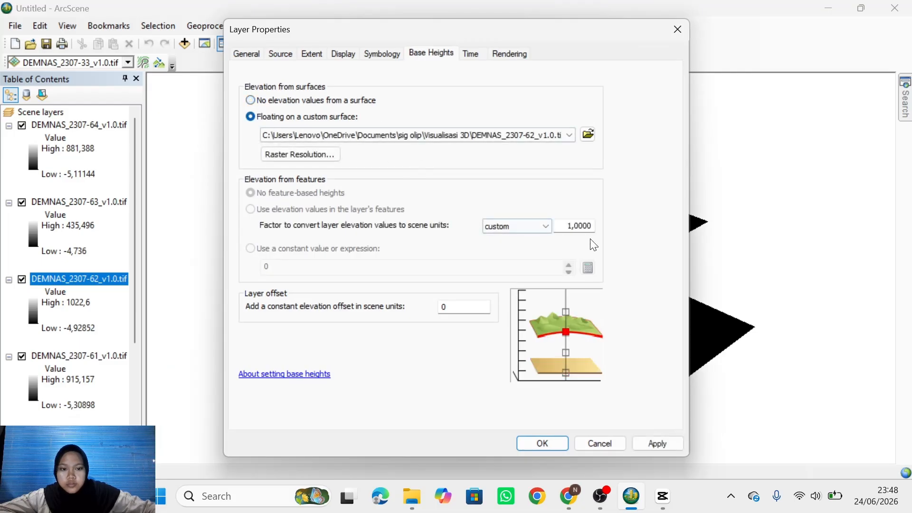
{"action": "left_click_drag", "start_coordinate": [569, 222], "coordinate": [588, 230]}
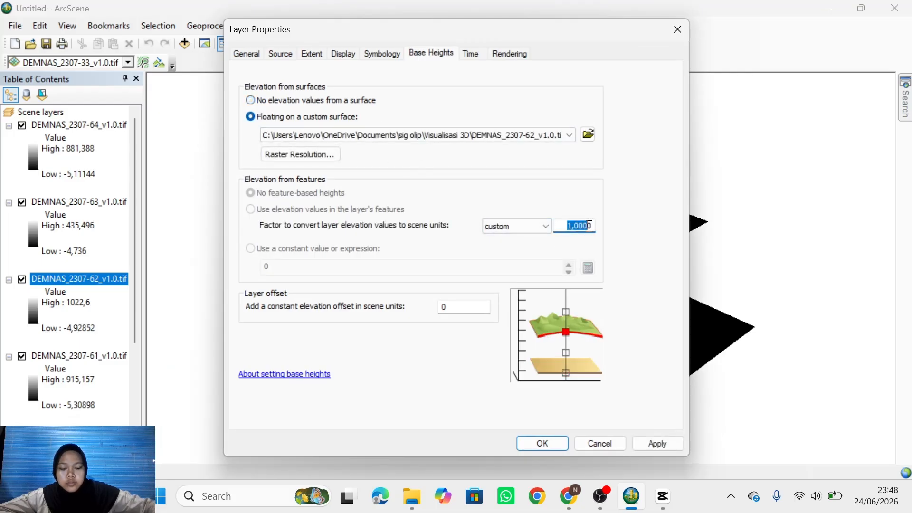
{"action": "type", "text": "0"}
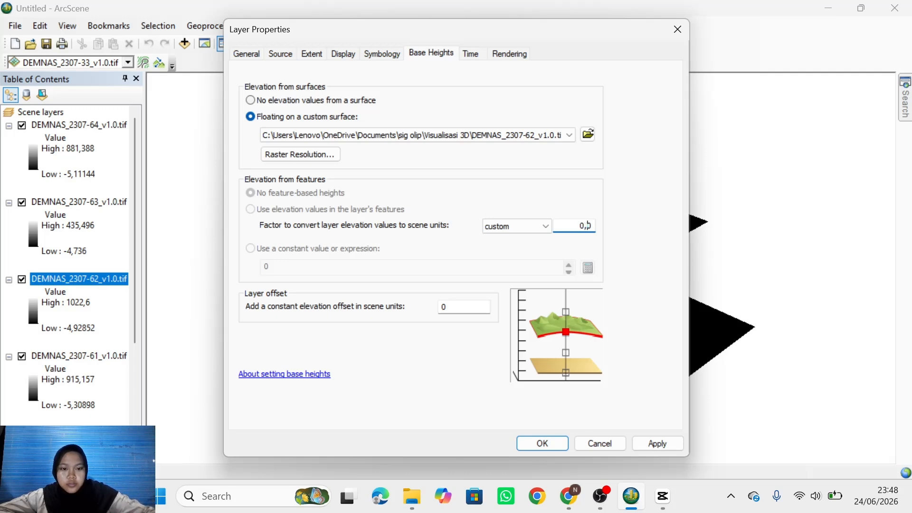
{"action": "type", "text": ",00010"}
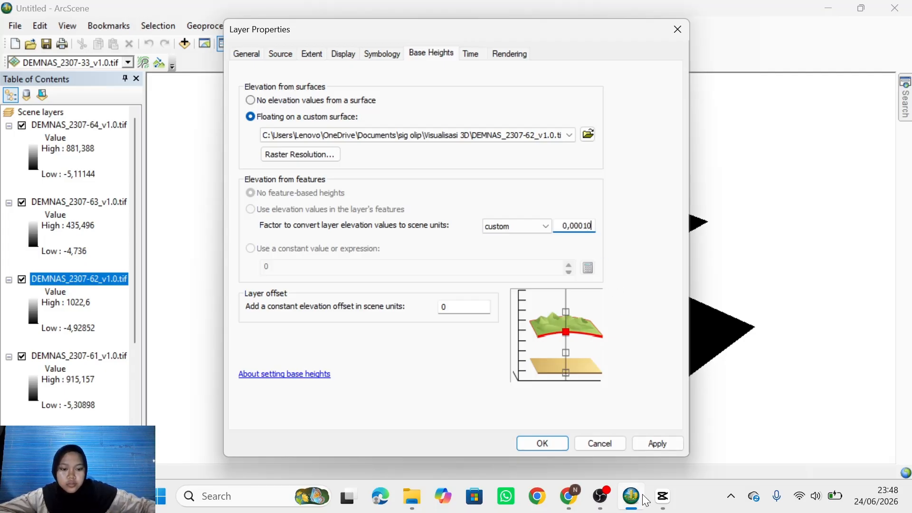
{"action": "left_click", "coordinate": [657, 443]}
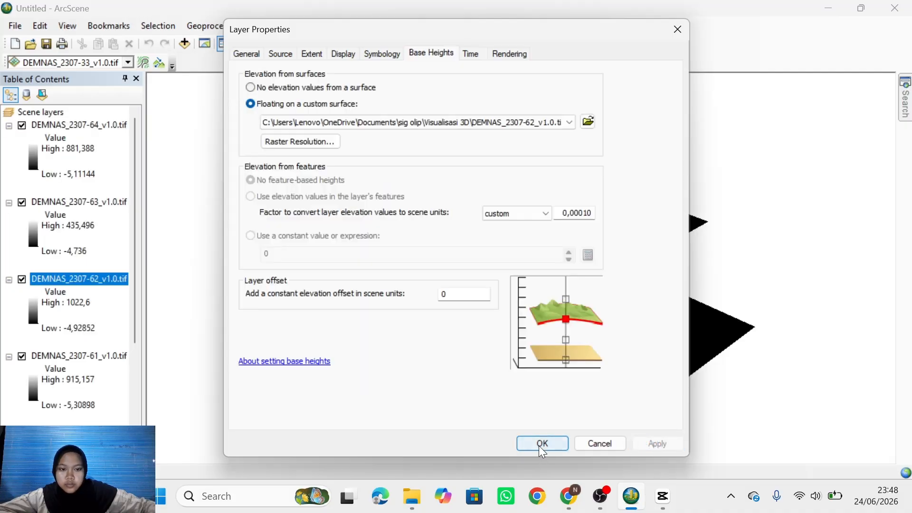
{"action": "left_click", "coordinate": [541, 444]}
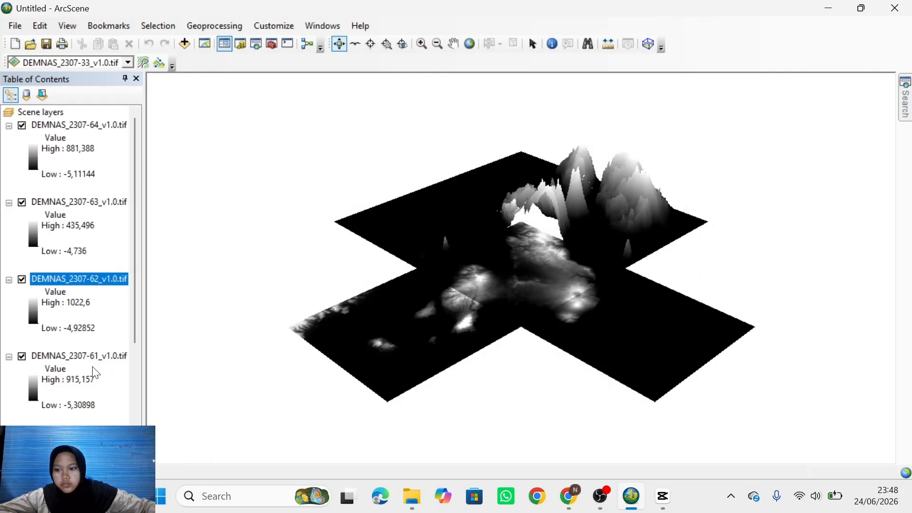
- Set the base heights of DEMNAS_2307-61_v1.0.tif to float on its own custom surface with a conversion factor of 0,00010
{"action": "right_click", "coordinate": [103, 364]}
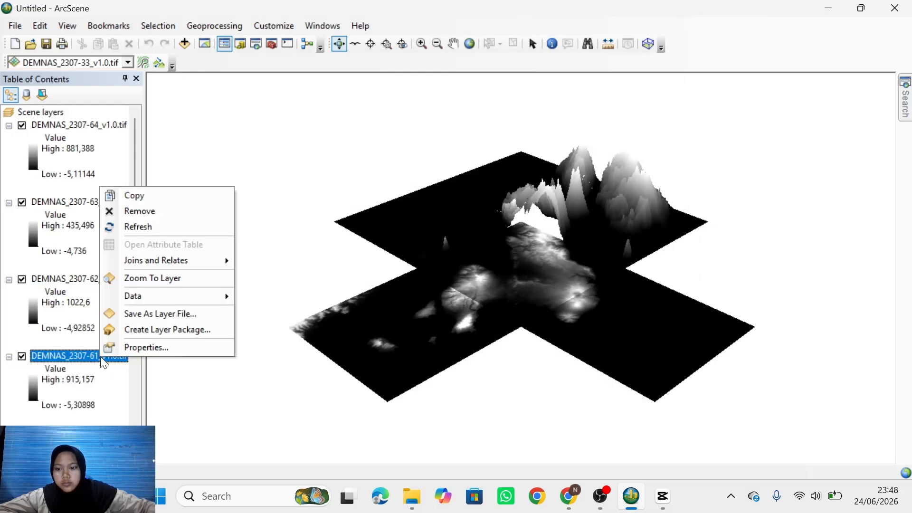
{"action": "left_click", "coordinate": [168, 347]}
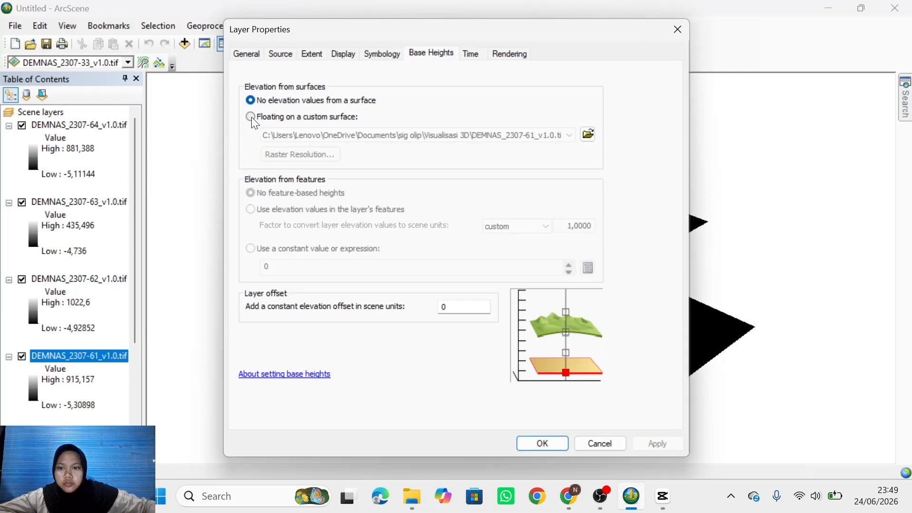
{"action": "left_click", "coordinate": [250, 117]}
{"action": "left_click_drag", "start_coordinate": [557, 226], "coordinate": [598, 227]}
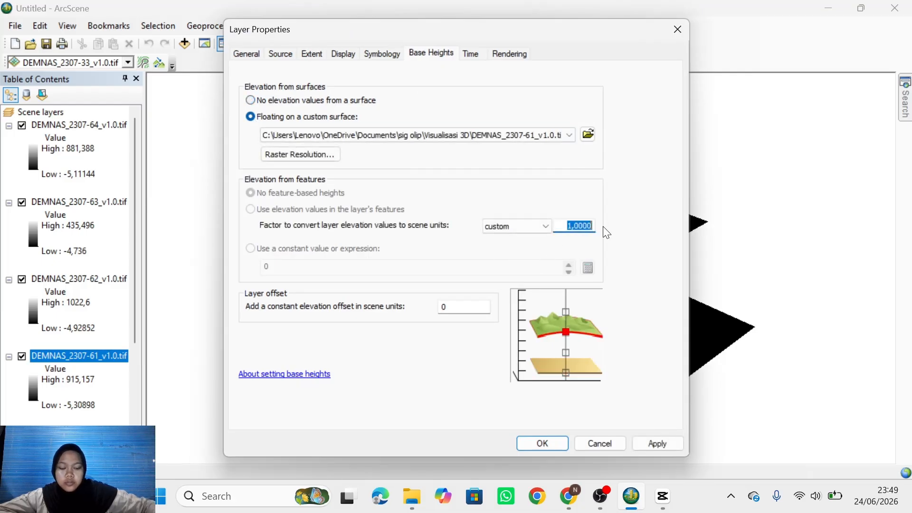
{"action": "type", "text": "0,00010"}
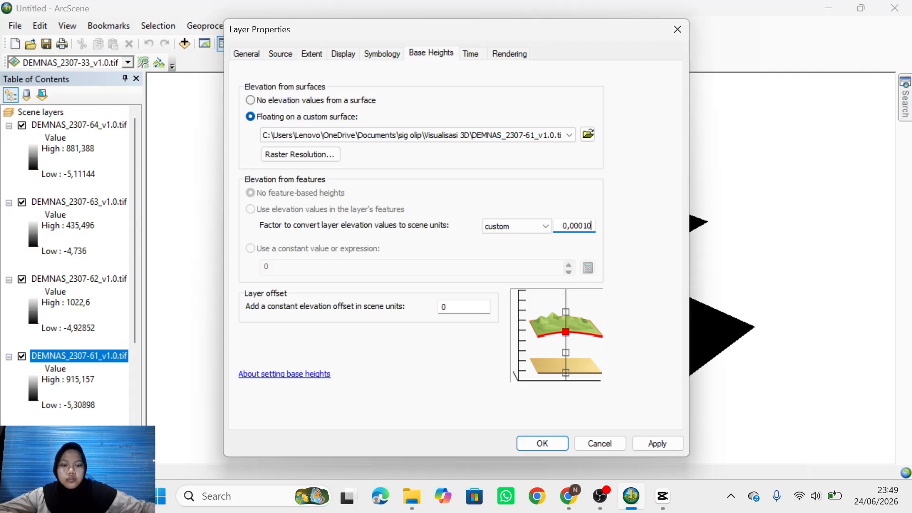
{"action": "left_click", "coordinate": [651, 444]}
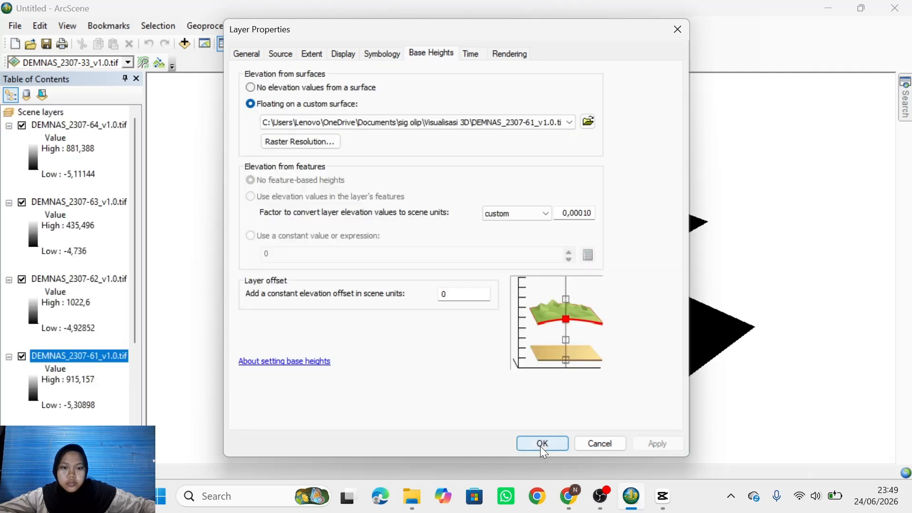
{"action": "left_click", "coordinate": [542, 444]}
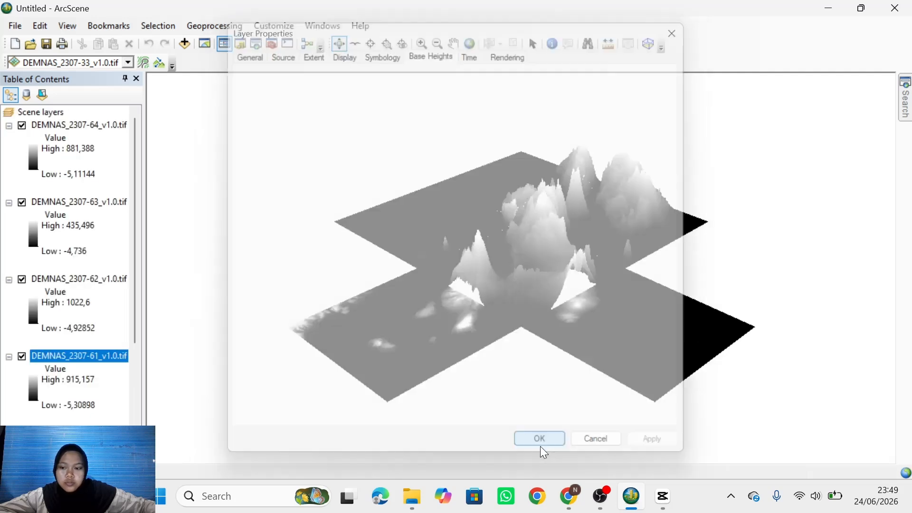
- Float the DEMNAS_2307-52_v1.0.tif layer on its own custom surface with an elevation conversion factor of 0,00010
{"action": "scroll", "coordinate": [56, 369], "scroll_direction": "down", "scroll_amount": 2}
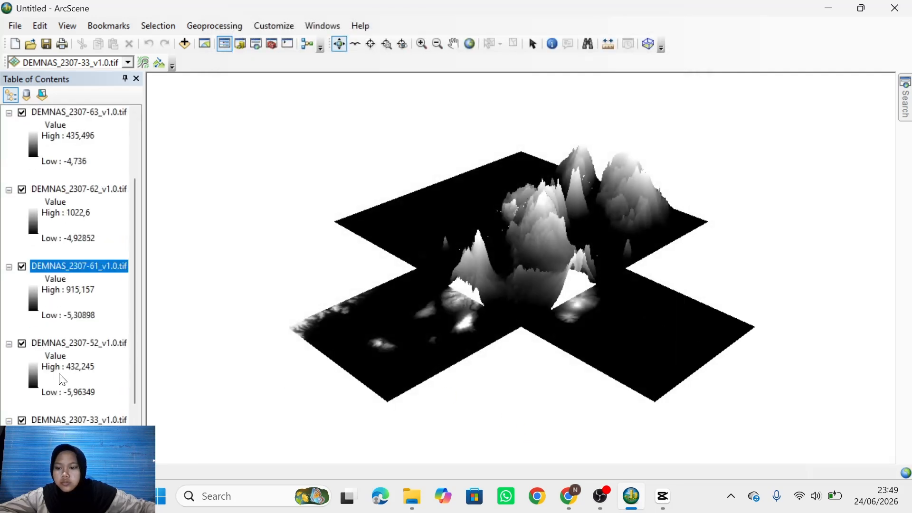
{"action": "right_click", "coordinate": [67, 349]}
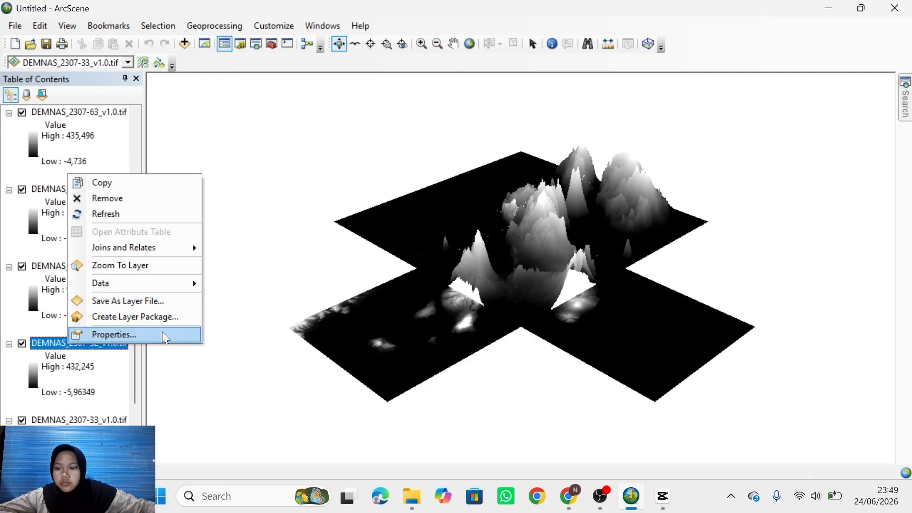
{"action": "left_click", "coordinate": [161, 332]}
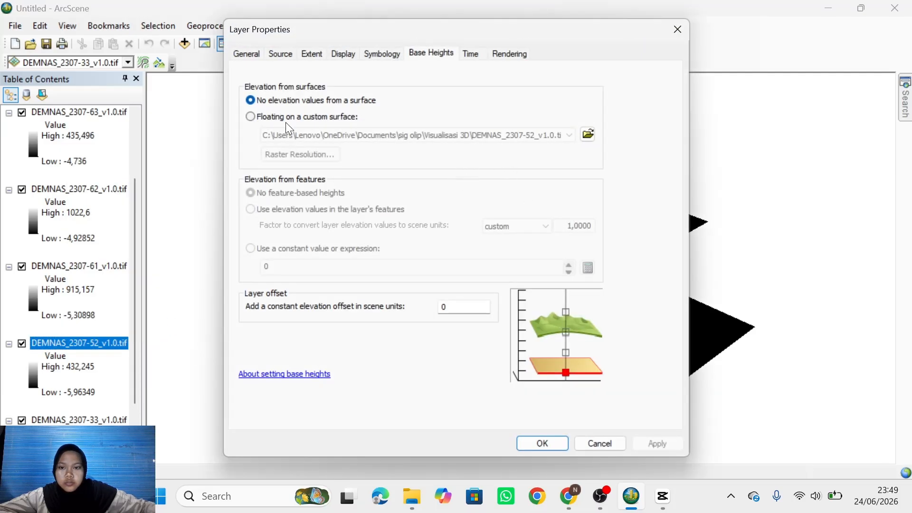
{"action": "left_click", "coordinate": [284, 115]}
{"action": "left_click_drag", "start_coordinate": [571, 225], "coordinate": [578, 227]}
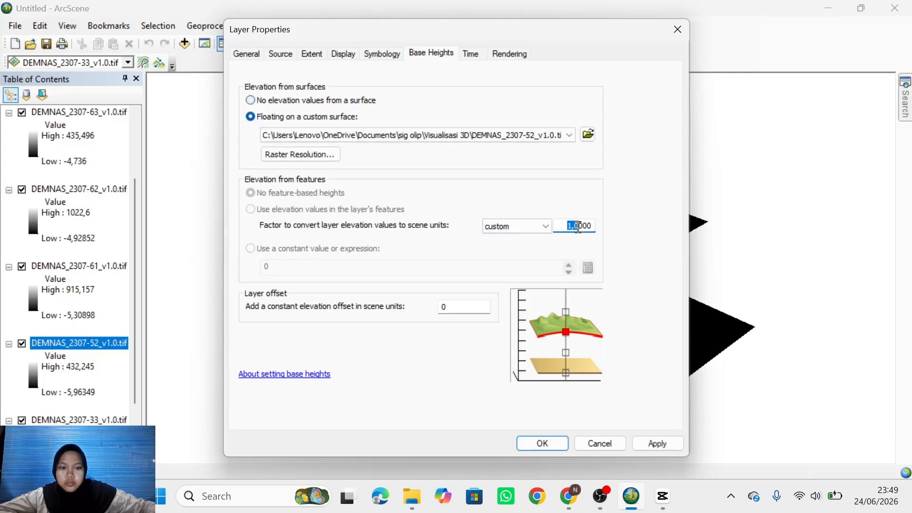
{"action": "type", "text": "0,0"}
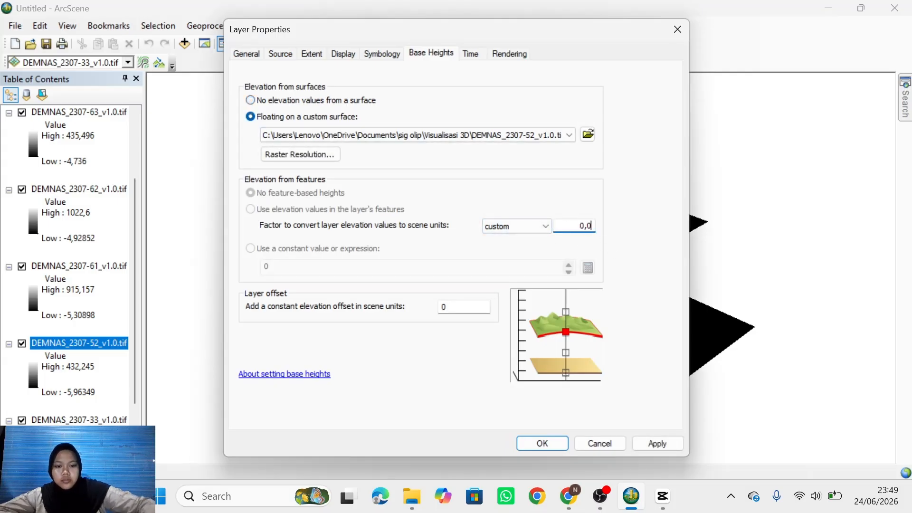
{"action": "type", "text": "0010"}
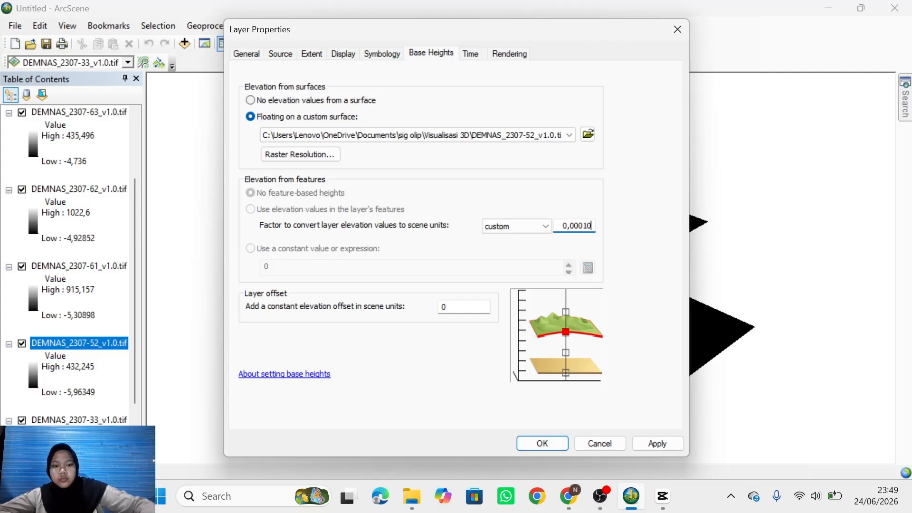
{"action": "left_click", "coordinate": [658, 447]}
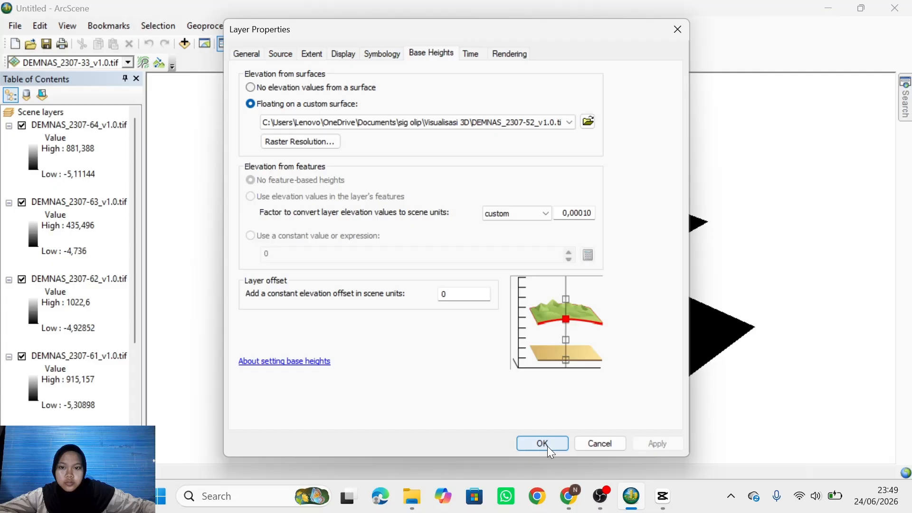
{"action": "left_click", "coordinate": [547, 445]}
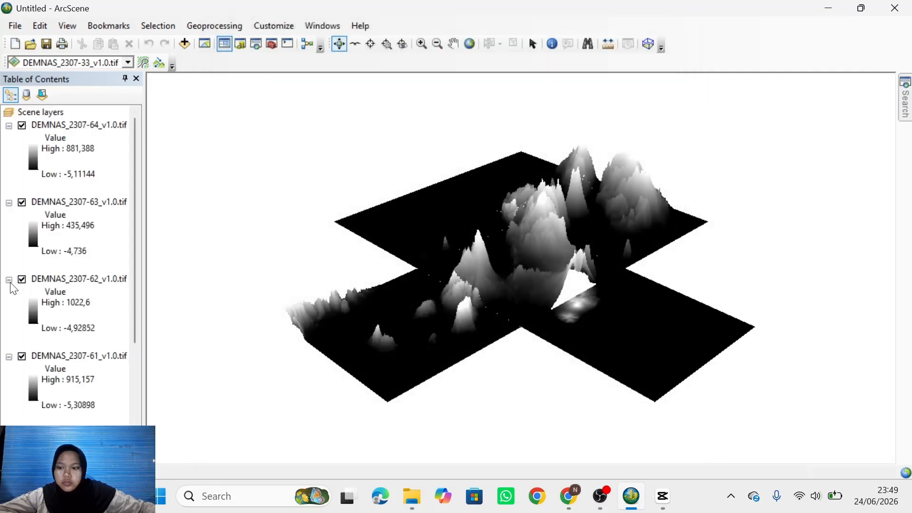
- Set the base heights of DEMNAS_2307-33_v1.0.tif to float on its own custom surface with a conversion factor of 0,00010
{"action": "scroll", "coordinate": [33, 280], "scroll_direction": "down", "scroll_amount": 4}
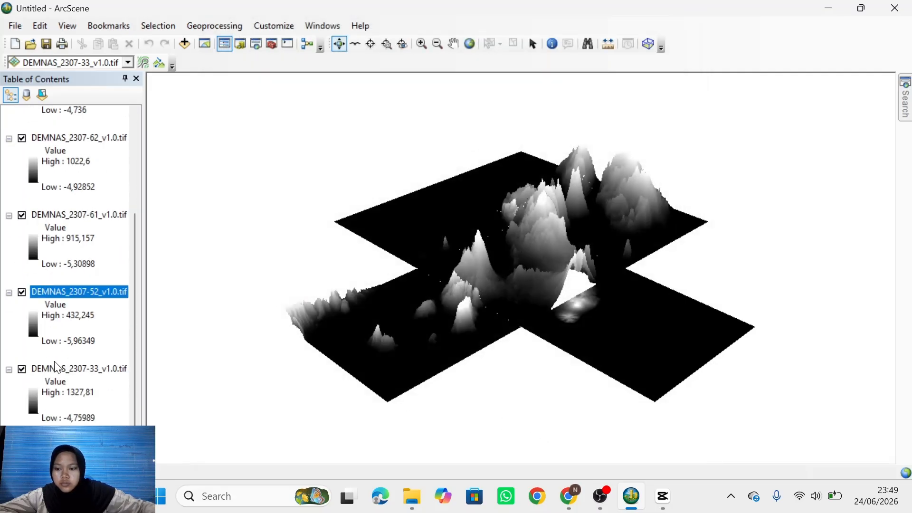
{"action": "left_click", "coordinate": [64, 369]}
{"action": "right_click", "coordinate": [65, 369]}
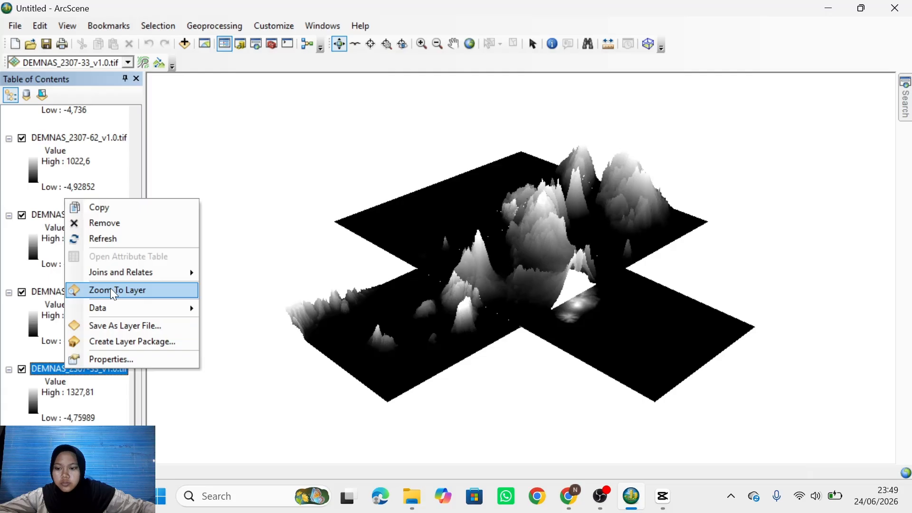
{"action": "left_click", "coordinate": [125, 358]}
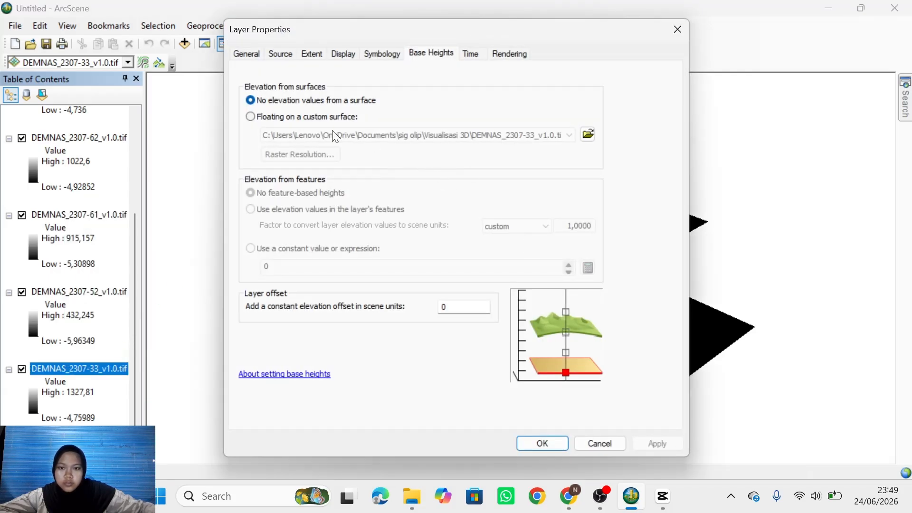
{"action": "left_click", "coordinate": [299, 116]}
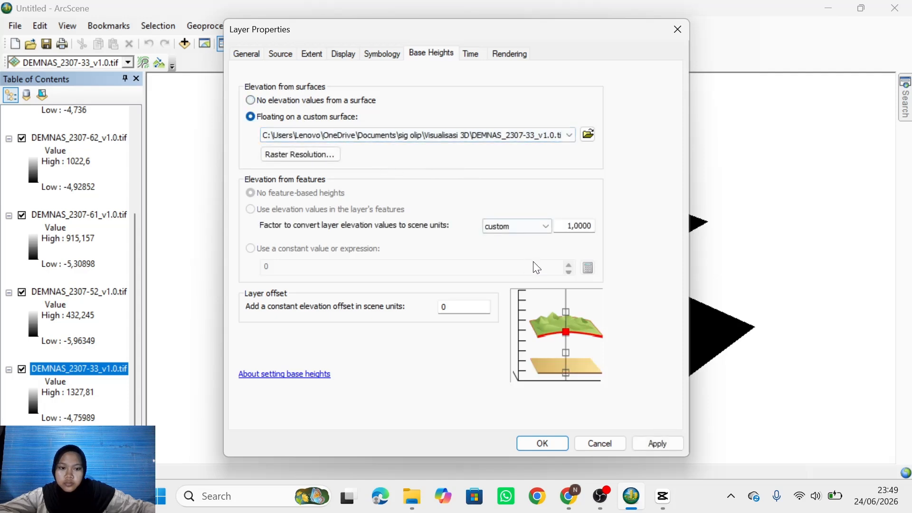
{"action": "left_click_drag", "start_coordinate": [562, 228], "coordinate": [598, 223]}
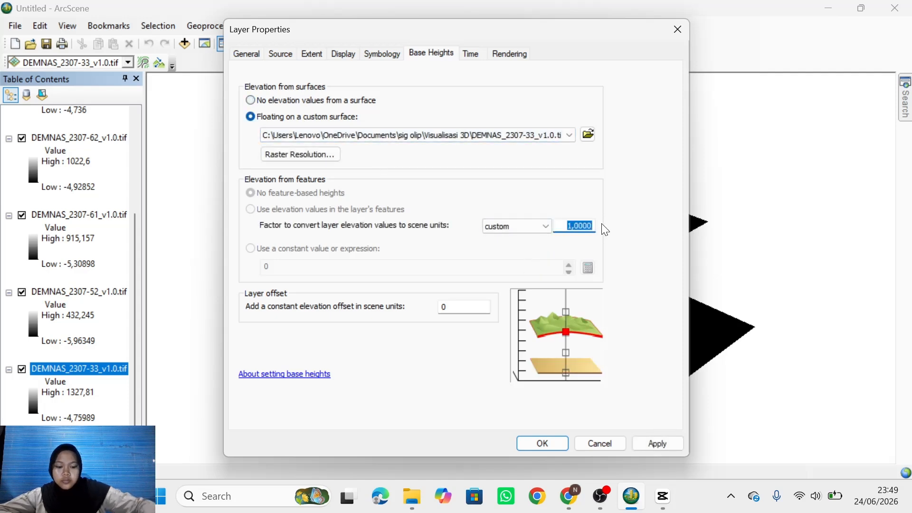
{"action": "type", "text": "0,"}
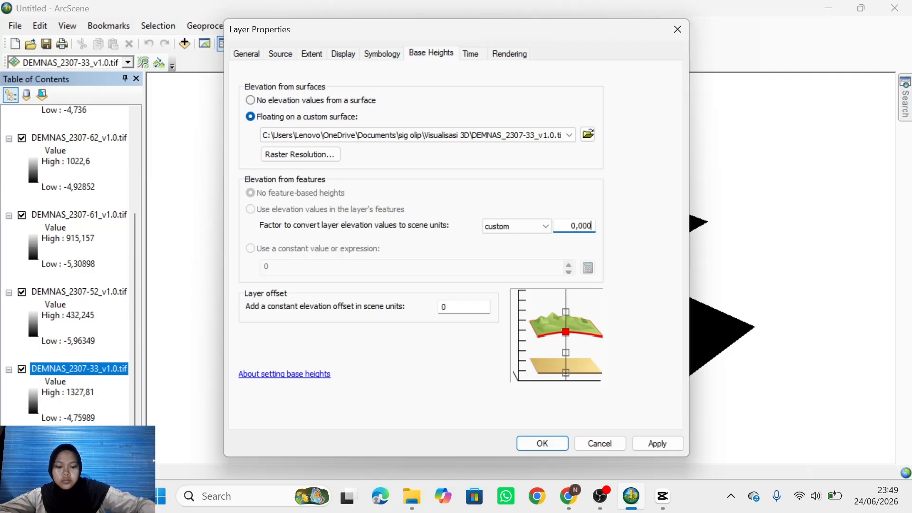
{"action": "type", "text": "00010"}
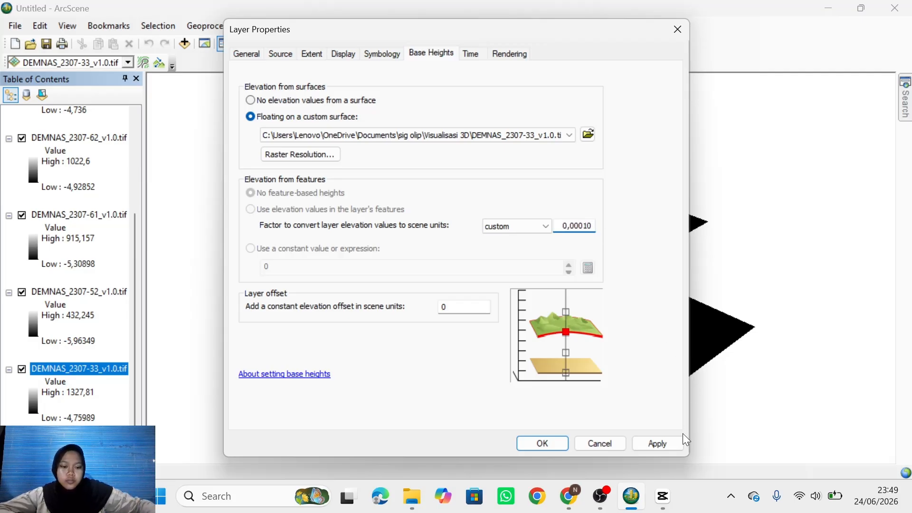
{"action": "left_click", "coordinate": [663, 443]}
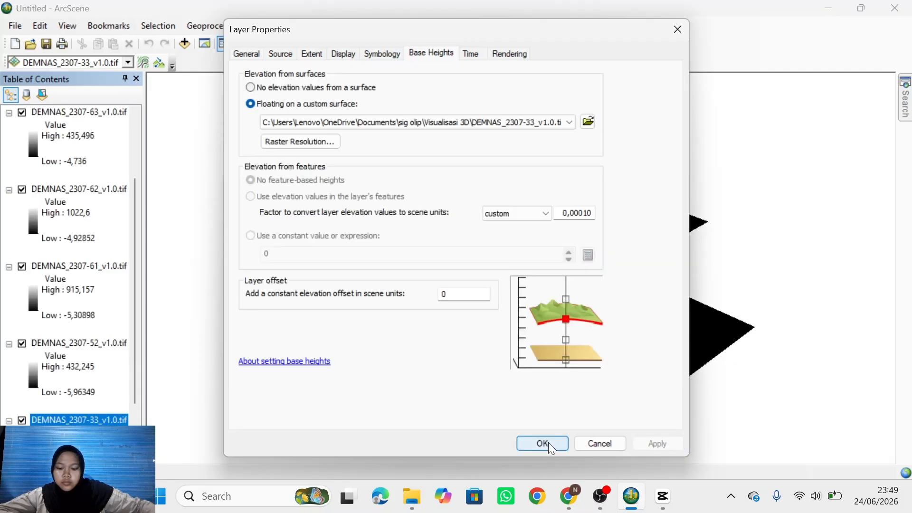
{"action": "left_click", "coordinate": [542, 443]}
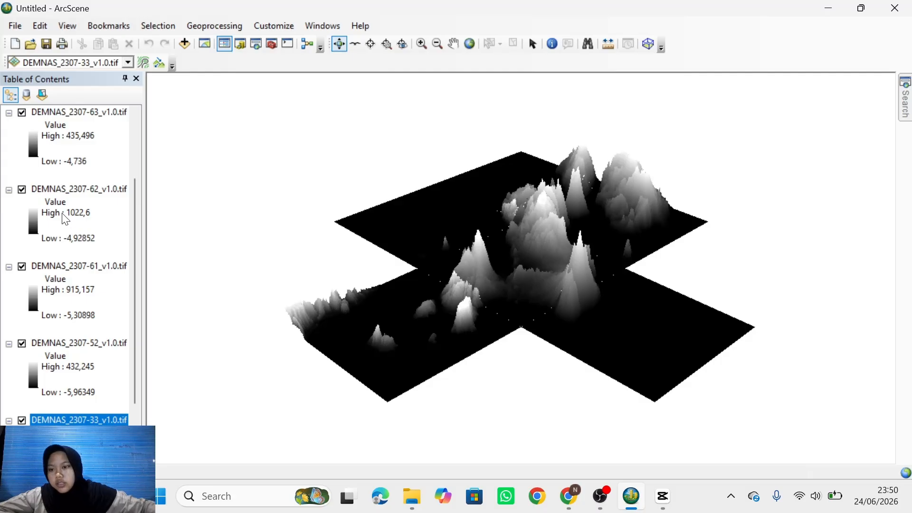
- Recolor DEMNAS_2307-63_v1.0.tif with the elevation color ramp running from pale cyan through green, yellow, red and brown to white
{"action": "left_click", "coordinate": [35, 152]}
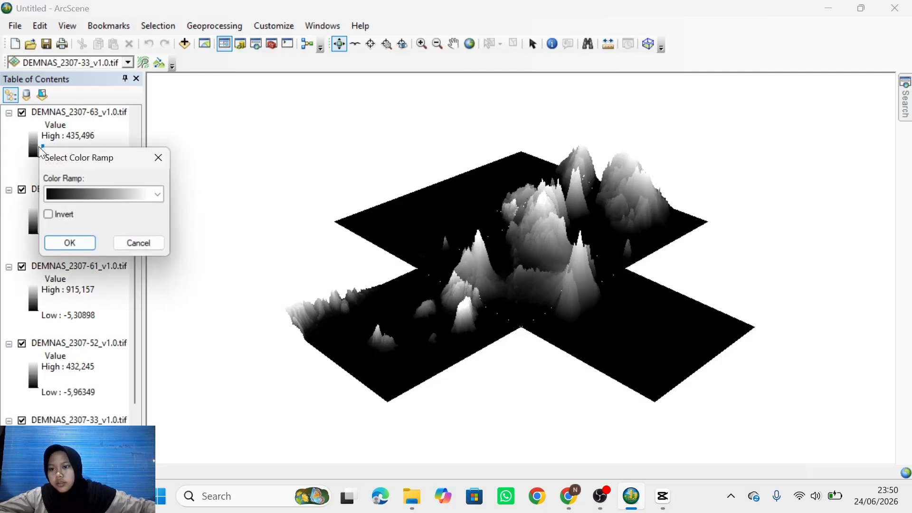
{"action": "left_click", "coordinate": [158, 196]}
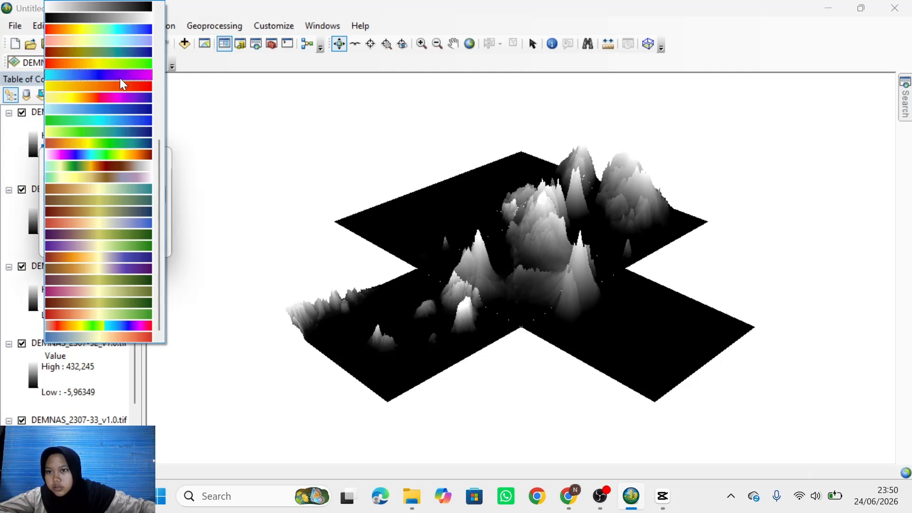
{"action": "scroll", "coordinate": [124, 71], "scroll_direction": "up", "scroll_amount": 7}
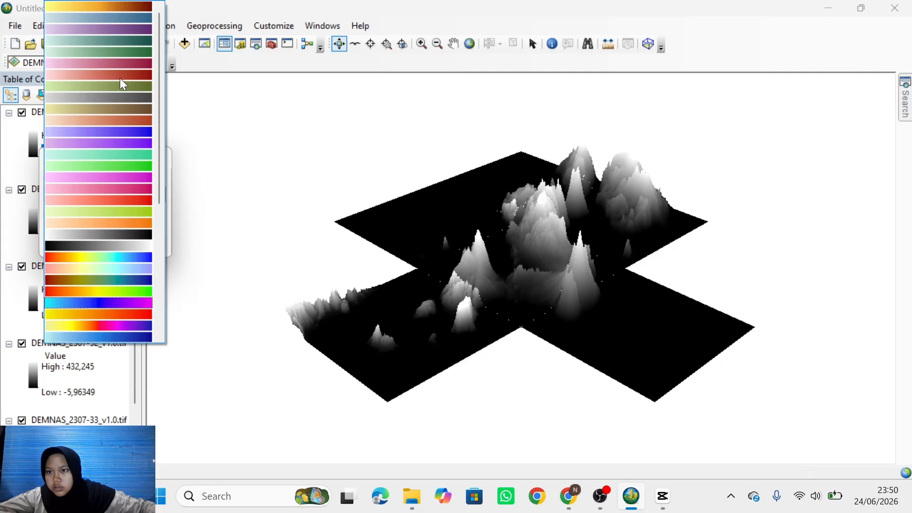
{"action": "scroll", "coordinate": [123, 84], "scroll_direction": "down", "scroll_amount": 5}
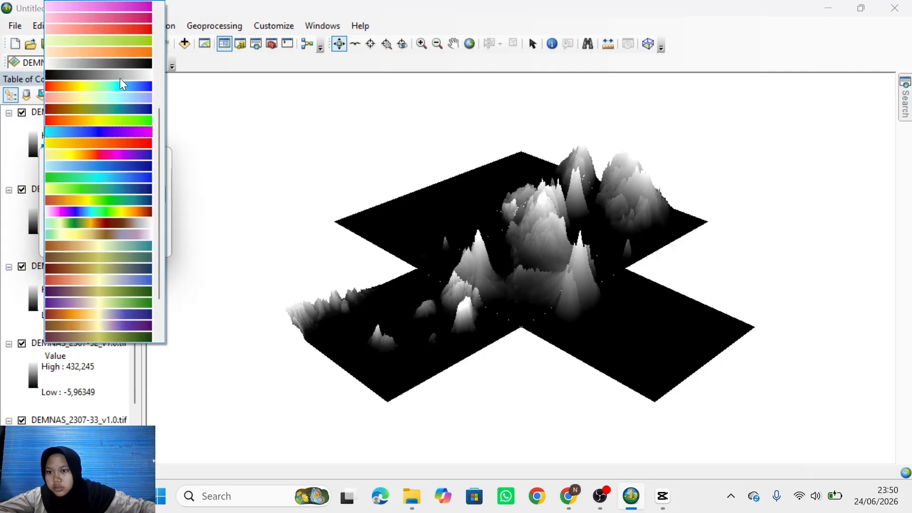
{"action": "scroll", "coordinate": [119, 83], "scroll_direction": "down", "scroll_amount": 2}
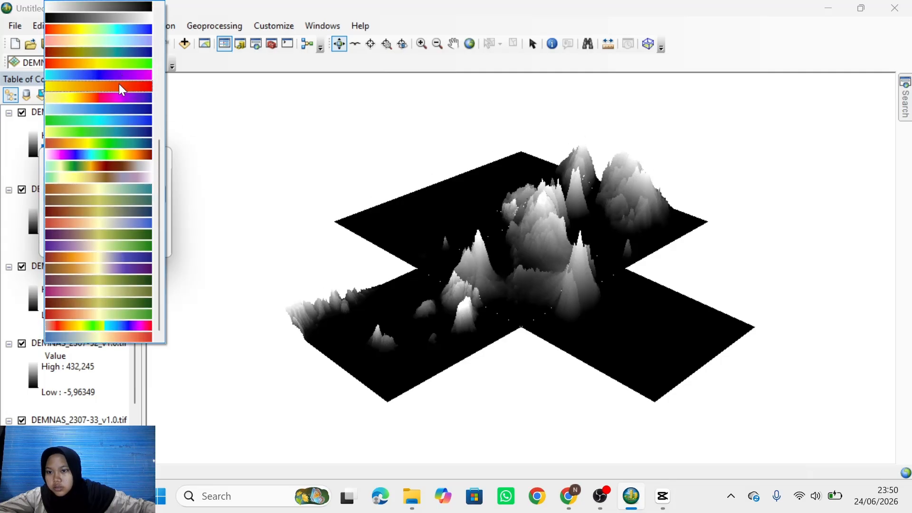
{"action": "left_click", "coordinate": [110, 166]}
{"action": "left_click", "coordinate": [83, 244]}
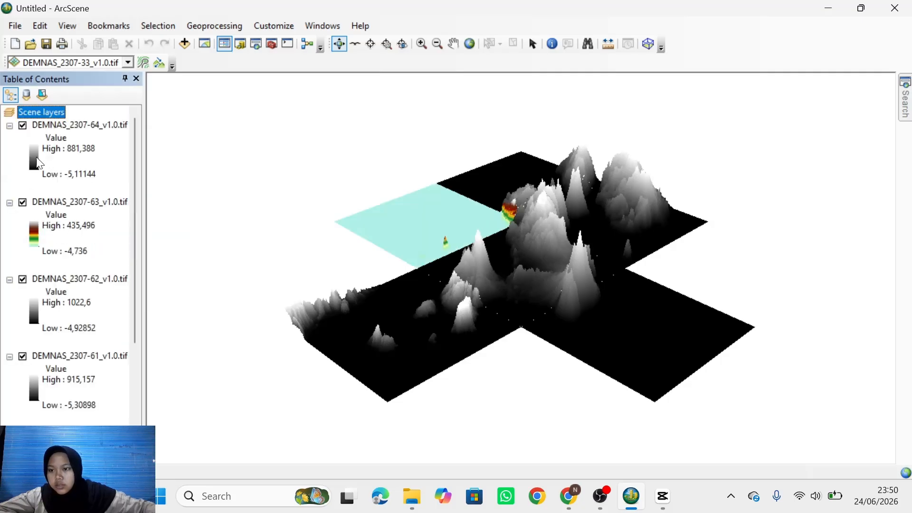
- Apply the same cyan-green-yellow-red-brown-white elevation color ramp to the DEMNAS_2307-64_v1.0.tif layer
{"action": "left_click", "coordinate": [35, 166]}
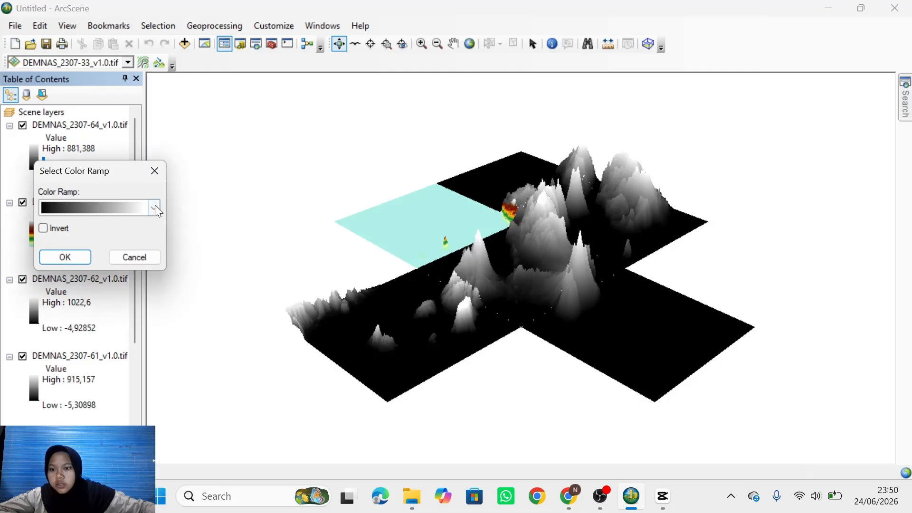
{"action": "left_click", "coordinate": [155, 208]}
{"action": "left_click", "coordinate": [121, 171]}
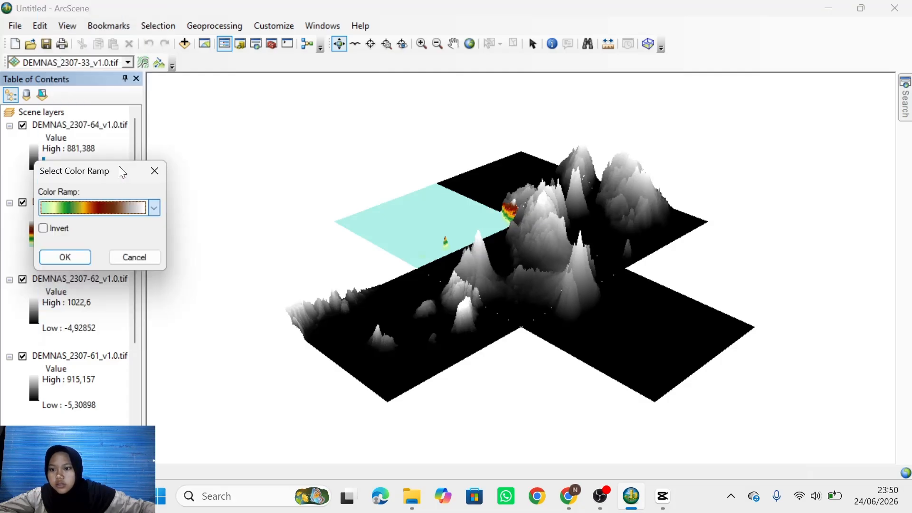
{"action": "left_click", "coordinate": [68, 255]}
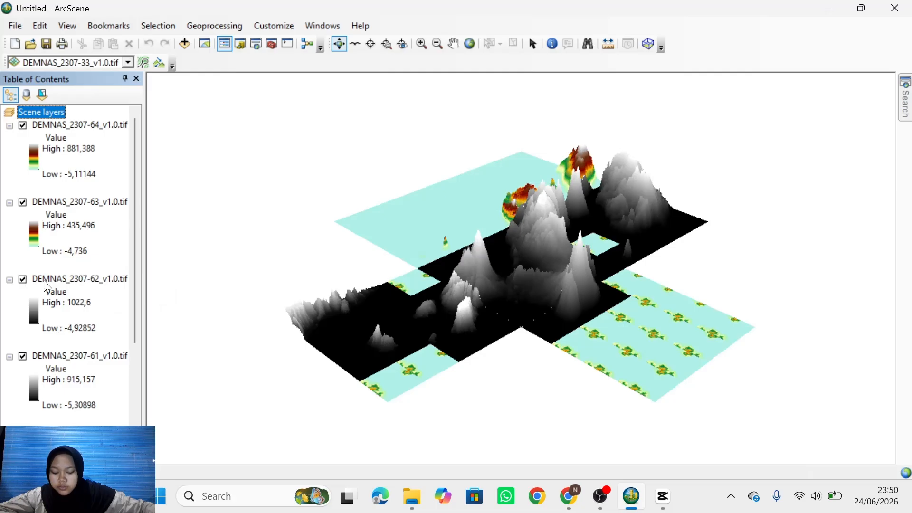
- Change the DEMNAS_2307-62_v1.0.tif color ramp to the same cyan-green-yellow-red-brown-white elevation ramp
{"action": "left_click", "coordinate": [29, 300]}
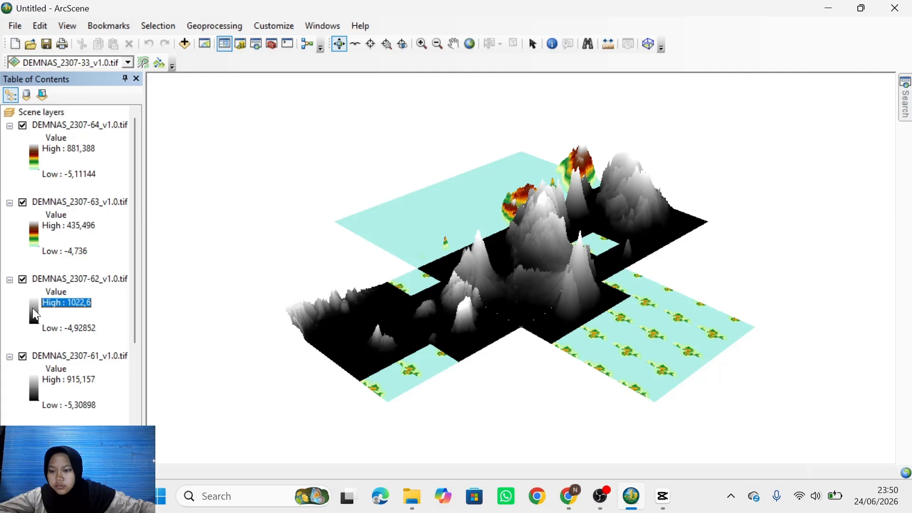
{"action": "left_click", "coordinate": [32, 308]}
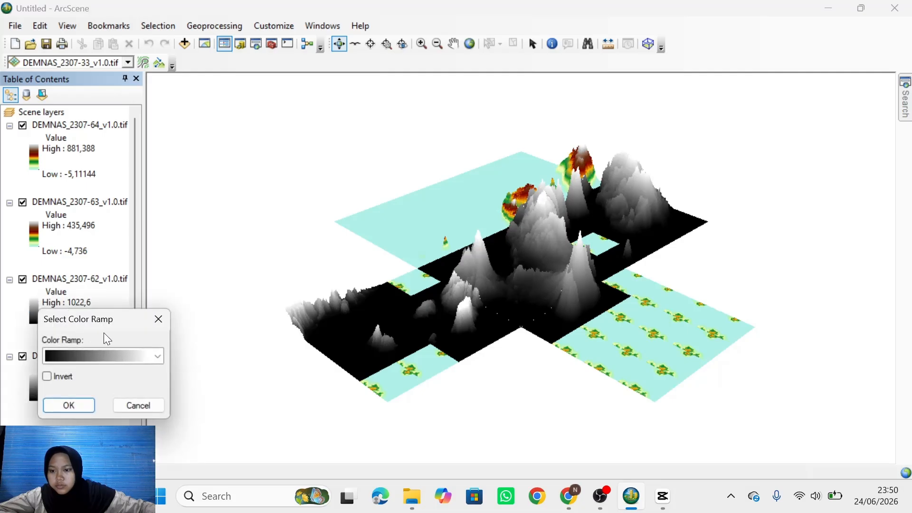
{"action": "left_click", "coordinate": [157, 357]}
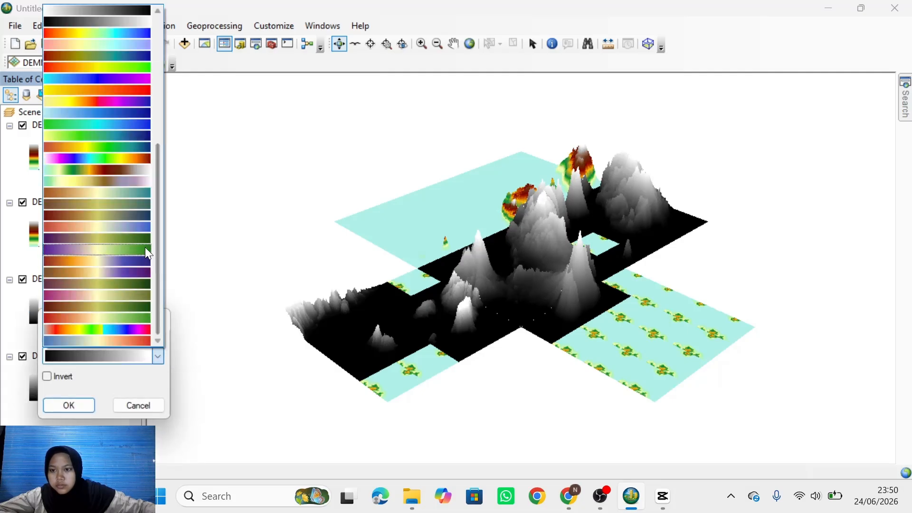
{"action": "left_click", "coordinate": [134, 168]}
{"action": "left_click", "coordinate": [74, 405]}
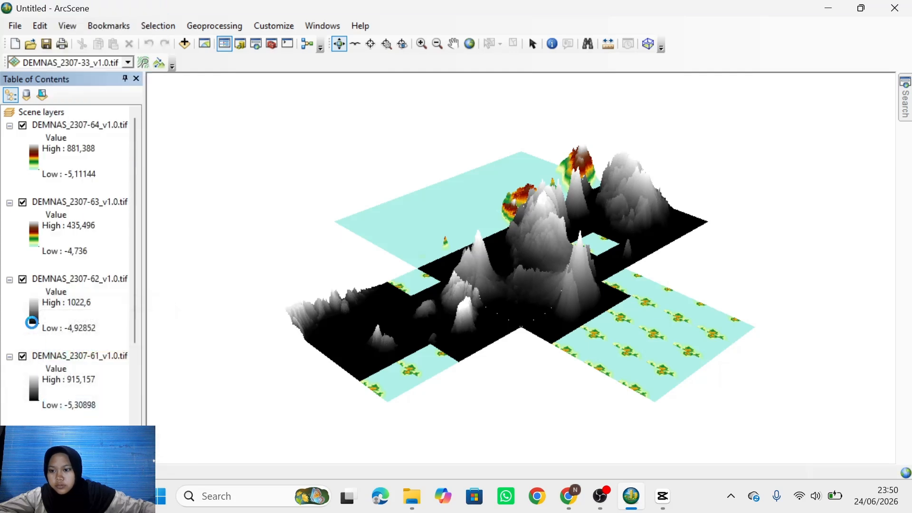
- Give DEMNAS_2307-61_v1.0.tif the same cyan-green-yellow-red-brown-white elevation color ramp as the other recolored layers
{"action": "double_click", "coordinate": [31, 390]}
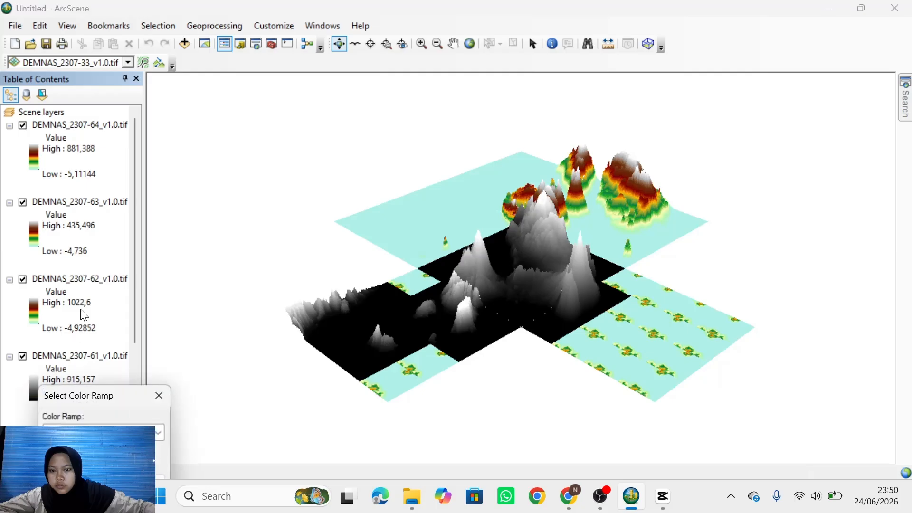
{"action": "left_click", "coordinate": [158, 429]}
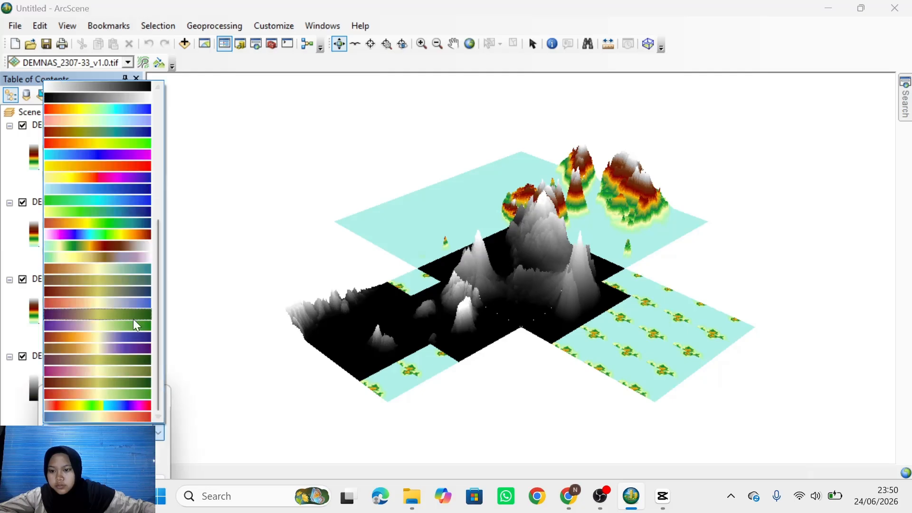
{"action": "left_click", "coordinate": [118, 247]}
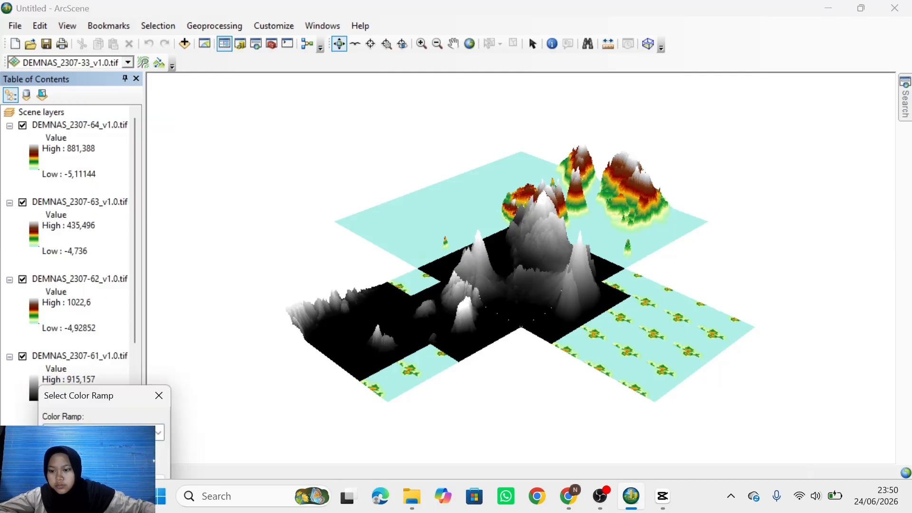
{"action": "left_click", "coordinate": [104, 480]}
- Apply the cyan-green-yellow-red-brown-white elevation color ramp to the DEMNAS_2307-52_v1.0.tif layer
{"action": "scroll", "coordinate": [71, 244], "scroll_direction": "down", "scroll_amount": 4}
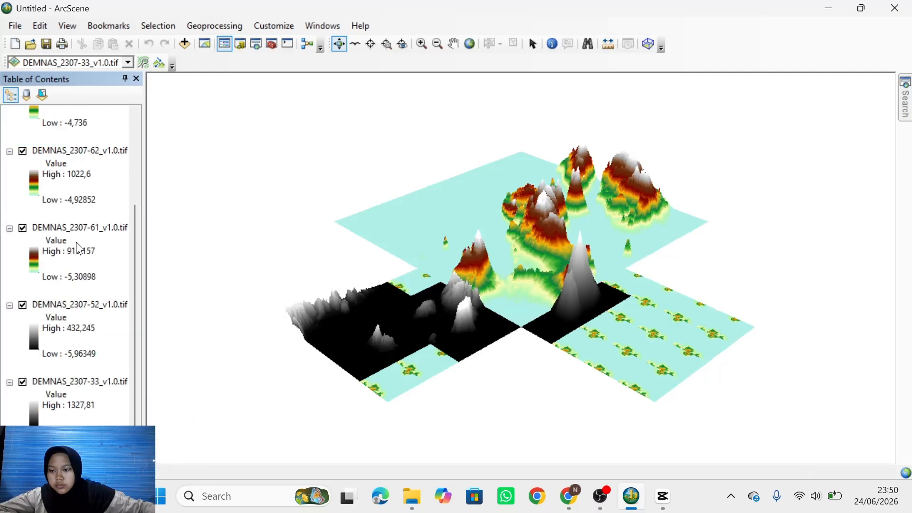
{"action": "double_click", "coordinate": [32, 321]}
{"action": "left_click", "coordinate": [171, 349]}
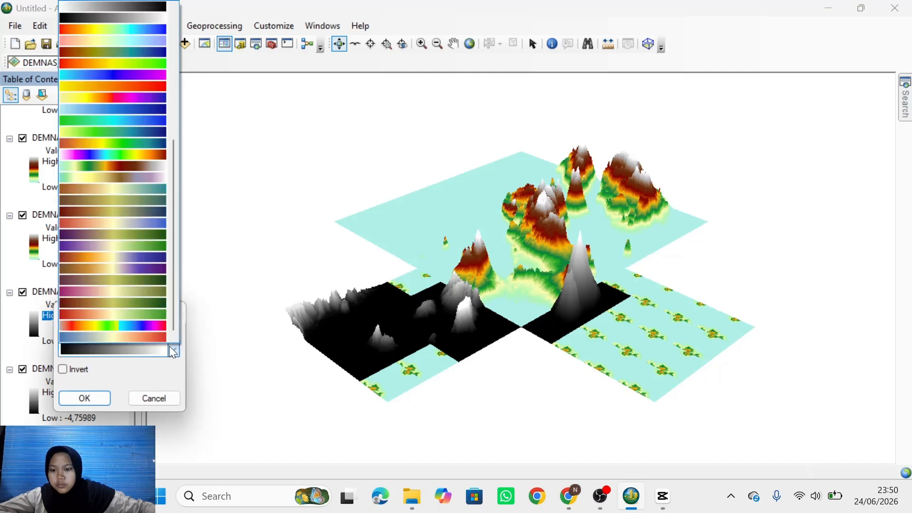
{"action": "left_click", "coordinate": [133, 169]}
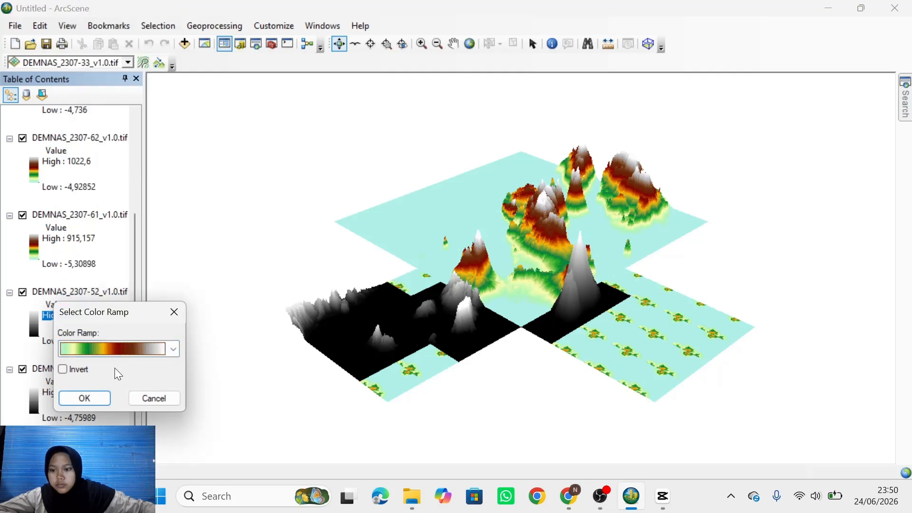
{"action": "left_click", "coordinate": [99, 398]}
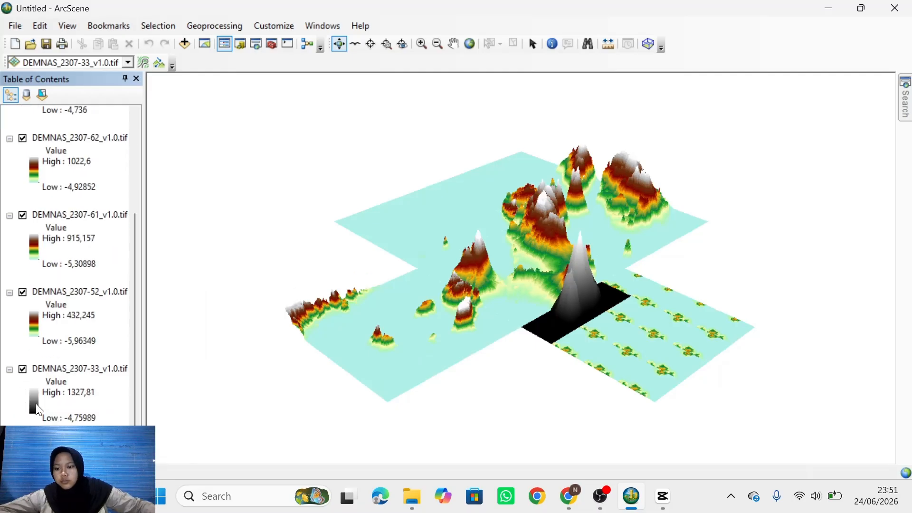
- Recolor the DEMNAS_2307-33_v1.0.tif layer with the same cyan-green-yellow-red-brown-white elevation color ramp
{"action": "left_click", "coordinate": [38, 408]}
{"action": "left_click", "coordinate": [156, 446]}
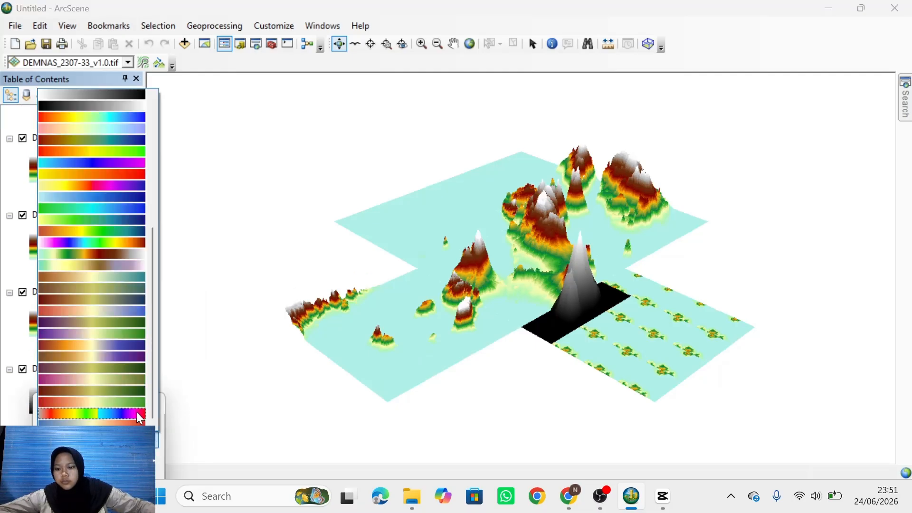
{"action": "left_click", "coordinate": [104, 256]}
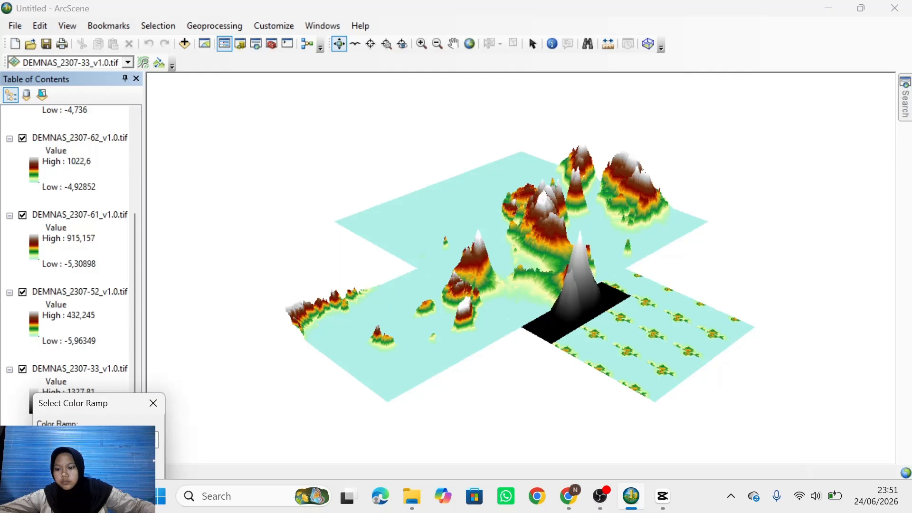
{"action": "left_click_drag", "start_coordinate": [107, 397], "coordinate": [116, 361]}
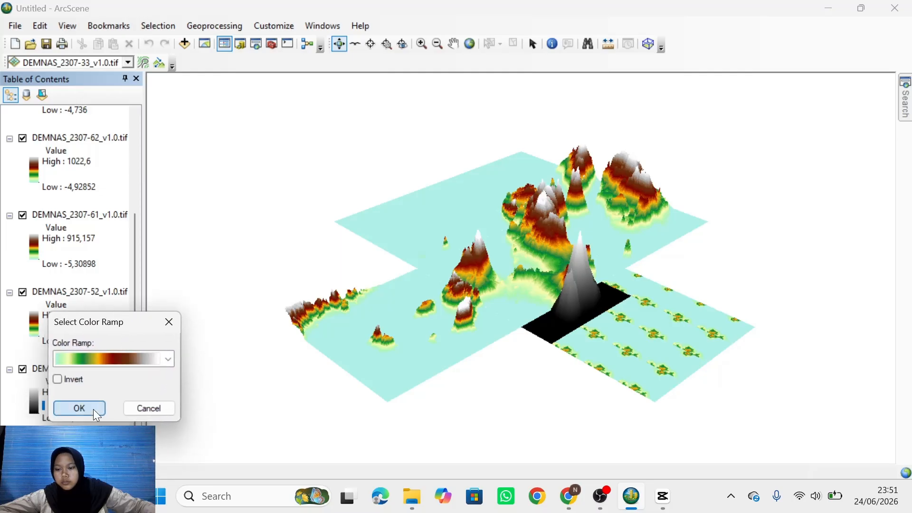
{"action": "left_click", "coordinate": [90, 408]}
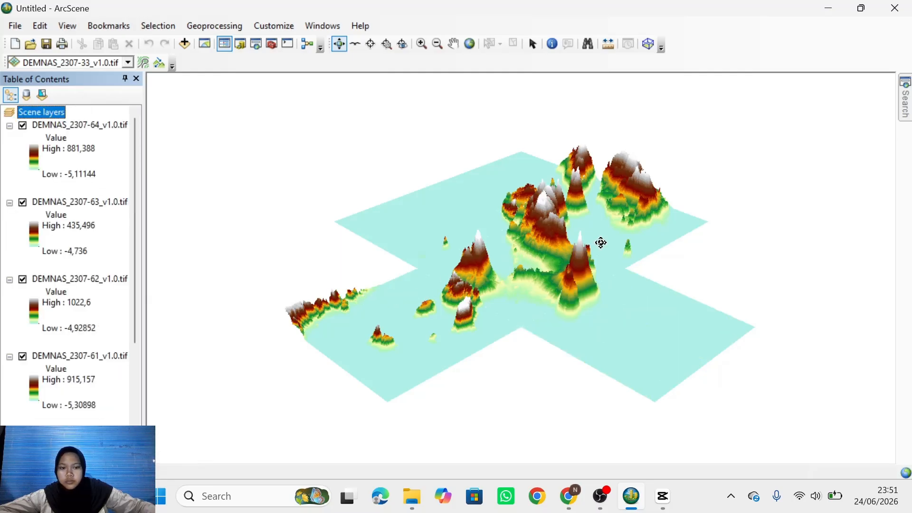
- Inspect the recolored 3D terrain from above and at an oblique angle, and activate the Fly tool
{"action": "left_click_drag", "start_coordinate": [688, 248], "coordinate": [497, 367]}
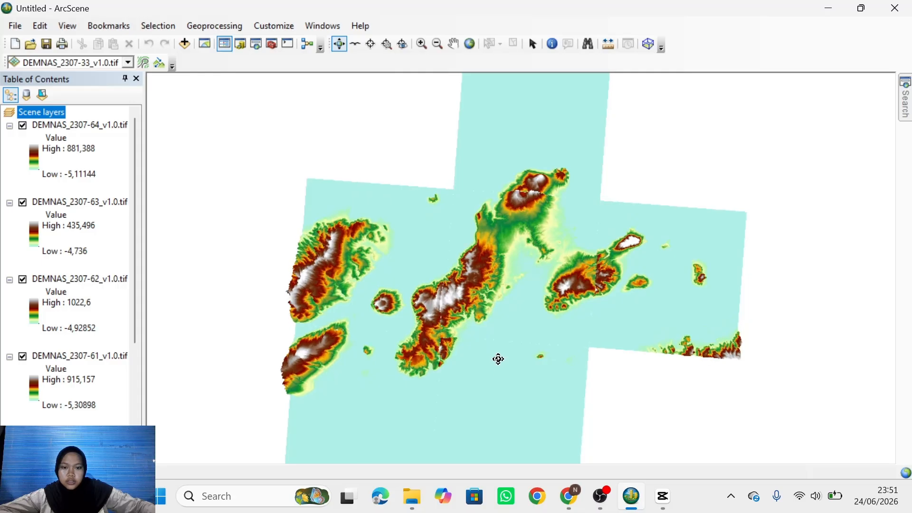
{"action": "left_click_drag", "start_coordinate": [486, 332], "coordinate": [499, 288]}
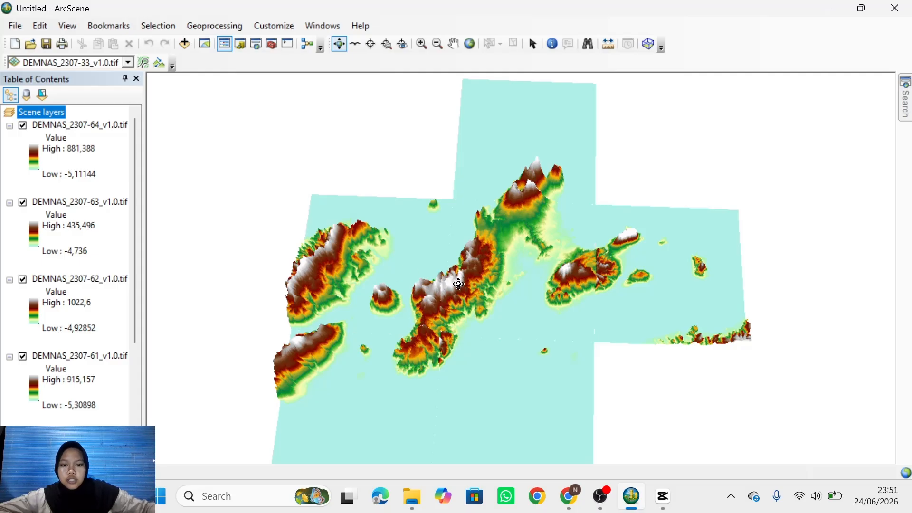
{"action": "left_click_drag", "start_coordinate": [466, 287], "coordinate": [366, 124]}
{"action": "left_click", "coordinate": [361, 46]}
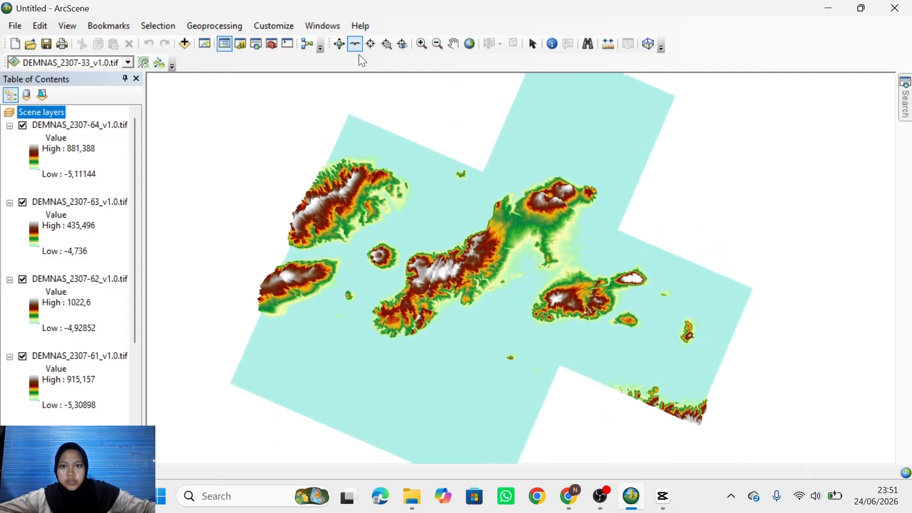
{"action": "left_click", "coordinate": [579, 320]}
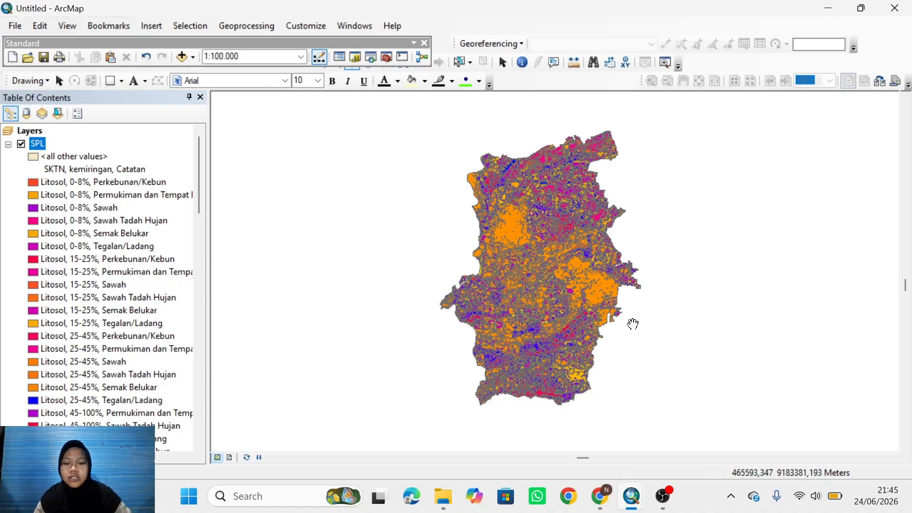
- In ArcMap, show the SPL map in layout view and set its page to A3 297 x 420 mm with landscape orientation
{"action": "left_click", "coordinate": [231, 459]}
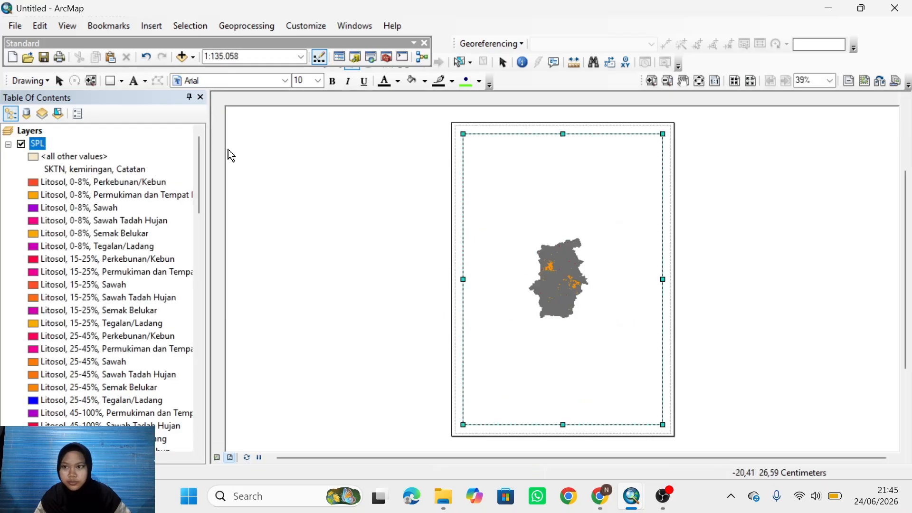
{"action": "left_click", "coordinate": [13, 28]}
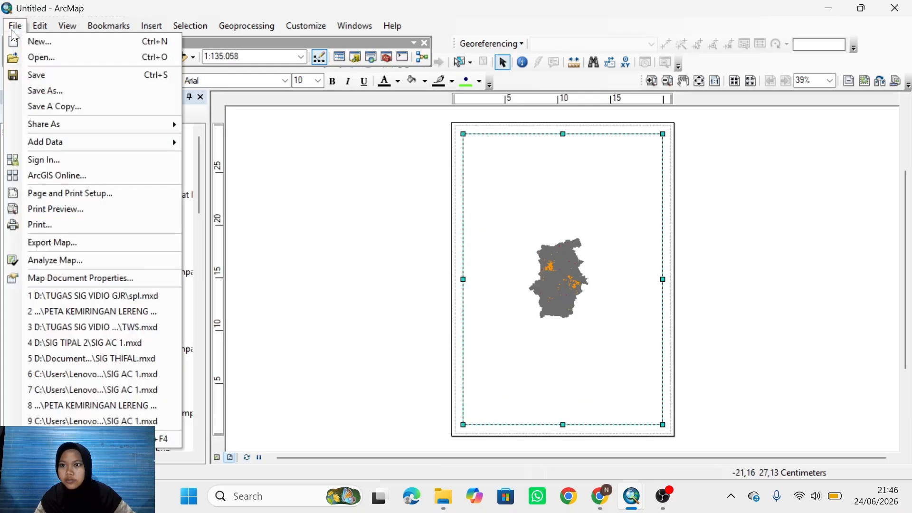
{"action": "left_click", "coordinate": [113, 191]}
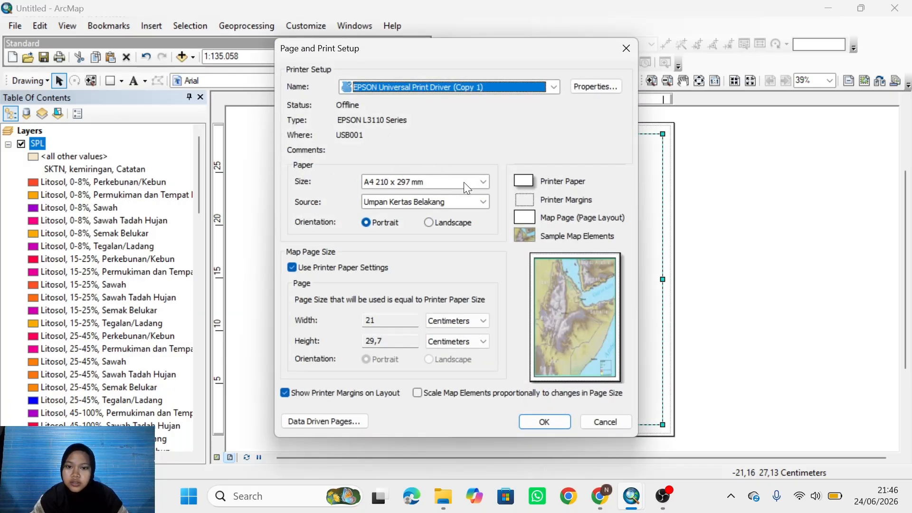
{"action": "left_click", "coordinate": [483, 182]}
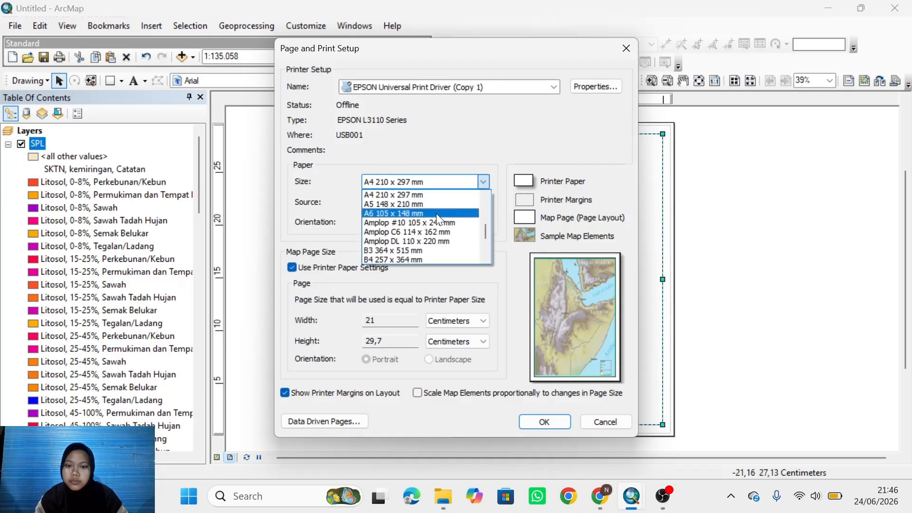
{"action": "scroll", "coordinate": [436, 212], "scroll_direction": "up", "scroll_amount": 3}
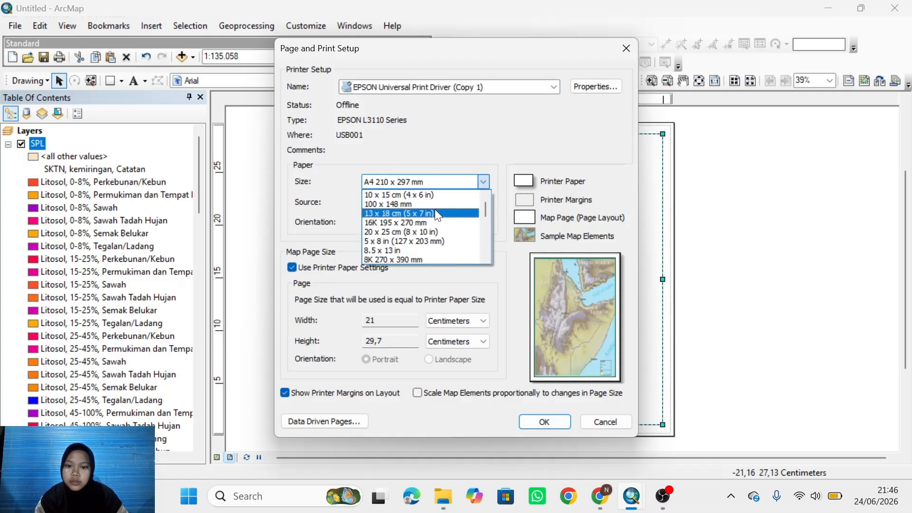
{"action": "scroll", "coordinate": [436, 213], "scroll_direction": "down", "scroll_amount": 5}
{"action": "scroll", "coordinate": [435, 219], "scroll_direction": "up", "scroll_amount": 5}
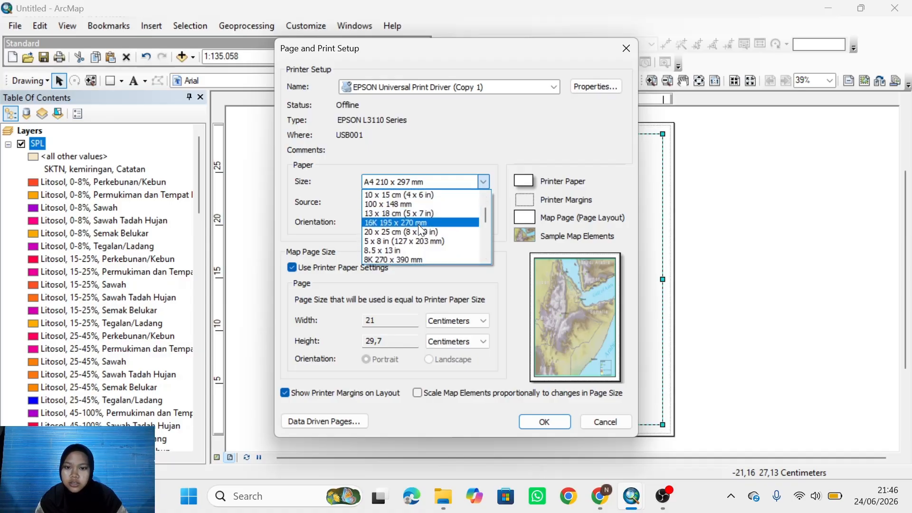
{"action": "scroll", "coordinate": [418, 225], "scroll_direction": "down", "scroll_amount": 3}
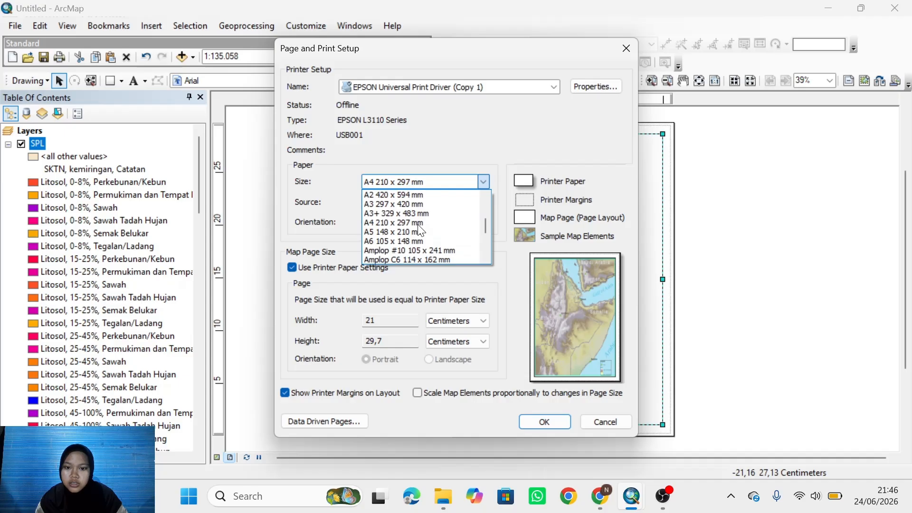
{"action": "left_click", "coordinate": [398, 203]}
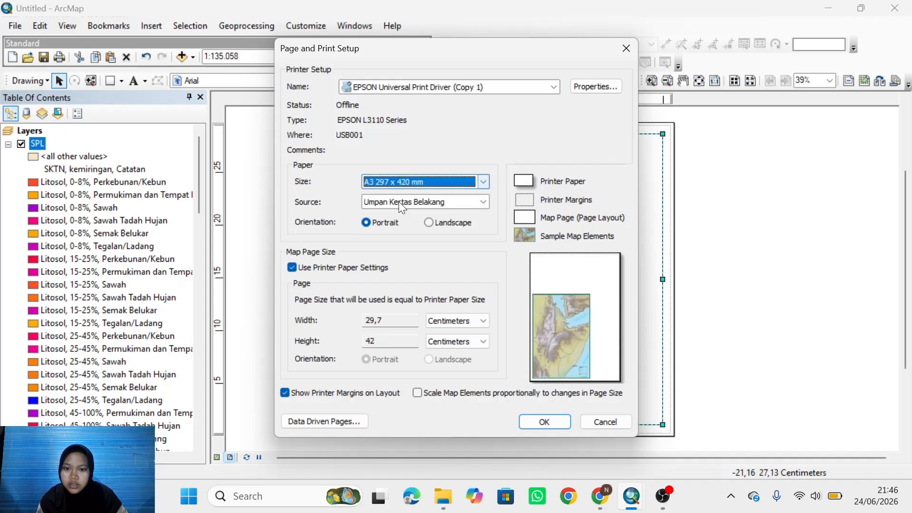
{"action": "left_click", "coordinate": [427, 224]}
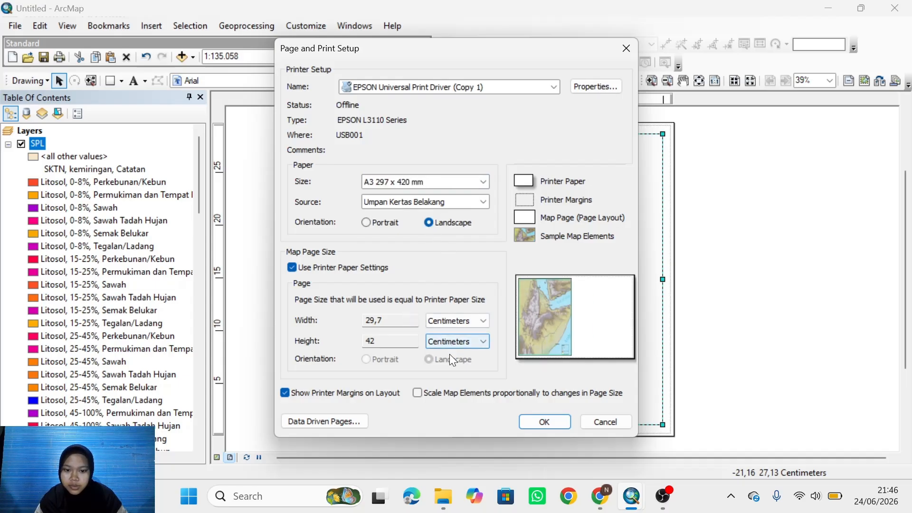
{"action": "left_click", "coordinate": [531, 423]}
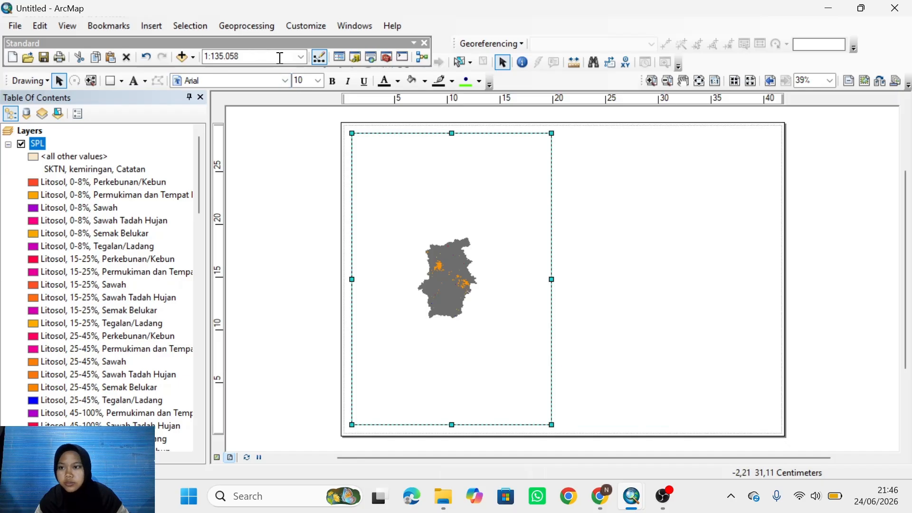
- Try the preset map scales 1:24.000 and 1:100.000 on the SPL data frame
{"action": "left_click", "coordinate": [304, 57]}
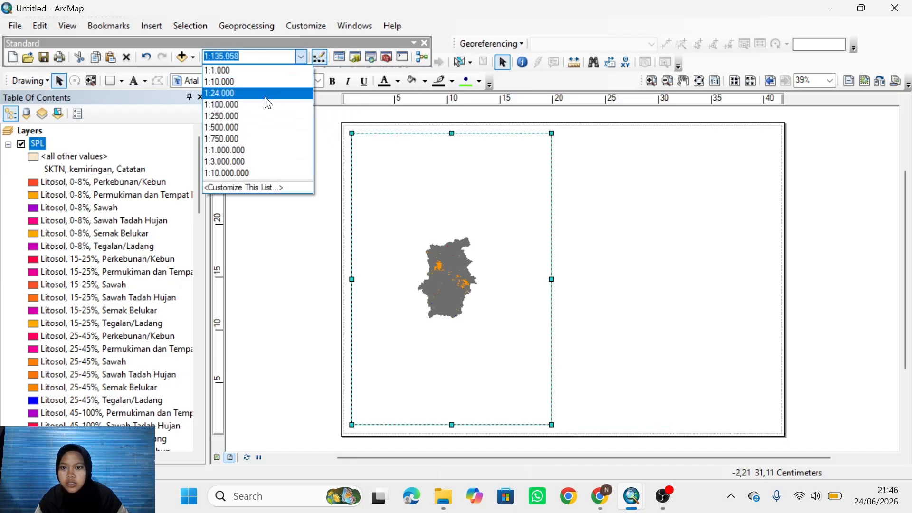
{"action": "left_click", "coordinate": [265, 93]}
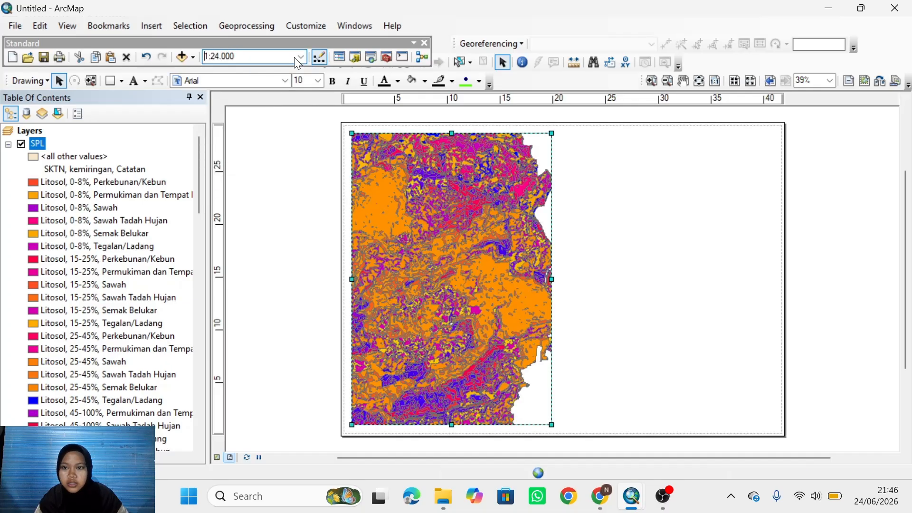
{"action": "left_click", "coordinate": [297, 56]}
{"action": "left_click", "coordinate": [257, 105]}
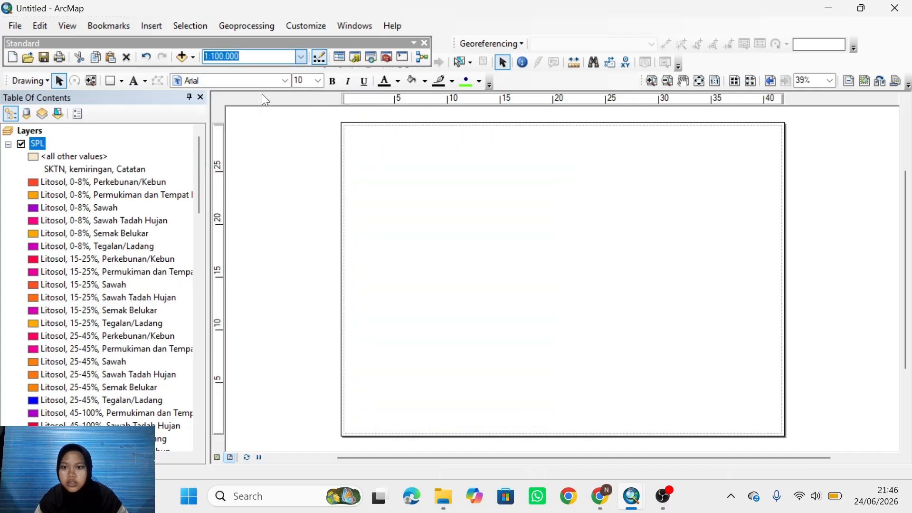
{"action": "scroll", "coordinate": [459, 281], "scroll_direction": "up", "scroll_amount": 2}
{"action": "scroll", "coordinate": [459, 281], "scroll_direction": "down", "scroll_amount": 2}
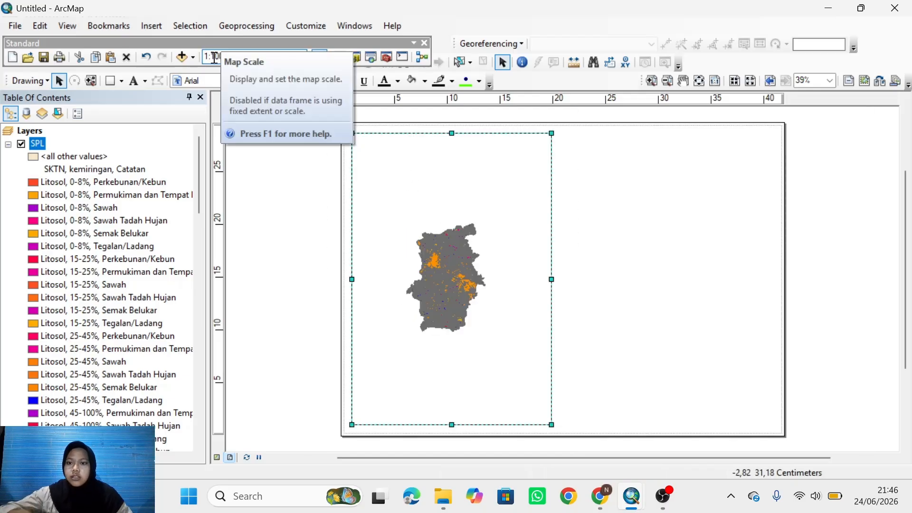
- Set the SPL data frame's map scale to 1:50.000 and dock the floating Standard toolbar
{"action": "left_click_drag", "start_coordinate": [212, 56], "coordinate": [239, 59]}
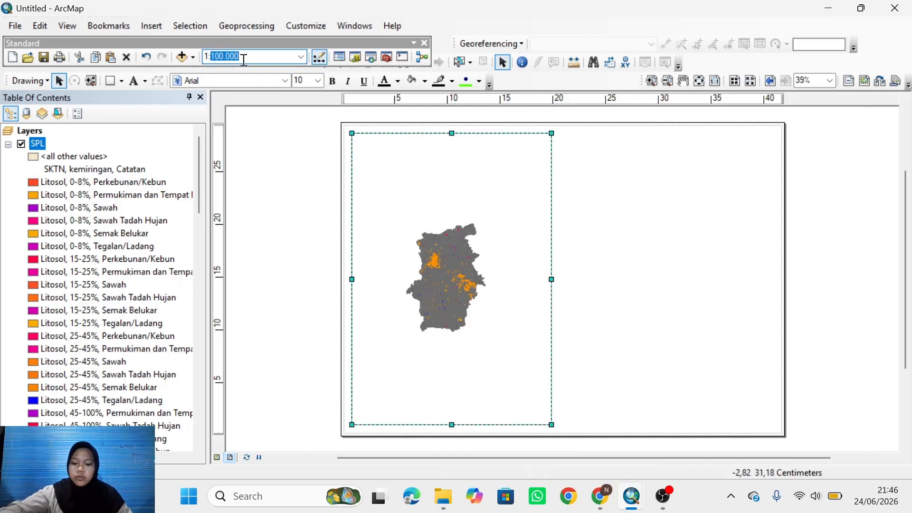
{"action": "type", "text": "5"}
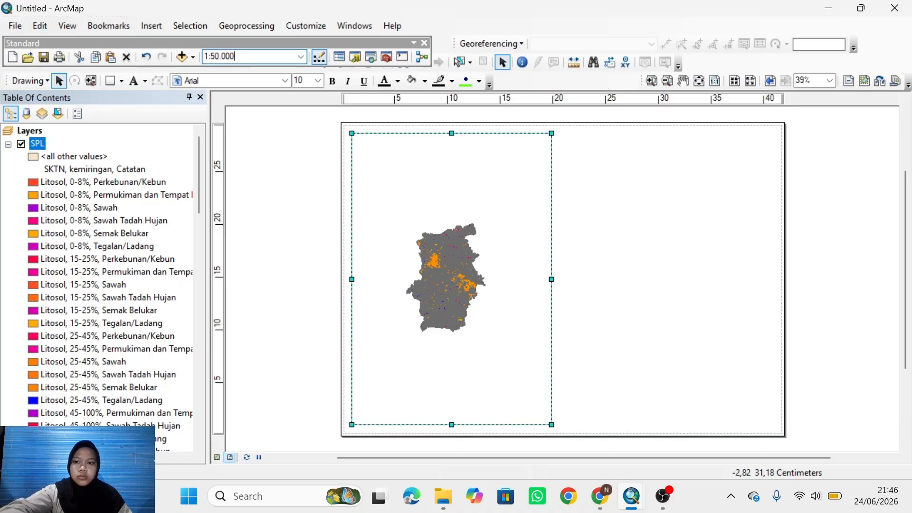
{"action": "key", "text": "Return"}
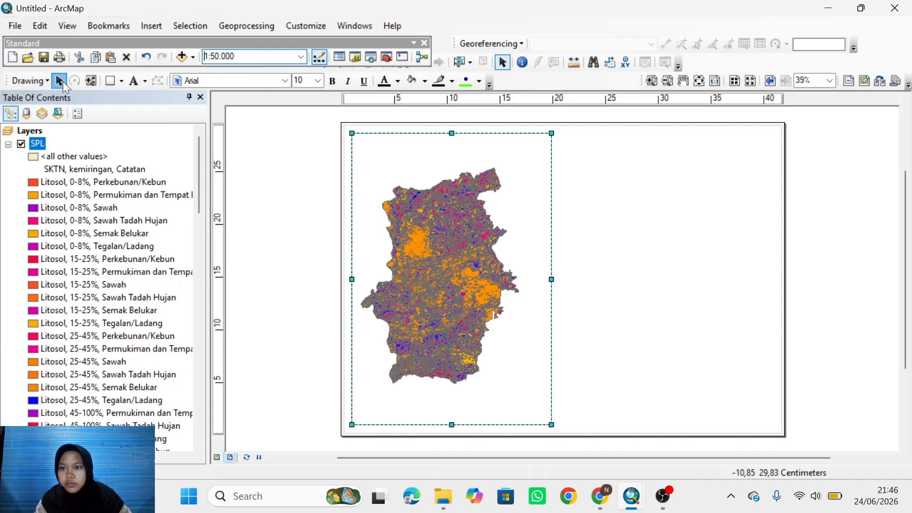
{"action": "left_click_drag", "start_coordinate": [313, 45], "coordinate": [368, 45]}
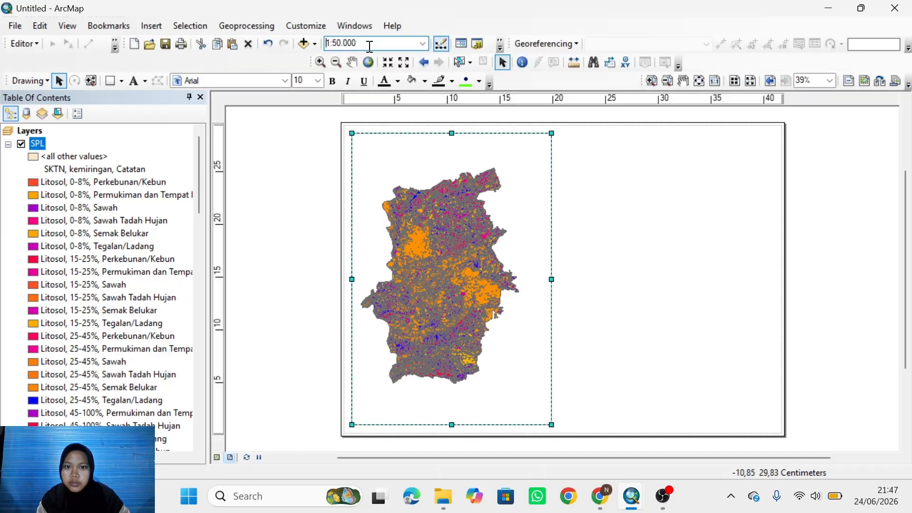
- Pan the SPL map inside its data frame so that it sits roughly in the middle of the frame
{"action": "left_click", "coordinate": [352, 62]}
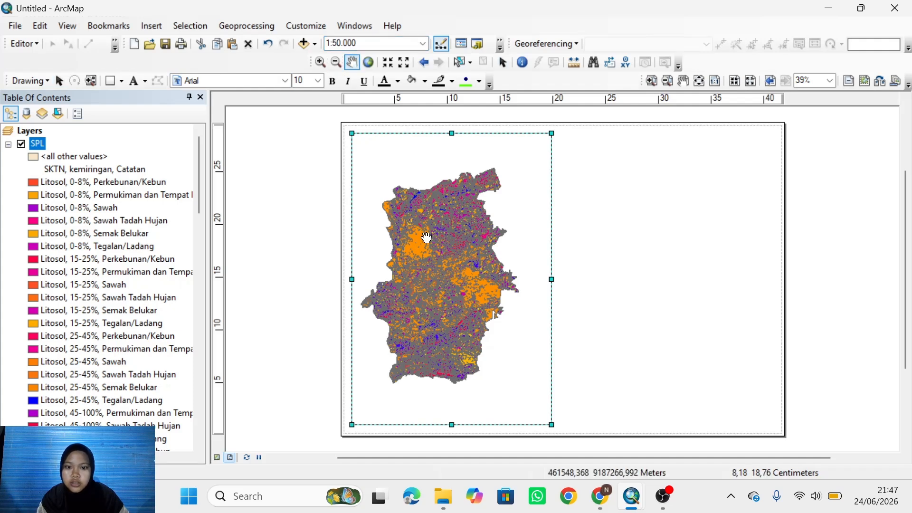
{"action": "left_click_drag", "start_coordinate": [454, 268], "coordinate": [477, 310]}
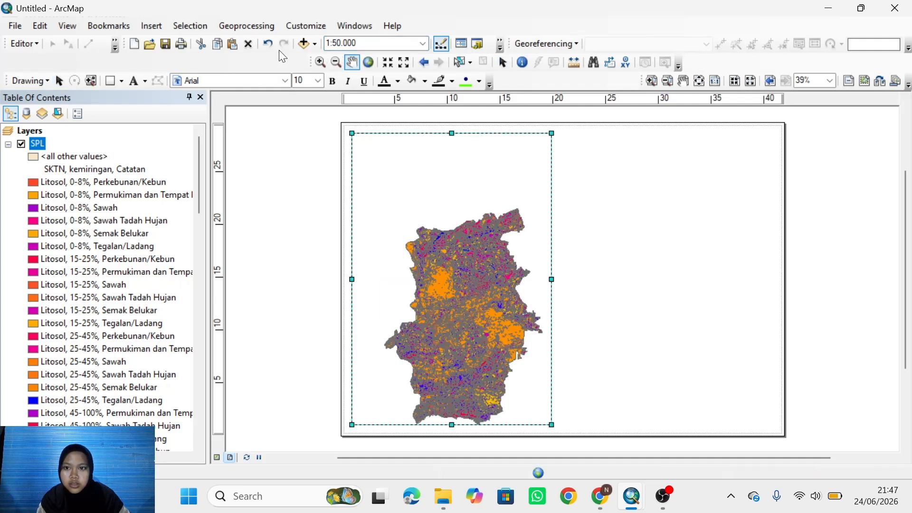
{"action": "scroll", "coordinate": [485, 318], "scroll_direction": "up", "scroll_amount": 2}
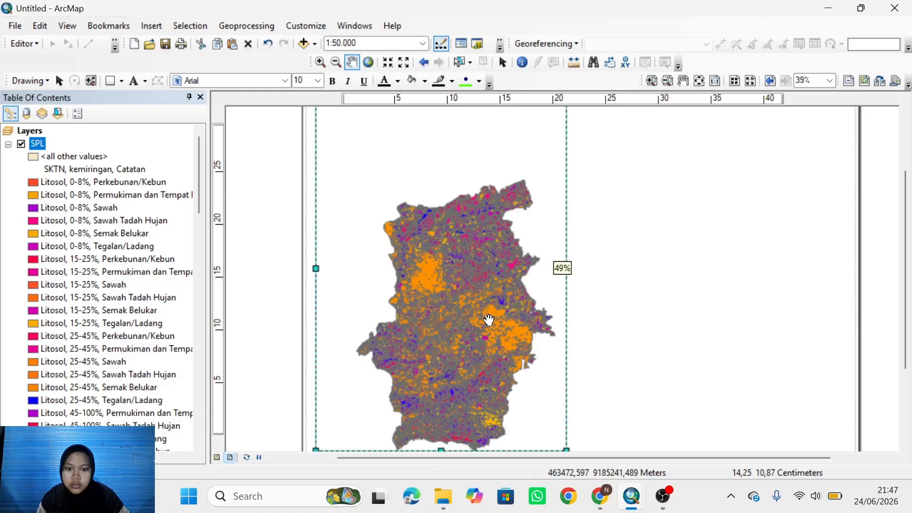
{"action": "scroll", "coordinate": [478, 318], "scroll_direction": "down", "scroll_amount": 3}
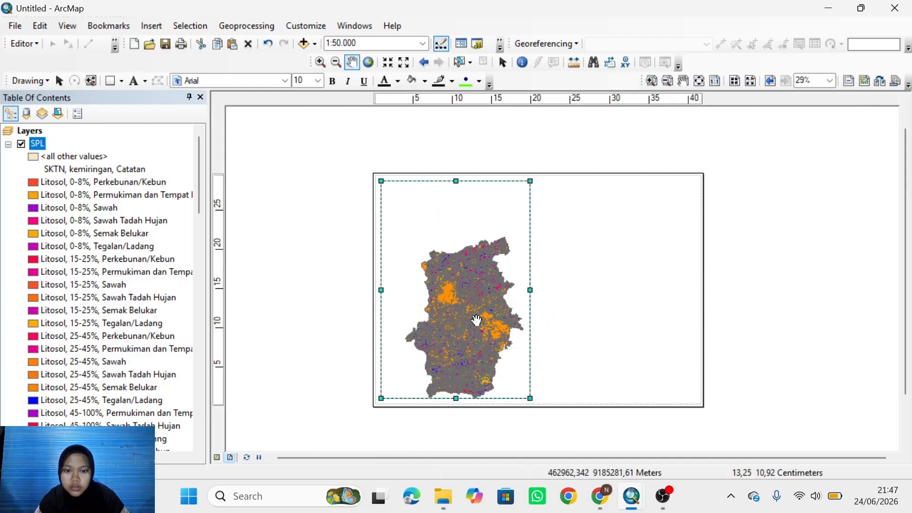
{"action": "left_click_drag", "start_coordinate": [477, 320], "coordinate": [467, 291]}
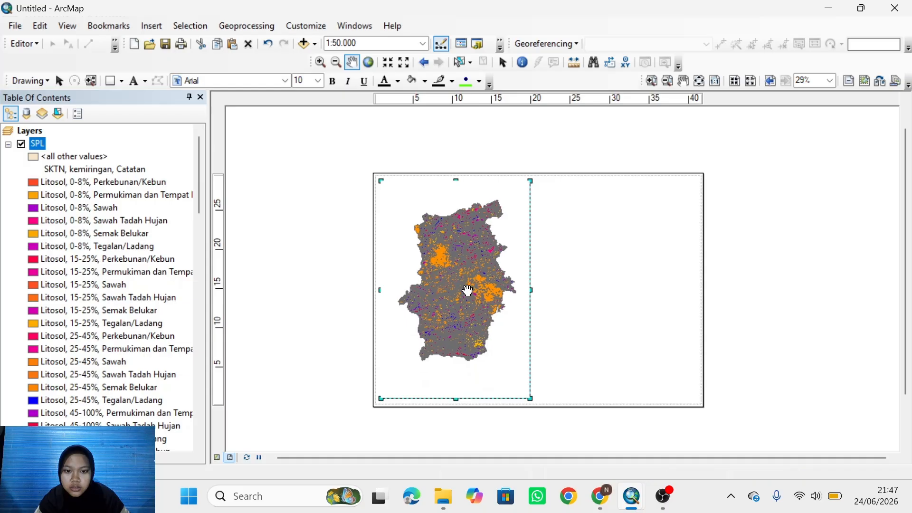
- Enlarge the SPL map to a scale of 1:40.000 and reposition it near the middle of its data frame
{"action": "left_click", "coordinate": [321, 62]}
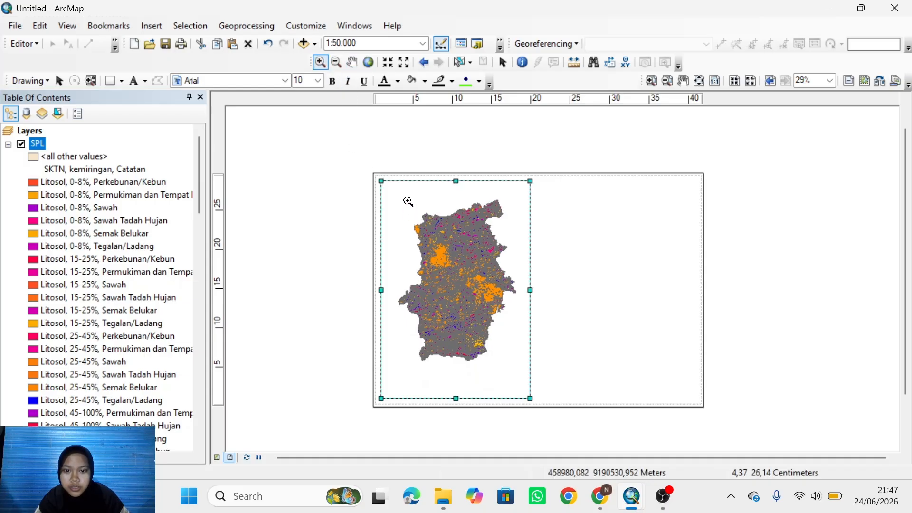
{"action": "left_click_drag", "start_coordinate": [407, 201], "coordinate": [520, 370]}
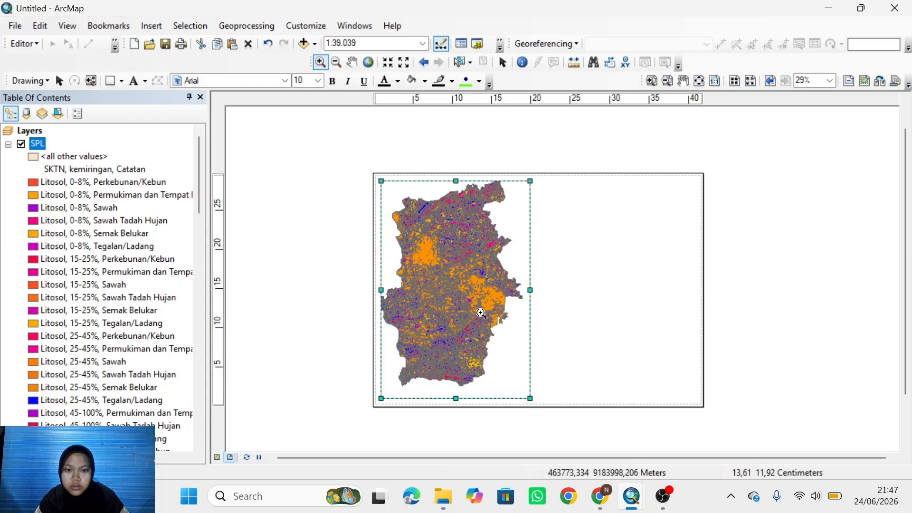
{"action": "left_click", "coordinate": [358, 62]}
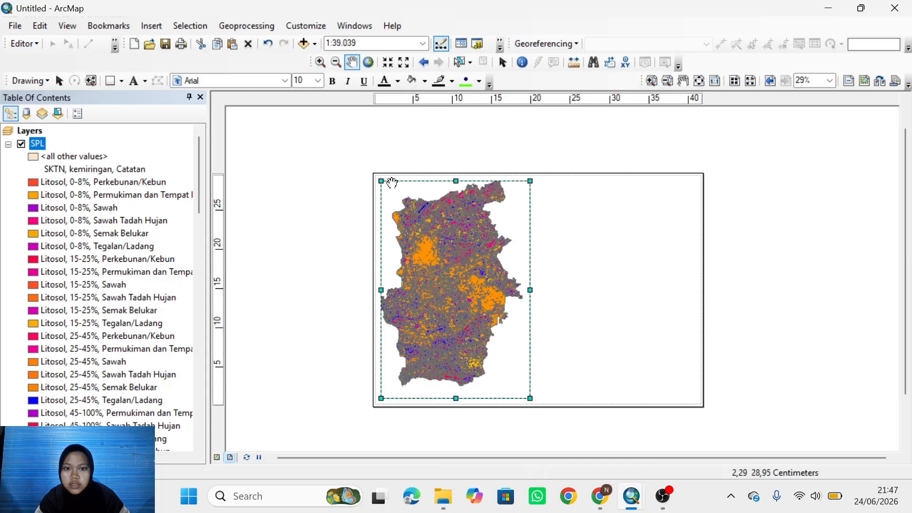
{"action": "left_click_drag", "start_coordinate": [424, 280], "coordinate": [433, 288]}
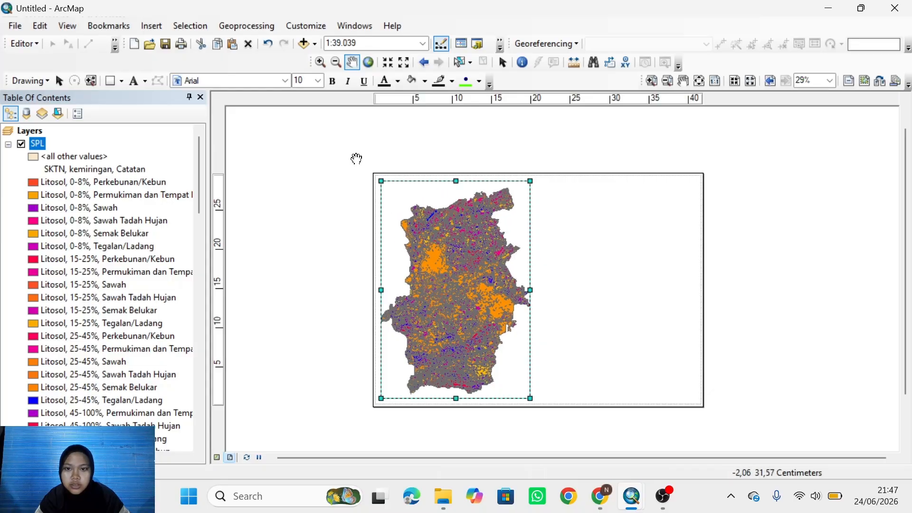
{"action": "left_click", "coordinate": [338, 61]}
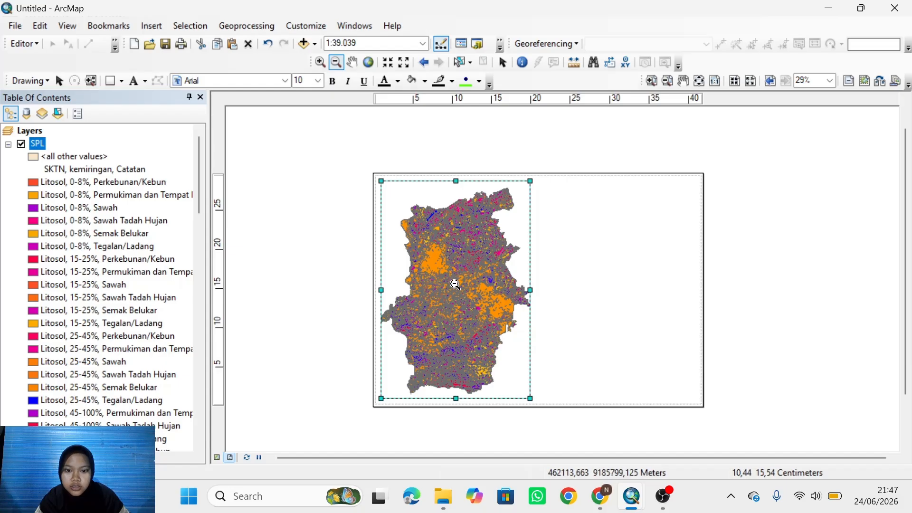
{"action": "left_click", "coordinate": [462, 288]}
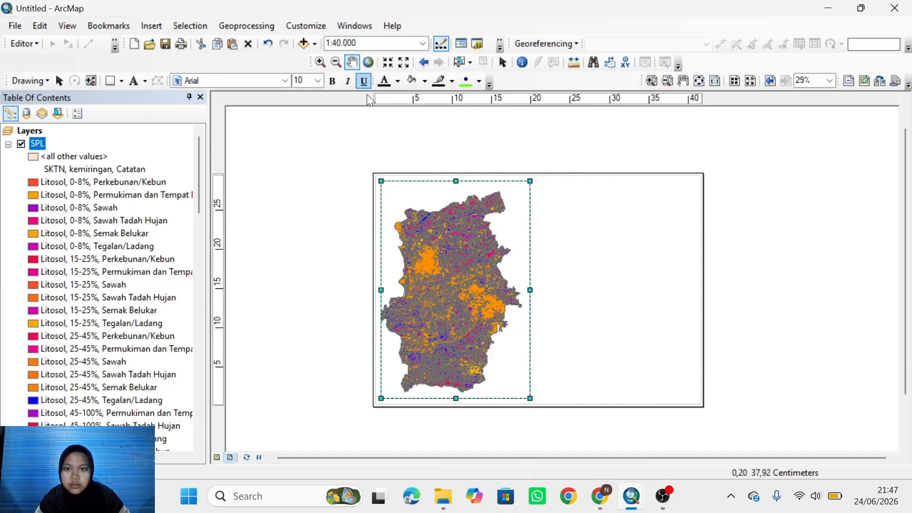
{"action": "left_click_drag", "start_coordinate": [433, 264], "coordinate": [454, 268]}
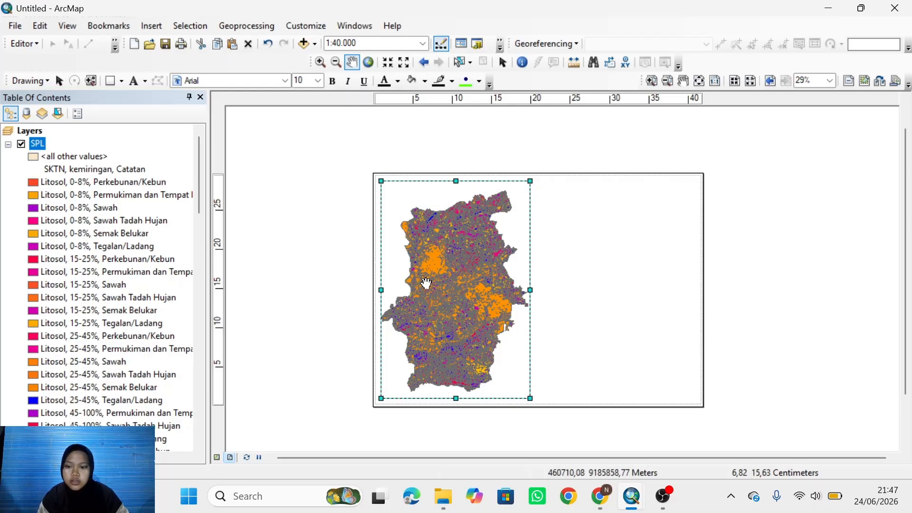
- Add a graticule with labels to the SPL data frame, placing parallels and meridians every 0° 1' 30"
{"action": "right_click", "coordinate": [446, 286]}
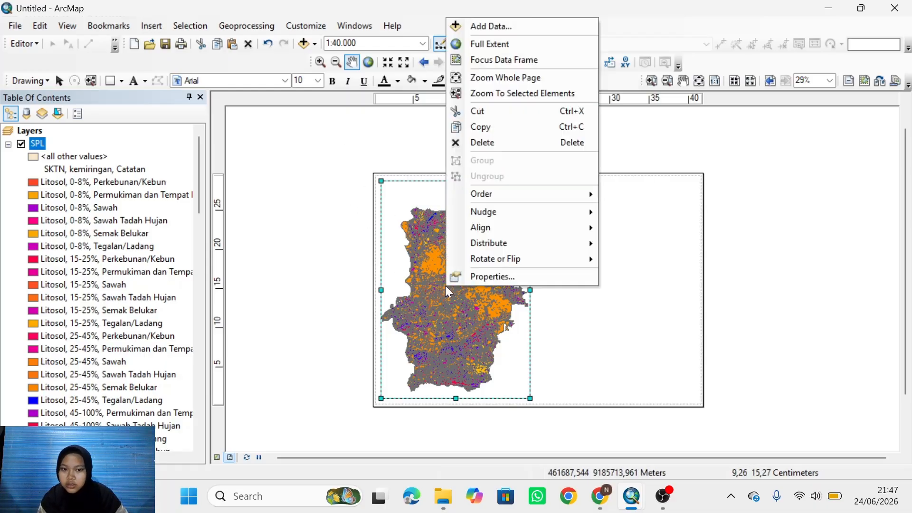
{"action": "left_click", "coordinate": [480, 279]}
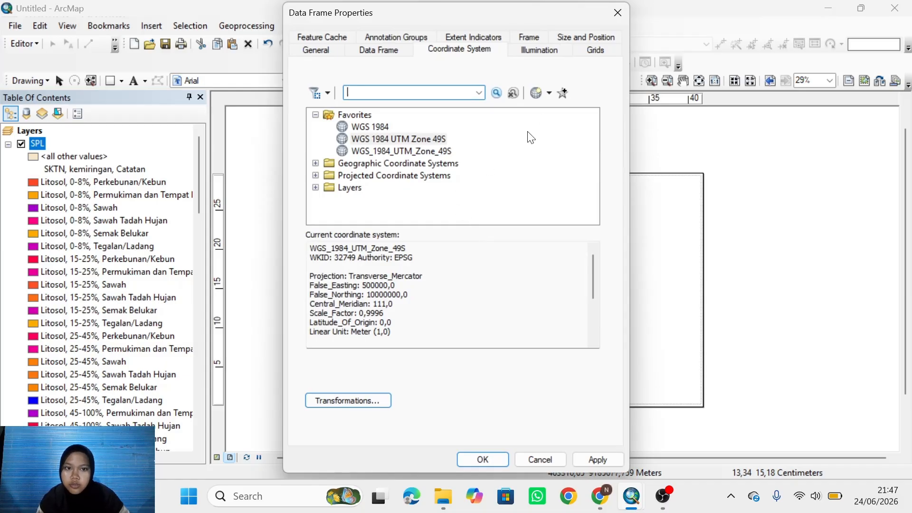
{"action": "left_click", "coordinate": [601, 51]}
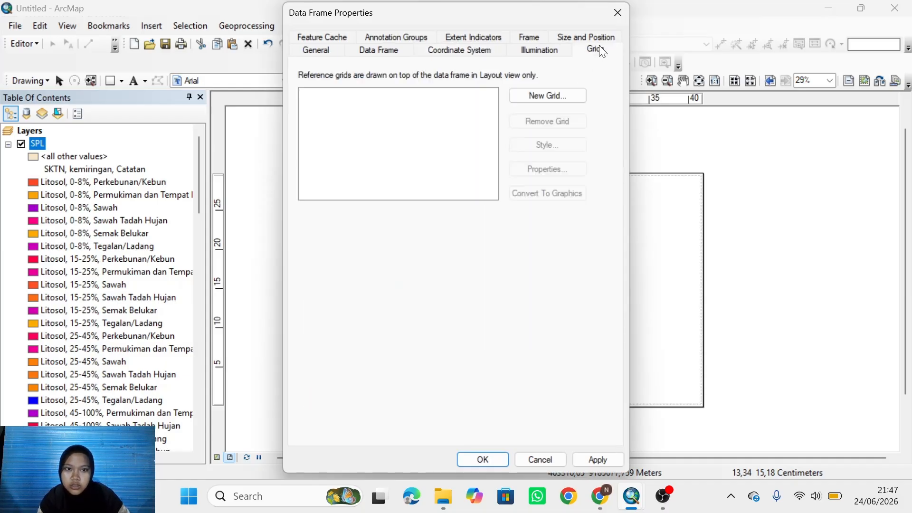
{"action": "left_click", "coordinate": [549, 98]}
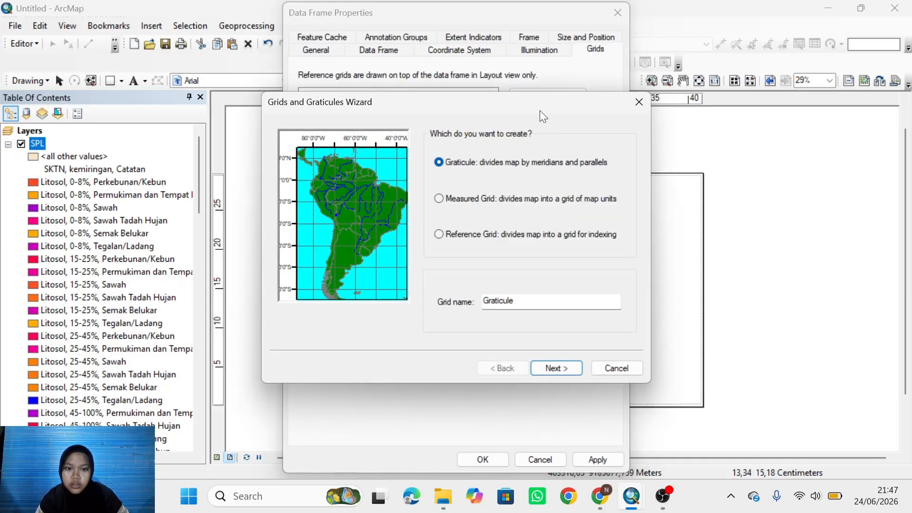
{"action": "left_click", "coordinate": [537, 370]}
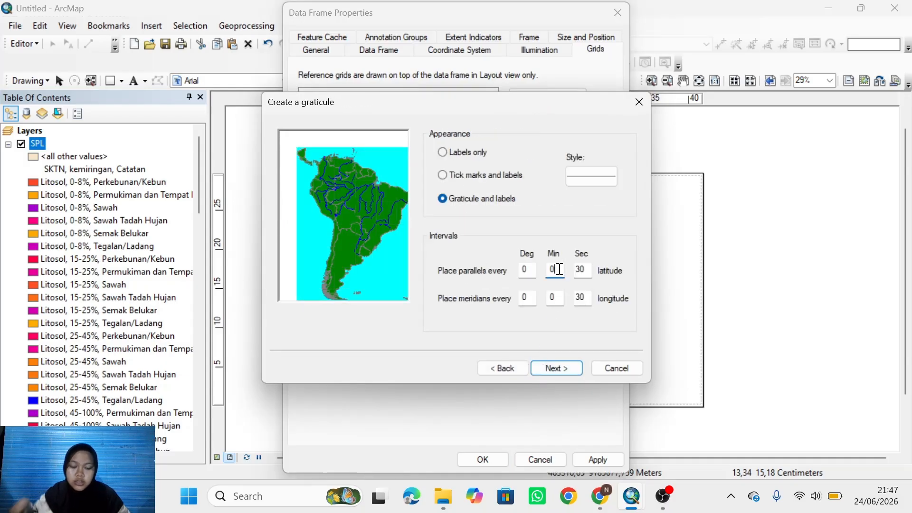
{"action": "key", "text": "BackSpace"}
{"action": "type", "text": "1"}
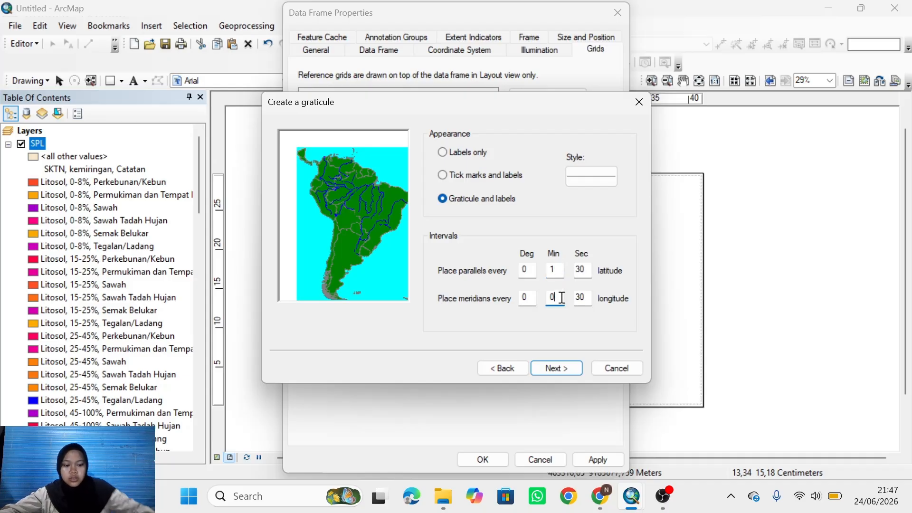
{"action": "key", "text": "BackSpace"}
{"action": "type", "text": "1"}
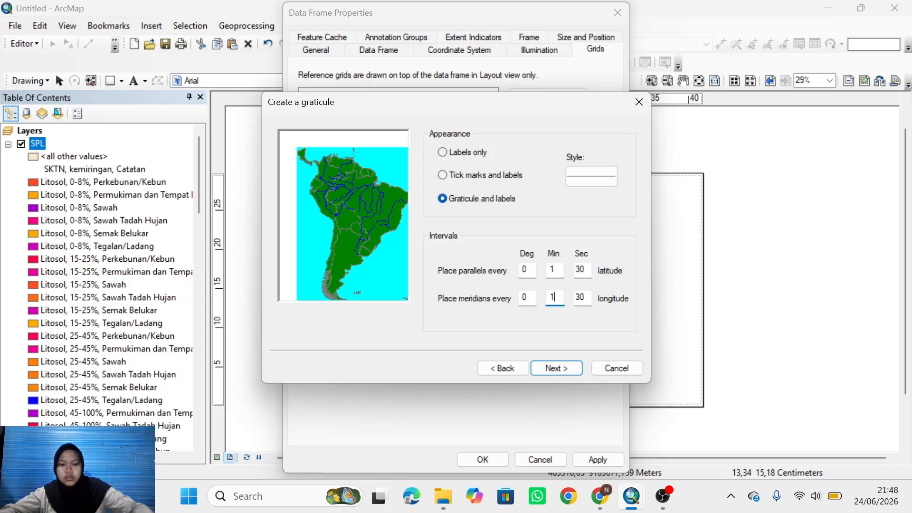
{"action": "left_click", "coordinate": [554, 373]}
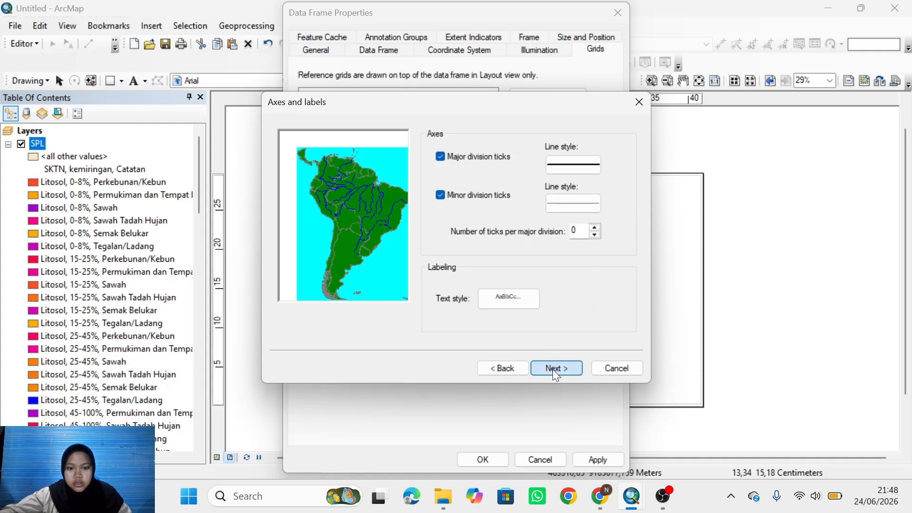
{"action": "left_click", "coordinate": [553, 369]}
{"action": "left_click", "coordinate": [554, 369]}
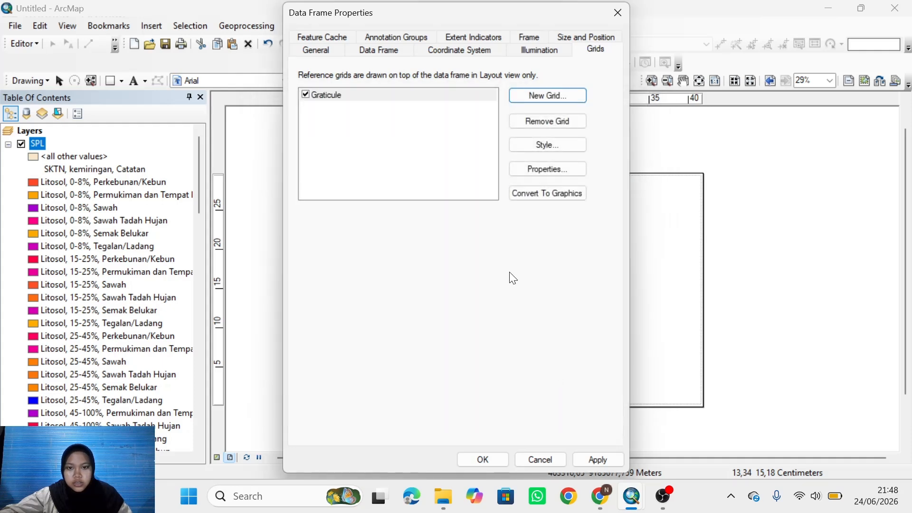
- Set the graticule's left and right labels to vertical orientation and apply the grid to the data frame
{"action": "left_click", "coordinate": [553, 170]}
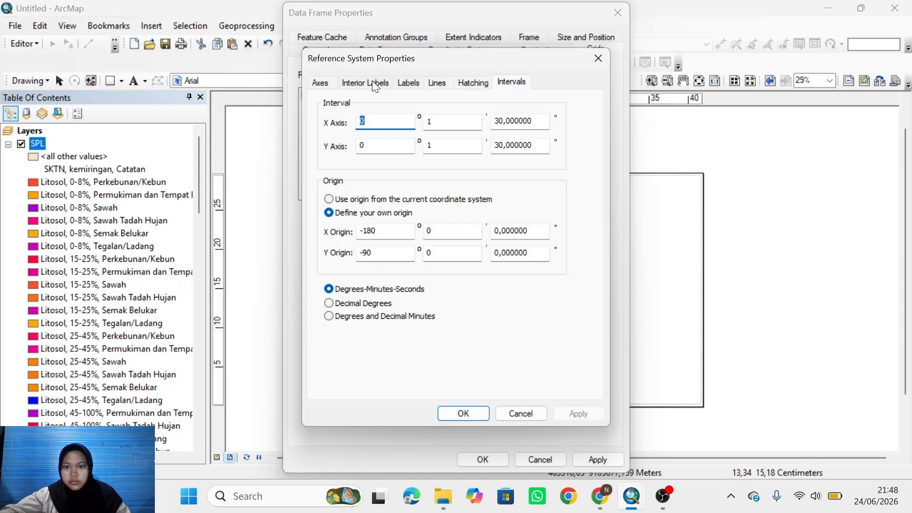
{"action": "left_click", "coordinate": [373, 82]}
{"action": "left_click", "coordinate": [428, 84]}
{"action": "left_click", "coordinate": [412, 84]}
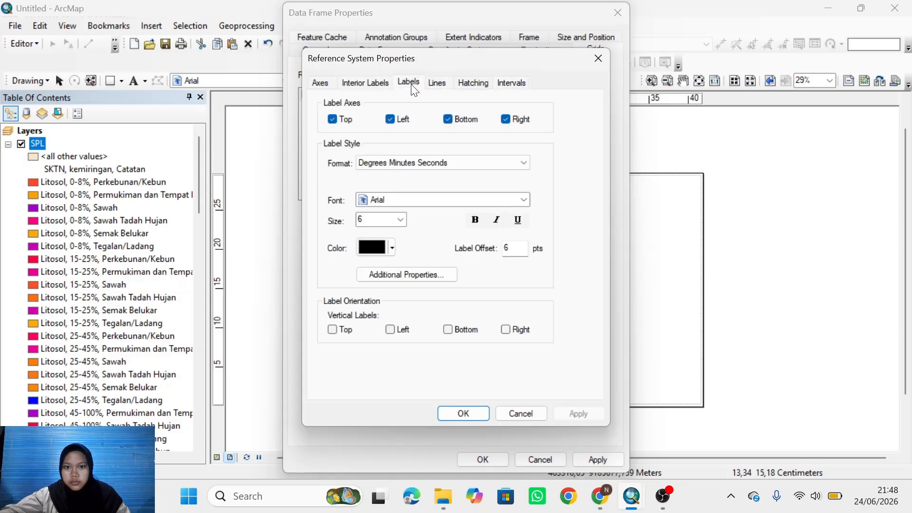
{"action": "left_click", "coordinate": [389, 331]}
{"action": "left_click", "coordinate": [506, 330]}
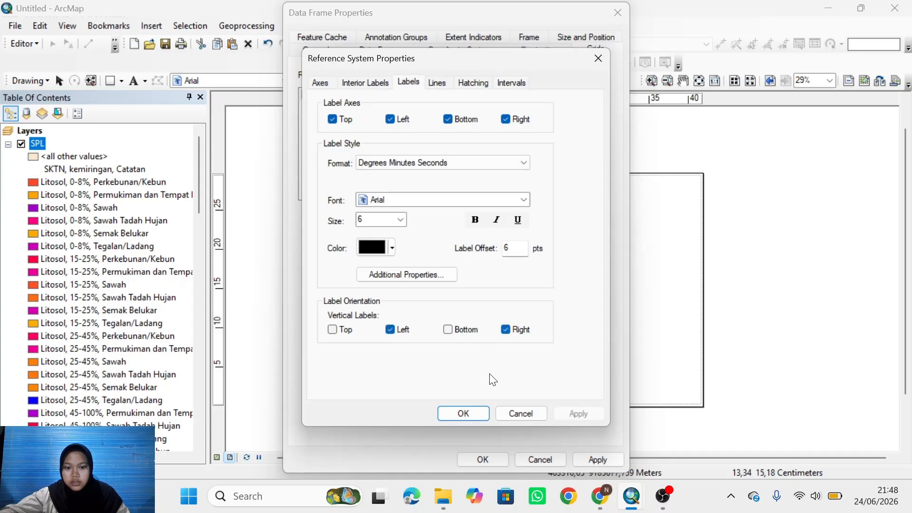
{"action": "left_click", "coordinate": [464, 420]}
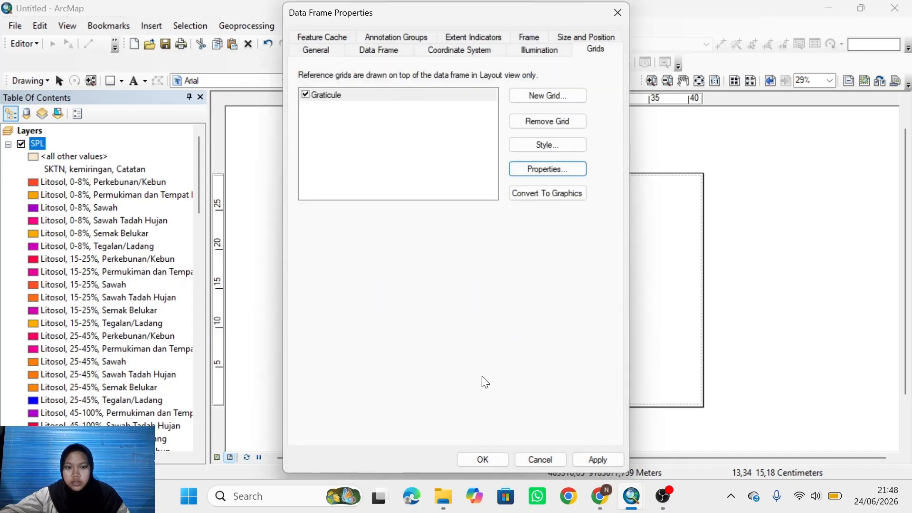
{"action": "left_click", "coordinate": [594, 460]}
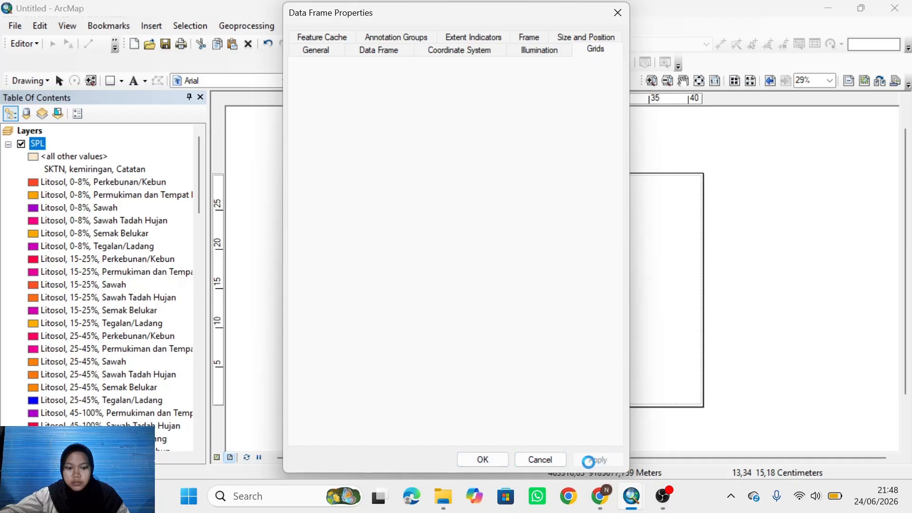
{"action": "left_click", "coordinate": [492, 458]}
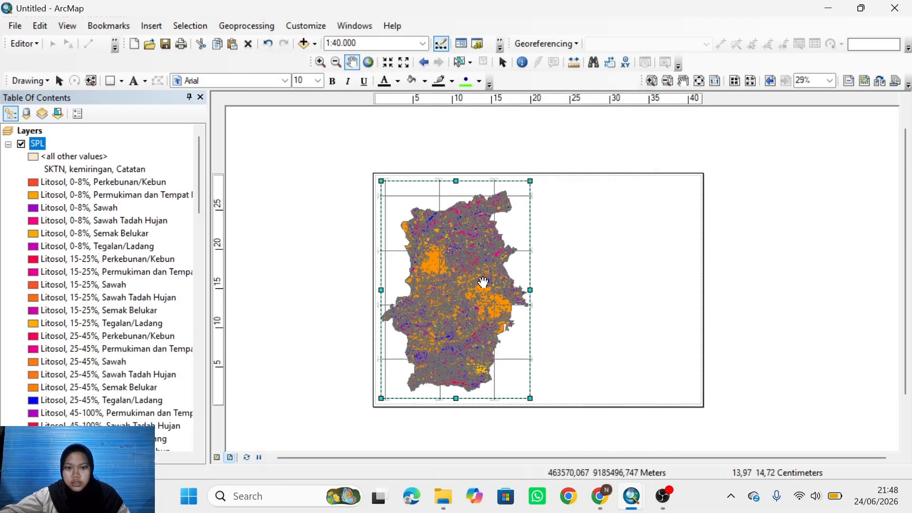
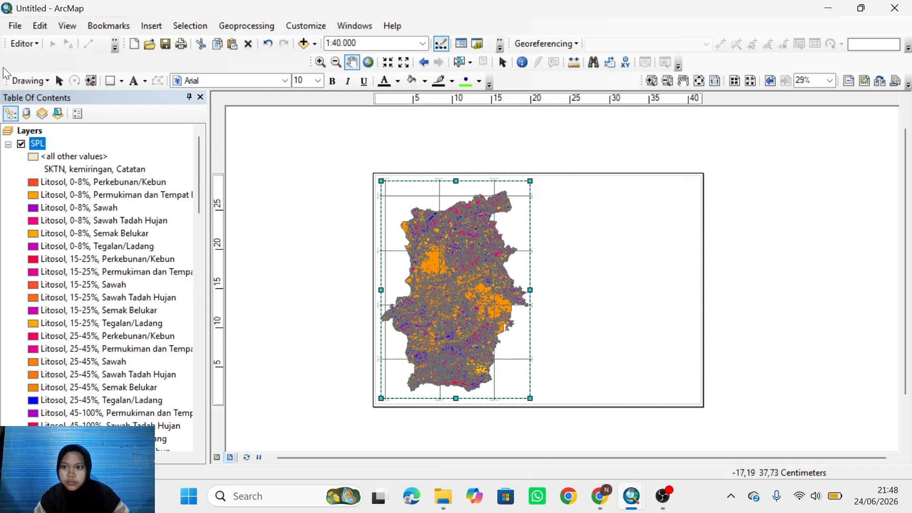
- Draw a rectangle of about 93.6 square centimetres on the page's upper right, beside the map frame, and set its fill to No Color
{"action": "left_click", "coordinate": [106, 82]}
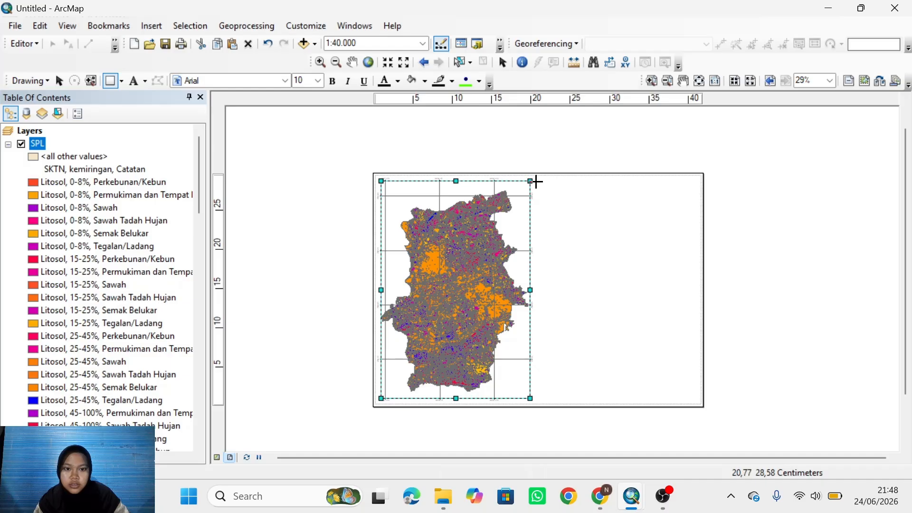
{"action": "left_click_drag", "start_coordinate": [536, 181], "coordinate": [700, 216]}
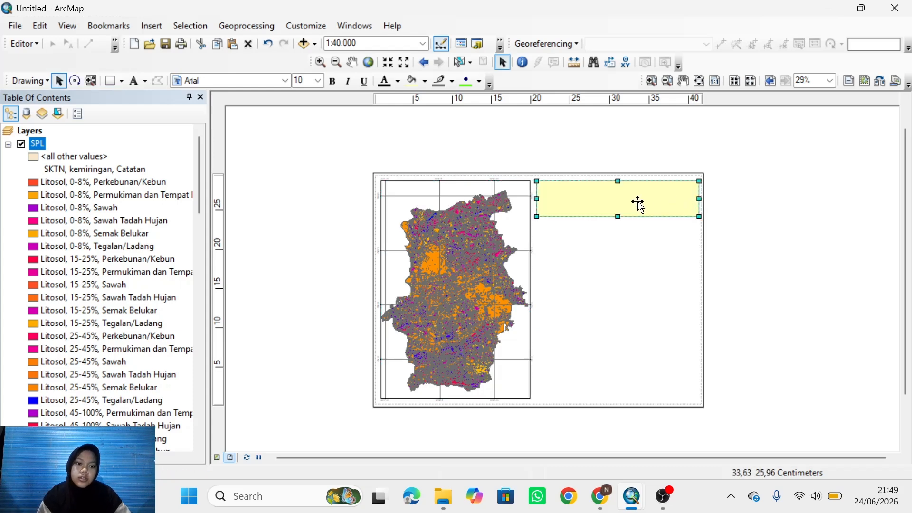
{"action": "right_click", "coordinate": [640, 204]}
{"action": "left_click", "coordinate": [720, 440]}
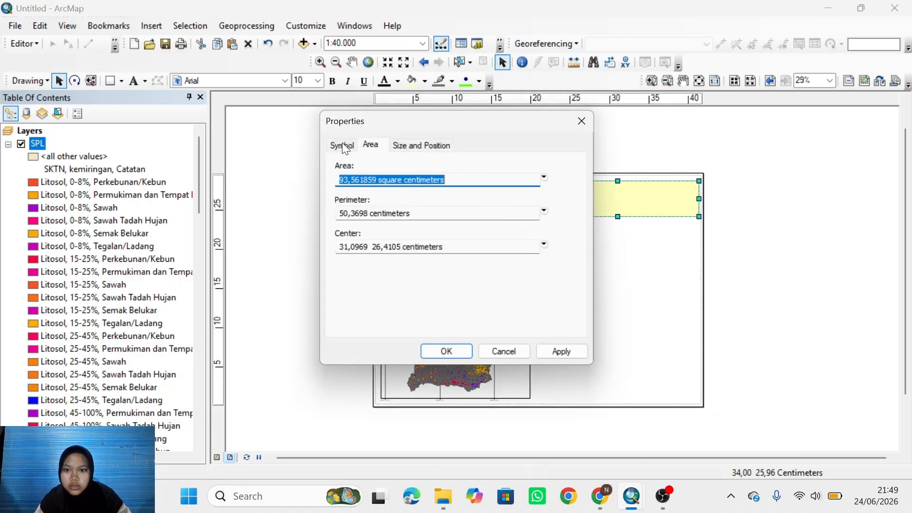
{"action": "left_click", "coordinate": [342, 145]}
{"action": "left_click", "coordinate": [409, 186]}
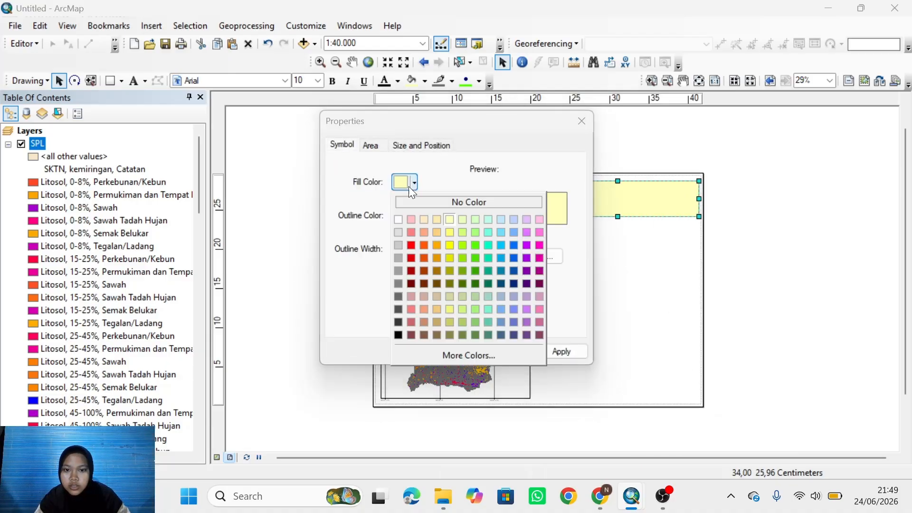
{"action": "left_click", "coordinate": [419, 201]}
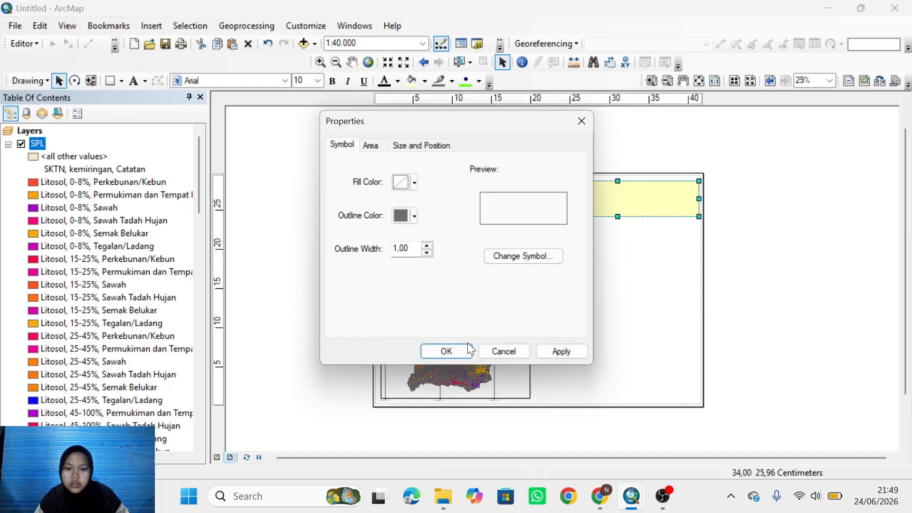
{"action": "left_click", "coordinate": [542, 352]}
{"action": "left_click", "coordinate": [441, 353]}
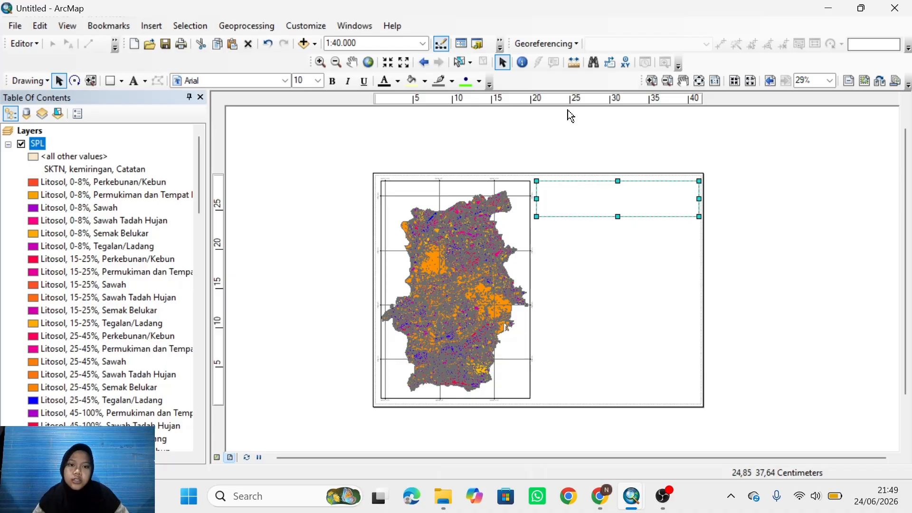
- Place a new text element inside the title box beside the map frame
{"action": "left_click", "coordinate": [134, 80]}
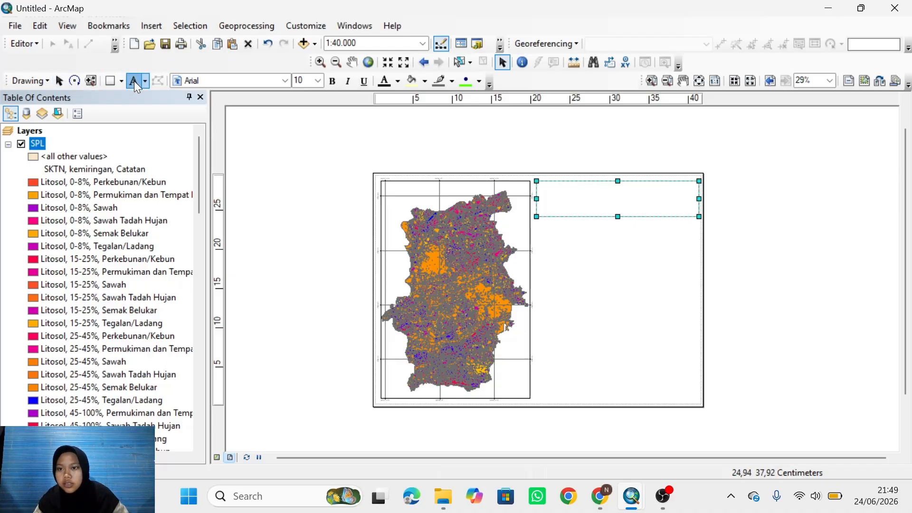
{"action": "left_click", "coordinate": [622, 191]}
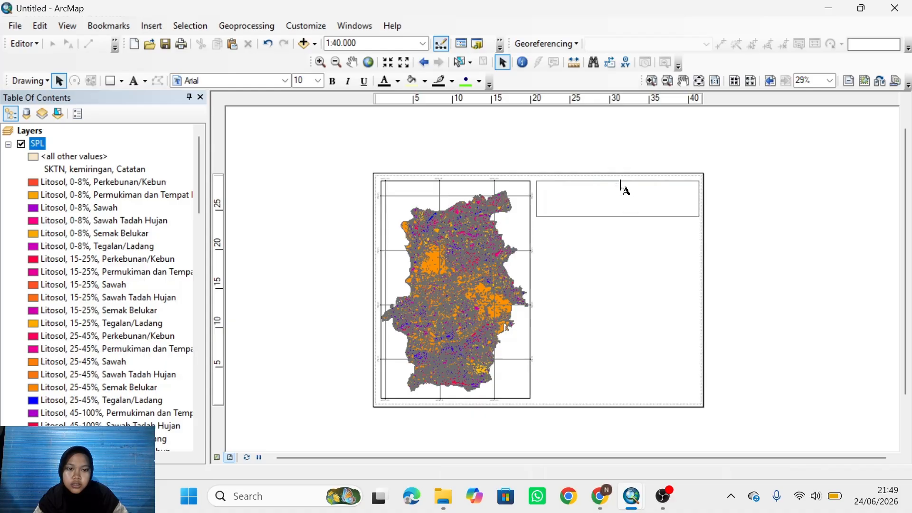
{"action": "scroll", "coordinate": [621, 194], "scroll_direction": "up", "scroll_amount": 3}
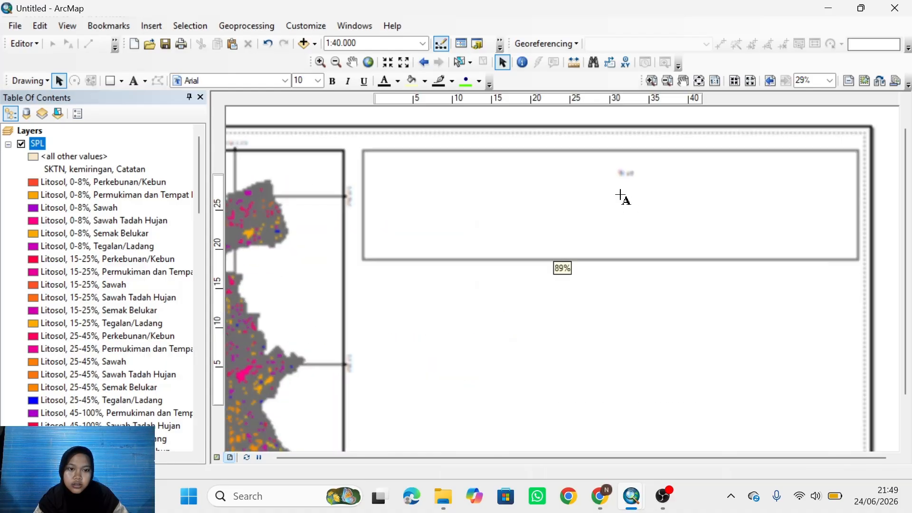
{"action": "scroll", "coordinate": [636, 169], "scroll_direction": "up", "scroll_amount": 2}
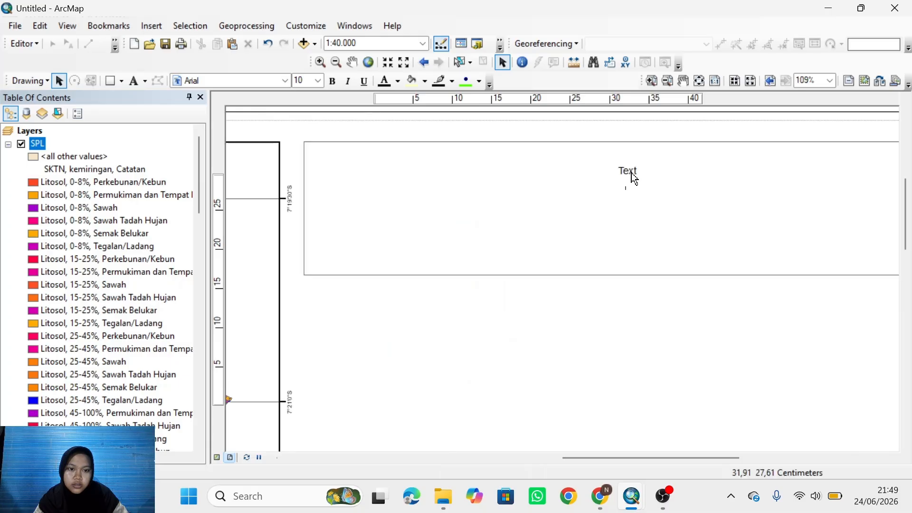
- Replace the text element's wording with three lines: "SATUAN PETA LAHAN (APL)", "KECAMATANG KARANGGEDE" and "KABUPATEN BOYOLALI"
{"action": "right_click", "coordinate": [633, 175]}
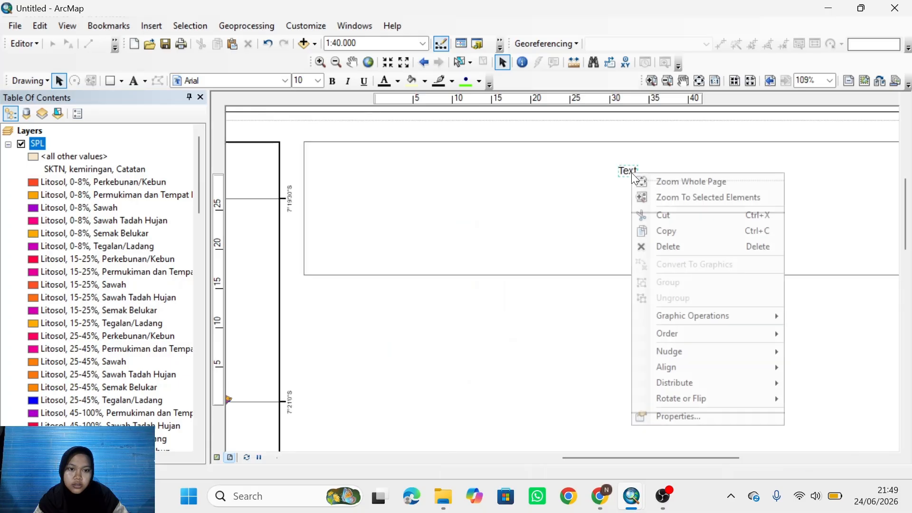
{"action": "left_click", "coordinate": [676, 417]}
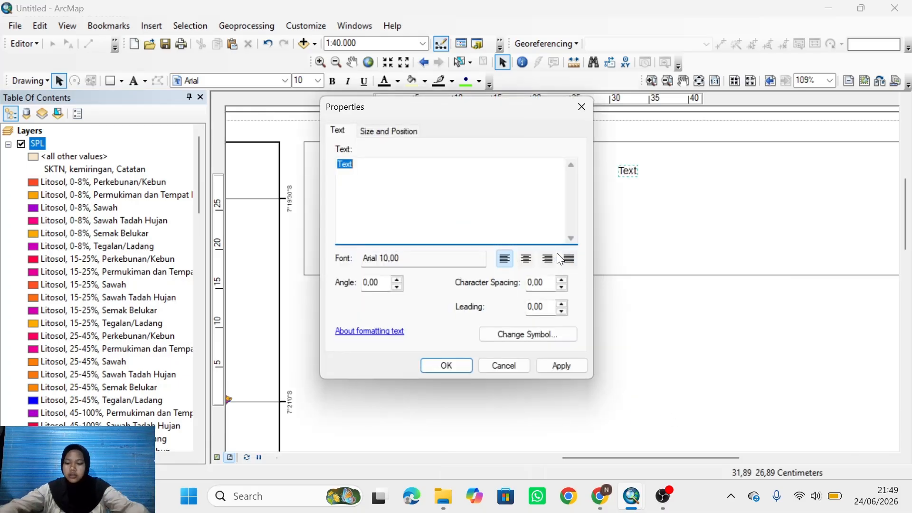
{"action": "type", "text": "SATUA"}
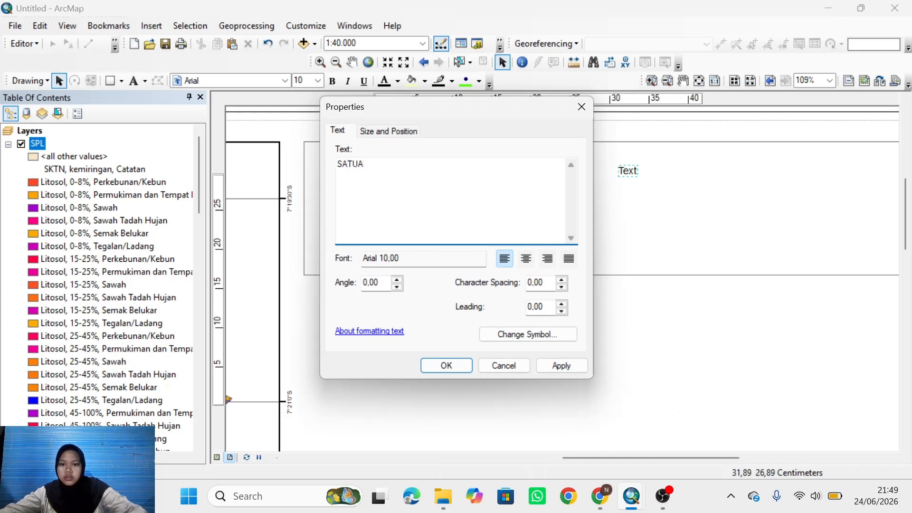
{"action": "type", "text": "N PETA LAHAN (APL"}
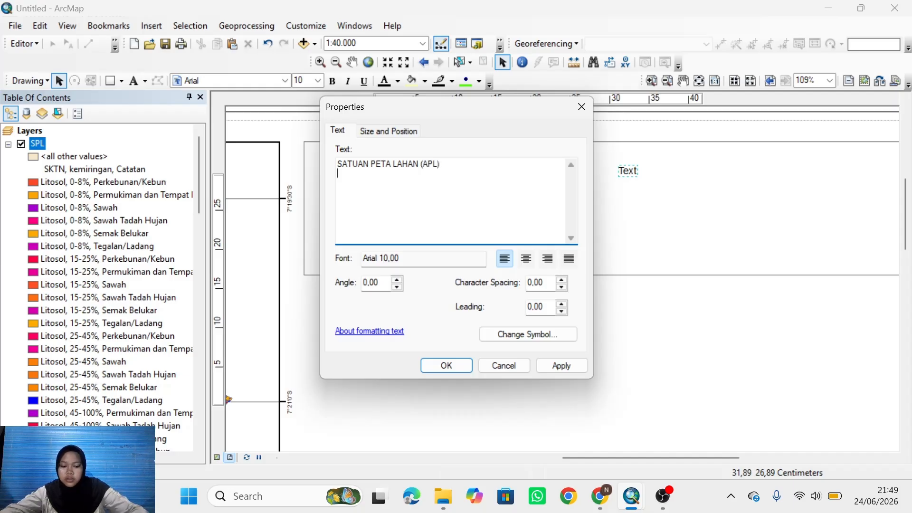
{"action": "type", "text": "MATANG KARANGGEDE"}
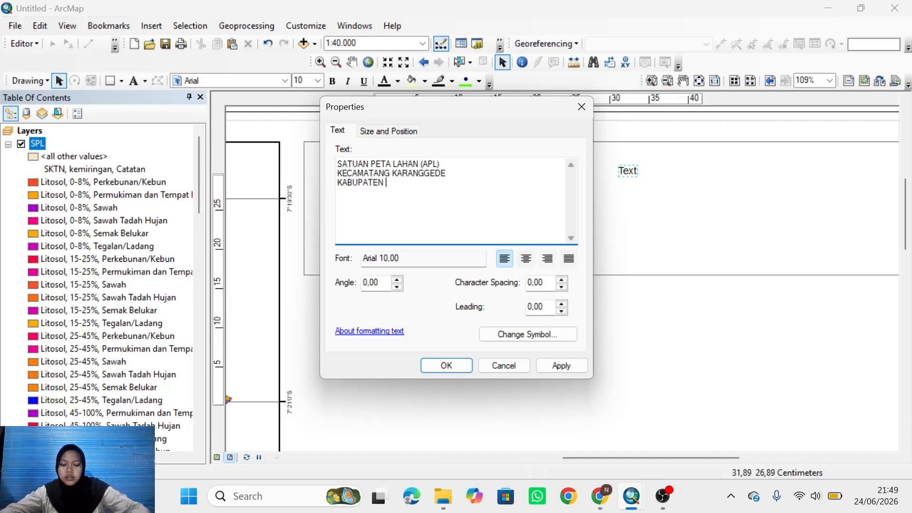
{"action": "type", "text": "BOYOLALI"}
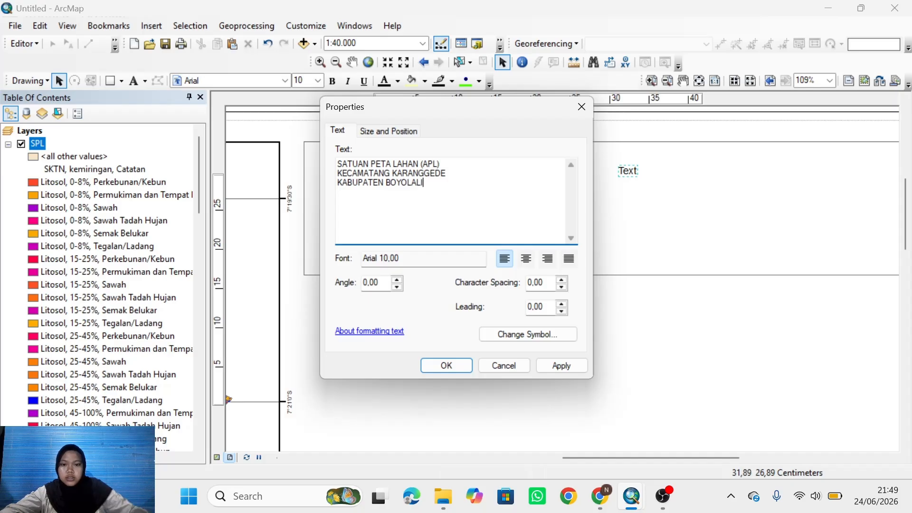
- Center-align the three title lines and apply the text properties to the layout
{"action": "left_click", "coordinate": [526, 262]}
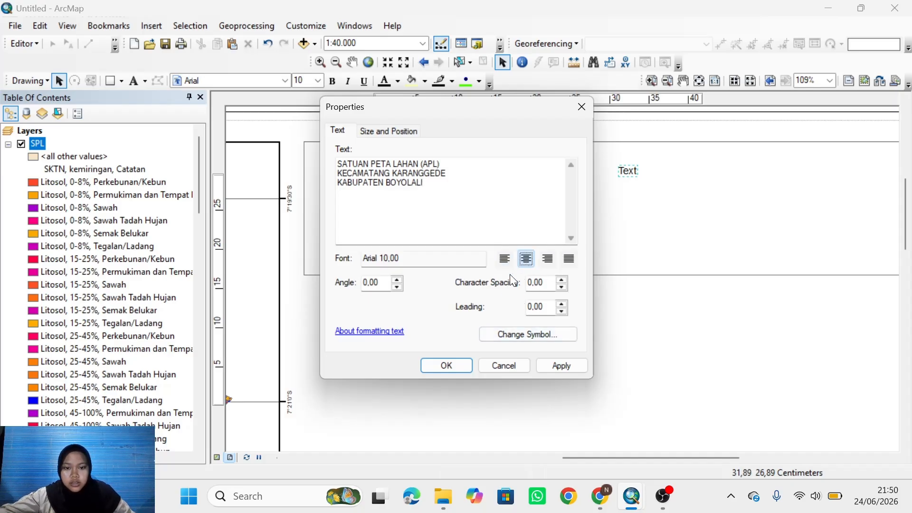
{"action": "left_click", "coordinate": [418, 260]}
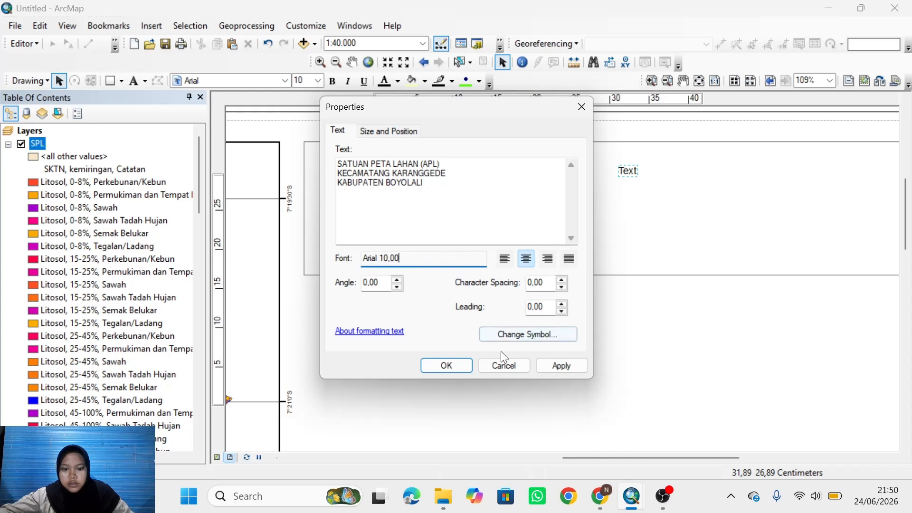
{"action": "left_click", "coordinate": [396, 131]}
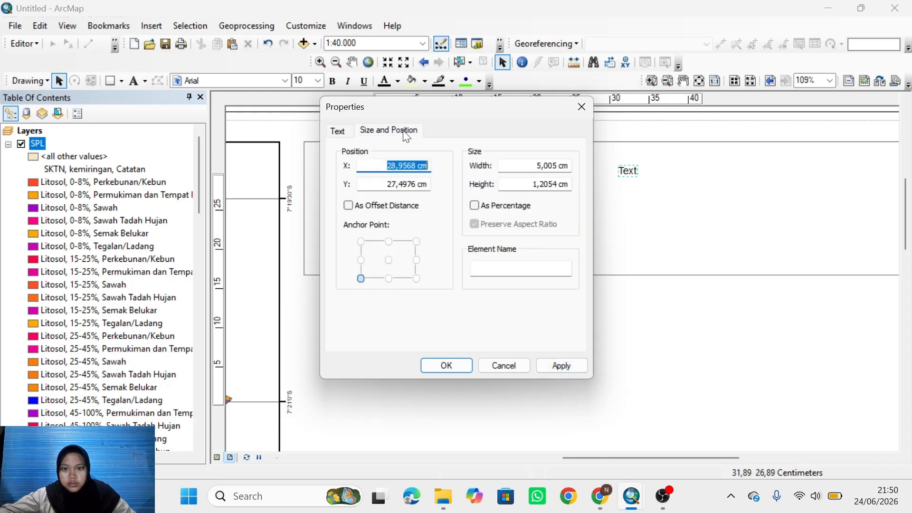
{"action": "left_click", "coordinate": [350, 133]}
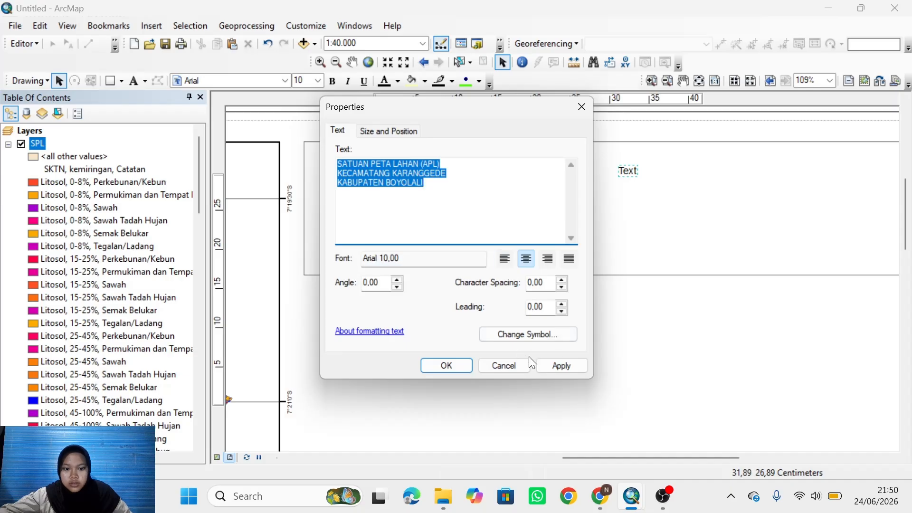
{"action": "left_click", "coordinate": [558, 370]}
{"action": "left_click", "coordinate": [447, 367]}
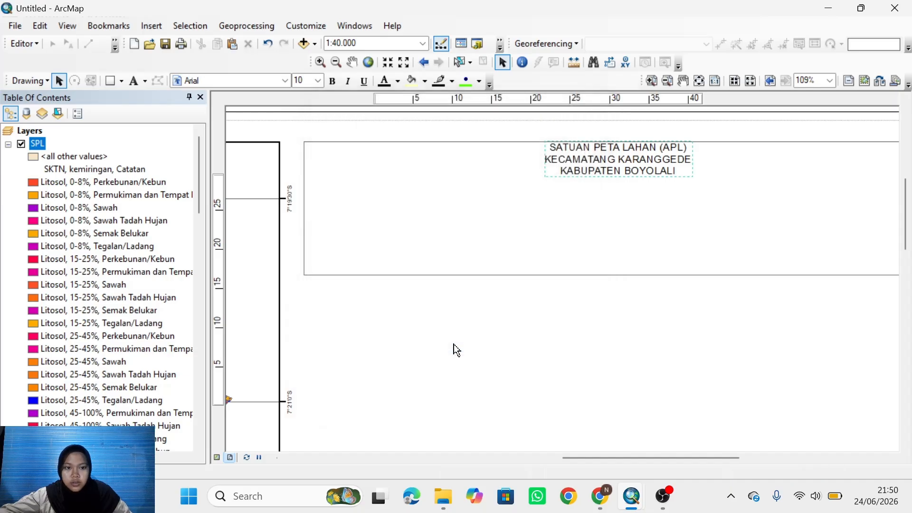
- Set the title text's font to Times New Roman and make it bold
{"action": "left_click", "coordinate": [613, 164]}
{"action": "left_click", "coordinate": [594, 153]}
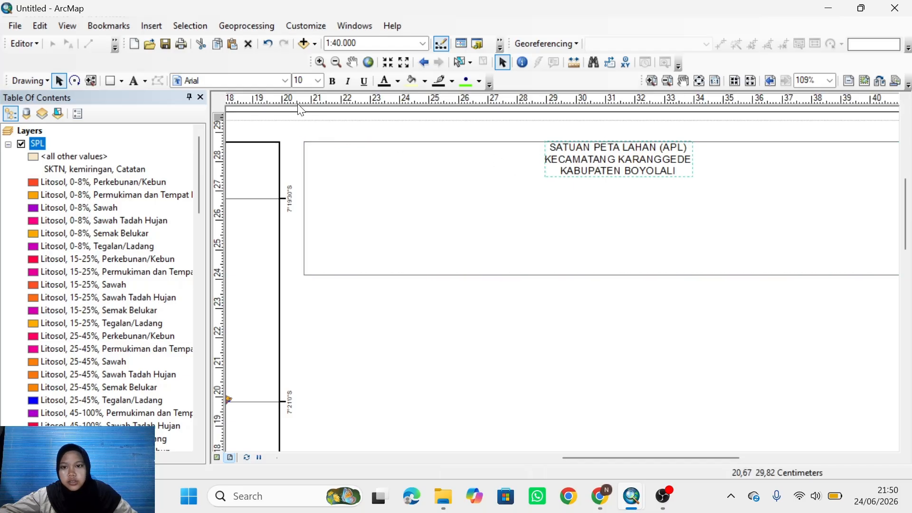
{"action": "left_click", "coordinate": [286, 82]}
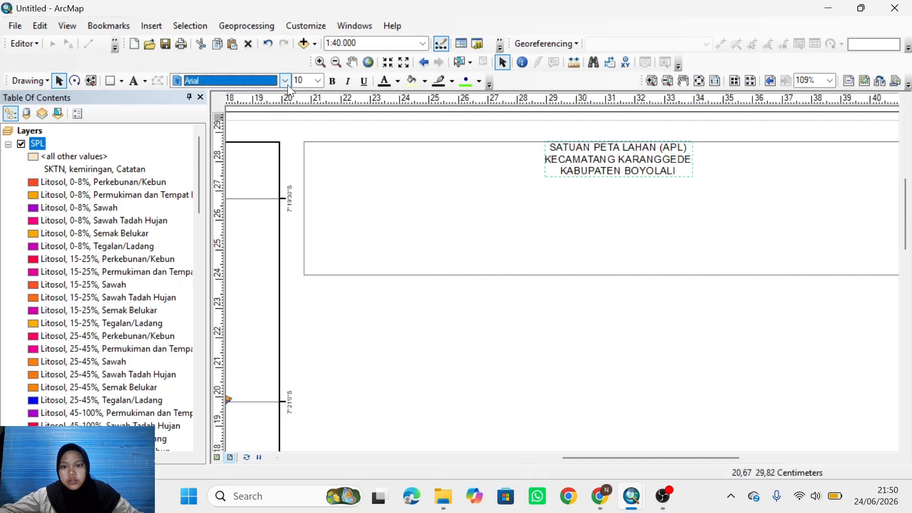
{"action": "left_click", "coordinate": [260, 81]}
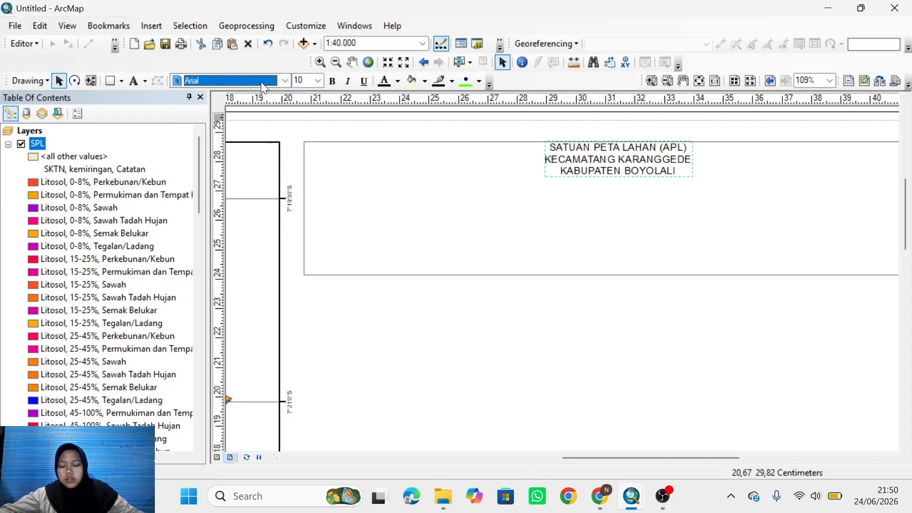
{"action": "type", "text": "ti"}
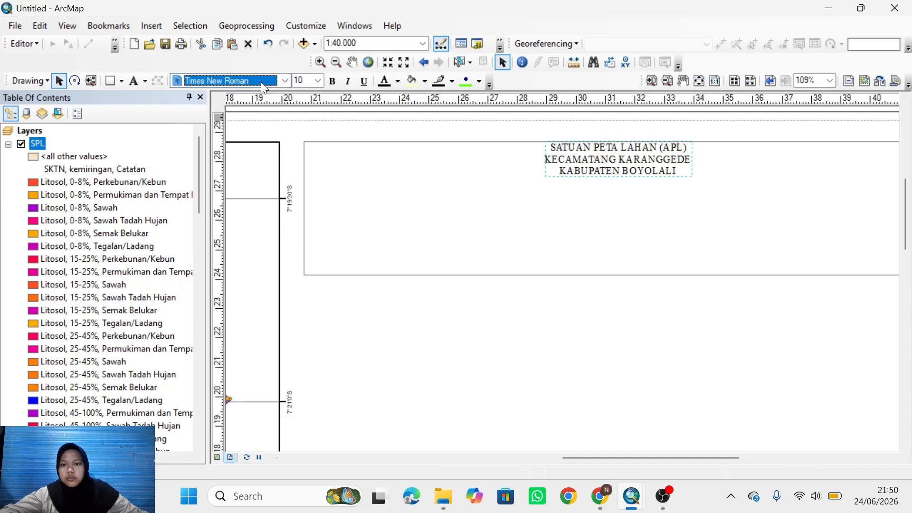
{"action": "left_click", "coordinate": [261, 81]}
{"action": "left_click", "coordinate": [332, 79]}
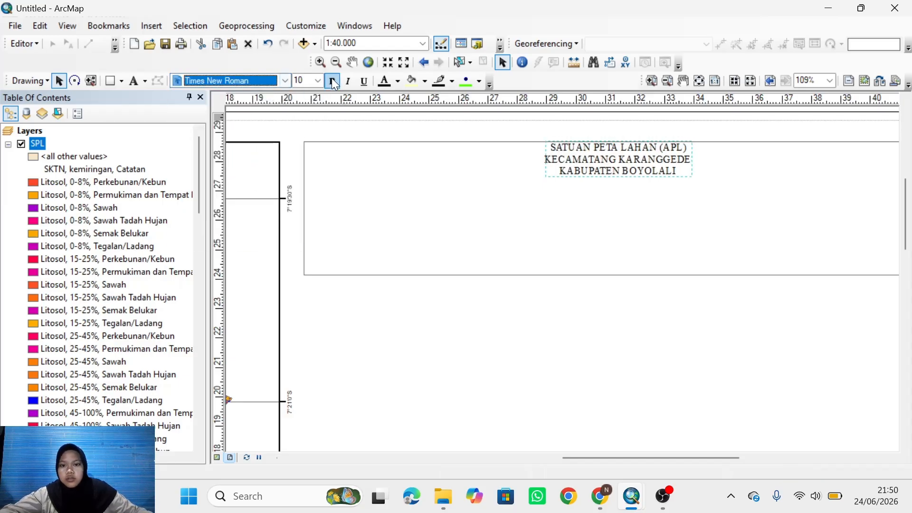
{"action": "left_click", "coordinate": [333, 80]}
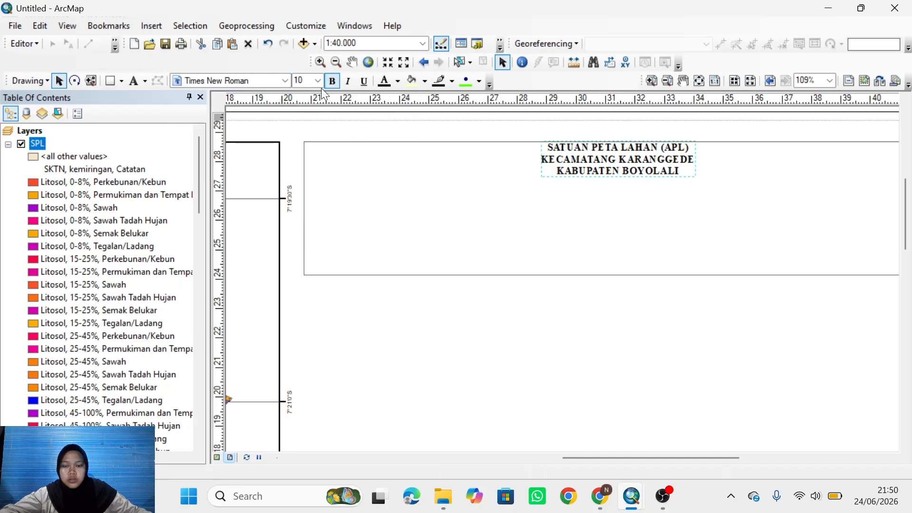
- Set the title text's size to 16 and move it into the right half of the title box
{"action": "left_click", "coordinate": [317, 80]}
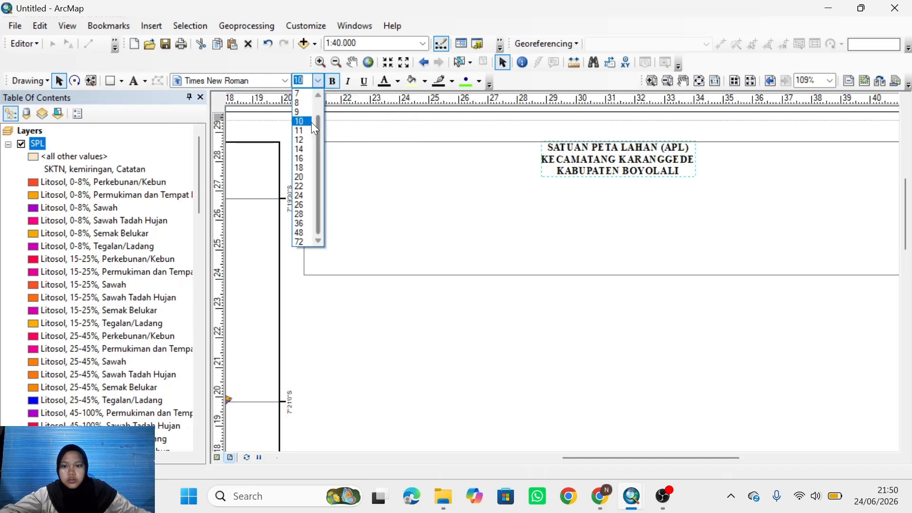
{"action": "left_click", "coordinate": [299, 158]}
{"action": "scroll", "coordinate": [760, 200], "scroll_direction": "down", "scroll_amount": 3}
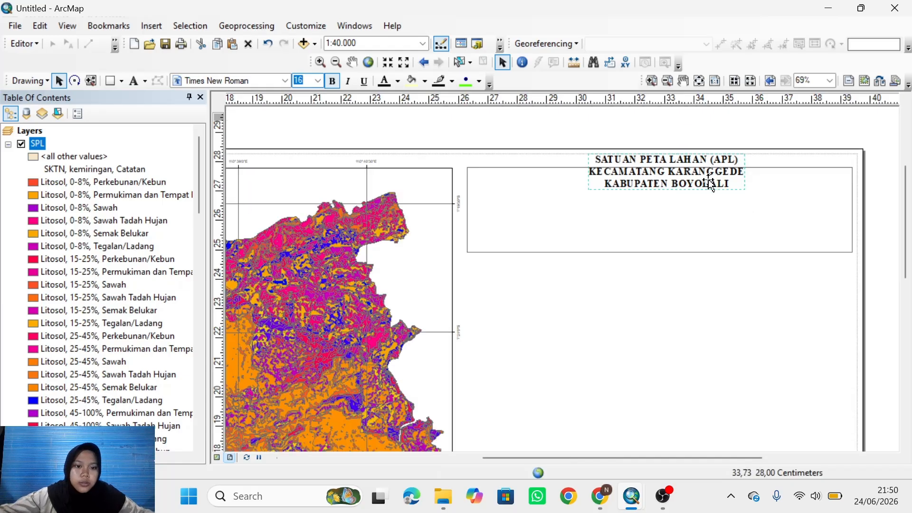
{"action": "left_click_drag", "start_coordinate": [689, 174], "coordinate": [767, 206]}
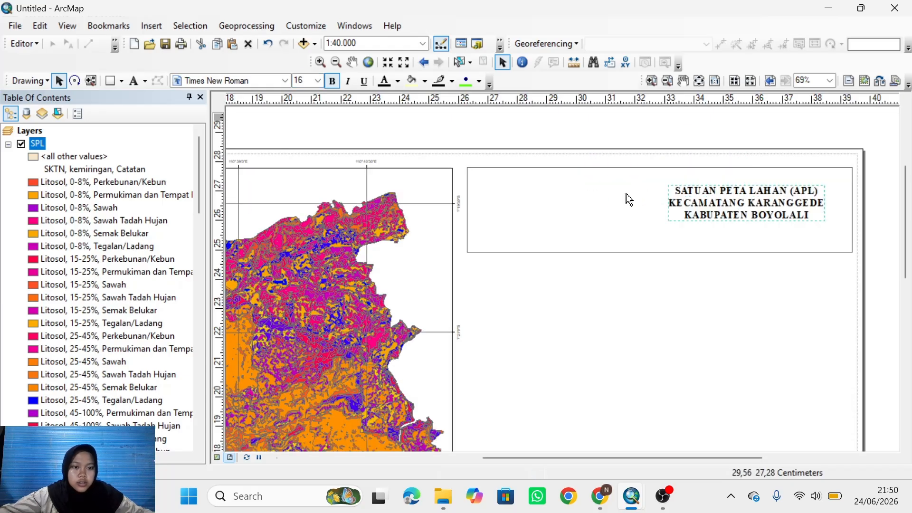
- Enlarge the title text to size 20 and shift it slightly down within the title box
{"action": "left_click", "coordinate": [317, 80]}
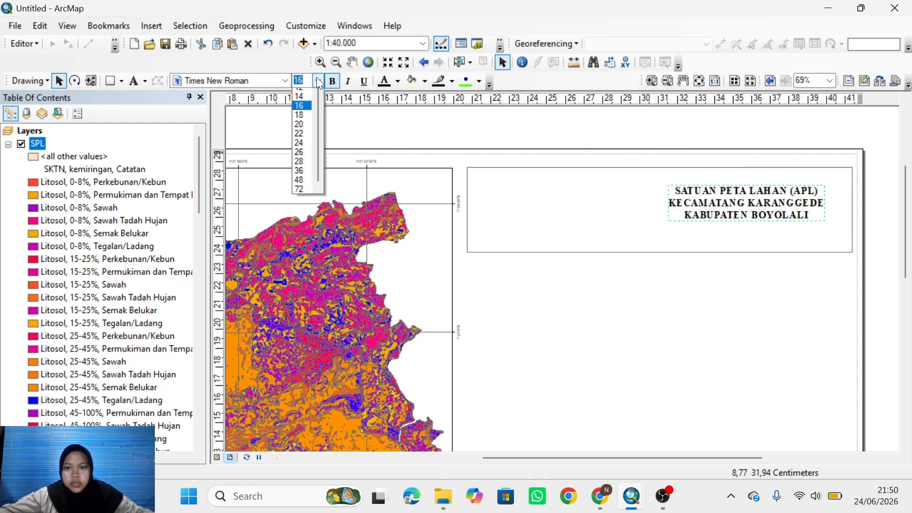
{"action": "left_click", "coordinate": [317, 178]}
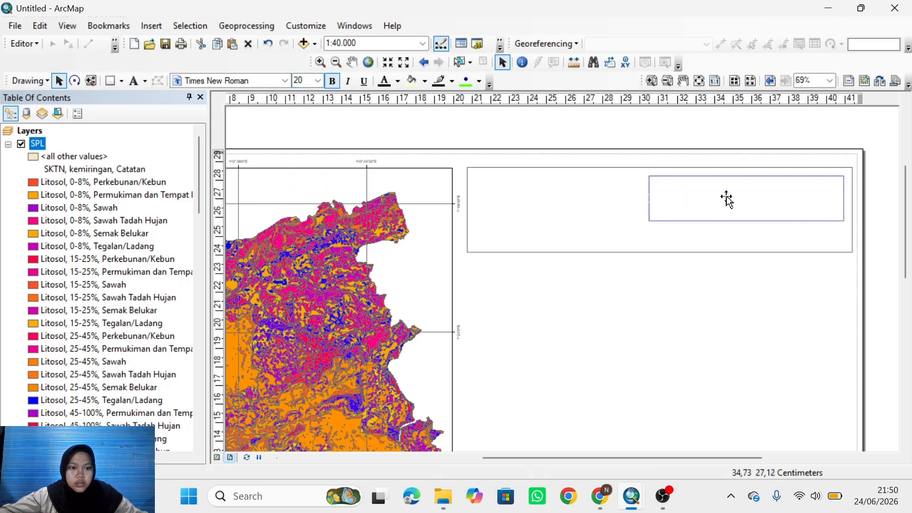
{"action": "left_click_drag", "start_coordinate": [725, 198], "coordinate": [722, 216]}
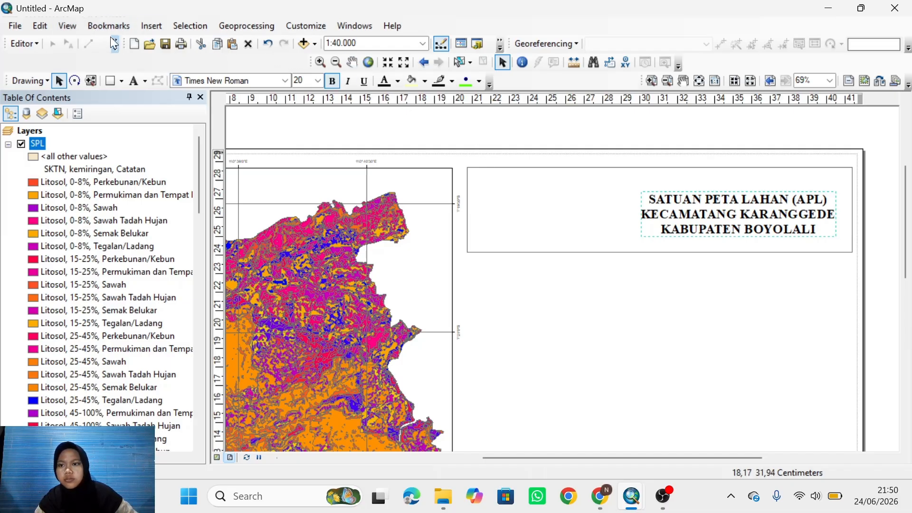
- Switch from the browser back to the untitled ArcMap layout and paste the copied UNS logo onto the page
{"action": "left_click", "coordinate": [151, 25]}
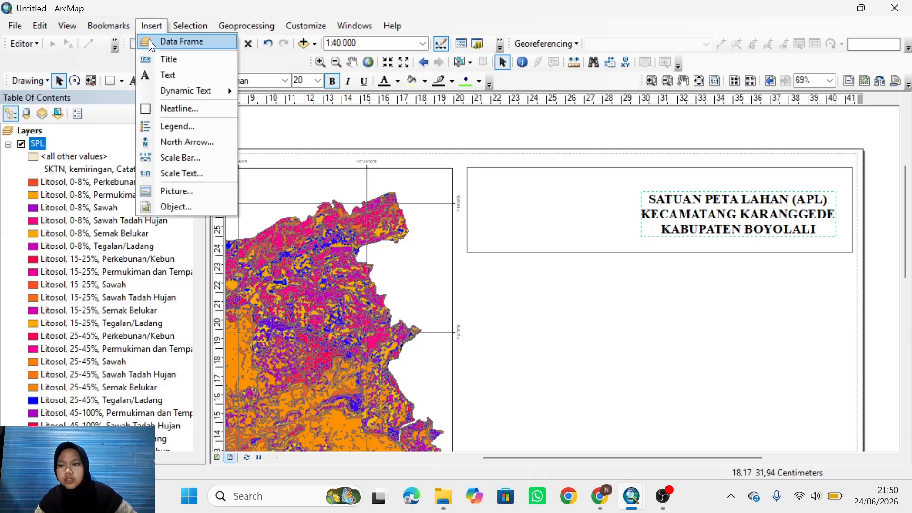
{"action": "left_click", "coordinate": [186, 193]}
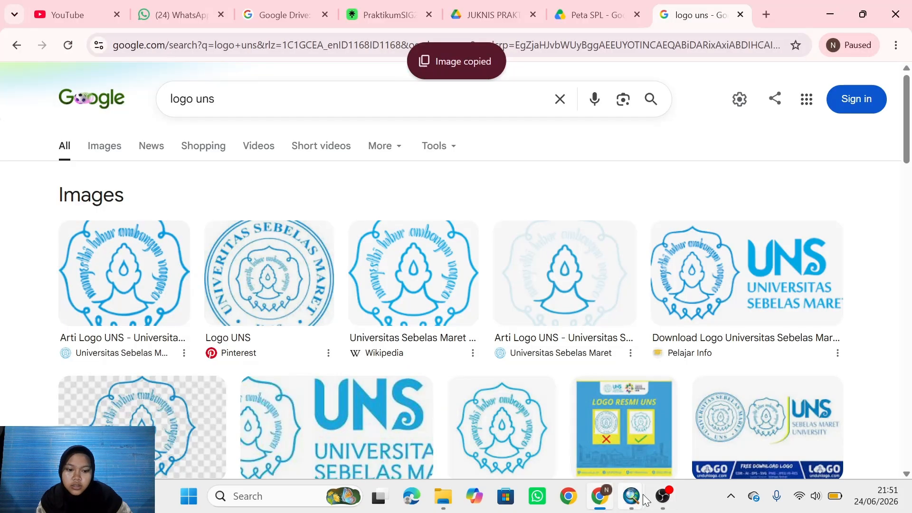
{"action": "mouse_move", "coordinate": [639, 497]}
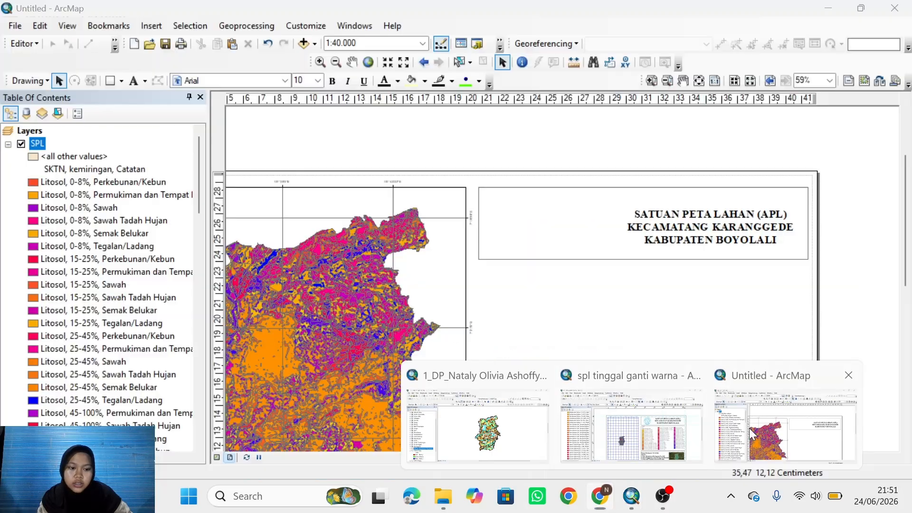
{"action": "right_click", "coordinate": [749, 428]}
{"action": "left_click", "coordinate": [557, 227]}
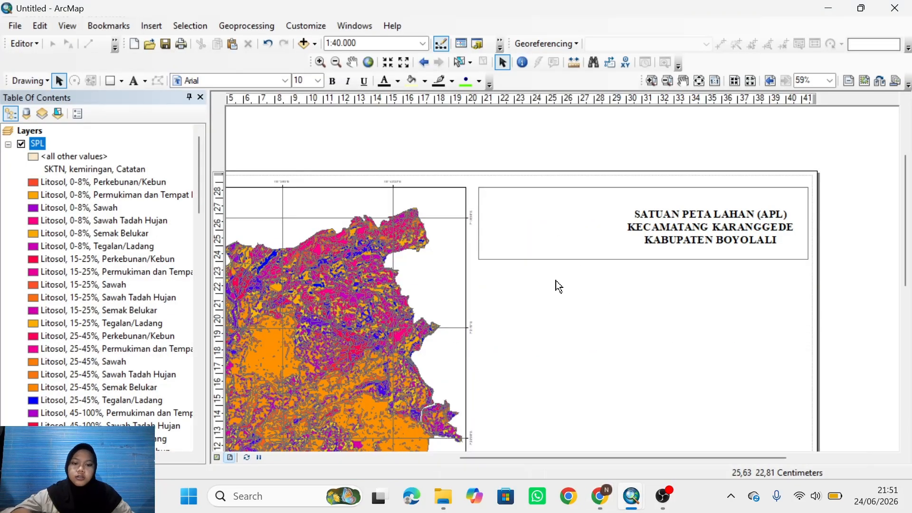
{"action": "key", "text": "ctrl+v"}
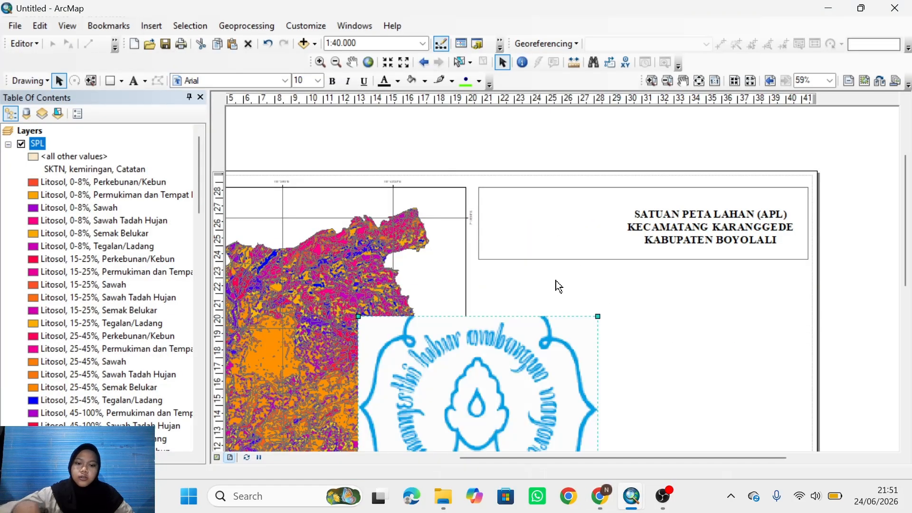
{"action": "scroll", "coordinate": [544, 334], "scroll_direction": "down", "scroll_amount": 5}
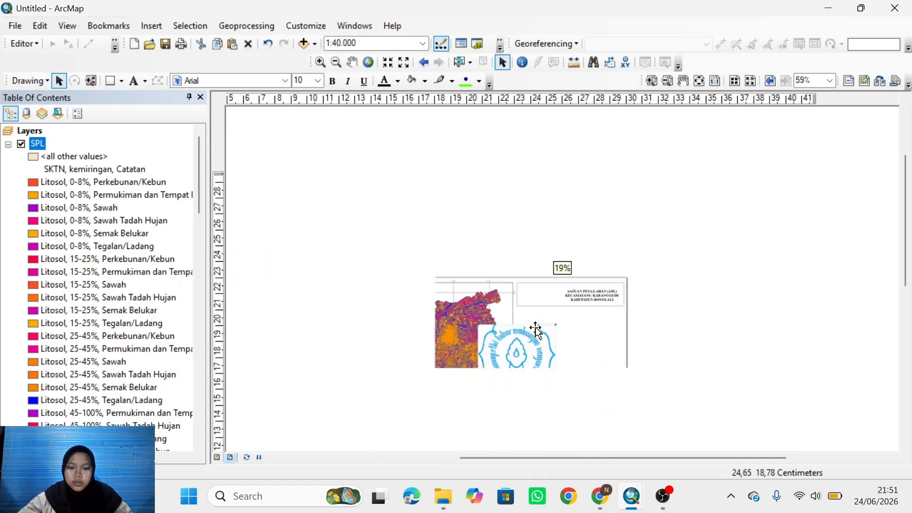
{"action": "scroll", "coordinate": [532, 345], "scroll_direction": "down", "scroll_amount": 2}
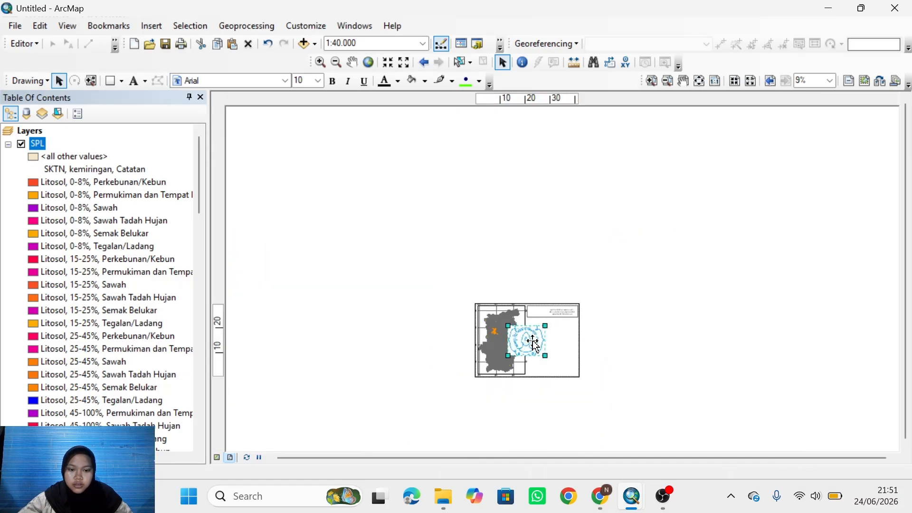
{"action": "scroll", "coordinate": [531, 346], "scroll_direction": "up", "scroll_amount": 3}
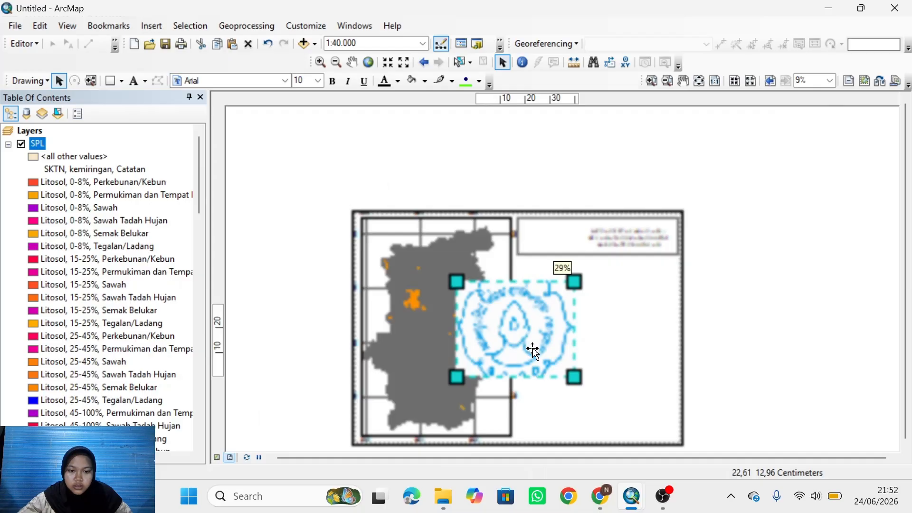
- Shrink the pasted UNS logo to about 3.5 by 2.8 cm and place it in the left half of the title box
{"action": "left_click_drag", "start_coordinate": [576, 377], "coordinate": [509, 323]}
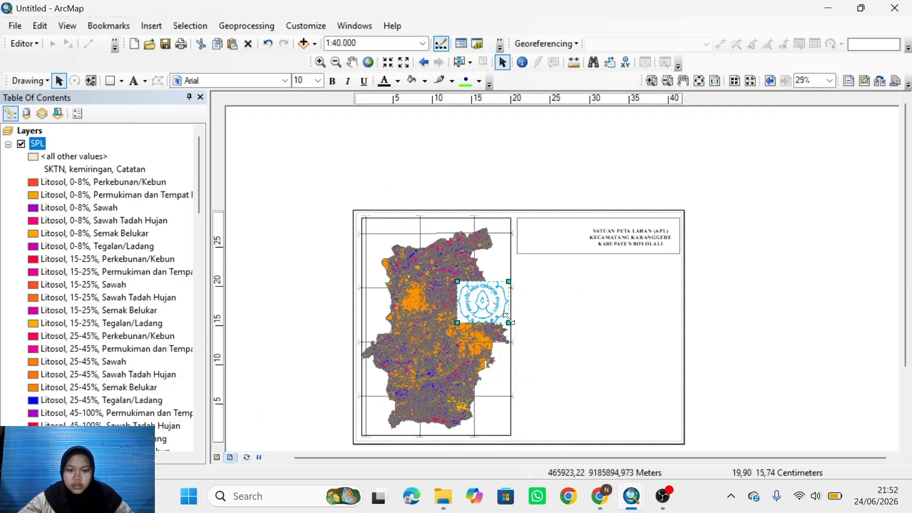
{"action": "left_click", "coordinate": [471, 295]}
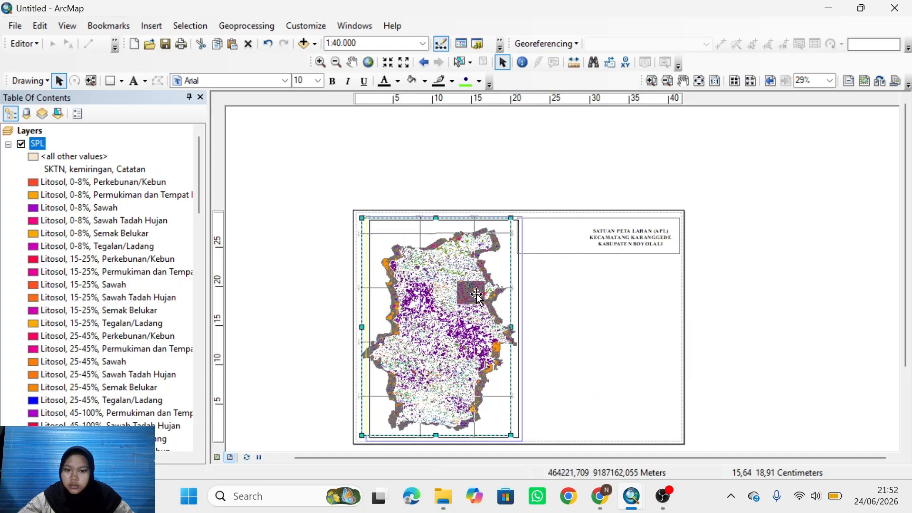
{"action": "left_click_drag", "start_coordinate": [469, 295], "coordinate": [470, 298]}
{"action": "left_click", "coordinate": [473, 292]}
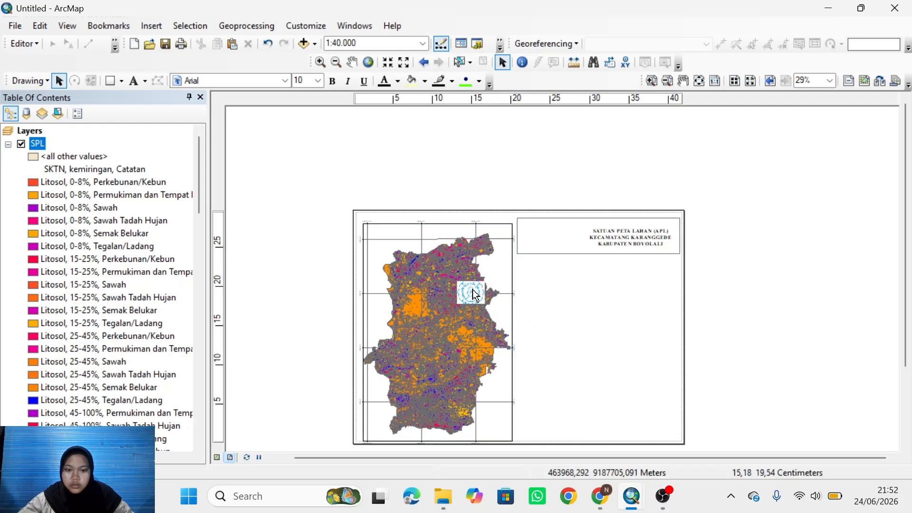
{"action": "double_click", "coordinate": [474, 294]}
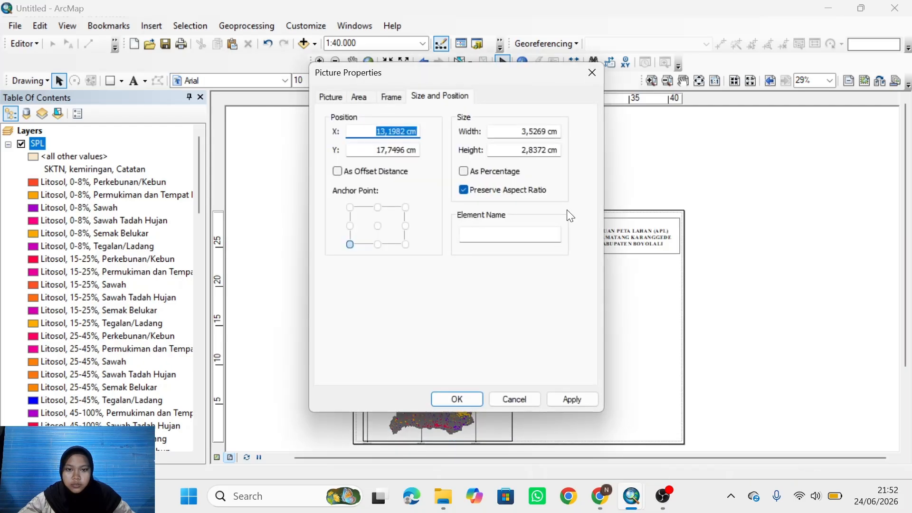
{"action": "left_click", "coordinate": [592, 72]}
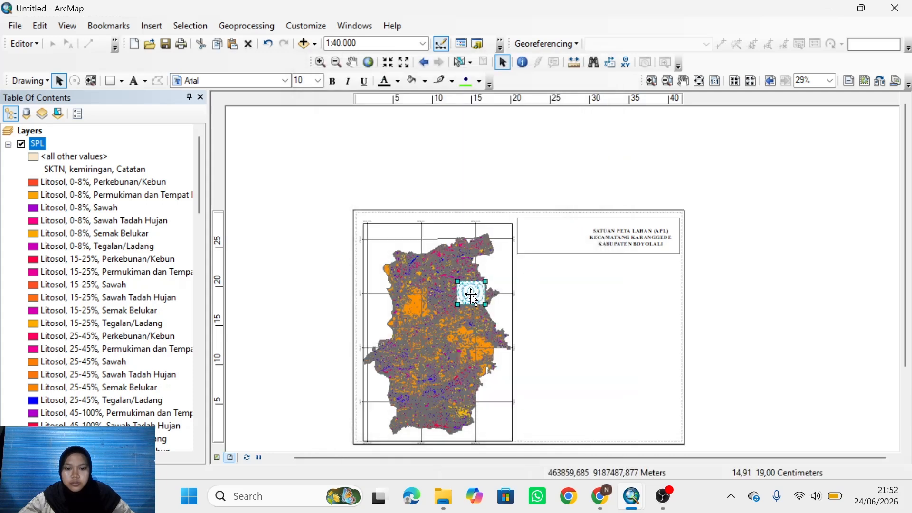
{"action": "left_click_drag", "start_coordinate": [471, 292], "coordinate": [543, 237]}
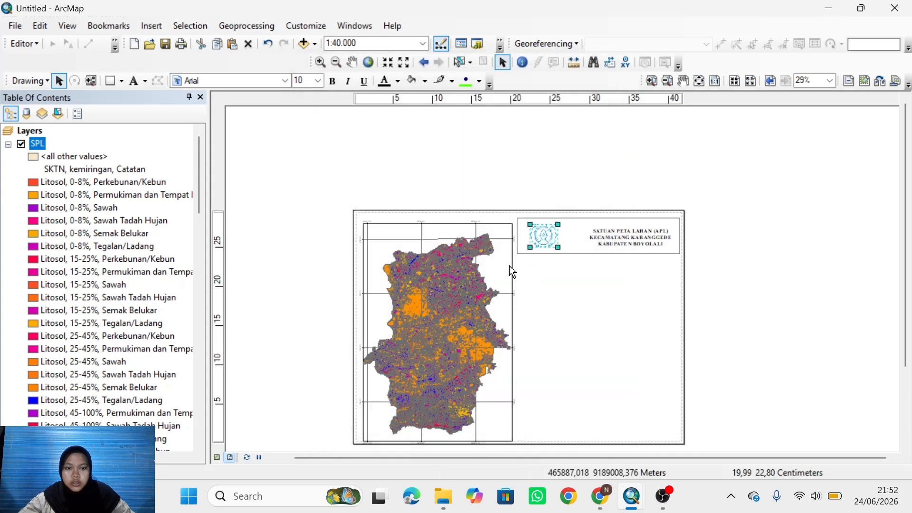
- Move the shifted map frame back up and left into line with the title box's upper edge
{"action": "left_click", "coordinate": [444, 328]}
{"action": "left_click_drag", "start_coordinate": [444, 327], "coordinate": [443, 322]}
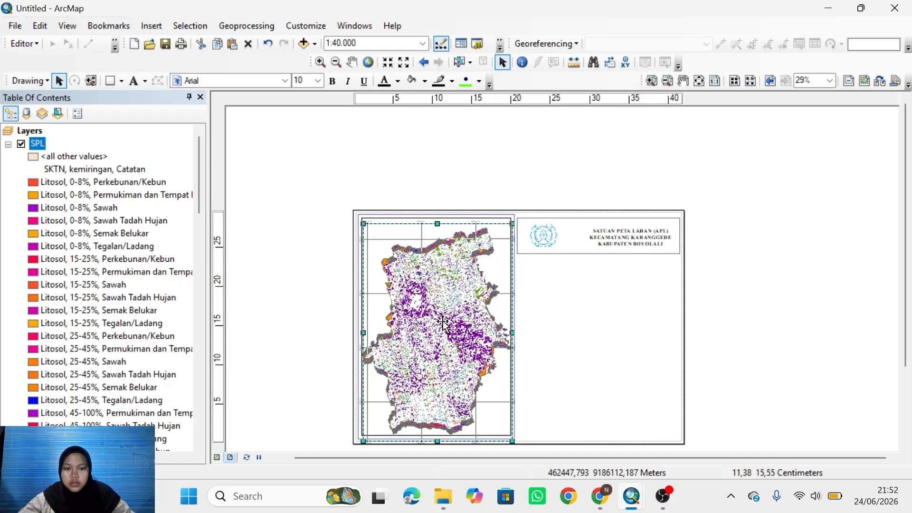
{"action": "left_click", "coordinate": [570, 275]}
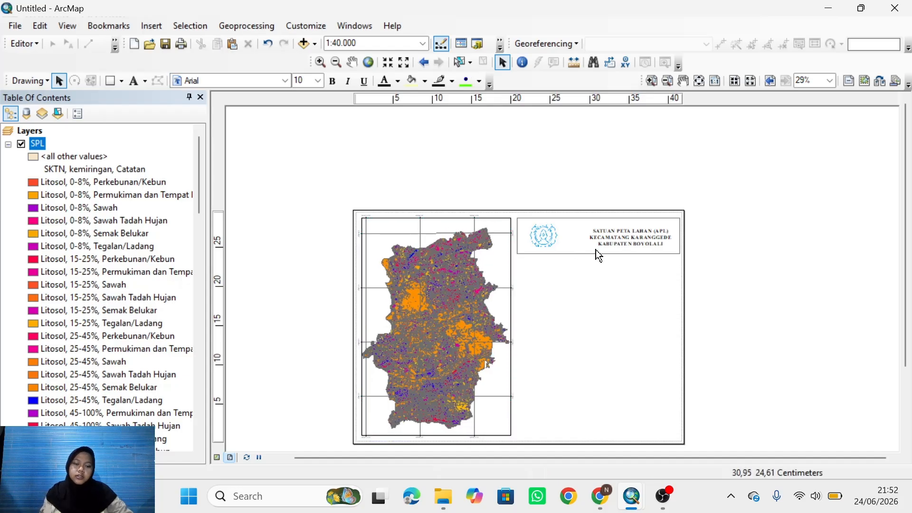
- Draw a rectangle of about 309 sq cm directly below the title box, matching the title box's width
{"action": "scroll", "coordinate": [596, 249], "scroll_direction": "up", "scroll_amount": 1}
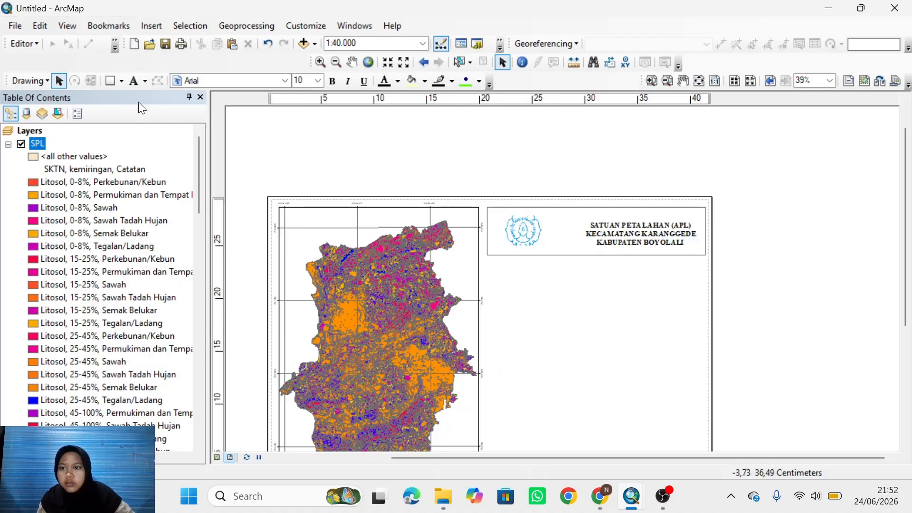
{"action": "left_click", "coordinate": [109, 81]}
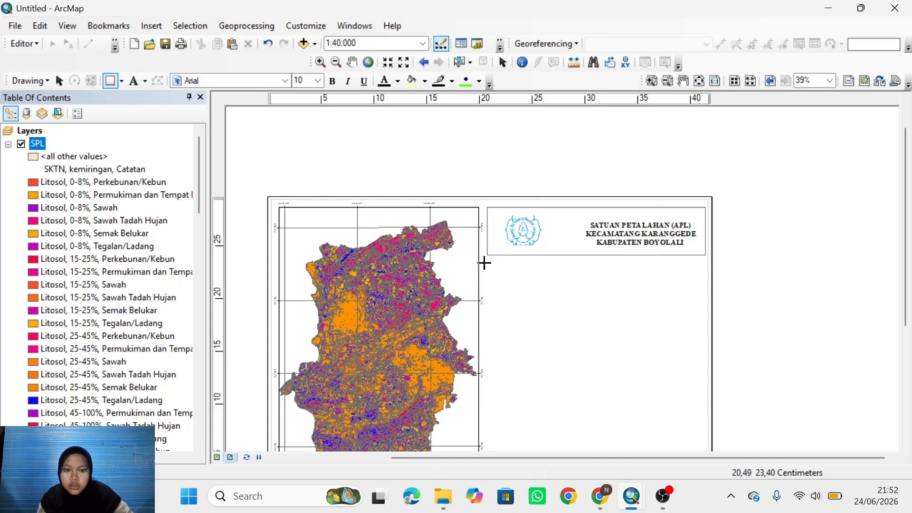
{"action": "left_click_drag", "start_coordinate": [488, 258], "coordinate": [705, 418]}
{"action": "scroll", "coordinate": [645, 362], "scroll_direction": "up", "scroll_amount": 2}
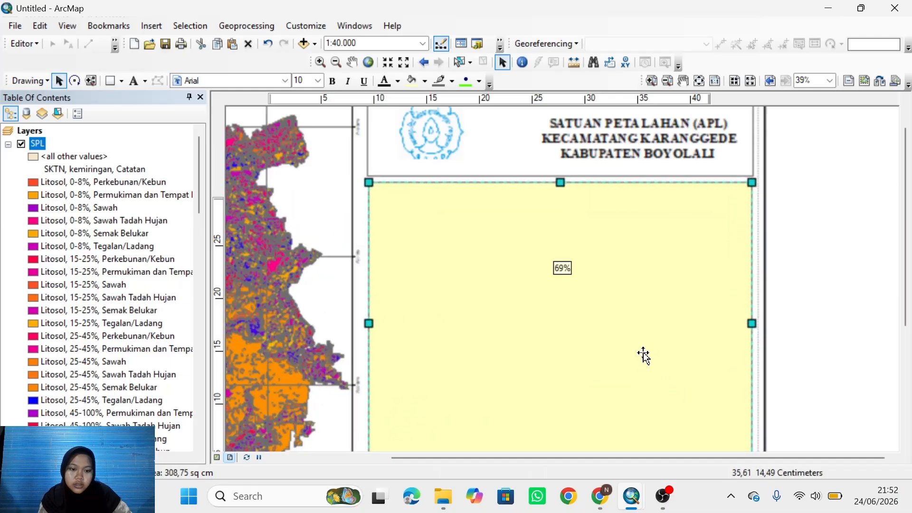
{"action": "scroll", "coordinate": [644, 355], "scroll_direction": "down", "scroll_amount": 4}
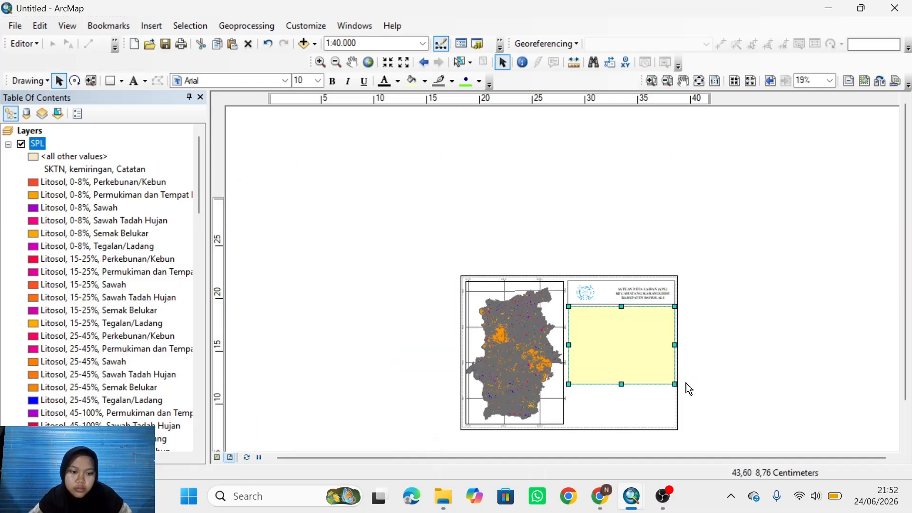
- Set the new rectangle's fill to no color, keeping its grey 1.00 outline
{"action": "right_click", "coordinate": [619, 354]}
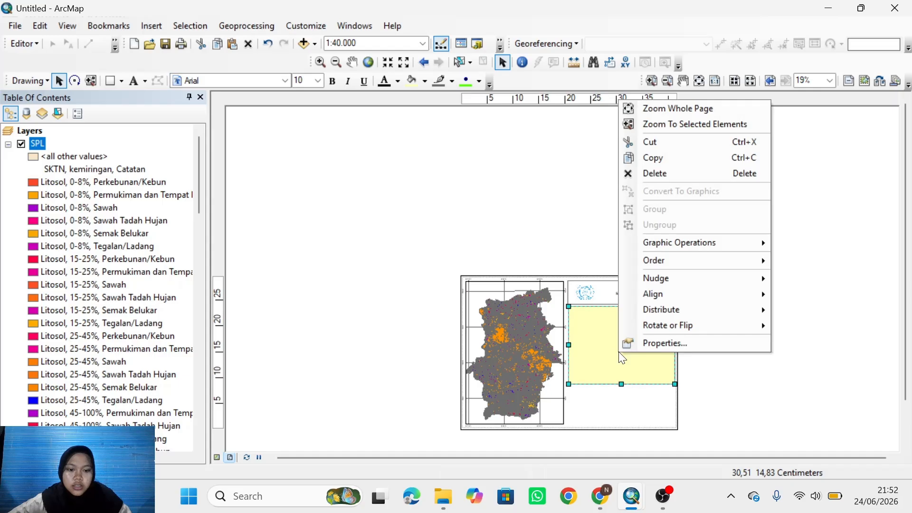
{"action": "left_click", "coordinate": [654, 344]}
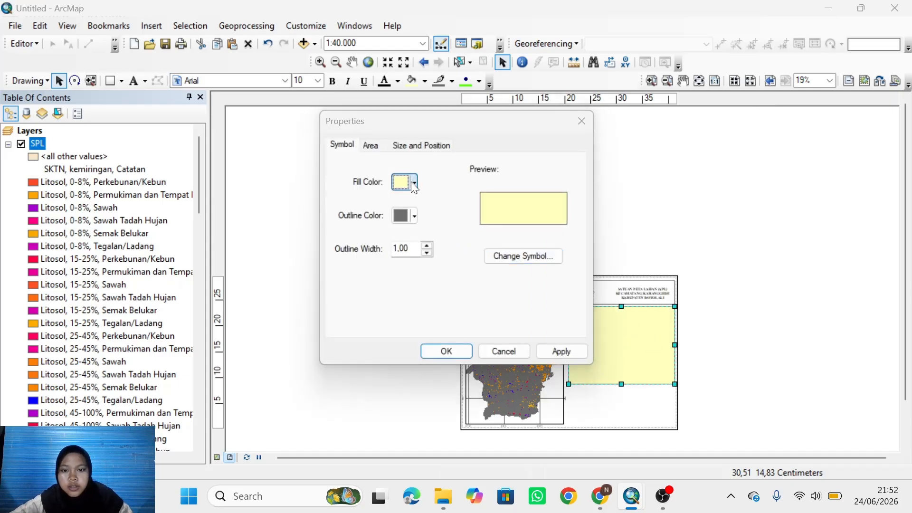
{"action": "left_click", "coordinate": [412, 181]}
{"action": "left_click", "coordinate": [427, 201]}
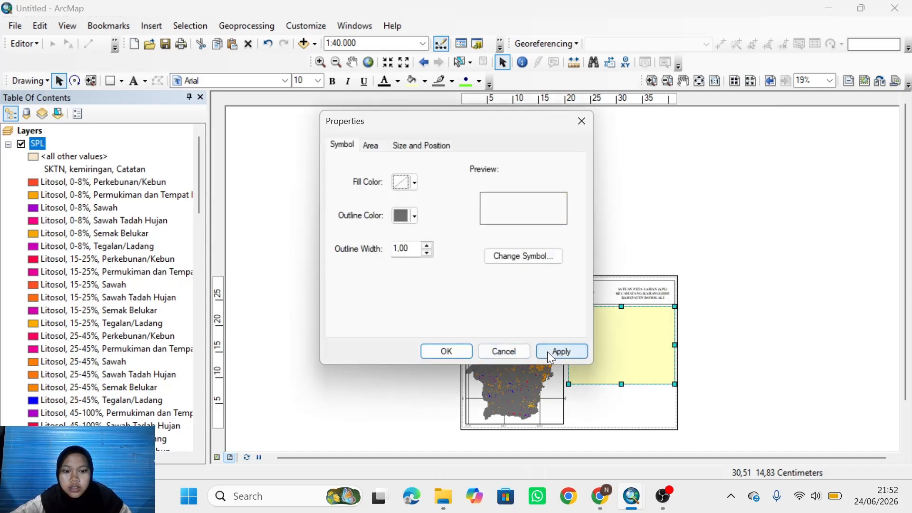
{"action": "left_click", "coordinate": [561, 351]}
{"action": "left_click", "coordinate": [463, 351]}
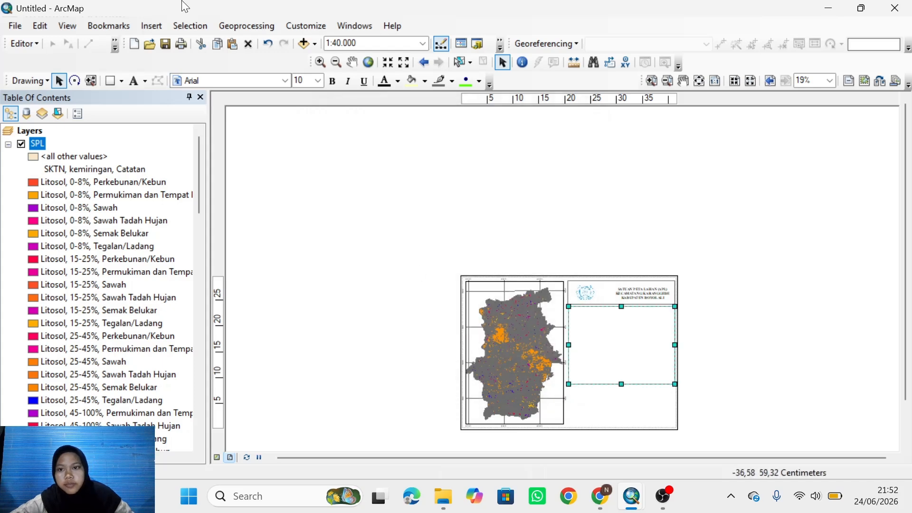
- Start inserting a legend that includes only the SPL layer, arranged in 3 columns
{"action": "left_click", "coordinate": [155, 23]}
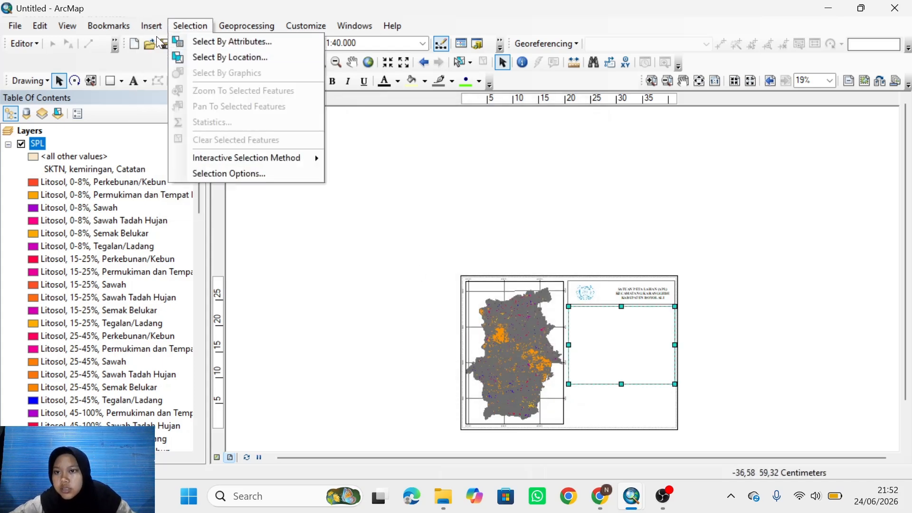
{"action": "left_click", "coordinate": [174, 126]}
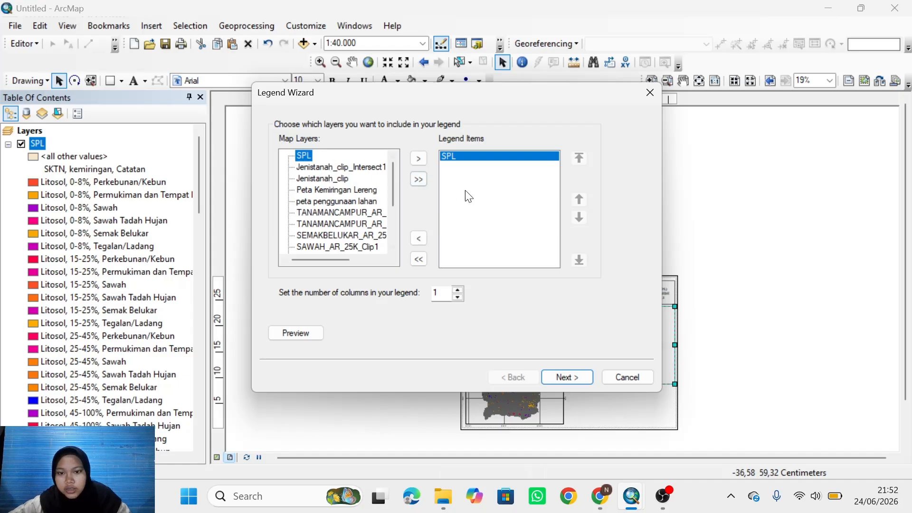
{"action": "left_click", "coordinate": [457, 290]}
{"action": "left_click", "coordinate": [457, 291]}
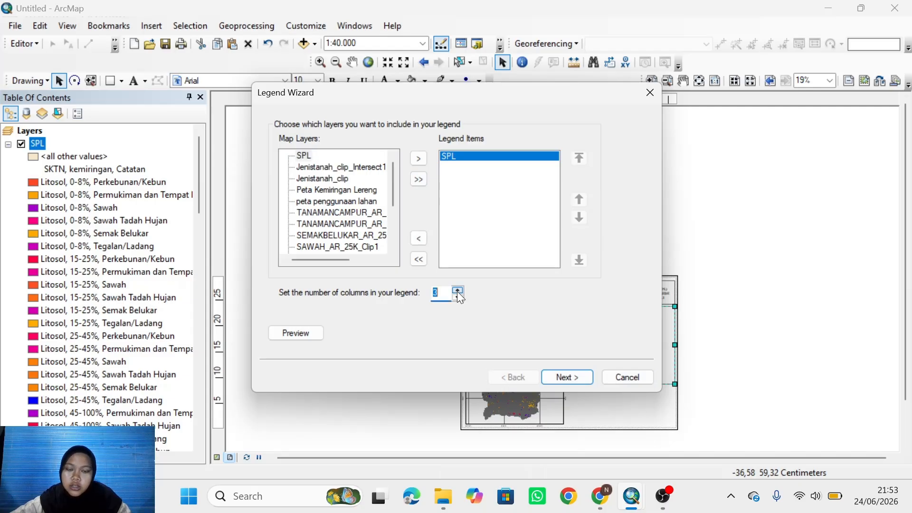
{"action": "left_click", "coordinate": [568, 377]}
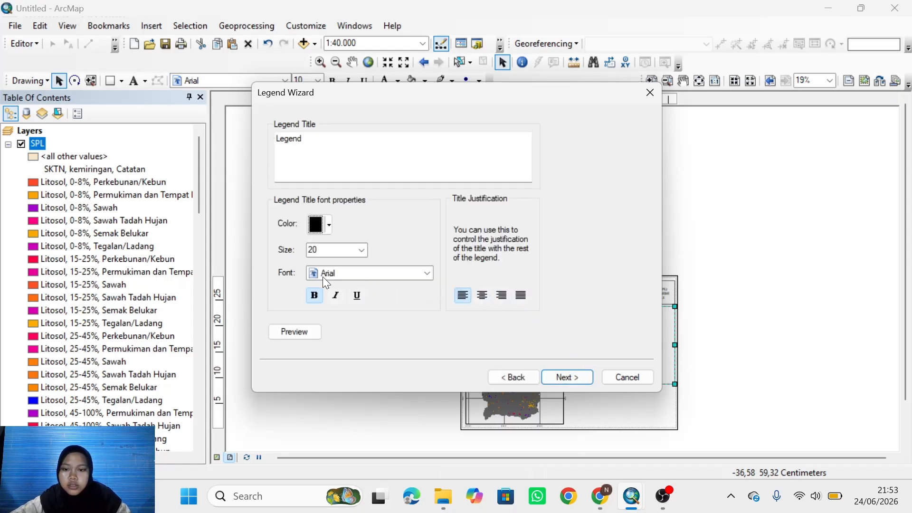
- Set the legend title's font to Times New Roman and change the title text to "Legenda"
{"action": "left_click", "coordinate": [428, 273]}
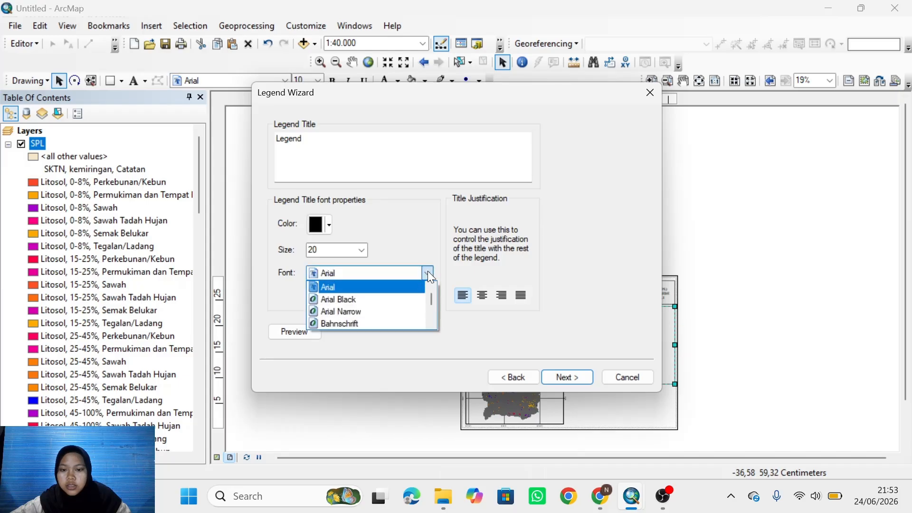
{"action": "left_click", "coordinate": [408, 286]}
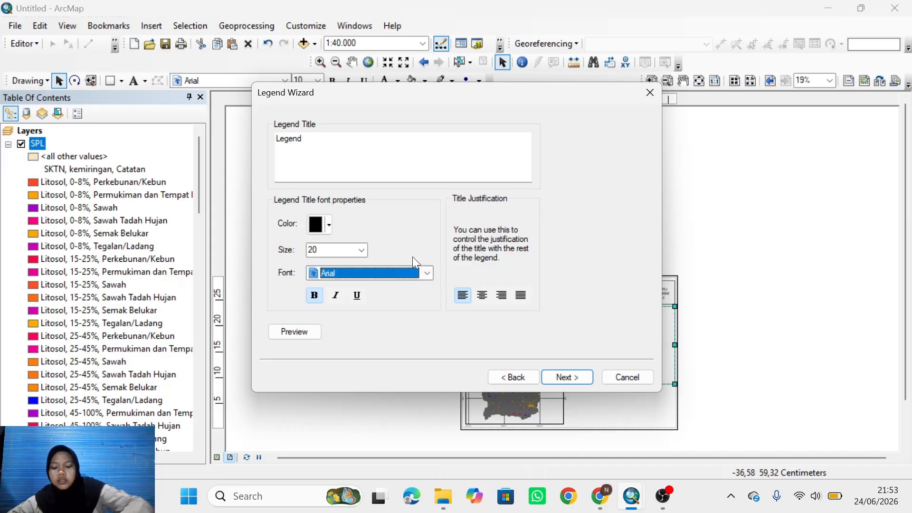
{"action": "key", "text": "t"}
{"action": "key", "text": "t"}
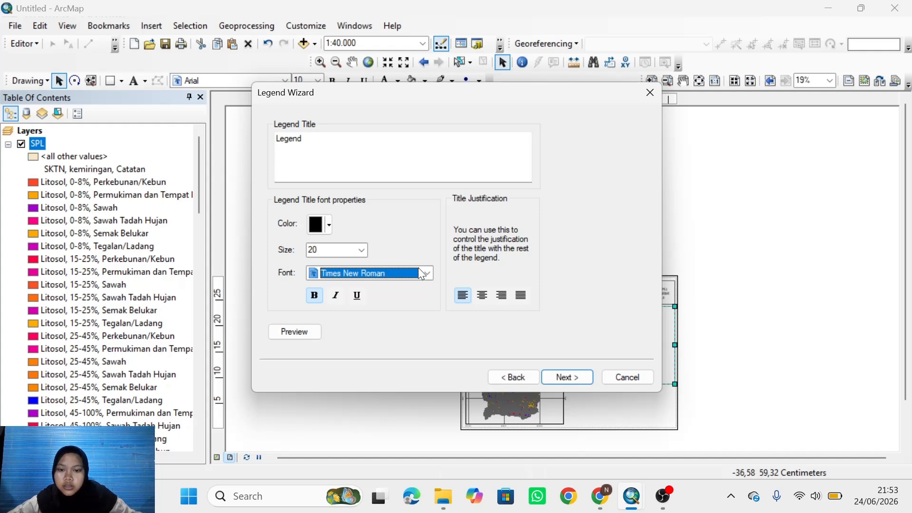
{"action": "left_click", "coordinate": [411, 272]}
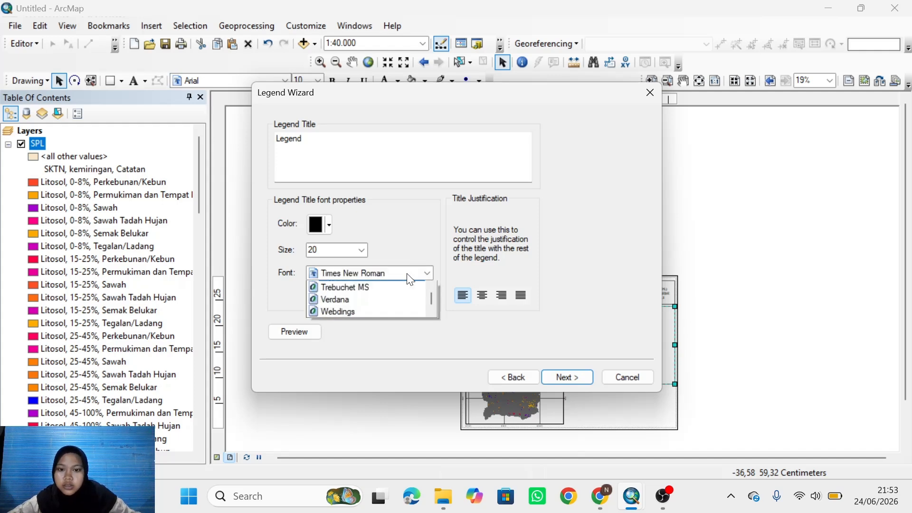
{"action": "left_click", "coordinate": [315, 138]}
{"action": "type", "text": "a"}
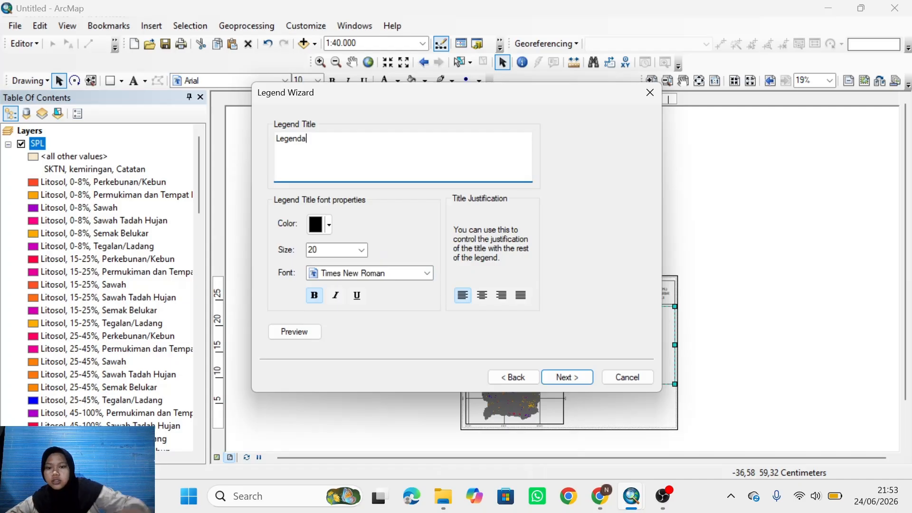
- Accept the legend's default patch and spacing settings and insert it on the page
{"action": "left_click", "coordinate": [563, 379]}
{"action": "left_click", "coordinate": [554, 379]}
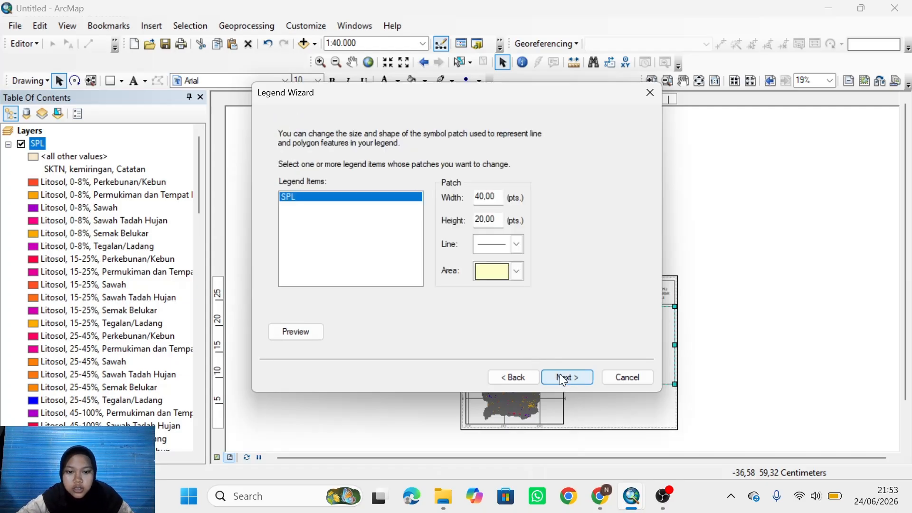
{"action": "left_click", "coordinate": [561, 373]}
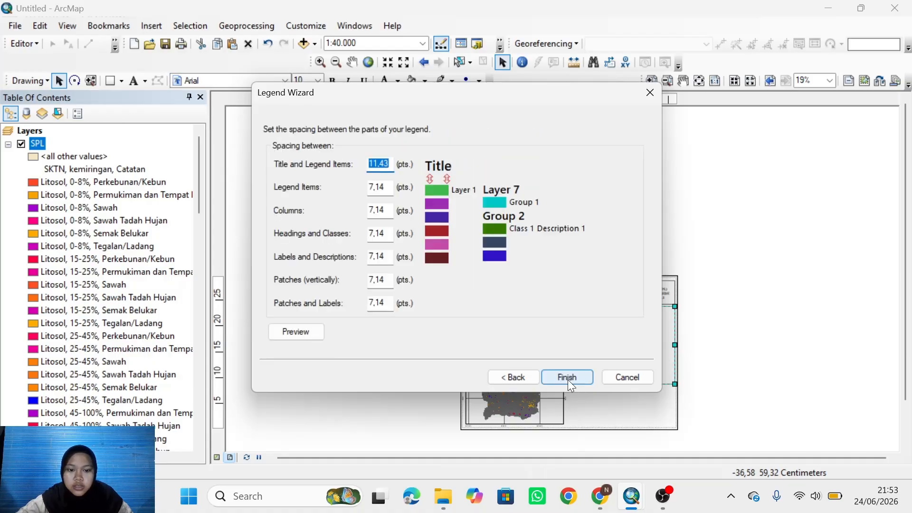
{"action": "left_click", "coordinate": [567, 377]}
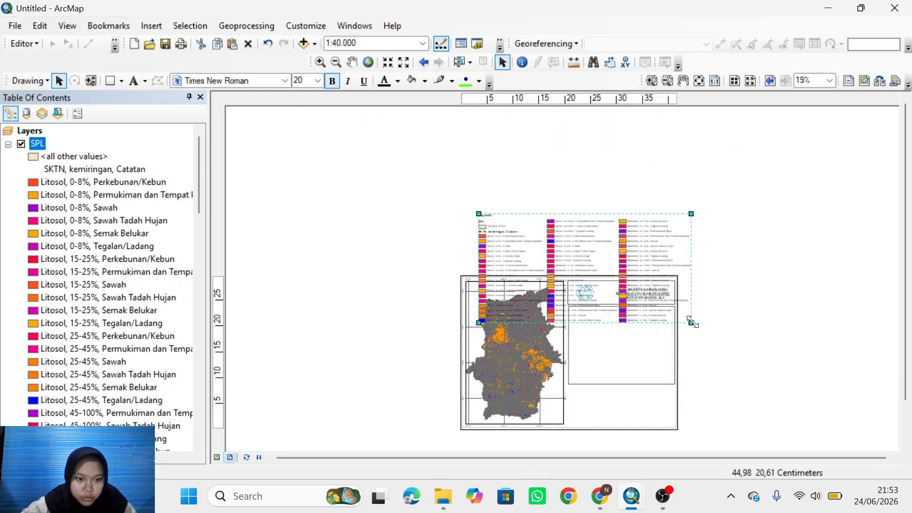
- Shrink the legend until its title size is about 9.62 and move it into the rectangle below the title box
{"action": "left_click_drag", "start_coordinate": [691, 322], "coordinate": [626, 343]}
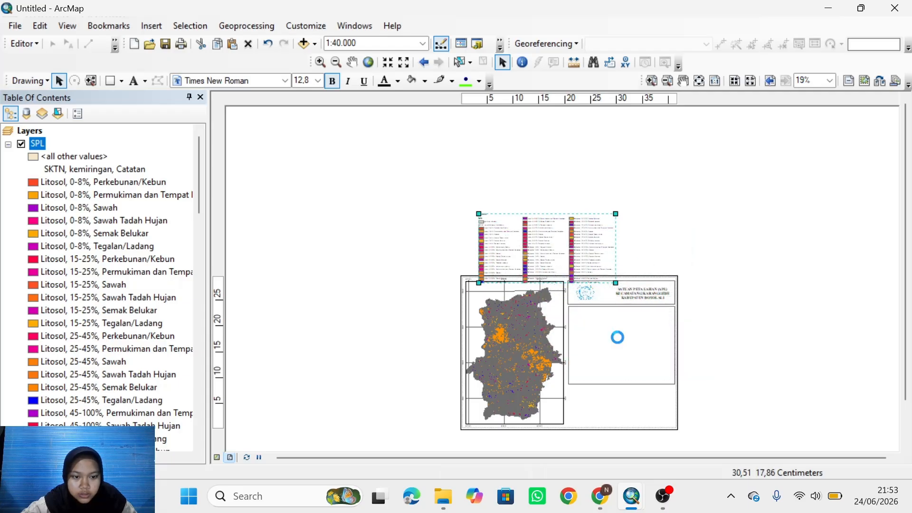
{"action": "left_click_drag", "start_coordinate": [703, 378], "coordinate": [670, 379]}
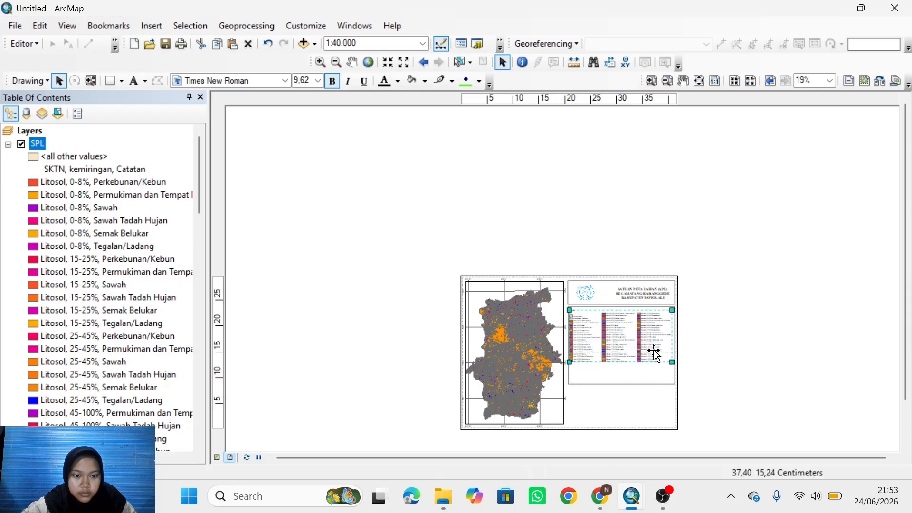
{"action": "scroll", "coordinate": [657, 333], "scroll_direction": "up", "scroll_amount": 3}
{"action": "scroll", "coordinate": [657, 332], "scroll_direction": "up", "scroll_amount": 2}
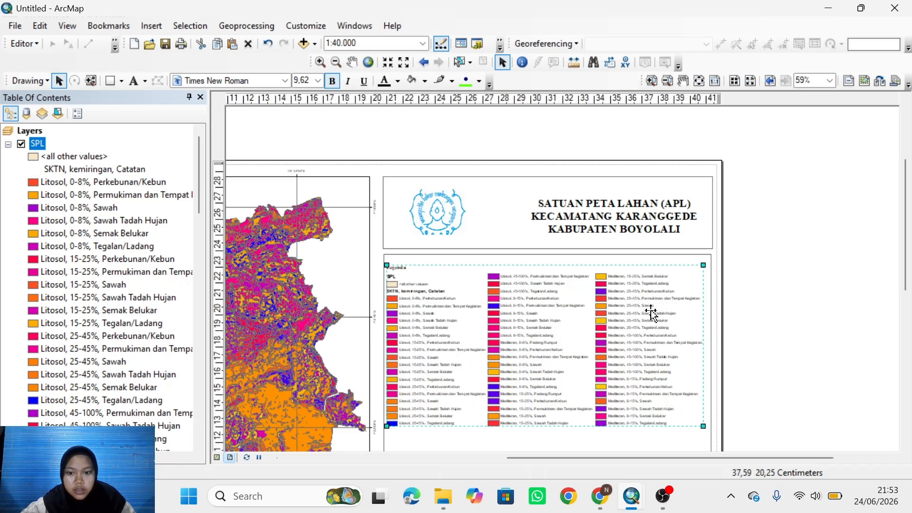
- Shorten the legend box from its lower edge so that it ends just beneath the last legend rows
{"action": "left_click_drag", "start_coordinate": [757, 337], "coordinate": [782, 232]}
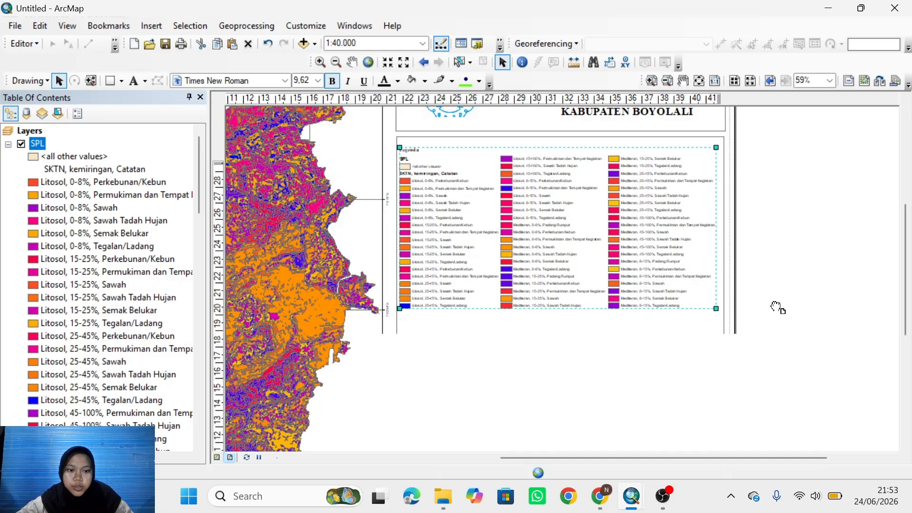
{"action": "left_click_drag", "start_coordinate": [768, 315], "coordinate": [775, 303]}
{"action": "left_click", "coordinate": [546, 359]}
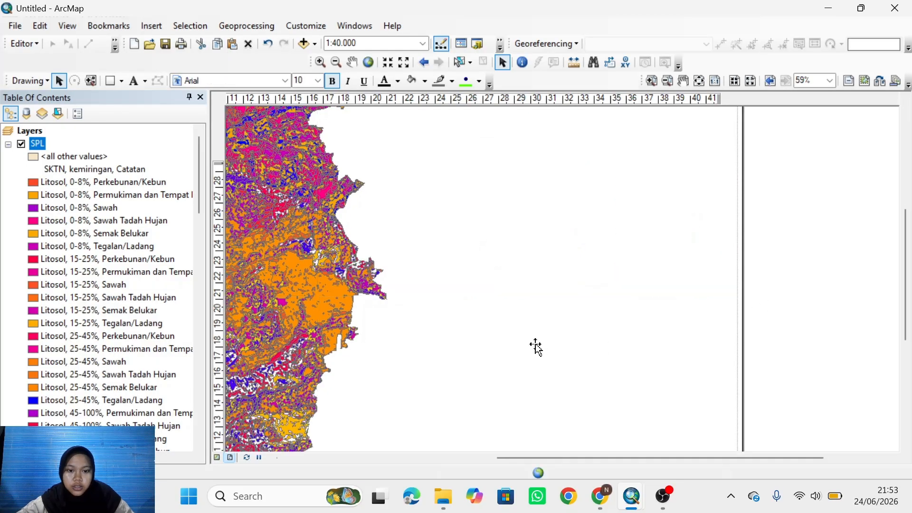
{"action": "left_click_drag", "start_coordinate": [571, 360], "coordinate": [578, 303]}
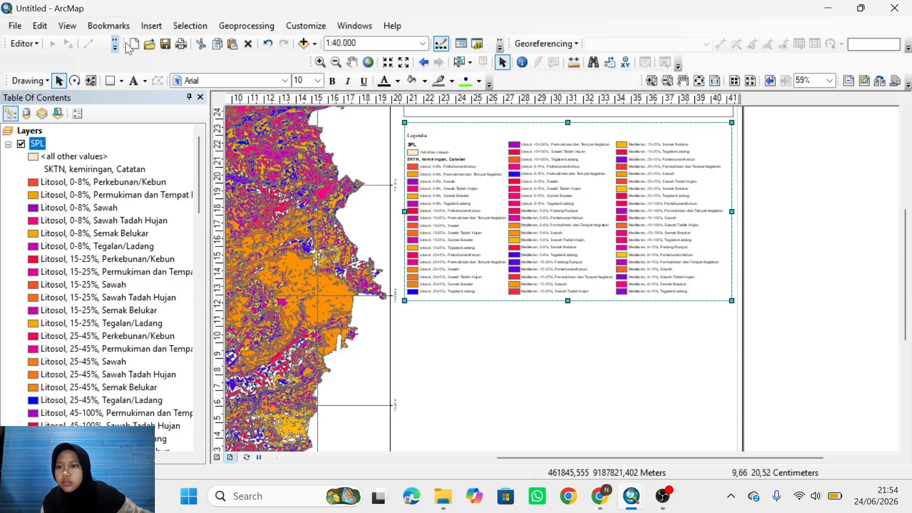
- Draw a rectangle just below the legend box and stretch it to the legend's full width
{"action": "left_click", "coordinate": [111, 81]}
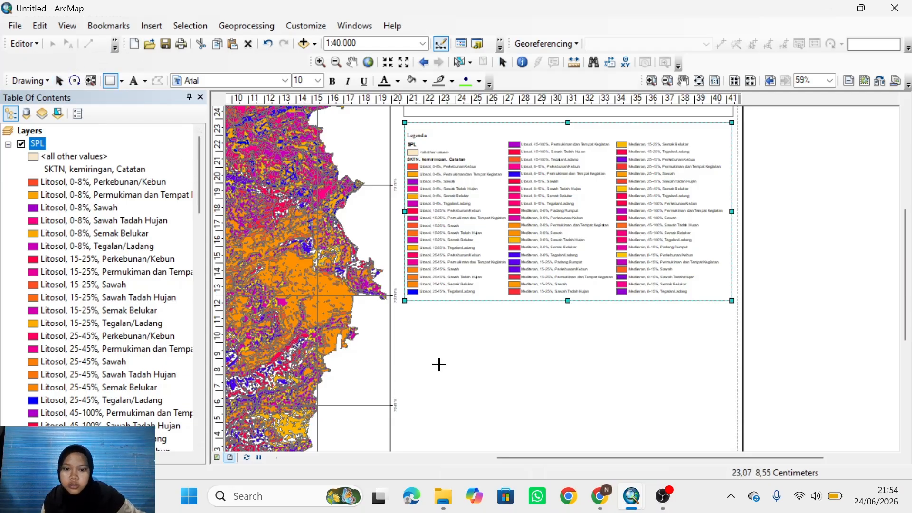
{"action": "left_click_drag", "start_coordinate": [401, 308], "coordinate": [586, 392]}
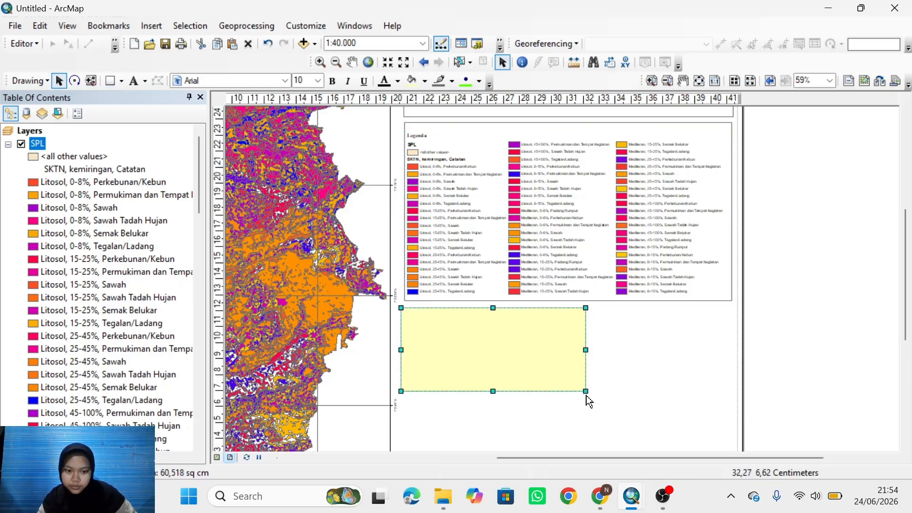
{"action": "left_click_drag", "start_coordinate": [585, 391], "coordinate": [731, 386]}
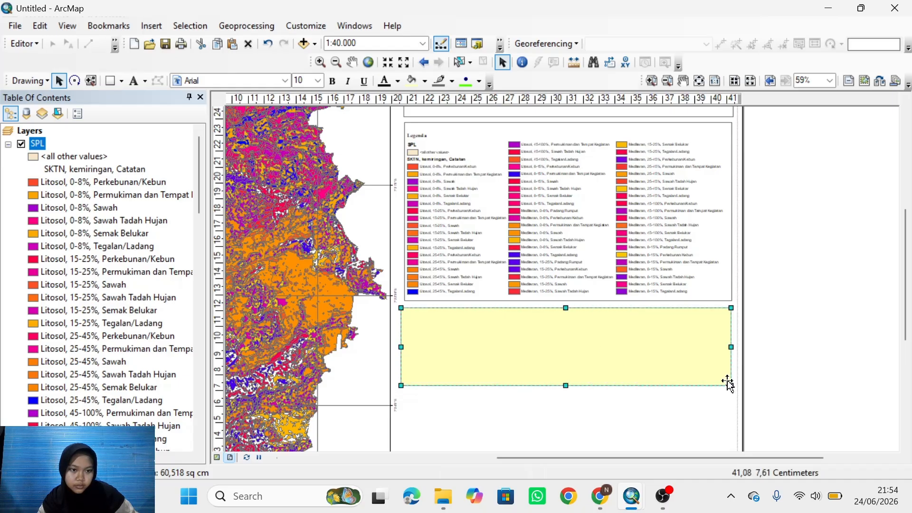
- Set the fill colour of the new rectangle below the legend to No Color
{"action": "right_click", "coordinate": [474, 329]}
{"action": "left_click", "coordinate": [518, 327]}
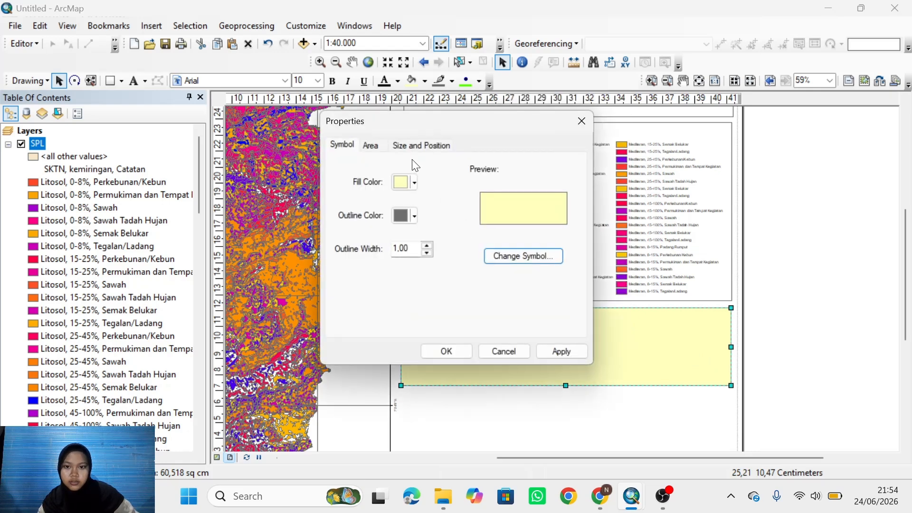
{"action": "left_click", "coordinate": [413, 185]}
{"action": "left_click", "coordinate": [418, 206]}
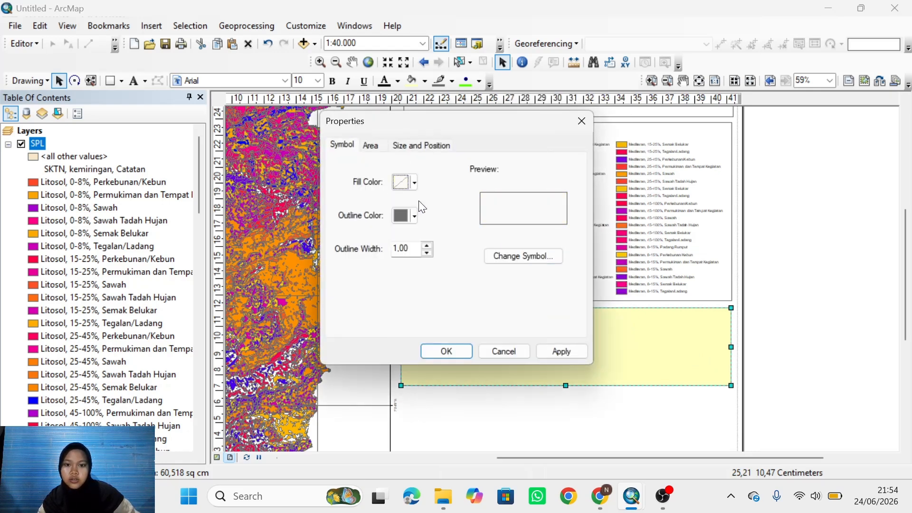
{"action": "left_click", "coordinate": [540, 353]}
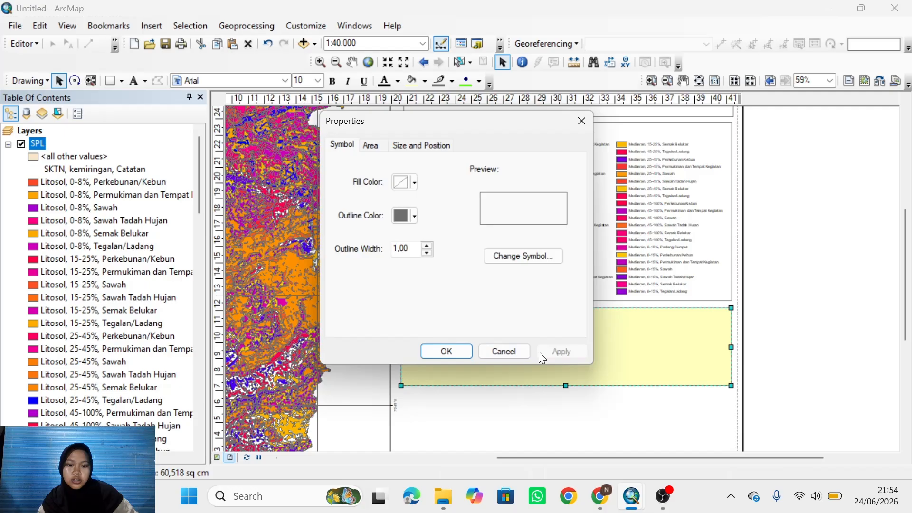
{"action": "left_click", "coordinate": [447, 352]}
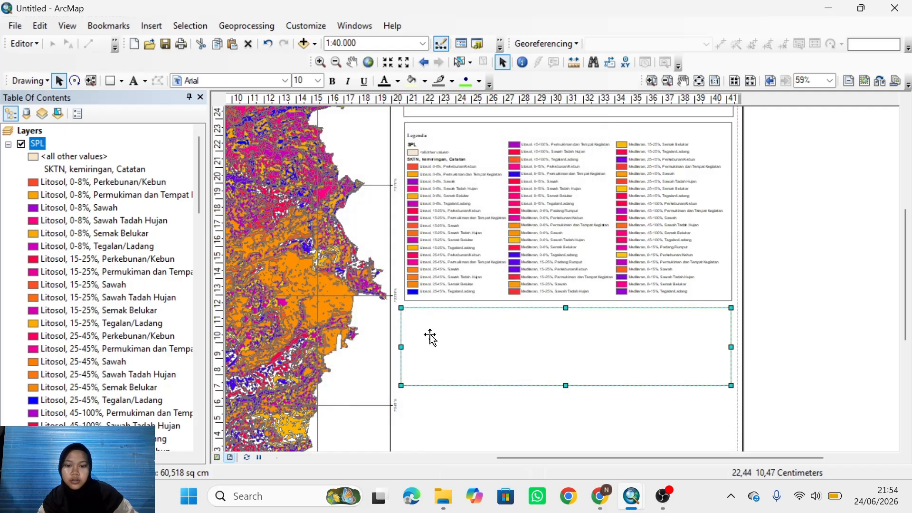
- Add the text "1. peta administrasi kabupaten boyolali" inside the rectangle below the legend
{"action": "left_click", "coordinate": [136, 81]}
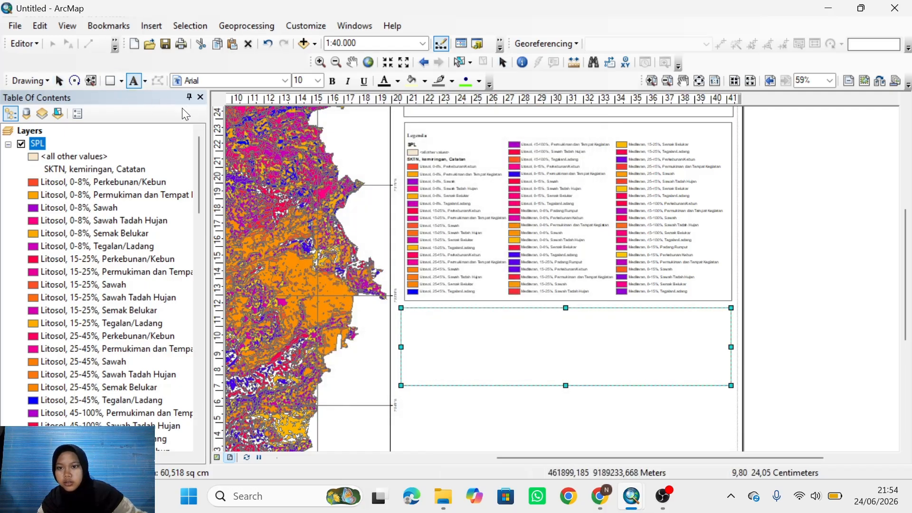
{"action": "right_click", "coordinate": [456, 319]}
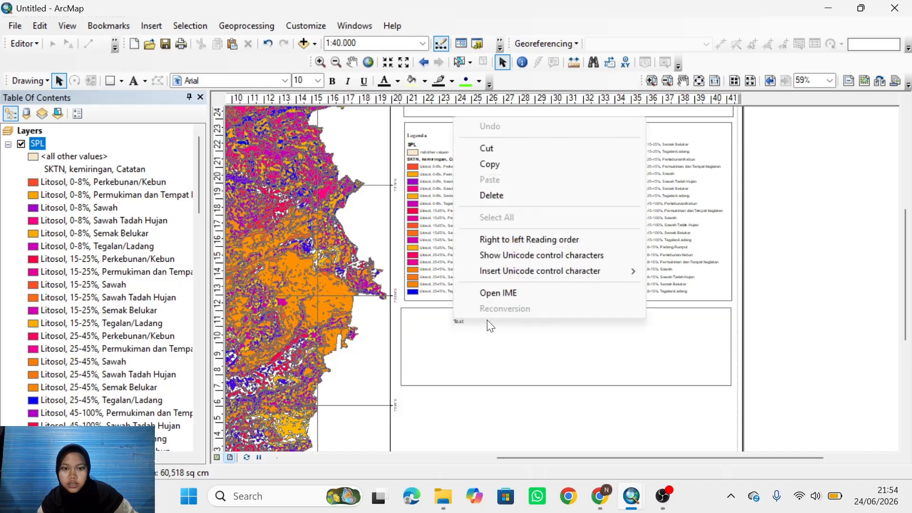
{"action": "left_click", "coordinate": [490, 328]}
{"action": "right_click", "coordinate": [462, 326]}
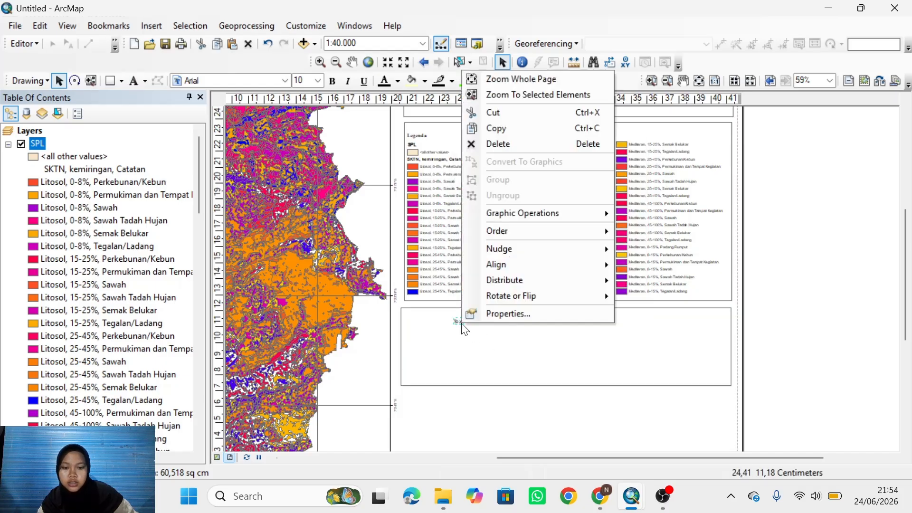
{"action": "left_click", "coordinate": [475, 314]}
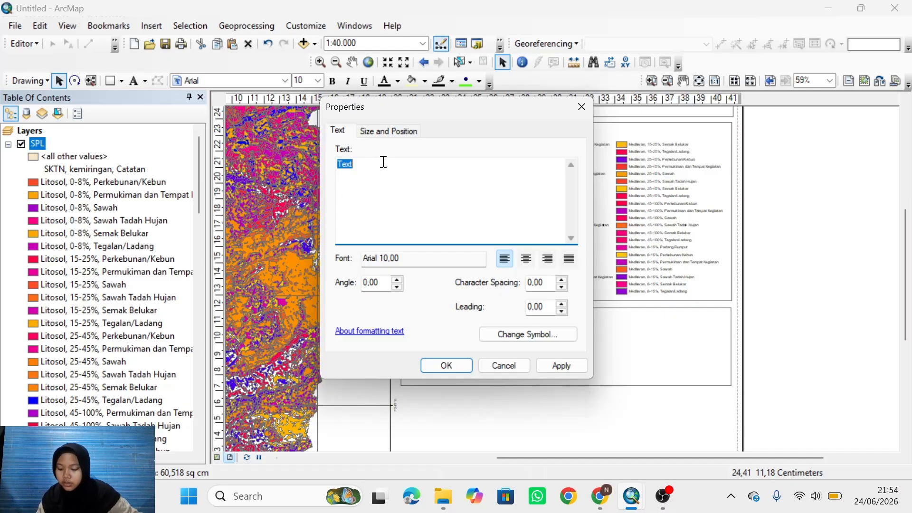
{"action": "type", "text": "1"}
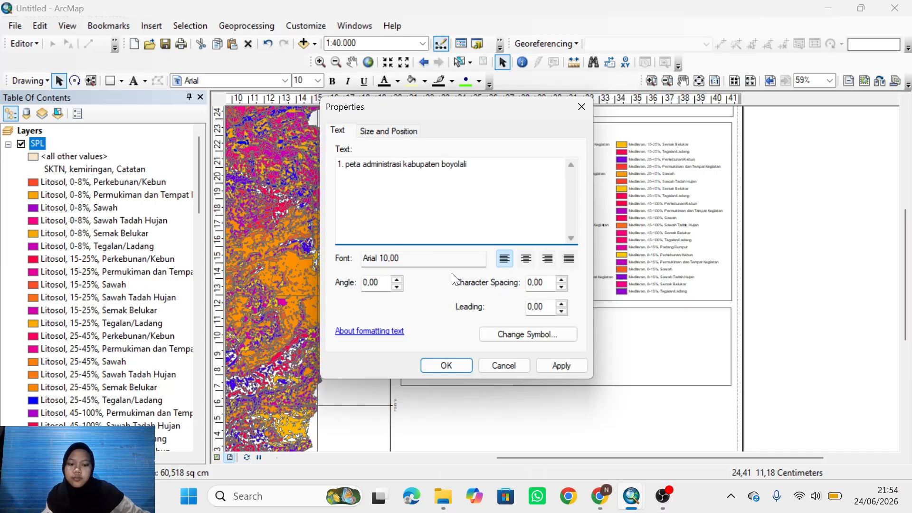
{"action": "left_click", "coordinate": [546, 365]}
{"action": "left_click", "coordinate": [446, 365]}
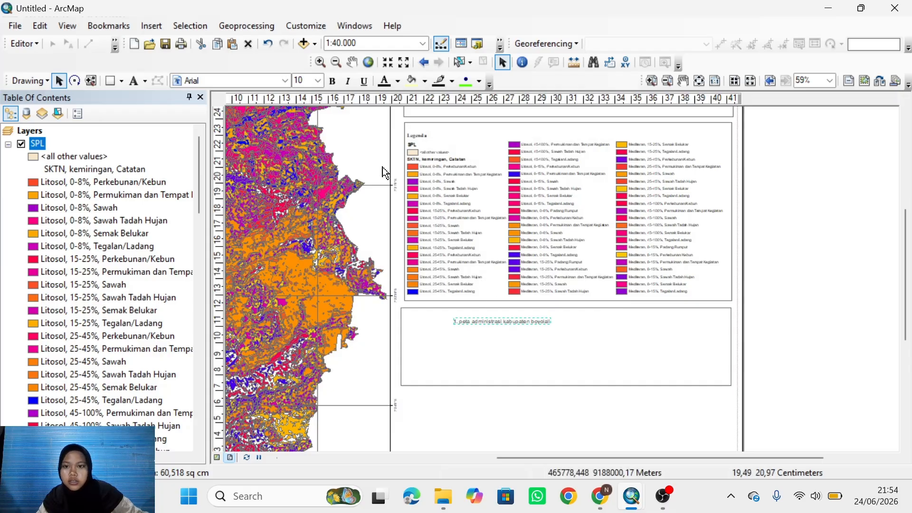
- Format the map source text as Times New Roman, bold, size 18, and move it to its box's upper left corner
{"action": "left_click", "coordinate": [287, 81]}
{"action": "left_click", "coordinate": [269, 83]}
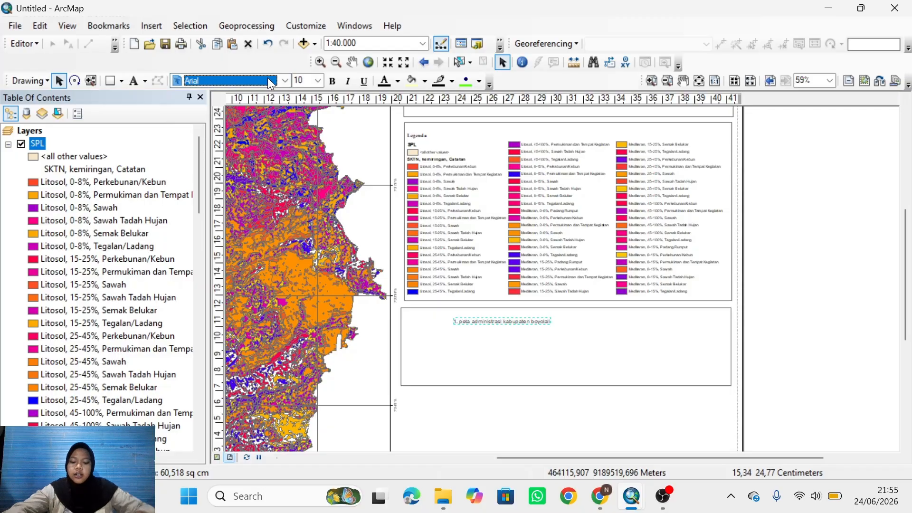
{"action": "type", "text": "Times New Roman"}
{"action": "key", "text": "Return"}
{"action": "left_click", "coordinate": [285, 81]}
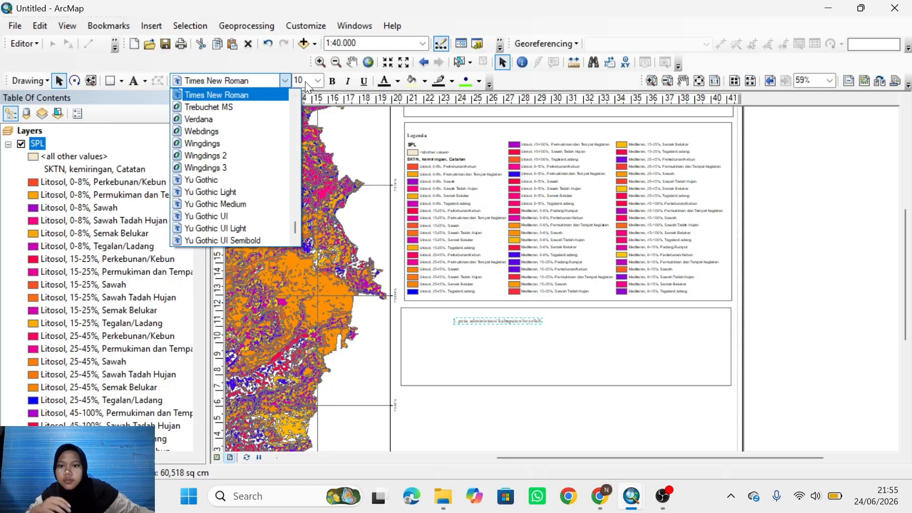
{"action": "left_click", "coordinate": [332, 82]}
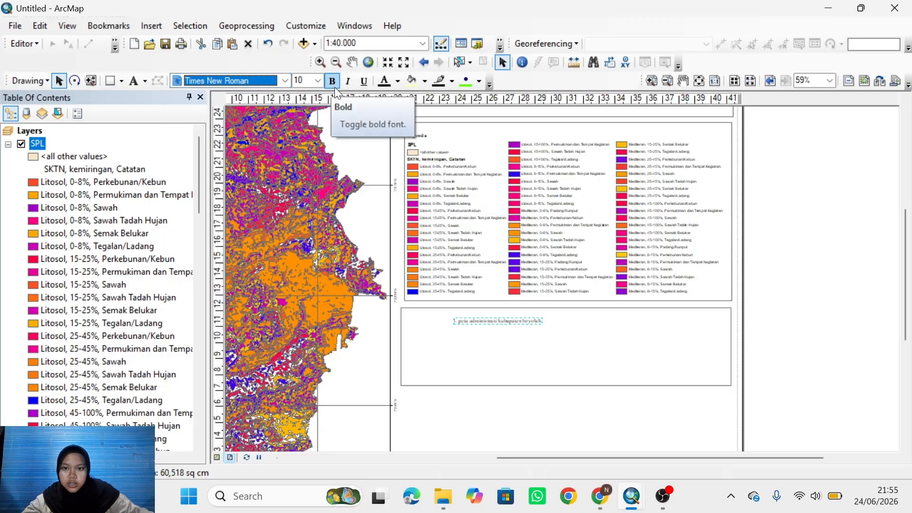
{"action": "left_click", "coordinate": [335, 87]}
{"action": "left_click", "coordinate": [319, 82]}
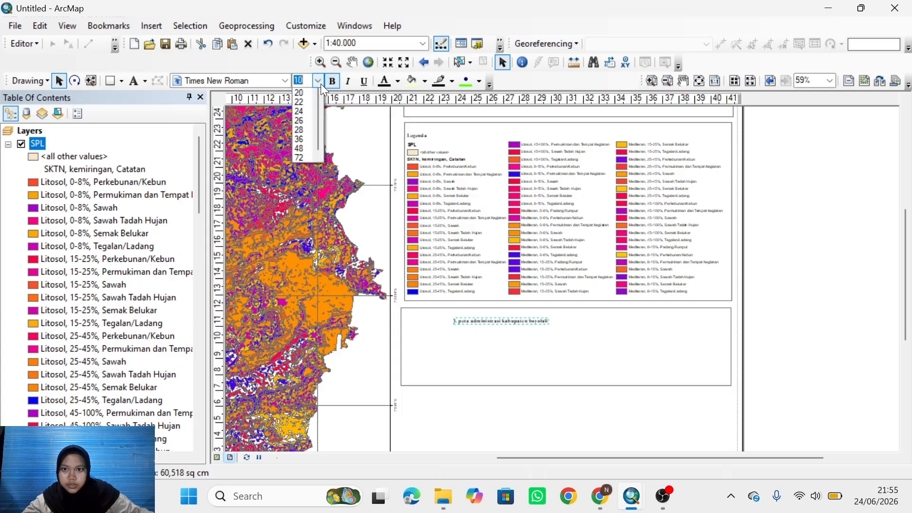
{"action": "left_click", "coordinate": [302, 167]}
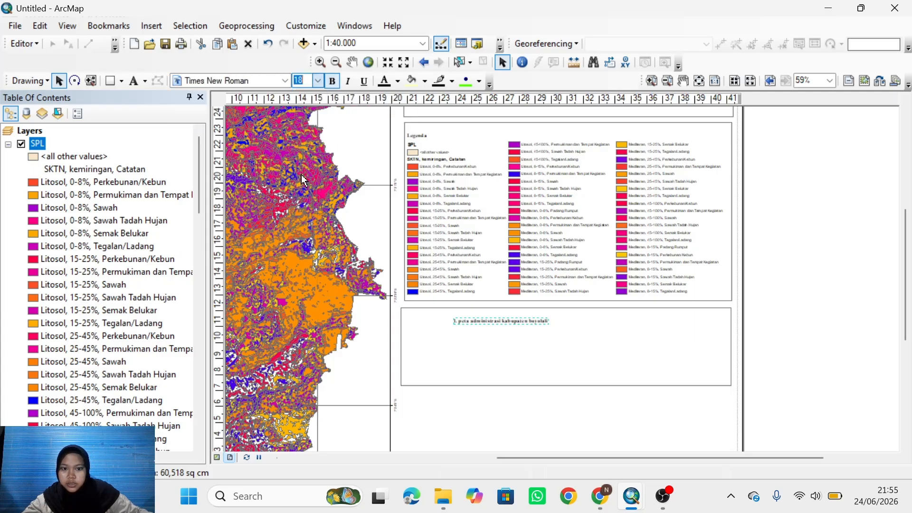
{"action": "left_click_drag", "start_coordinate": [525, 318], "coordinate": [481, 321]}
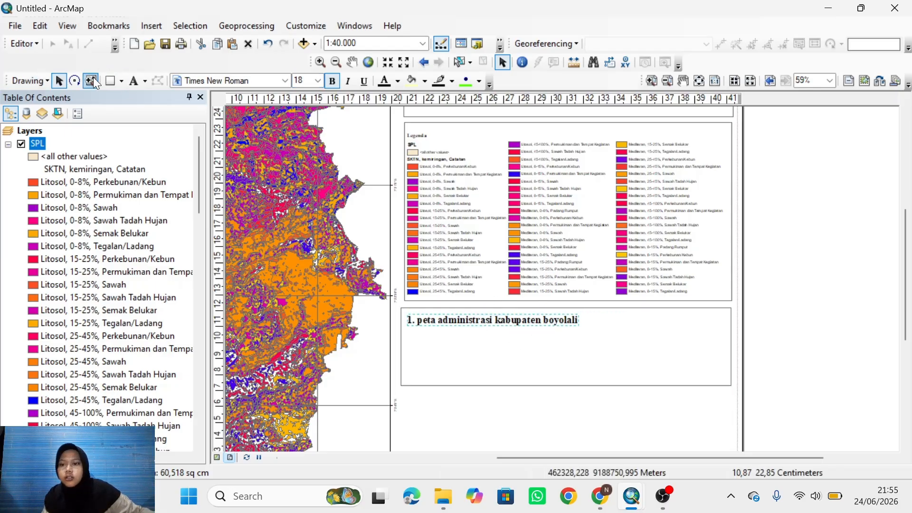
- Draw another full-width rectangle below the source text box and extend its lower edge down to near the page margin
{"action": "left_click", "coordinate": [104, 84]}
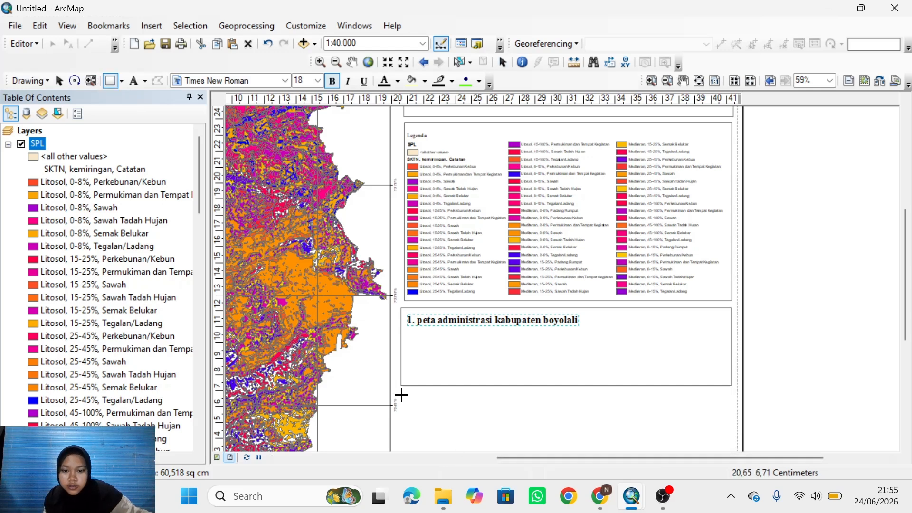
{"action": "left_click_drag", "start_coordinate": [704, 455], "coordinate": [732, 453]}
{"action": "scroll", "coordinate": [746, 282], "scroll_direction": "down", "scroll_amount": 1}
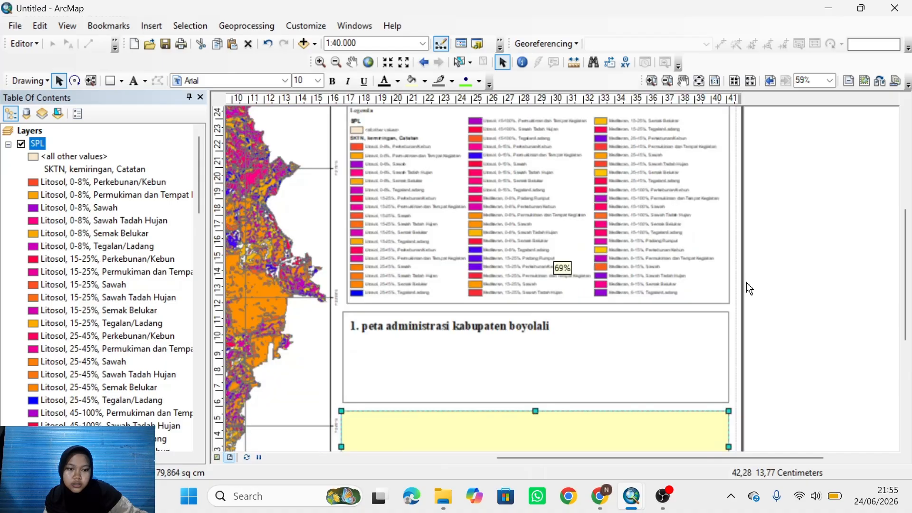
{"action": "scroll", "coordinate": [746, 282], "scroll_direction": "up", "scroll_amount": 2}
{"action": "left_click_drag", "start_coordinate": [759, 362], "coordinate": [730, 250]}
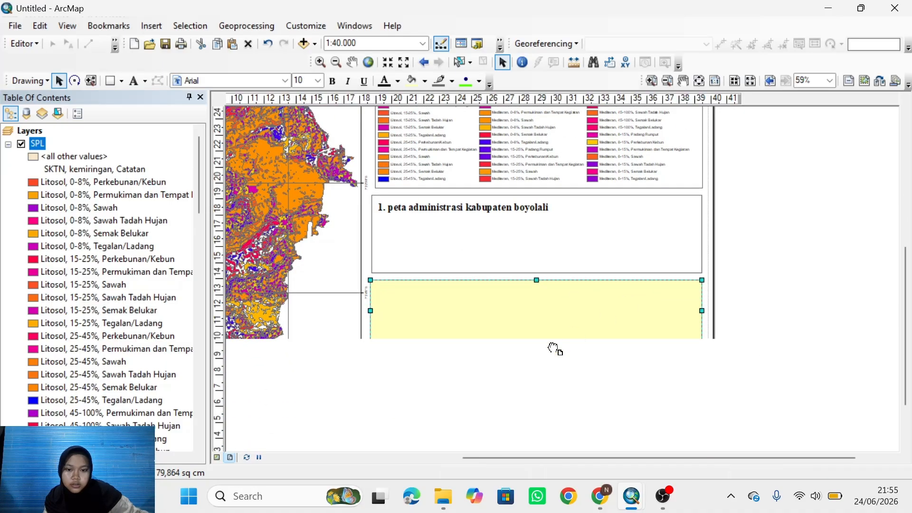
{"action": "scroll", "coordinate": [554, 350], "scroll_direction": "up", "scroll_amount": 1}
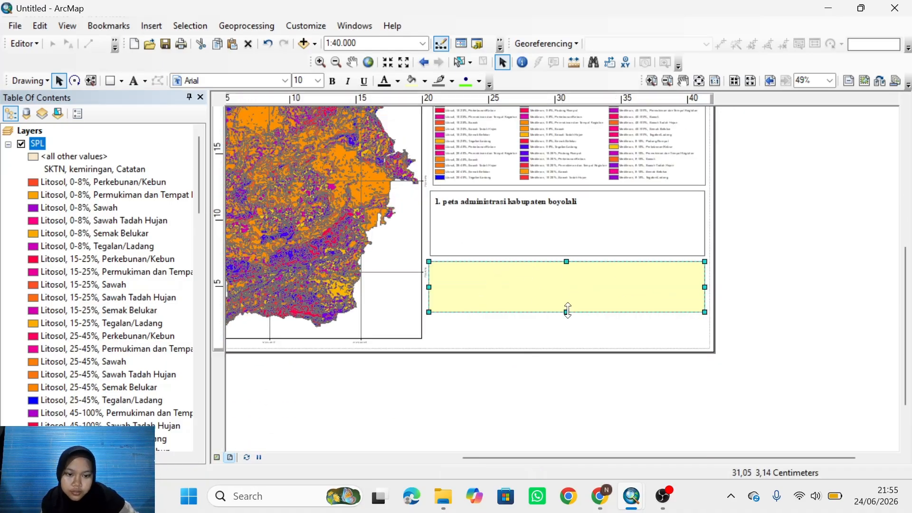
{"action": "left_click_drag", "start_coordinate": [567, 311], "coordinate": [564, 337]}
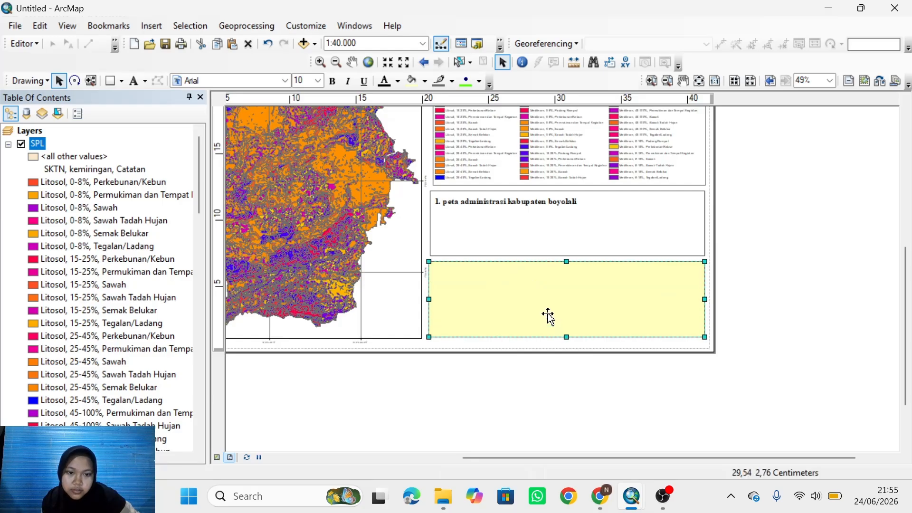
- Set the fill colour of the lowest rectangle to No Color
{"action": "right_click", "coordinate": [528, 282]}
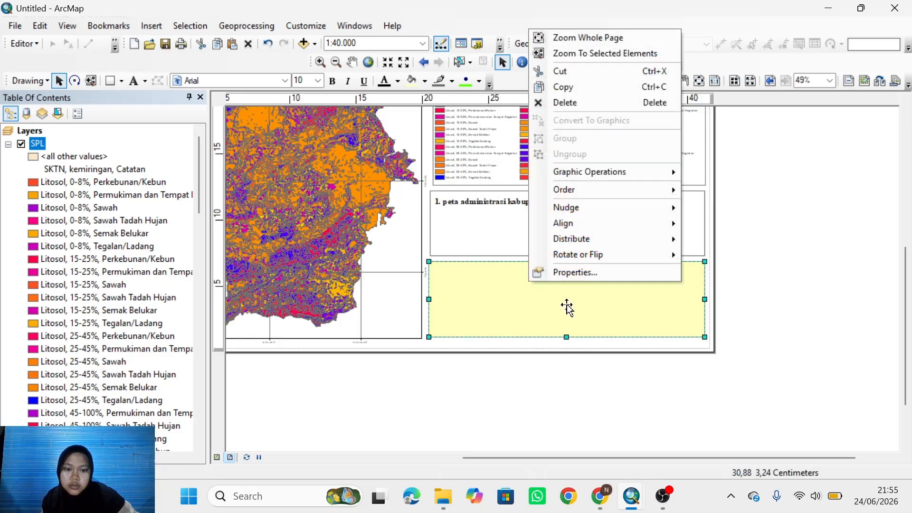
{"action": "left_click", "coordinate": [573, 273]}
{"action": "left_click", "coordinate": [399, 182]}
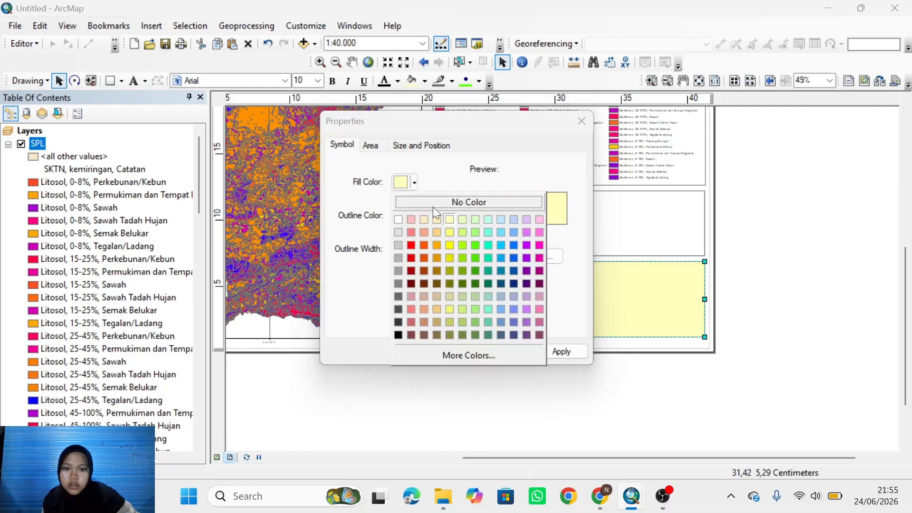
{"action": "left_click", "coordinate": [433, 205]}
{"action": "left_click", "coordinate": [561, 351]}
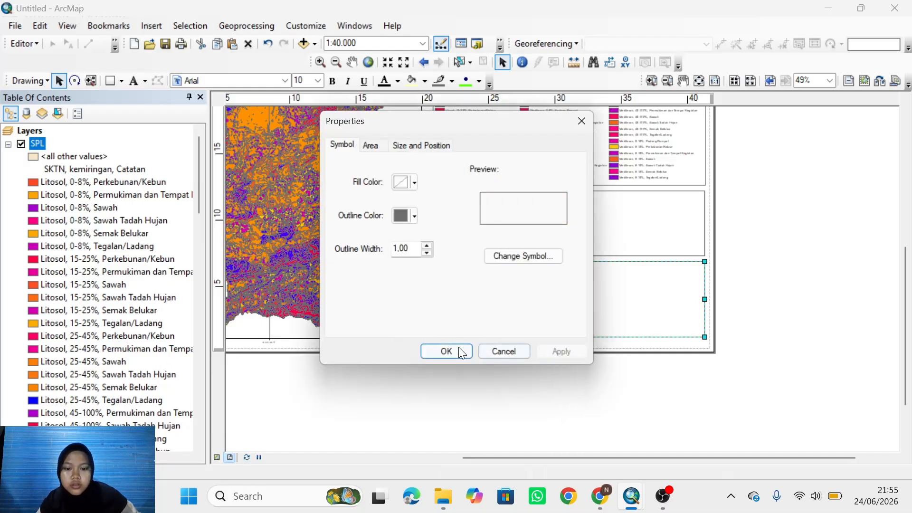
{"action": "left_click", "coordinate": [447, 351]}
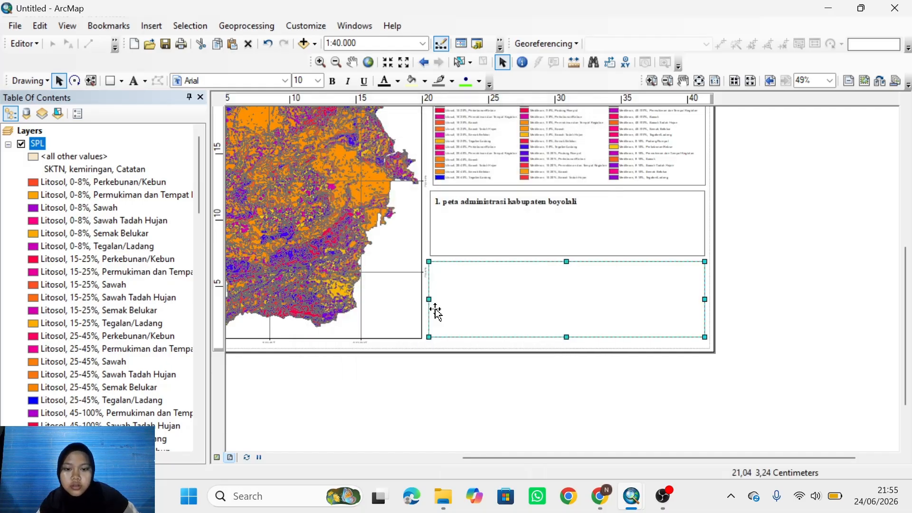
- Place a new text element inside the upper part of the lowest rectangle
{"action": "left_click", "coordinate": [134, 81]}
{"action": "left_click", "coordinate": [532, 280]}
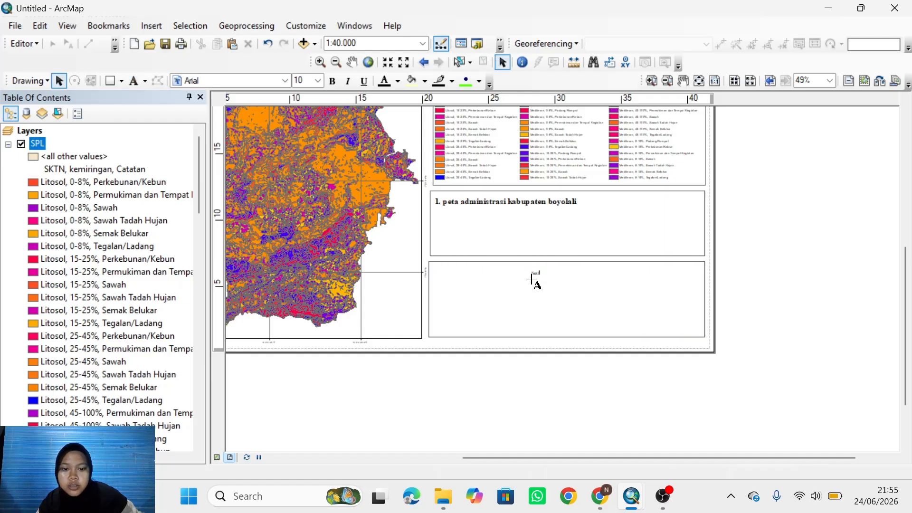
{"action": "left_click", "coordinate": [535, 281]}
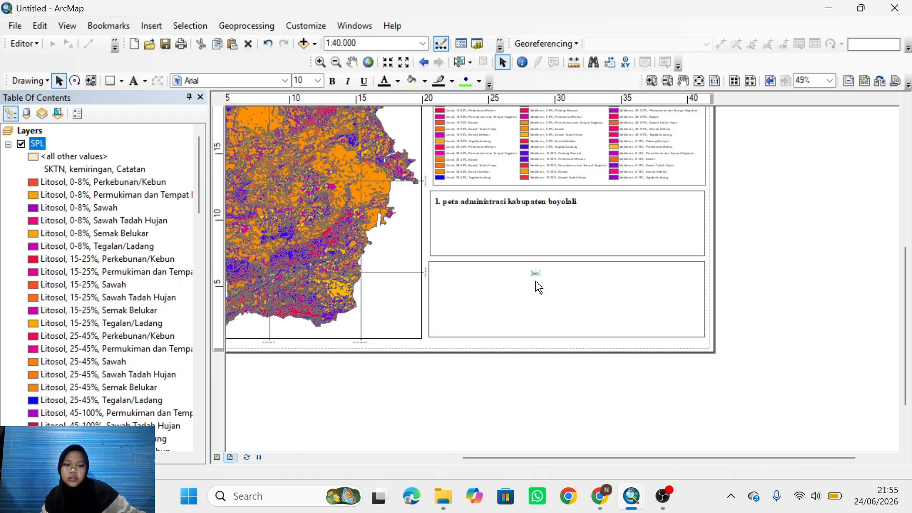
- Replace the new element's text with "disusun oleh:" and the author's full name on a second line
{"action": "right_click", "coordinate": [536, 274]}
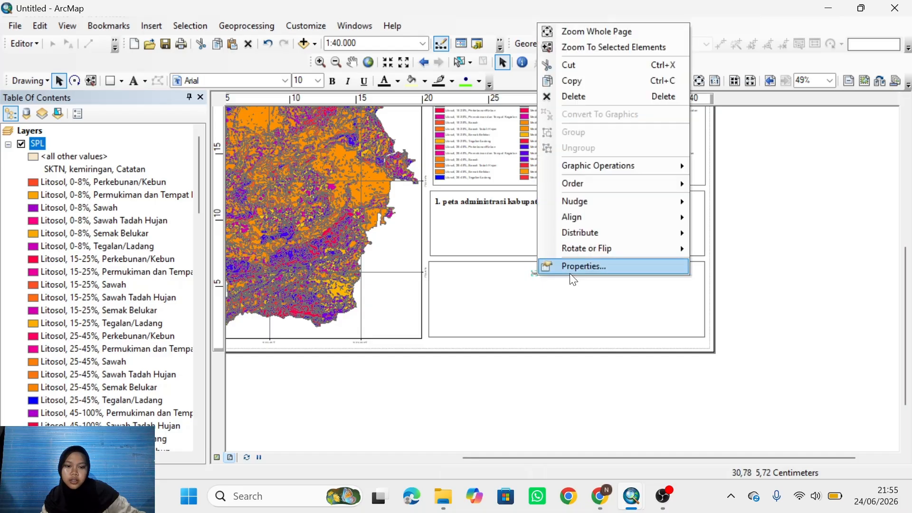
{"action": "left_click", "coordinate": [569, 272]}
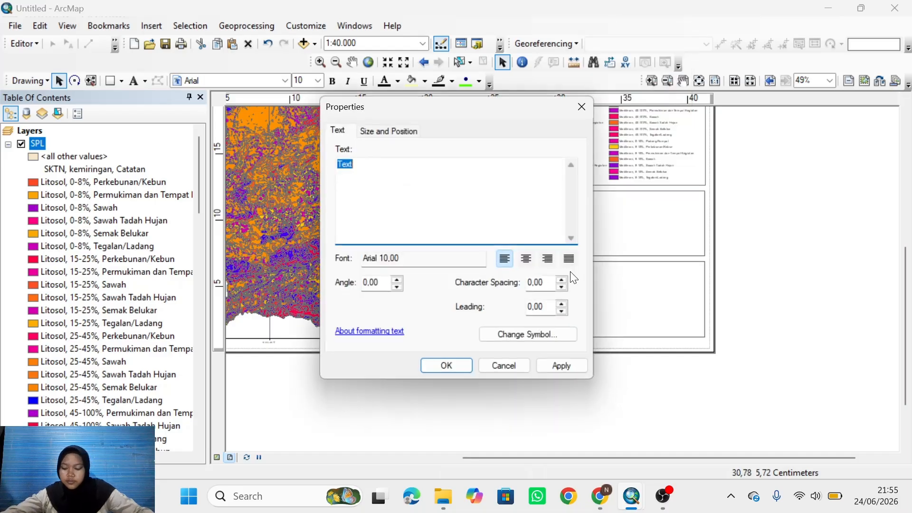
{"action": "type", "text": "do"}
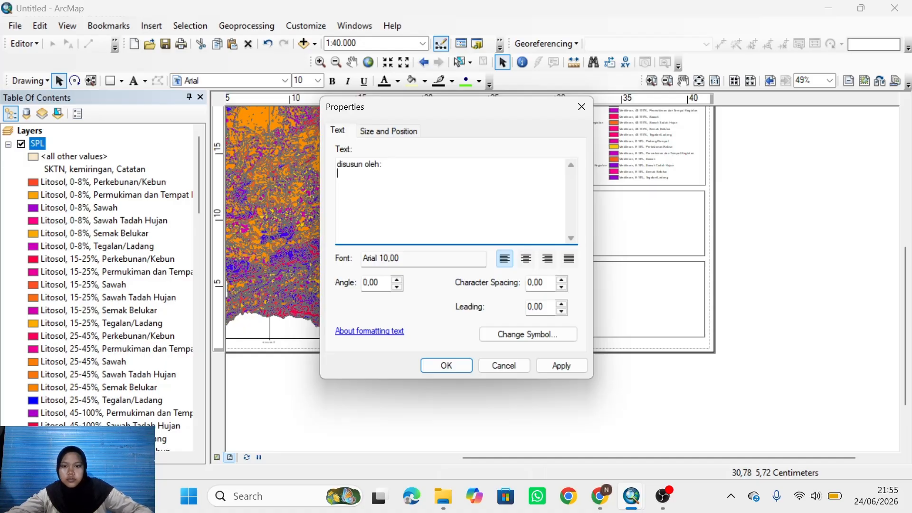
{"action": "key", "text": "Caps_Lock"}
{"action": "type", "text": "N"}
{"action": "key", "text": "Caps_Lock"}
{"action": "type", "text": "ata"}
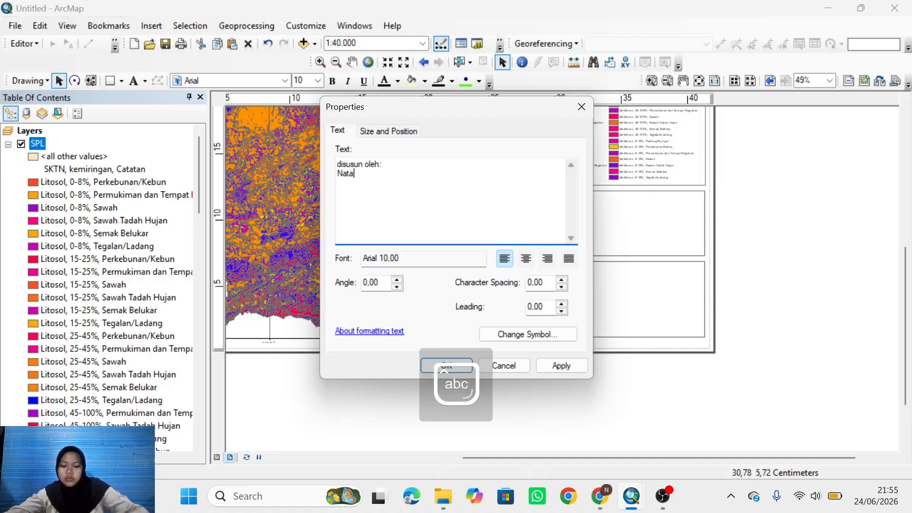
{"action": "type", "text": "ly"}
{"action": "key", "text": "Caps_Lock"}
{"action": "type", "text": "O"}
{"action": "key", "text": "Caps_Lock"}
{"action": "type", "text": "livia"}
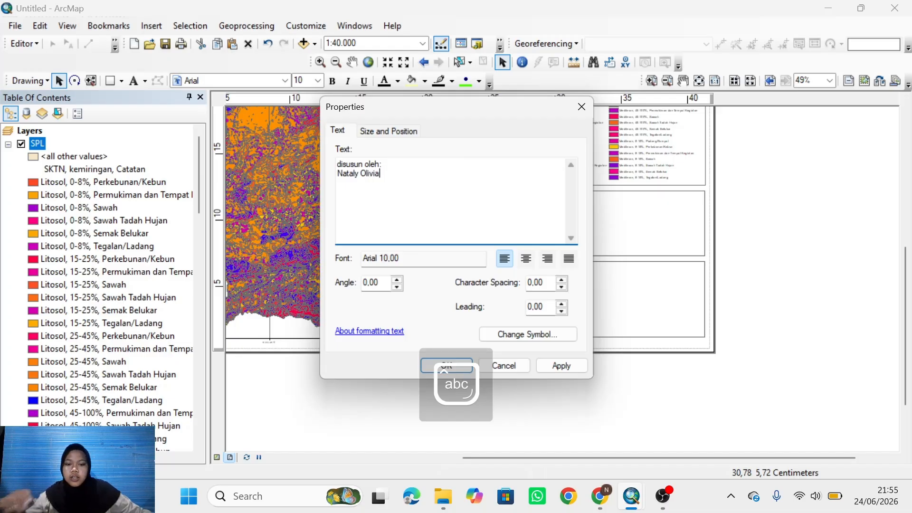
{"action": "left_click", "coordinate": [558, 367]}
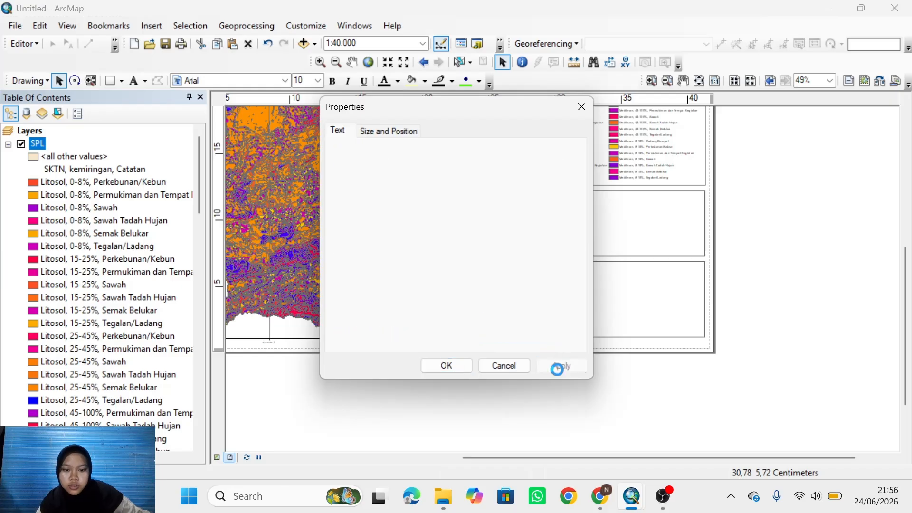
{"action": "left_click", "coordinate": [448, 366]}
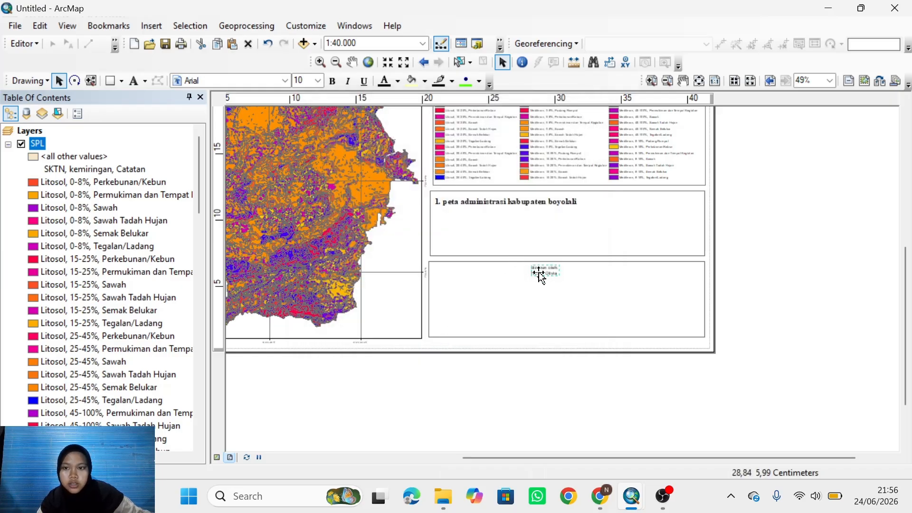
- Format the author text as Times New Roman, bold, size 20, and move it to the middle of the lowest rectangle
{"action": "left_click", "coordinate": [284, 81]}
{"action": "left_click", "coordinate": [281, 81]}
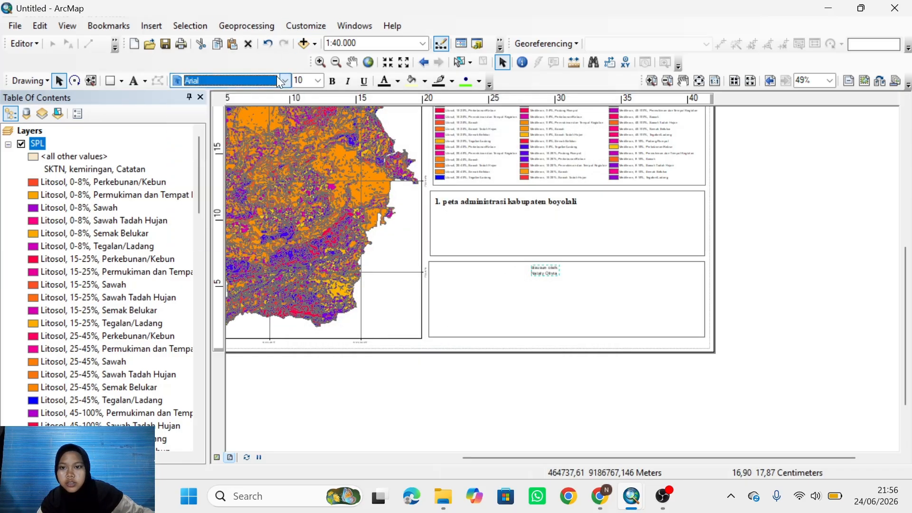
{"action": "type", "text": "Times New Roman"}
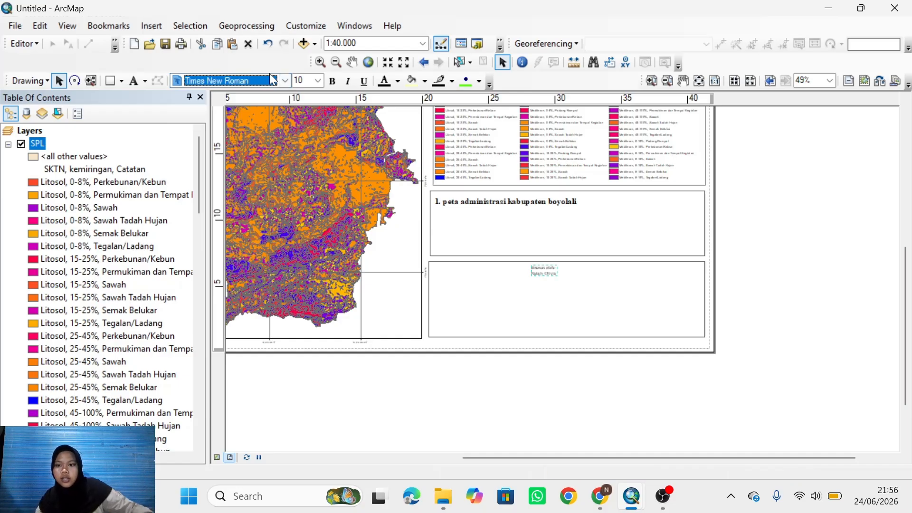
{"action": "left_click", "coordinate": [332, 81]}
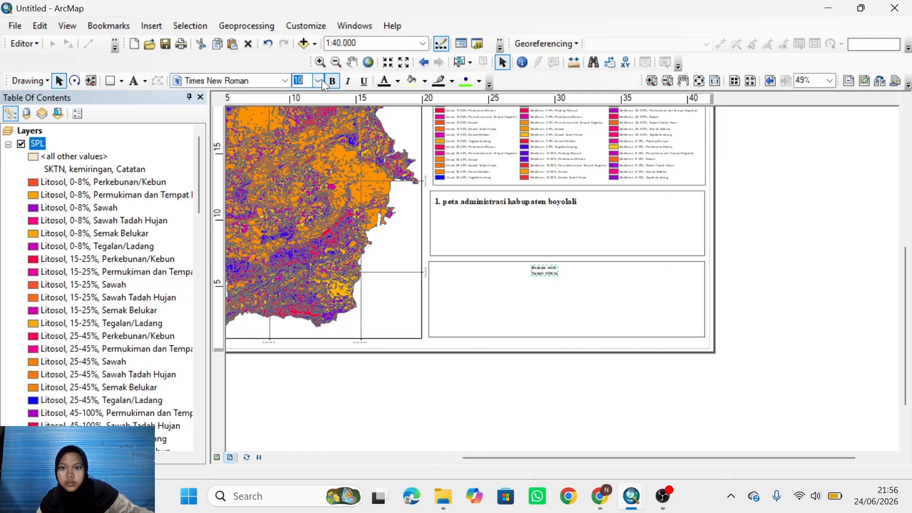
{"action": "left_click", "coordinate": [322, 79]}
{"action": "left_click", "coordinate": [306, 175]}
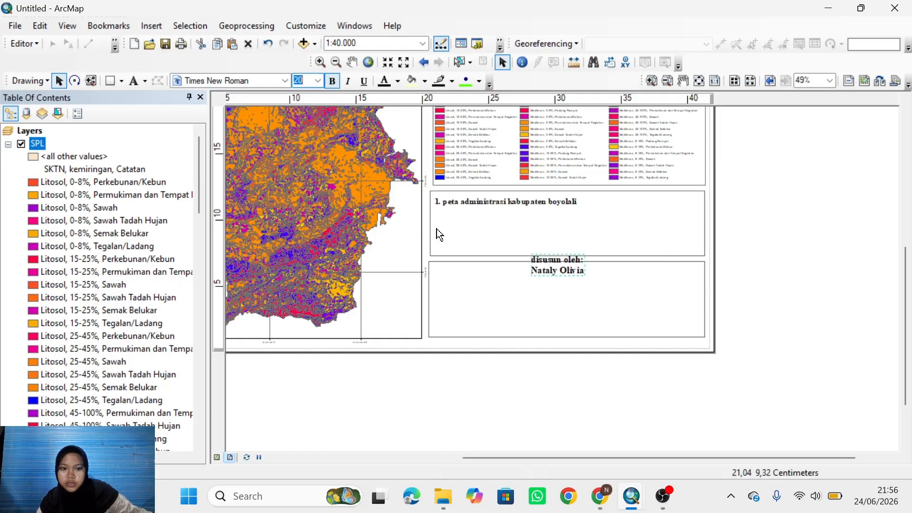
{"action": "left_click_drag", "start_coordinate": [559, 269], "coordinate": [559, 293]}
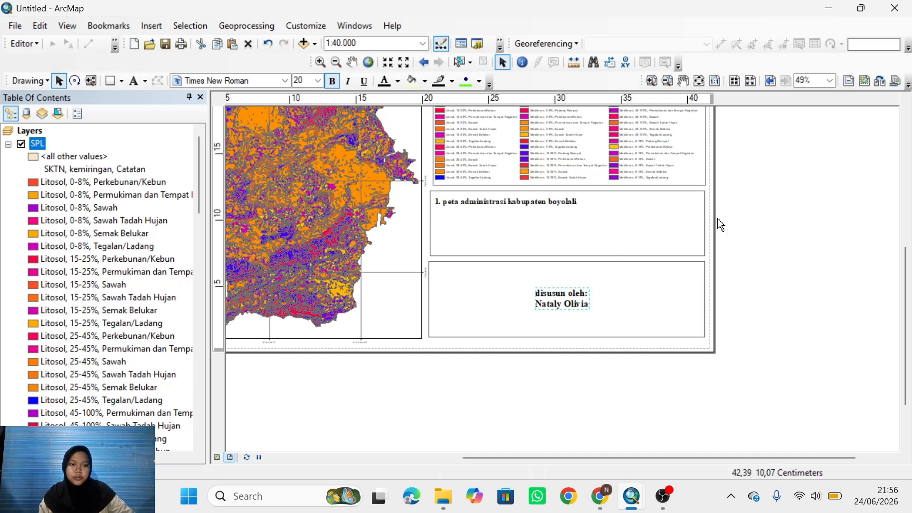
{"action": "left_click_drag", "start_coordinate": [721, 225], "coordinate": [736, 327]}
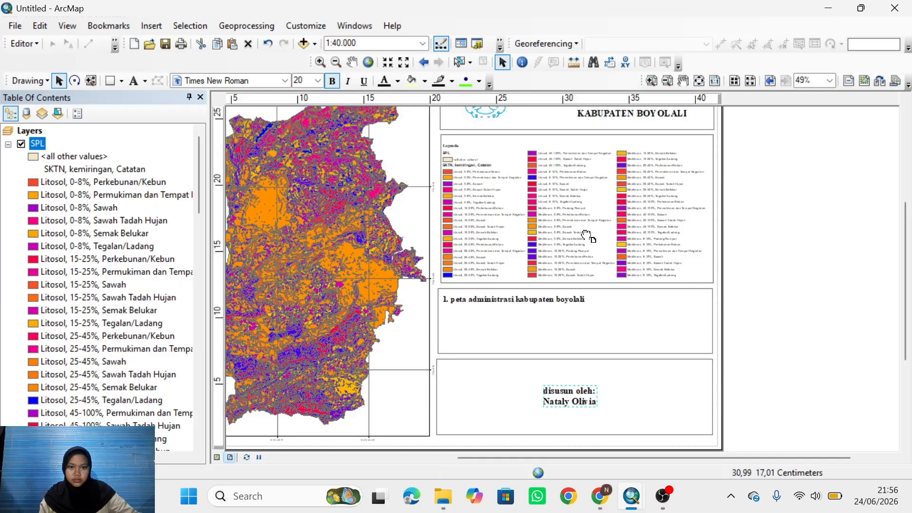
{"action": "left_click_drag", "start_coordinate": [589, 239], "coordinate": [618, 285]}
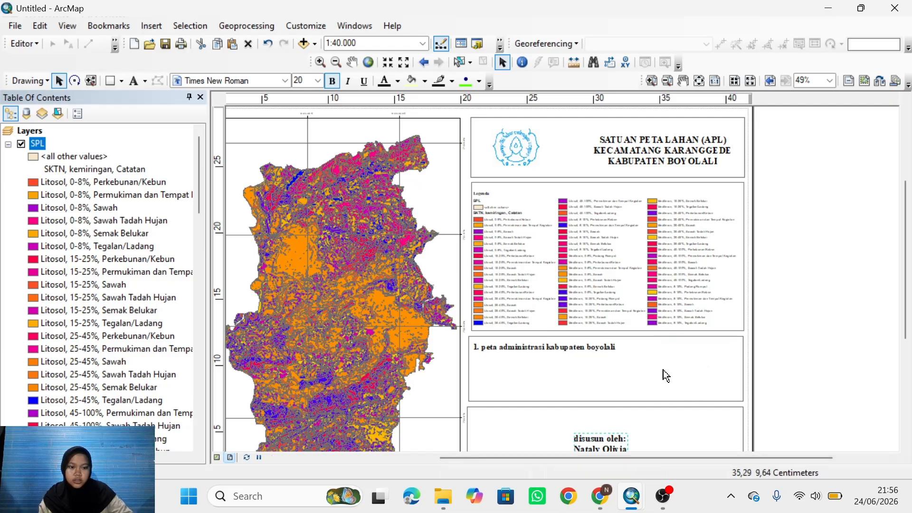
{"action": "left_click", "coordinate": [161, 30]}
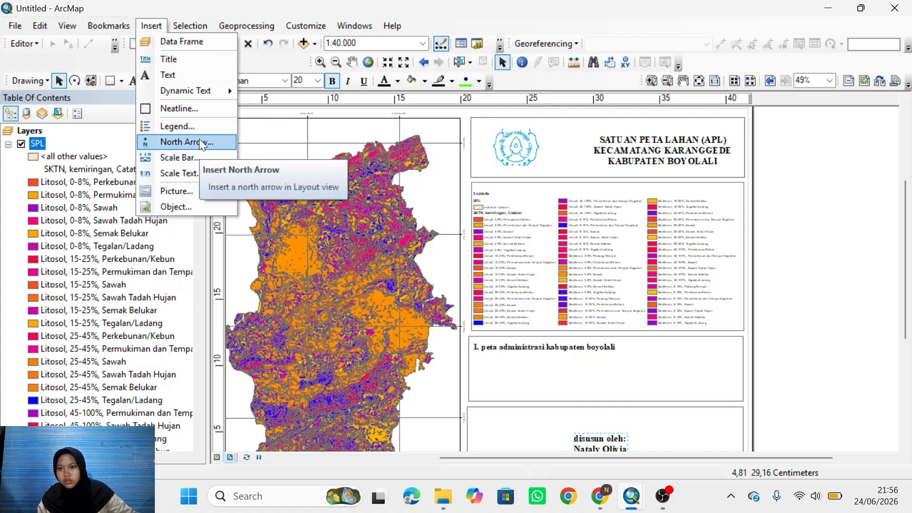
{"action": "left_click", "coordinate": [195, 109]}
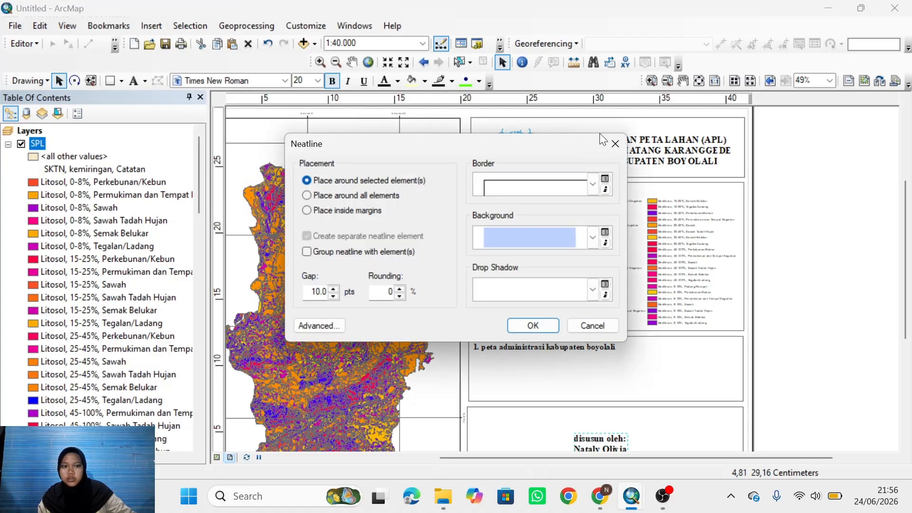
{"action": "left_click", "coordinate": [615, 144]}
- Insert a new data frame and fit it into the right half of the map source box, beside the source text
{"action": "left_click", "coordinate": [150, 26]}
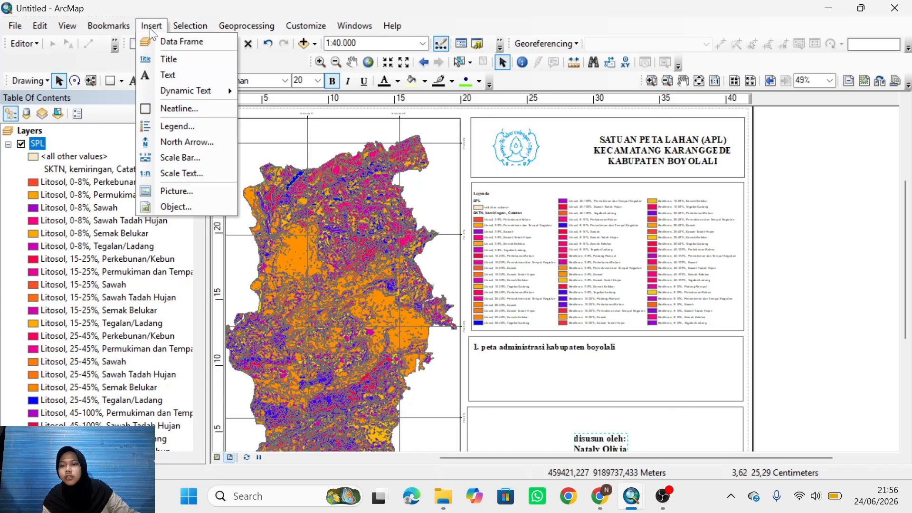
{"action": "left_click", "coordinate": [173, 40]}
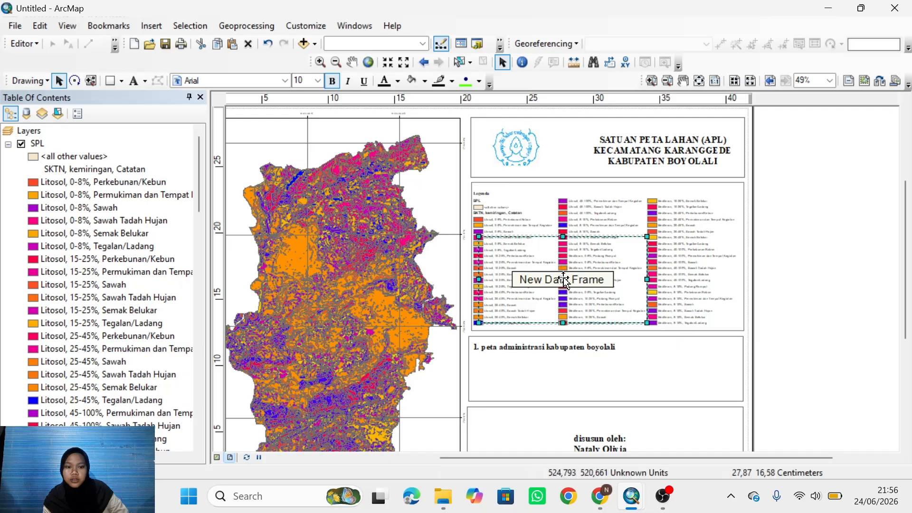
{"action": "left_click_drag", "start_coordinate": [556, 269], "coordinate": [697, 374]}
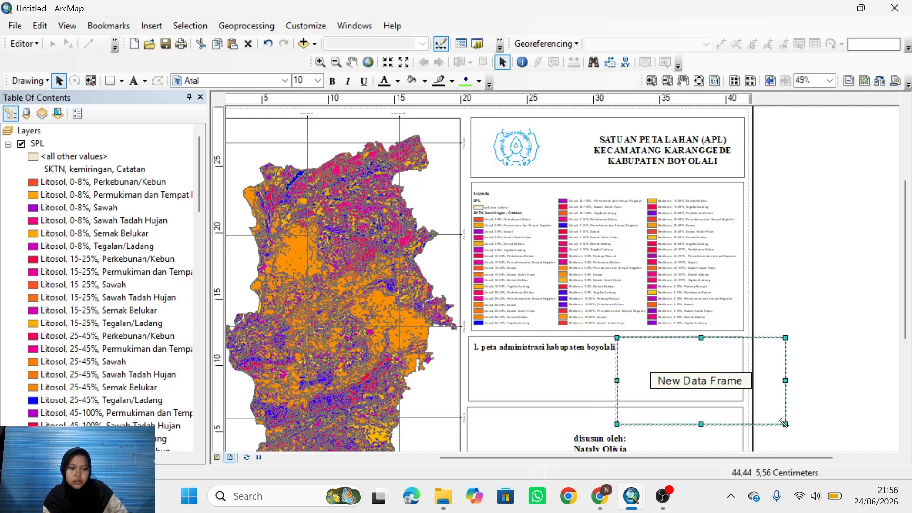
{"action": "left_click_drag", "start_coordinate": [783, 423], "coordinate": [744, 402]}
- Paste the copied Karanggede layer into the new data frame
{"action": "scroll", "coordinate": [108, 338], "scroll_direction": "down", "scroll_amount": 2}
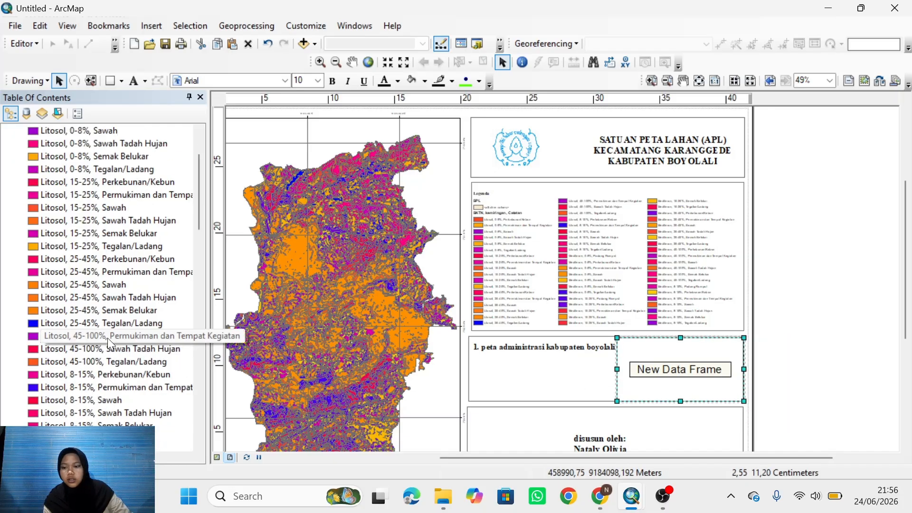
{"action": "scroll", "coordinate": [108, 337], "scroll_direction": "down", "scroll_amount": 20}
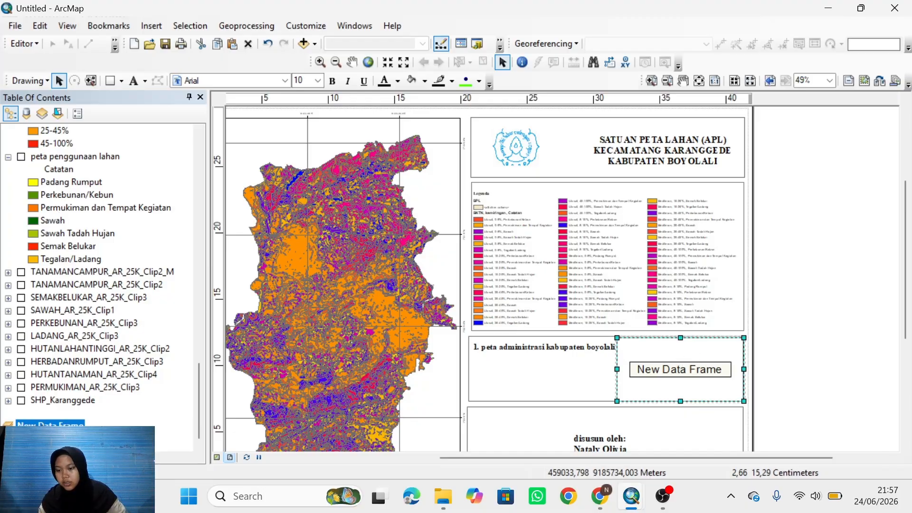
{"action": "right_click", "coordinate": [44, 424]}
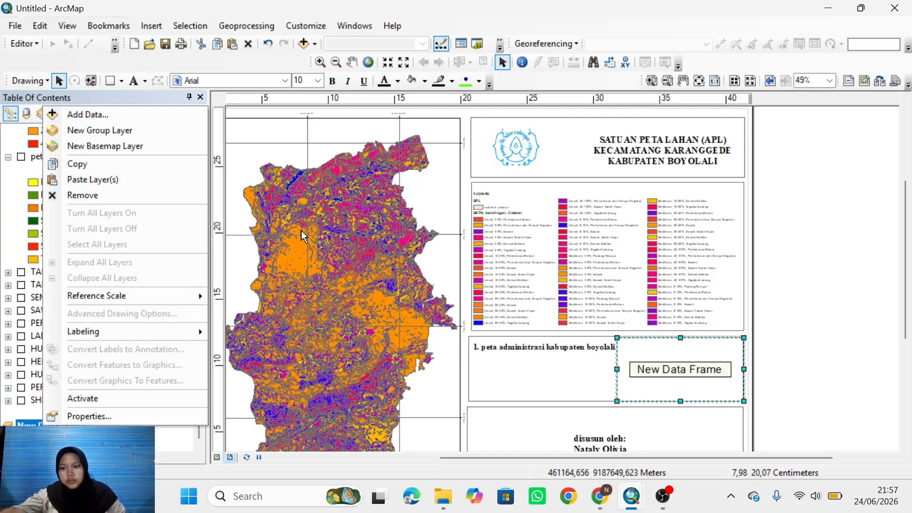
{"action": "left_click", "coordinate": [135, 180]}
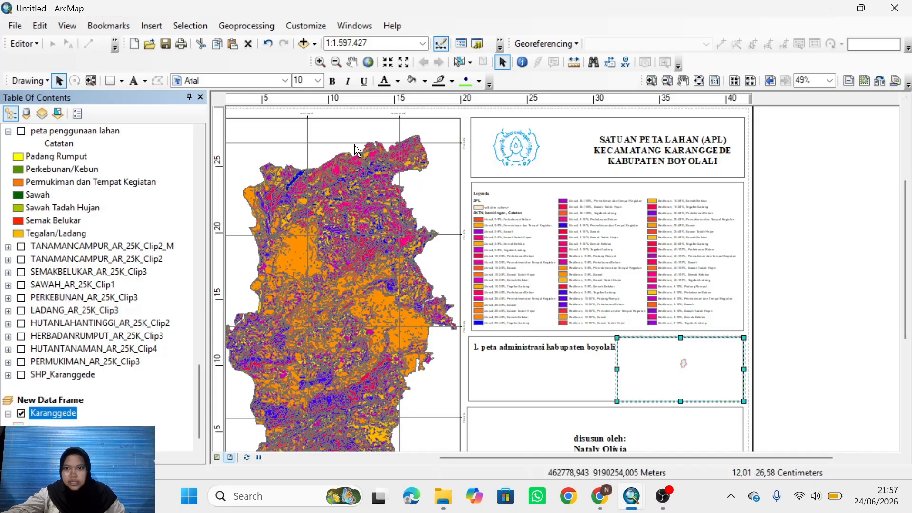
- Zoom the inset map in on the Karanggede area to about 1:310.572 and centre it within its frame
{"action": "left_click", "coordinate": [320, 62]}
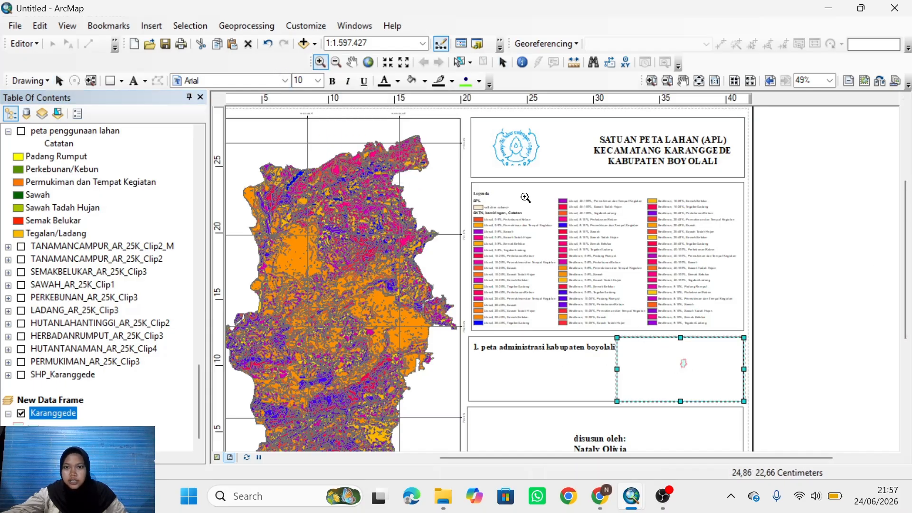
{"action": "left_click_drag", "start_coordinate": [682, 357], "coordinate": [695, 374]}
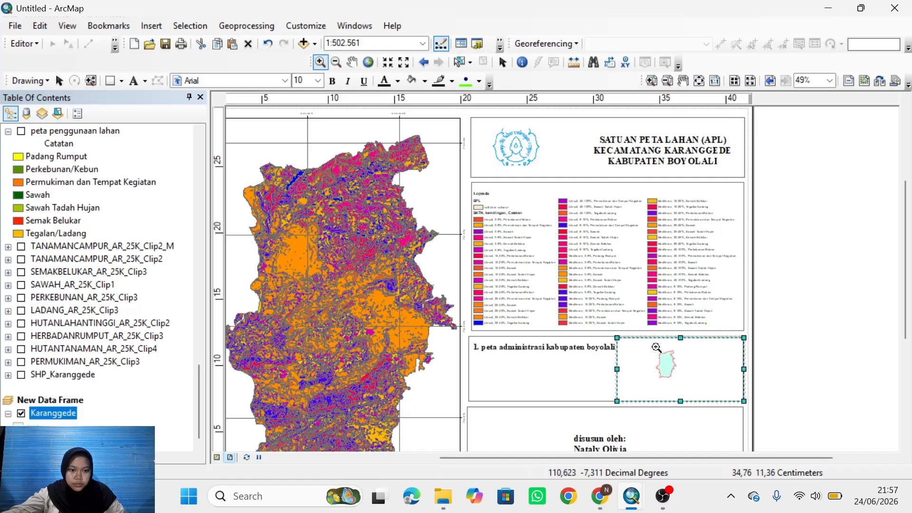
{"action": "left_click_drag", "start_coordinate": [650, 348], "coordinate": [683, 387]}
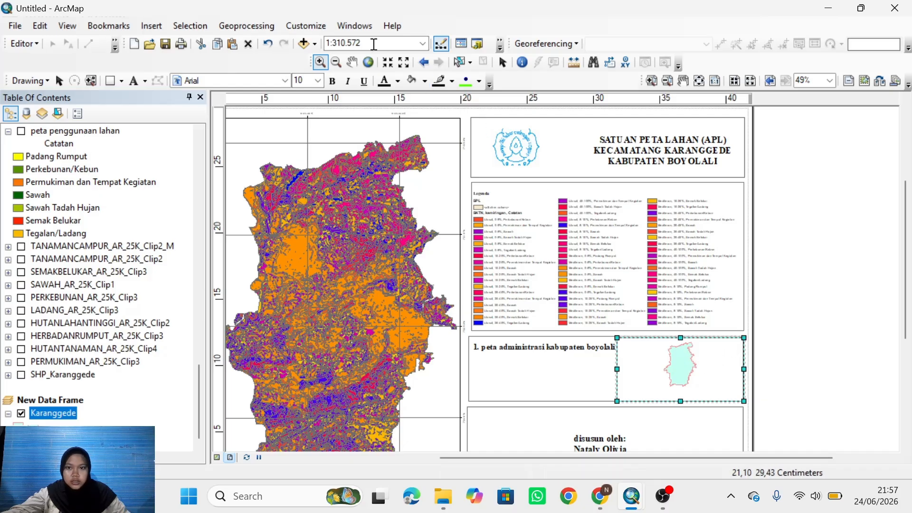
{"action": "left_click", "coordinate": [351, 62]}
{"action": "left_click_drag", "start_coordinate": [686, 379], "coordinate": [687, 386]}
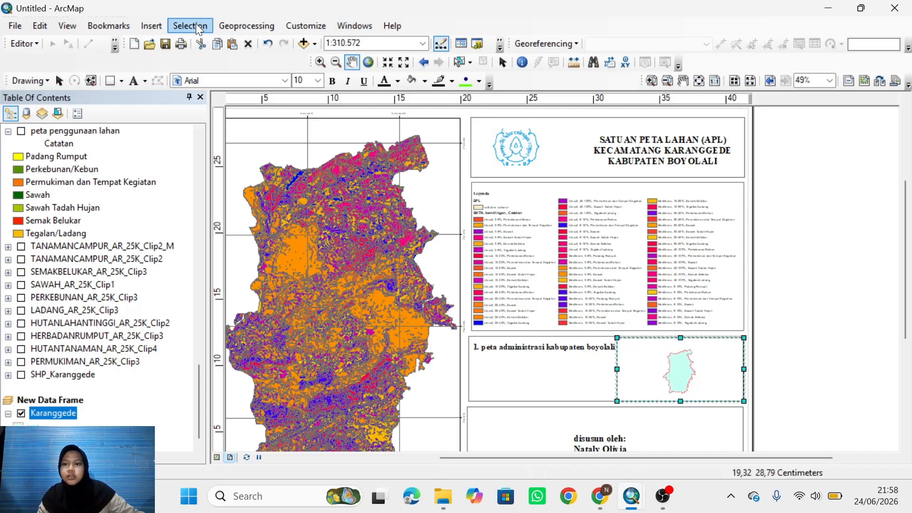
- Add the Imagery basemap to the new data frame
{"action": "left_click", "coordinate": [311, 43]}
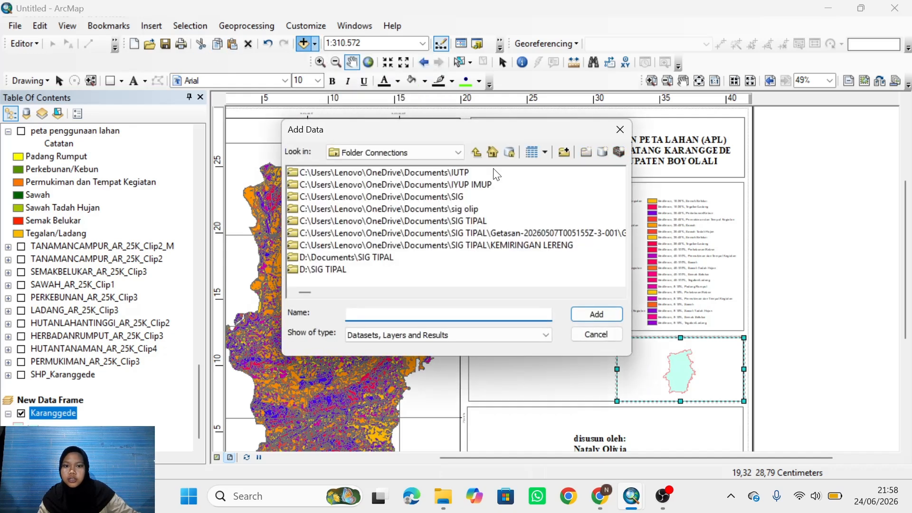
{"action": "left_click", "coordinate": [622, 130]}
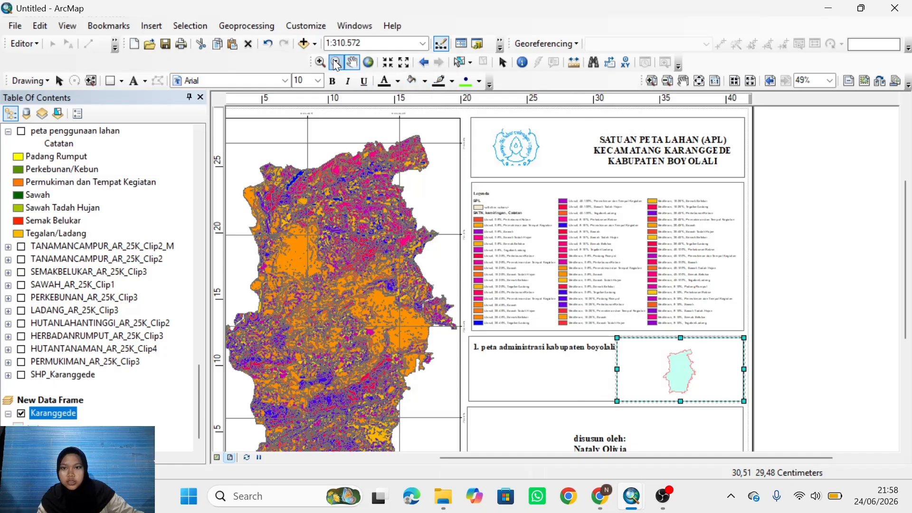
{"action": "left_click", "coordinate": [315, 44]}
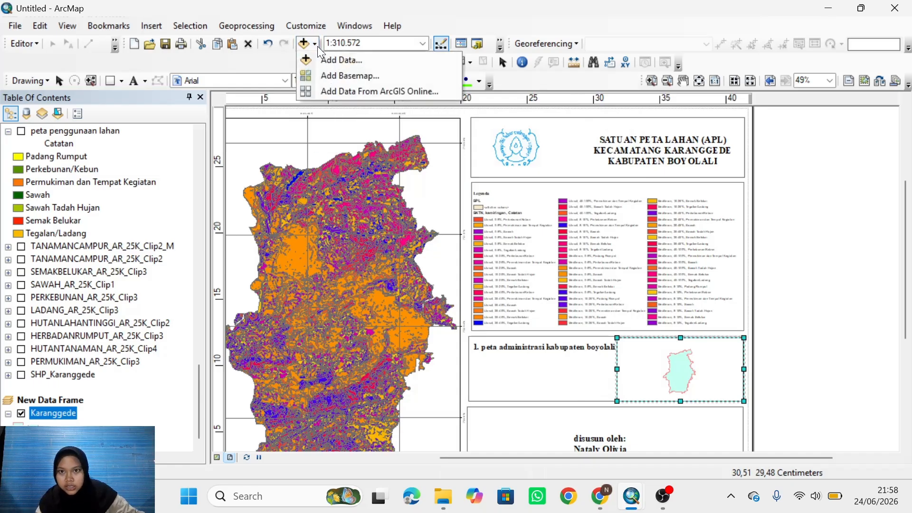
{"action": "left_click", "coordinate": [341, 76]}
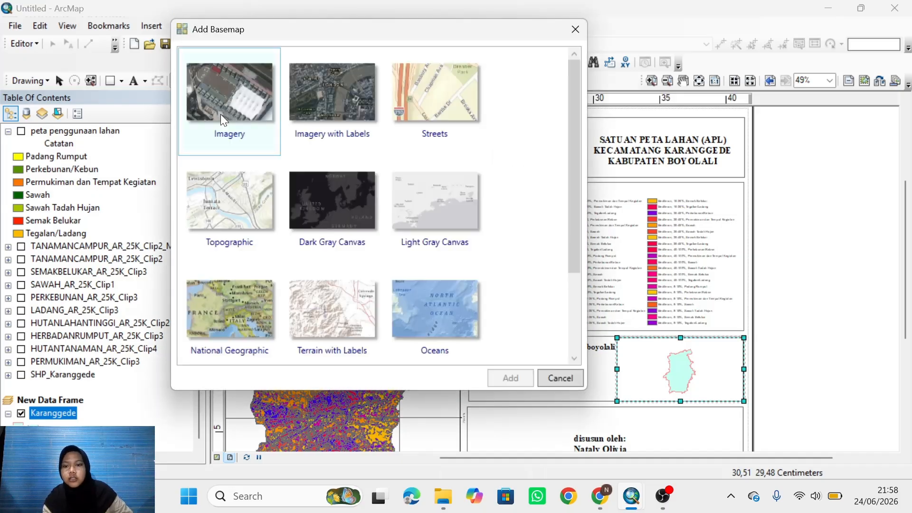
{"action": "left_click", "coordinate": [220, 114]}
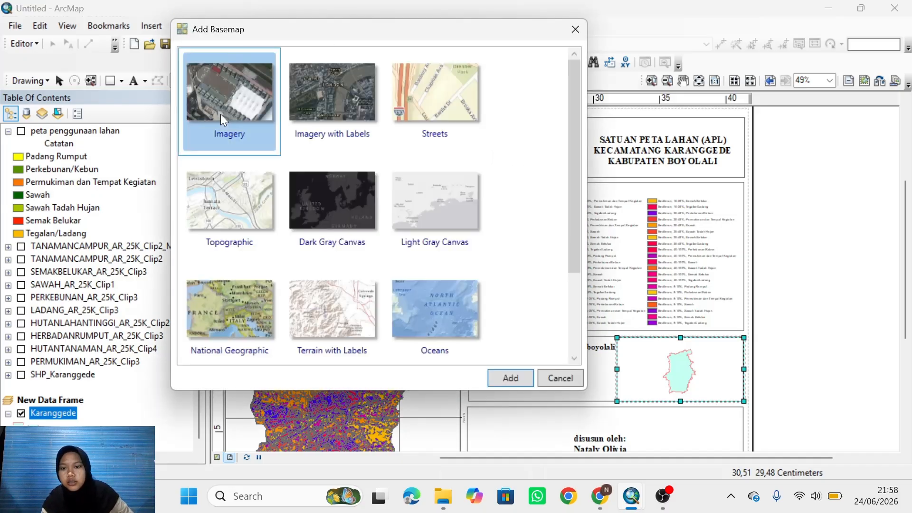
{"action": "left_click", "coordinate": [517, 381]}
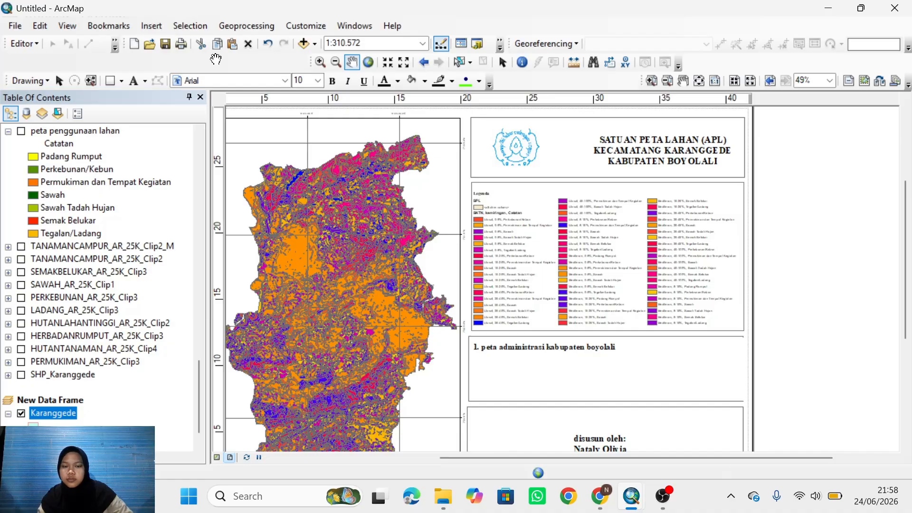
- Zoom the inset map to the extent of the Karanggede layer in the new data frame
{"action": "mouse_move", "coordinate": [664, 496]}
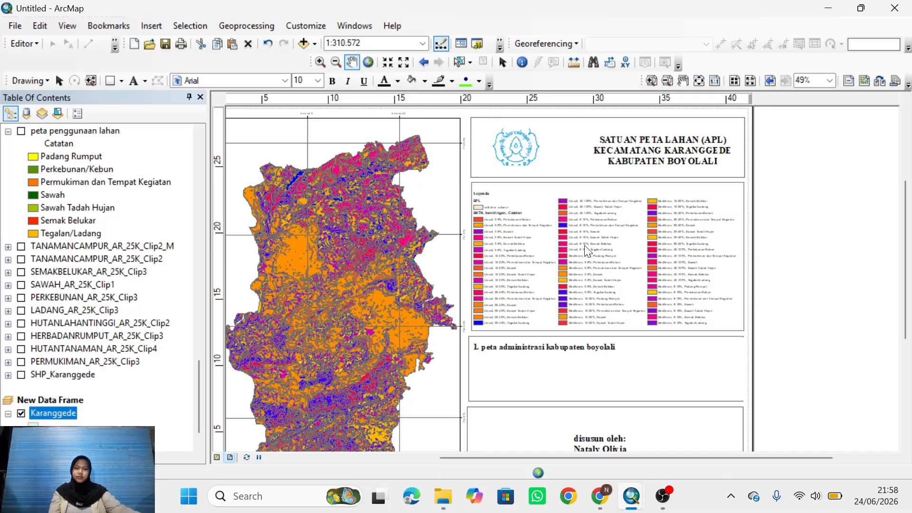
{"action": "key", "text": "ctrl+v"}
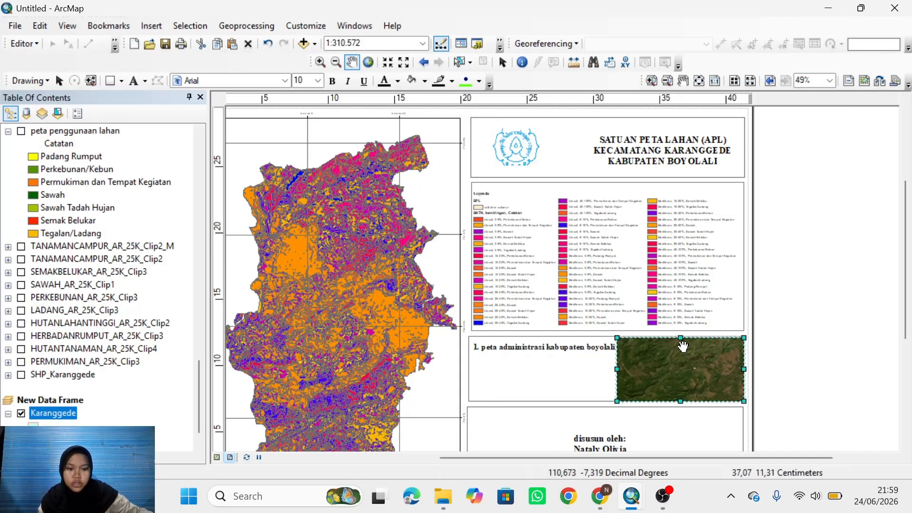
{"action": "scroll", "coordinate": [109, 340], "scroll_direction": "down", "scroll_amount": 2}
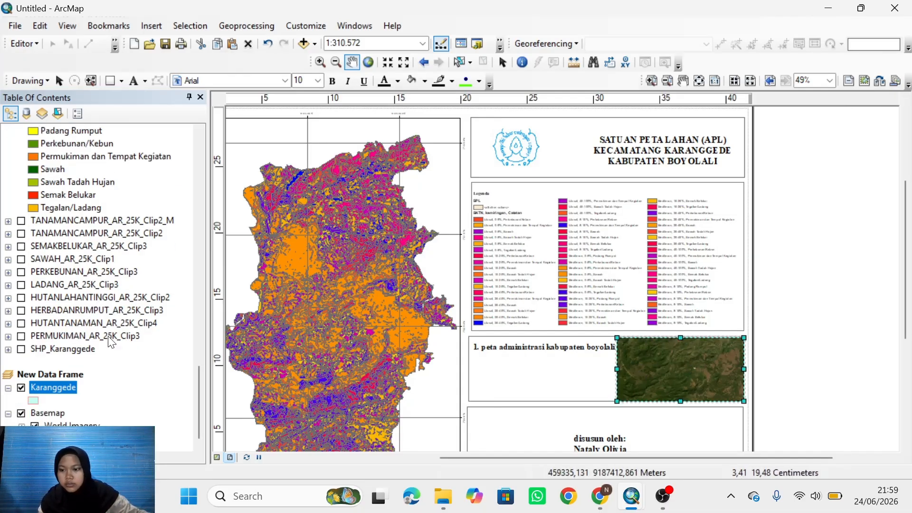
{"action": "right_click", "coordinate": [43, 390]}
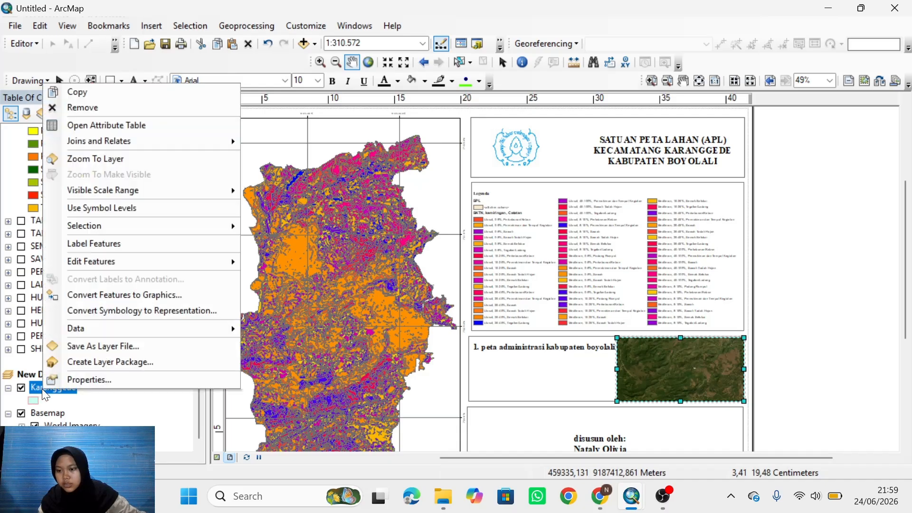
{"action": "left_click", "coordinate": [121, 159]}
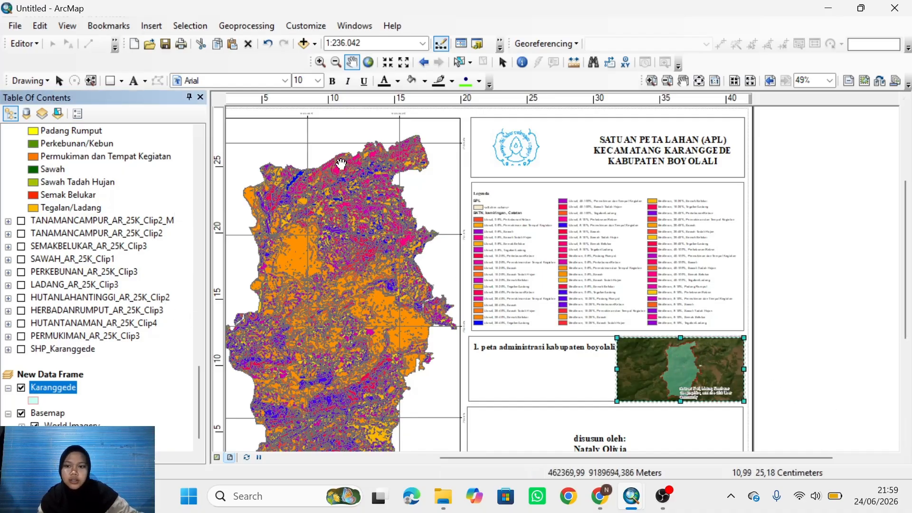
{"action": "scroll", "coordinate": [601, 239], "scroll_direction": "up", "scroll_amount": 5}
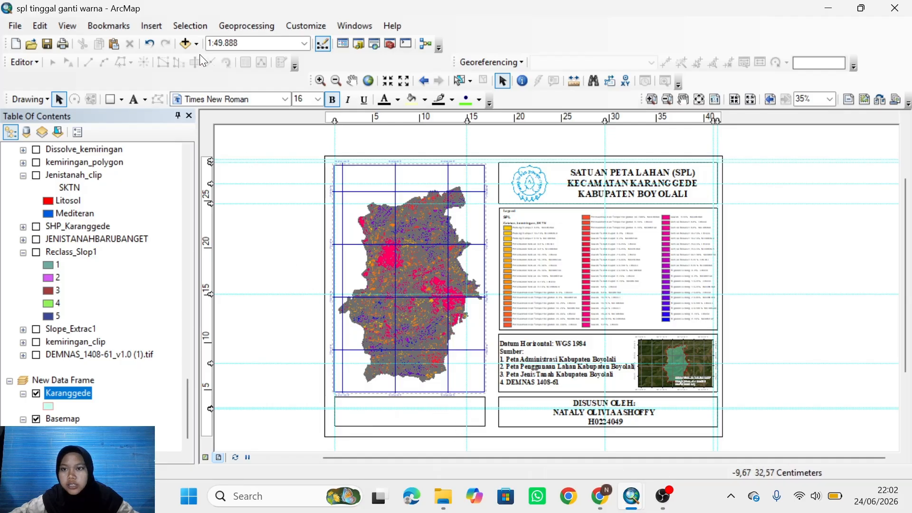
- Insert the ESRI North 7 north arrow and place it, slightly enlarged, at the left end of the empty box below the main map
{"action": "left_click", "coordinate": [151, 25]}
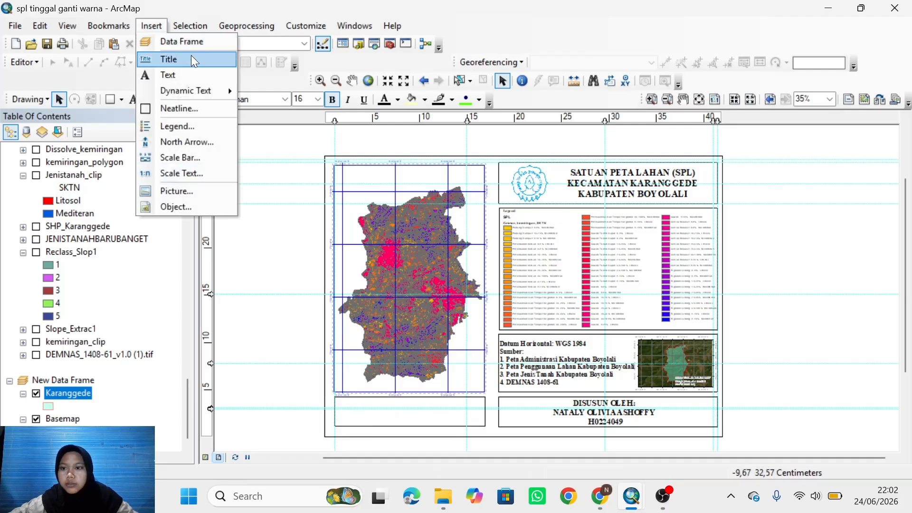
{"action": "left_click", "coordinate": [196, 142]}
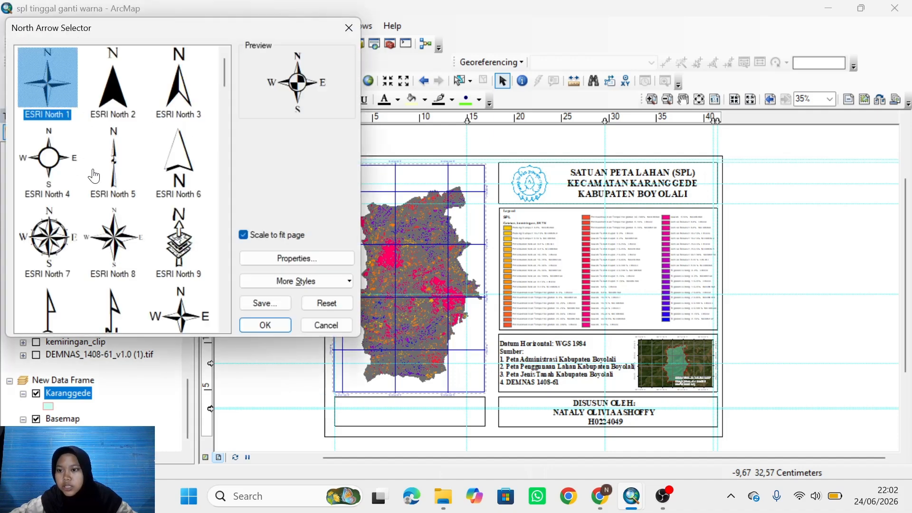
{"action": "scroll", "coordinate": [95, 175], "scroll_direction": "down", "scroll_amount": 3}
{"action": "scroll", "coordinate": [102, 176], "scroll_direction": "up", "scroll_amount": 3}
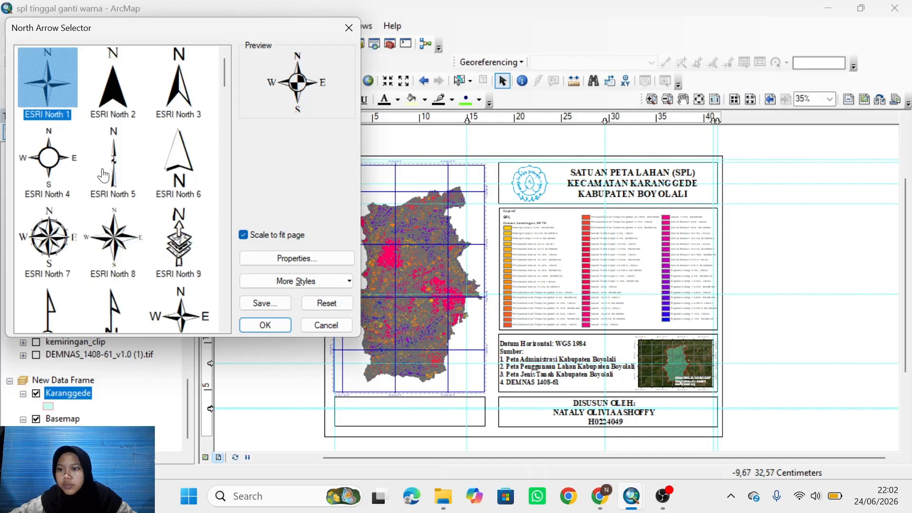
{"action": "scroll", "coordinate": [106, 176], "scroll_direction": "down", "scroll_amount": 2}
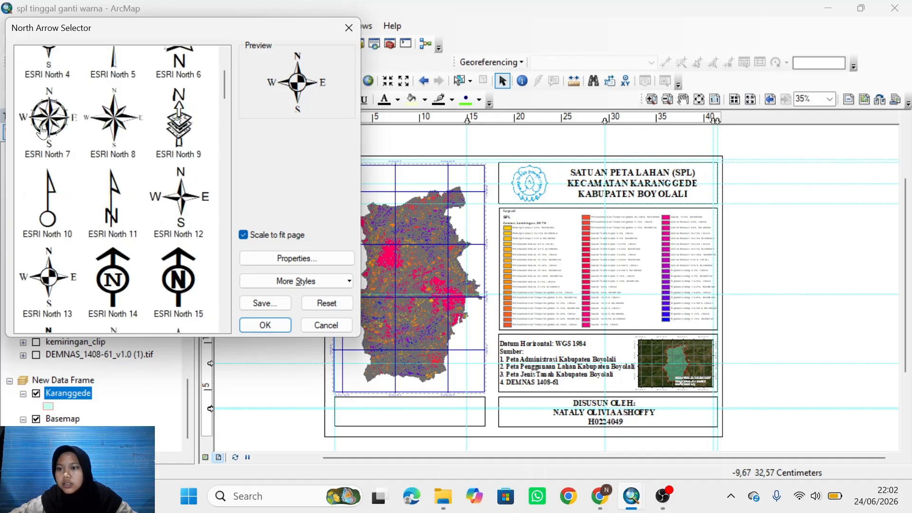
{"action": "left_click", "coordinate": [64, 153]}
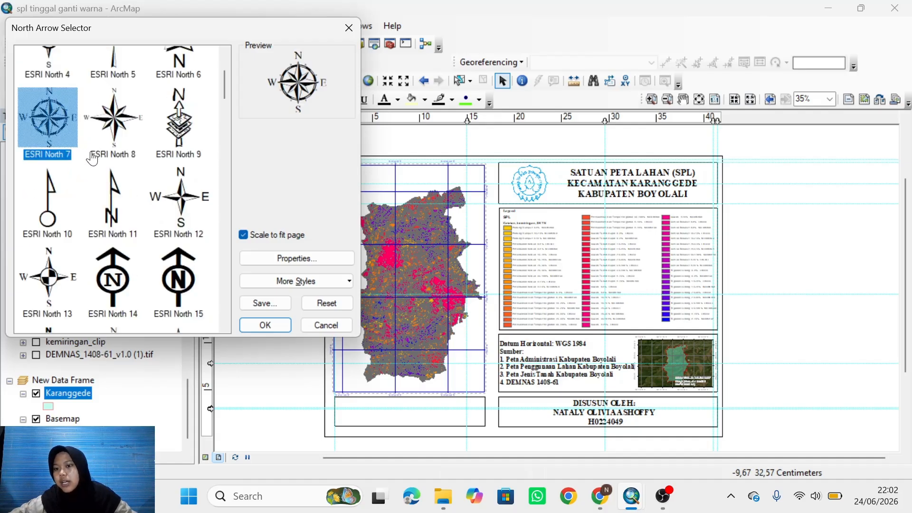
{"action": "scroll", "coordinate": [95, 152], "scroll_direction": "down", "scroll_amount": 3}
{"action": "scroll", "coordinate": [98, 161], "scroll_direction": "up", "scroll_amount": 1}
{"action": "scroll", "coordinate": [98, 157], "scroll_direction": "up", "scroll_amount": 3}
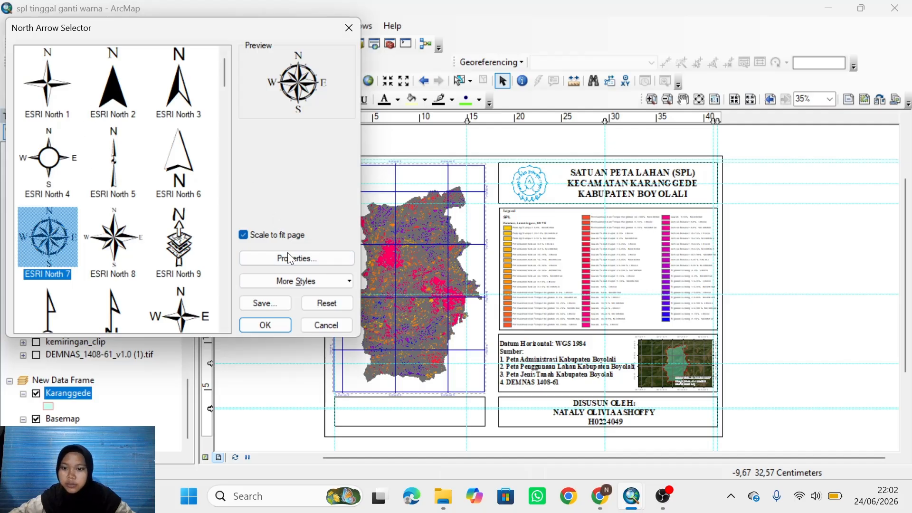
{"action": "left_click", "coordinate": [257, 328]}
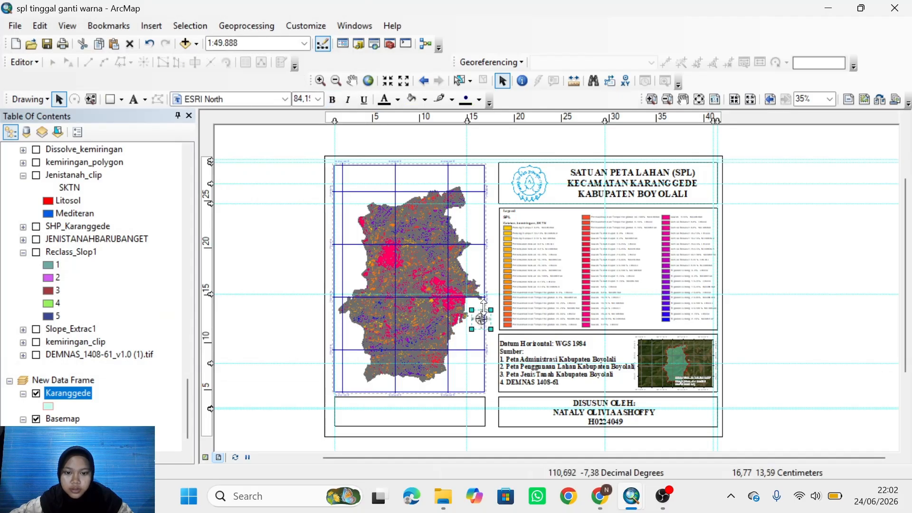
{"action": "left_click_drag", "start_coordinate": [467, 346], "coordinate": [358, 416]}
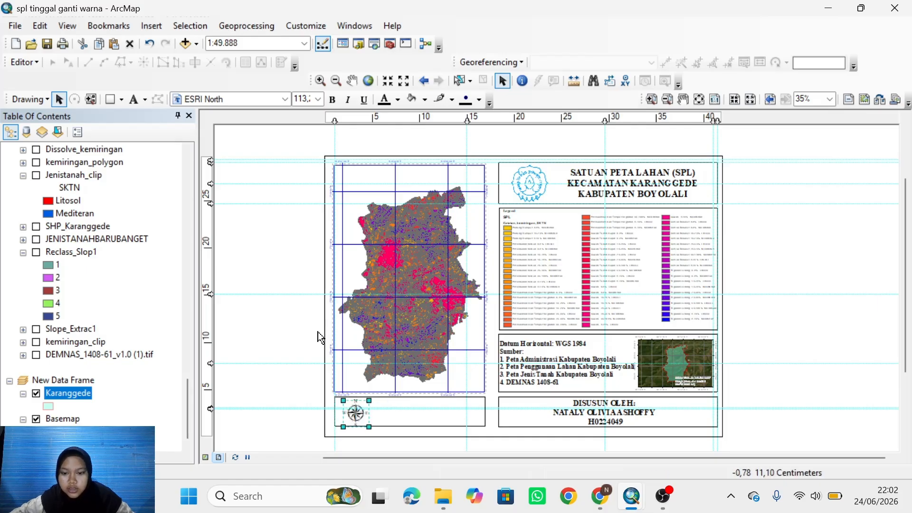
{"action": "left_click", "coordinate": [297, 315]}
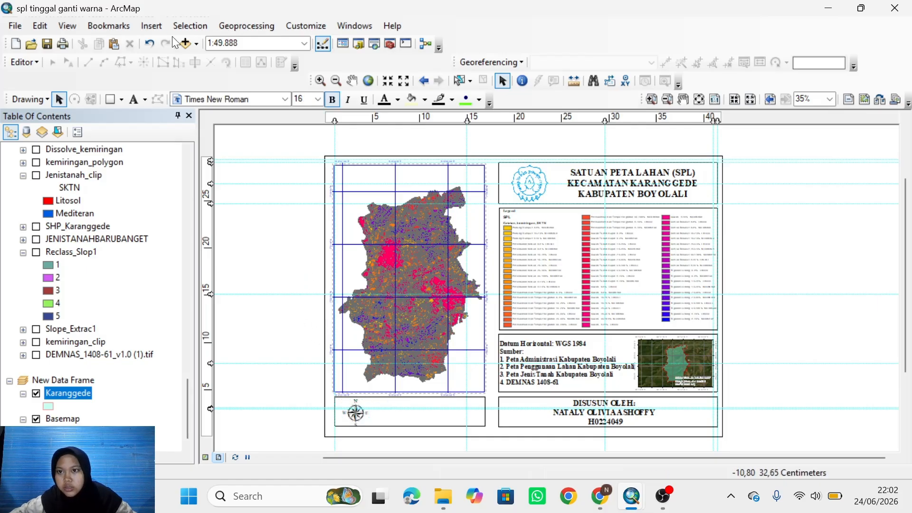
- Insert Alternating Scale Bar 1 and place it beside the north arrow in the box below the main map
{"action": "left_click", "coordinate": [150, 25]}
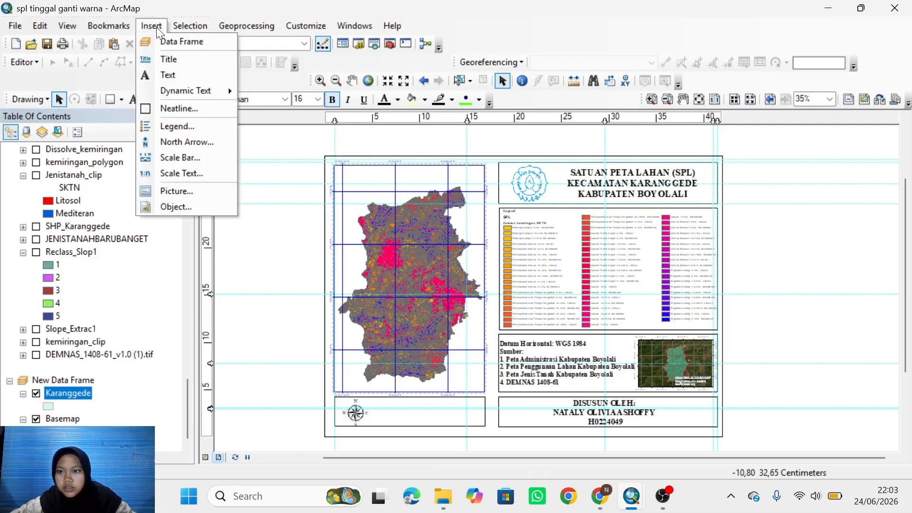
{"action": "left_click", "coordinate": [170, 159]}
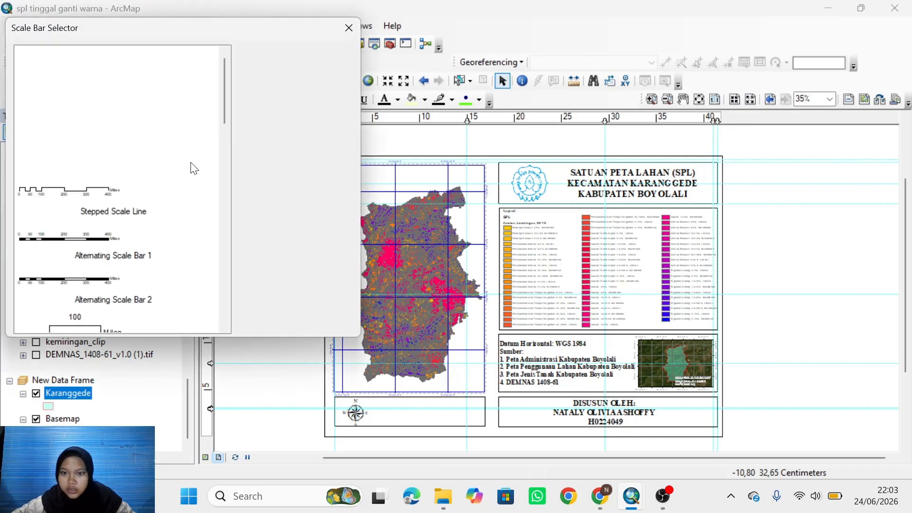
{"action": "left_click", "coordinate": [64, 248]}
{"action": "left_click", "coordinate": [269, 324]}
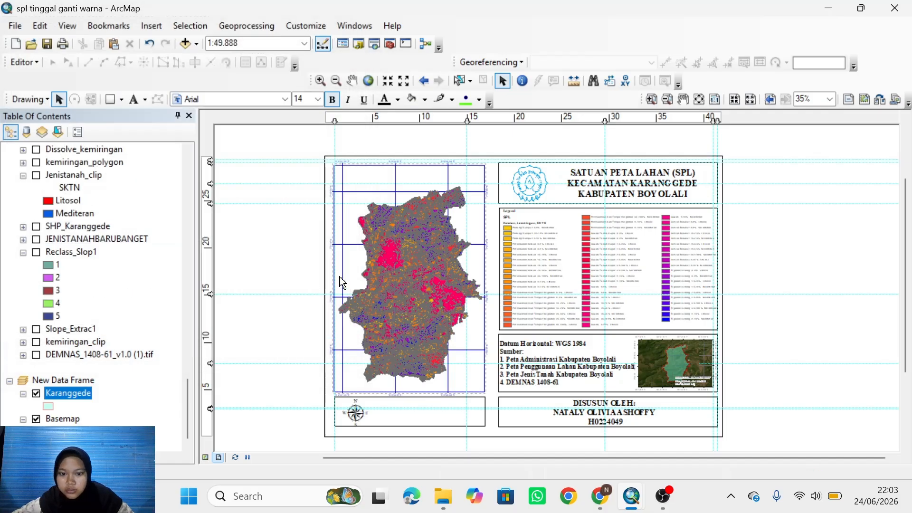
{"action": "left_click_drag", "start_coordinate": [543, 296], "coordinate": [412, 420]}
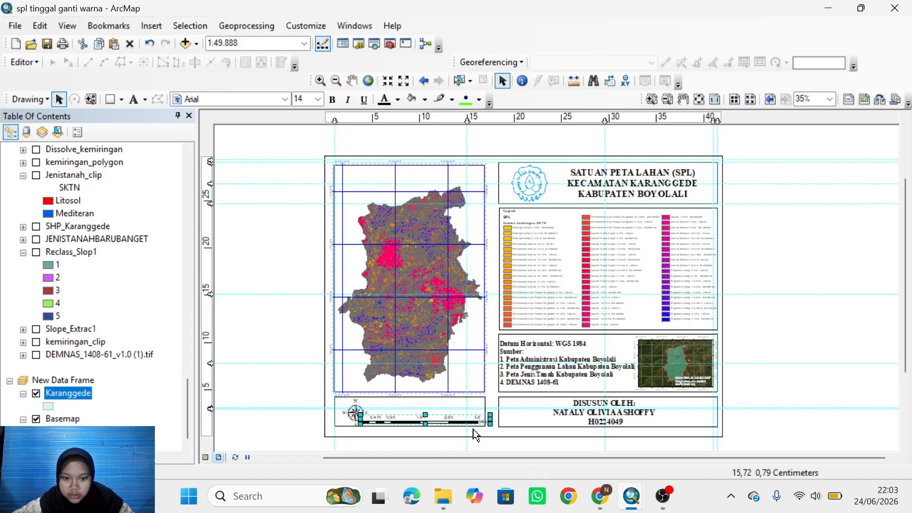
- Shrink the scale bar to fit inside the box and shift it to the right, clear of the north arrow
{"action": "left_click_drag", "start_coordinate": [493, 423], "coordinate": [476, 422]}
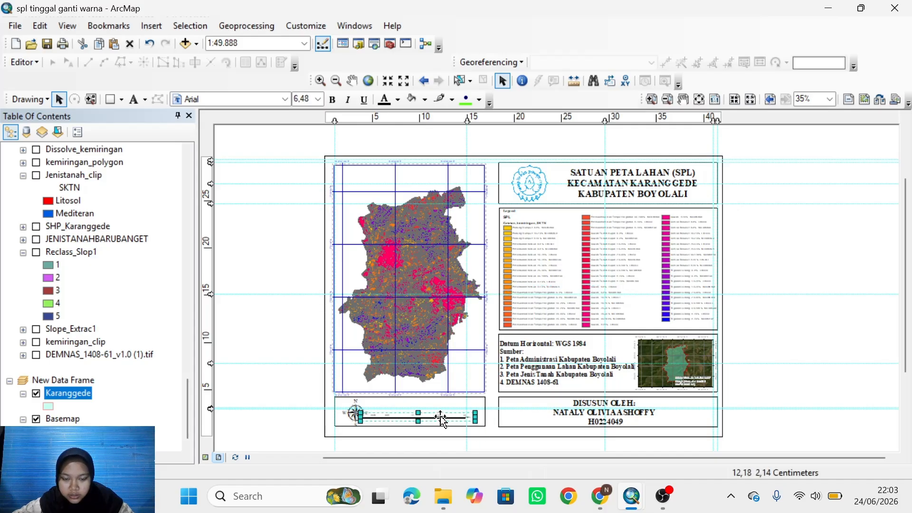
{"action": "scroll", "coordinate": [442, 419], "scroll_direction": "up", "scroll_amount": 3}
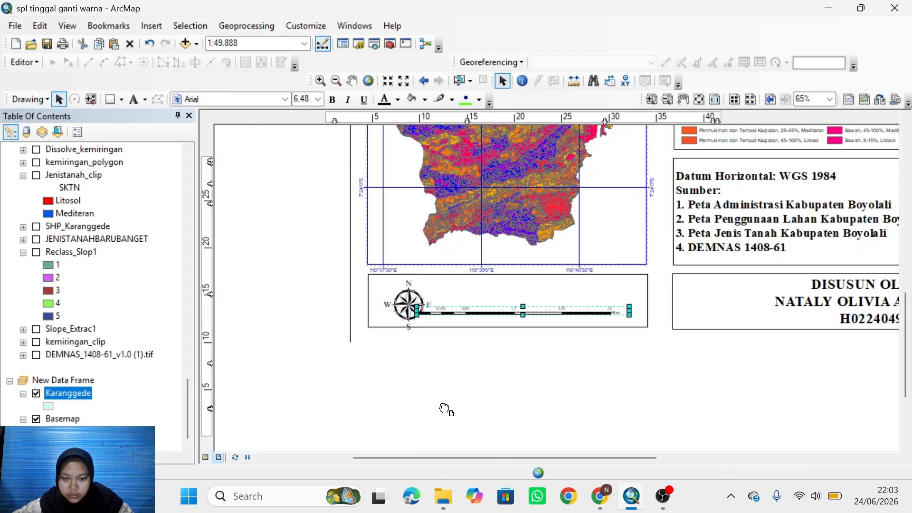
{"action": "left_click", "coordinate": [502, 310]}
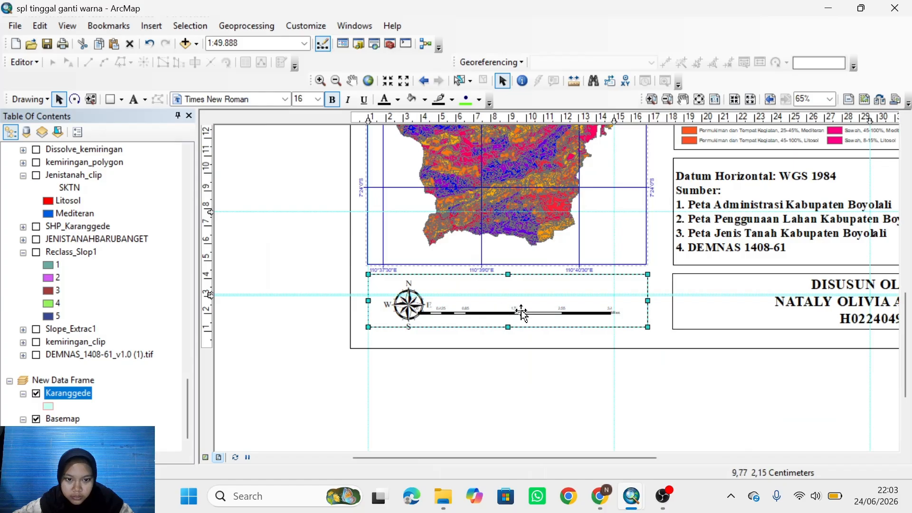
{"action": "left_click", "coordinate": [521, 312]}
{"action": "left_click_drag", "start_coordinate": [521, 312], "coordinate": [538, 313]}
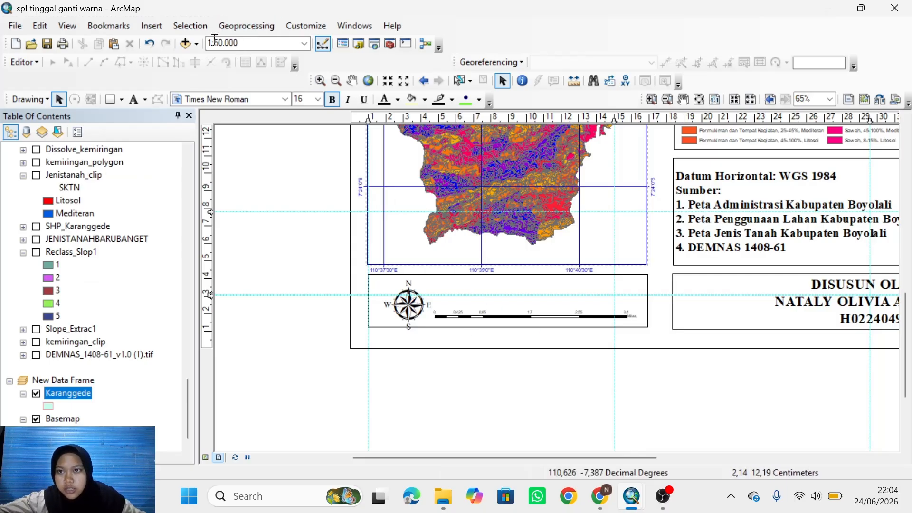
- Start inserting a scale text and open its properties to review the number format and font settings
{"action": "left_click", "coordinate": [153, 25]}
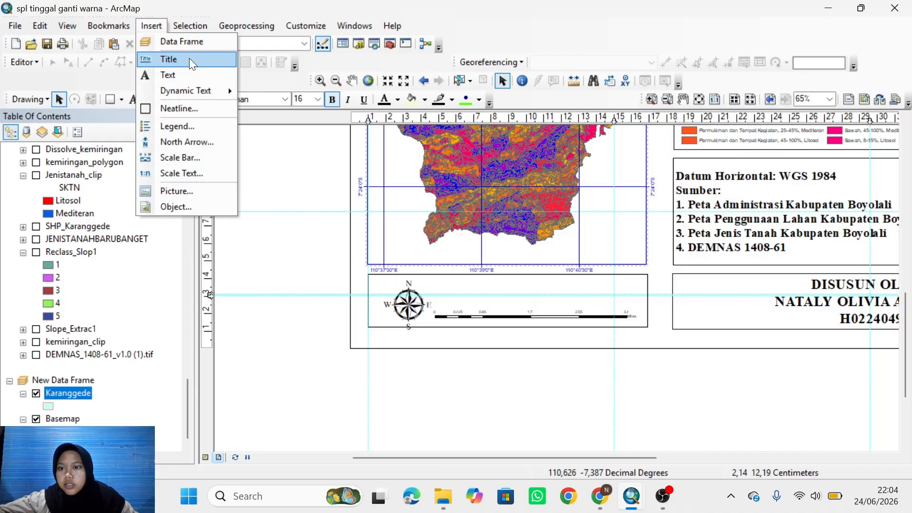
{"action": "left_click", "coordinate": [186, 175]}
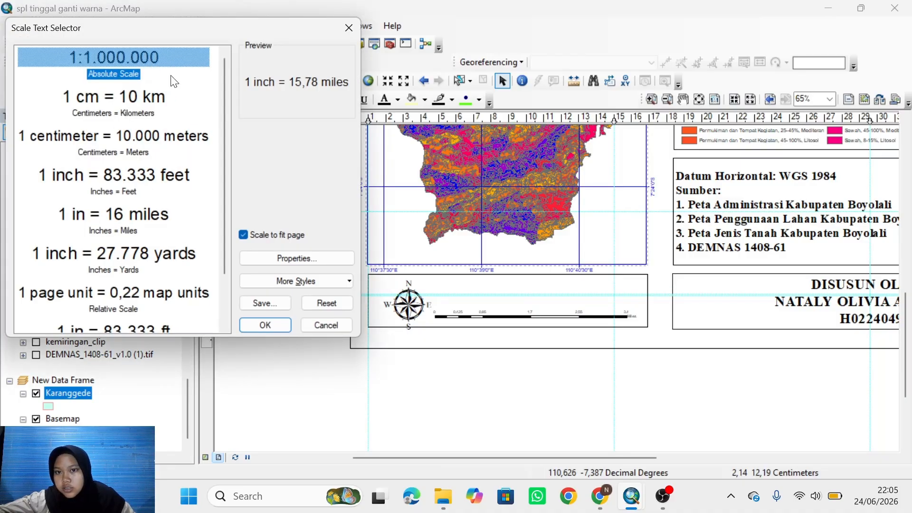
{"action": "left_click", "coordinate": [286, 257]}
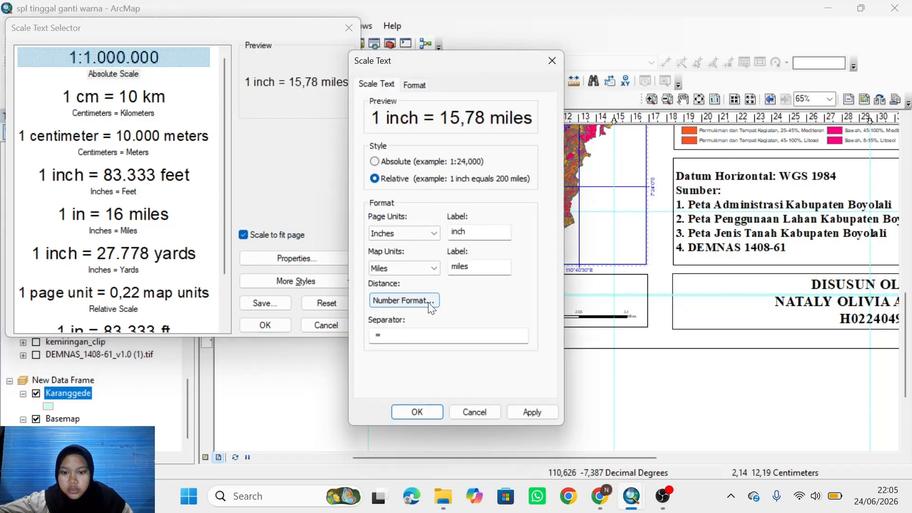
{"action": "left_click", "coordinate": [403, 297]}
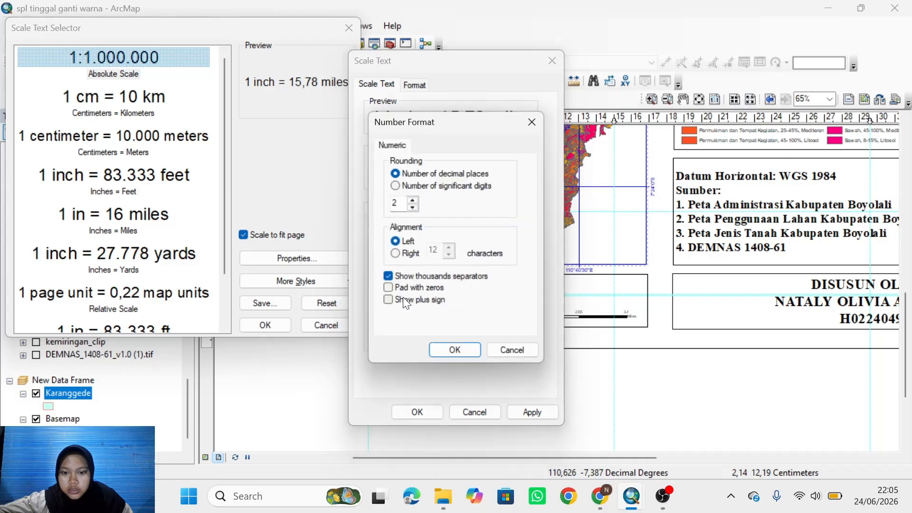
{"action": "left_click", "coordinate": [532, 122]}
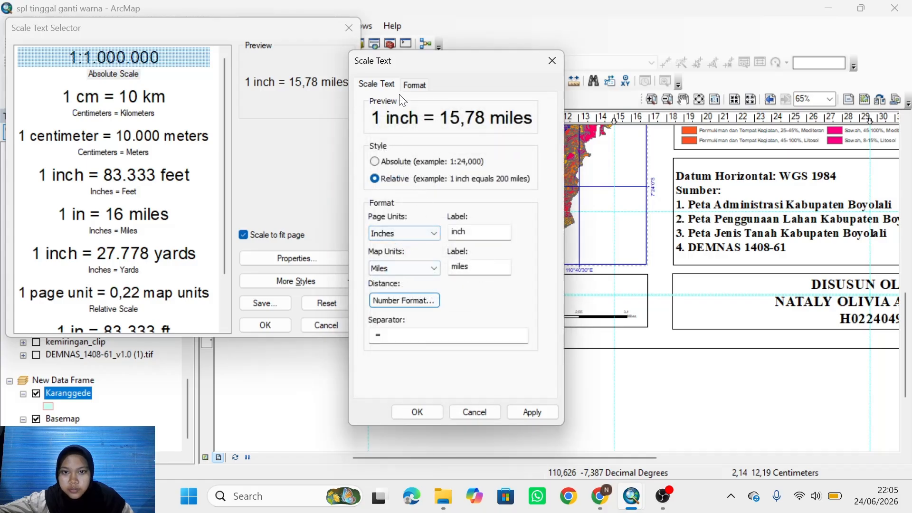
{"action": "left_click", "coordinate": [407, 83]}
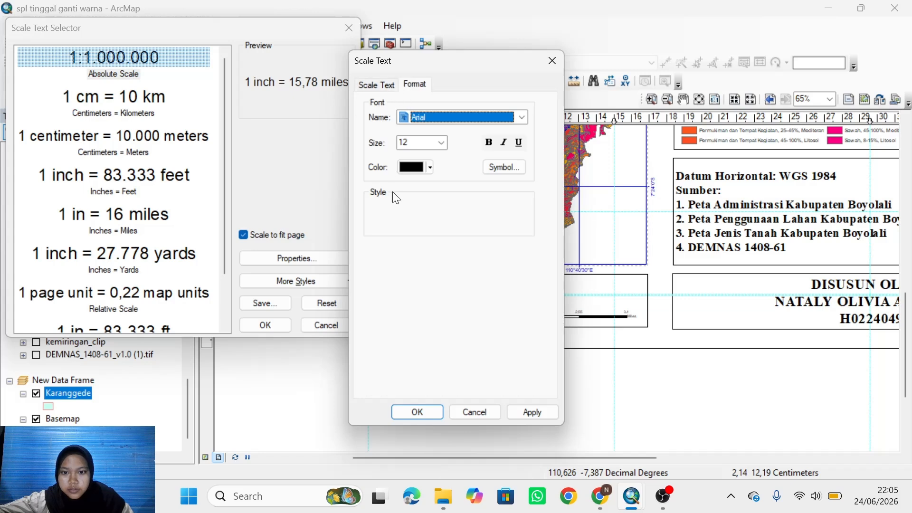
{"action": "left_click", "coordinate": [375, 85]}
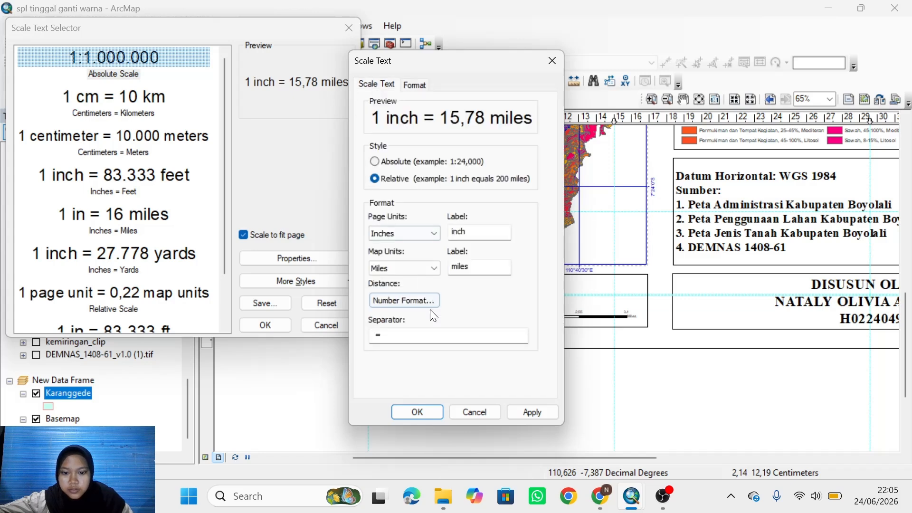
{"action": "left_click", "coordinate": [402, 334]}
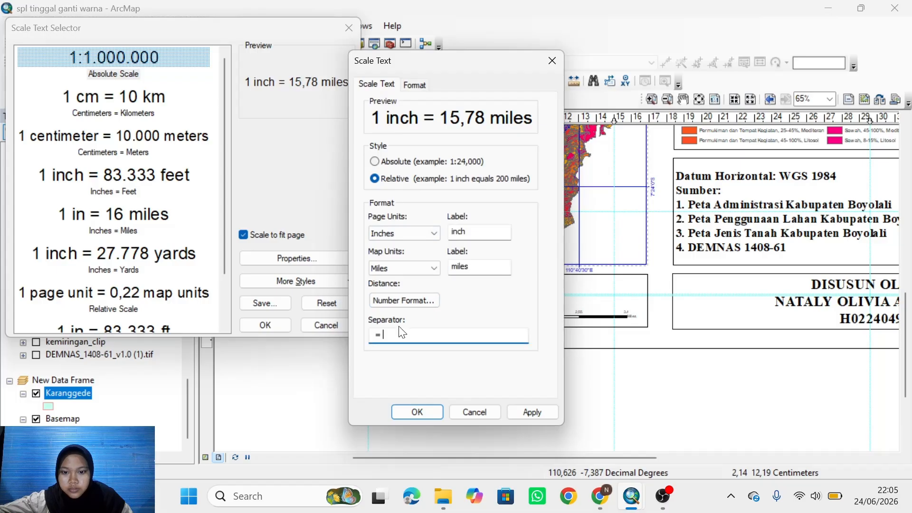
{"action": "type", "text": "50"}
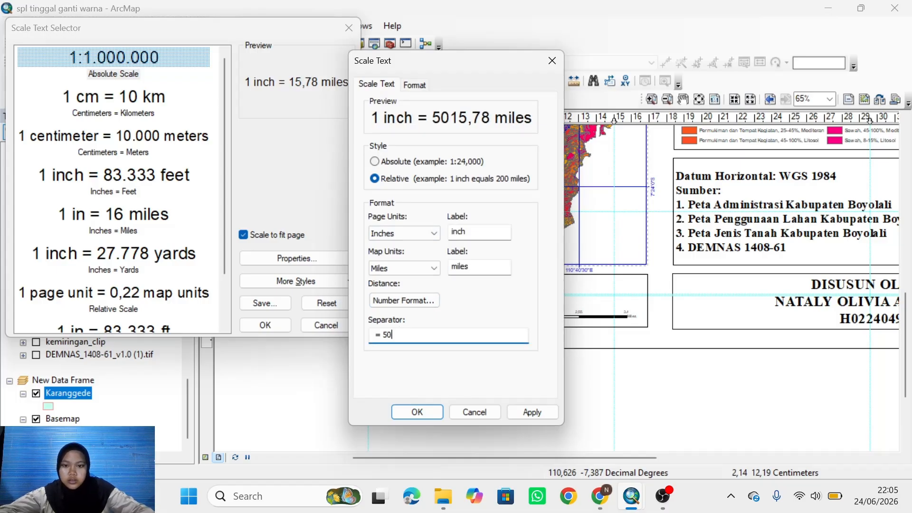
{"action": "type", "text": ".000"}
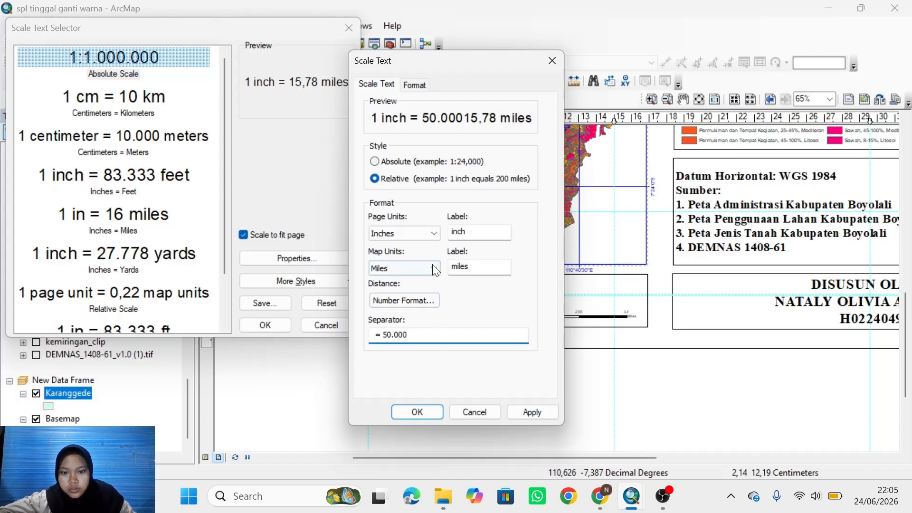
{"action": "left_click", "coordinate": [422, 84]}
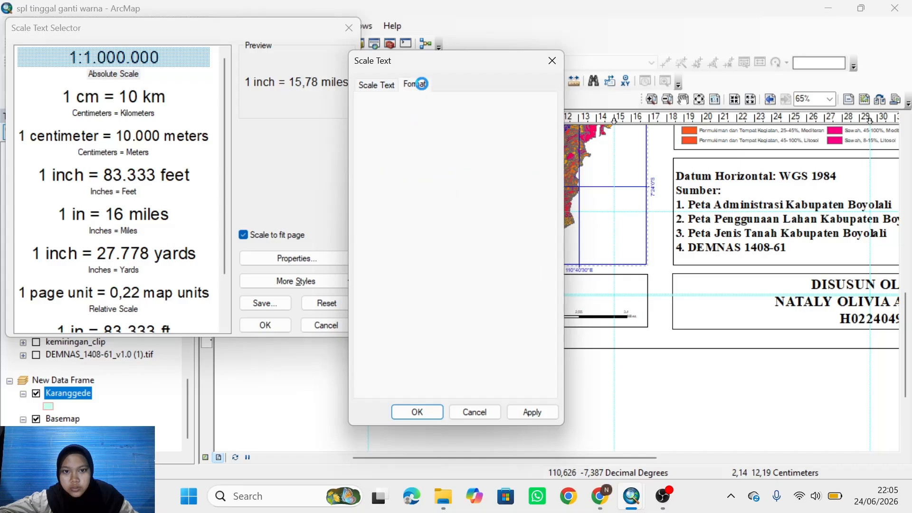
{"action": "left_click", "coordinate": [388, 85]}
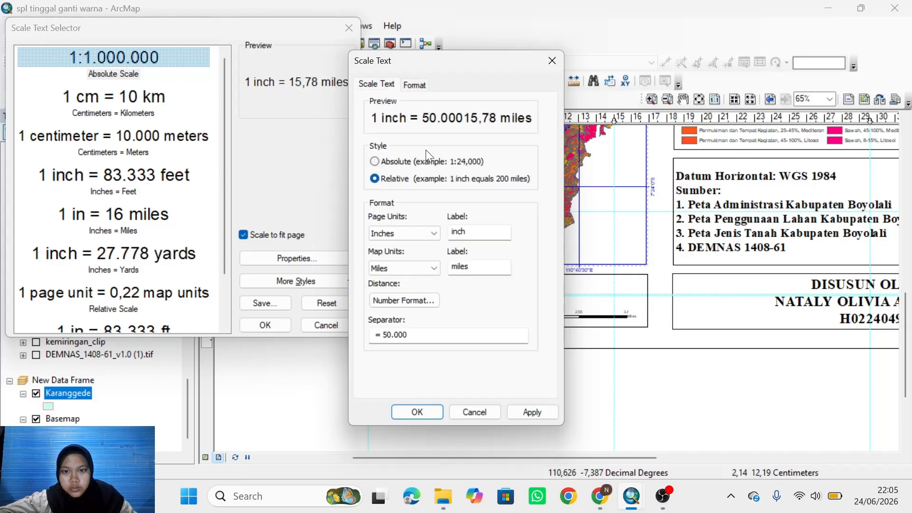
{"action": "left_click", "coordinate": [527, 417]}
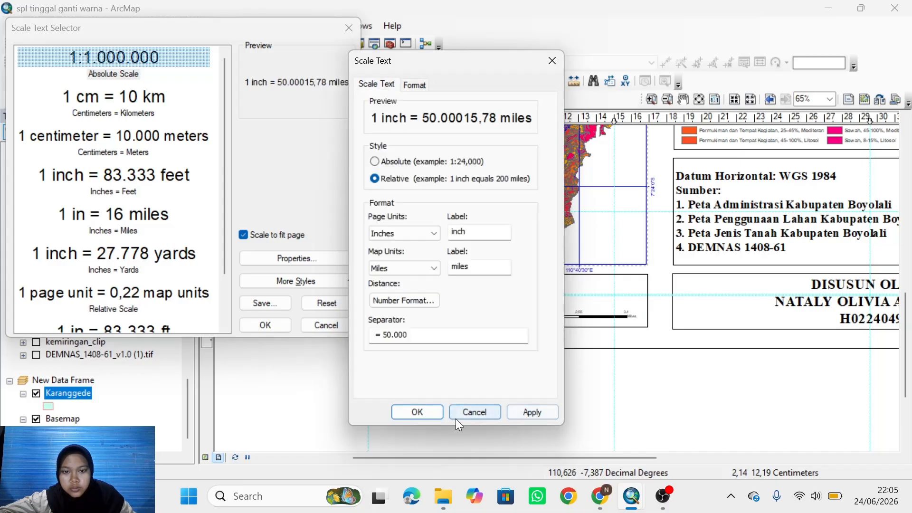
{"action": "left_click", "coordinate": [421, 417]}
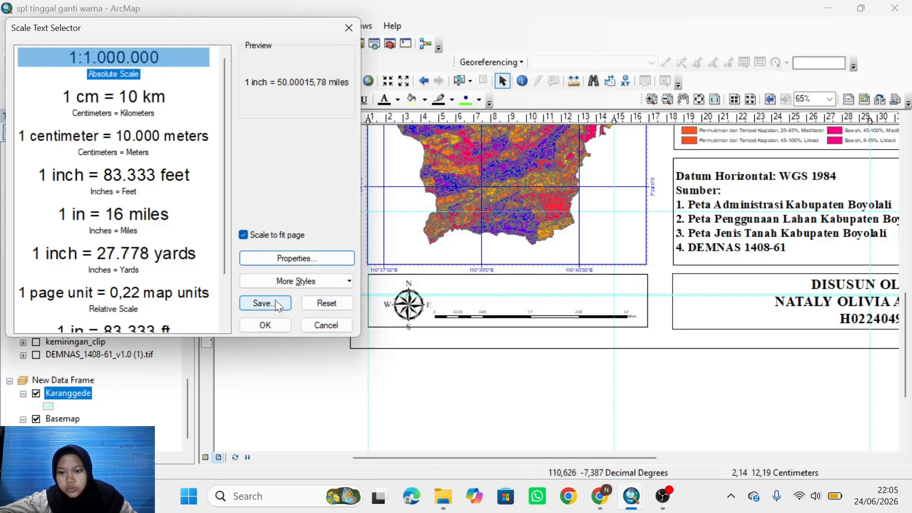
{"action": "left_click", "coordinate": [311, 302]}
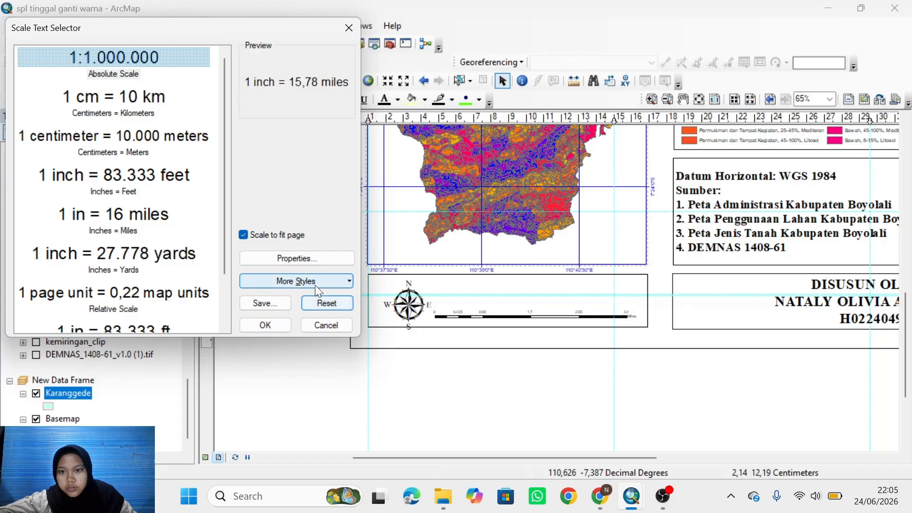
- Extend the scale text's separator to "= 50.000" and insert the scale text into the layout, keeping it scaled to fit the page
{"action": "left_click", "coordinate": [315, 282]}
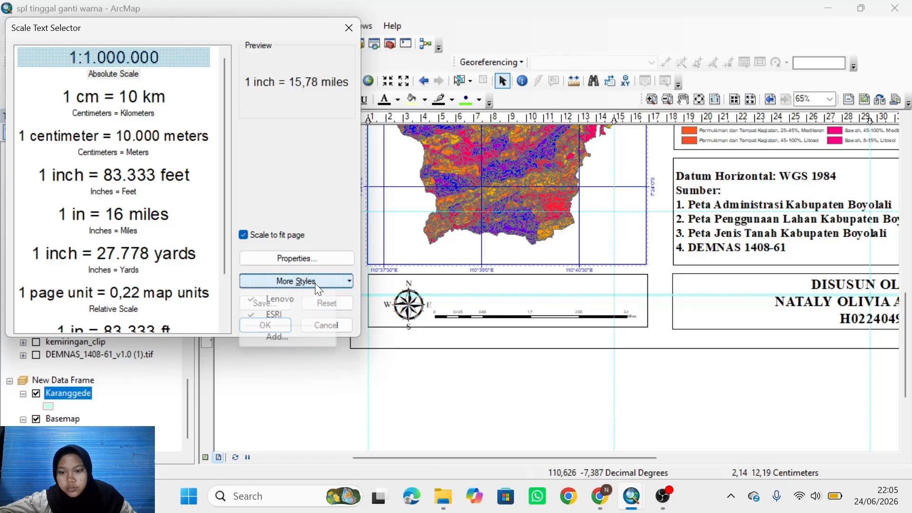
{"action": "left_click", "coordinate": [314, 257]}
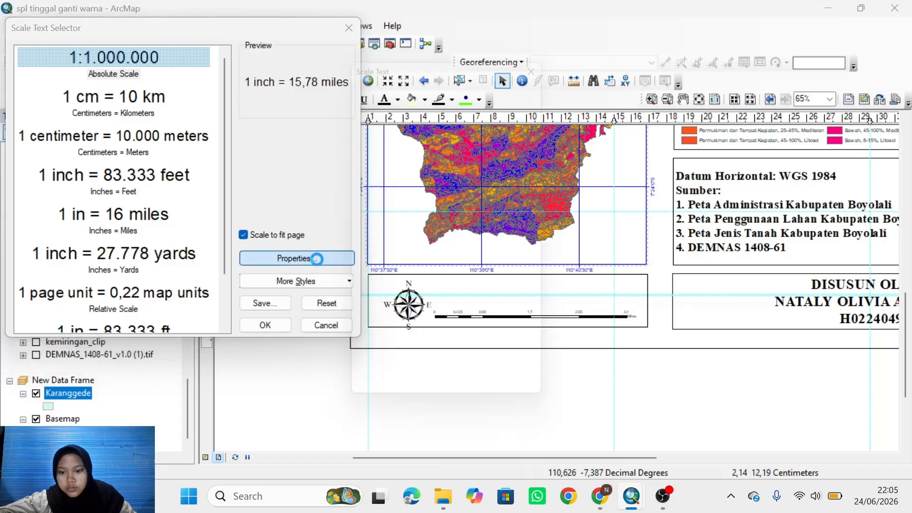
{"action": "left_click", "coordinate": [432, 337]}
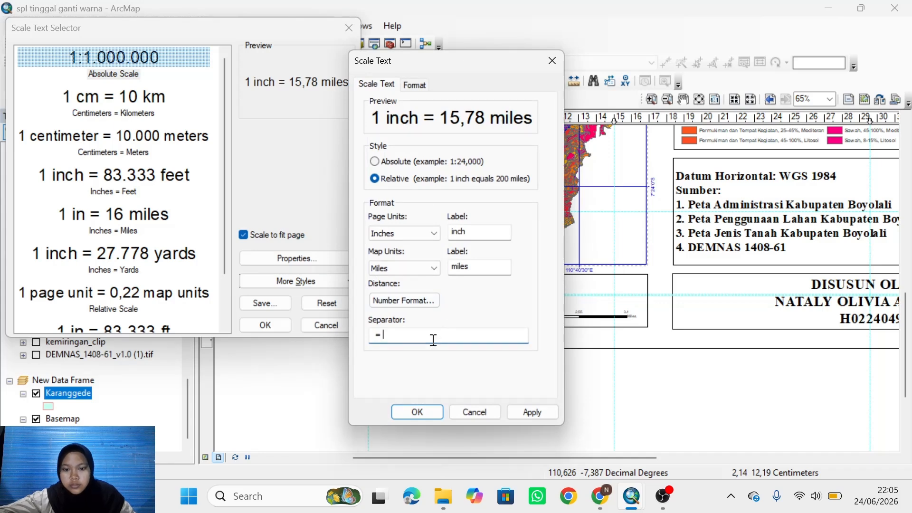
{"action": "type", "text": "50.000"}
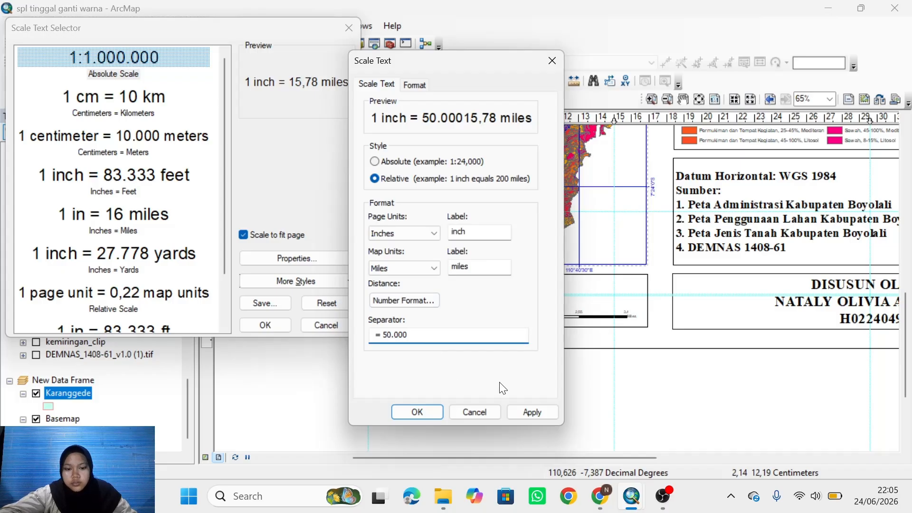
{"action": "left_click", "coordinate": [523, 411]}
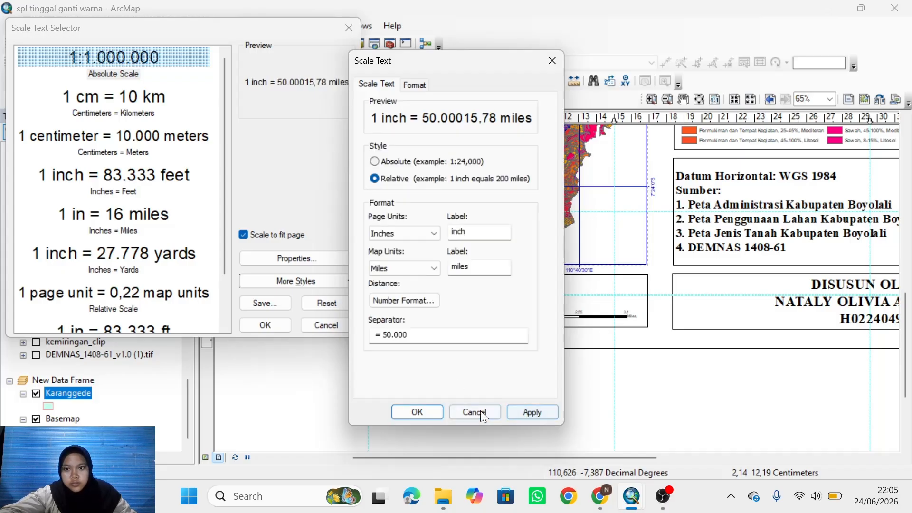
{"action": "left_click", "coordinate": [426, 412]}
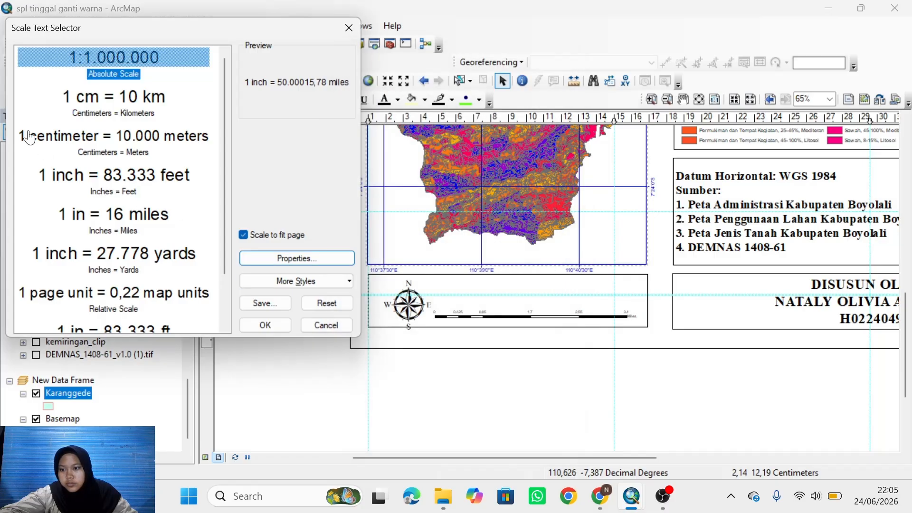
{"action": "scroll", "coordinate": [134, 141], "scroll_direction": "down", "scroll_amount": 2}
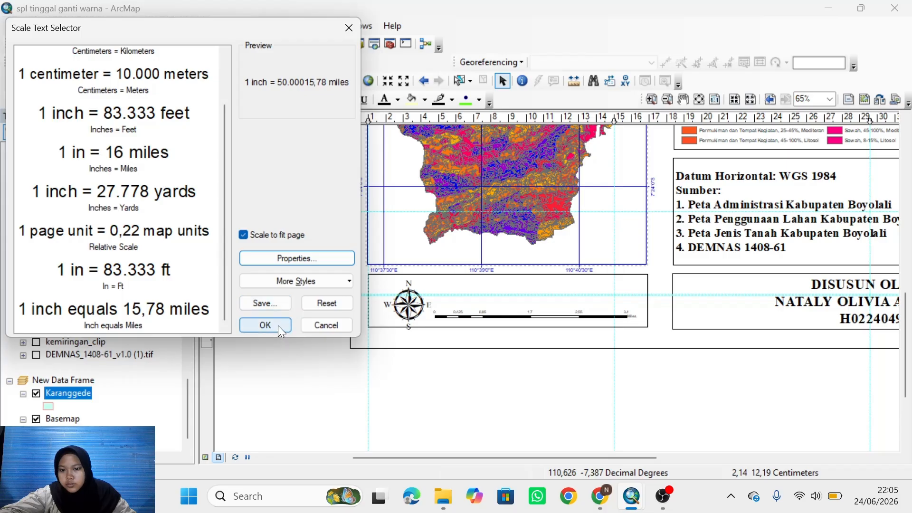
{"action": "left_click", "coordinate": [243, 234]}
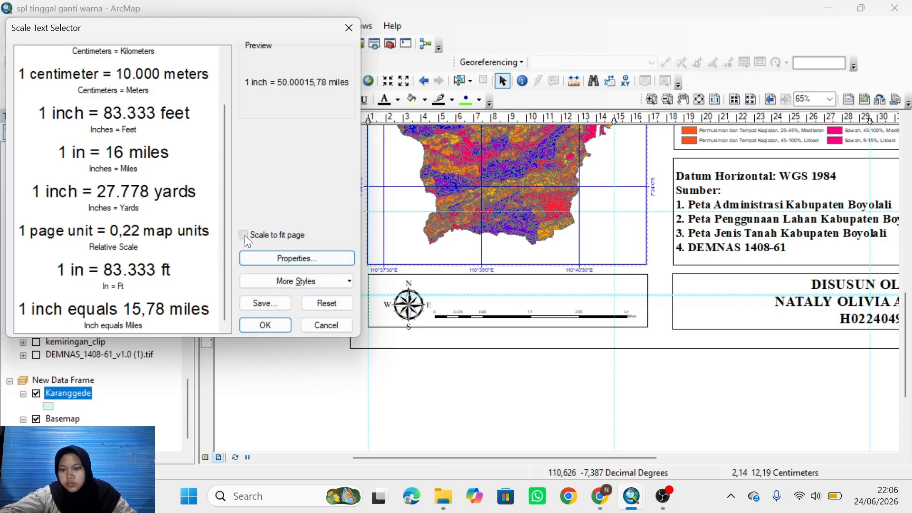
{"action": "left_click", "coordinate": [244, 235]}
{"action": "left_click", "coordinate": [267, 325]}
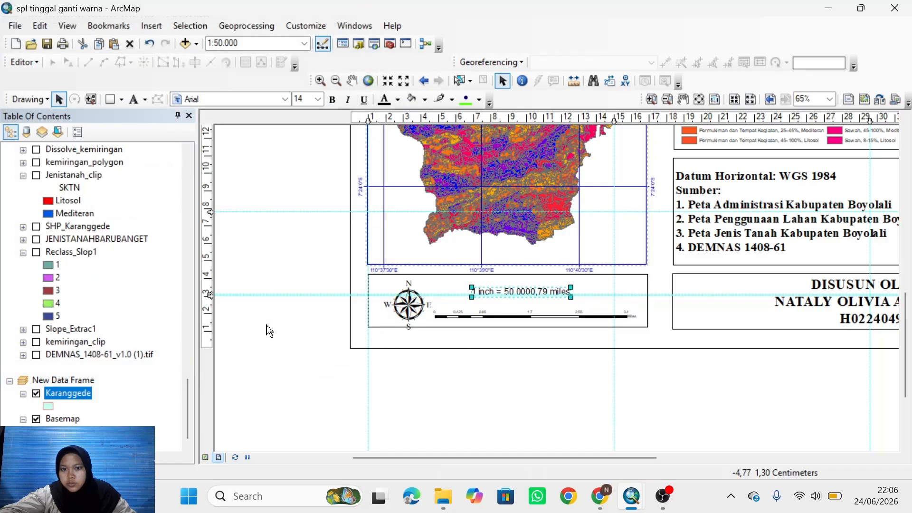
- Change the scale text's style to Absolute Scale so it reads 1:50.000, then enlarge it and place it above the scale bar's middle
{"action": "right_click", "coordinate": [518, 294]}
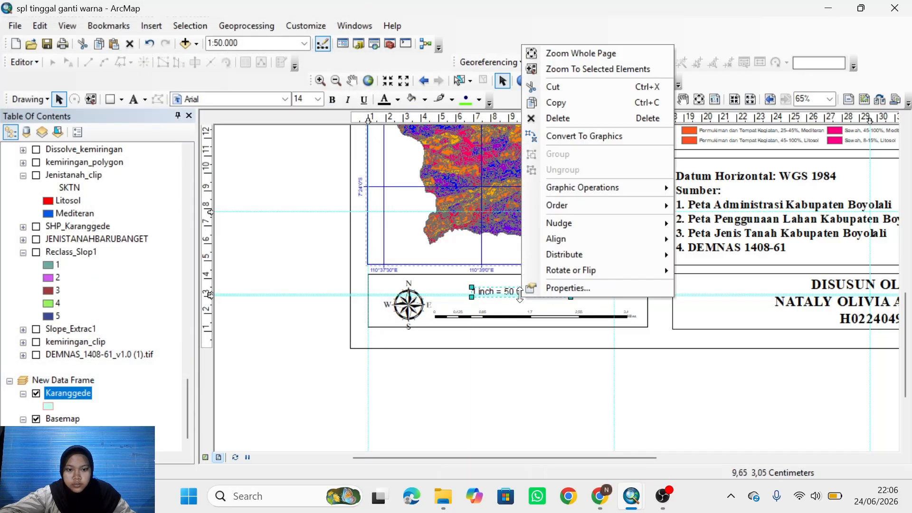
{"action": "left_click", "coordinate": [557, 290]}
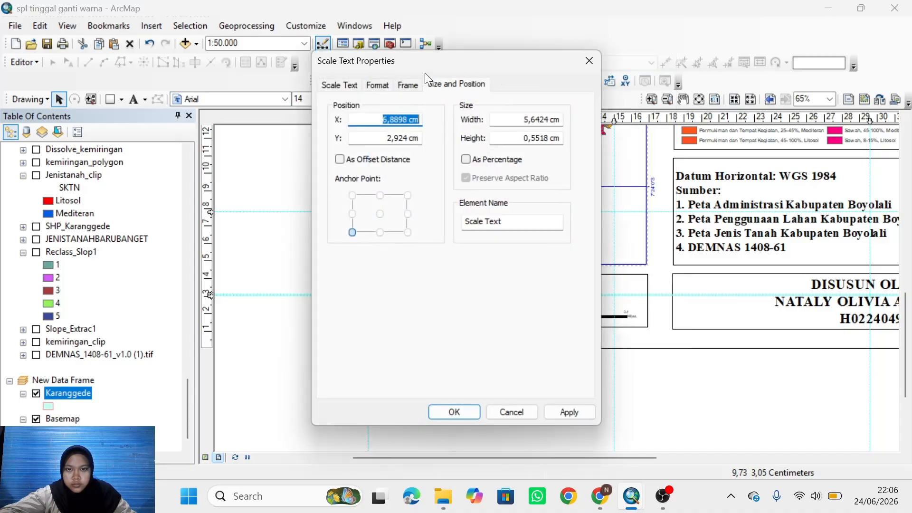
{"action": "left_click", "coordinate": [404, 81]}
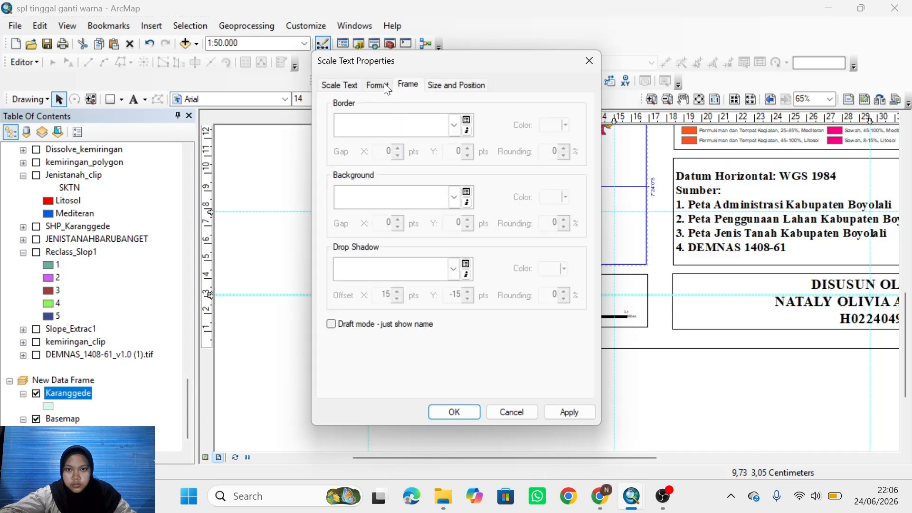
{"action": "left_click", "coordinate": [384, 83]}
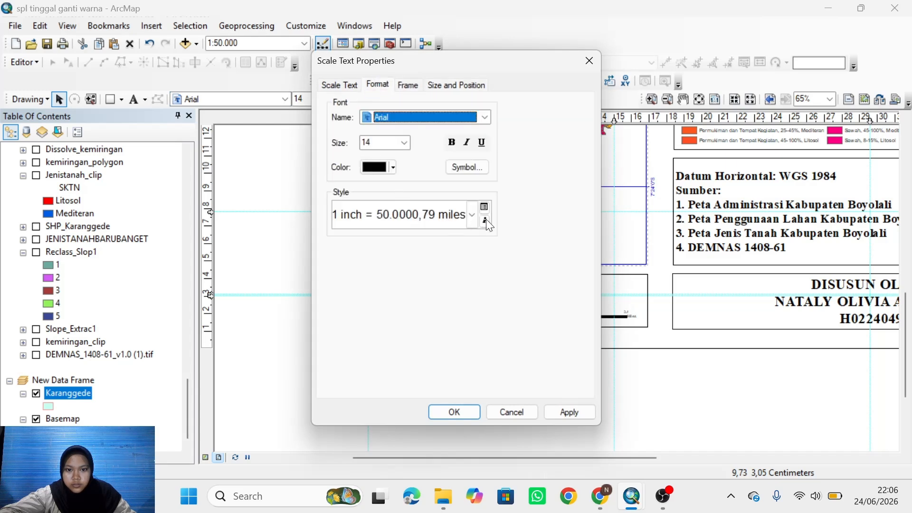
{"action": "left_click", "coordinate": [473, 215]}
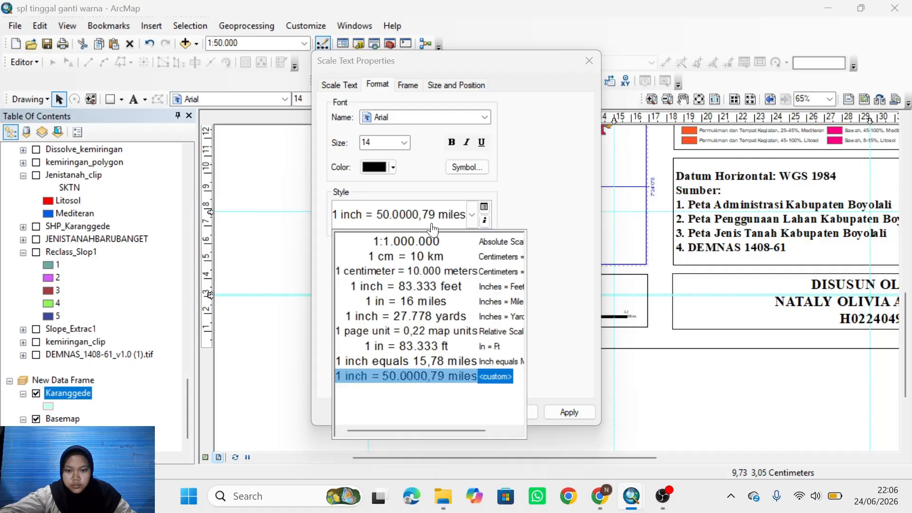
{"action": "left_click", "coordinate": [429, 242]}
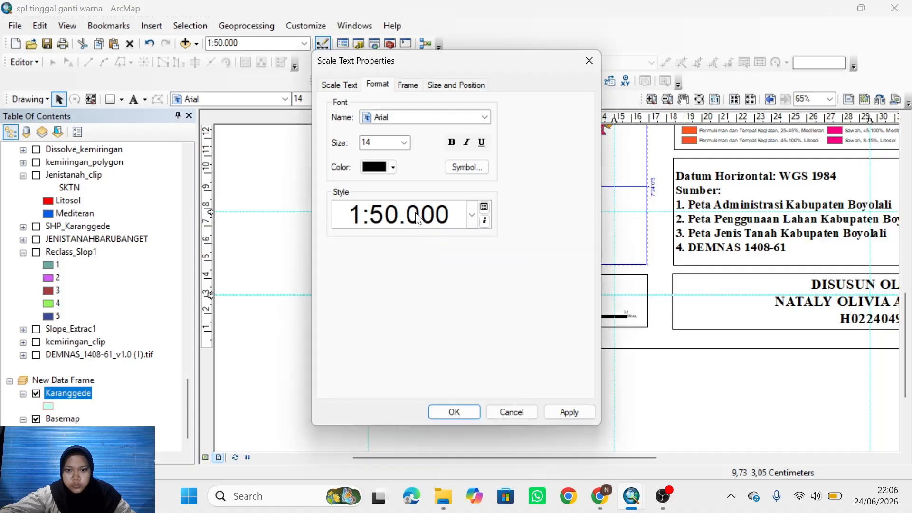
{"action": "left_click", "coordinate": [554, 413]}
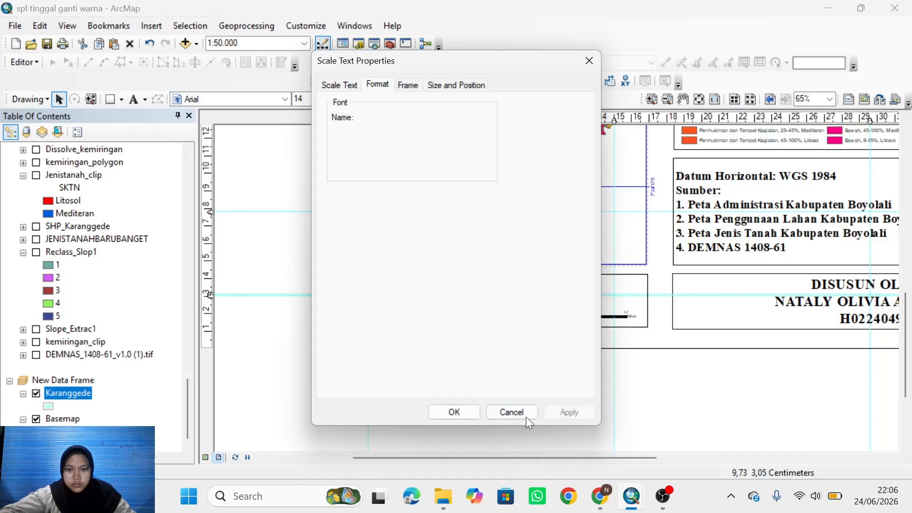
{"action": "left_click", "coordinate": [453, 414]}
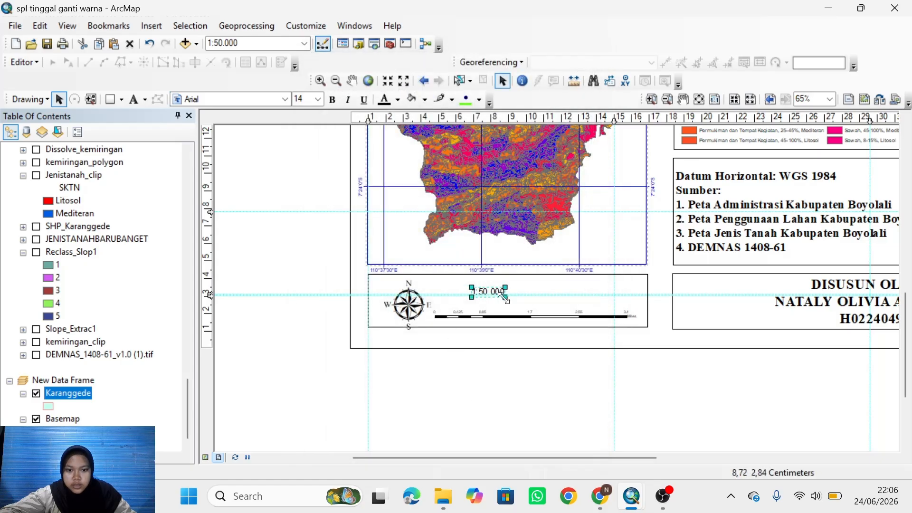
{"action": "left_click_drag", "start_coordinate": [505, 298], "coordinate": [543, 293]}
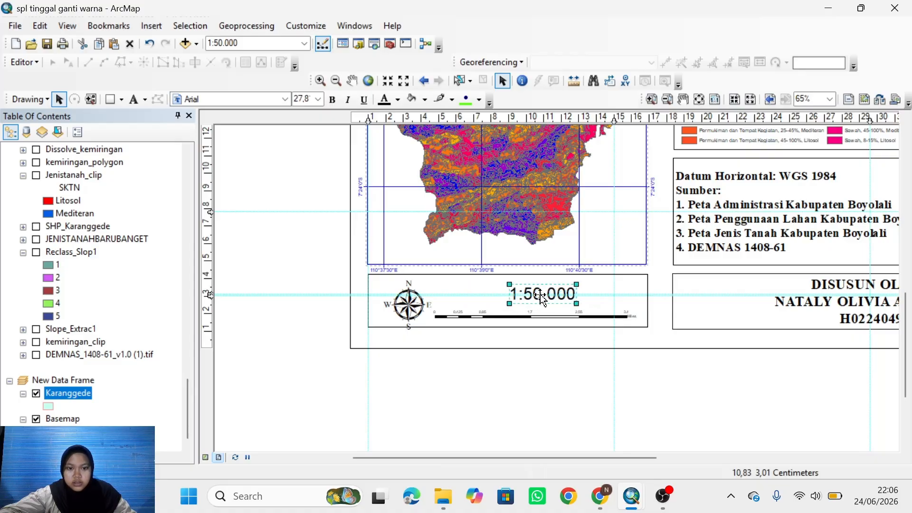
- Format the 1:50.000 scale text in bold Times New Roman and deselect it
{"action": "left_click", "coordinate": [285, 99]}
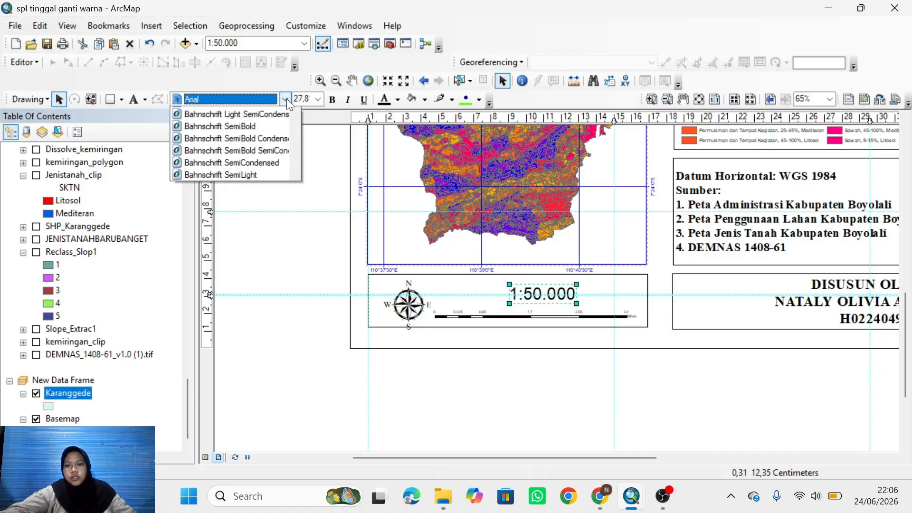
{"action": "scroll", "coordinate": [281, 100], "scroll_direction": "up", "scroll_amount": 3}
{"action": "left_click", "coordinate": [273, 102]}
{"action": "key", "text": "t"}
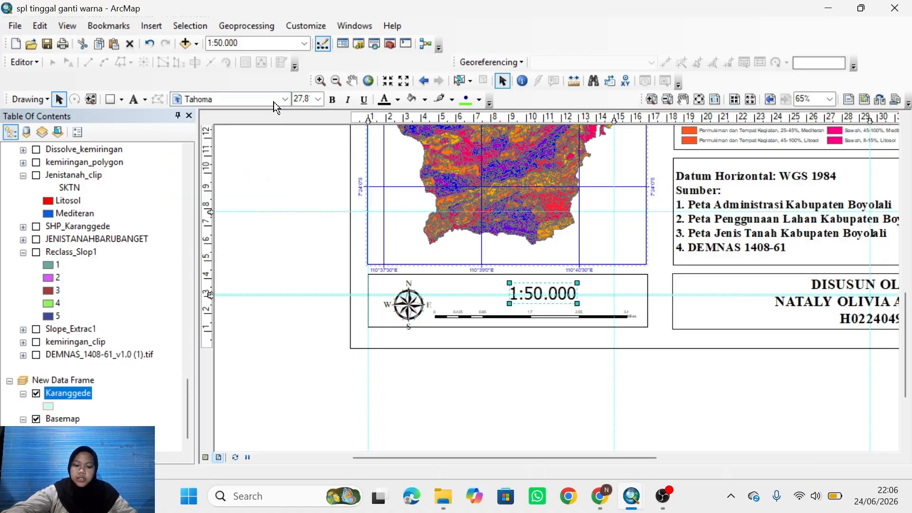
{"action": "left_click", "coordinate": [278, 98]}
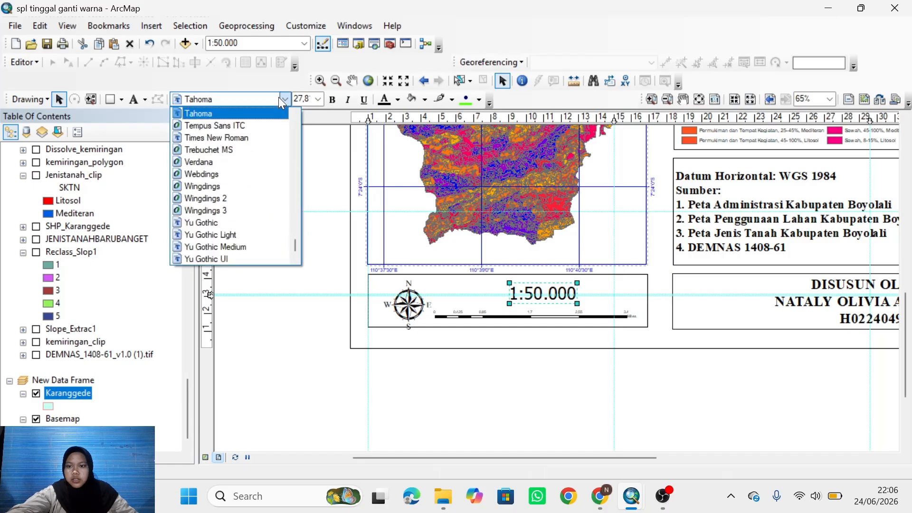
{"action": "left_click", "coordinate": [250, 136]}
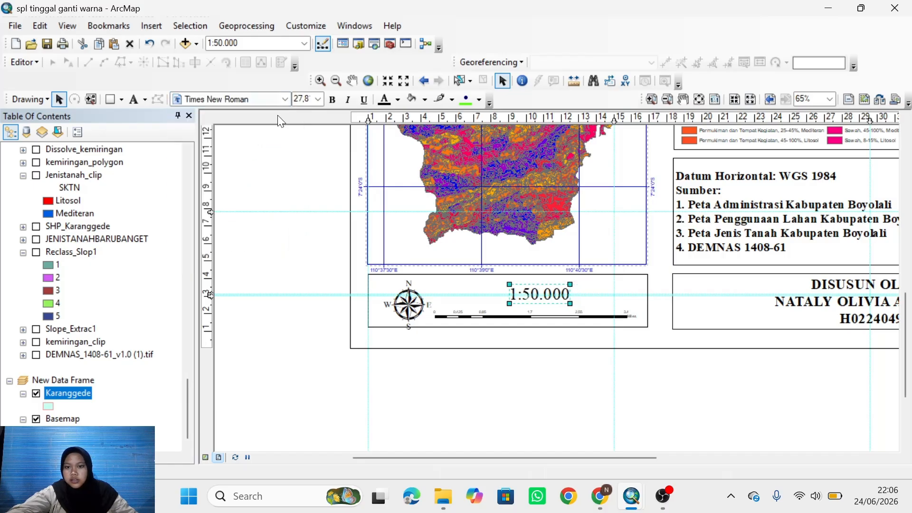
{"action": "left_click", "coordinate": [335, 100]}
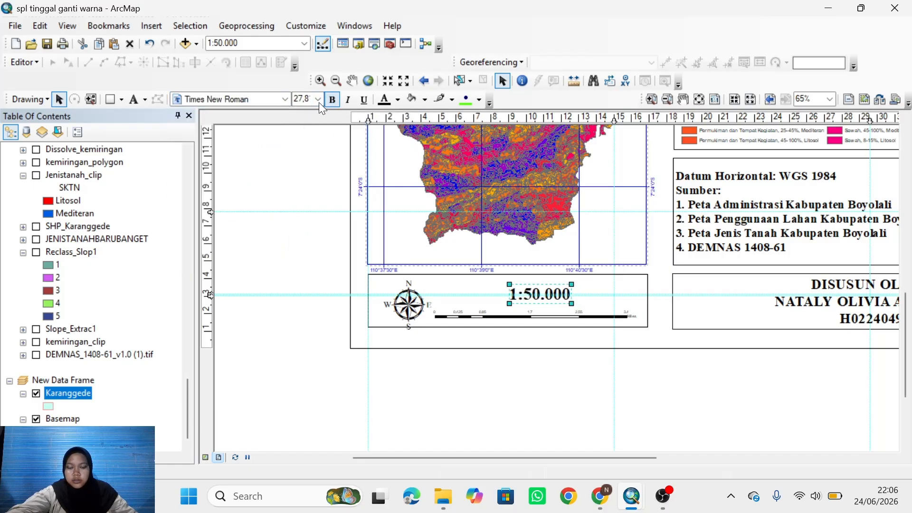
{"action": "left_click", "coordinate": [540, 359]}
{"action": "scroll", "coordinate": [769, 232], "scroll_direction": "up", "scroll_amount": 1}
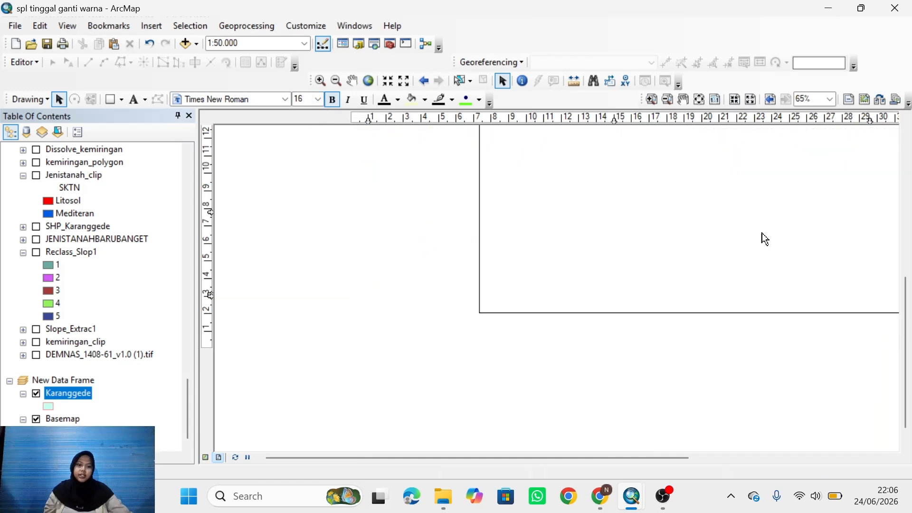
{"action": "scroll", "coordinate": [755, 234], "scroll_direction": "up", "scroll_amount": 2}
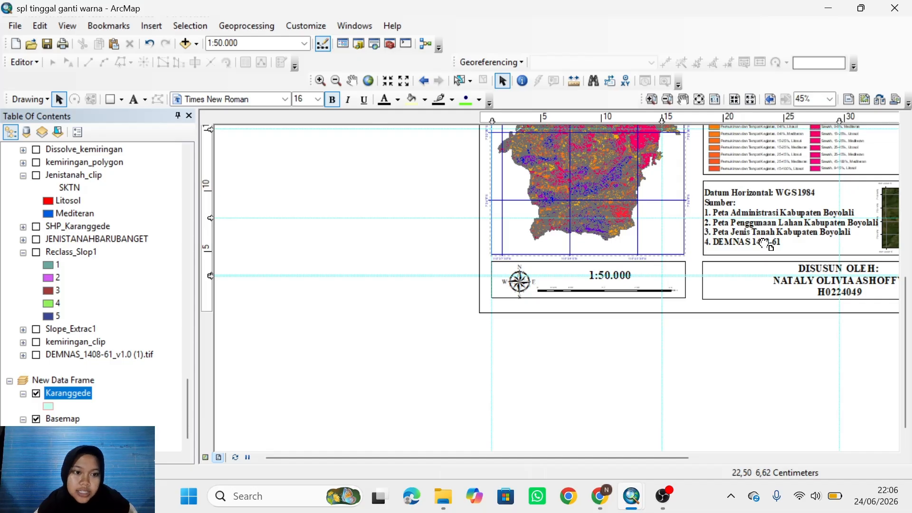
{"action": "scroll", "coordinate": [666, 278], "scroll_direction": "down", "scroll_amount": 3}
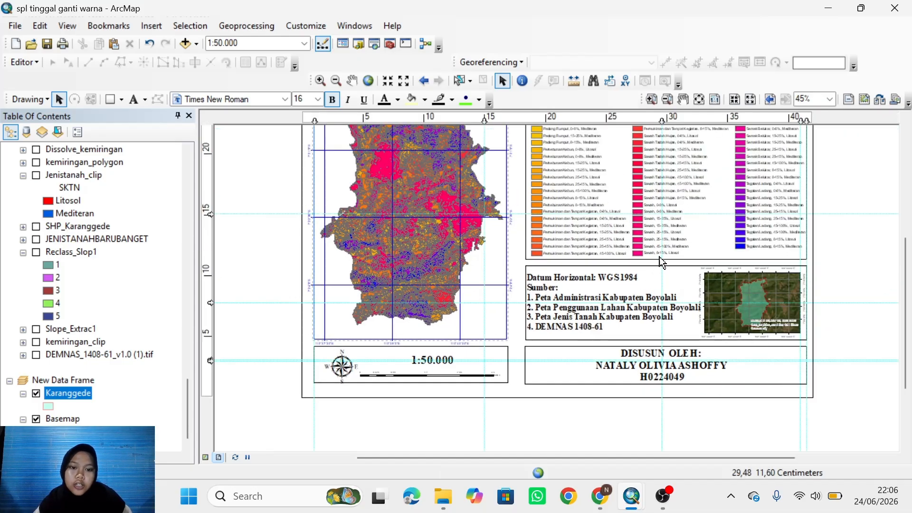
{"action": "scroll", "coordinate": [666, 257], "scroll_direction": "up", "scroll_amount": 6}
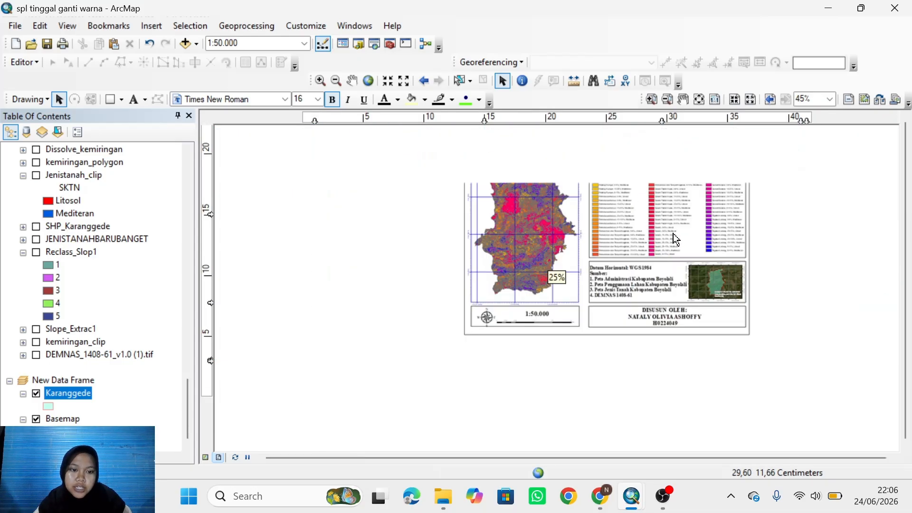